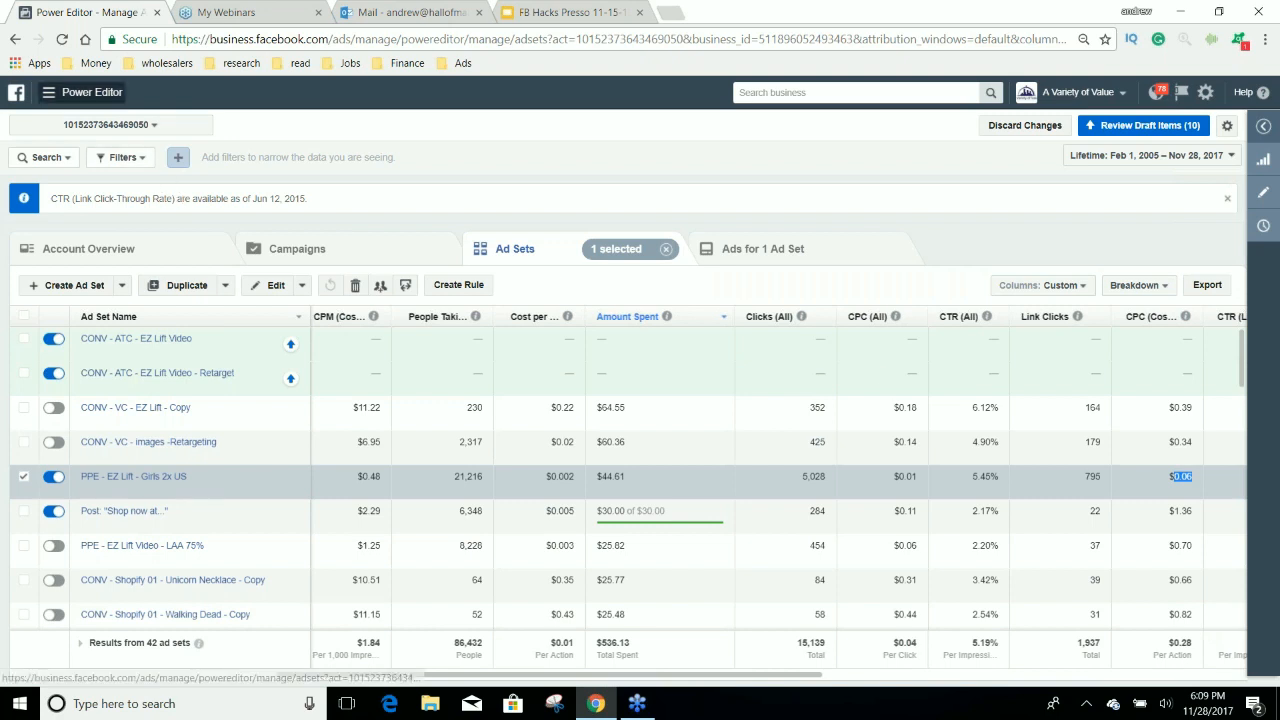
Open the Post view of the published EZ Lift Clamp post about stripped screws in Page Posts.
left_click(48, 92)
left_click(50, 200)
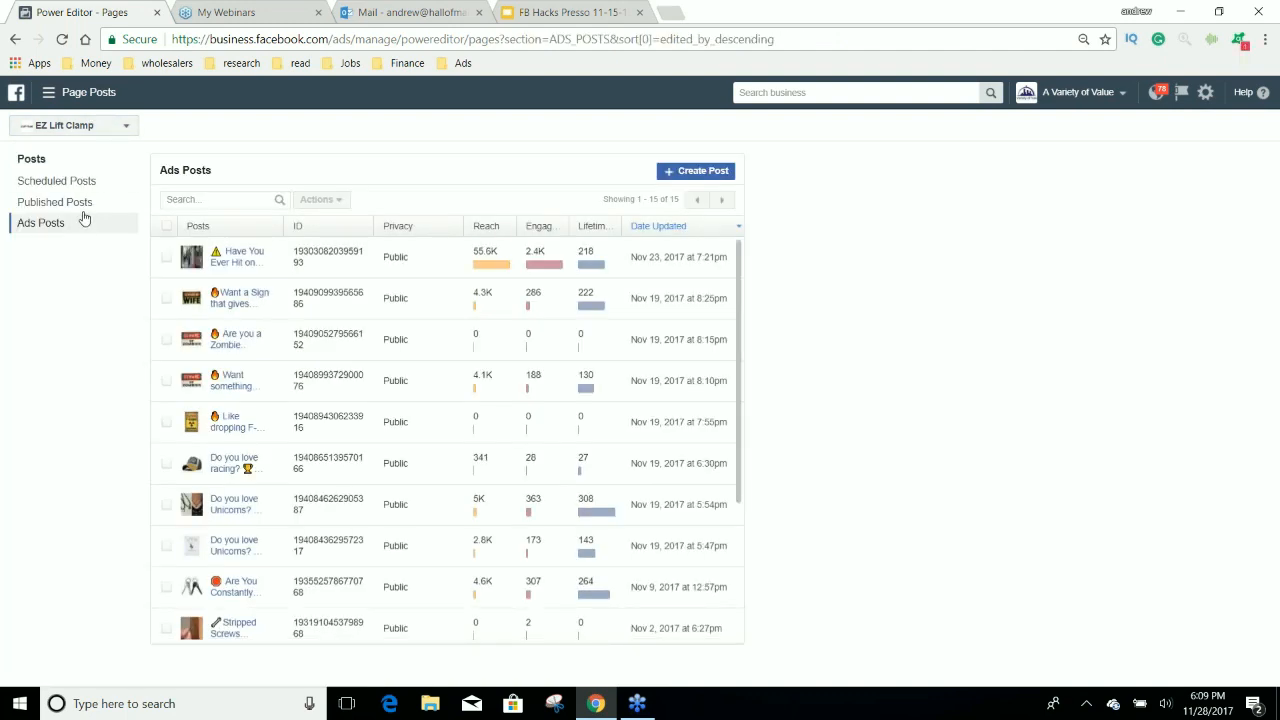
left_click(84, 204)
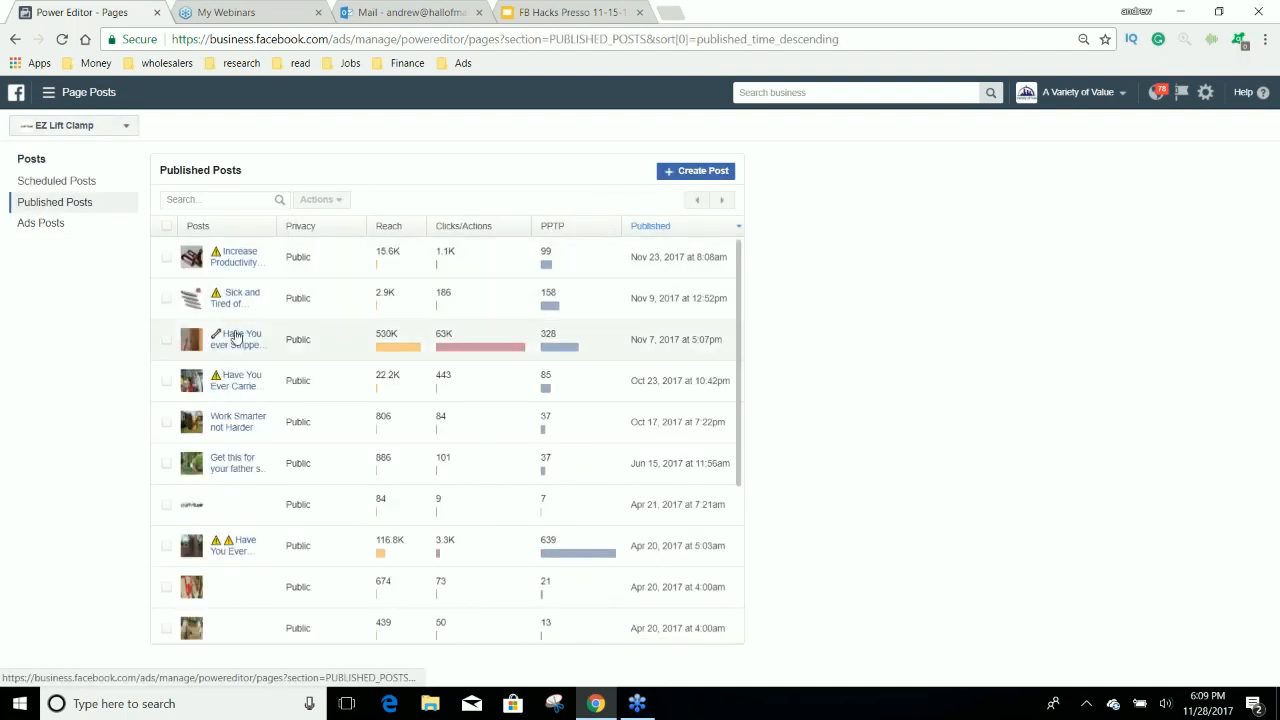
left_click(236, 339)
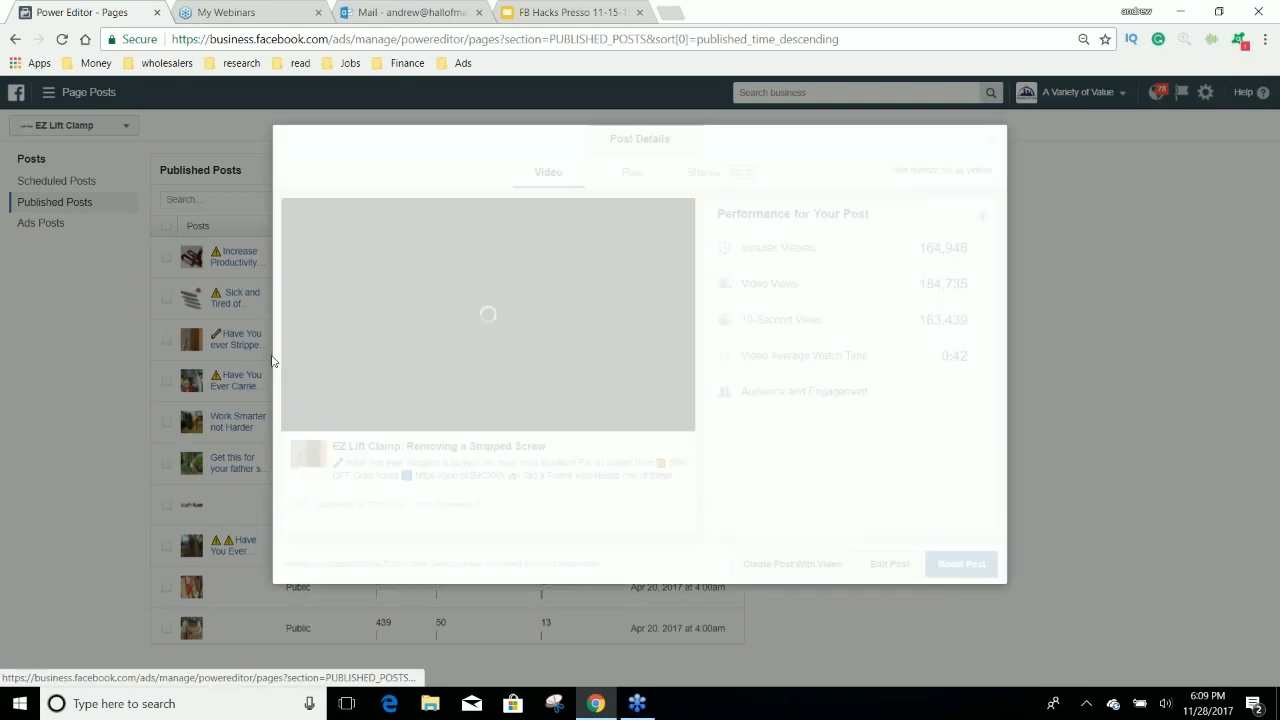
left_click(632, 172)
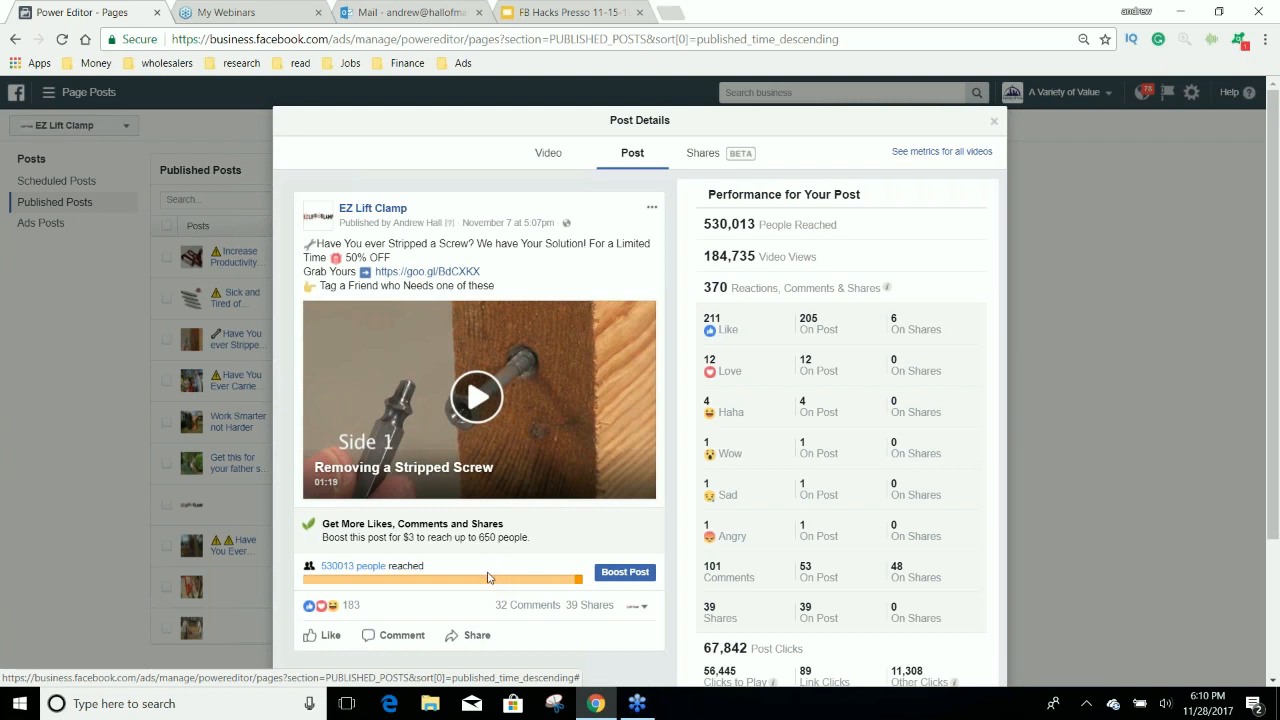
Check the post's organic versus paid reach and its shares, closing the post details when done.
mouse_move(487, 583)
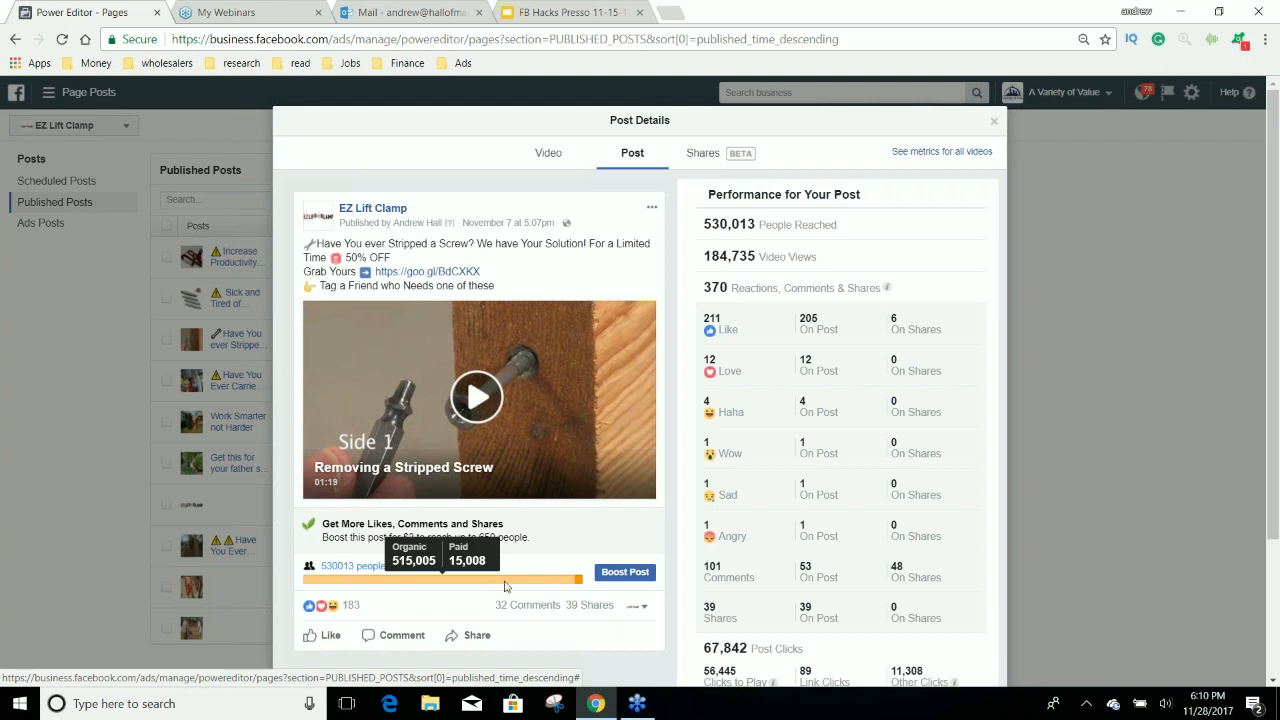
mouse_move(577, 606)
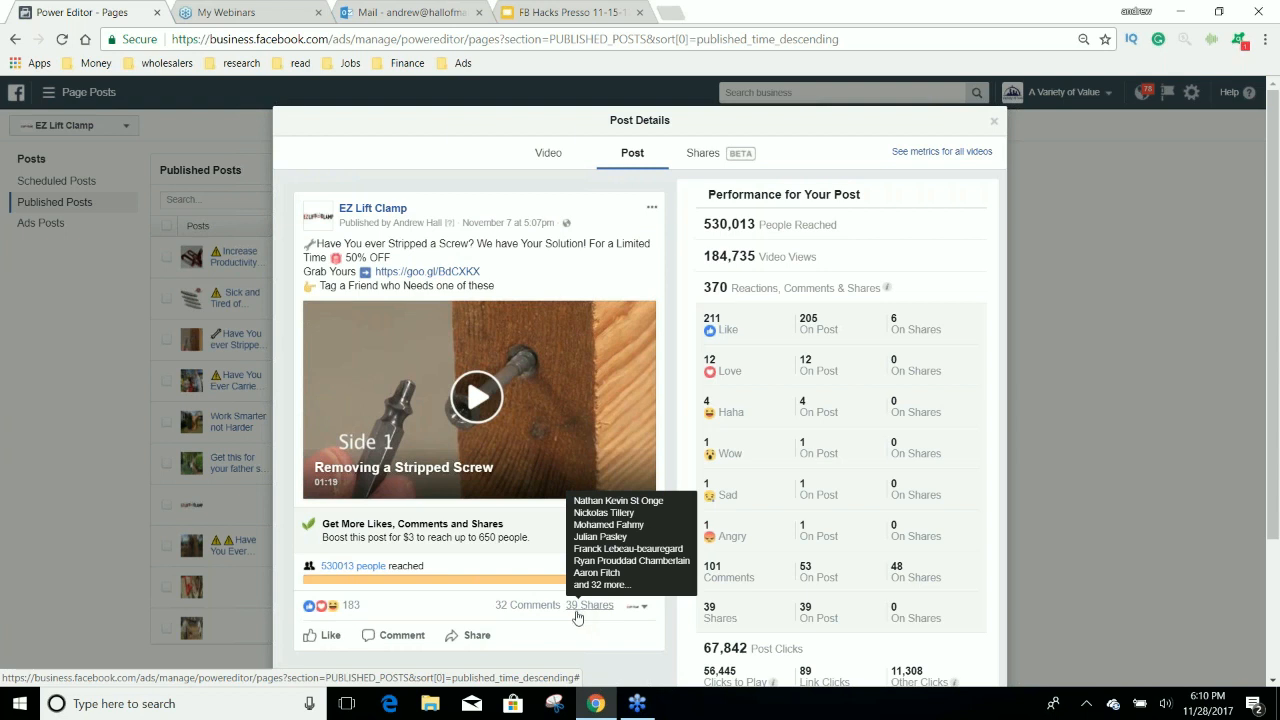
mouse_move(566, 582)
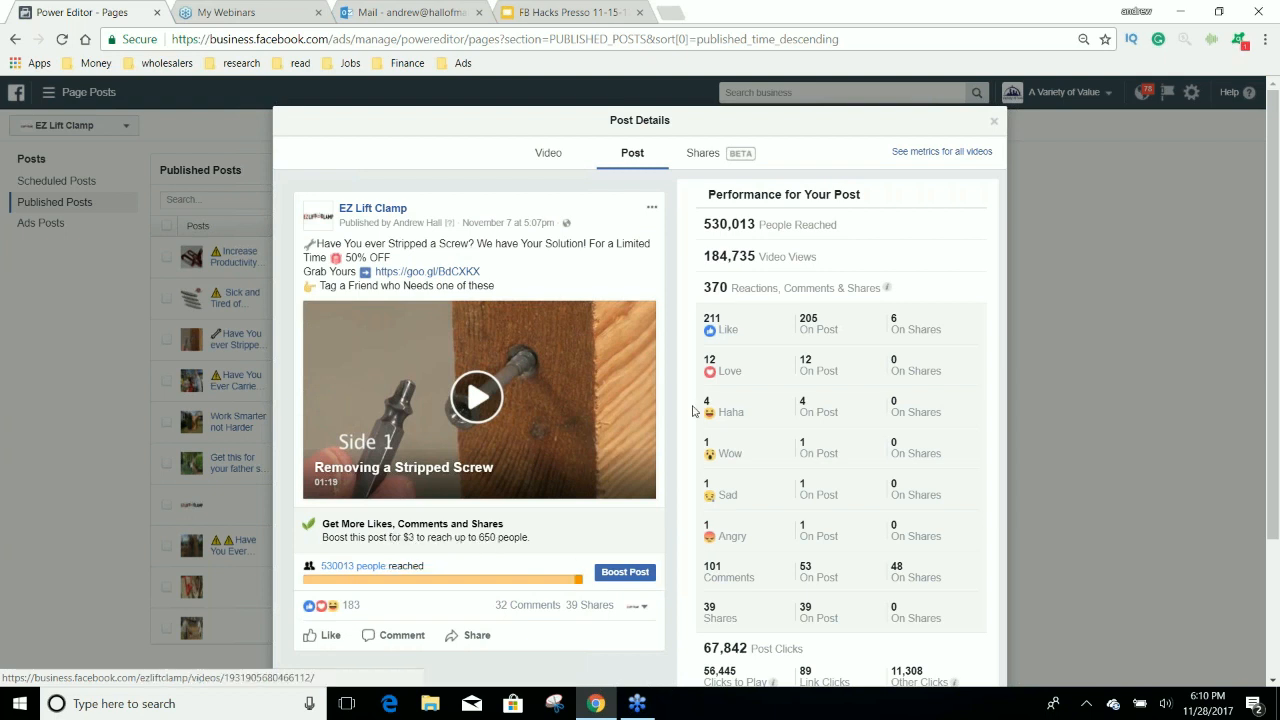
left_click(995, 125)
Return to Power Editor and switch to the Passion ToolBox Ad Account.
left_click(48, 92)
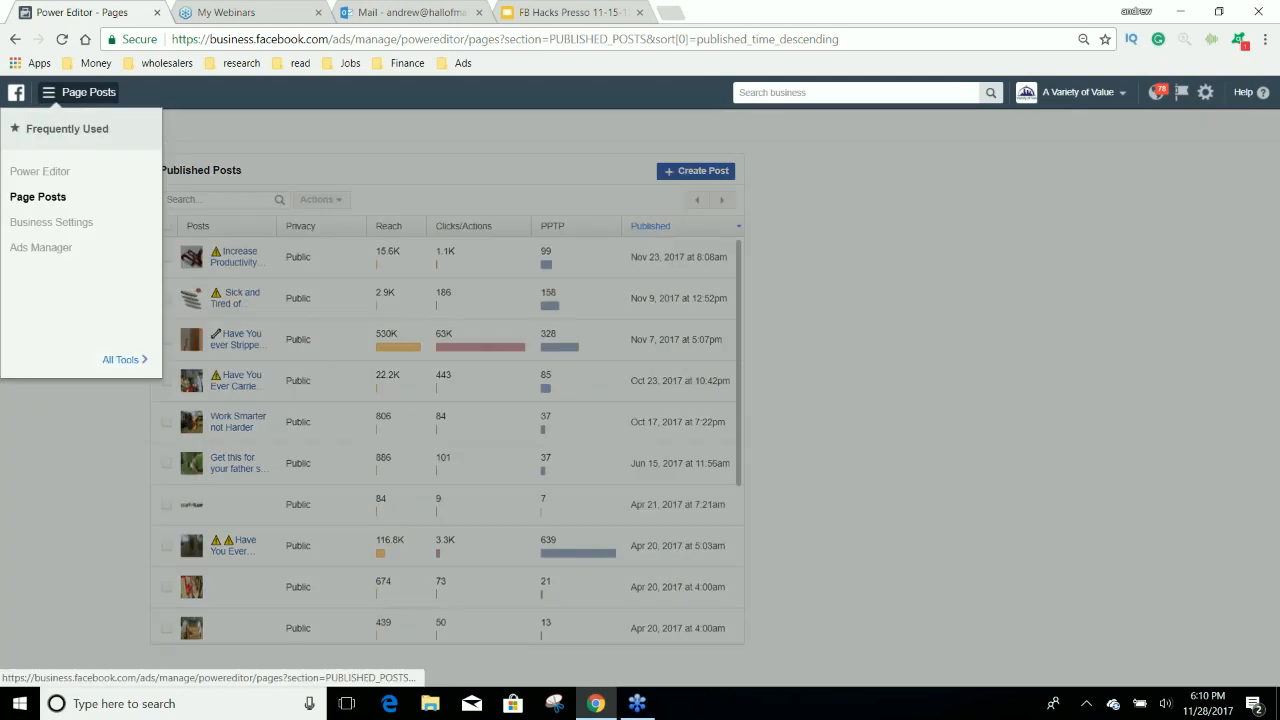
left_click(35, 170)
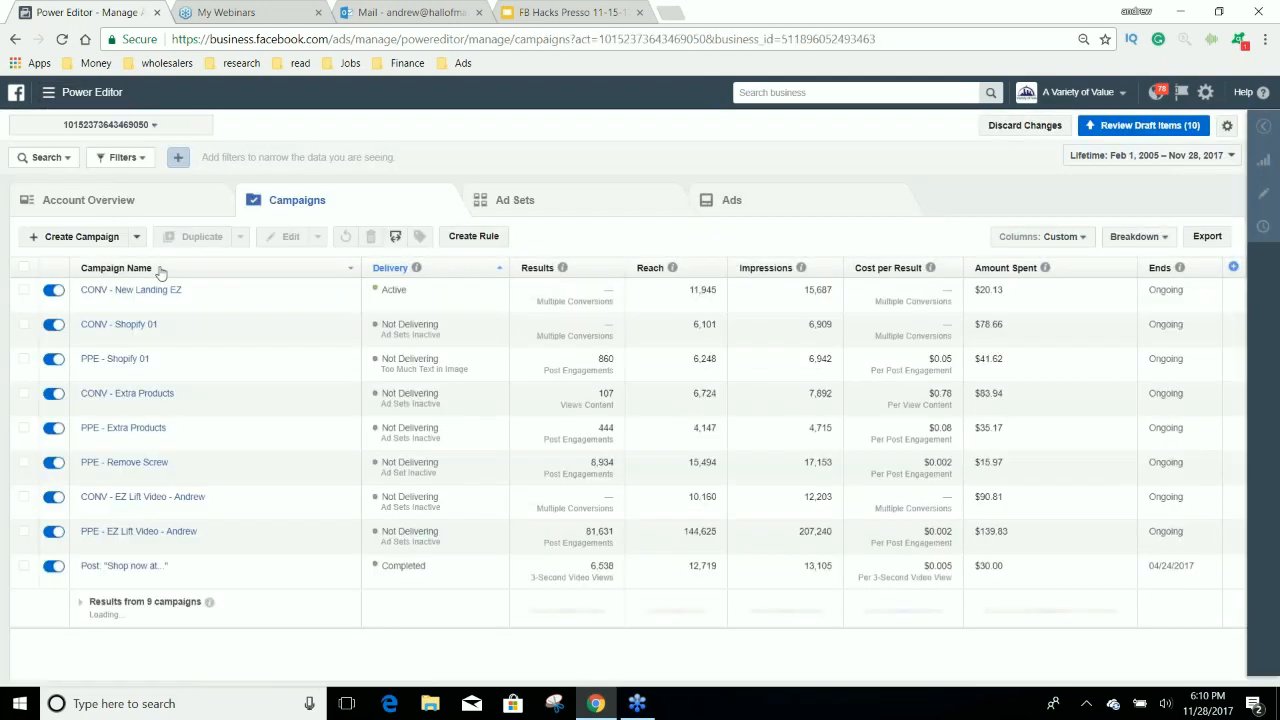
left_click(106, 124)
scroll(195, 260, "down", 5)
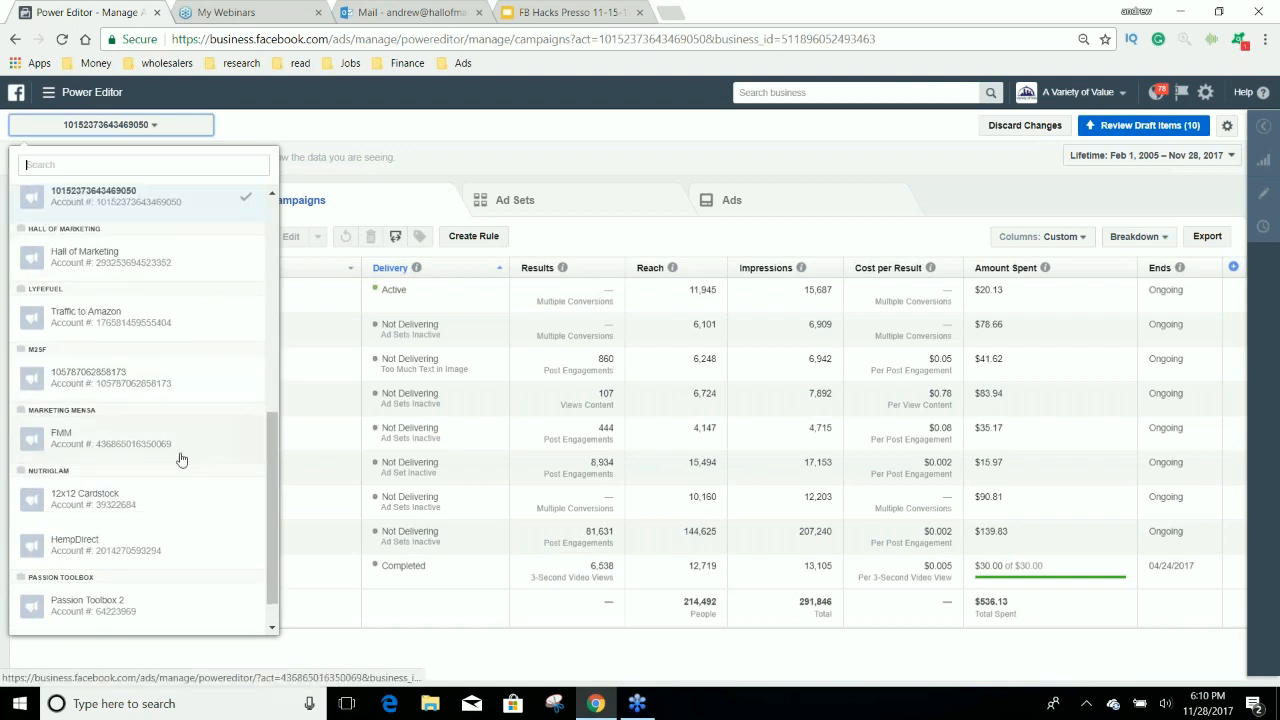
scroll(194, 509, "down", 1)
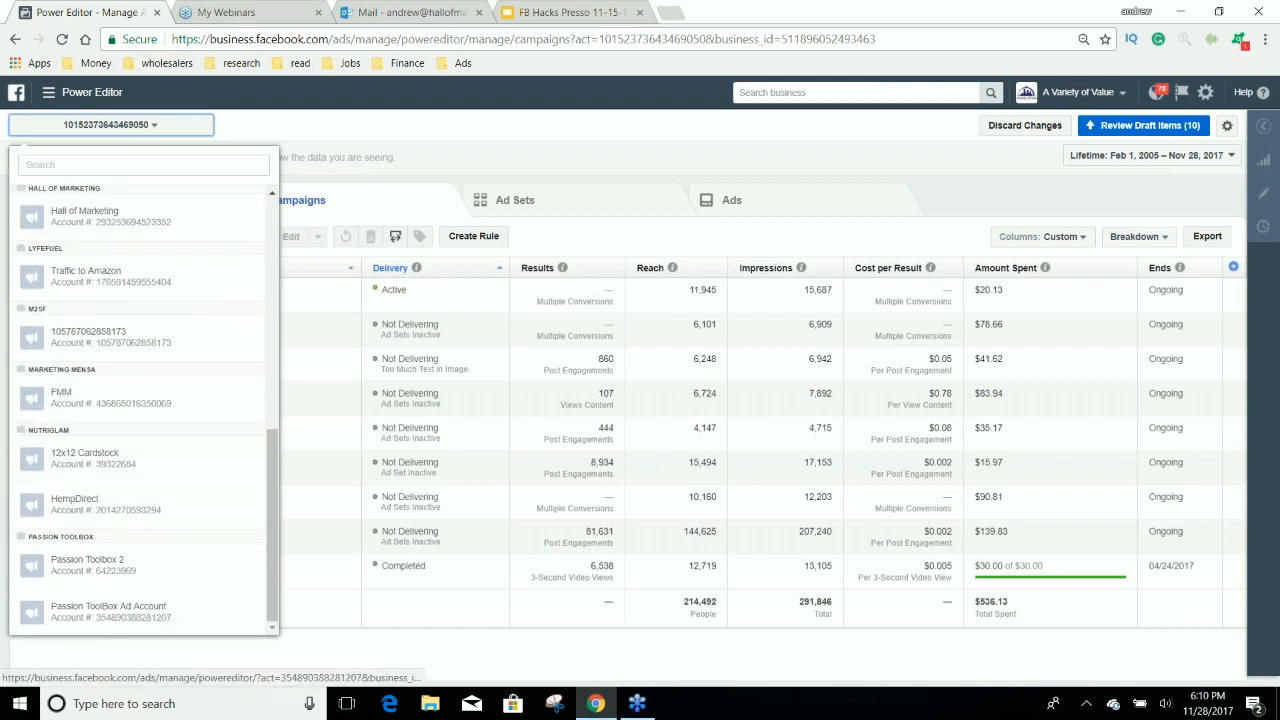
left_click(172, 610)
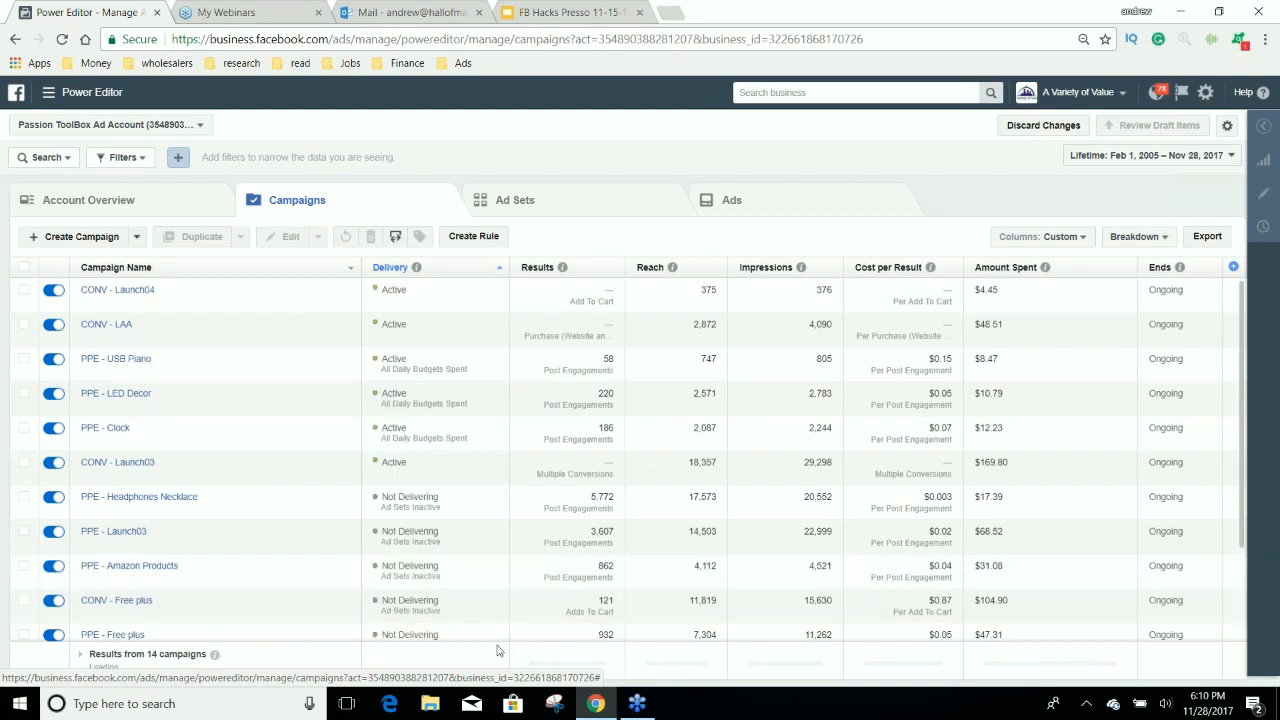
Select the PPE - Drum Products 01 campaign and show its ad sets.
scroll(518, 533, "down", 2)
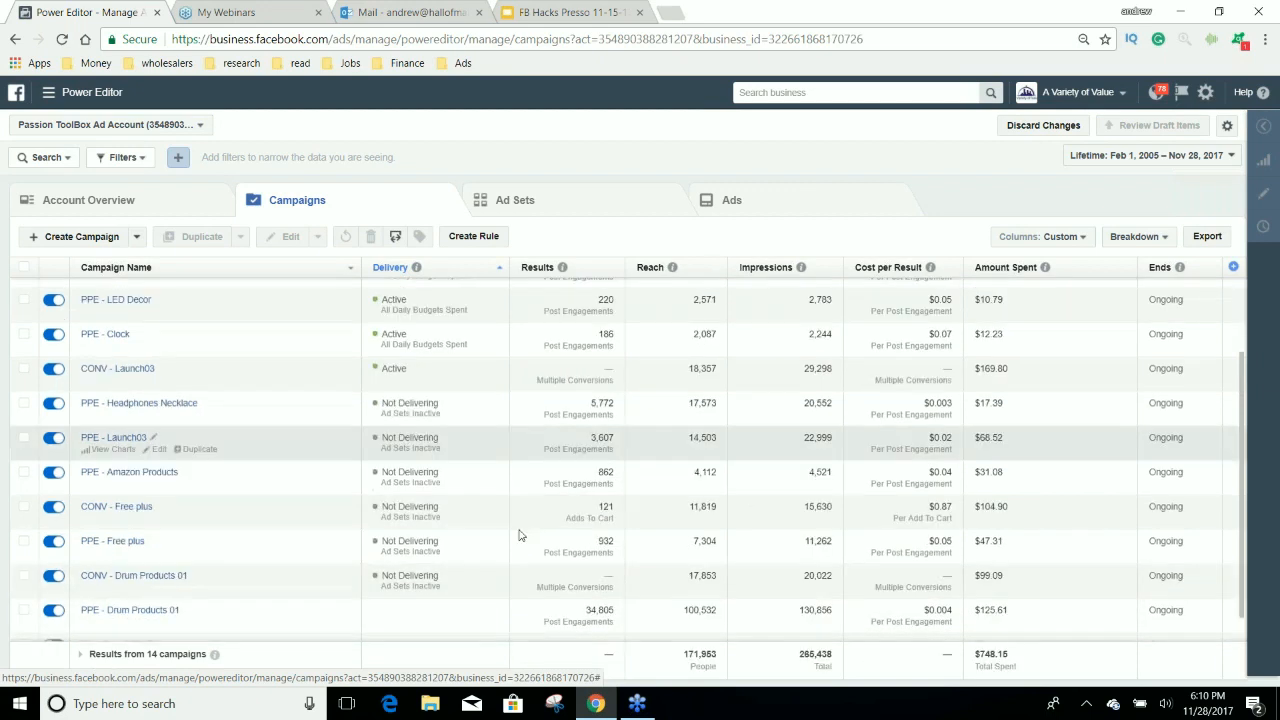
left_click(507, 596)
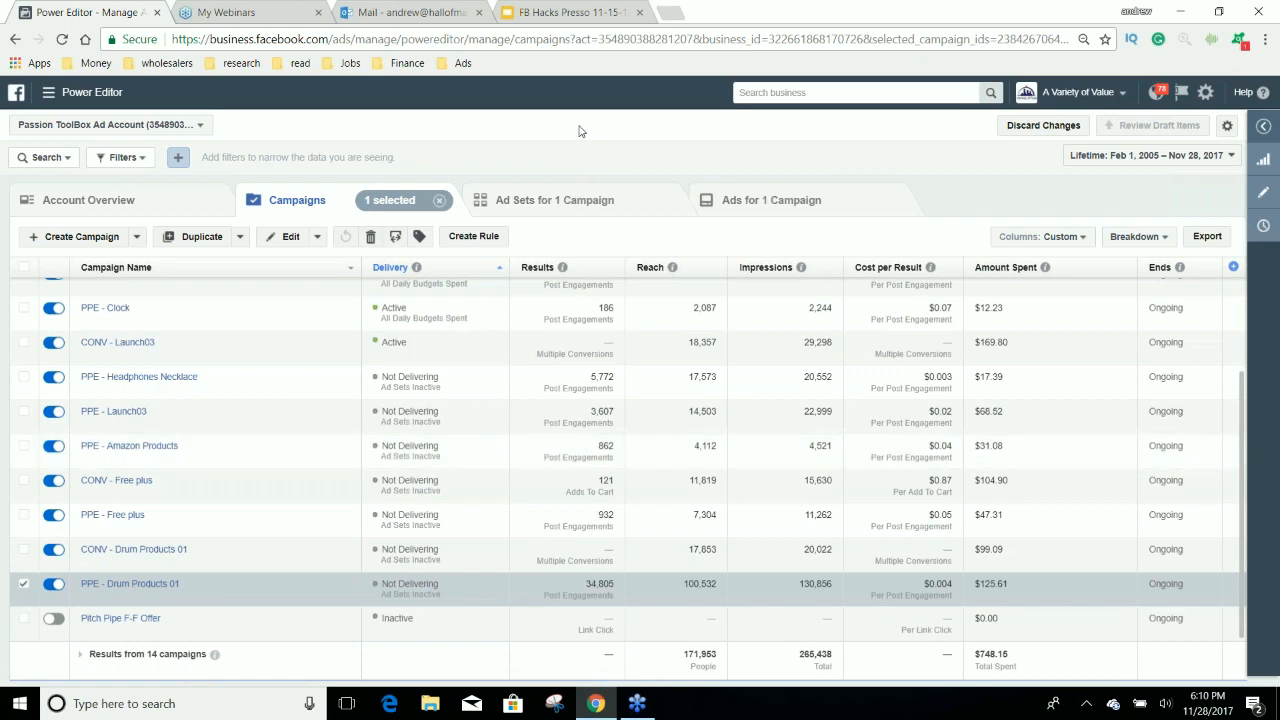
left_click(566, 200)
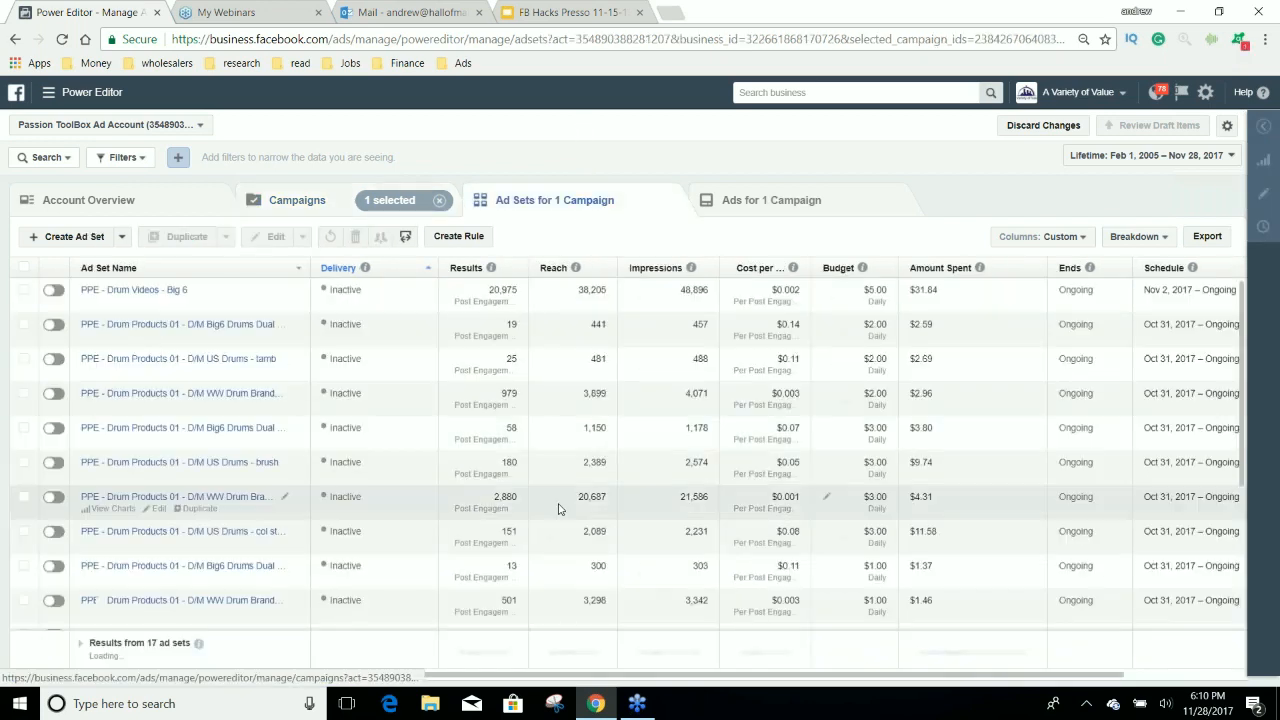
Apply the Performance and Clicks column preset to the drum ad sets and review their cost, CPM and link-click figures.
left_click_drag(561, 675, 688, 677)
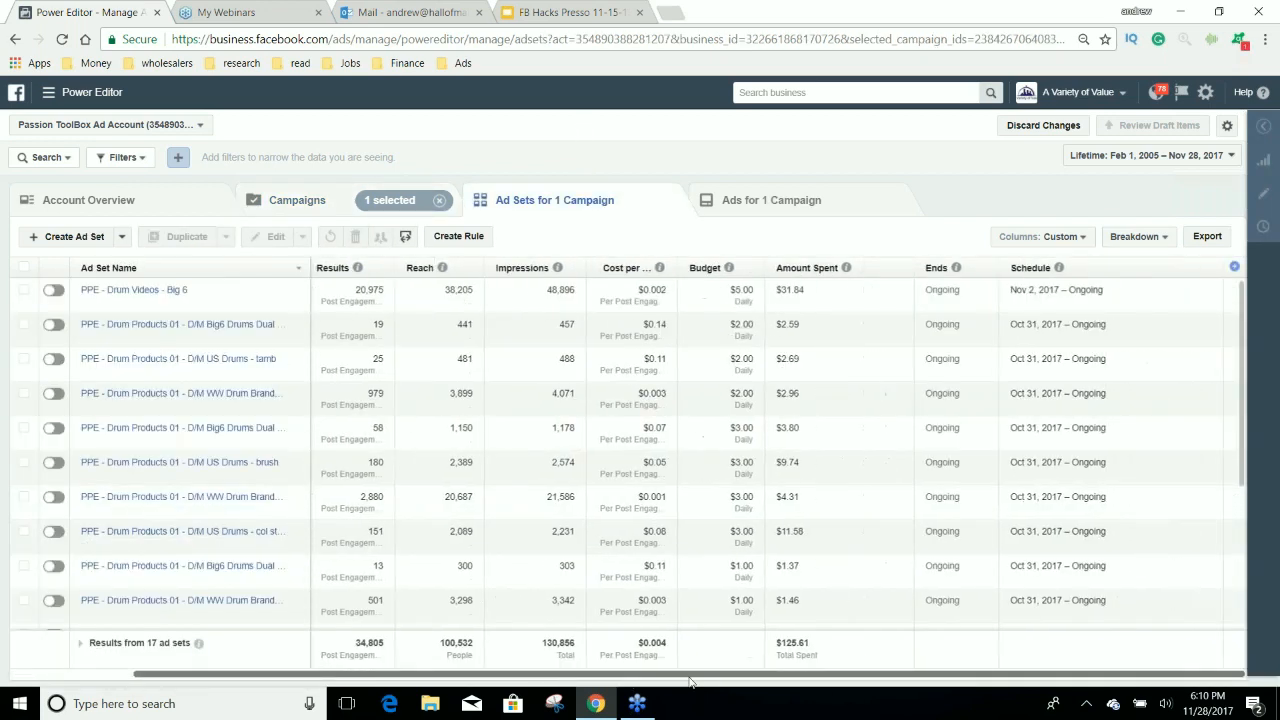
left_click(1060, 237)
left_click(1040, 364)
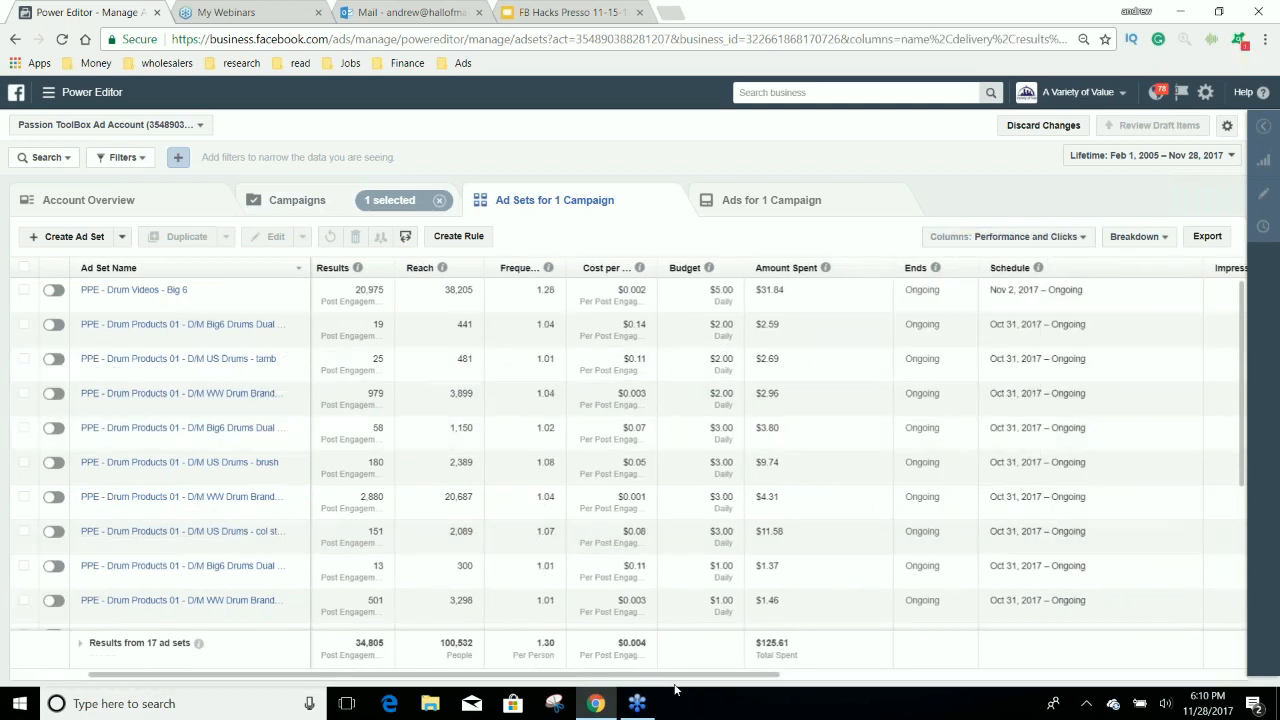
left_click_drag(672, 675, 938, 676)
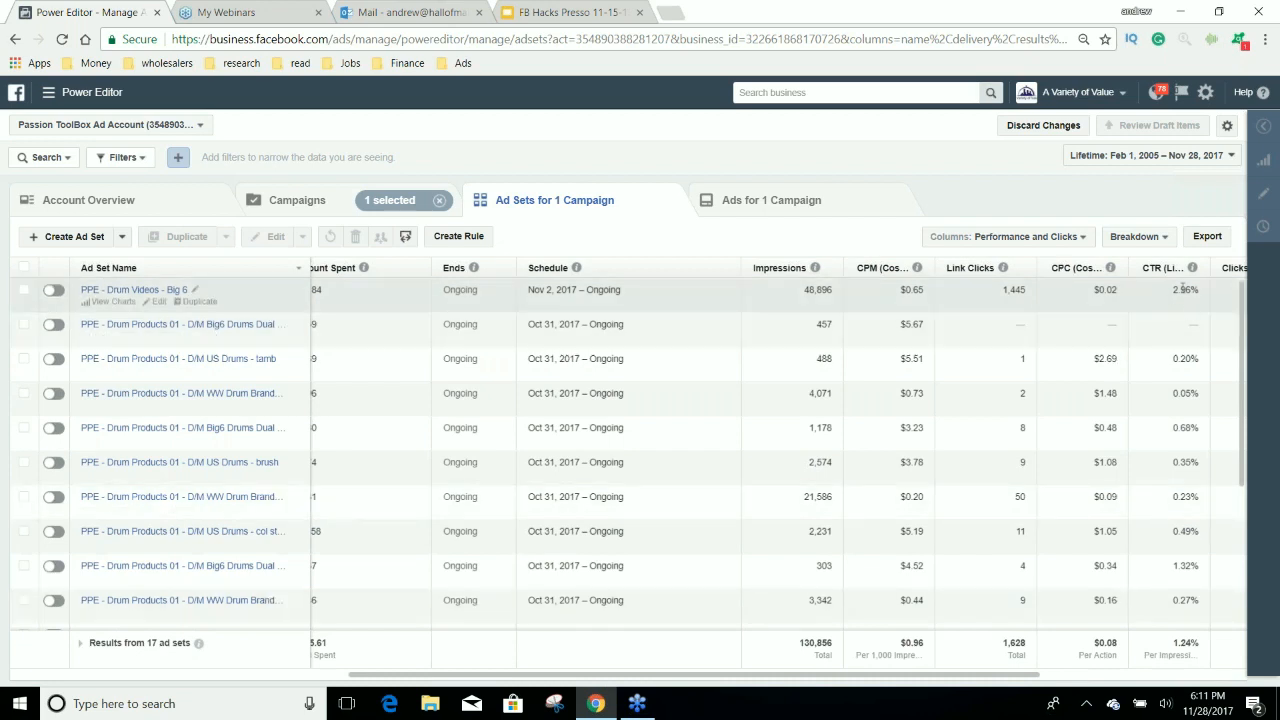
left_click_drag(911, 675, 670, 675)
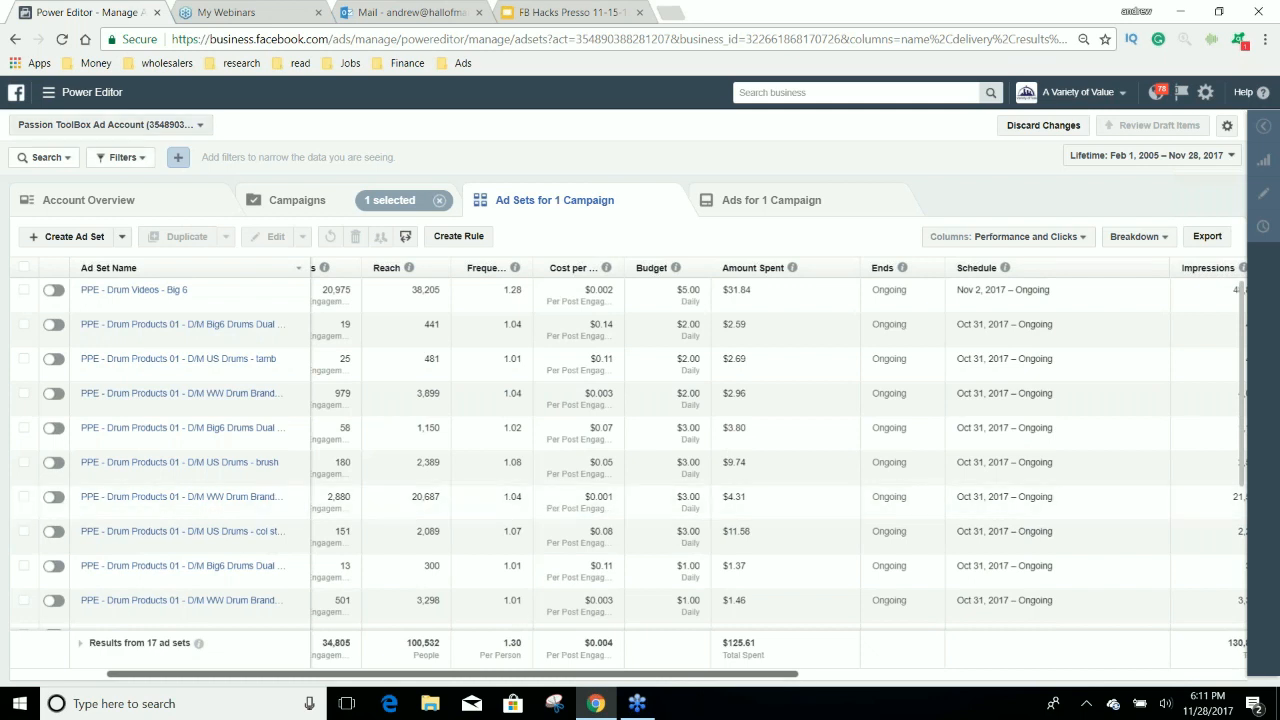
Switch to the FMM ad account under Marketing Mensa.
left_click(105, 124)
scroll(160, 462, "down", 5)
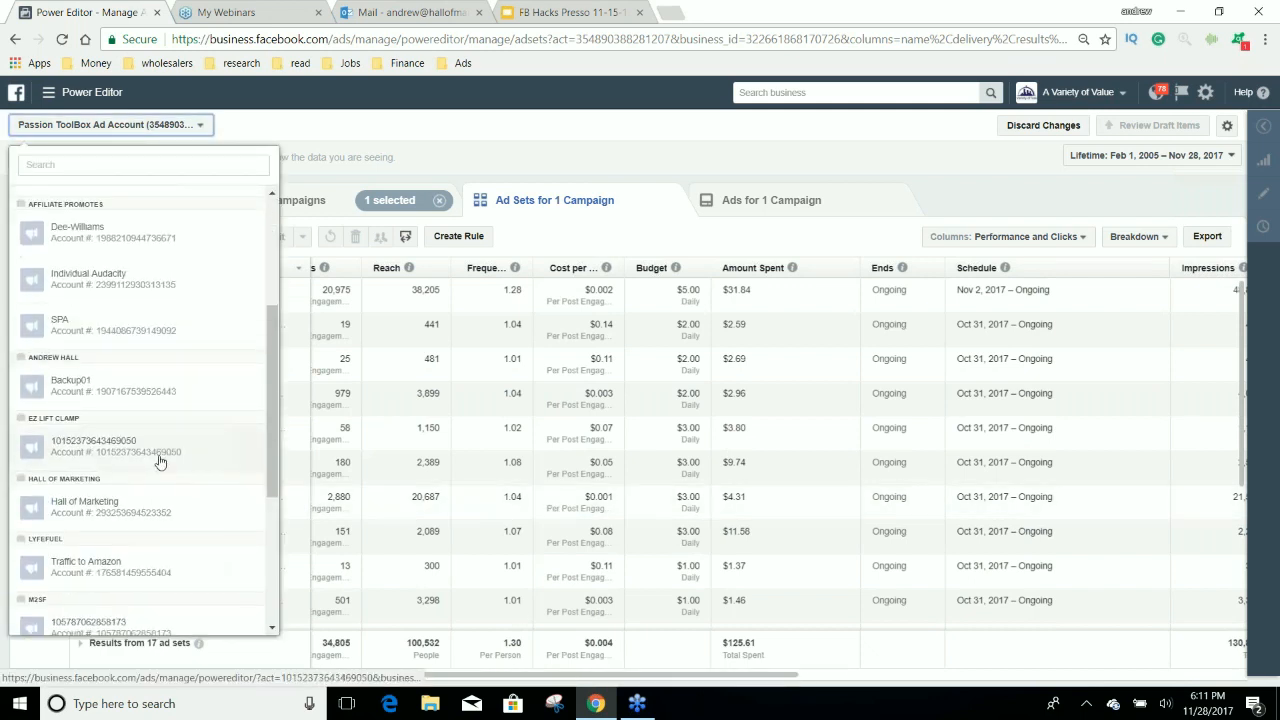
scroll(160, 462, "down", 2)
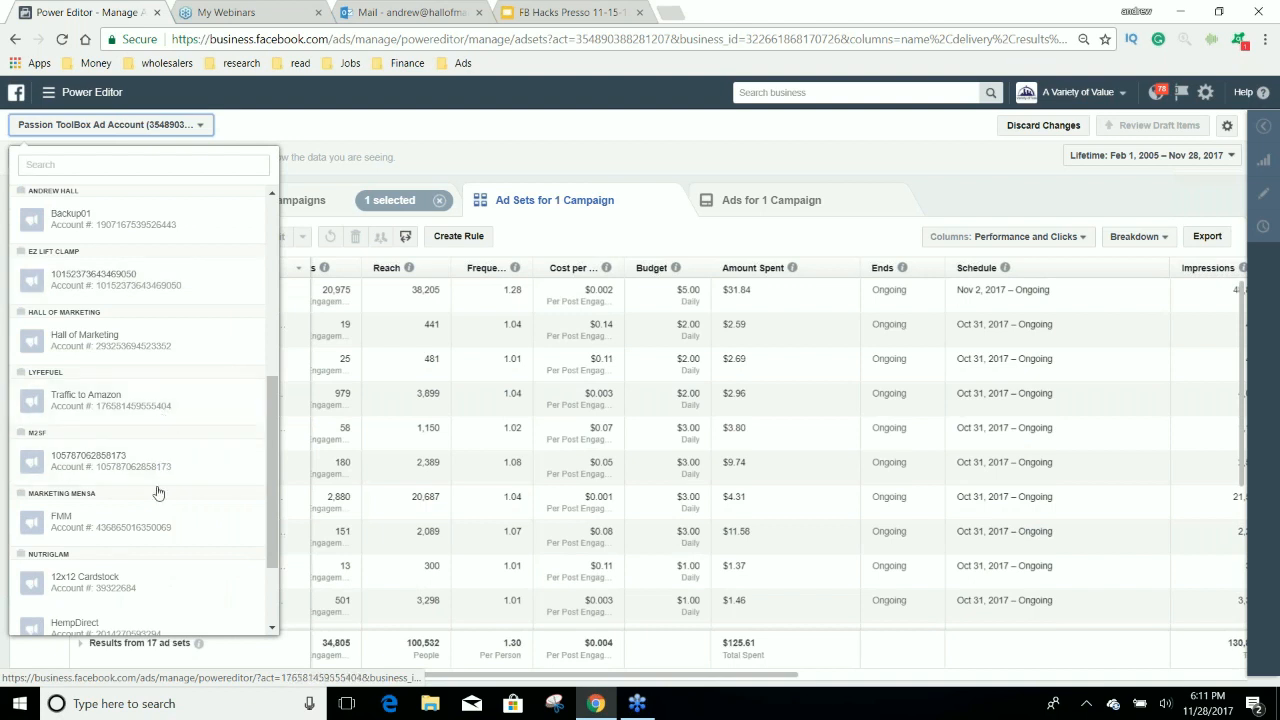
left_click(148, 530)
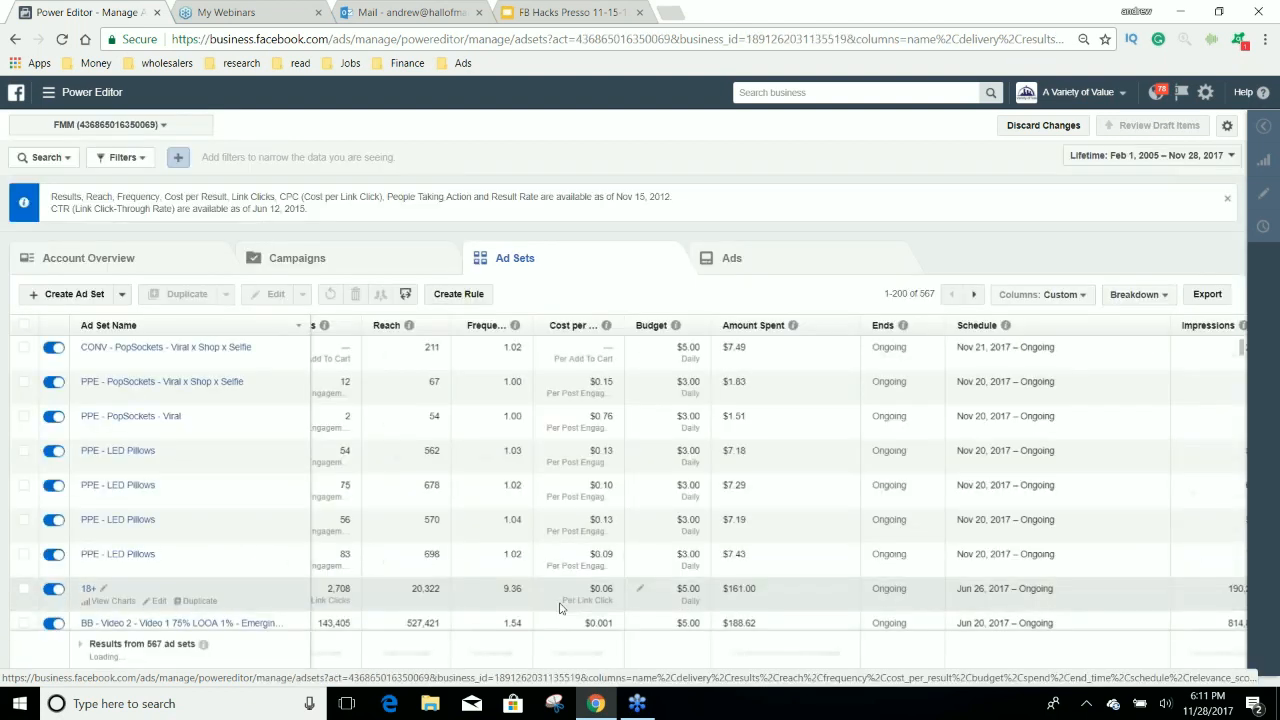
Find and select the LAYMA BOOK_POST ENGAGEMENT campaign and show its ad set.
scroll(560, 607, "down", 3)
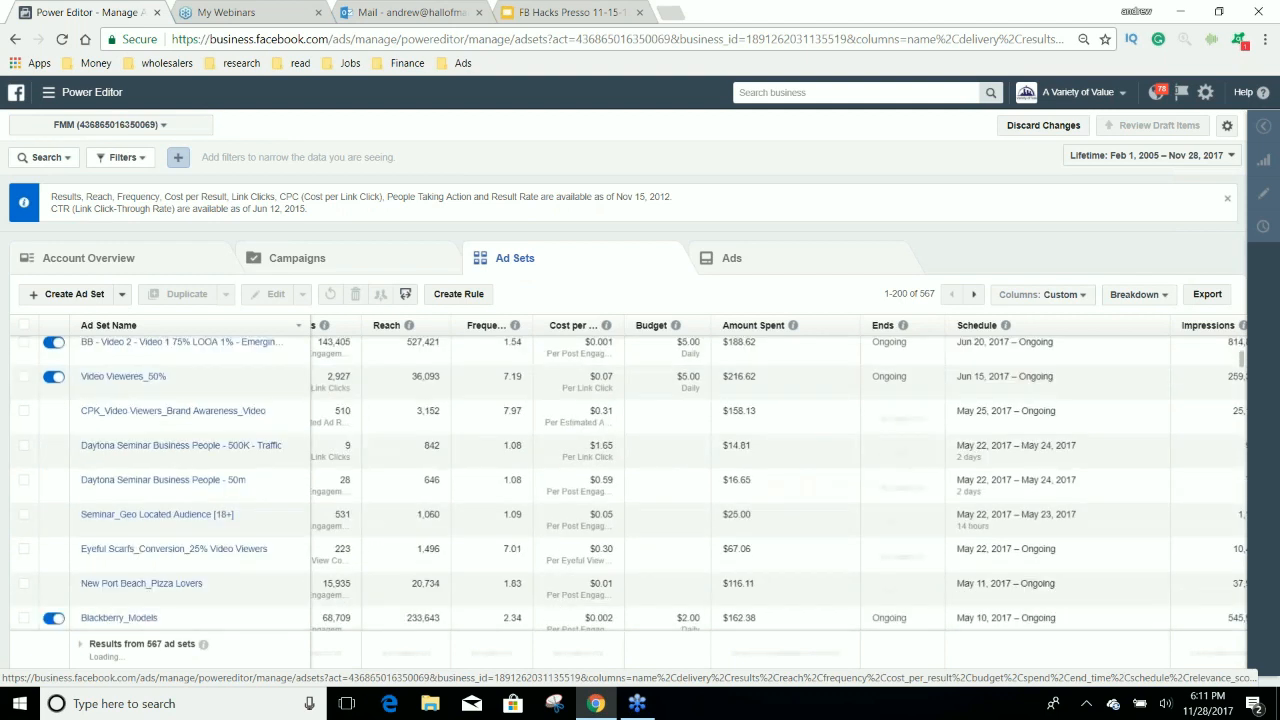
left_click(293, 262)
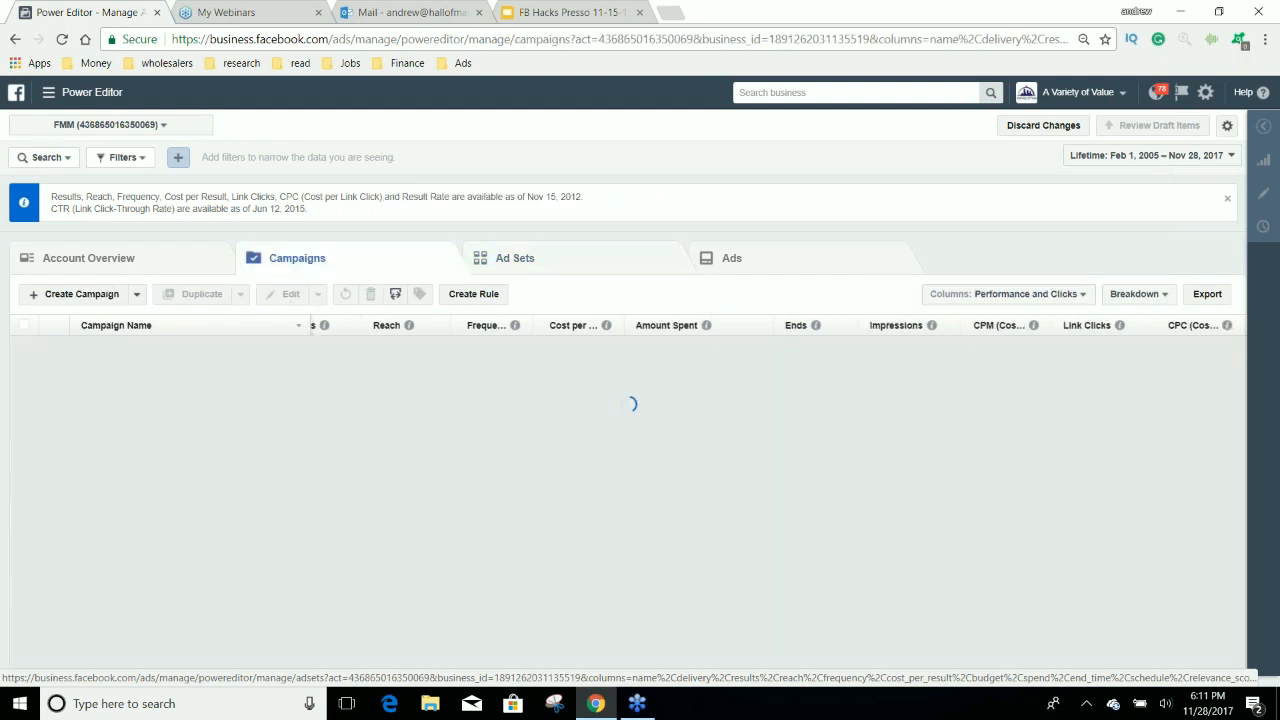
scroll(400, 506, "down", 1)
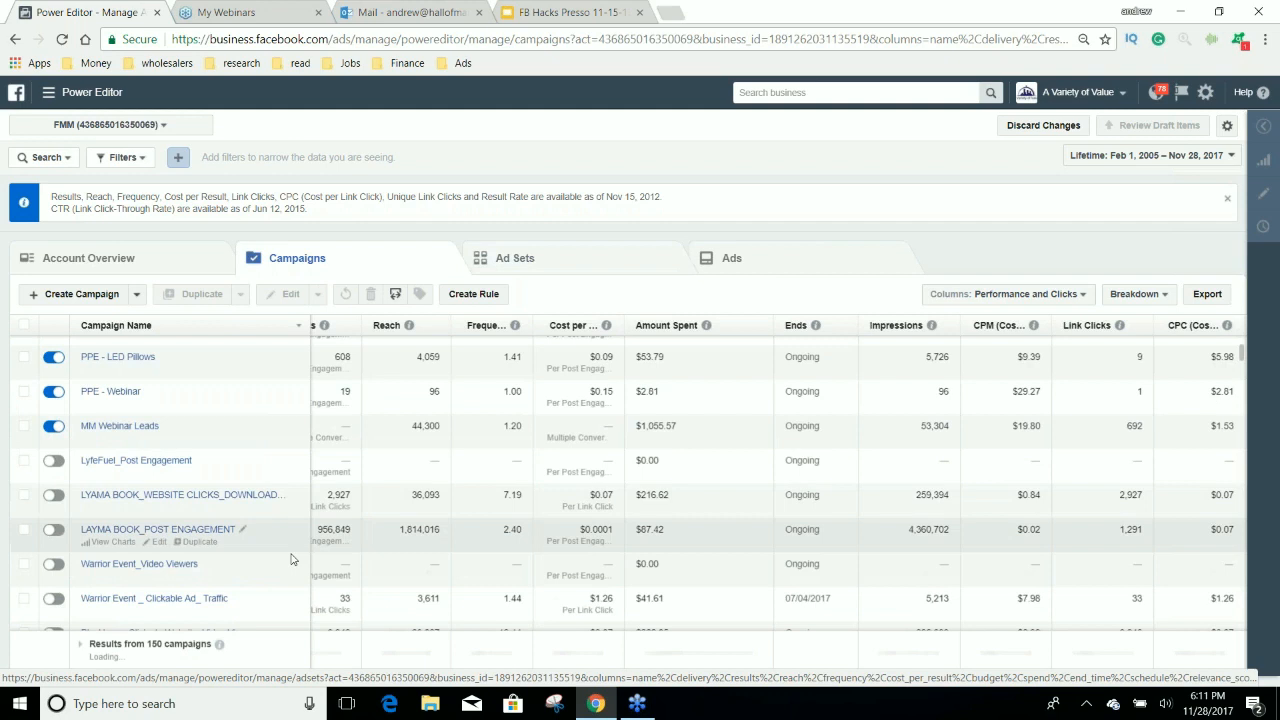
left_click(296, 545)
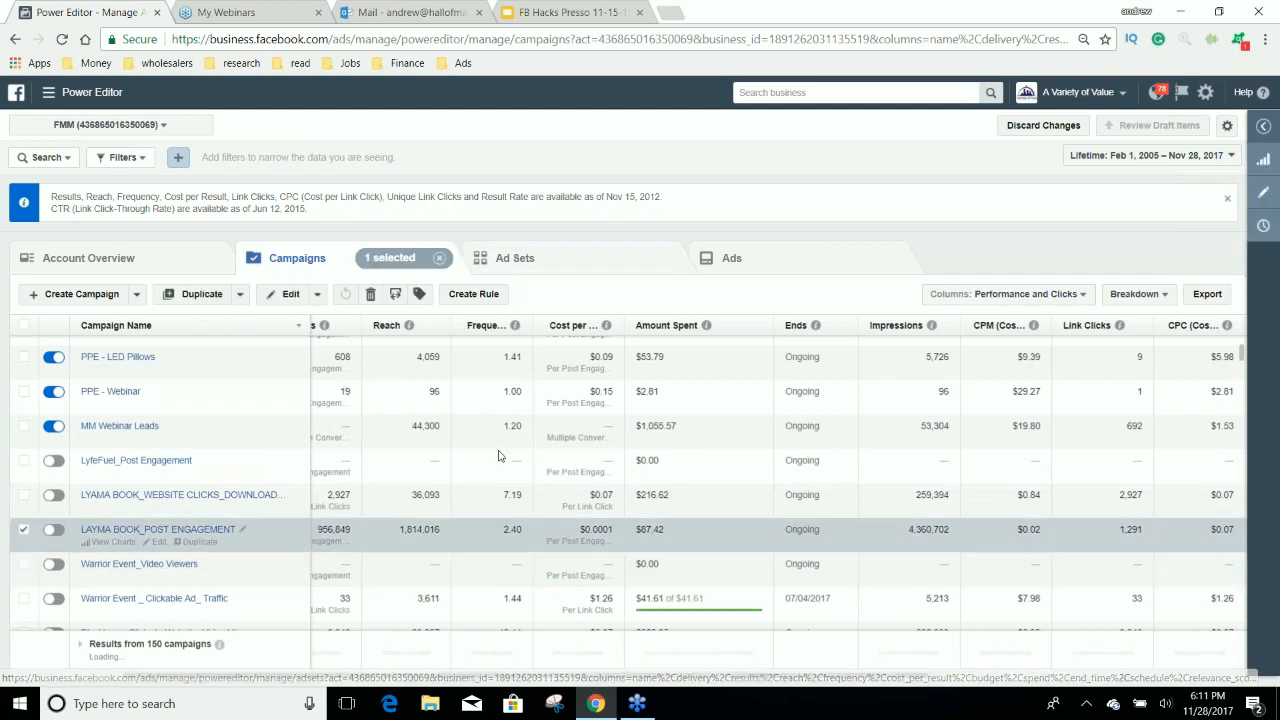
left_click(558, 260)
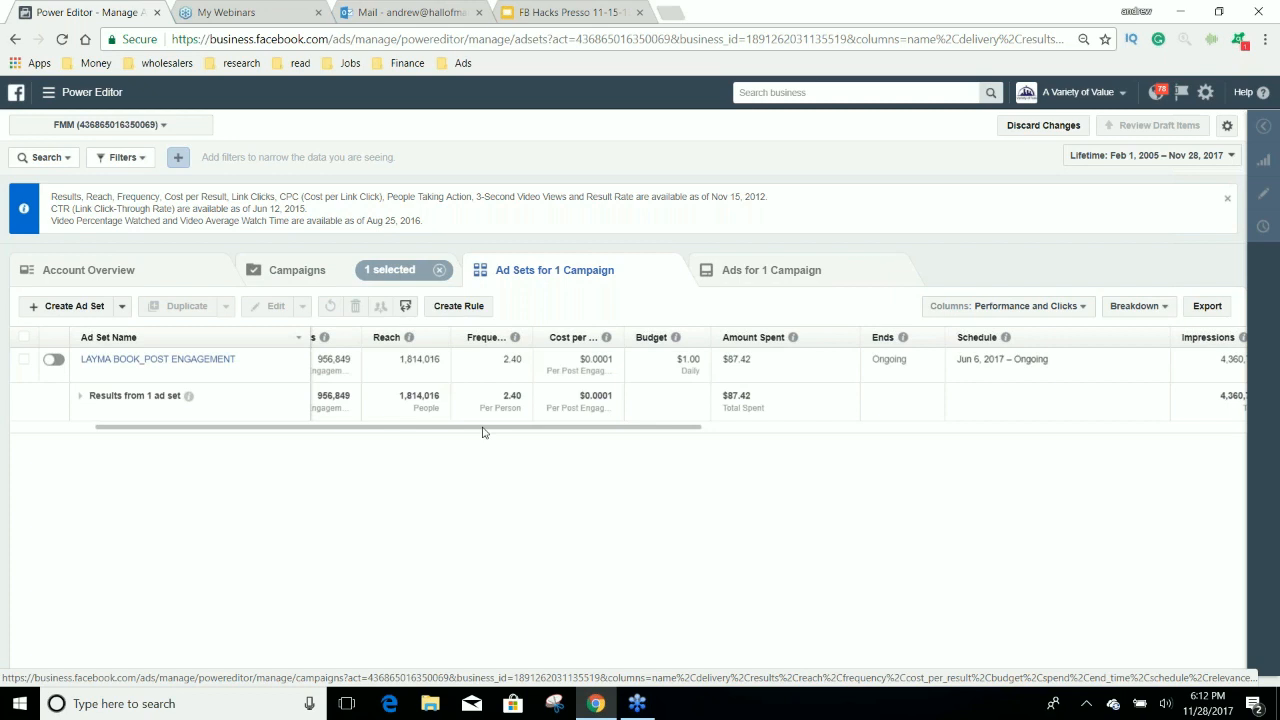
Examine the LAYMA BOOK_POST ENGAGEMENT ad set's impressions, CPM and click metrics, highlighting its link clicks value.
left_click_drag(494, 434, 769, 434)
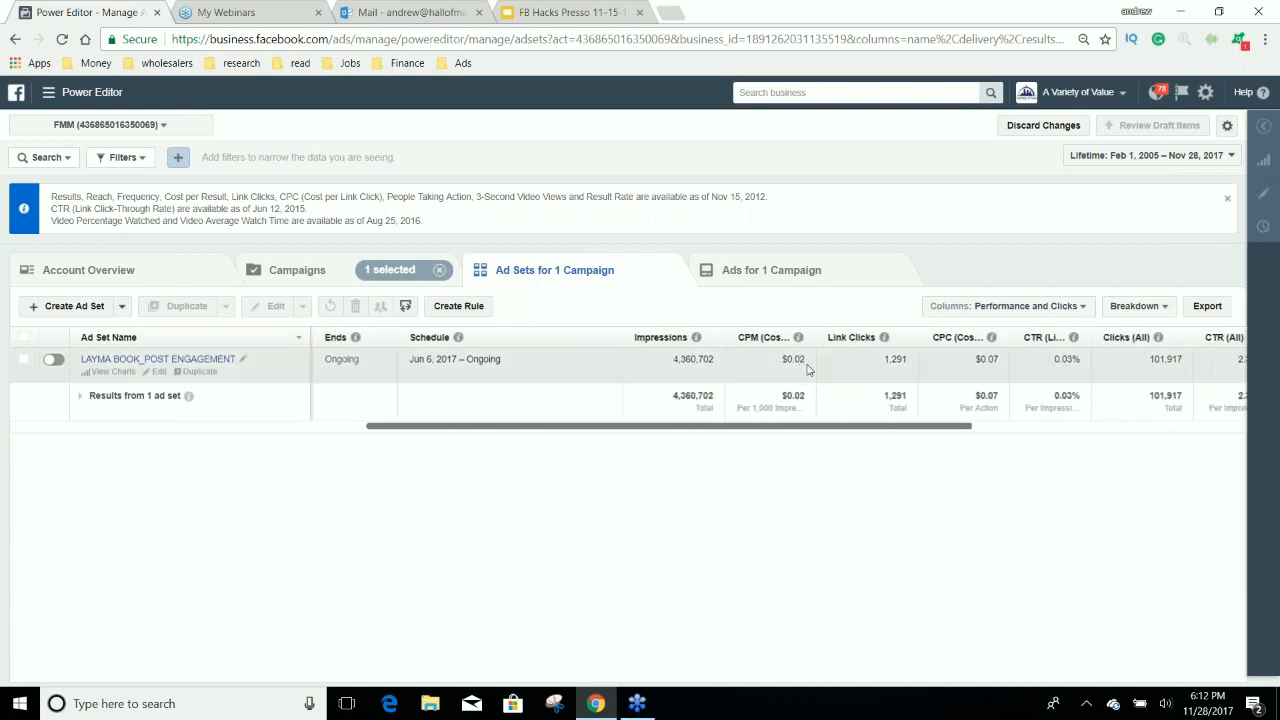
left_click_drag(832, 432, 951, 440)
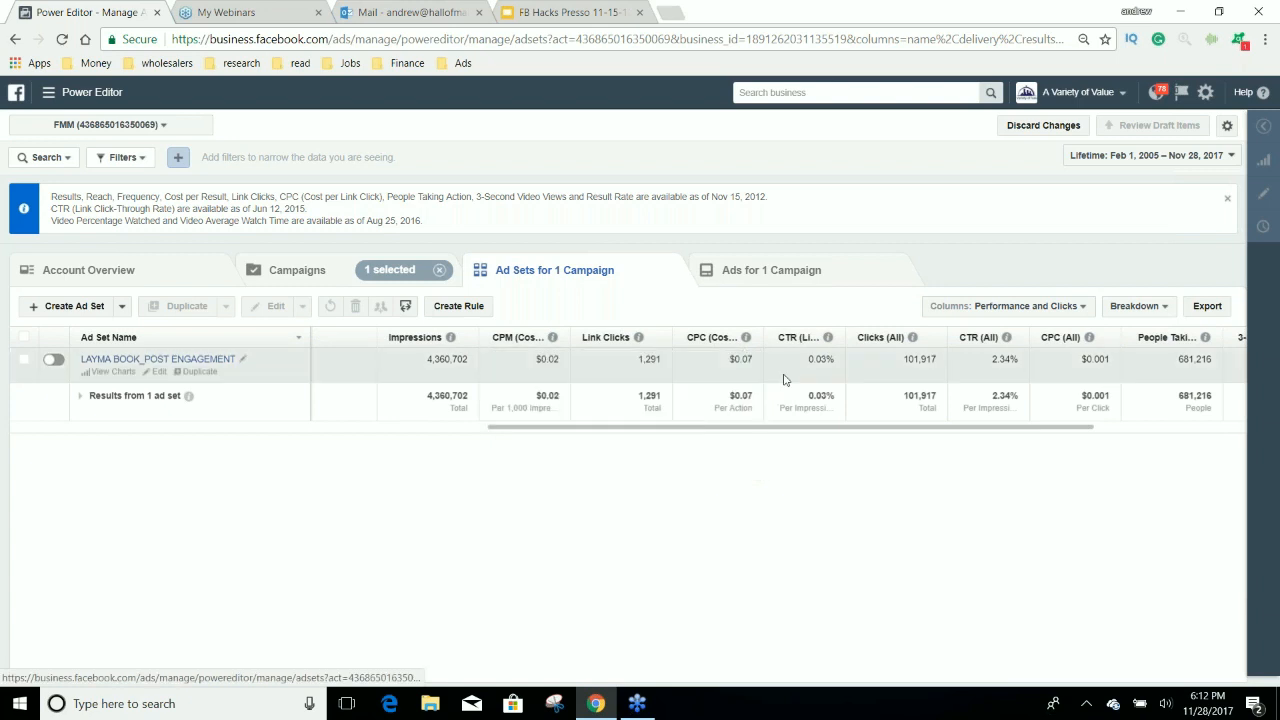
left_click(669, 365)
double_click(652, 360)
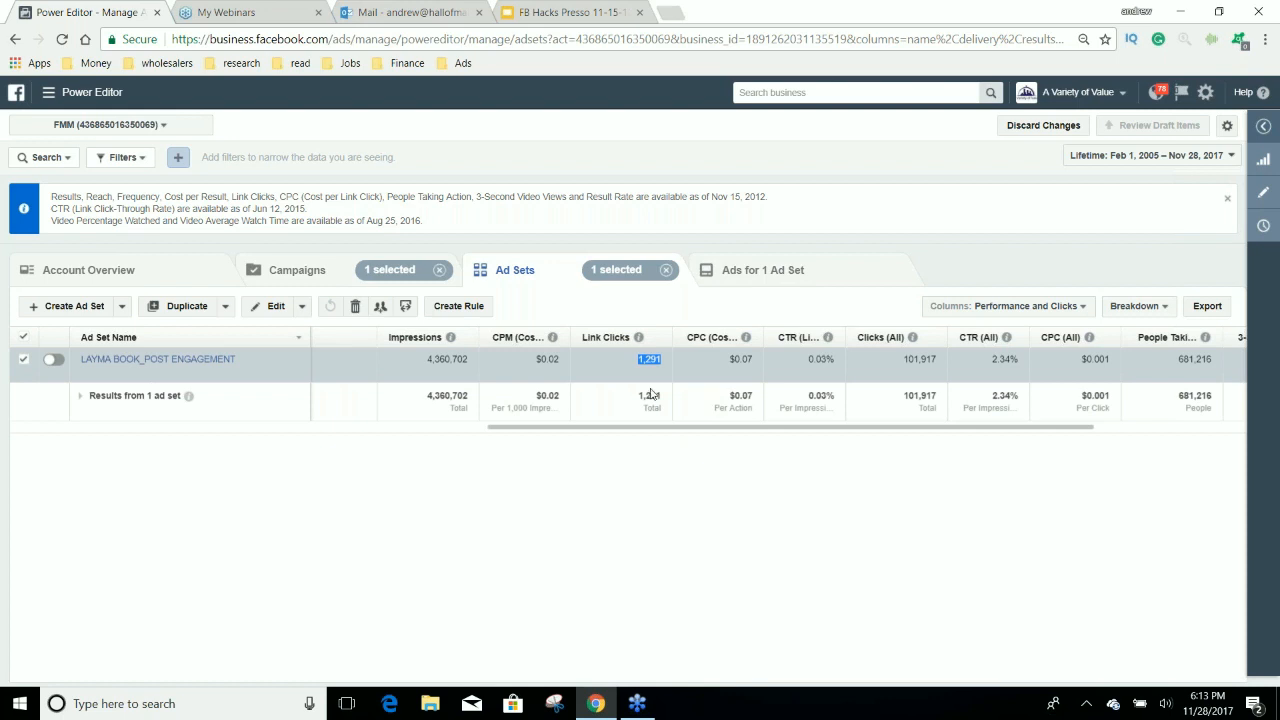
Switch to the first ad account under A Variety of Value and show its campaigns.
left_click(108, 124)
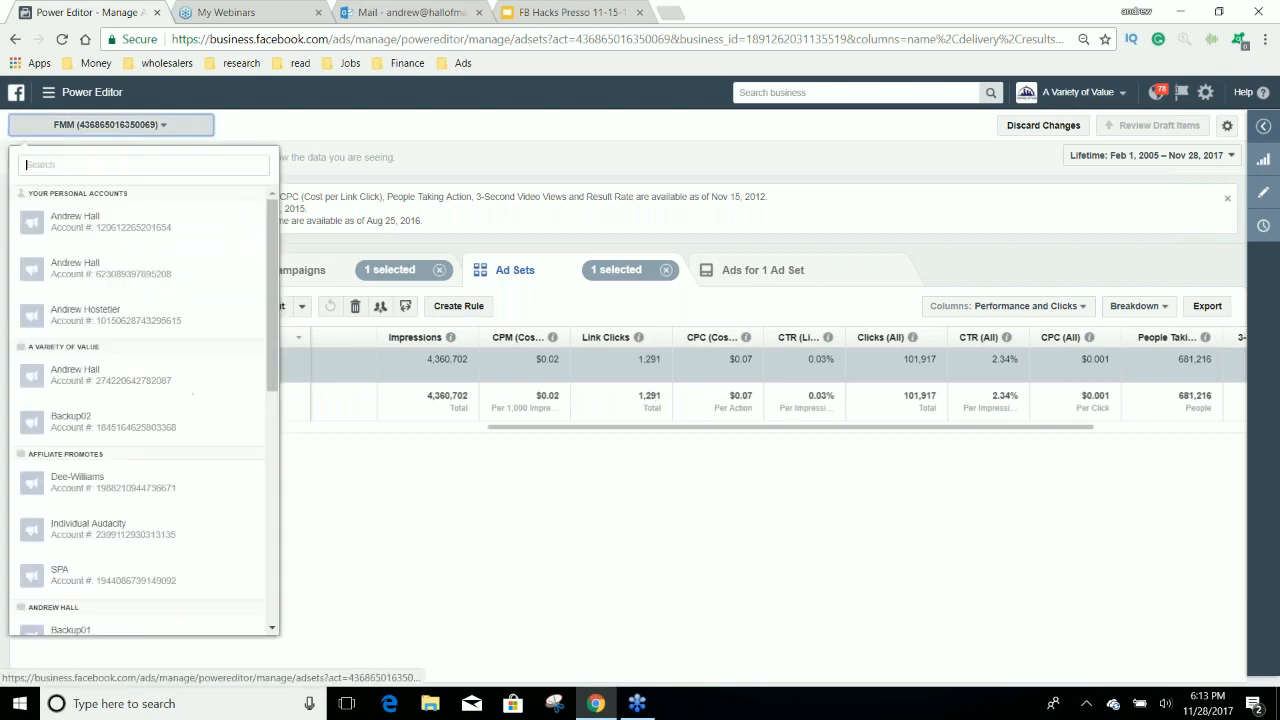
left_click(185, 379)
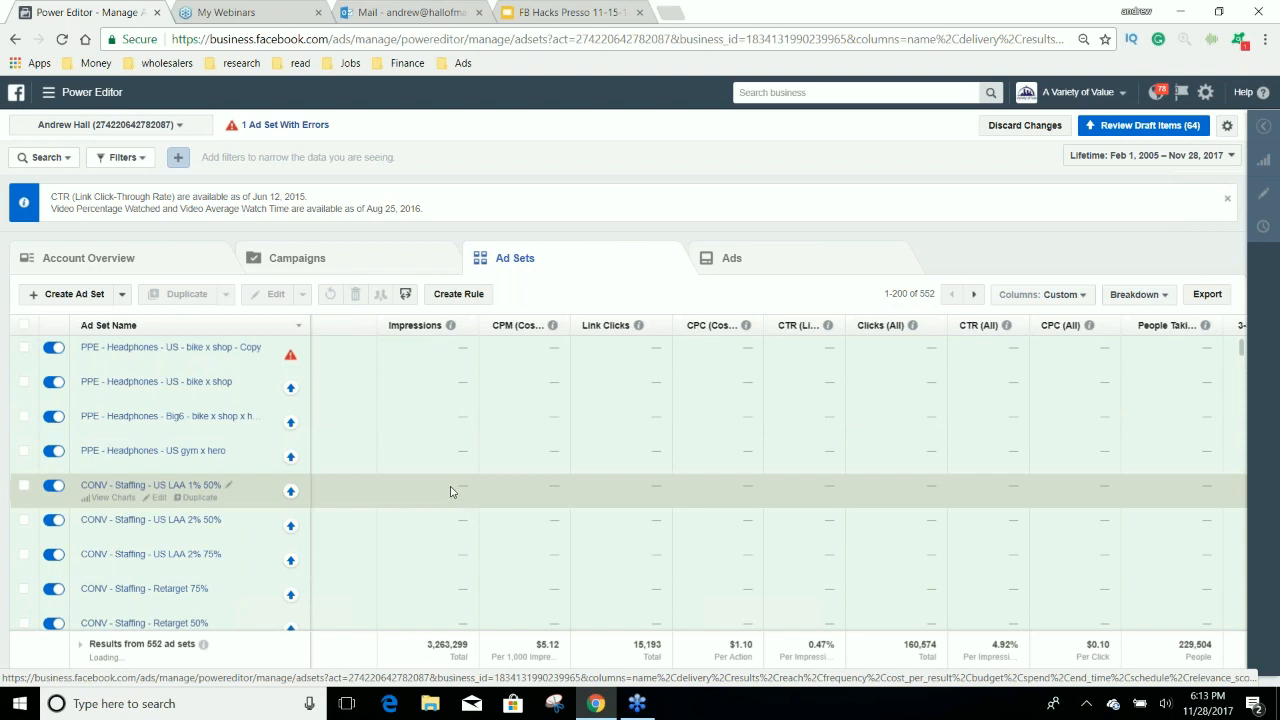
scroll(450, 490, "down", 2)
scroll(449, 481, "down", 5)
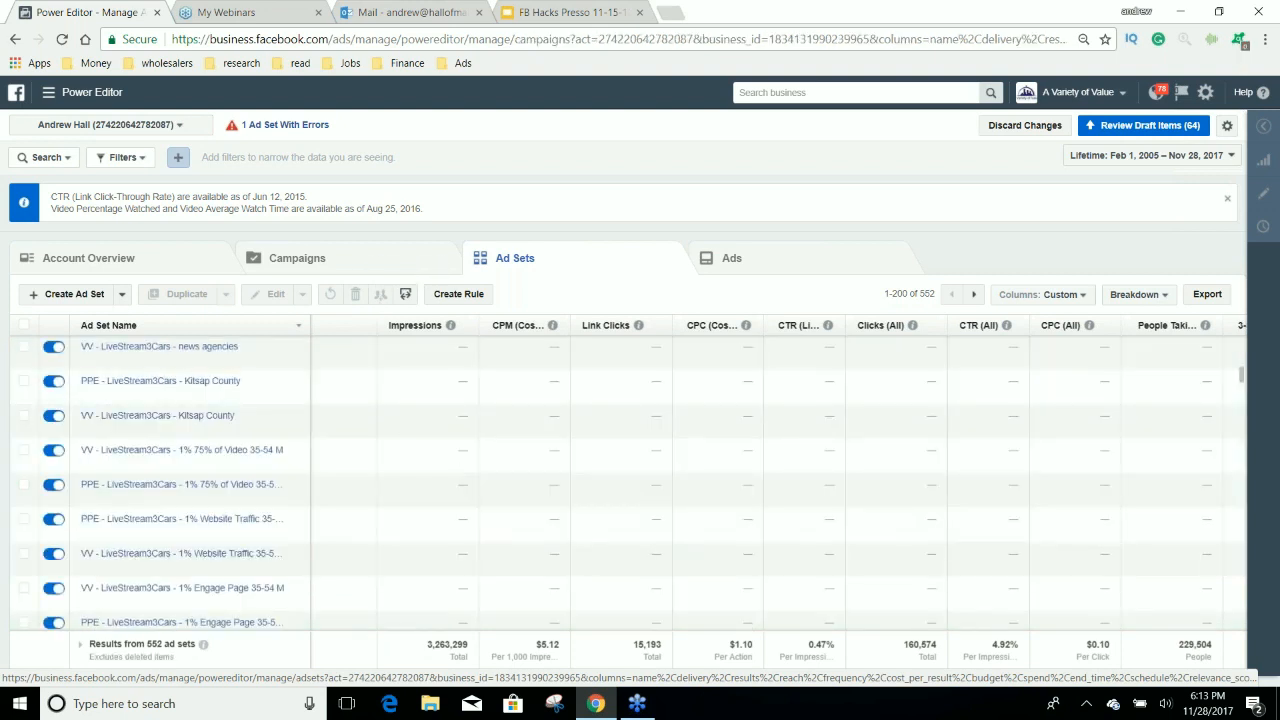
left_click(445, 265)
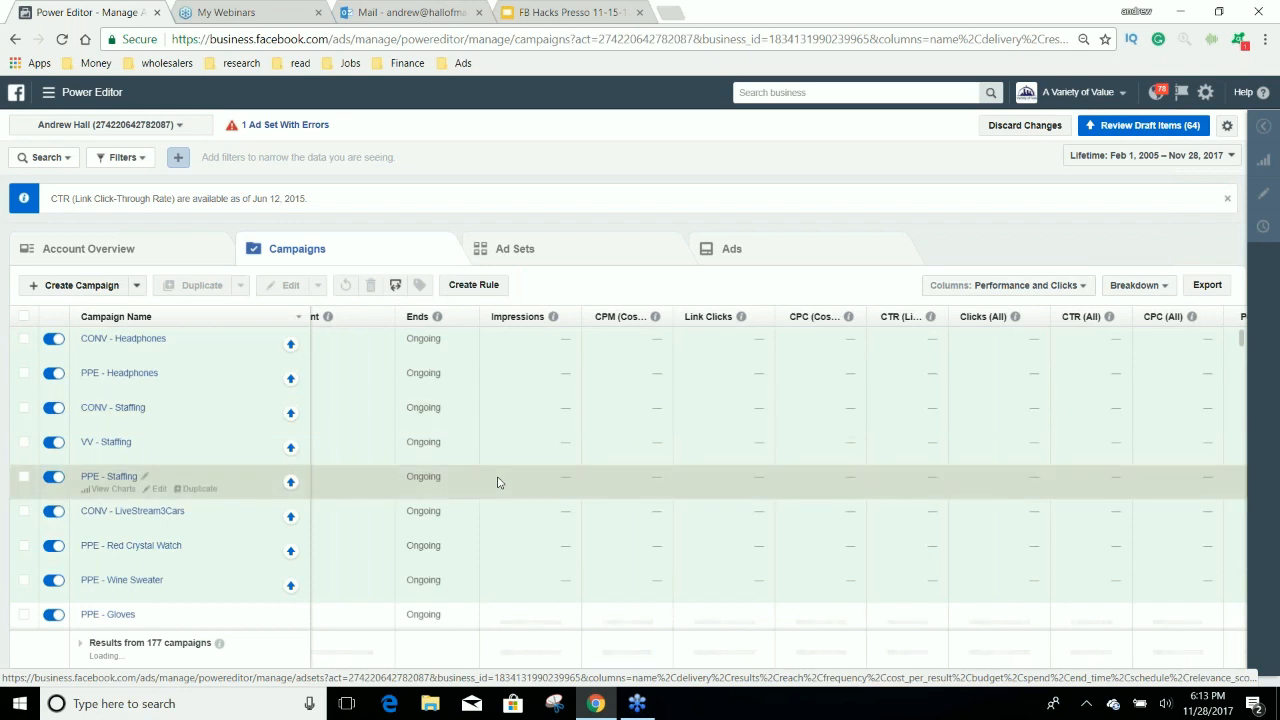
scroll(498, 482, "down", 10)
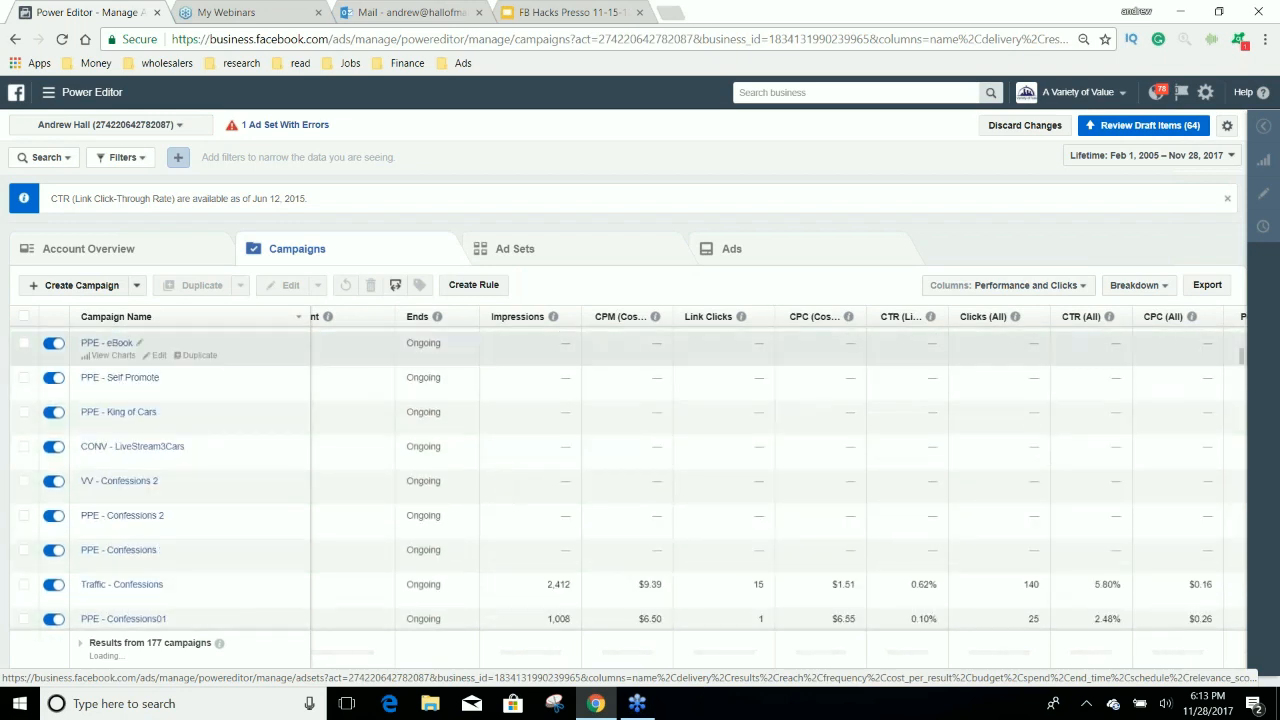
Sort the account's campaigns by amount spent, highest first.
scroll(379, 642, "left", 5)
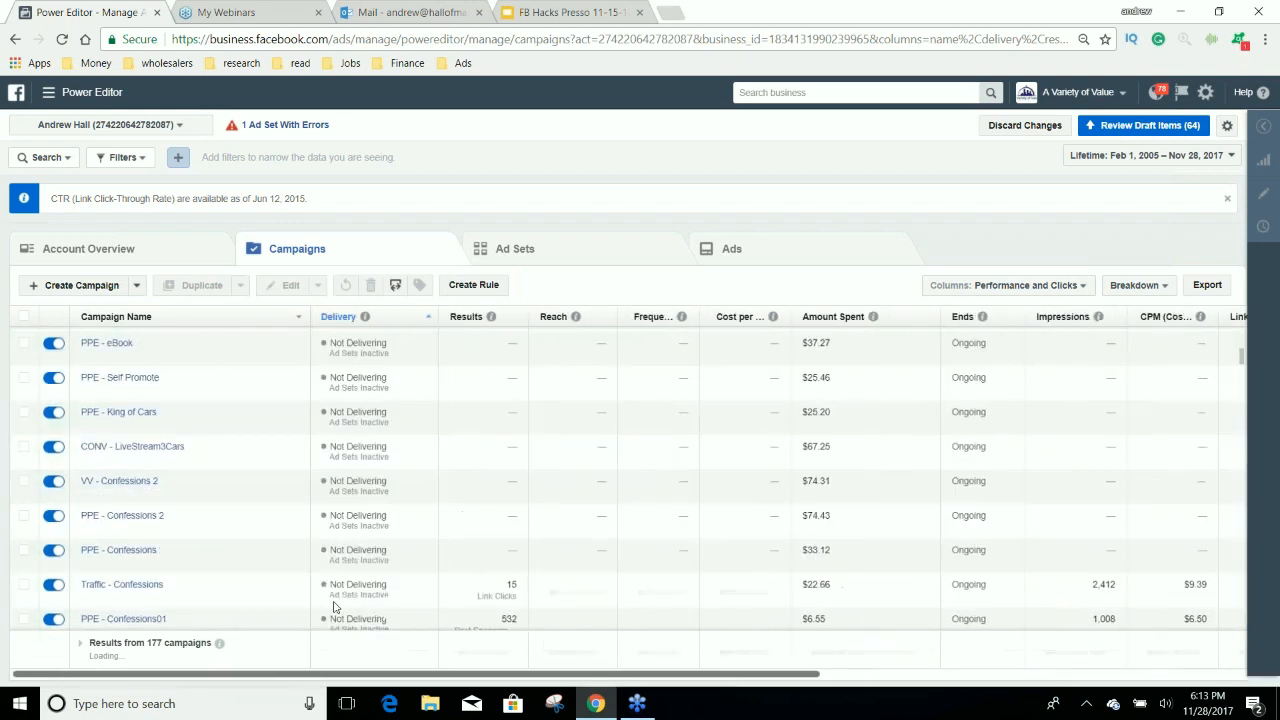
left_click_drag(379, 642, 334, 642)
scroll(760, 497, "up", 5)
left_click(918, 318)
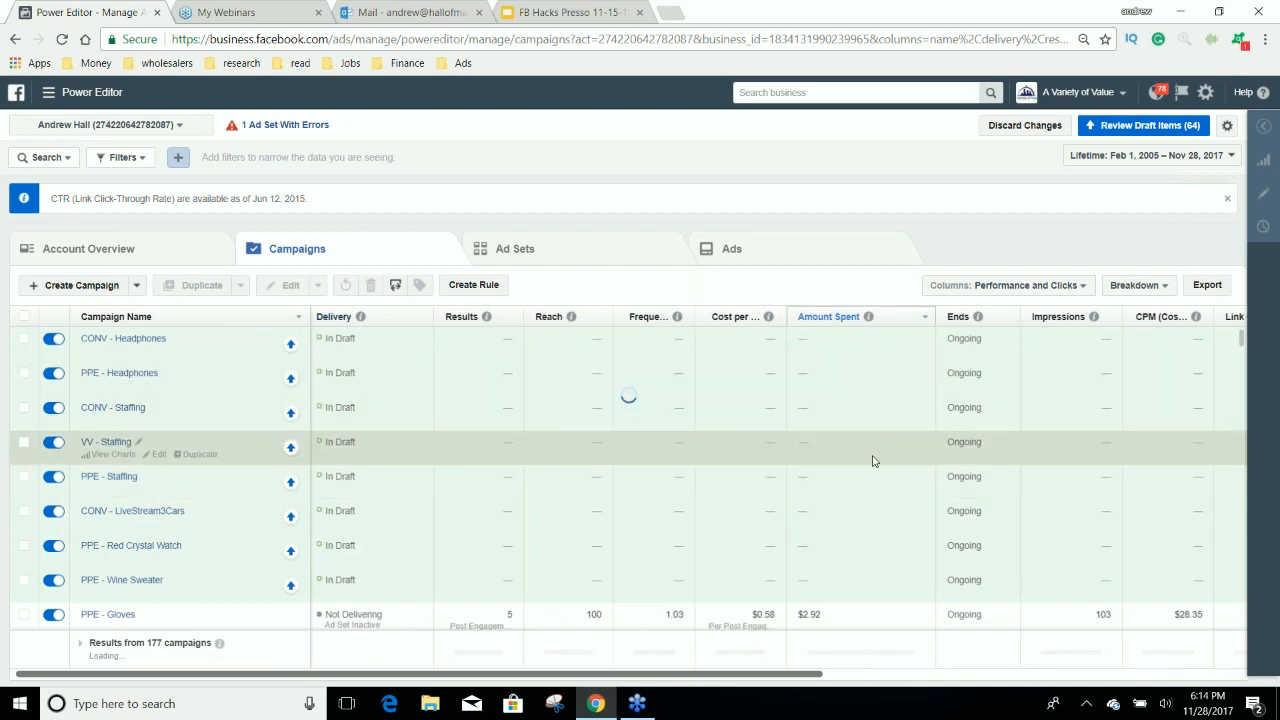
Select the CONV - GoT Keychain - GoT couples campaign and show its ad sets.
scroll(871, 457, "down", 2)
left_click(413, 442)
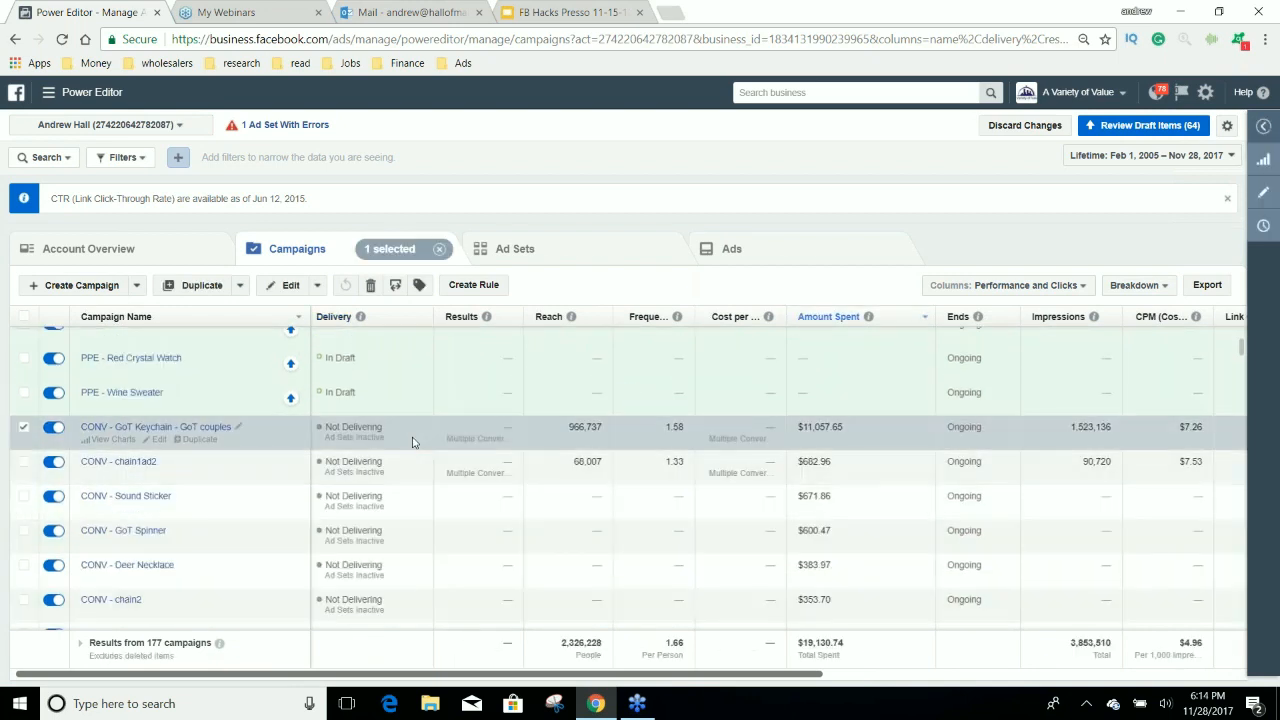
left_click(604, 248)
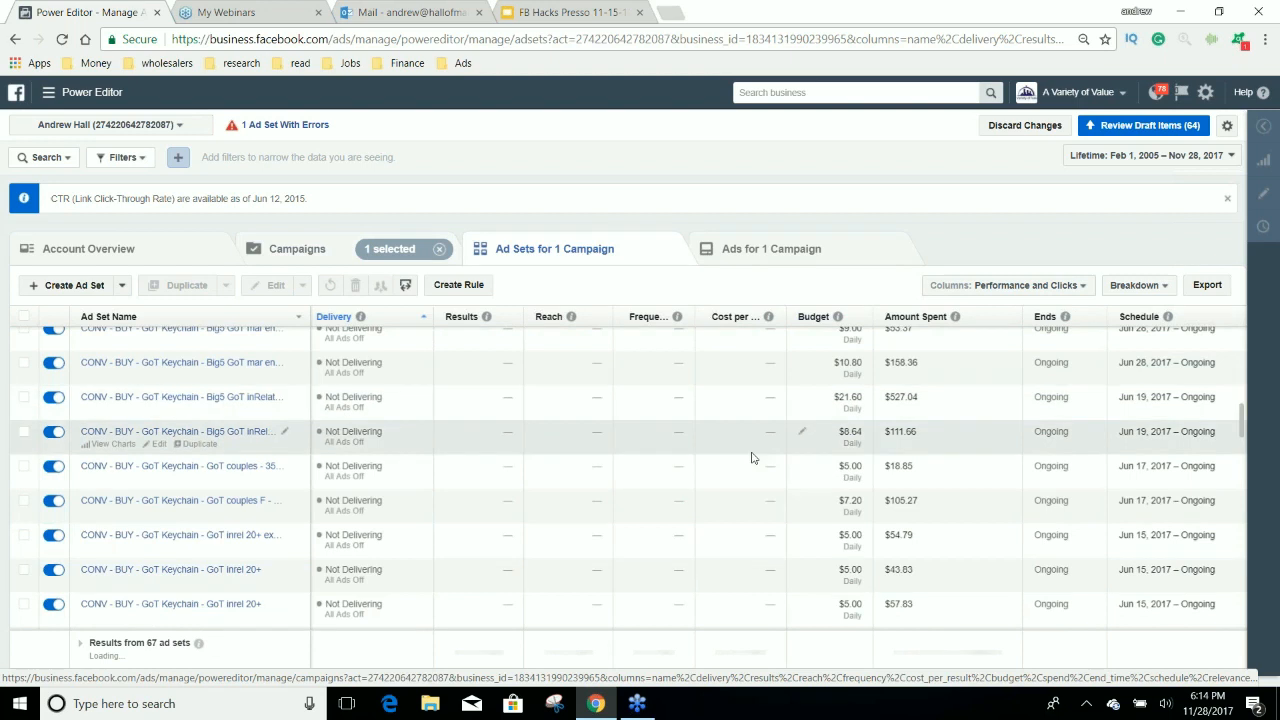
Apply the new1.1 column preset to the GoT Keychain ad sets.
scroll(752, 451, "up", 3)
scroll(768, 465, "up", 2)
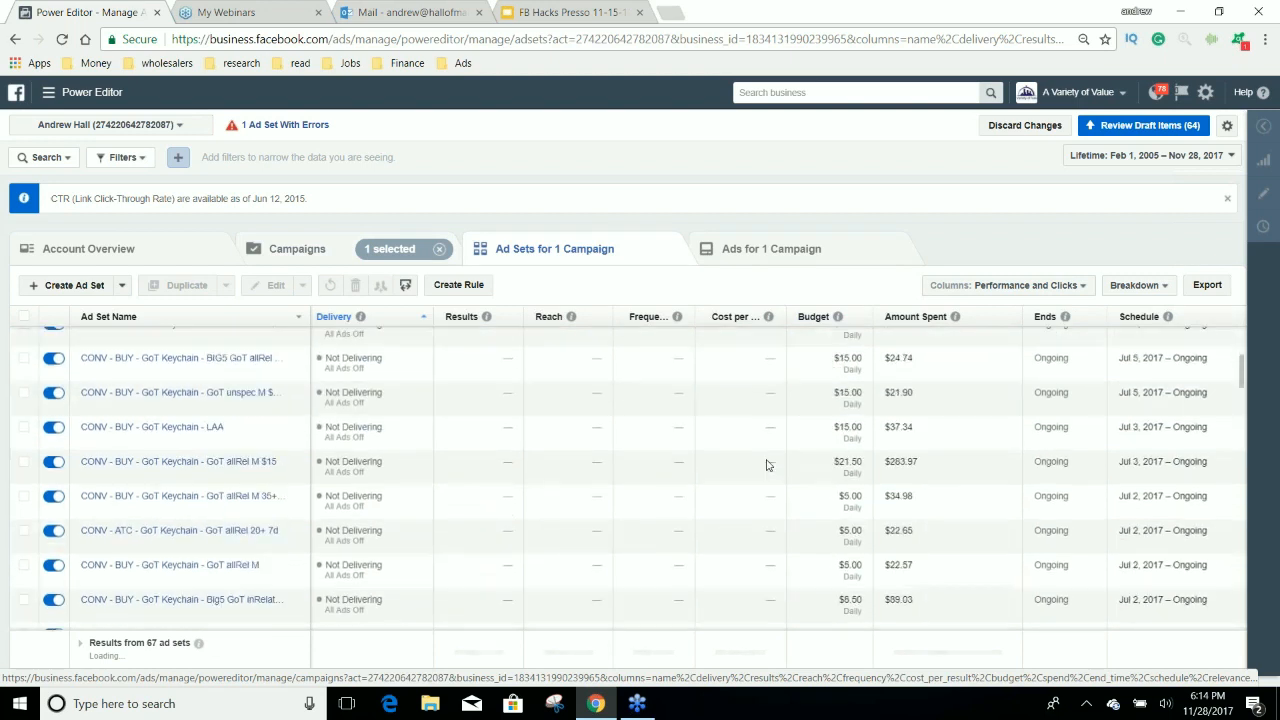
left_click(1007, 285)
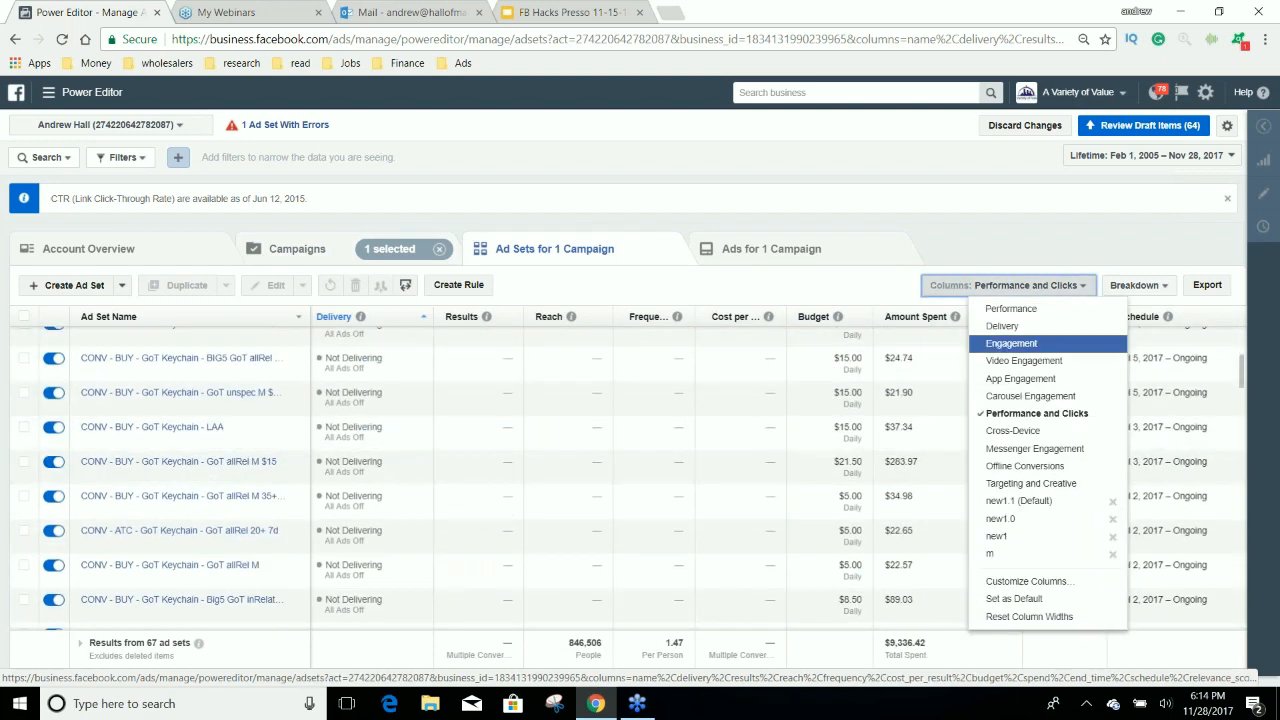
left_click(1044, 500)
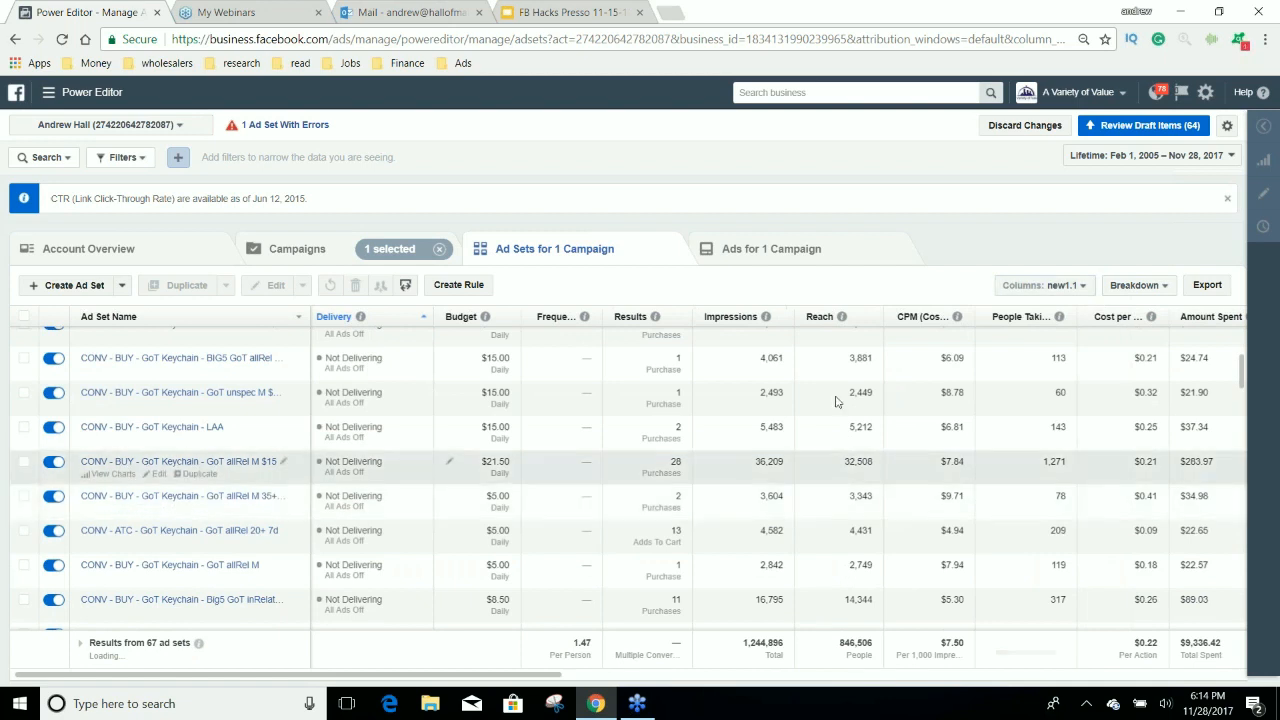
Sort the ad sets by the last website purchase column, highest first, and widen the Ad Set Name column to show full names.
left_click_drag(530, 676, 1223, 594)
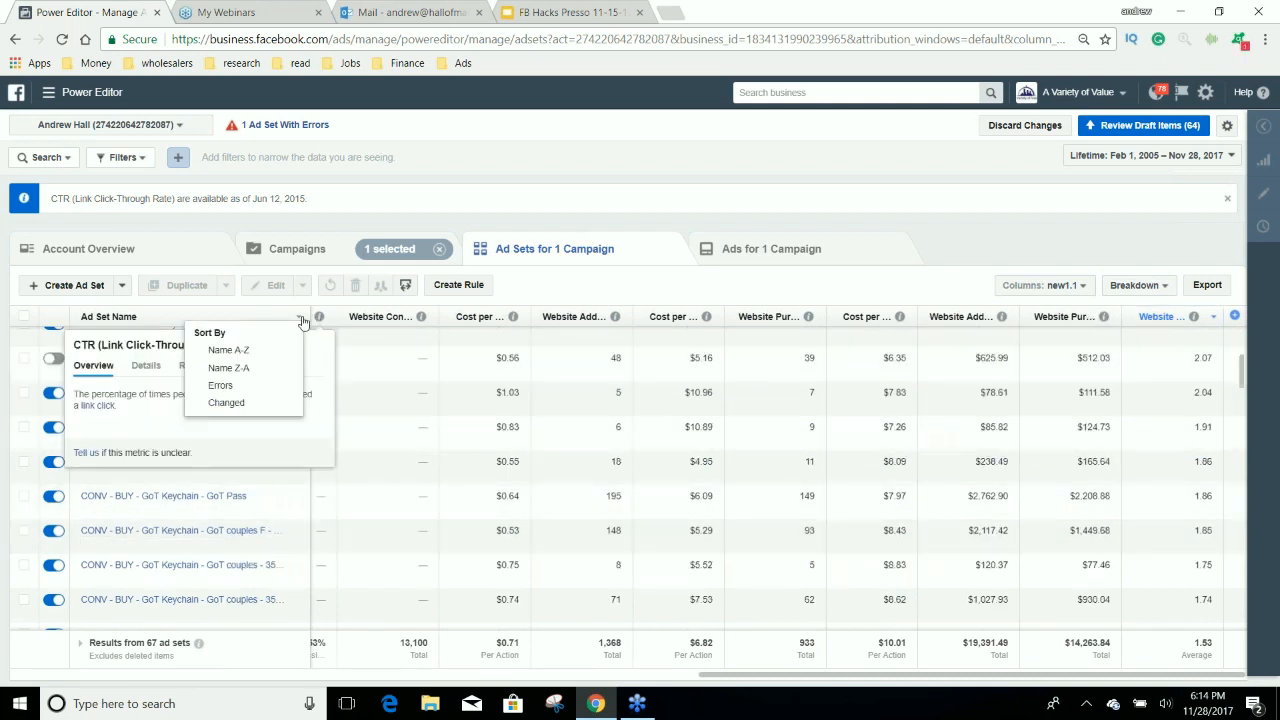
left_click_drag(310, 316, 384, 316)
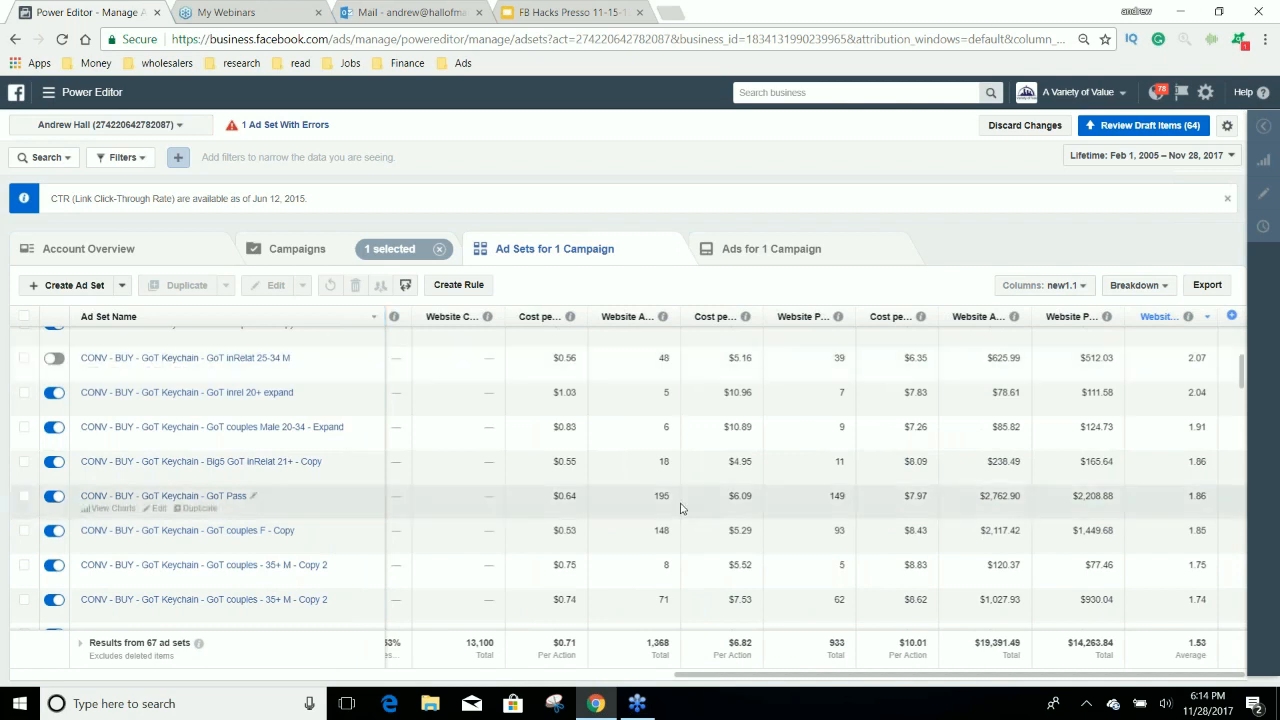
scroll(293, 470, "up", 2)
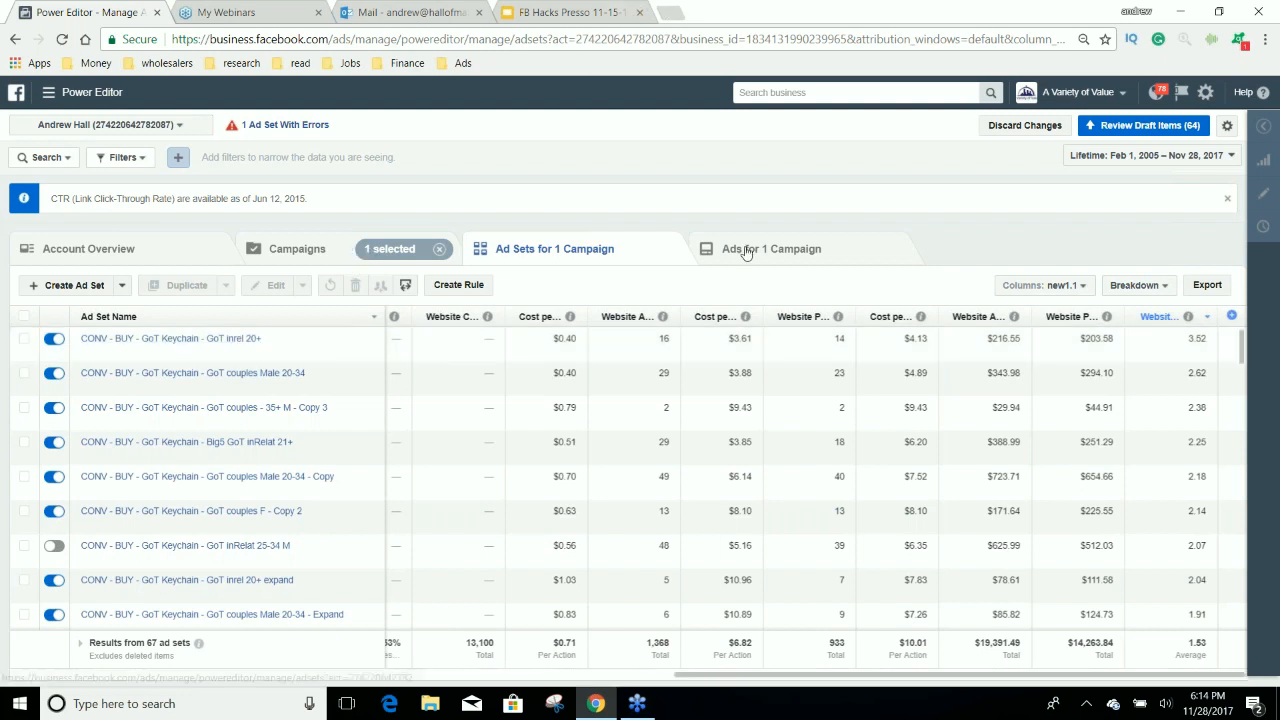
Select the first six GoT Keychain ad sets, from GoT inrel 20+ through GoT couples F - Copy 2, and show their ads.
left_click(24, 338)
left_click(24, 373)
left_click(24, 407)
left_click(24, 441)
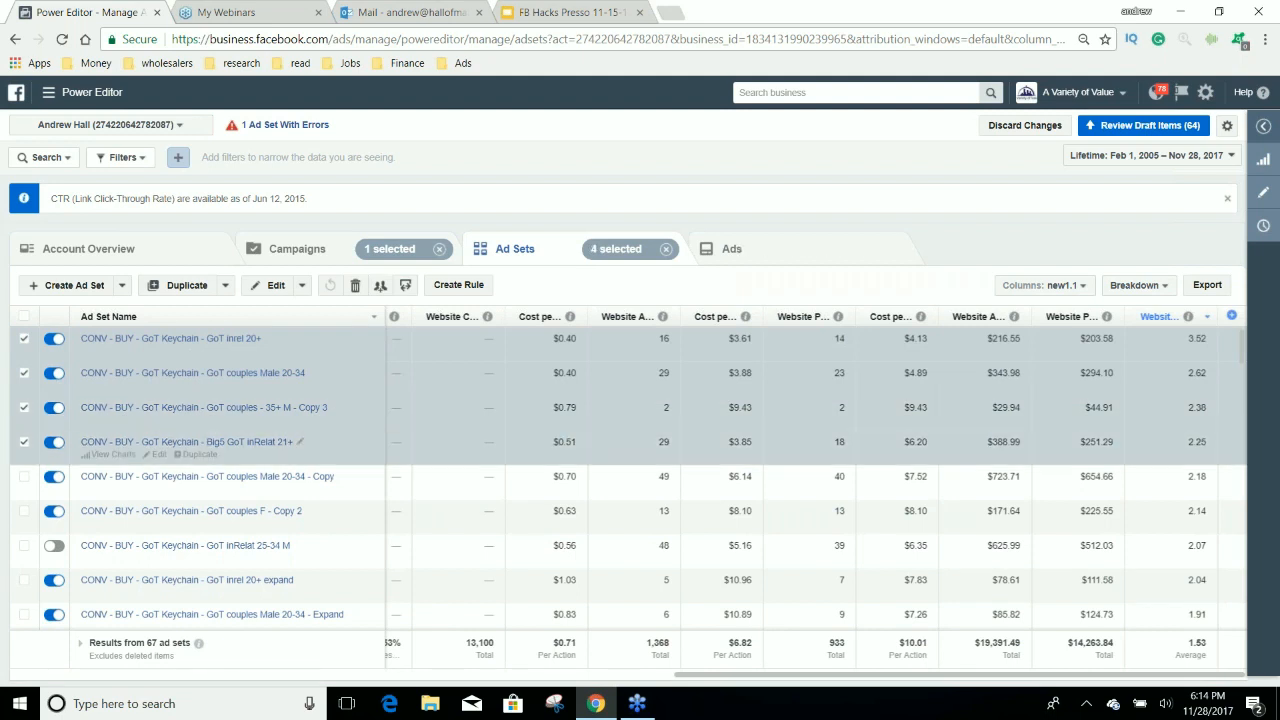
left_click(26, 478)
left_click(26, 478)
left_click(24, 442)
left_click(24, 407)
left_click(24, 373)
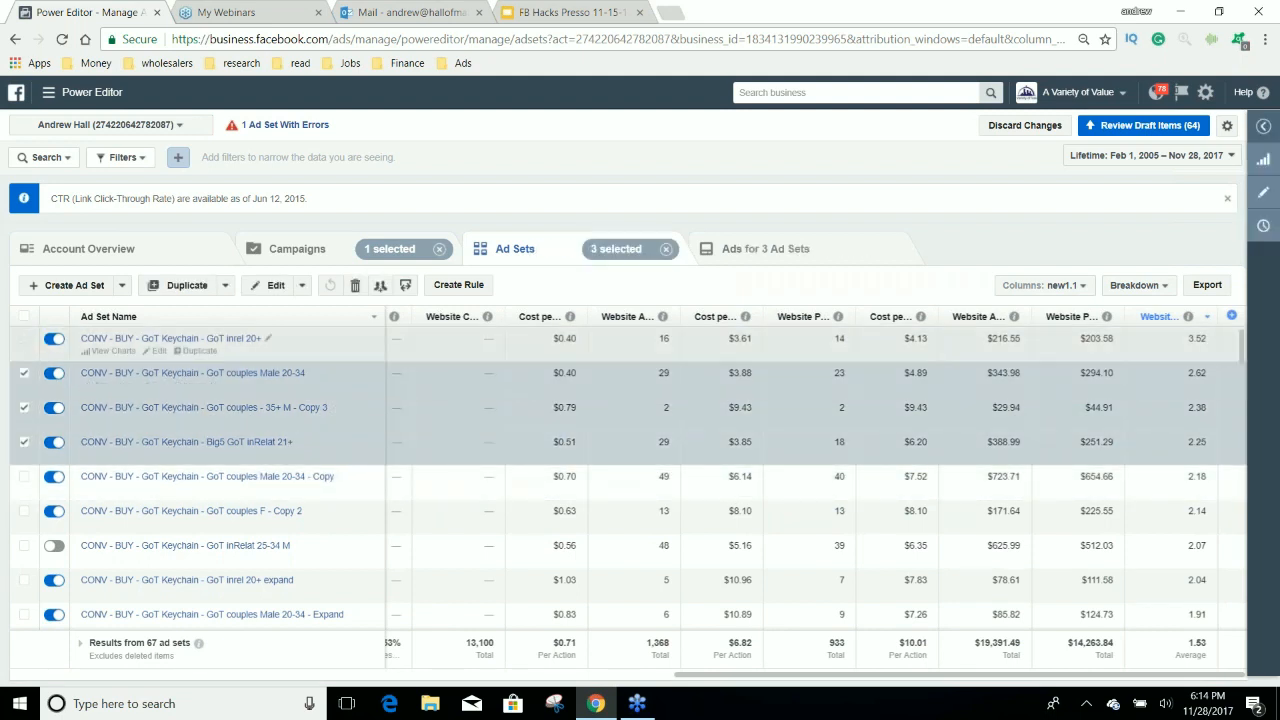
left_click(24, 338)
left_click(25, 477)
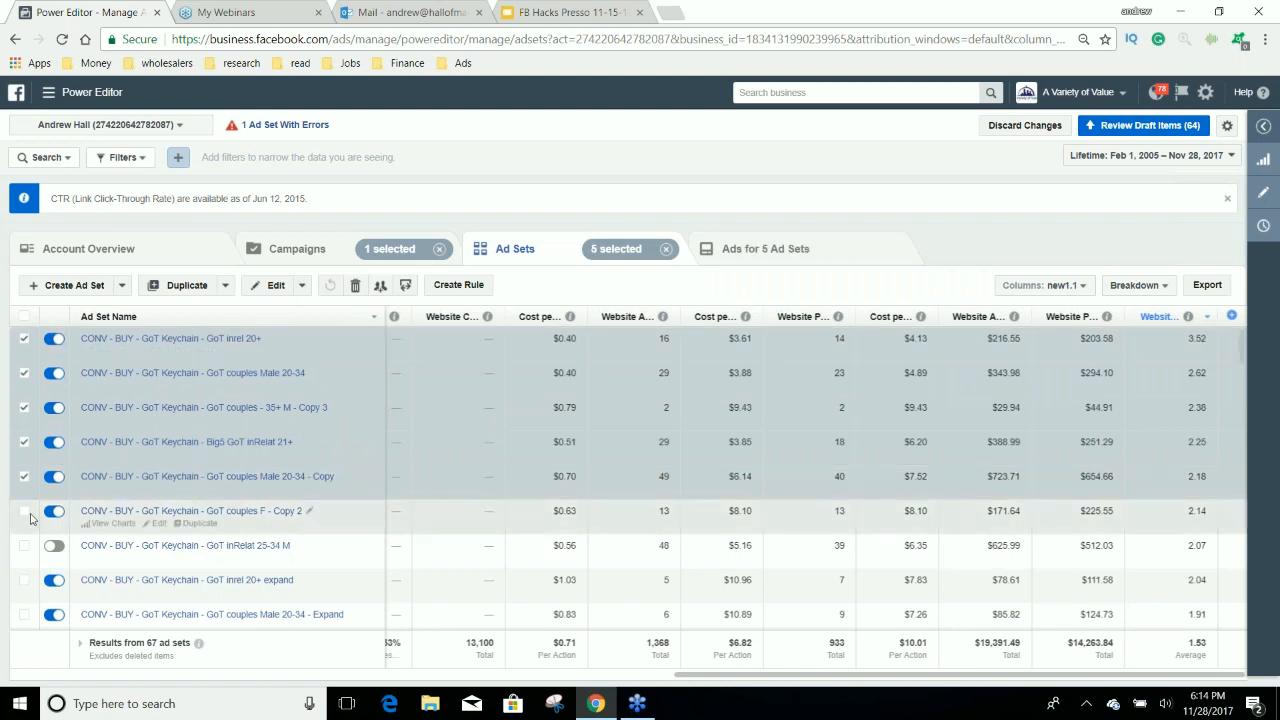
left_click(24, 511)
left_click(837, 256)
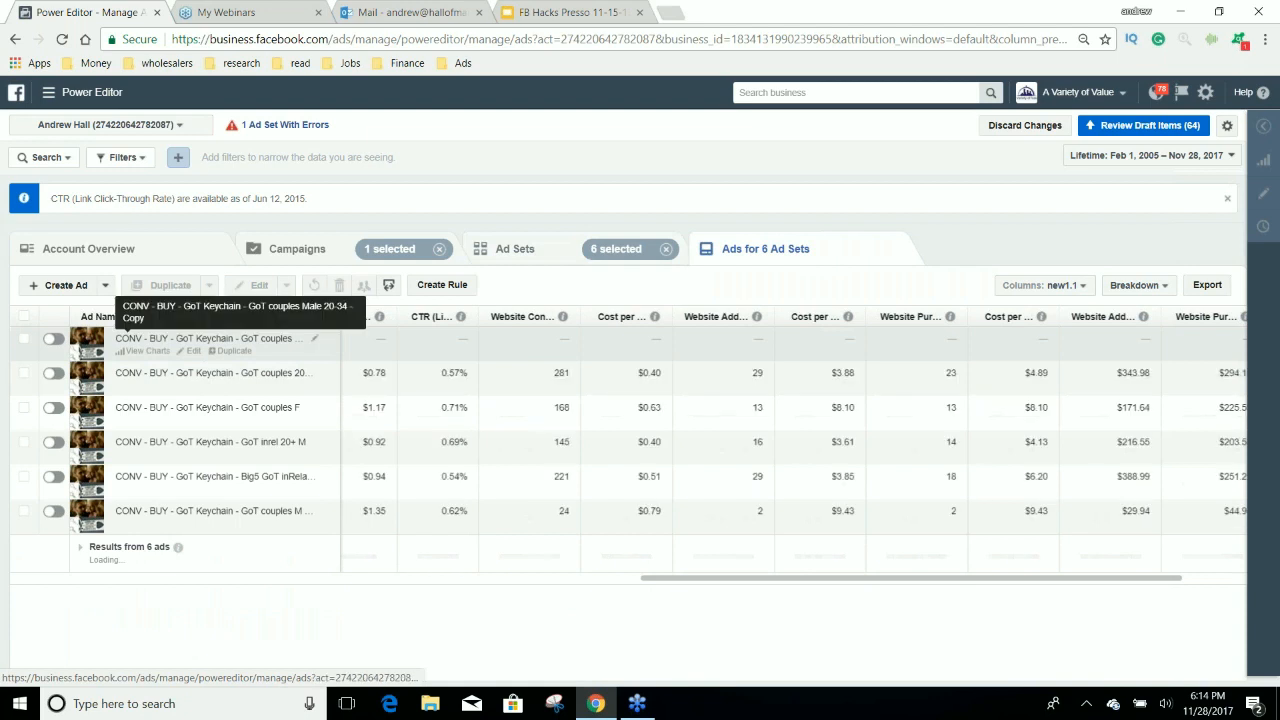
Open the GoT couples Male 20-34 - Copy ad for editing and examine its post preview, including reactions, comments and shares.
left_click(190, 360)
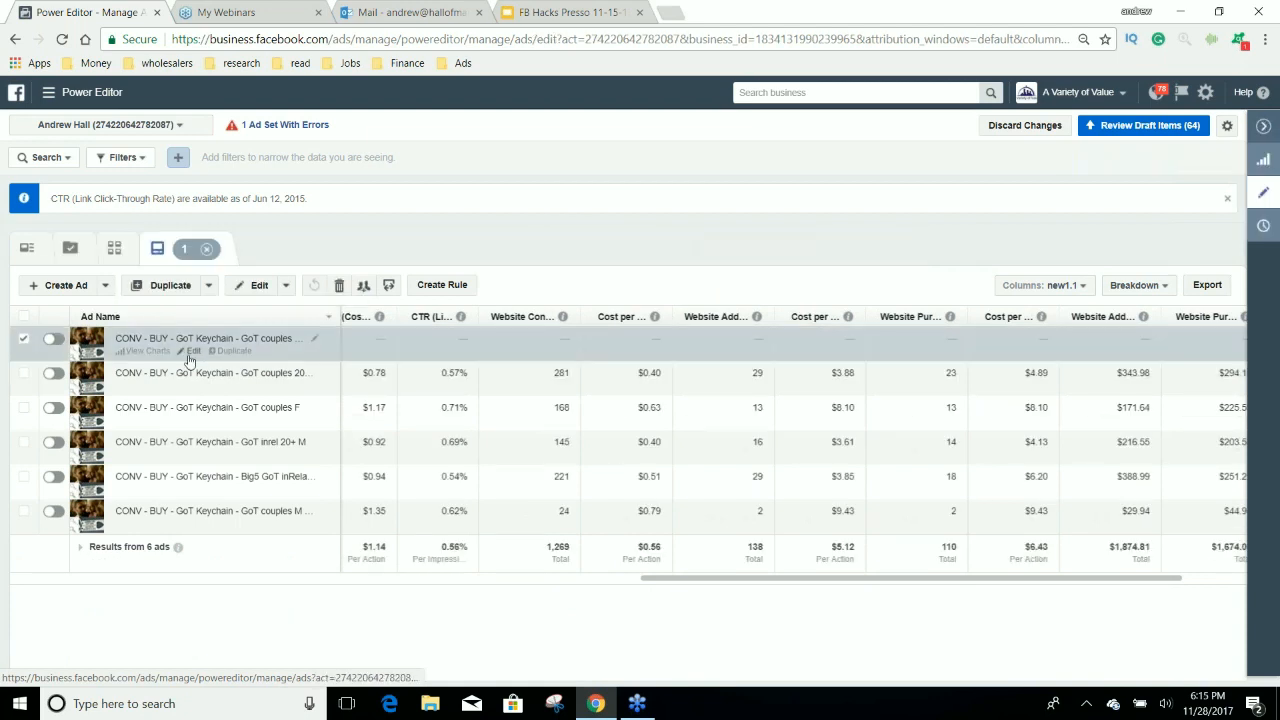
left_click(190, 354)
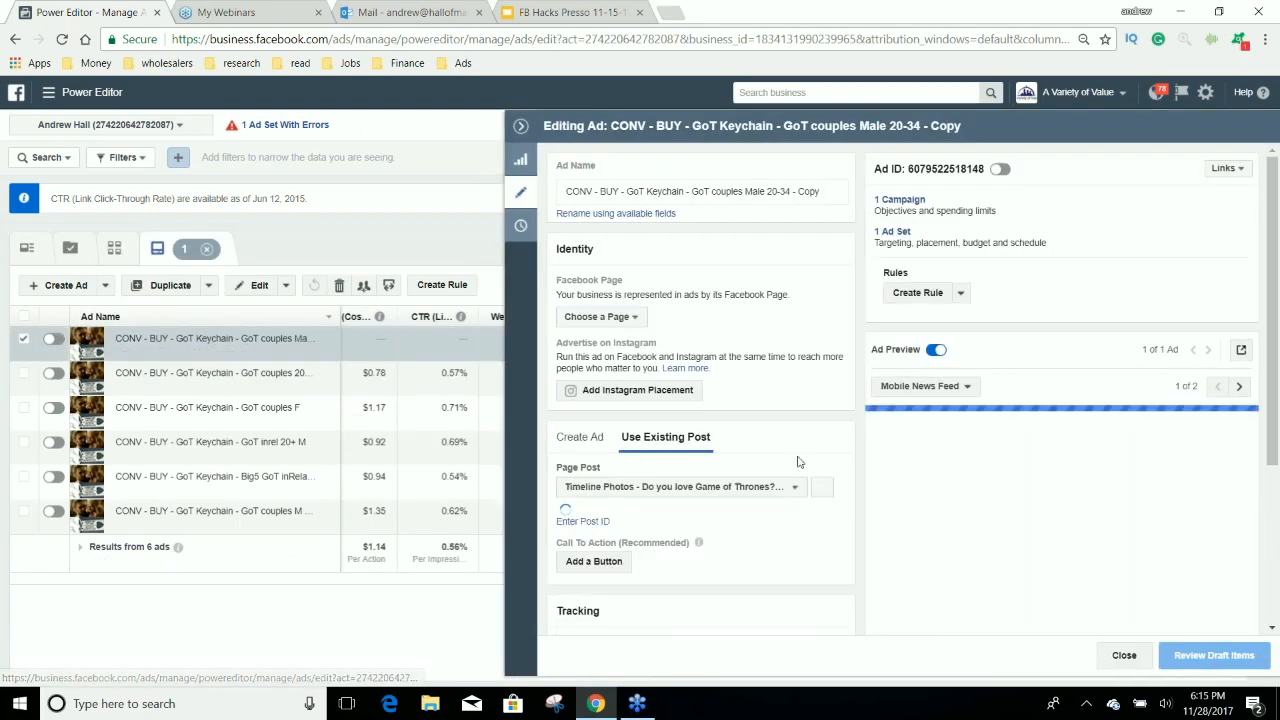
scroll(1135, 540, "down", 2)
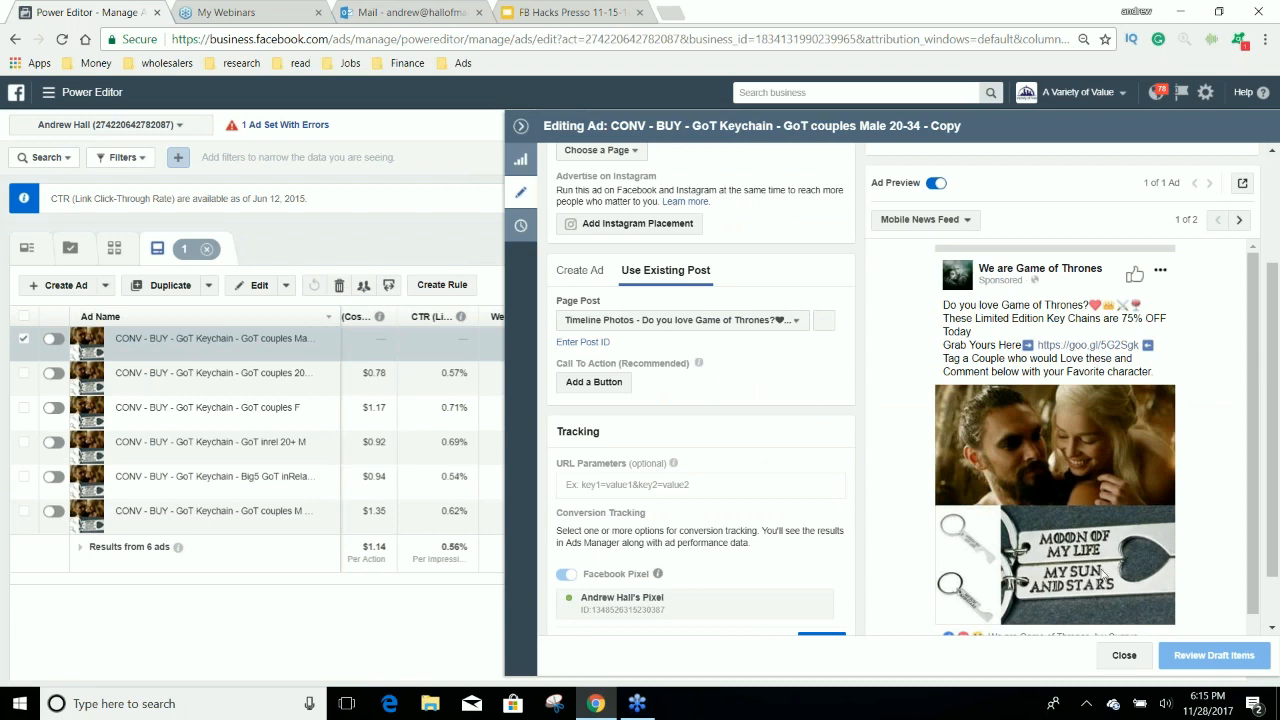
scroll(1058, 476, "down", 1)
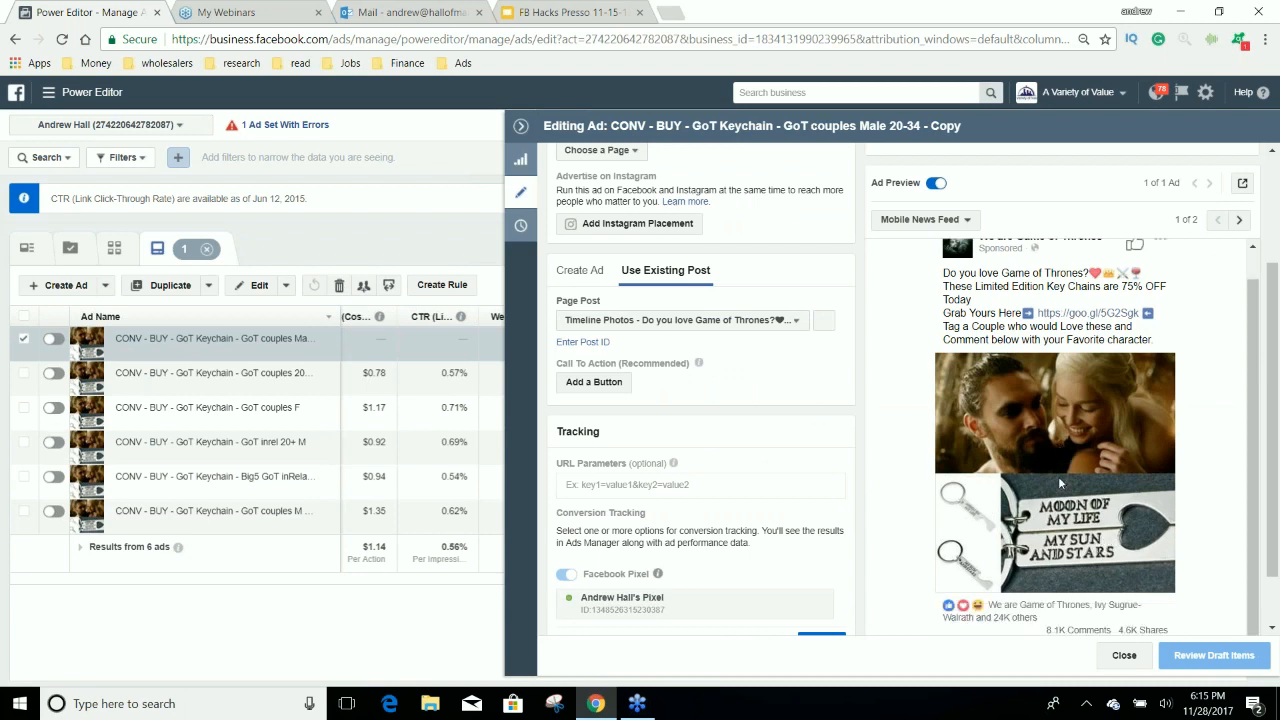
scroll(1058, 476, "down", 1)
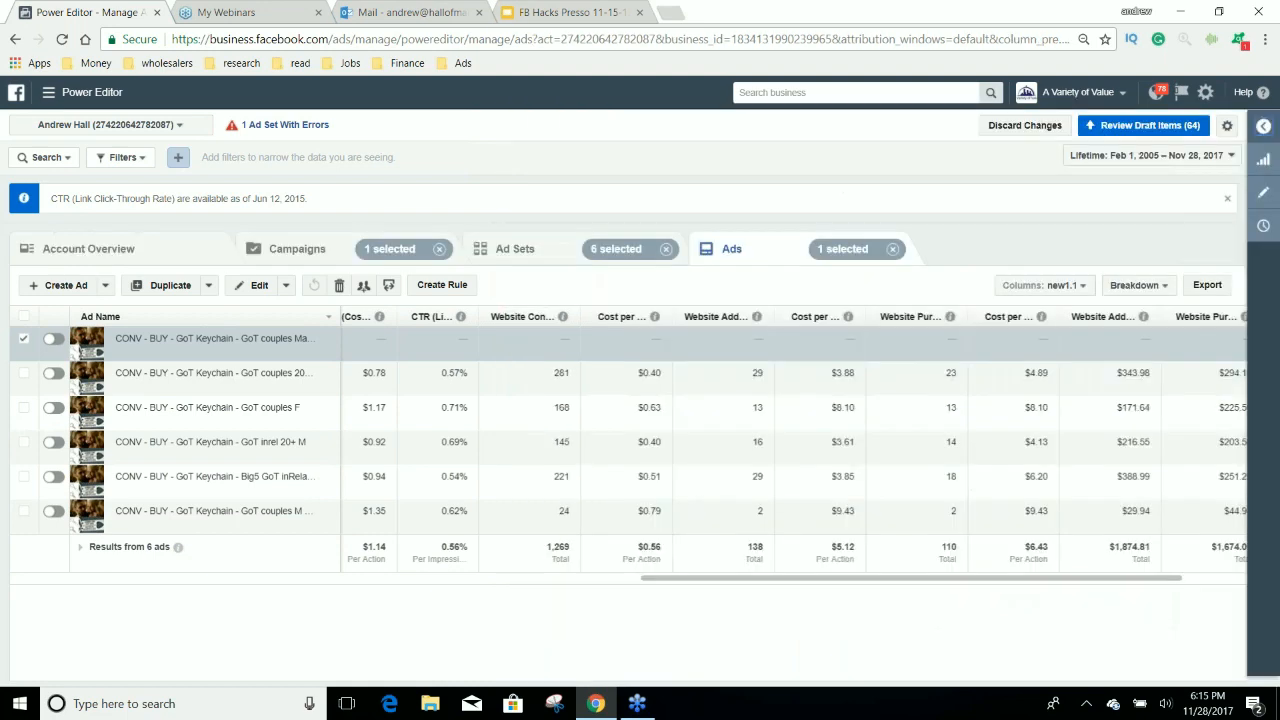
Open the GoT allRel M - $50 ad set, examine its name, budget and detailed targeting, and close the editor.
left_click(510, 250)
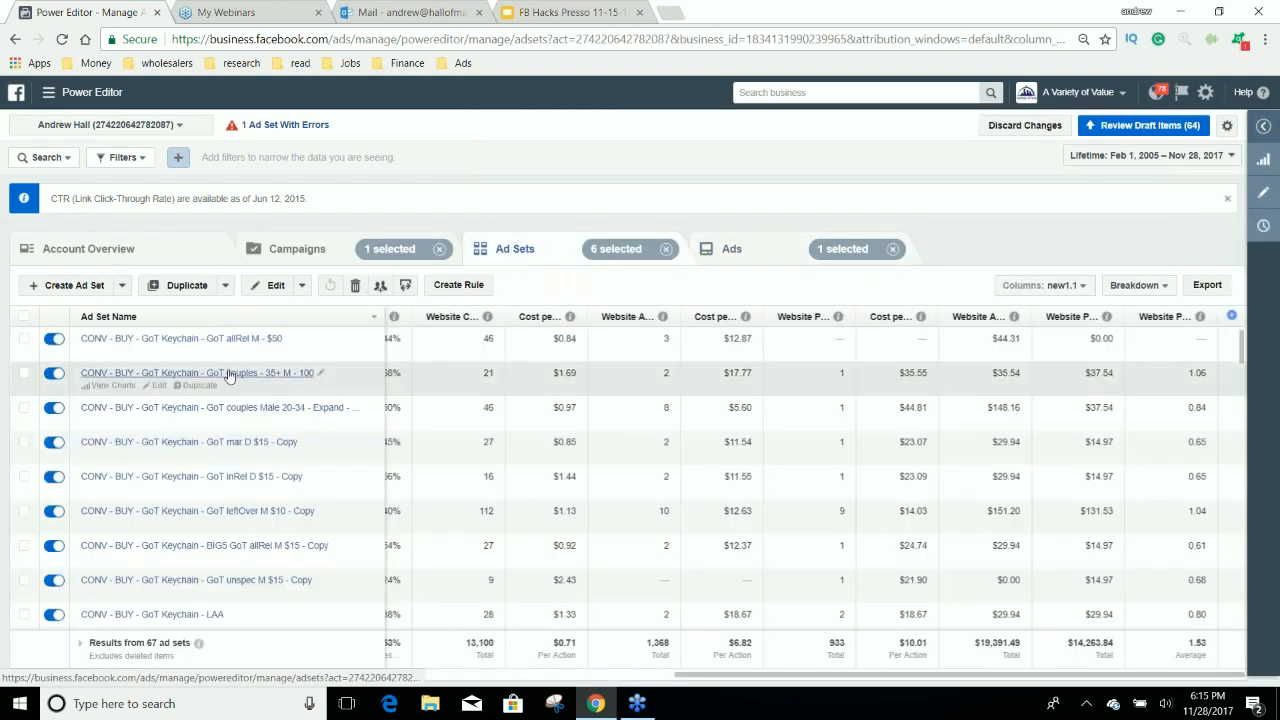
left_click(156, 352)
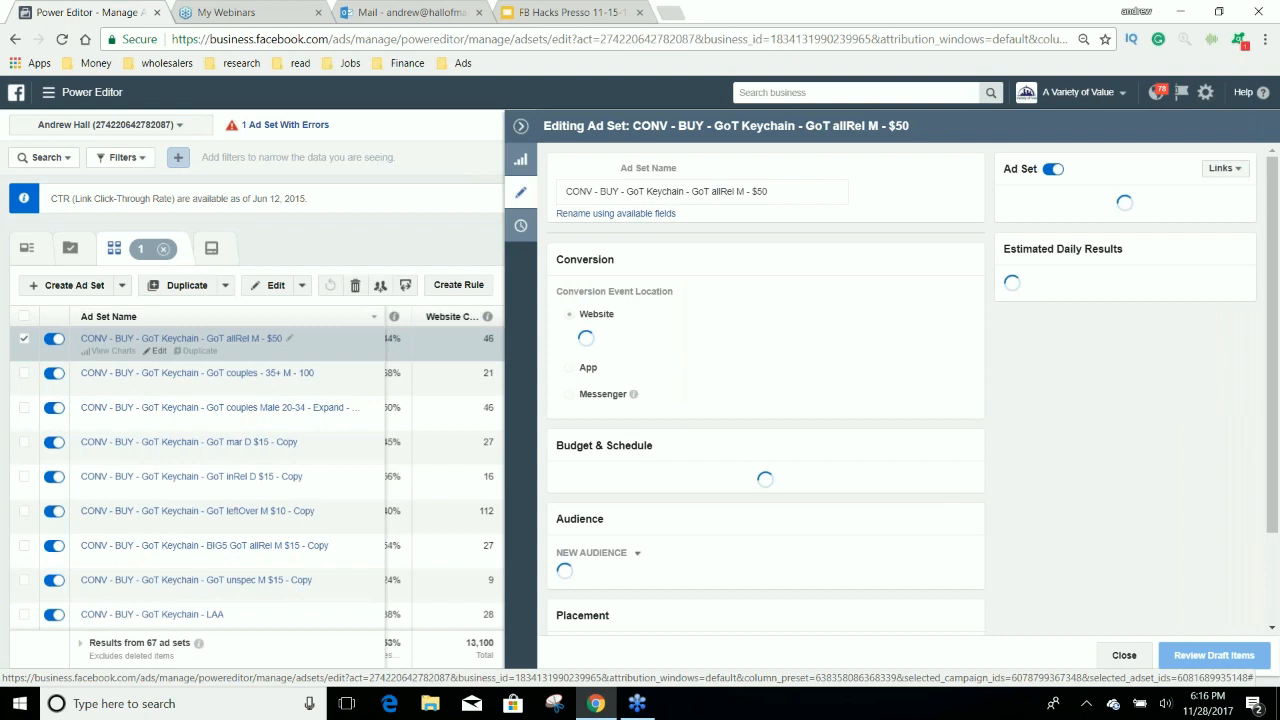
left_click(692, 191)
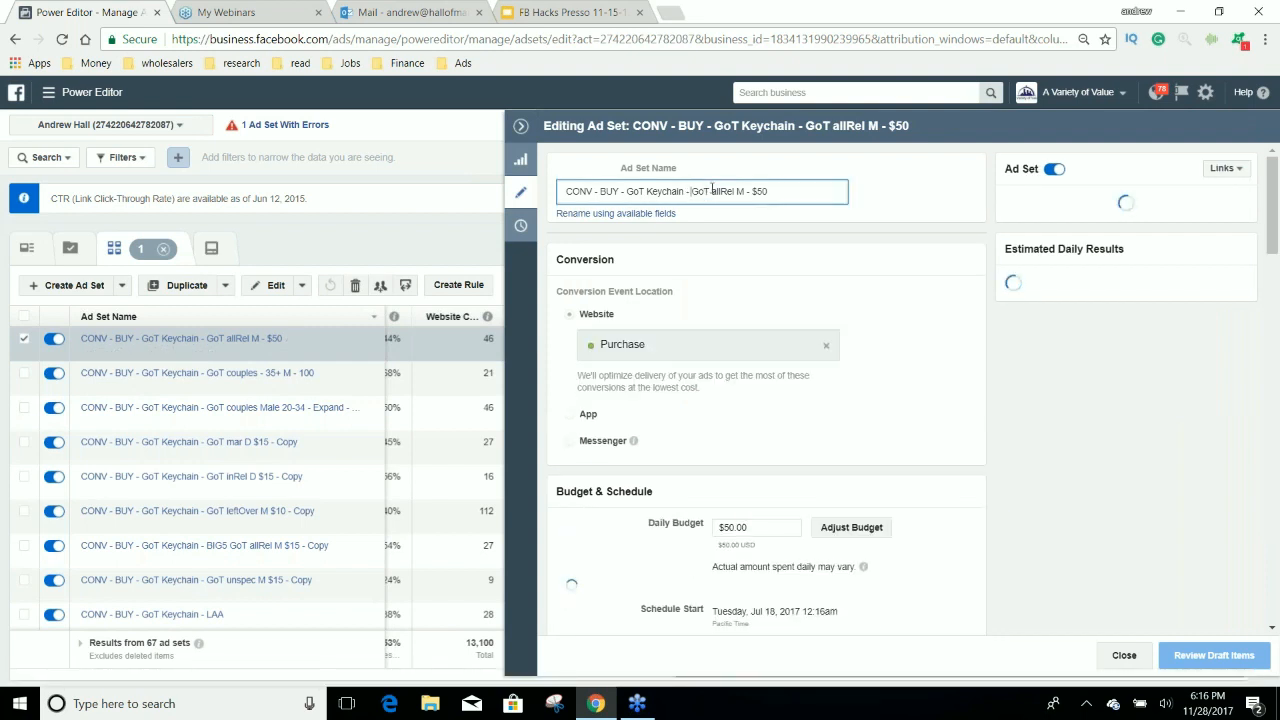
double_click(702, 191)
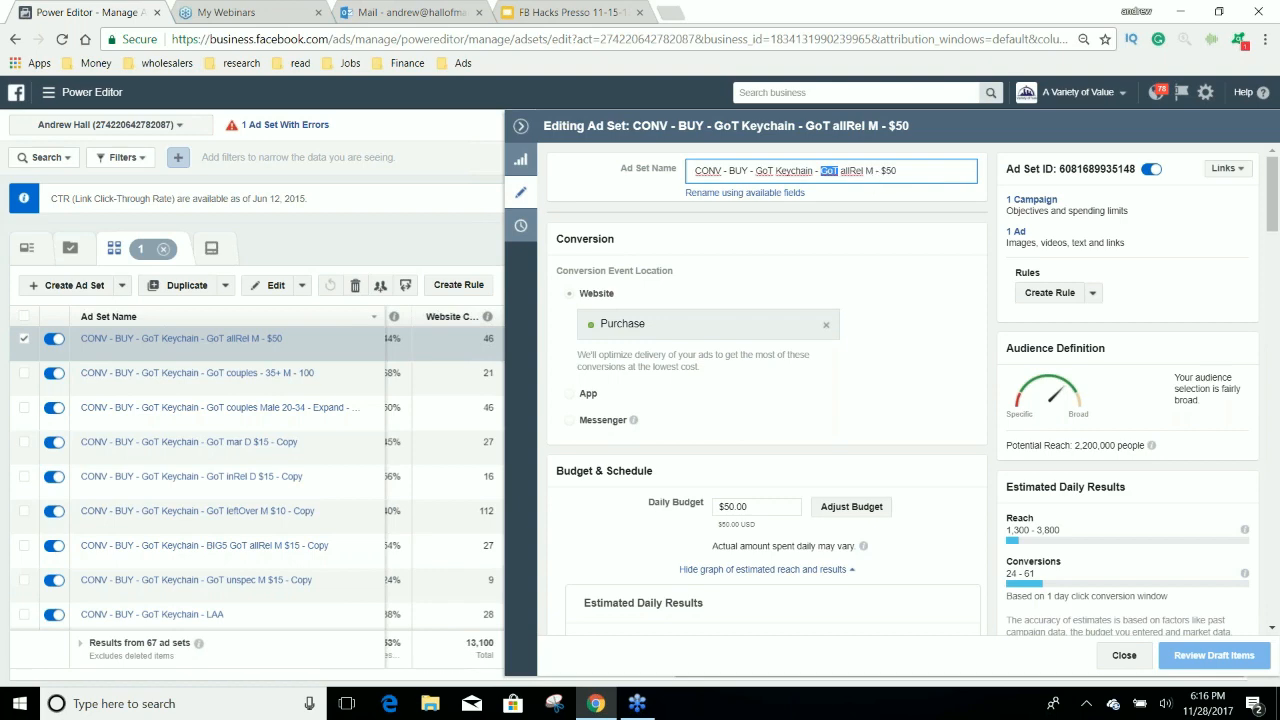
scroll(766, 400, "down", 5)
scroll(779, 361, "down", 5)
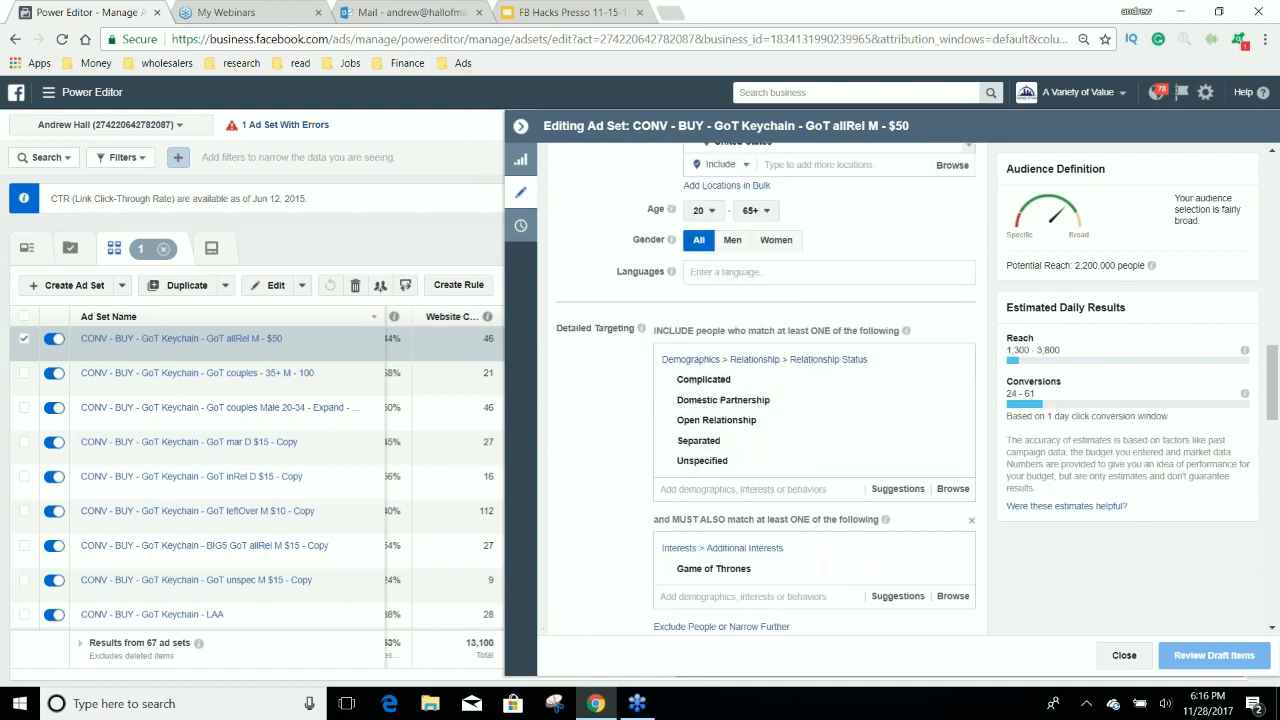
left_click(520, 126)
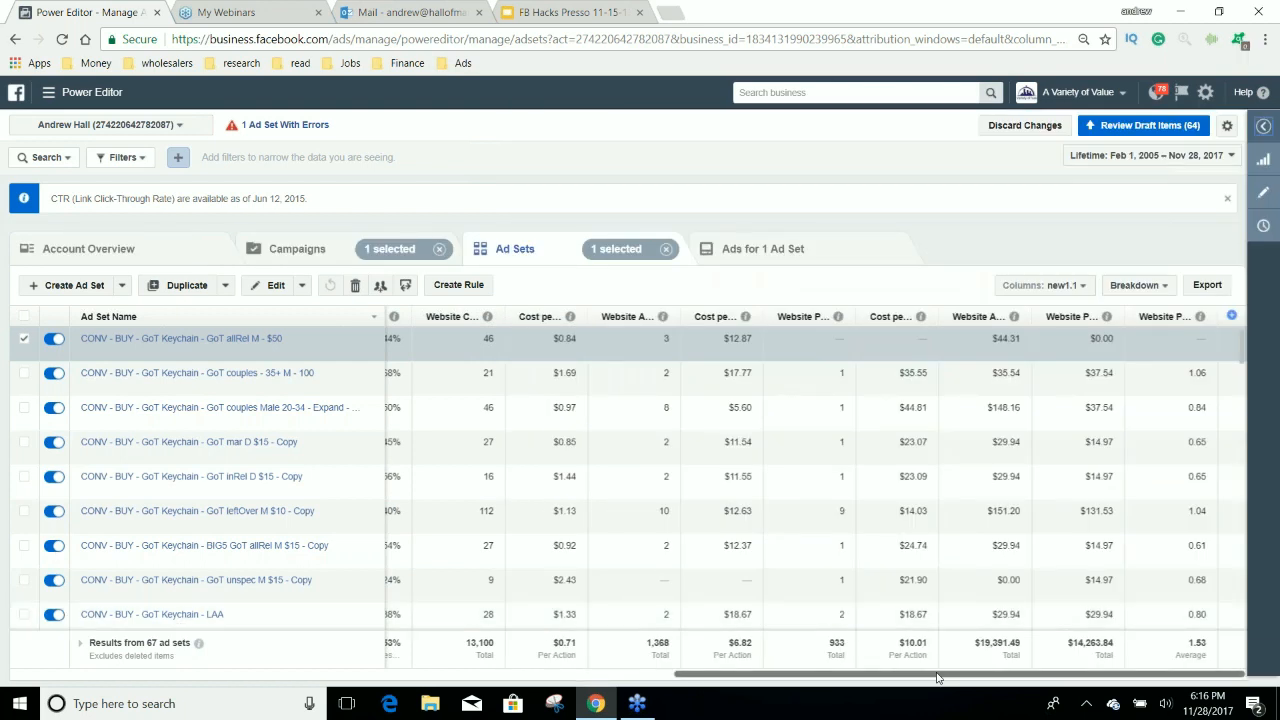
Sort the ad sets by the last website purchase column and examine the GoT inrel 20+ ad set's budget, schedule and audience targeting.
left_click(1163, 317)
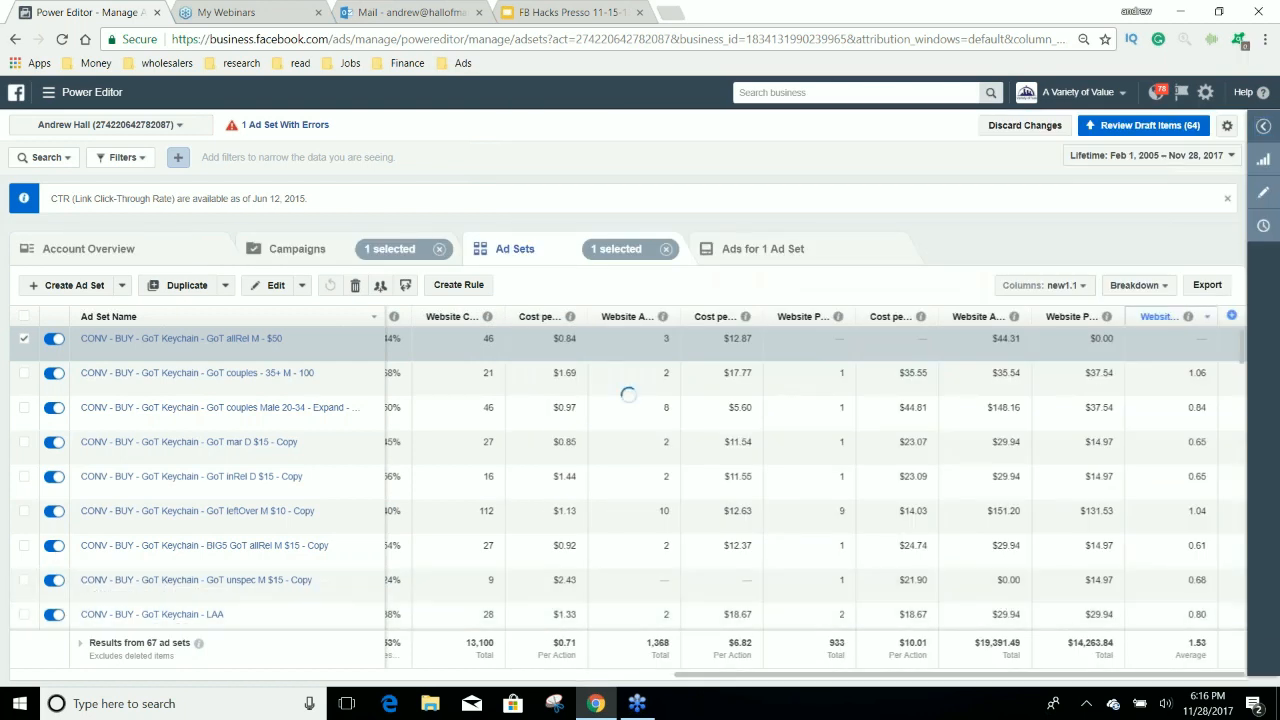
left_click(345, 356)
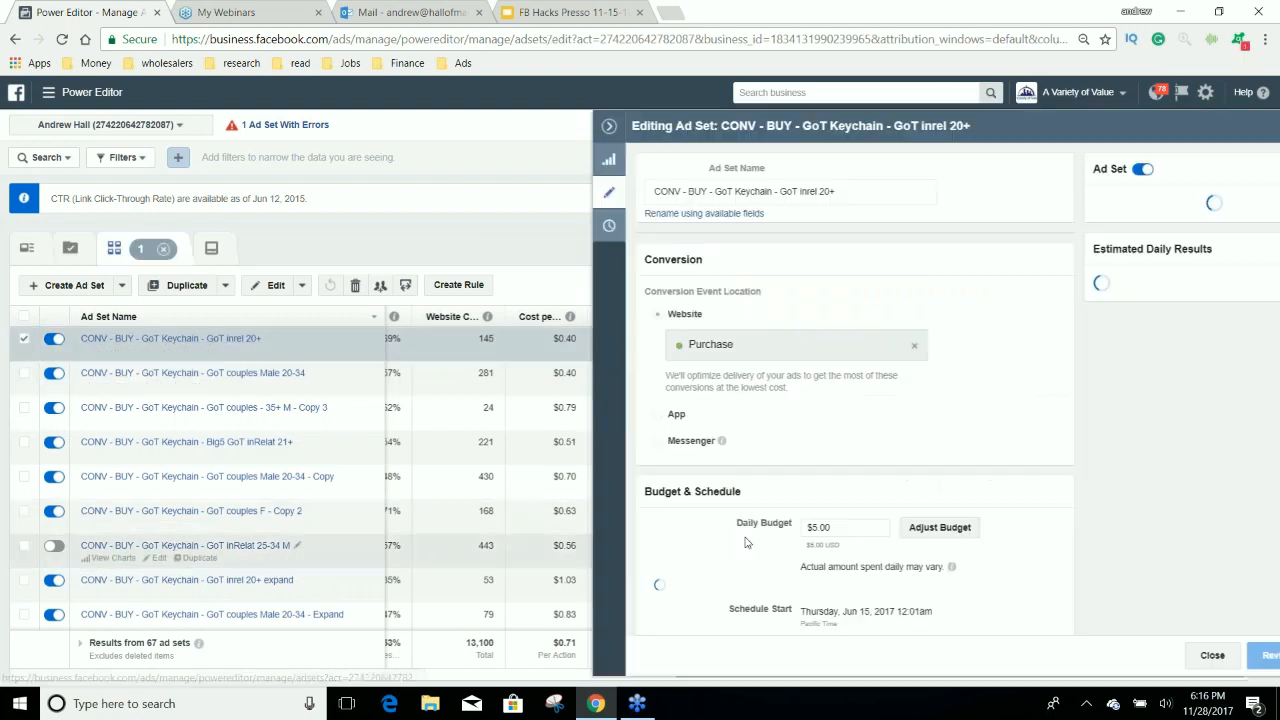
scroll(766, 443, "down", 1)
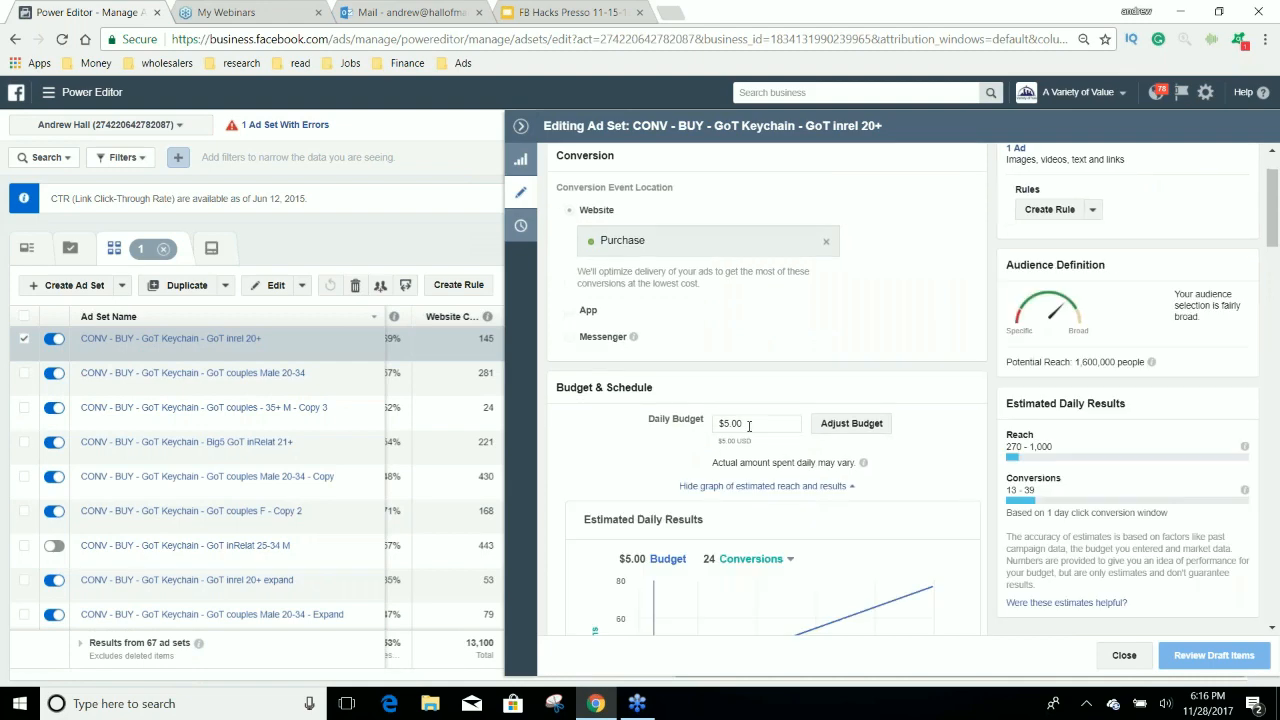
scroll(749, 426, "down", 1)
scroll(888, 464, "down", 8)
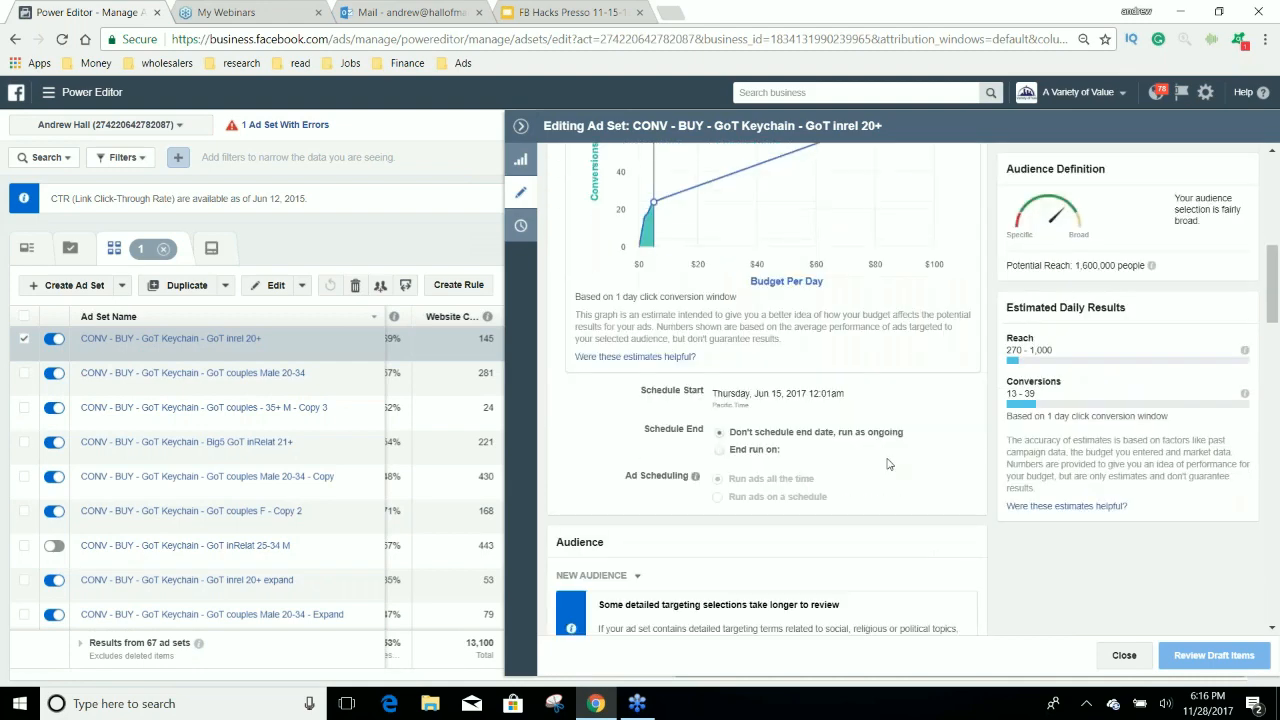
scroll(888, 464, "down", 1)
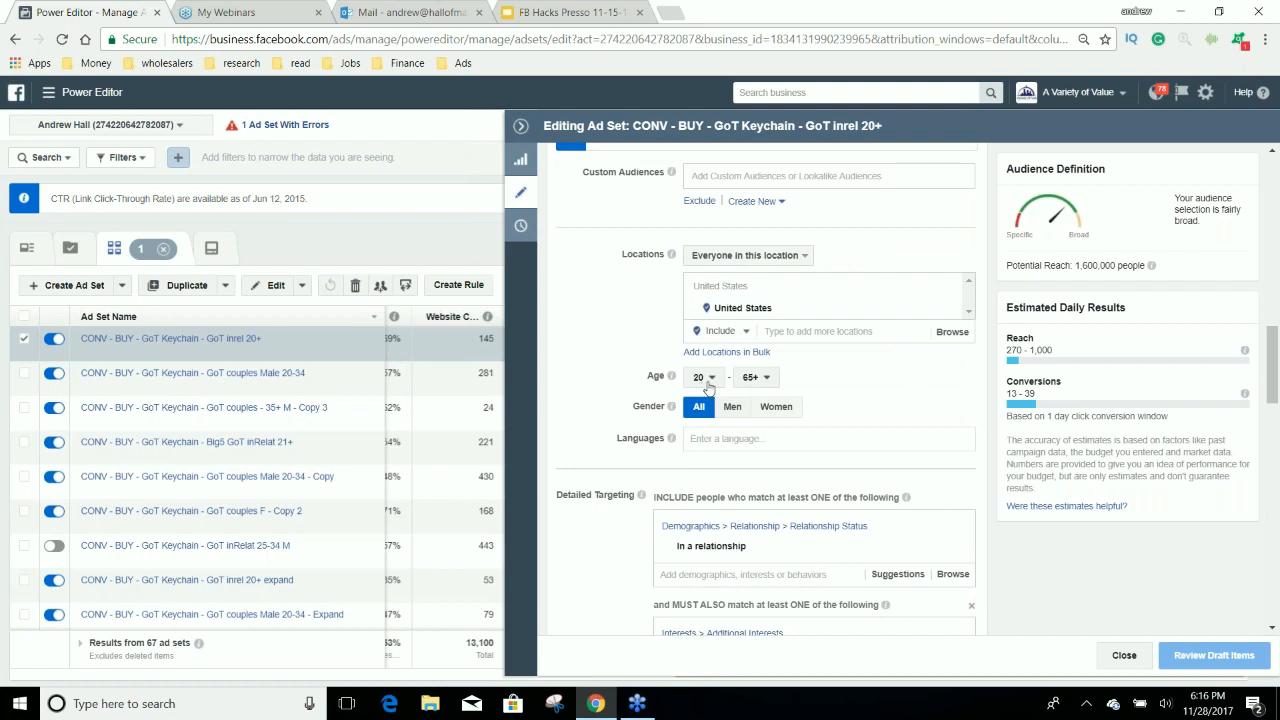
Examine the GoT inrel 20+ ad set's detailed targeting and highlight the ad set count in the results row.
scroll(707, 388, "down", 3)
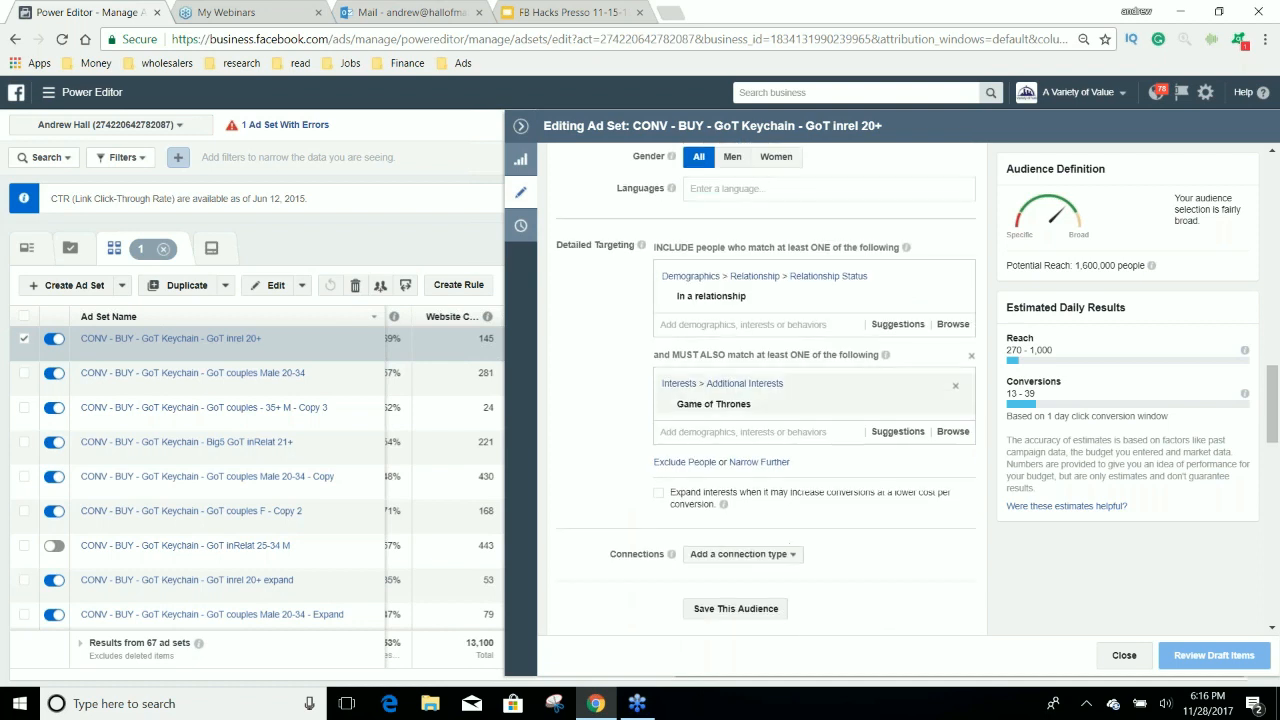
mouse_move(745, 415)
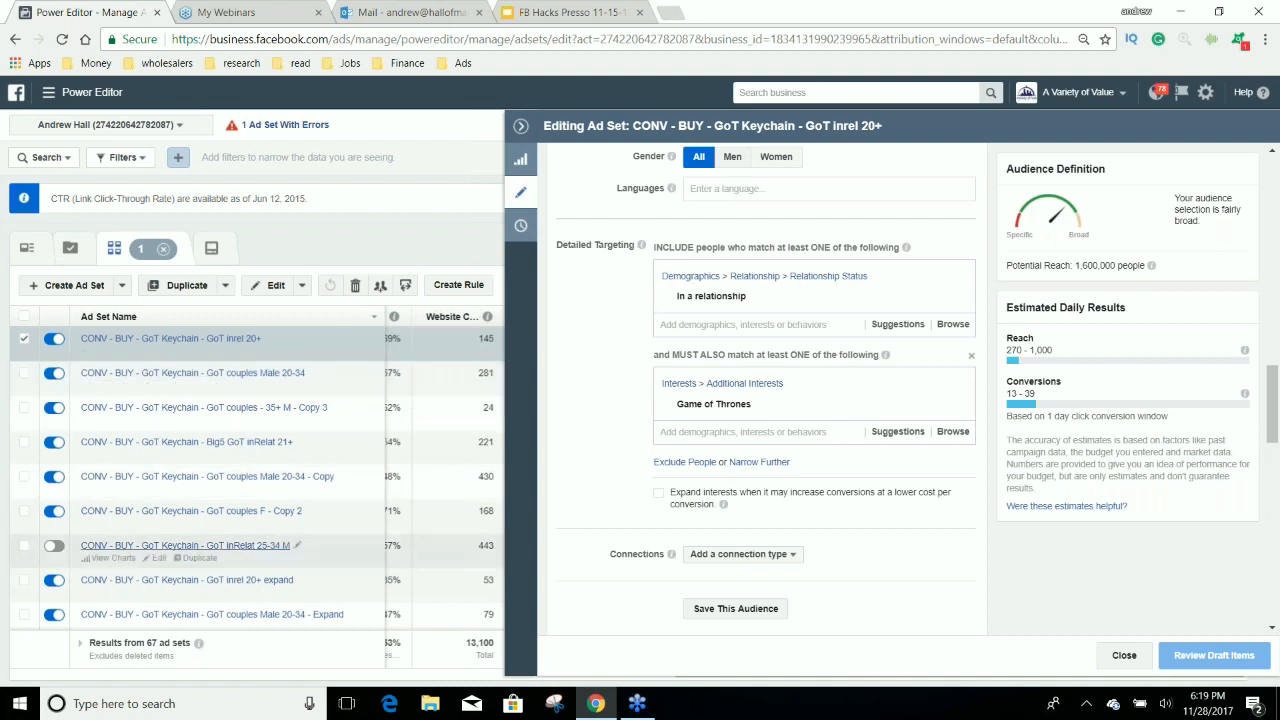
left_click_drag(158, 643, 145, 643)
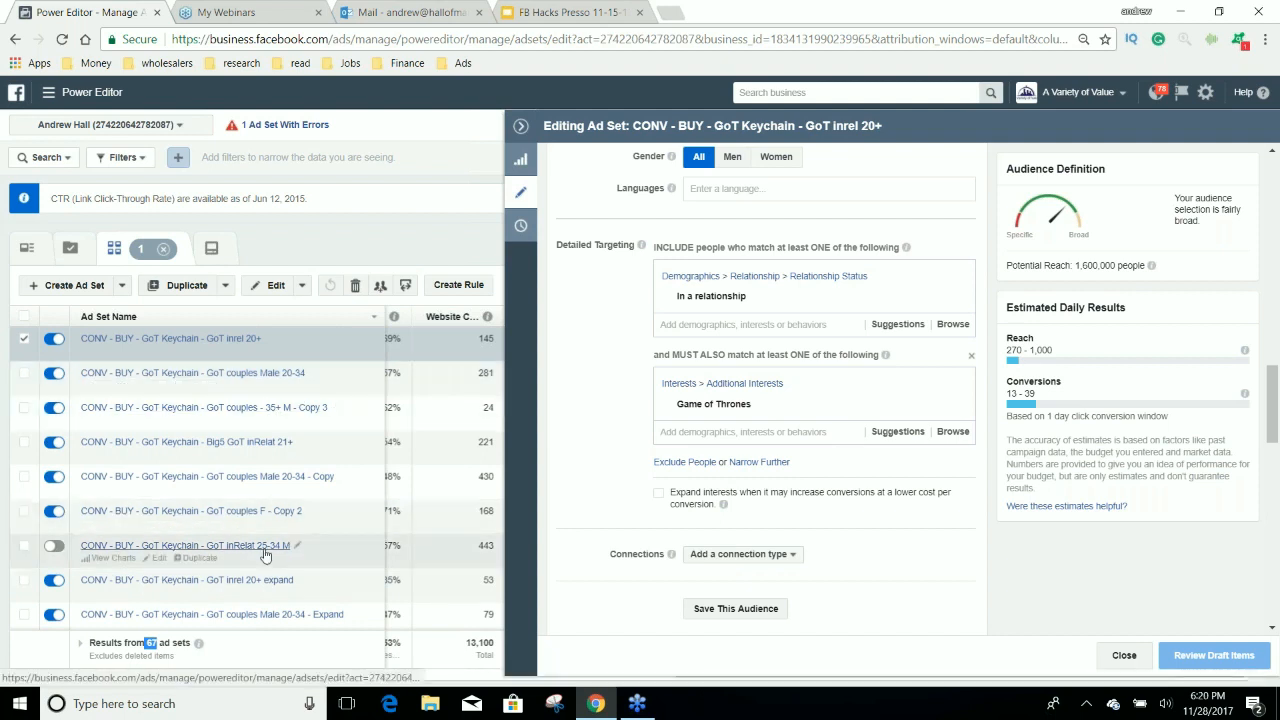
Open the GoT couples Male 20-34 - Expand ad for editing and switch to its parent ad set's settings.
scroll(265, 555, "down", 2)
left_click(283, 430)
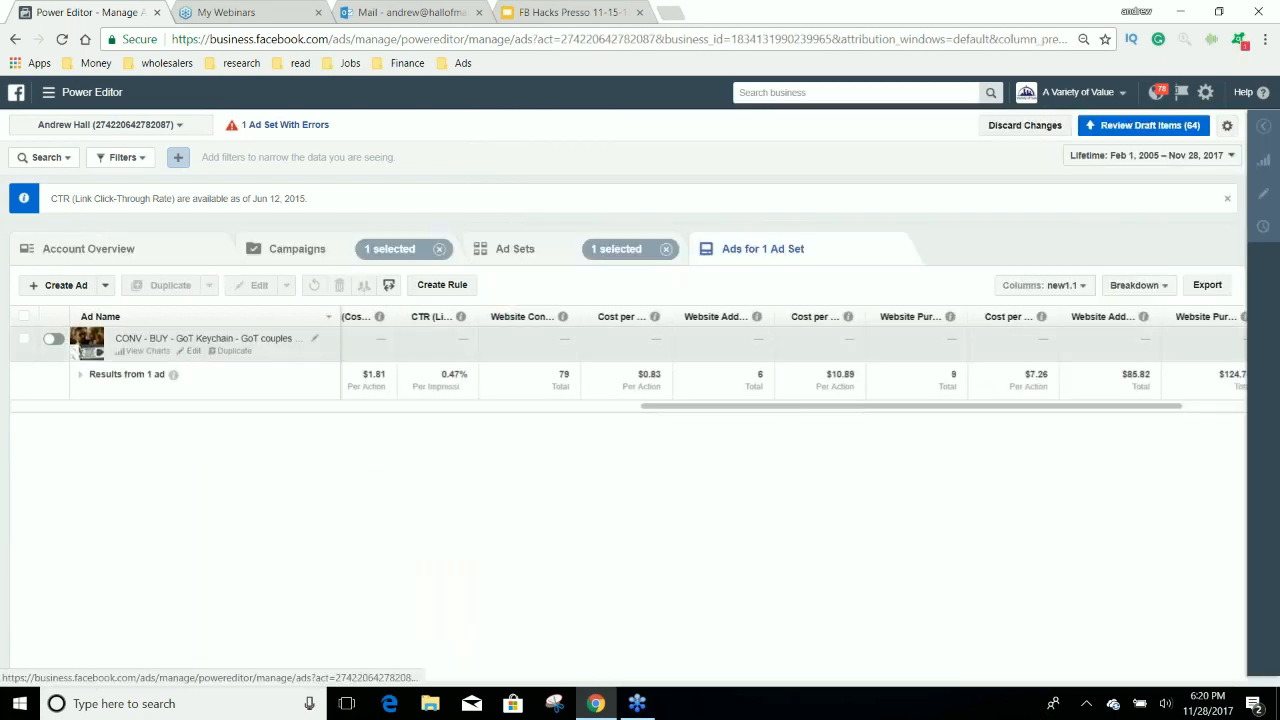
left_click(188, 351)
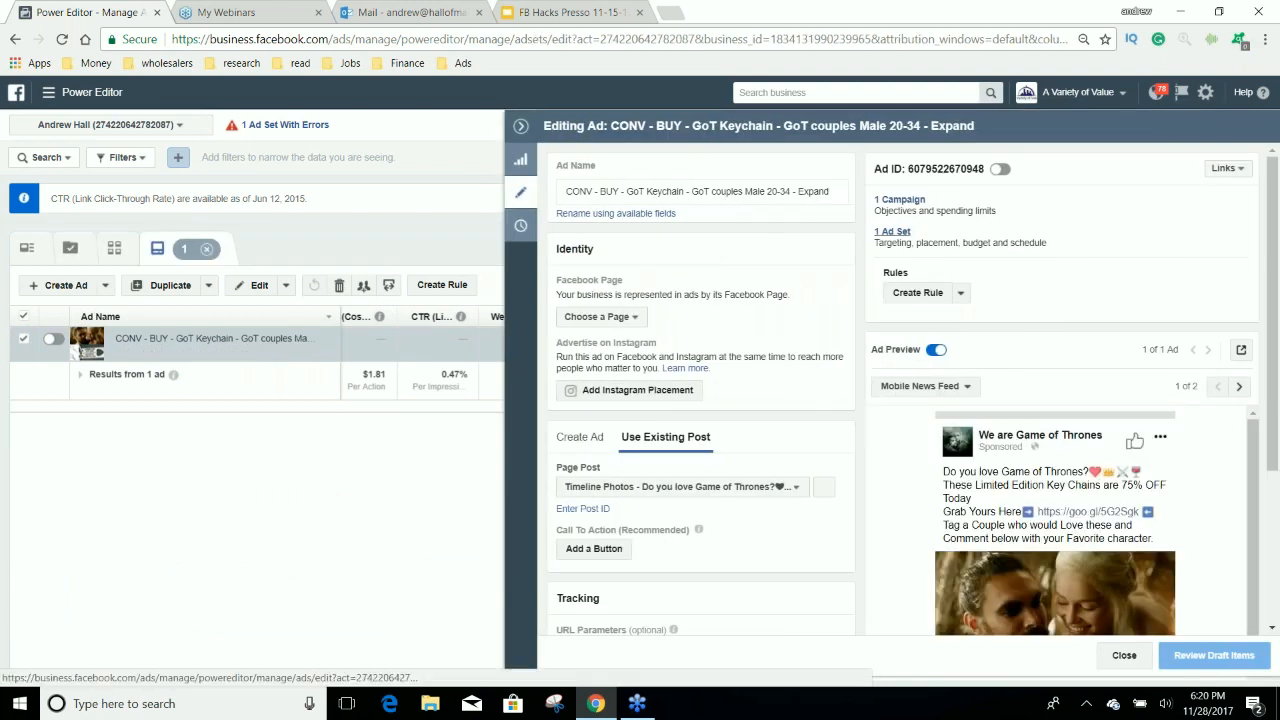
left_click(893, 232)
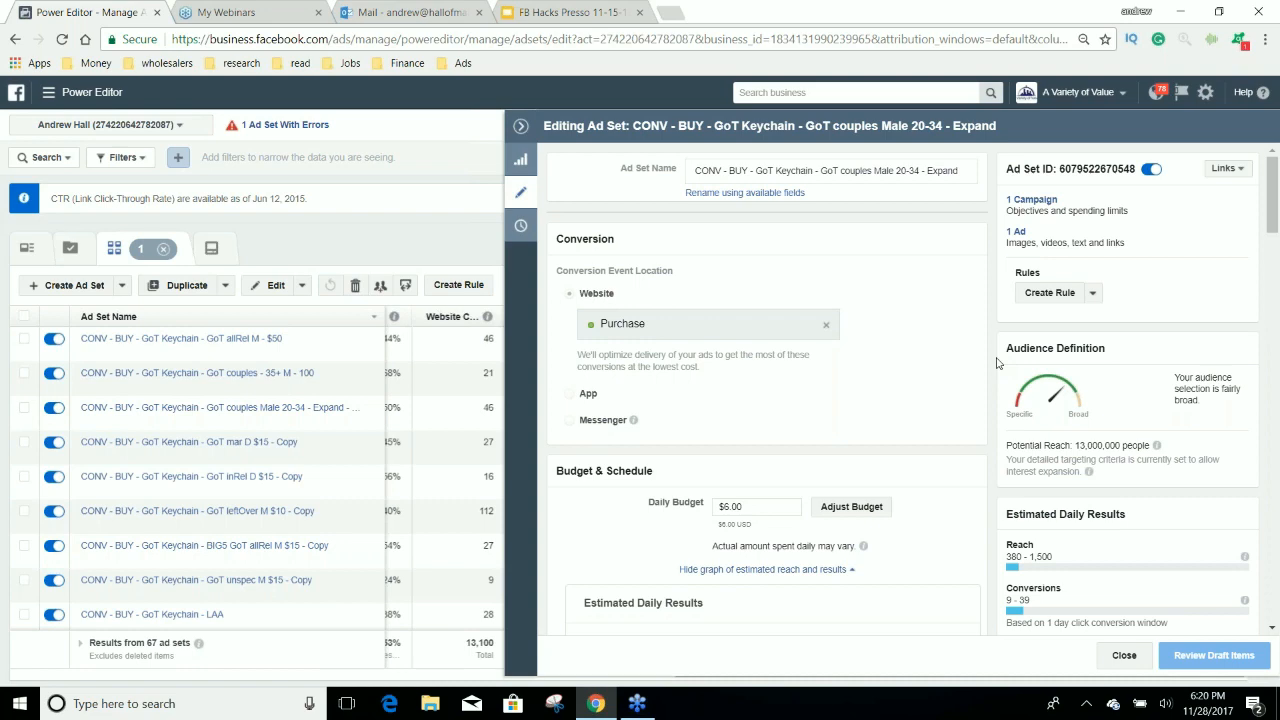
Examine the Expand ad set's conversion event, budget, location, age, gender and detailed targeting, including interest expansion.
scroll(997, 363, "down", 1)
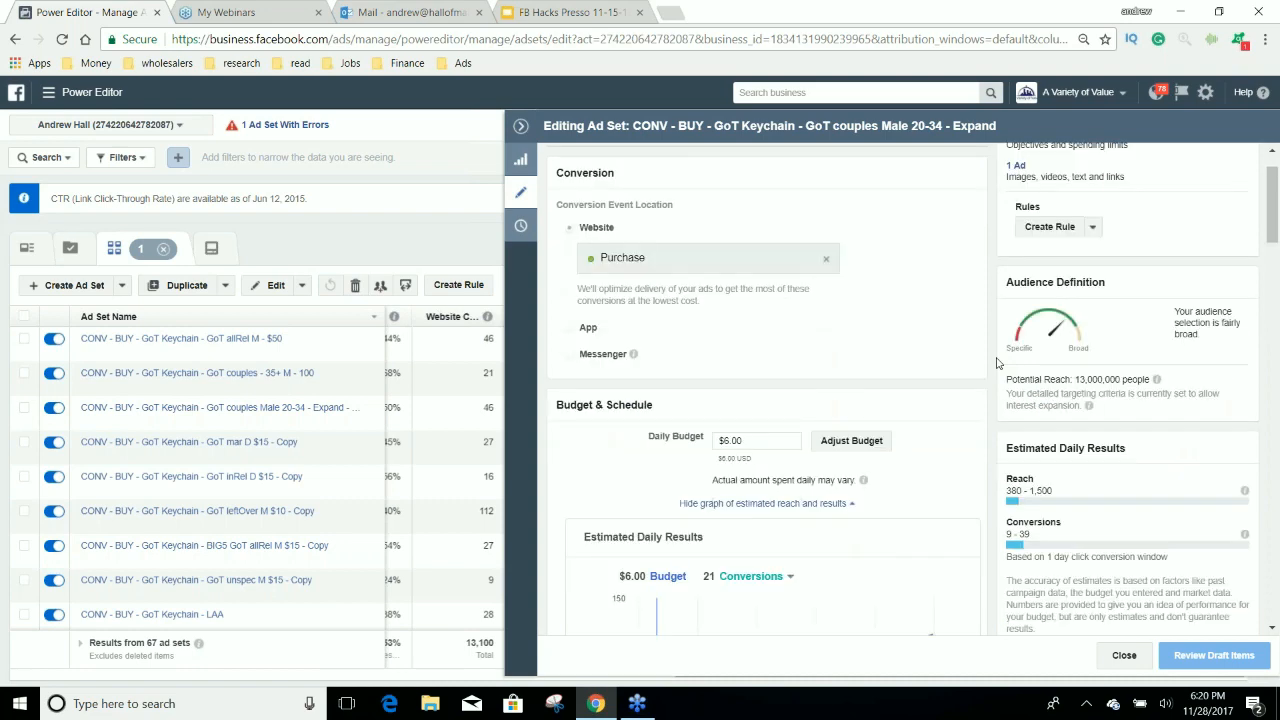
scroll(997, 363, "down", 10)
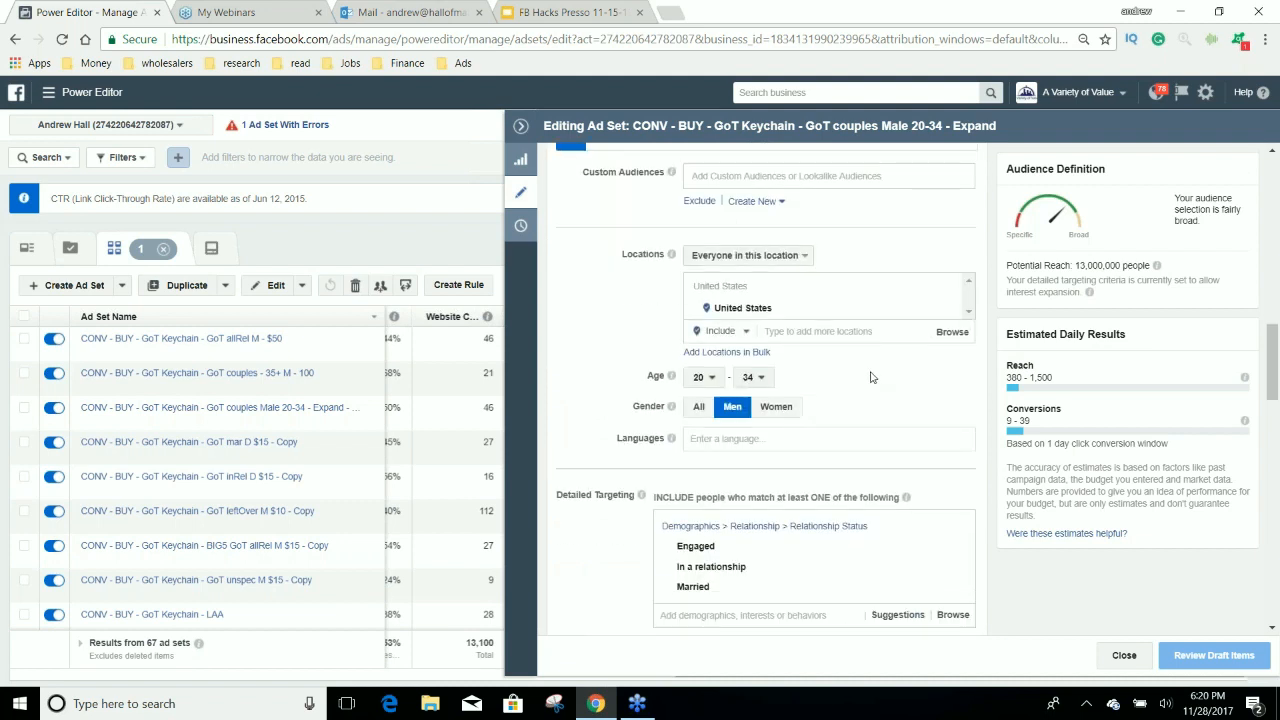
mouse_move(690, 550)
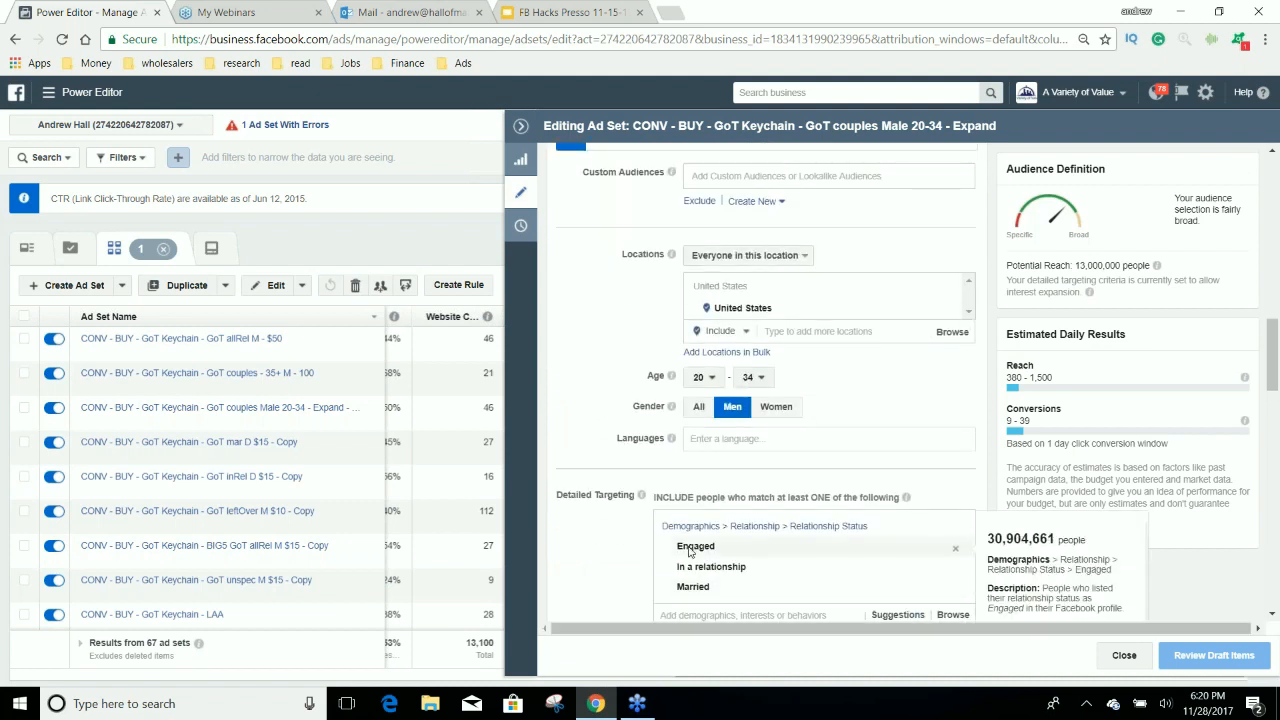
scroll(704, 400, "down", 5)
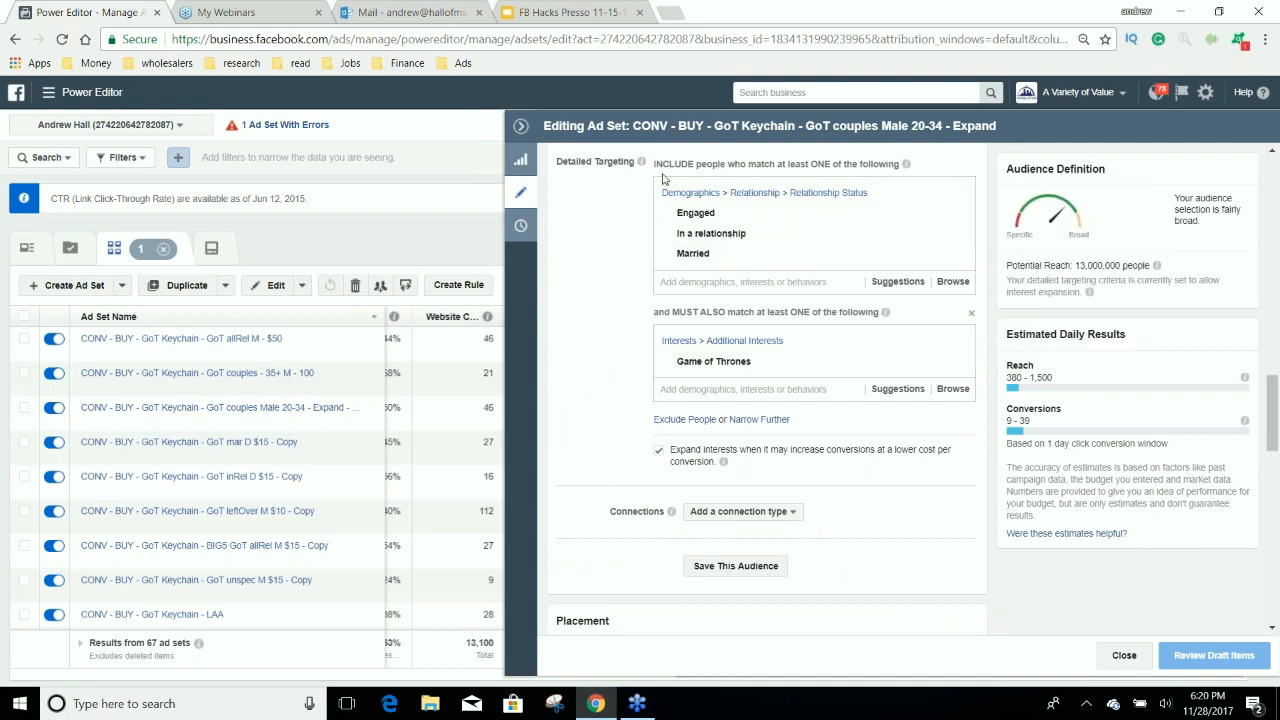
mouse_move(727, 215)
mouse_move(748, 370)
Review the Expand ad set's placements, device types, and optimization and delivery settings, and collapse the editor.
scroll(935, 535, "down", 3)
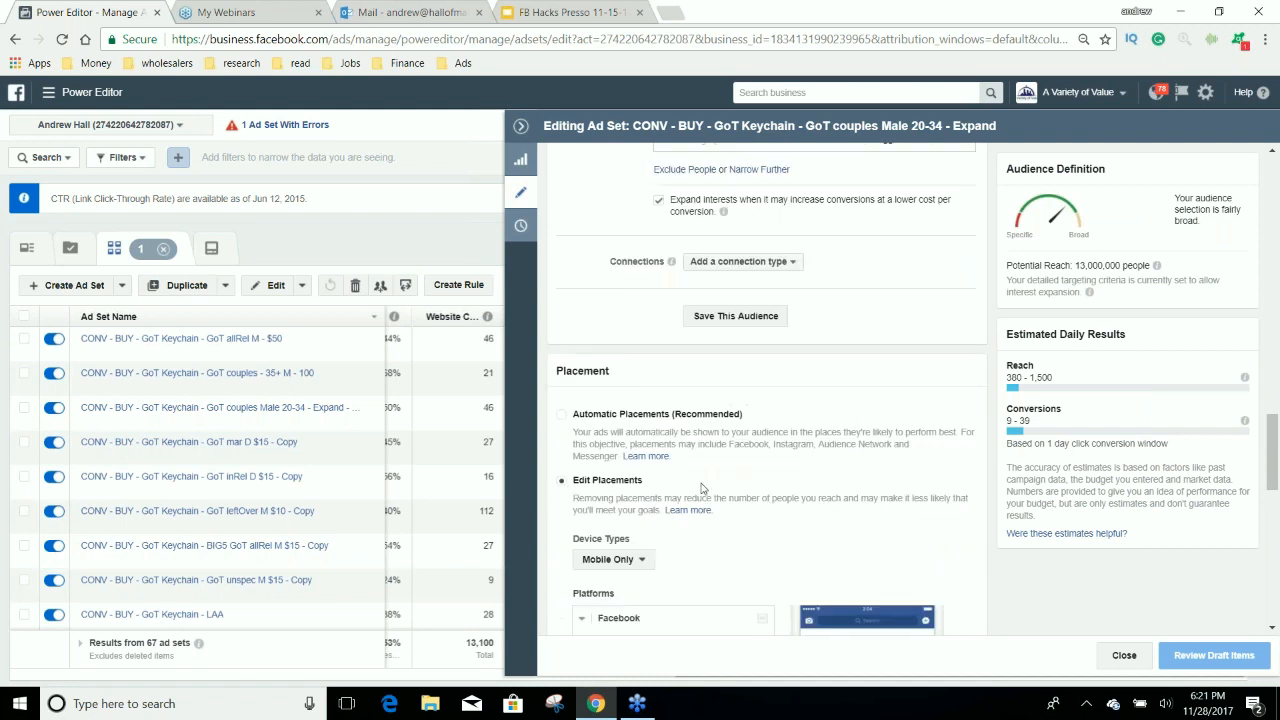
scroll(701, 487, "down", 2)
scroll(703, 488, "down", 1)
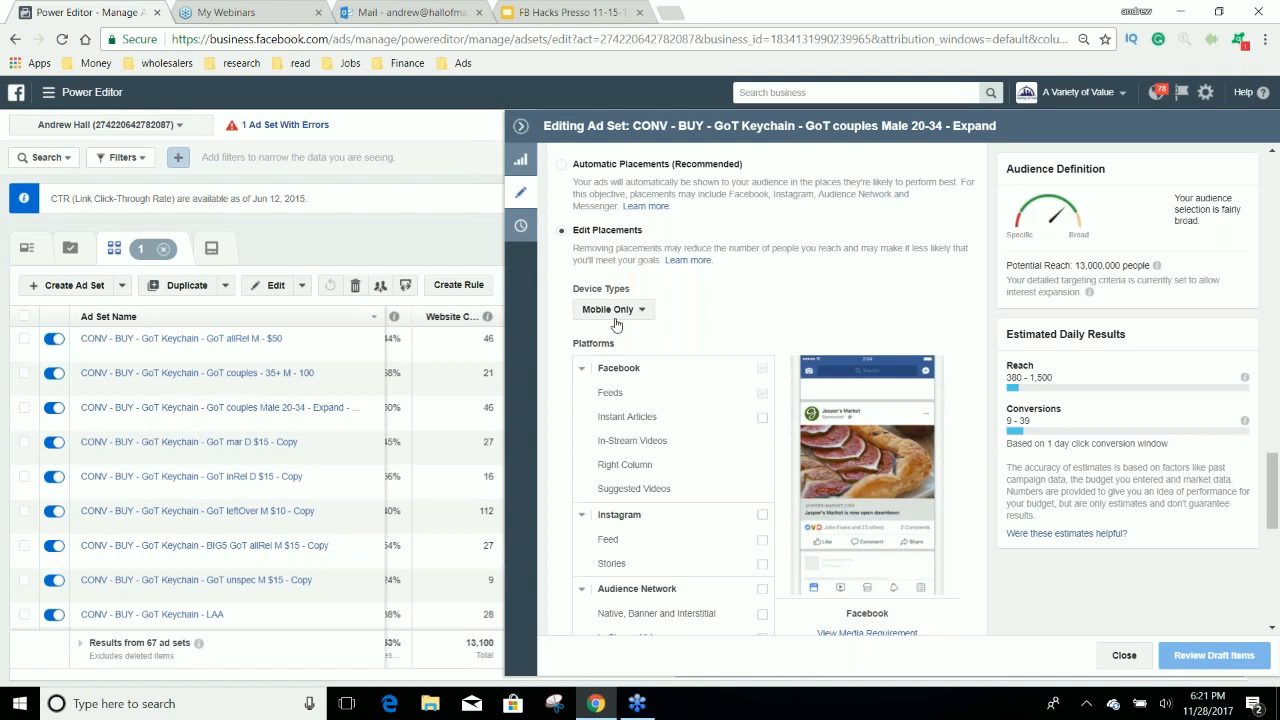
scroll(682, 352, "down", 6)
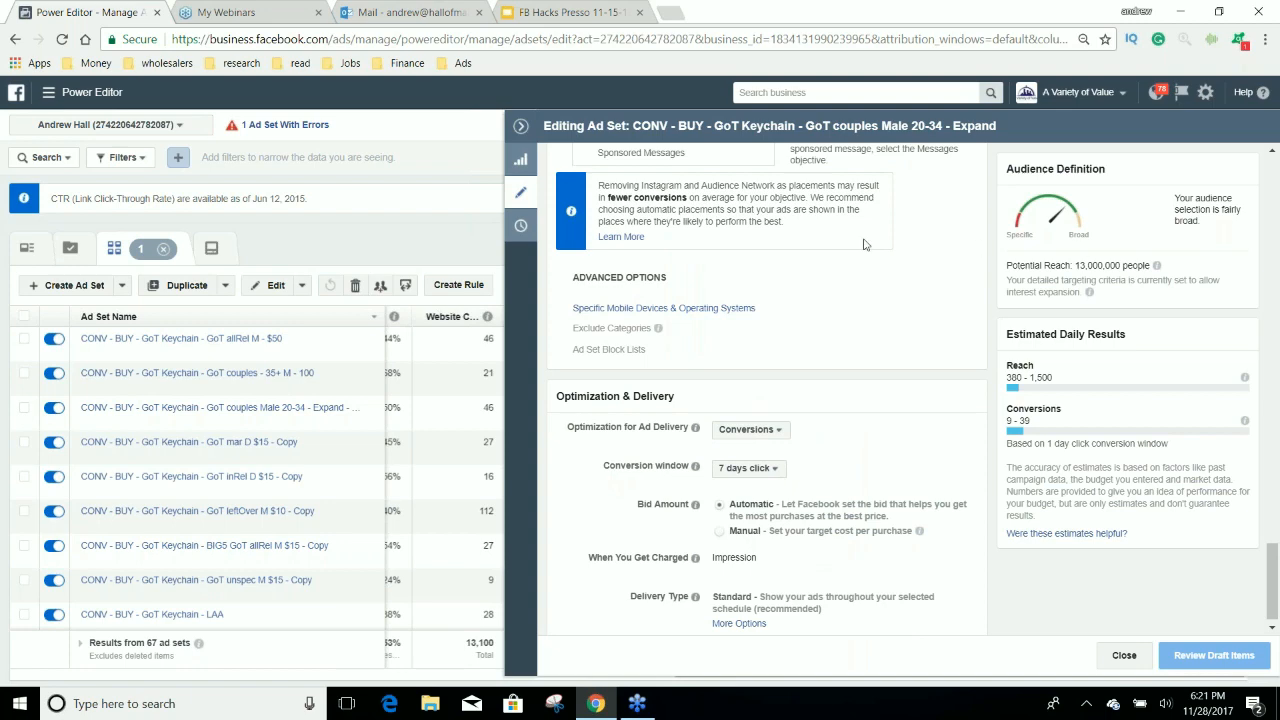
left_click(521, 127)
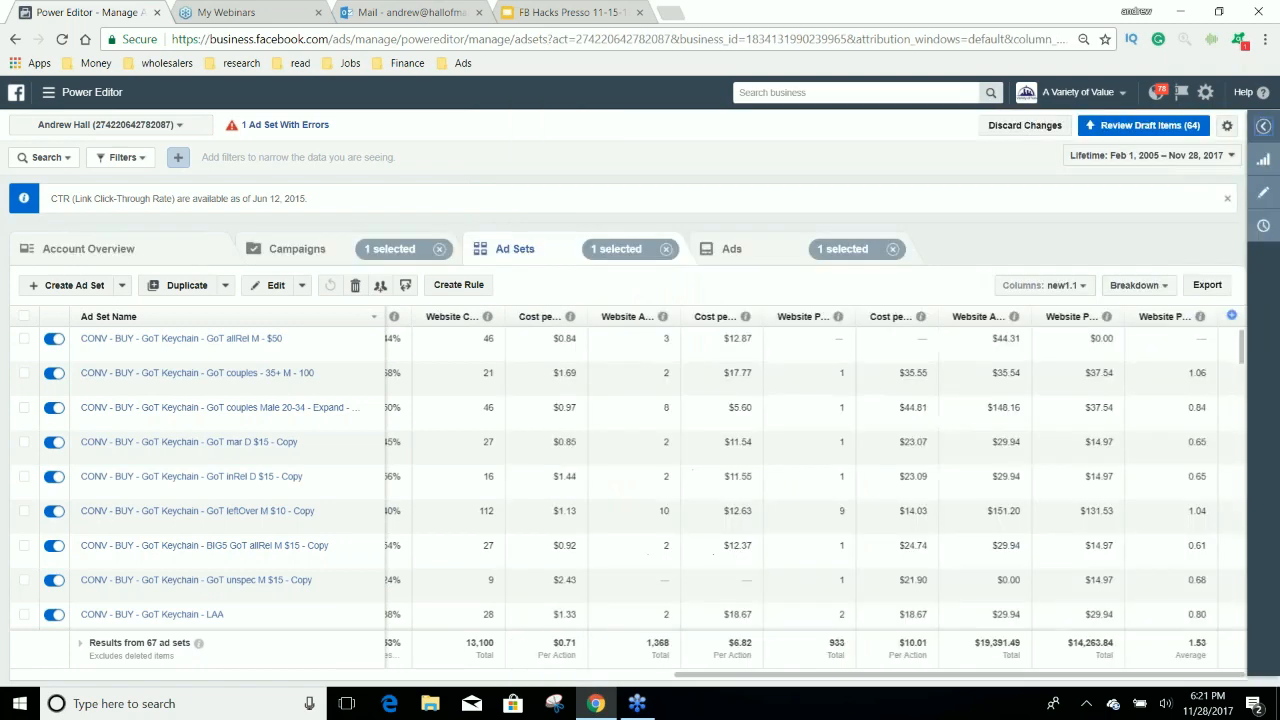
Search for google drive in a new browser tab, enter Google Drive and open the Need to Post folder.
key("ctrl+t")
type("g")
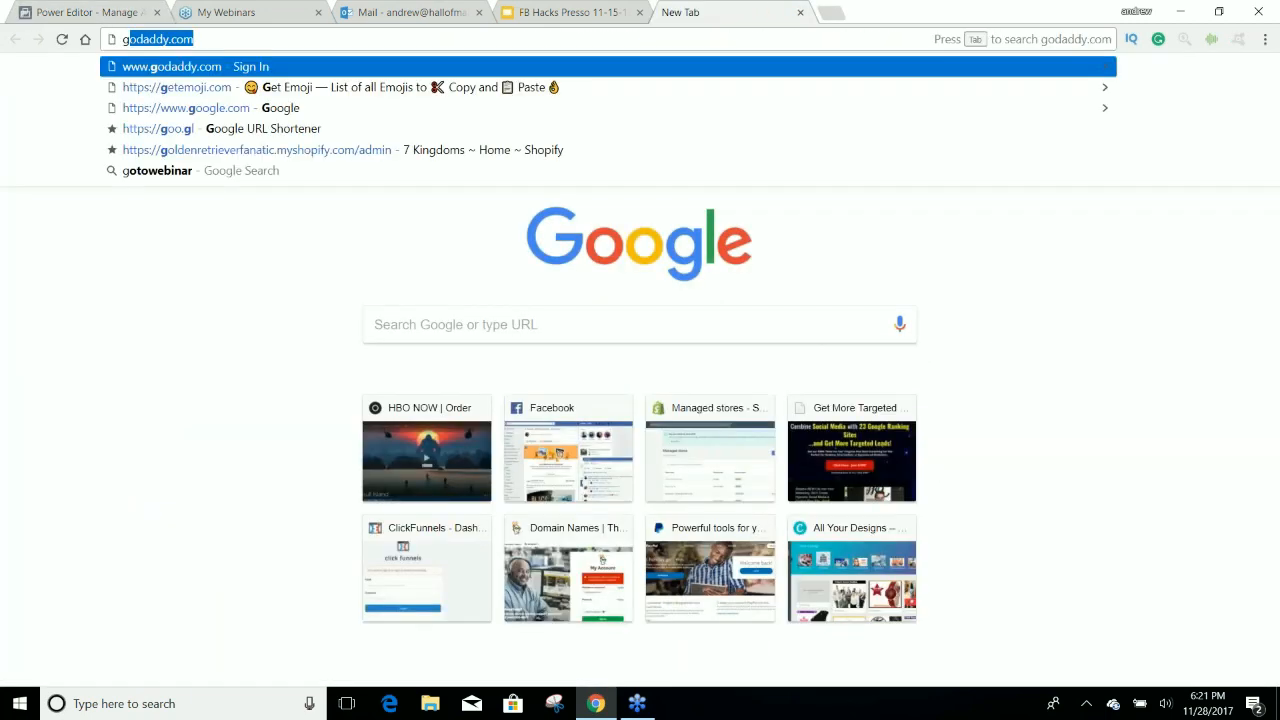
type("oogle driv")
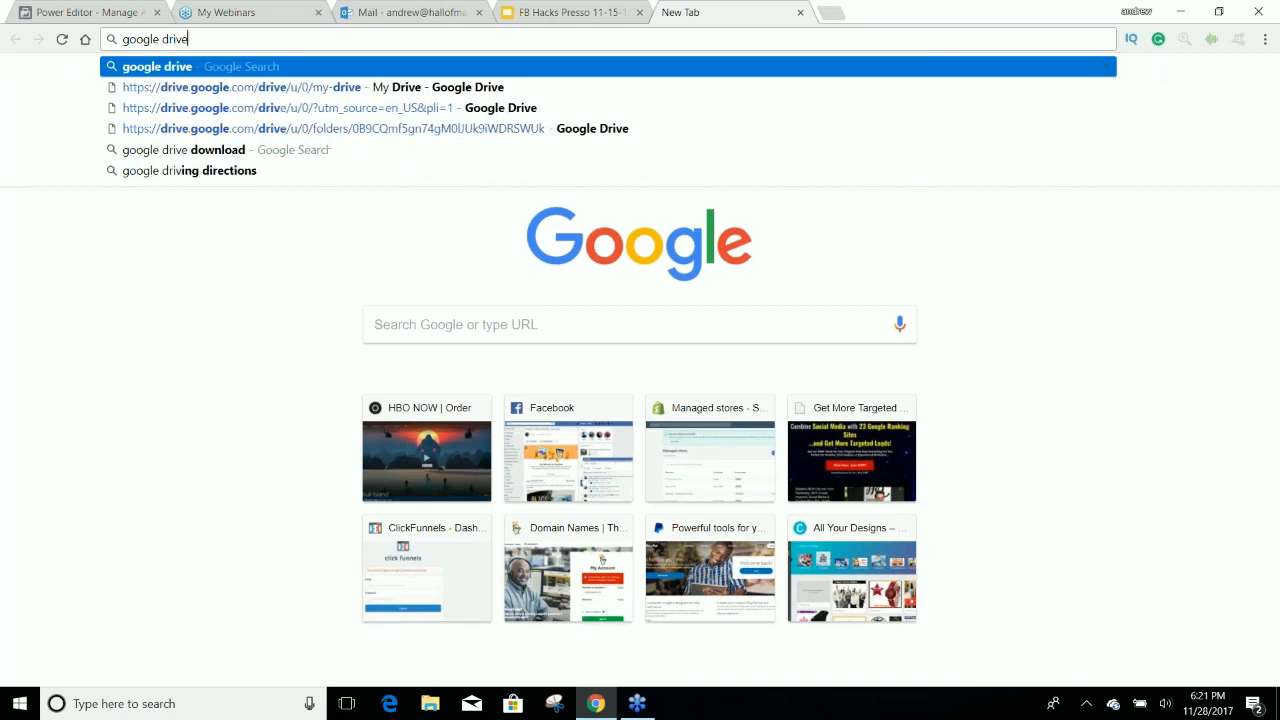
type("e")
key("Return")
left_click(588, 231)
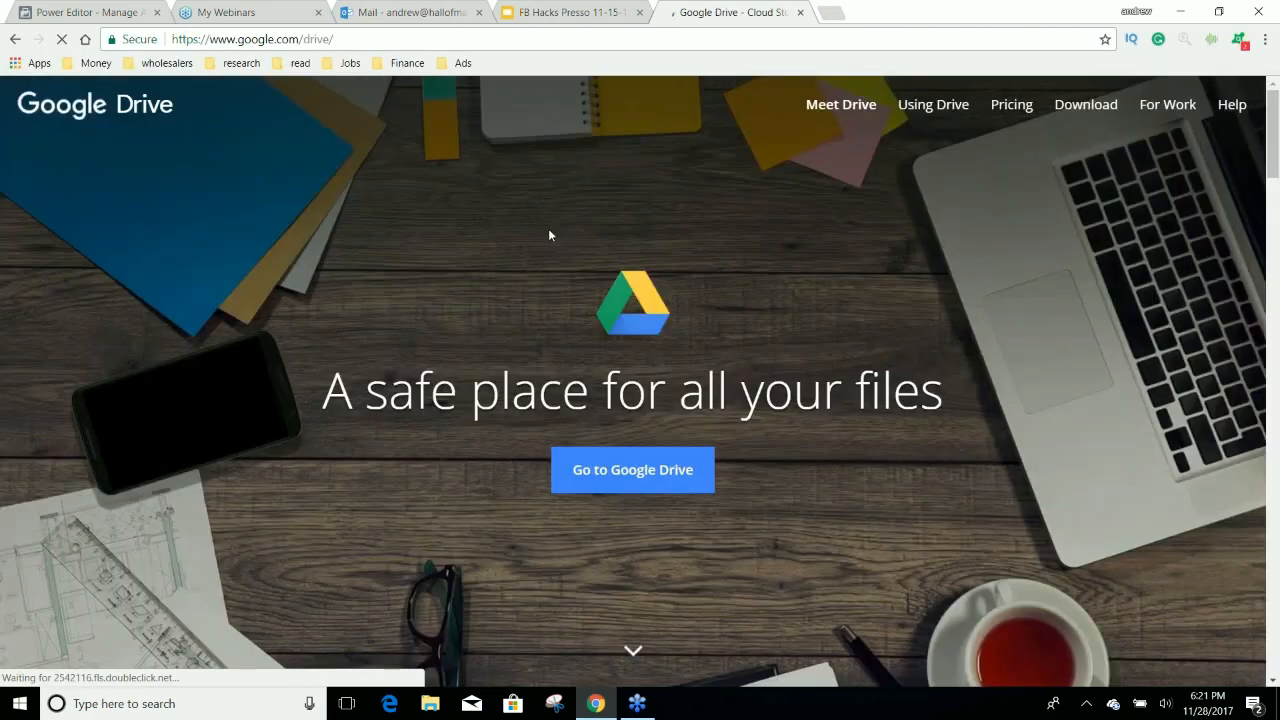
left_click(603, 478)
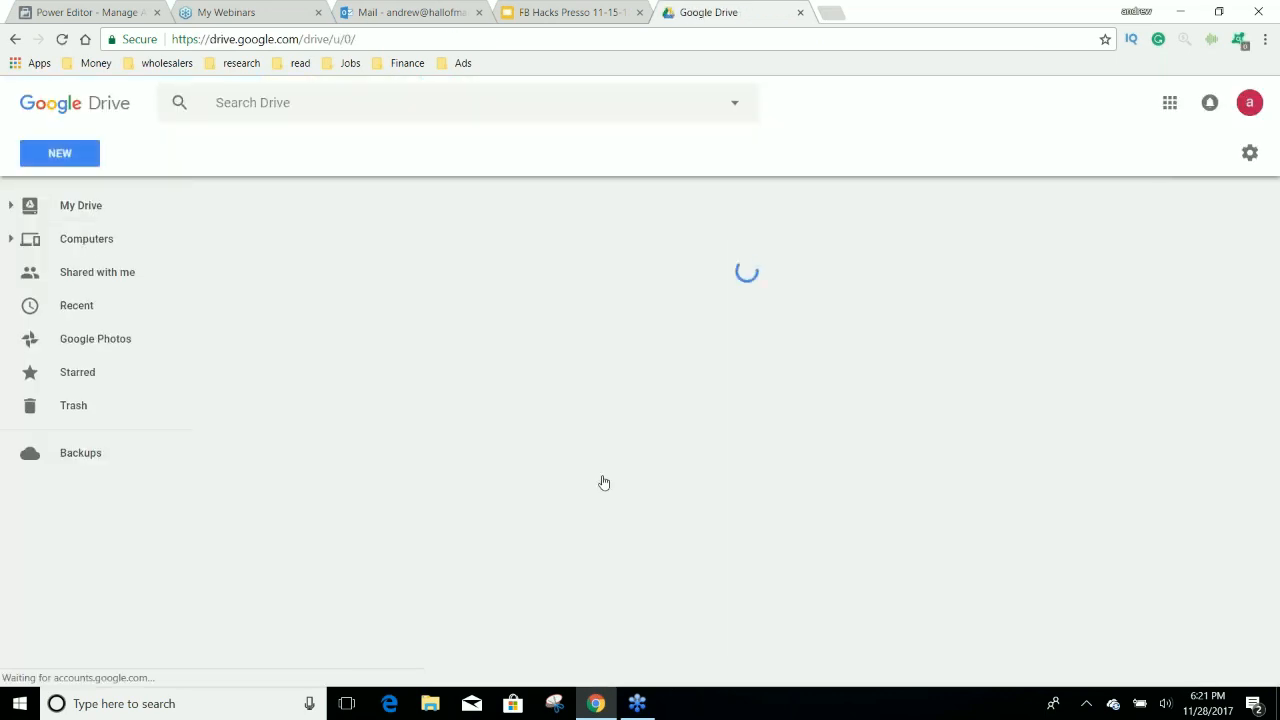
double_click(369, 448)
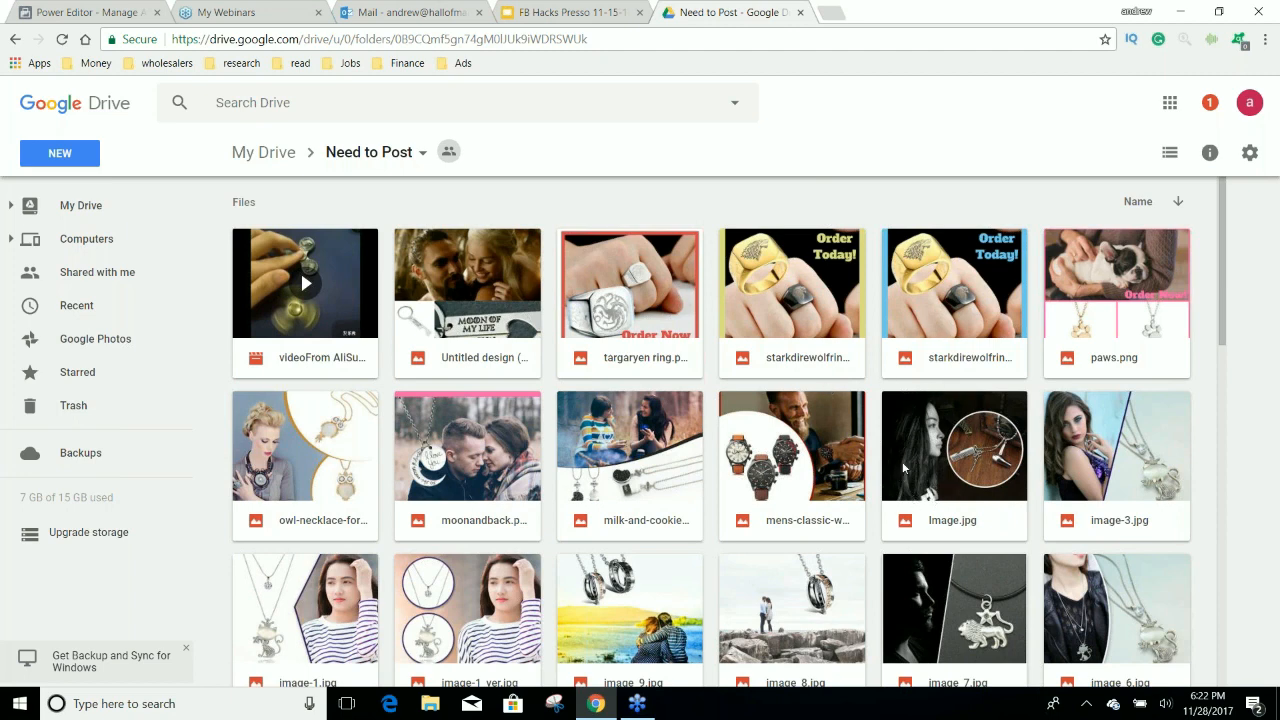
Look through all the product ad images in the Need to Post folder and return to the first row.
scroll(921, 450, "down", 1)
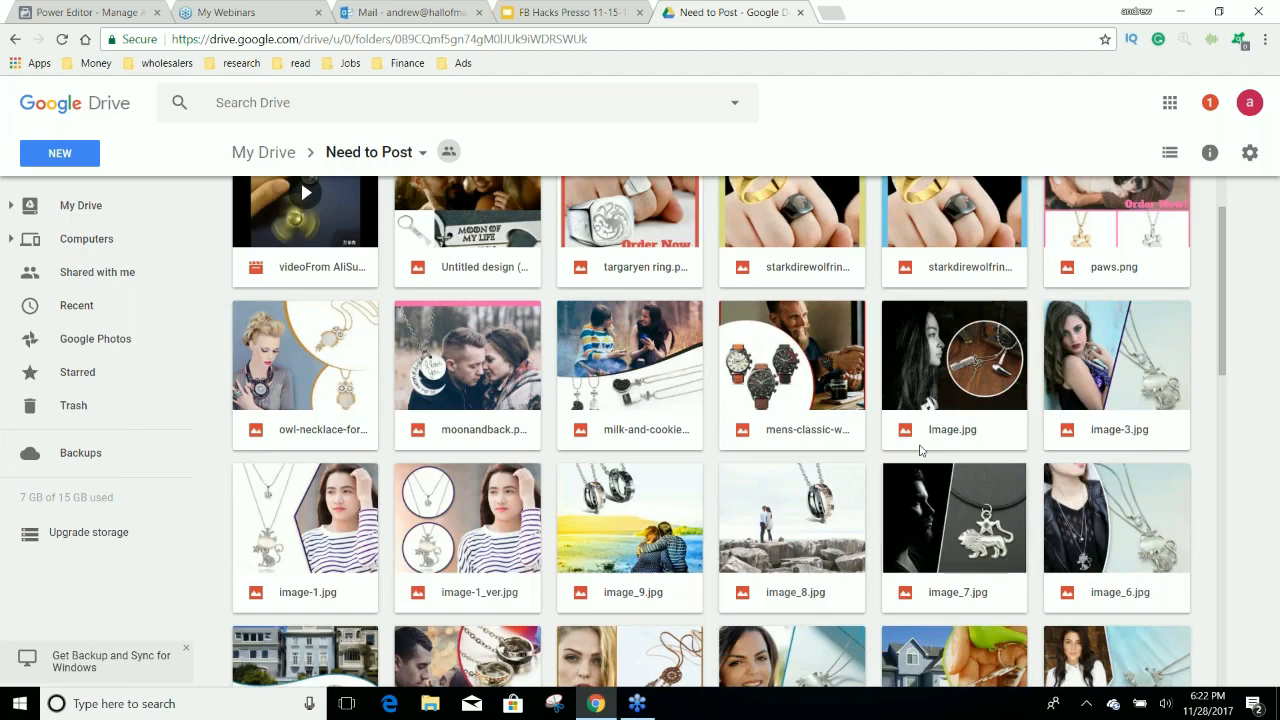
scroll(921, 450, "down", 3)
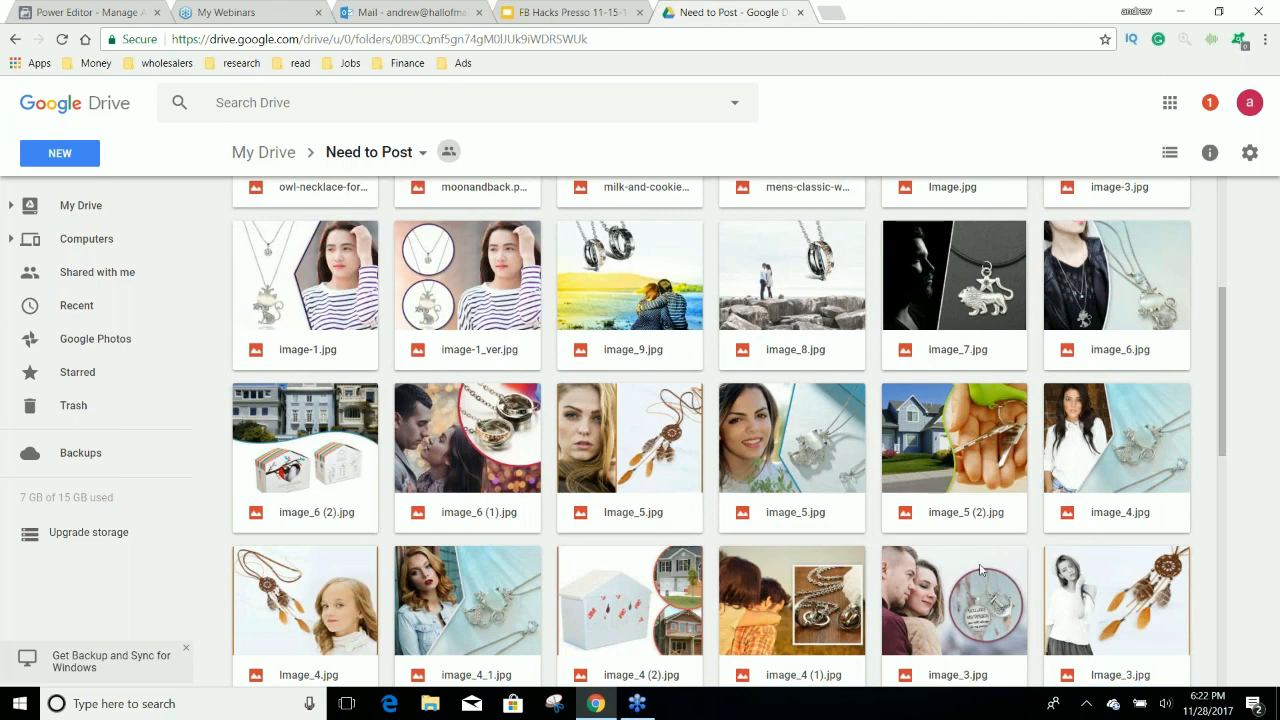
scroll(937, 598, "down", 1)
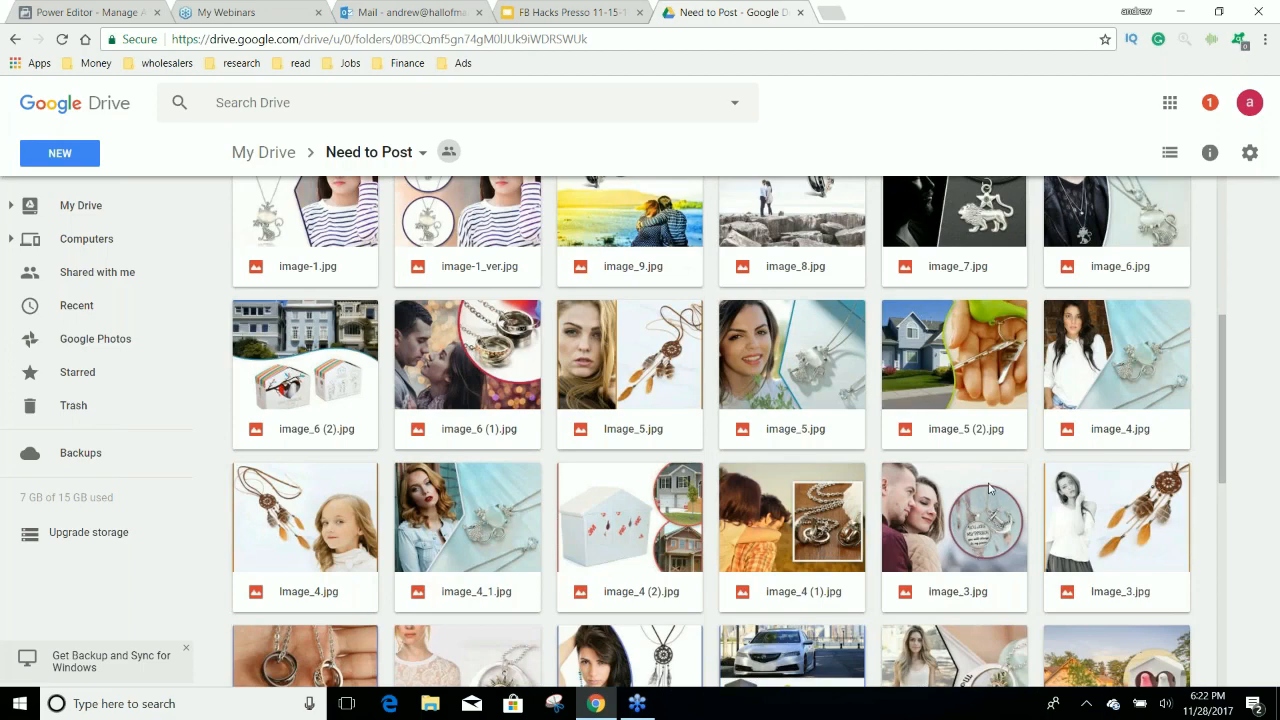
scroll(996, 488, "down", 1)
scroll(996, 488, "down", 2)
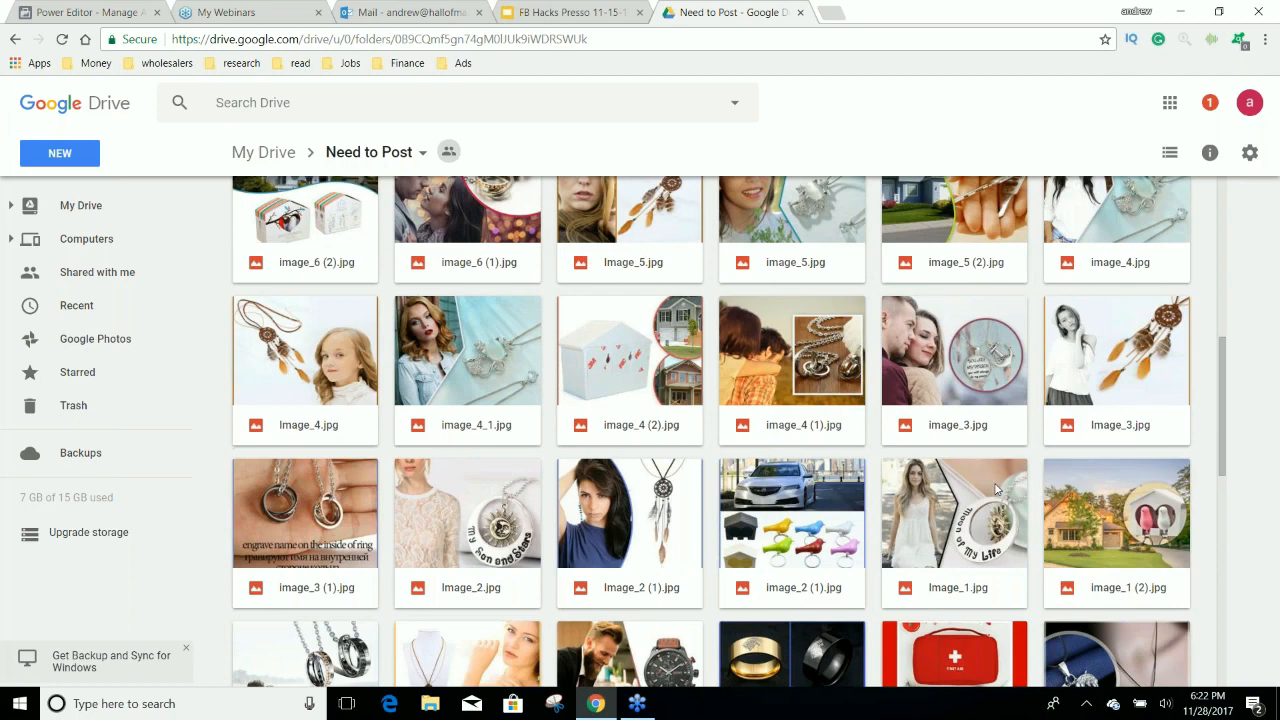
scroll(983, 504, "down", 1)
scroll(983, 504, "down", 2)
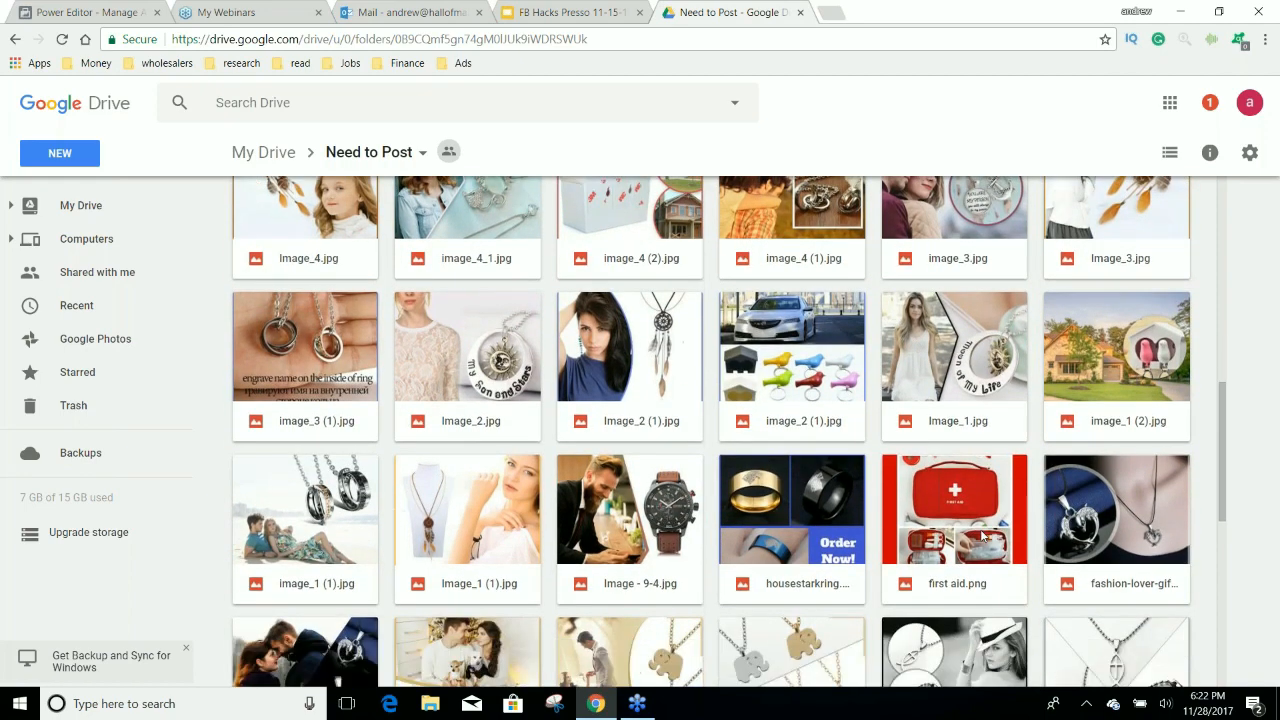
scroll(983, 537, "down", 3)
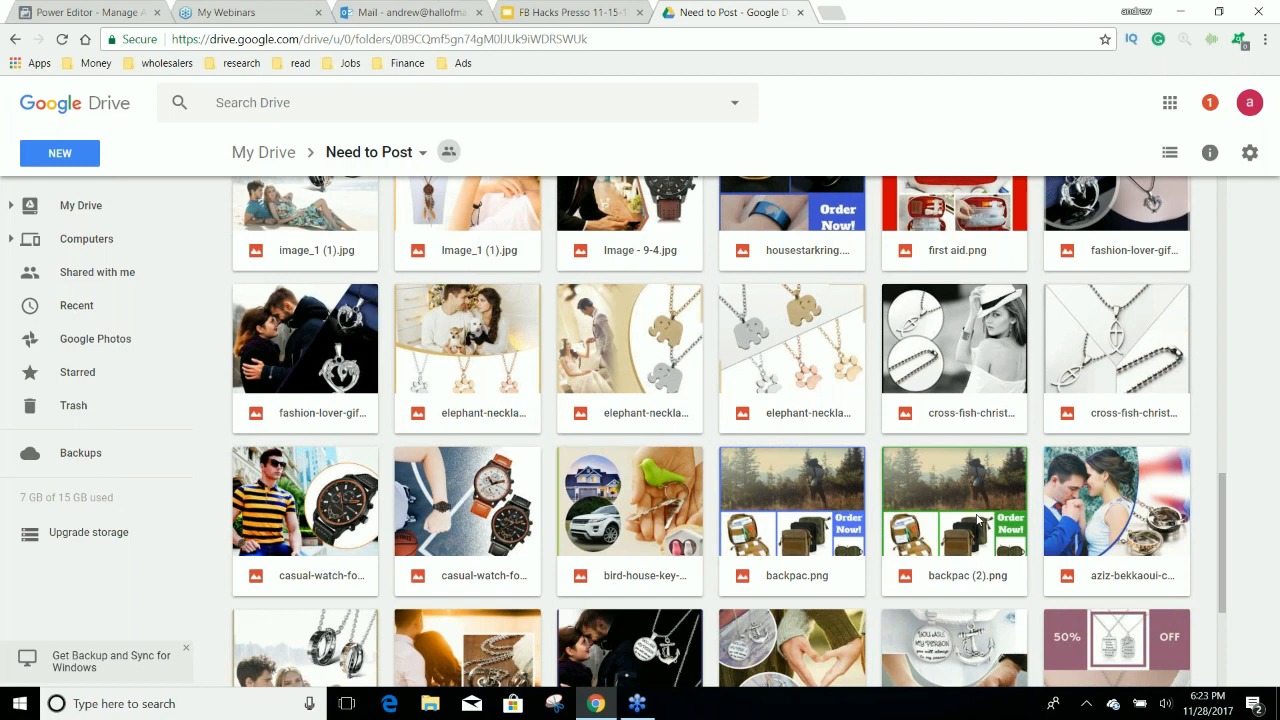
scroll(977, 515, "down", 1)
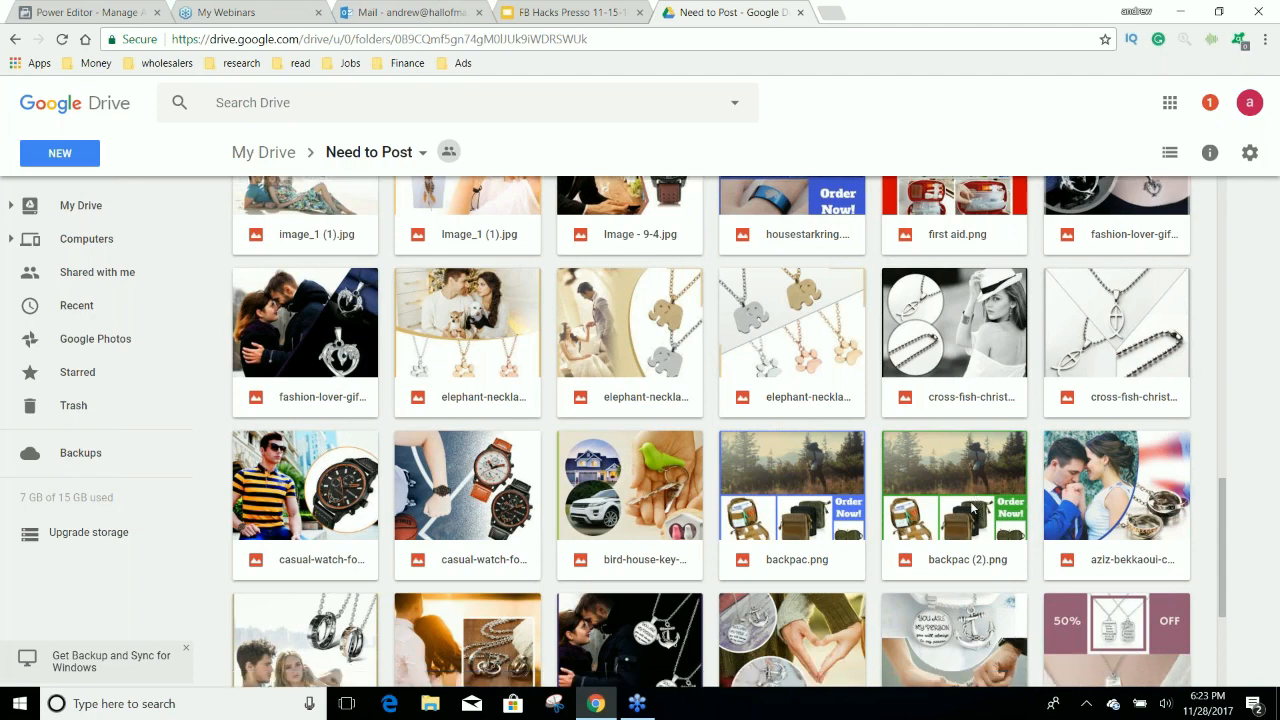
scroll(972, 510, "down", 5)
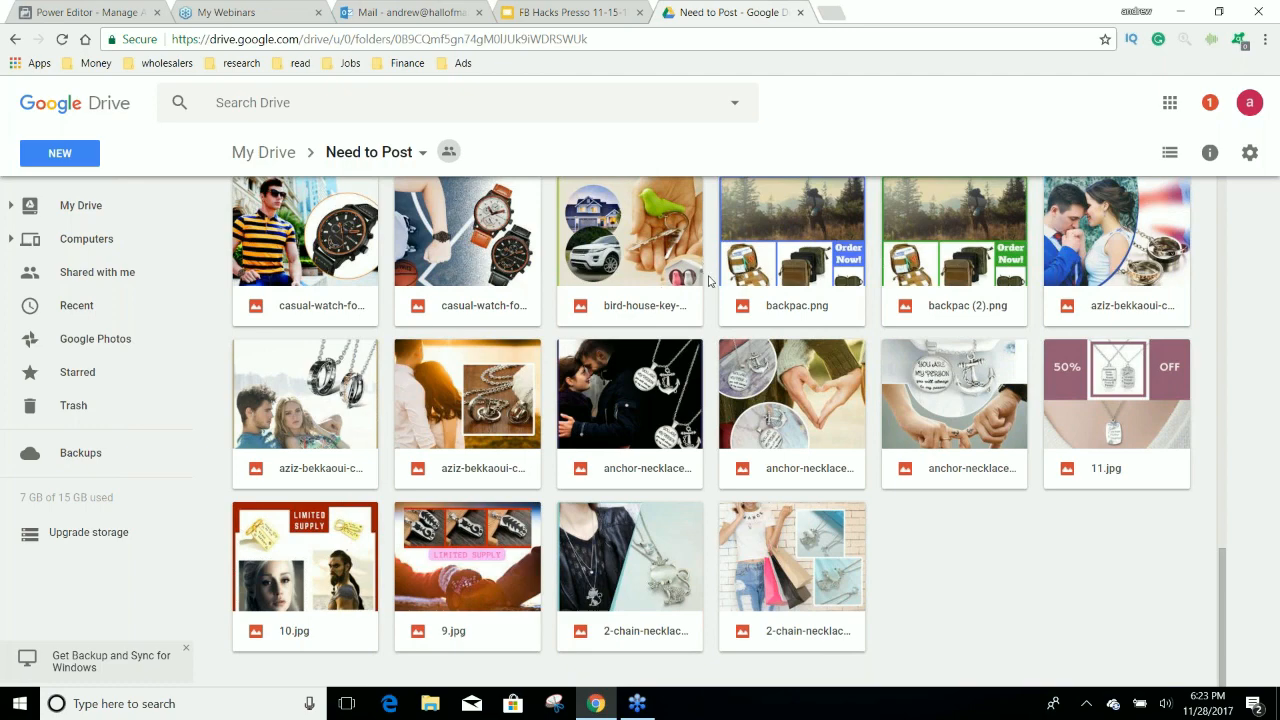
scroll(709, 281, "up", 1)
scroll(709, 281, "up", 4)
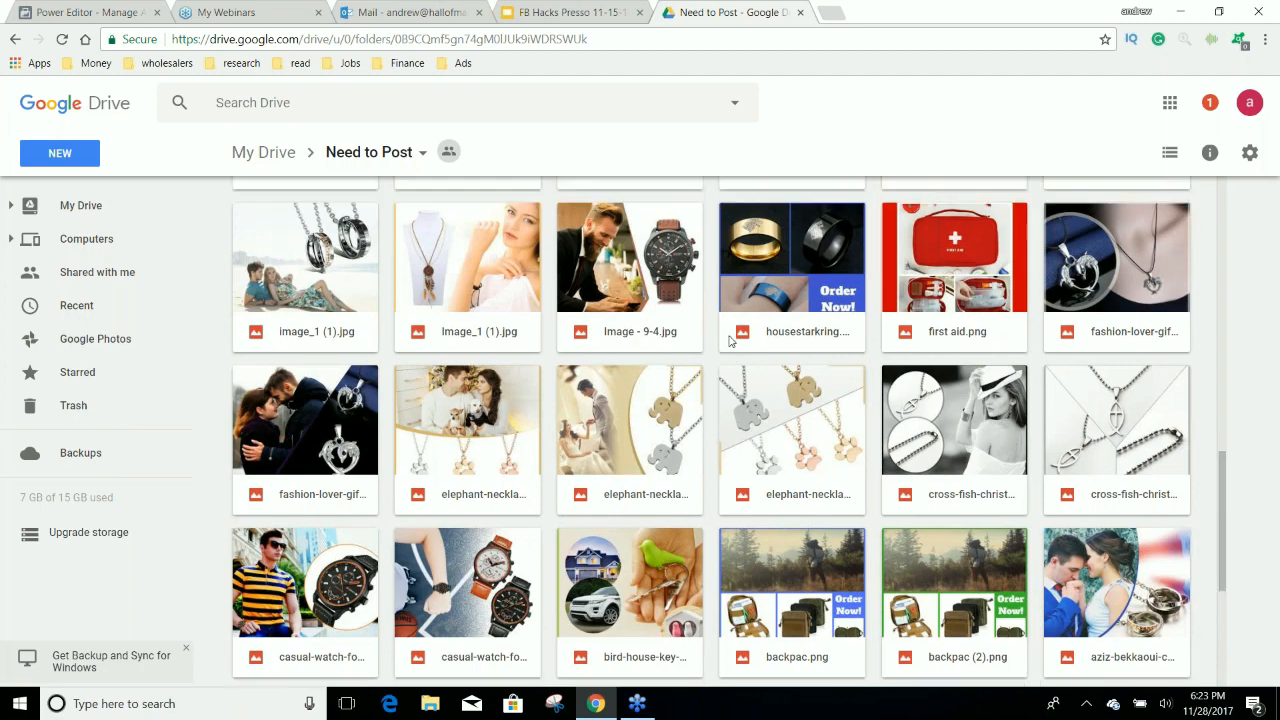
scroll(731, 341, "up", 1)
scroll(731, 341, "up", 5)
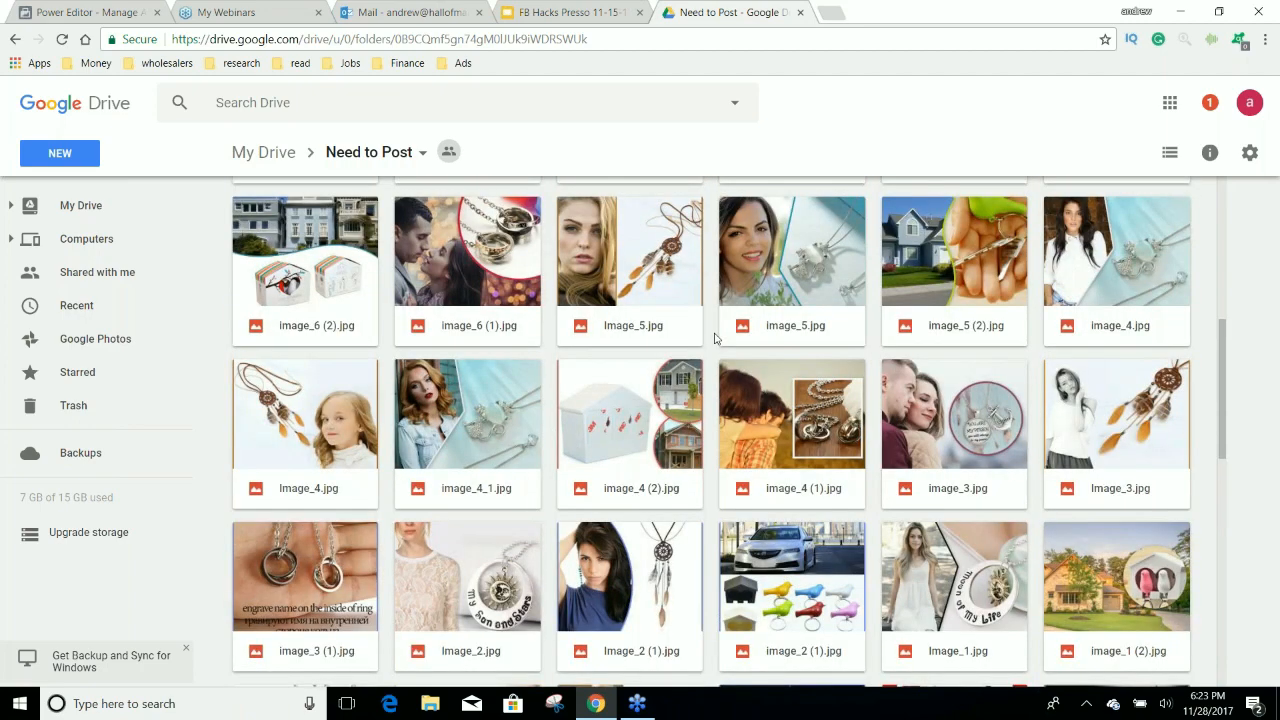
scroll(715, 335, "up", 3)
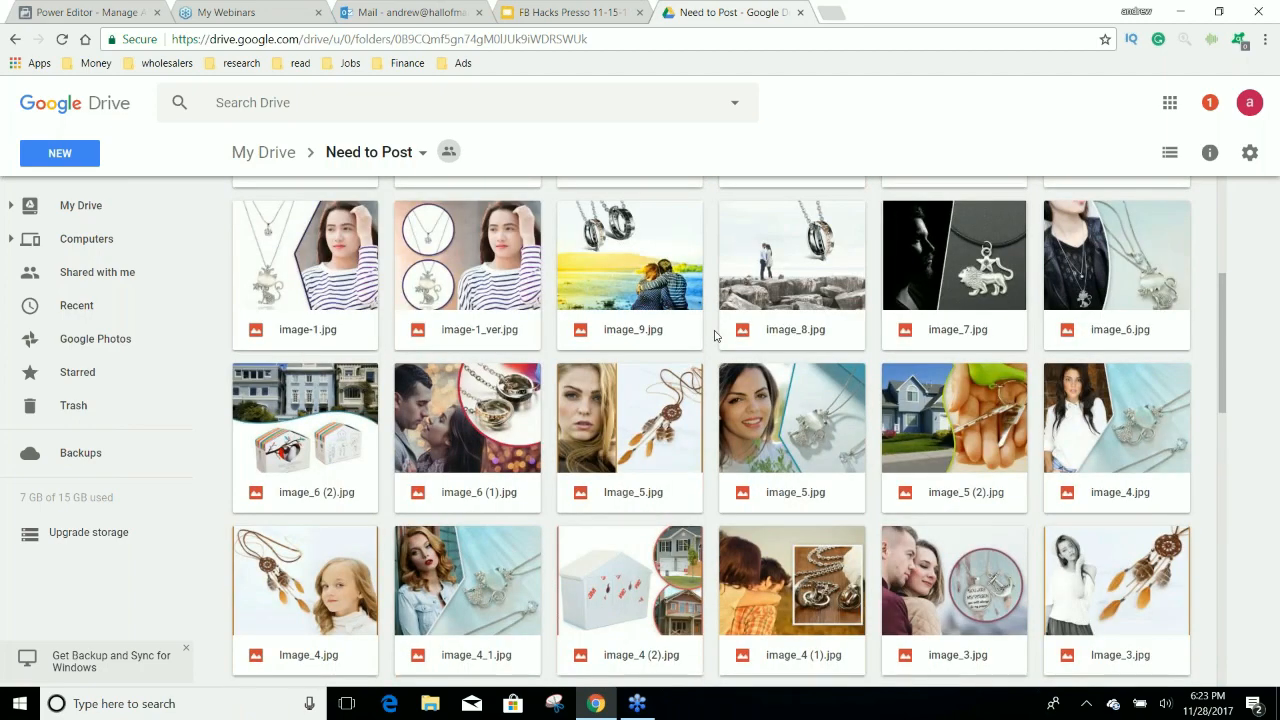
scroll(707, 357, "up", 1)
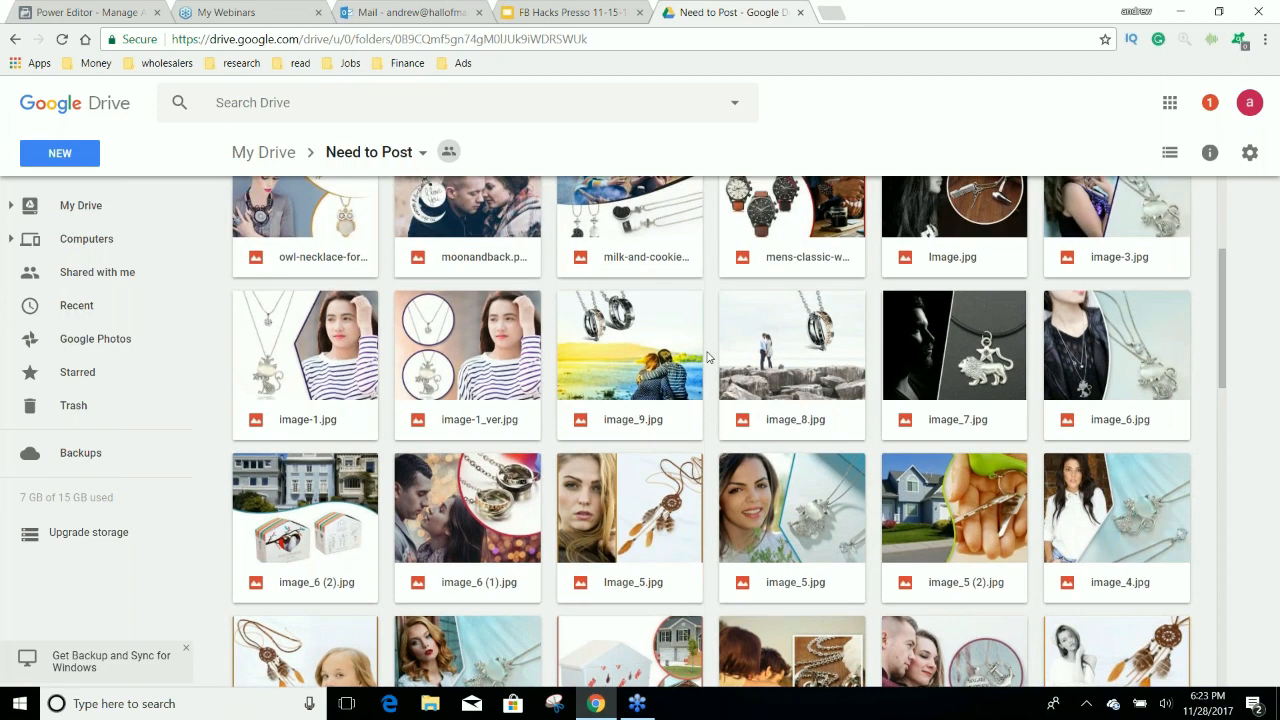
scroll(707, 357, "up", 5)
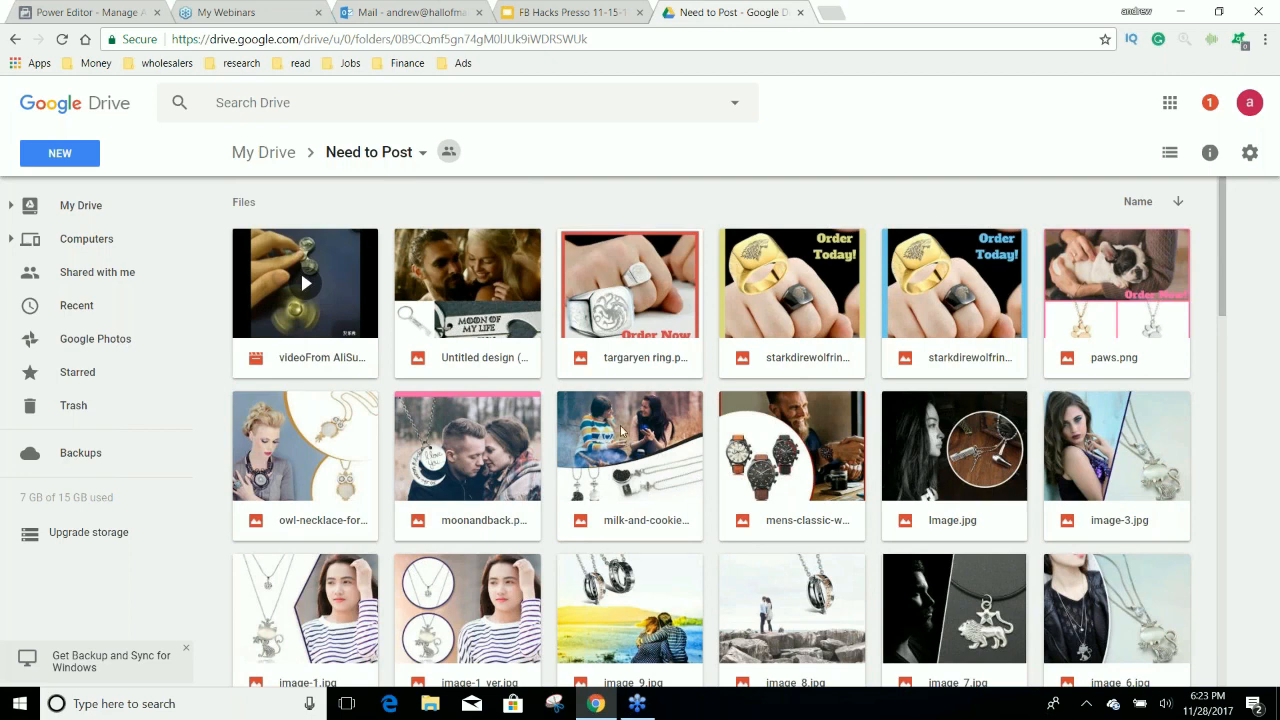
Return to My Drive, open the Images & Post Sold document and view its example ad posts.
left_click(258, 152)
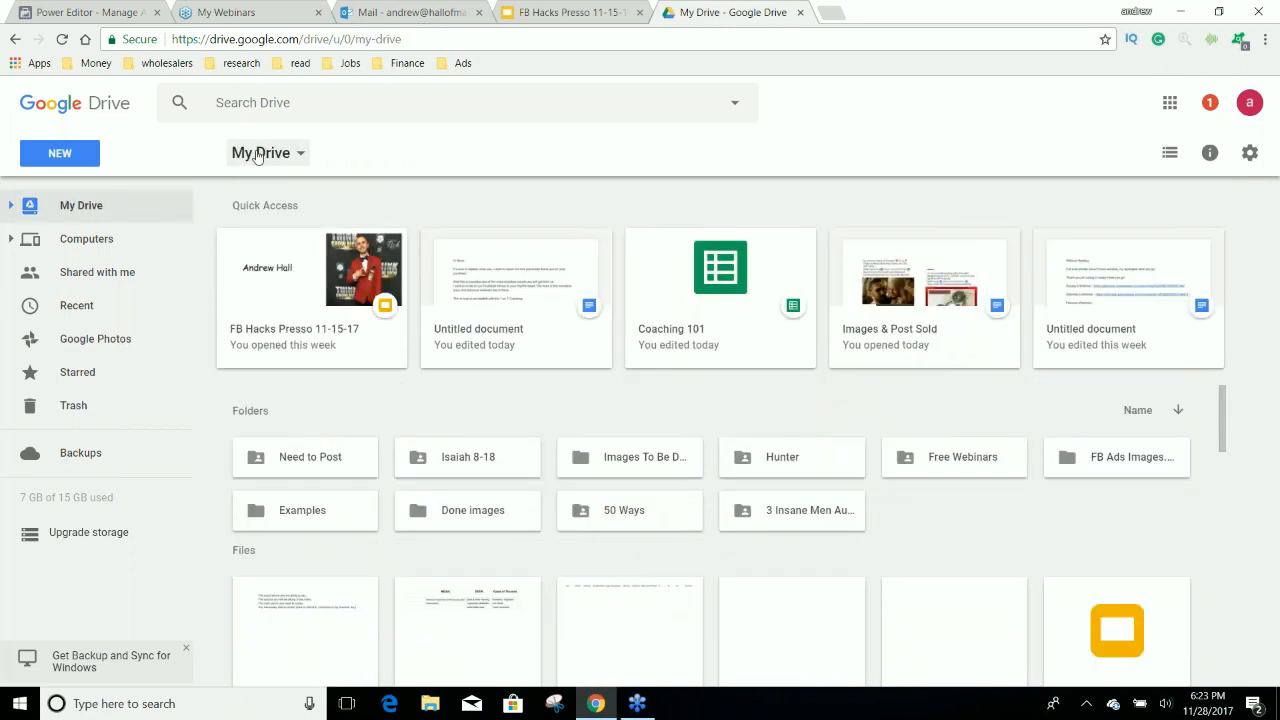
double_click(924, 290)
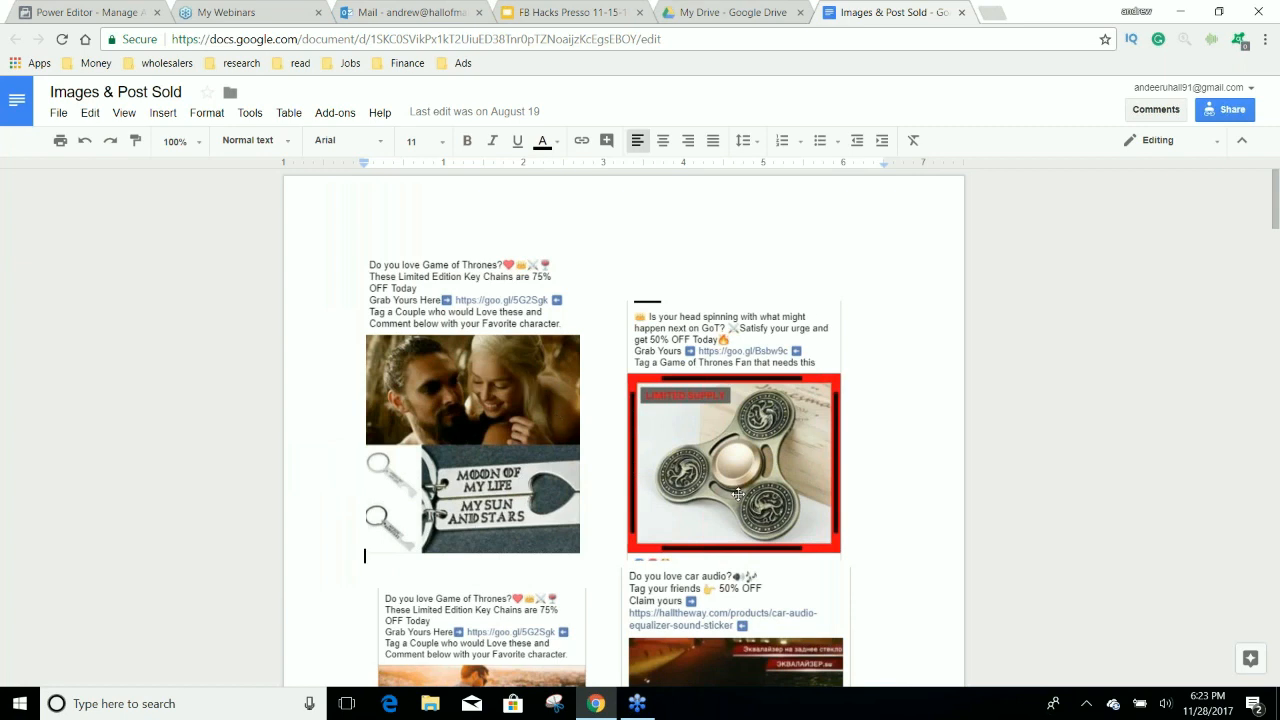
scroll(738, 494, "down", 3)
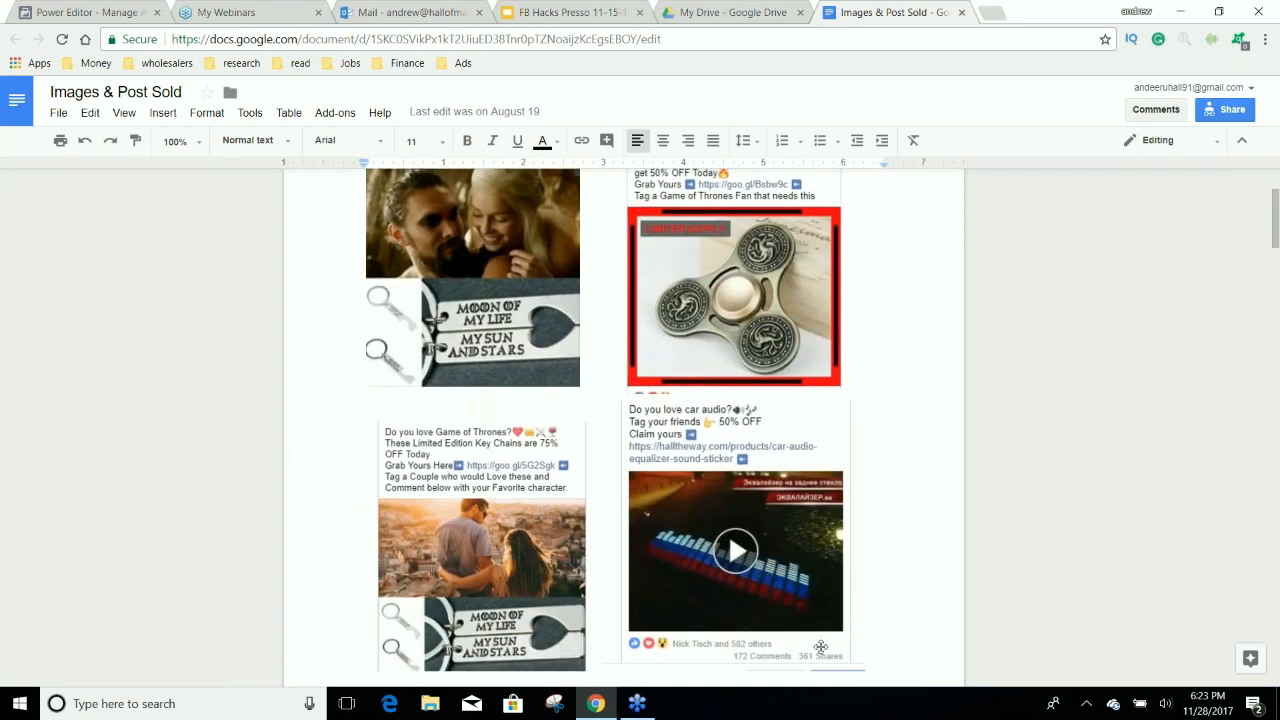
Examine the Game of Thrones key chain, car audio, deer necklace and Targaryen ring ad posts in the document.
scroll(686, 393, "down", 2)
scroll(728, 366, "down", 1)
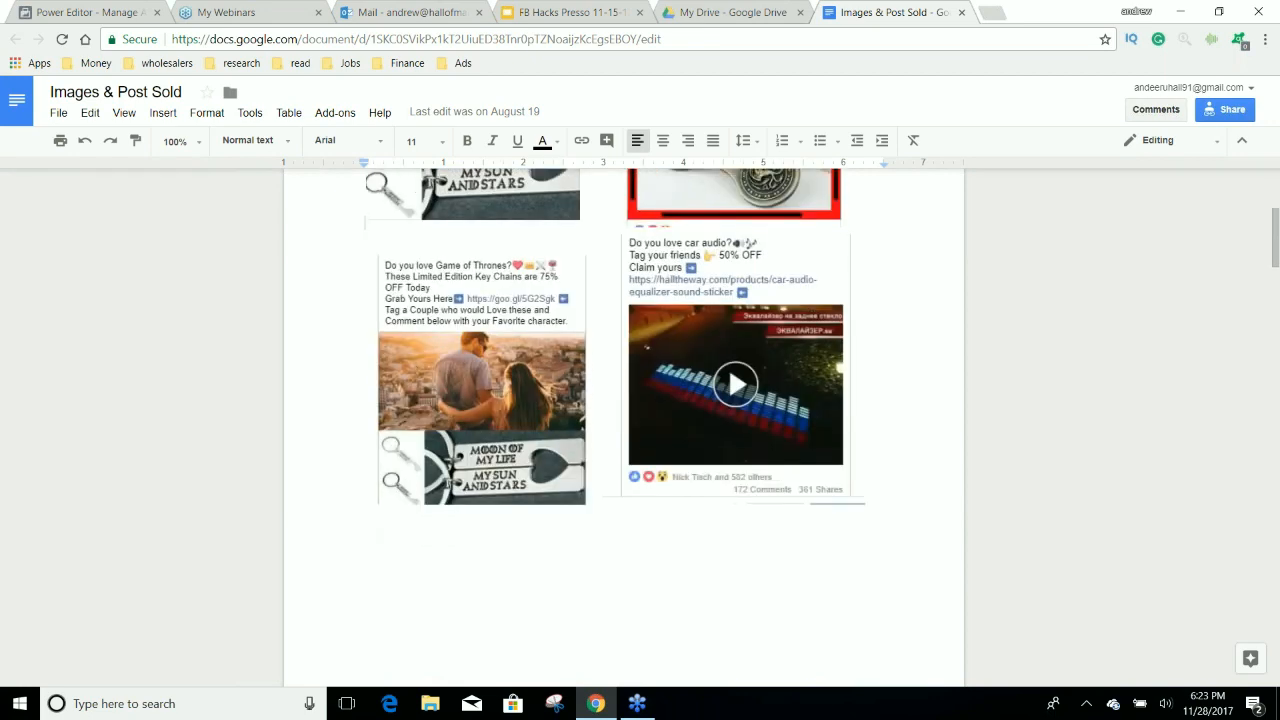
scroll(728, 366, "up", 3)
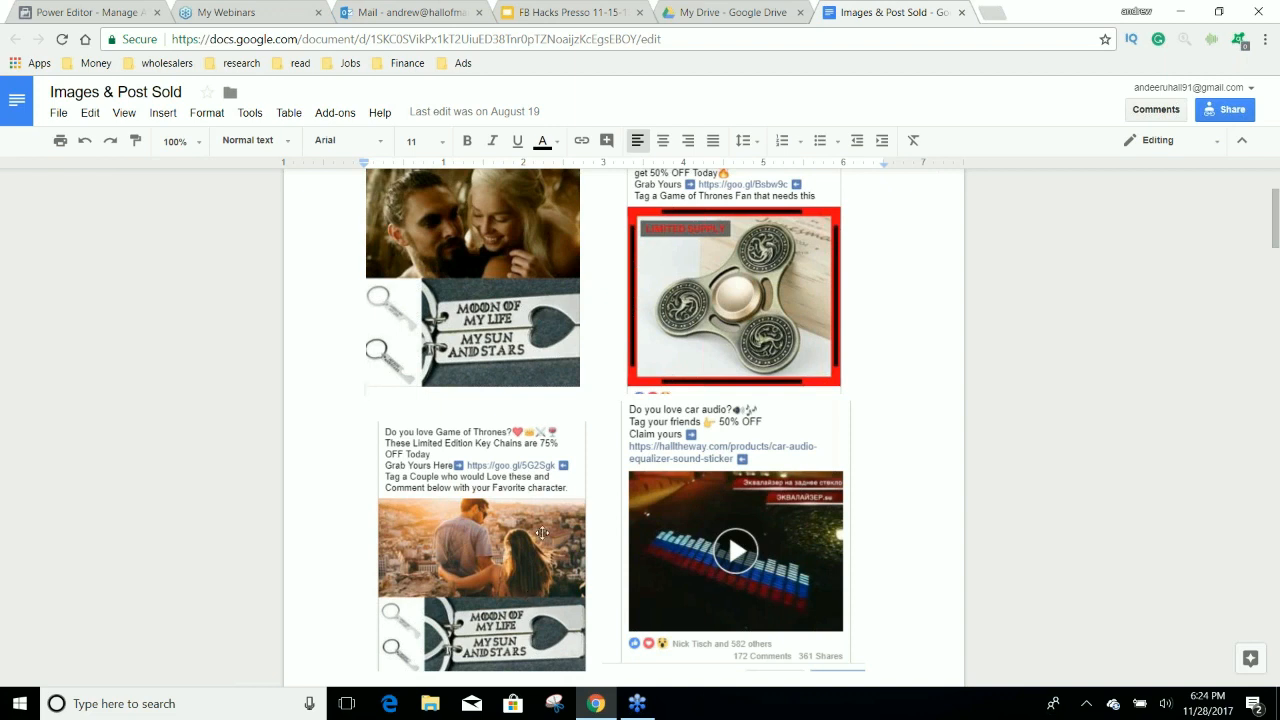
scroll(546, 517, "down", 2)
scroll(546, 517, "down", 3)
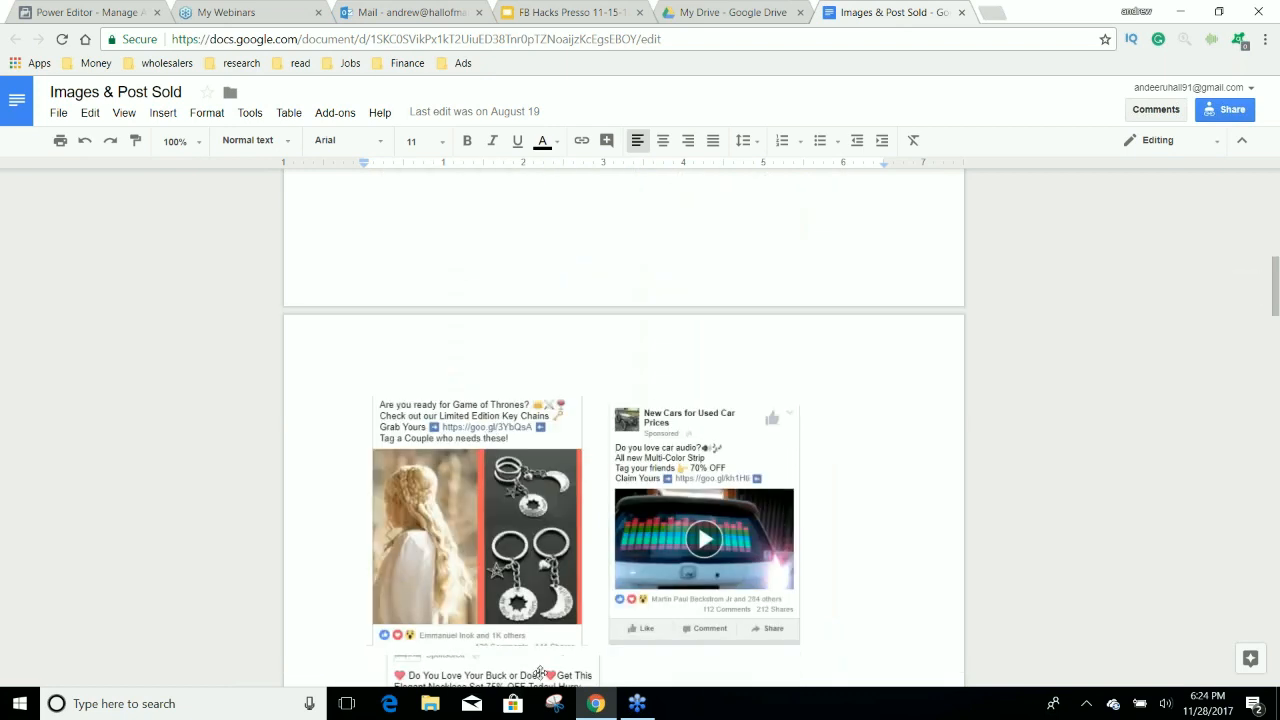
scroll(704, 525, "down", 3)
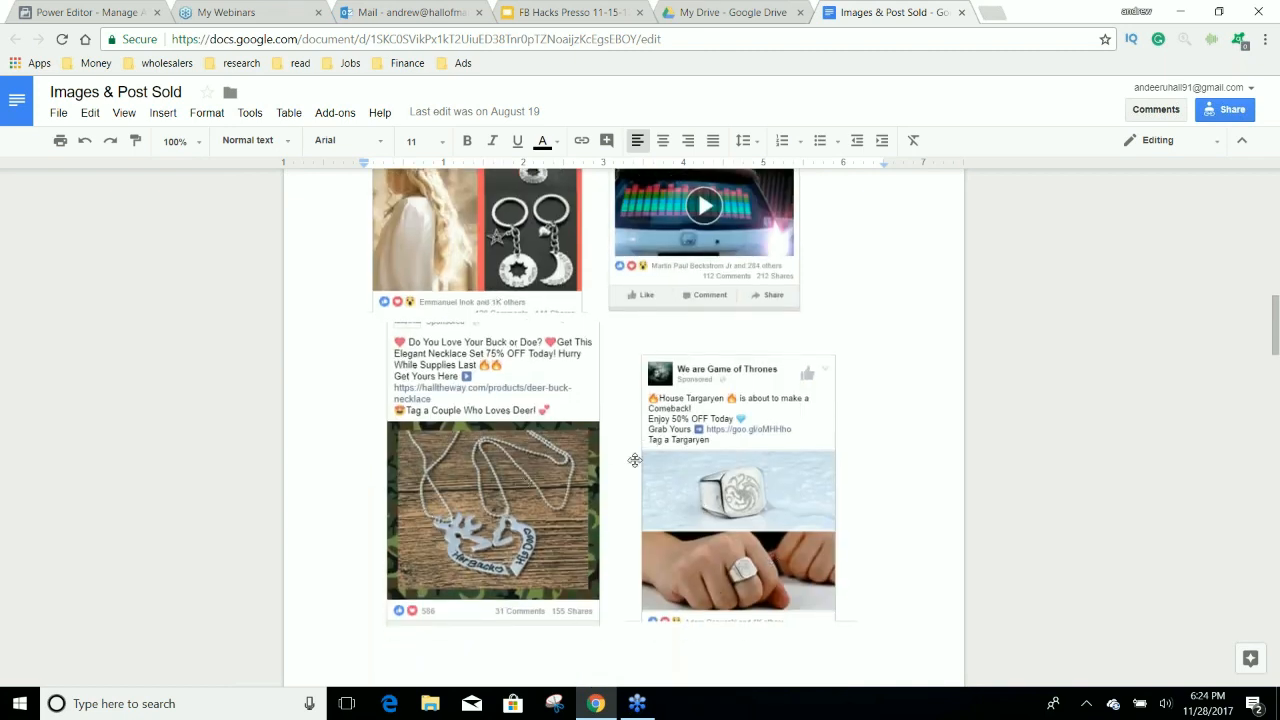
scroll(830, 421, "down", 1)
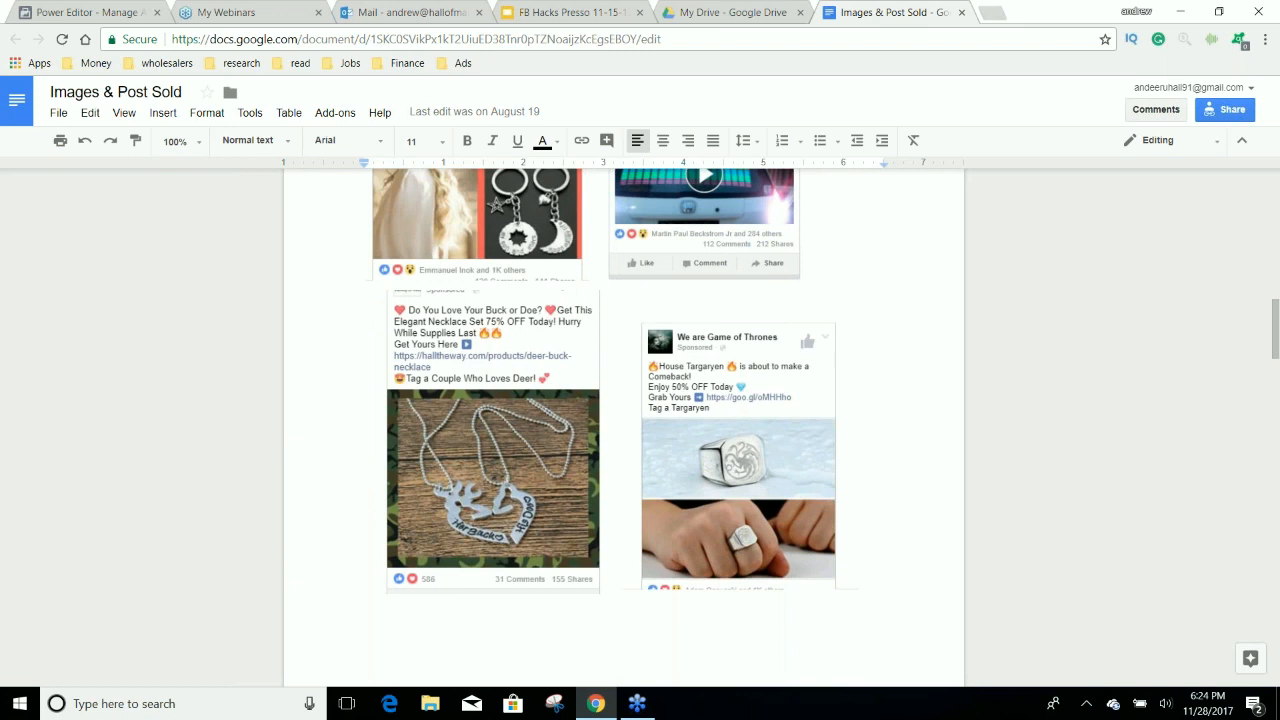
Look through the remaining ring, fidget spinner and necklace ad posts down to the final Game of Thrones necklace post.
scroll(757, 362, "down", 5)
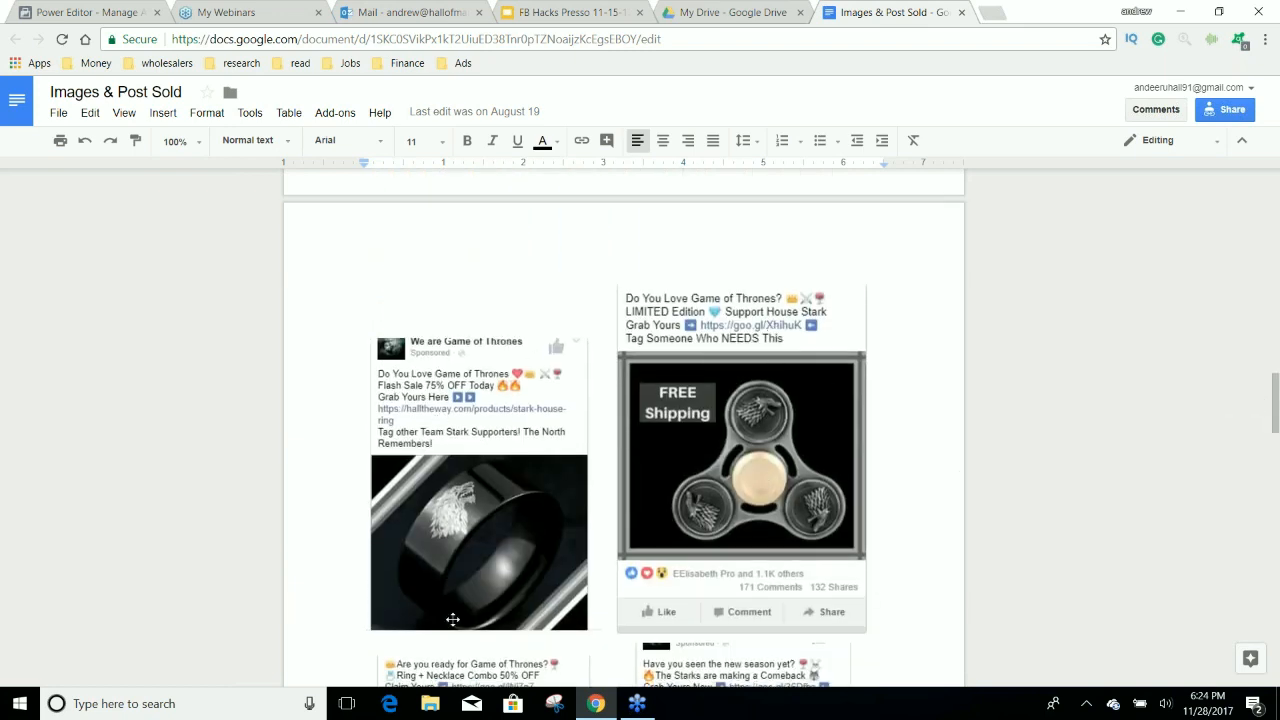
scroll(474, 420, "down", 3)
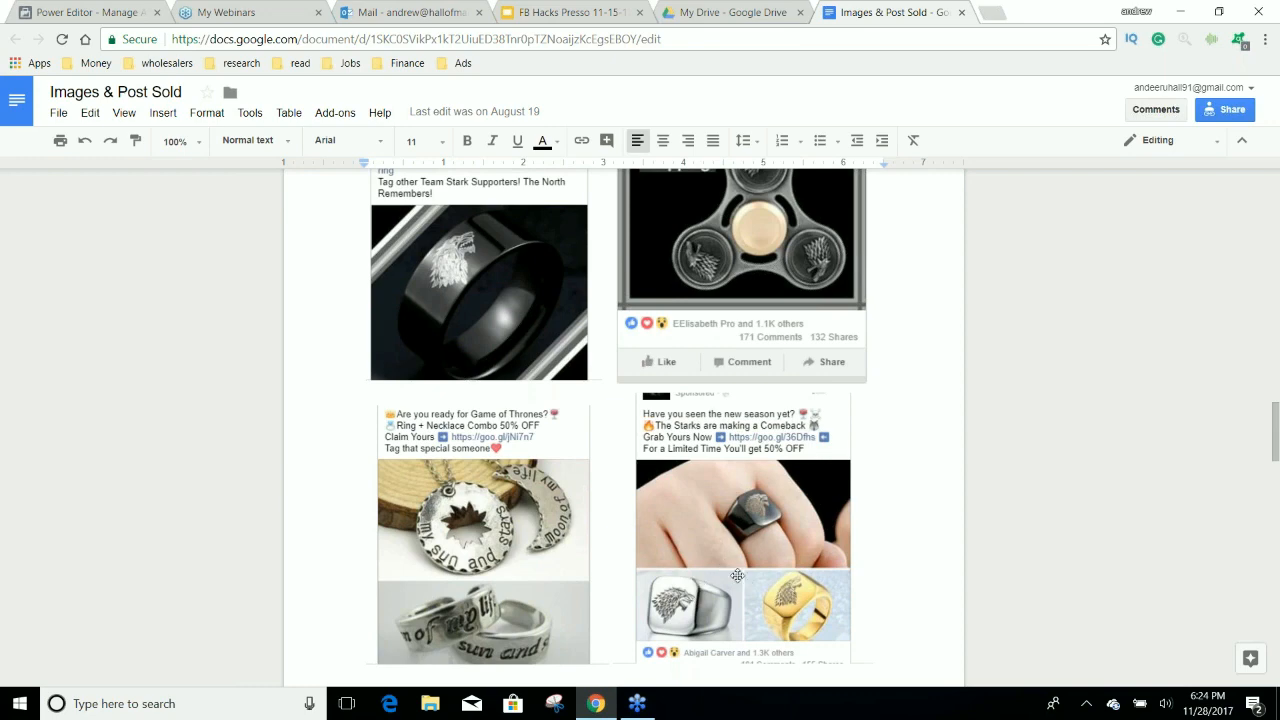
scroll(740, 575, "up", 10)
scroll(687, 594, "up", 5)
scroll(510, 556, "down", 6)
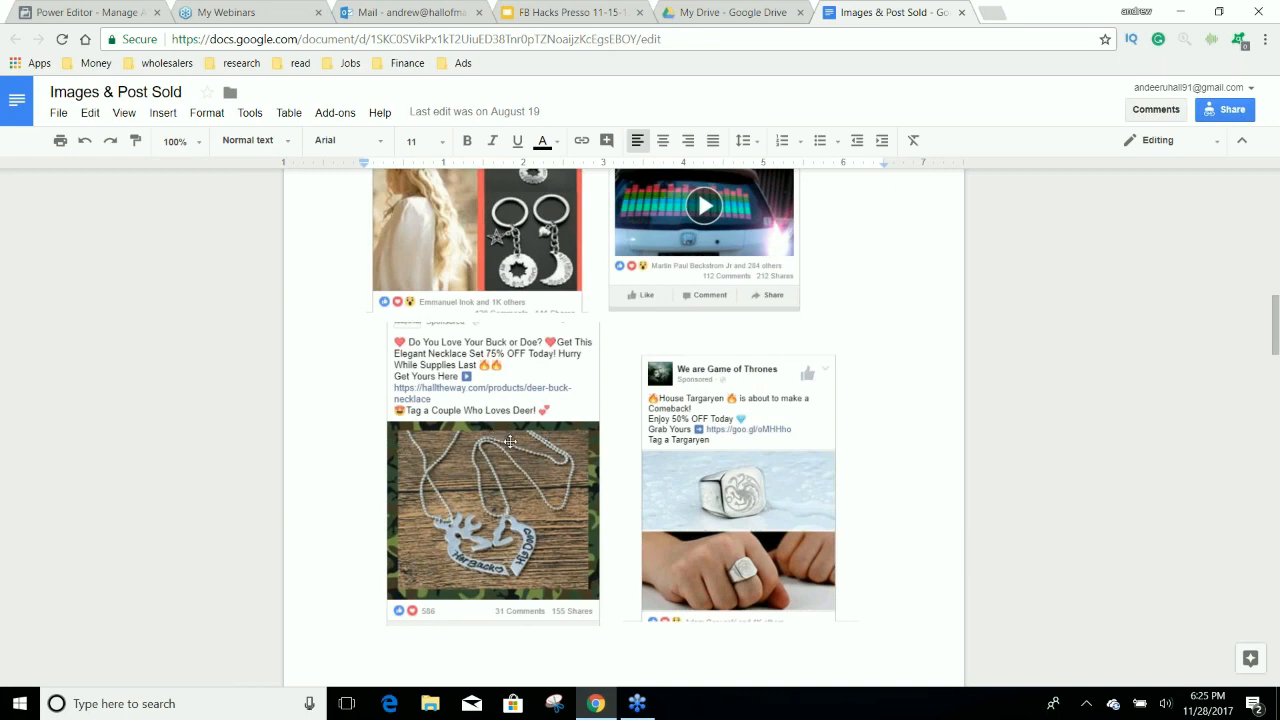
scroll(494, 435, "down", 1)
scroll(547, 452, "down", 15)
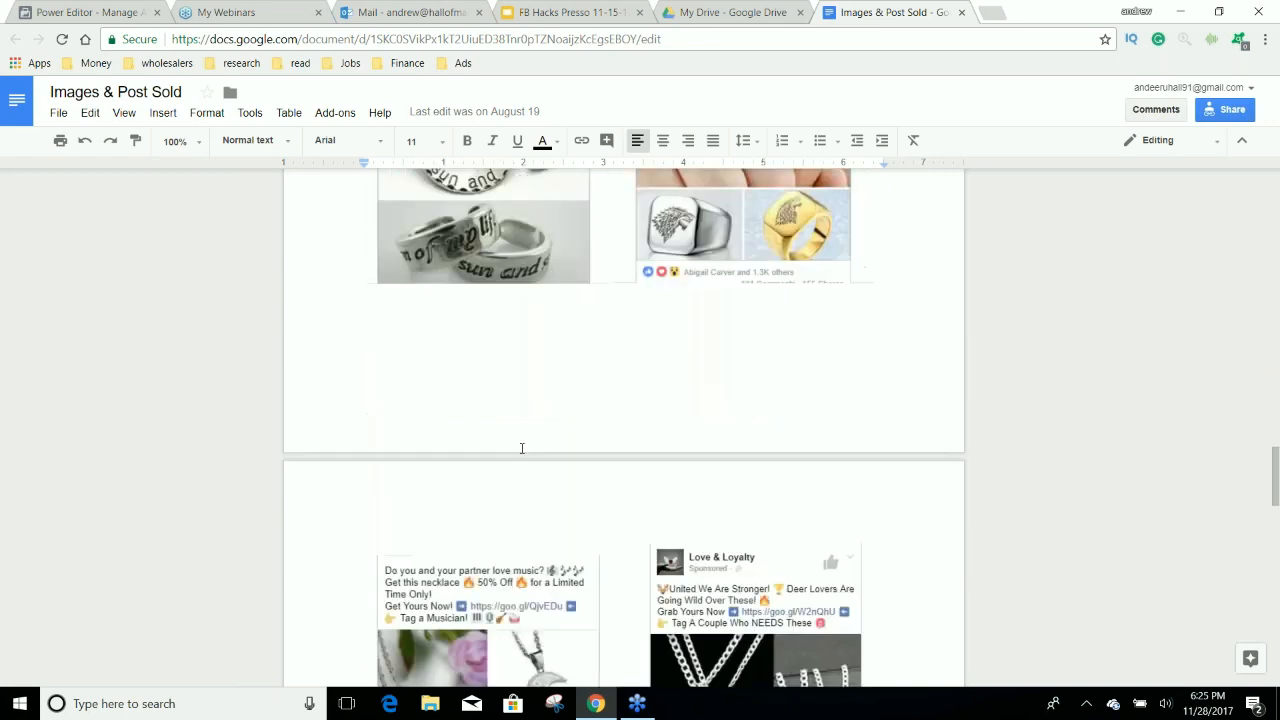
scroll(547, 452, "down", 1)
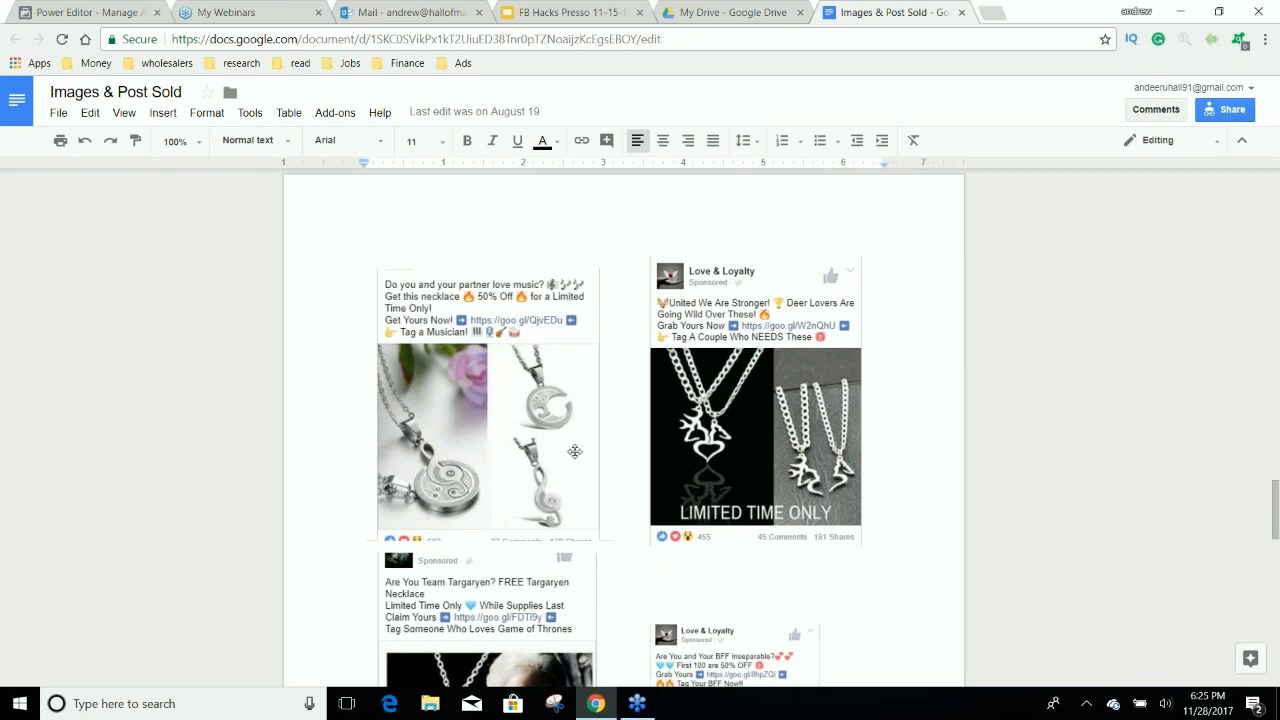
scroll(604, 429, "down", 1)
scroll(604, 429, "down", 10)
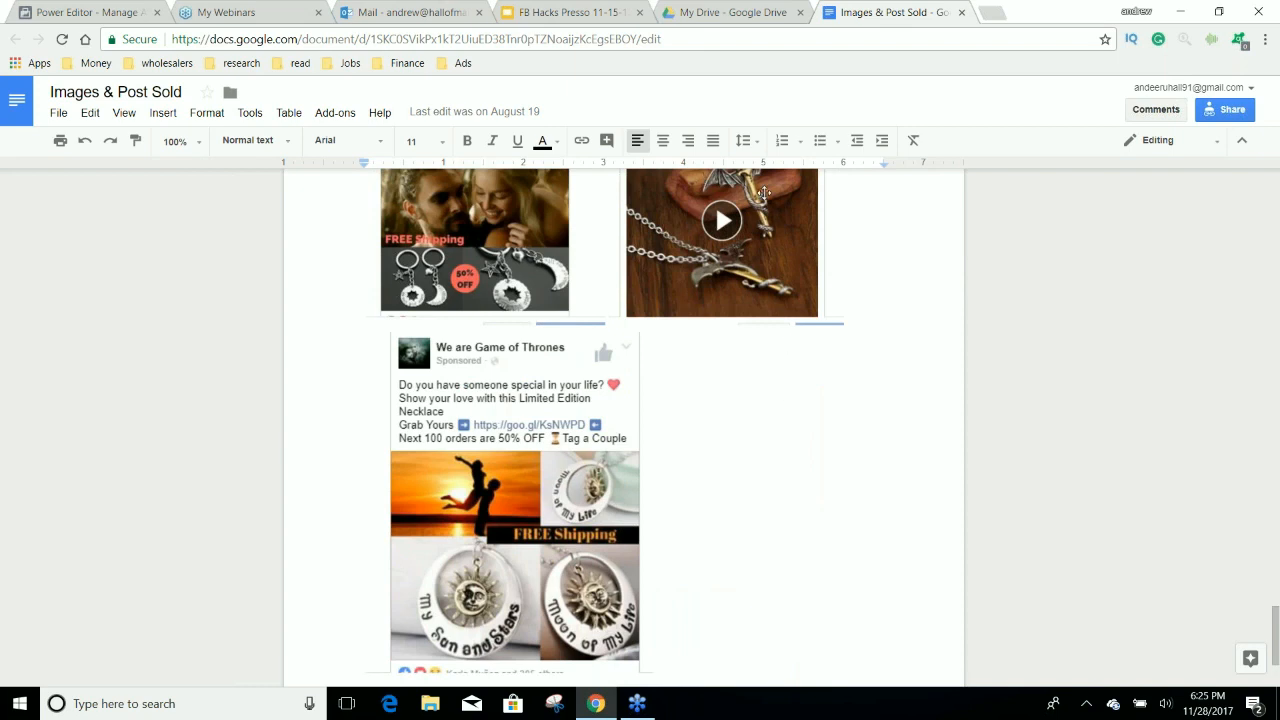
Switch to Power Editor and look over the campaign list and the ads list.
left_click(124, 10)
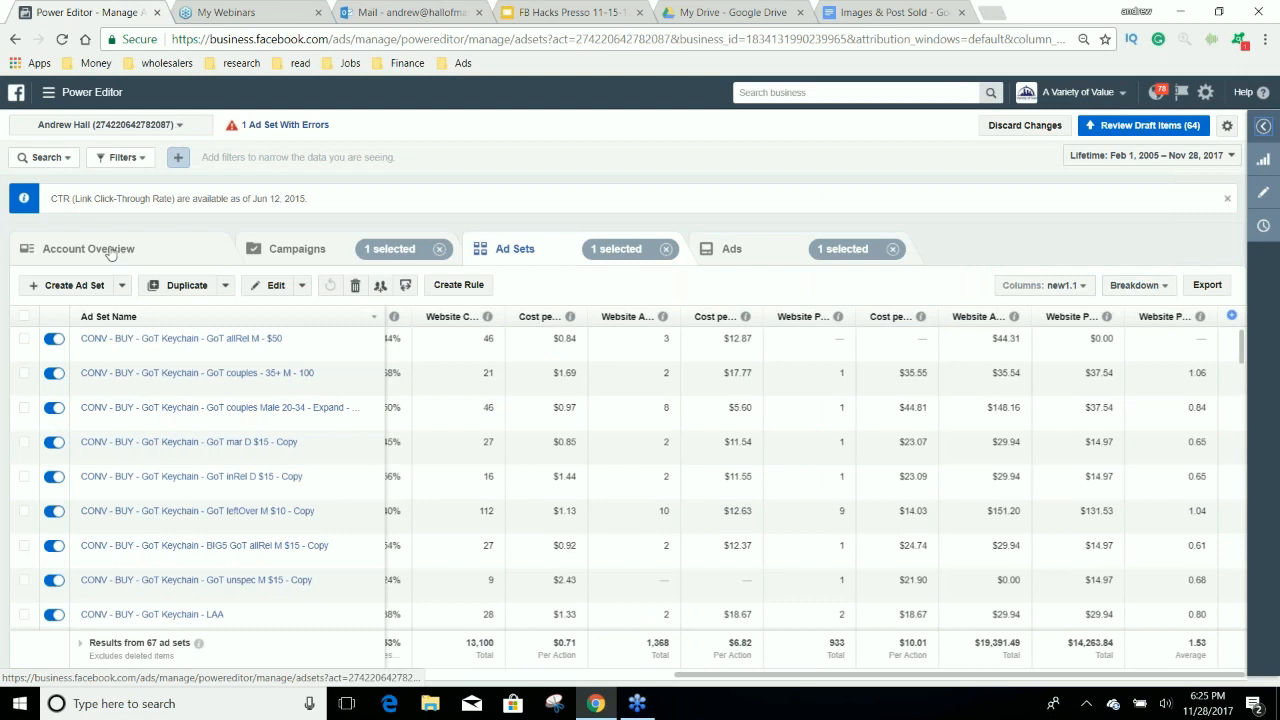
left_click(294, 240)
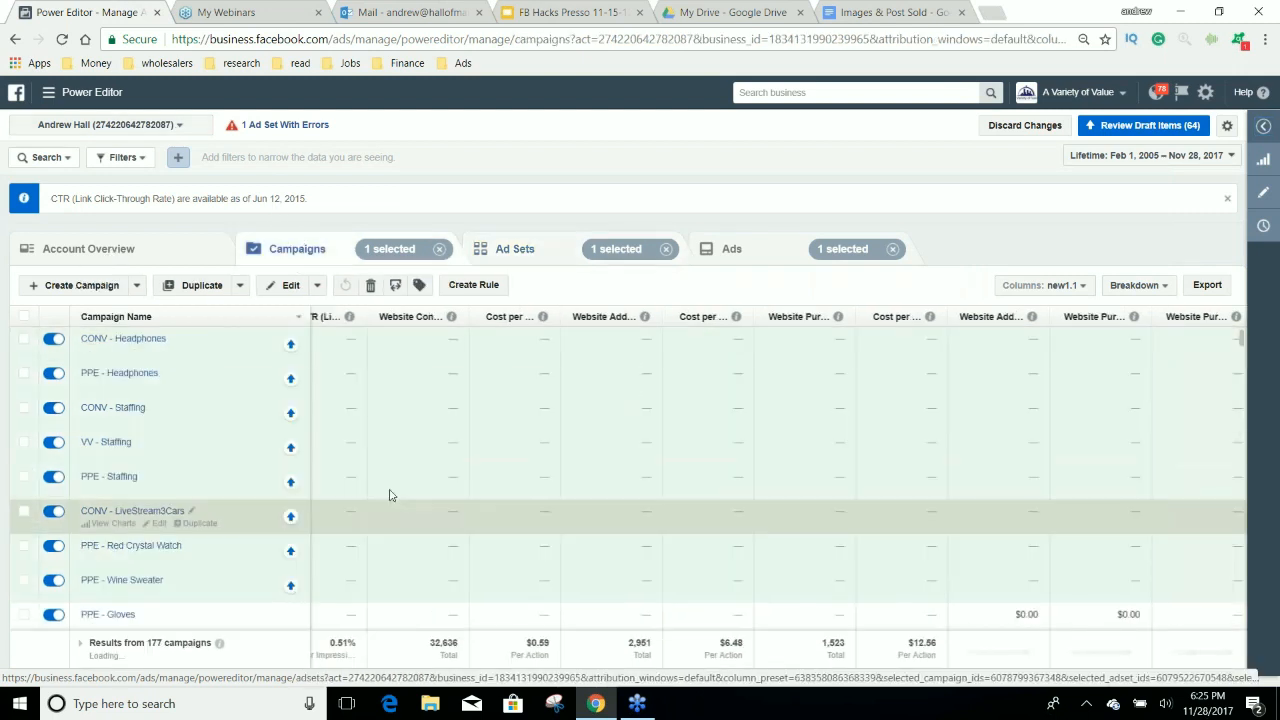
scroll(390, 360, "down", 1)
scroll(222, 405, "down", 1)
scroll(220, 410, "up", 2)
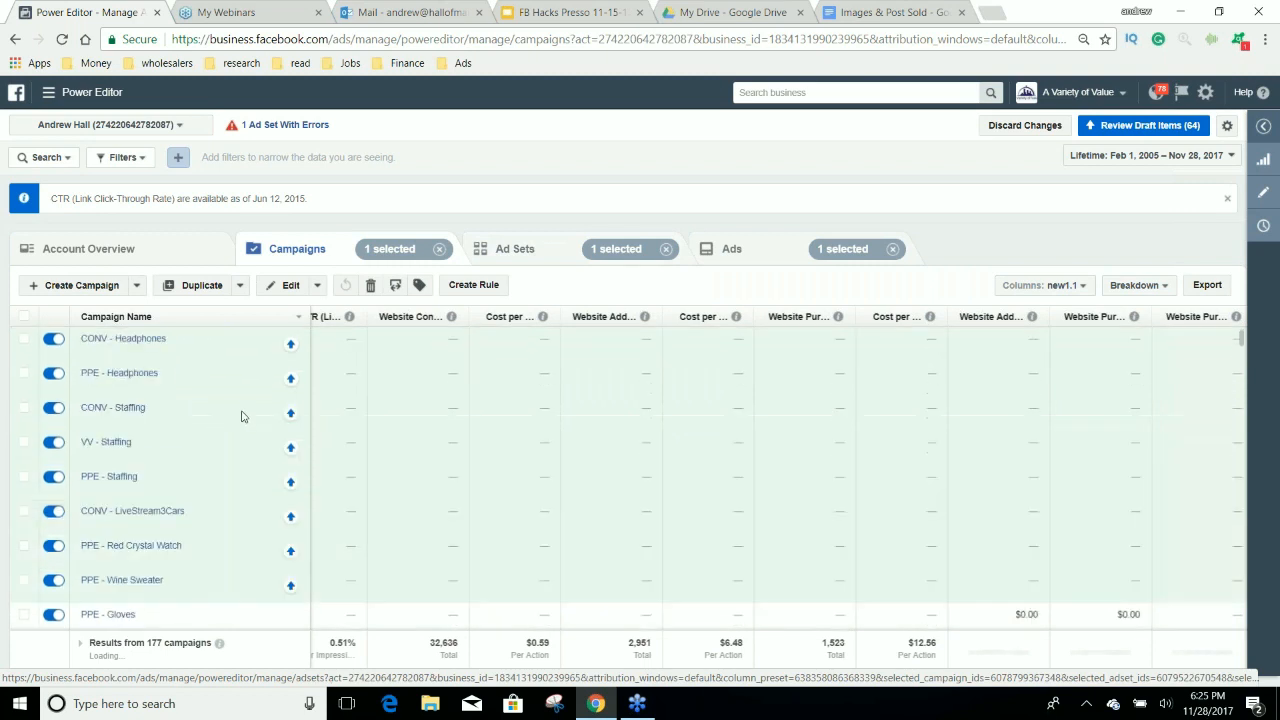
left_click(728, 250)
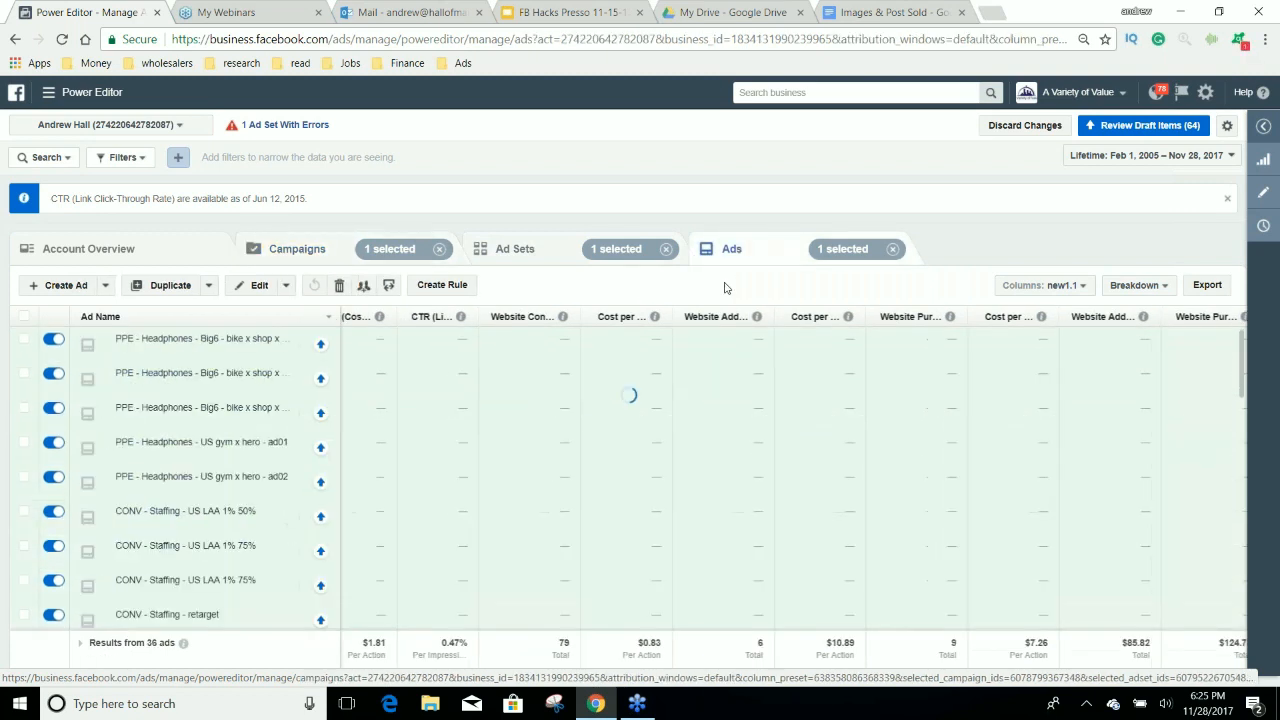
left_click(297, 249)
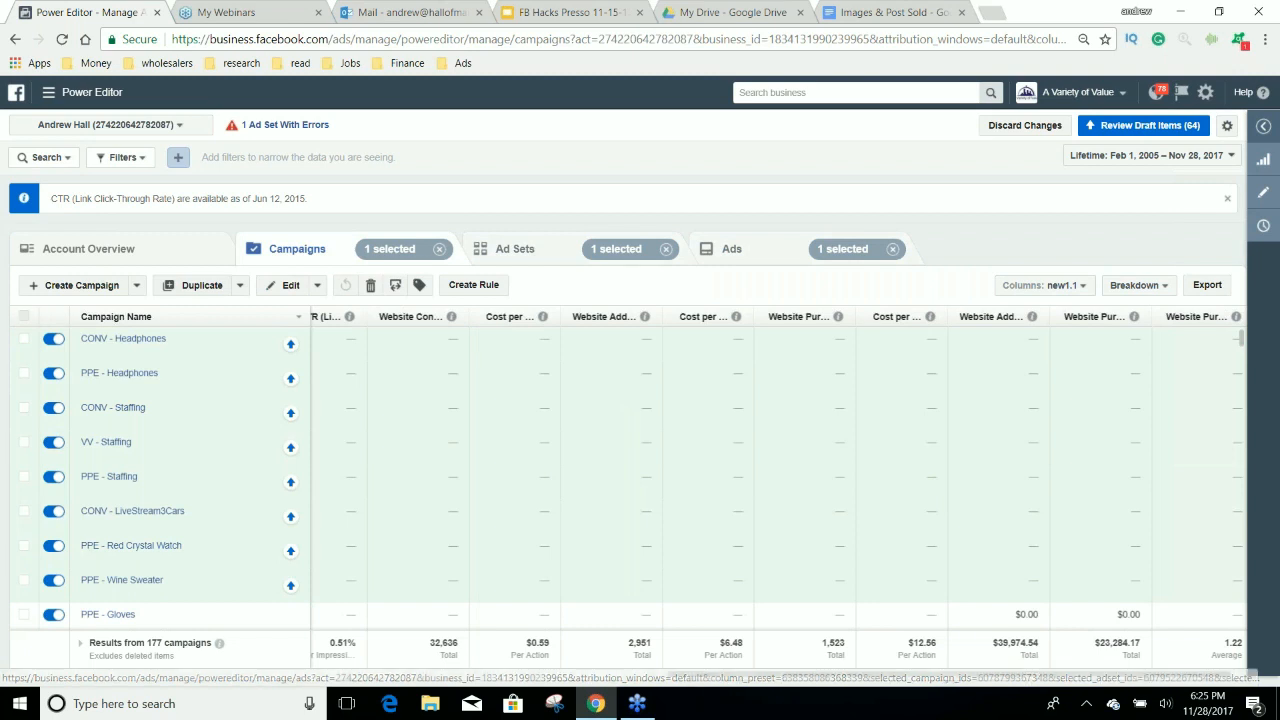
Clear the campaign and ad selections and show the ad sets of all campaigns.
left_click(24, 316)
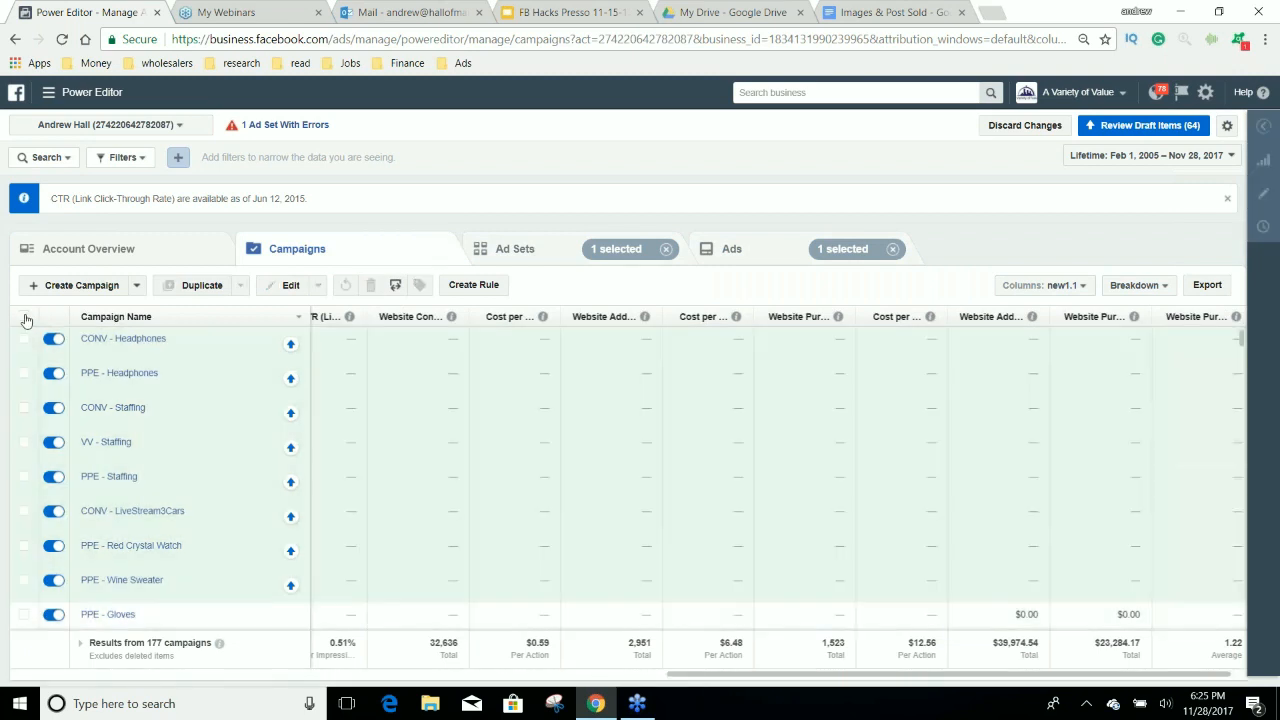
left_click(757, 252)
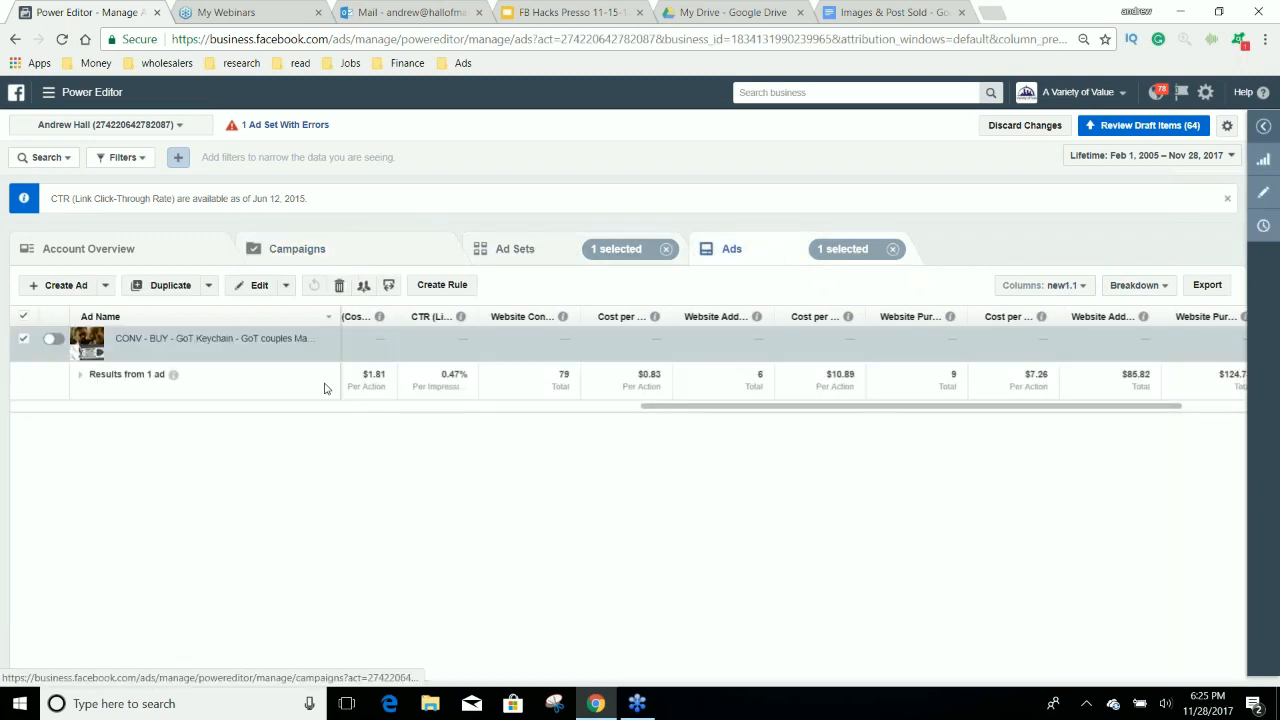
left_click(24, 338)
left_click(515, 249)
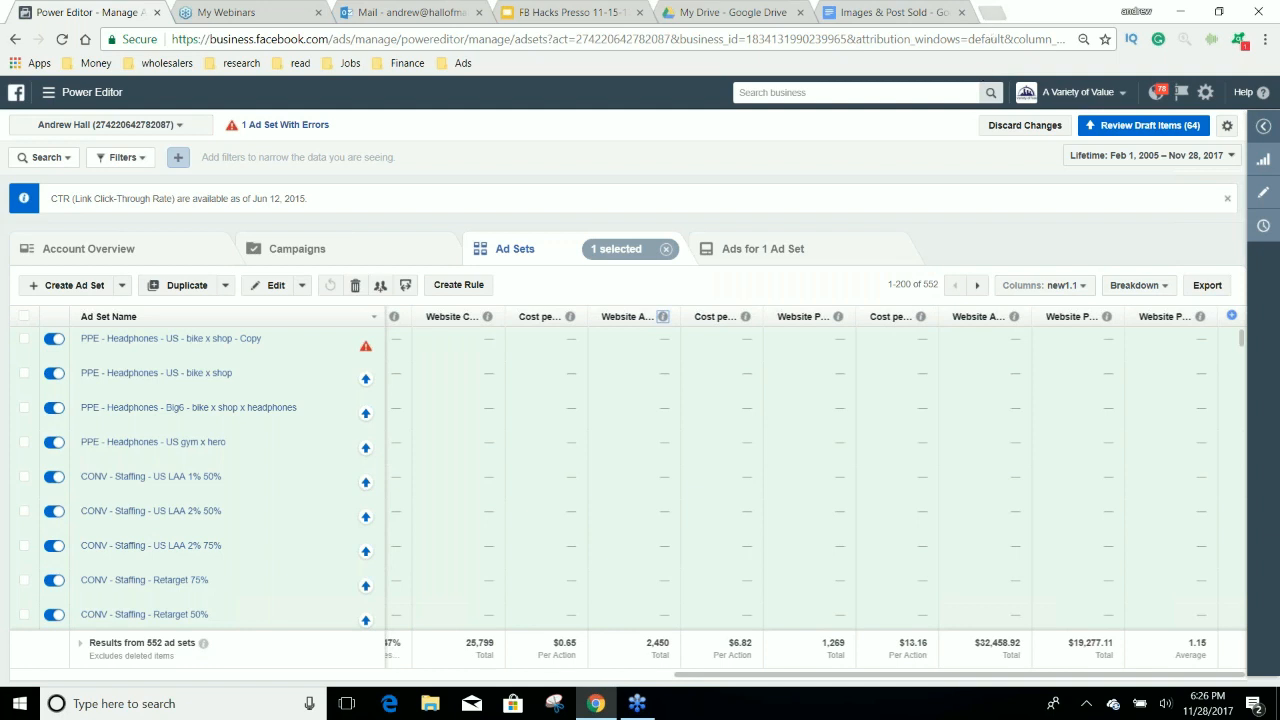
Open the AliExpress website in a new browser tab.
left_click(995, 14)
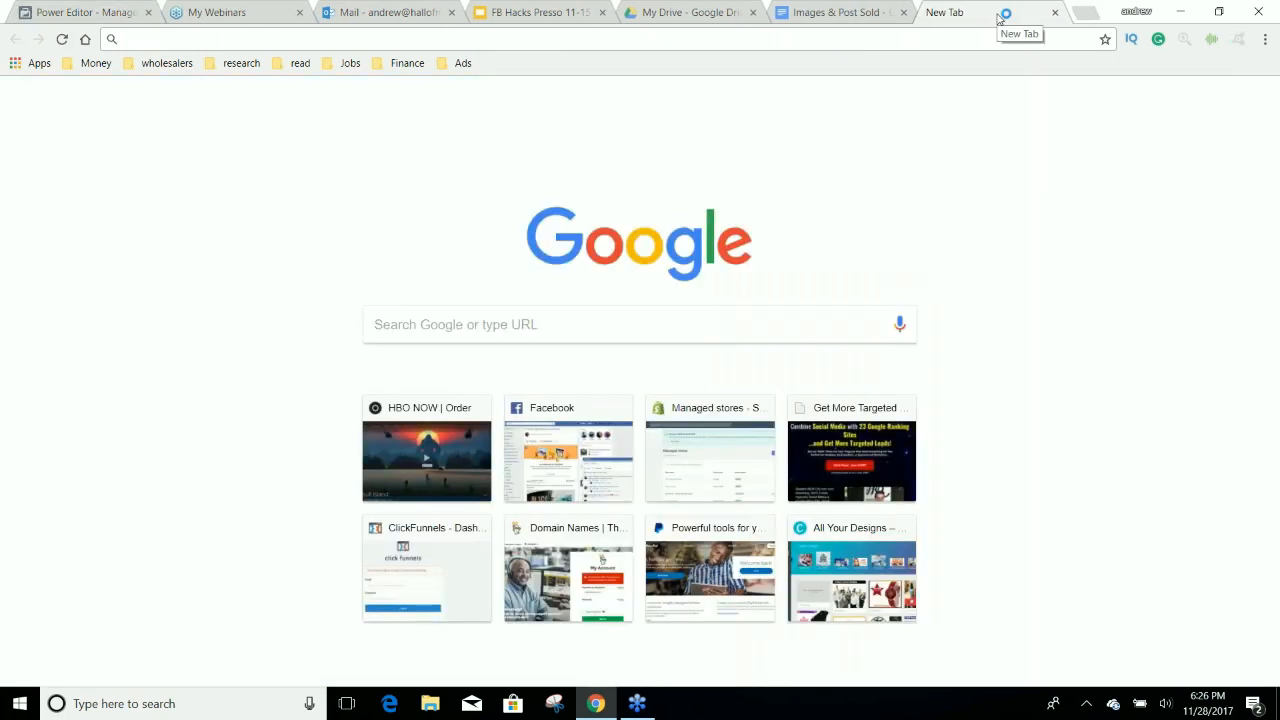
type("dash")
key("BackSpace")
key("BackSpace")
key("BackSpace")
key("BackSpace")
type("aliexpress.com")
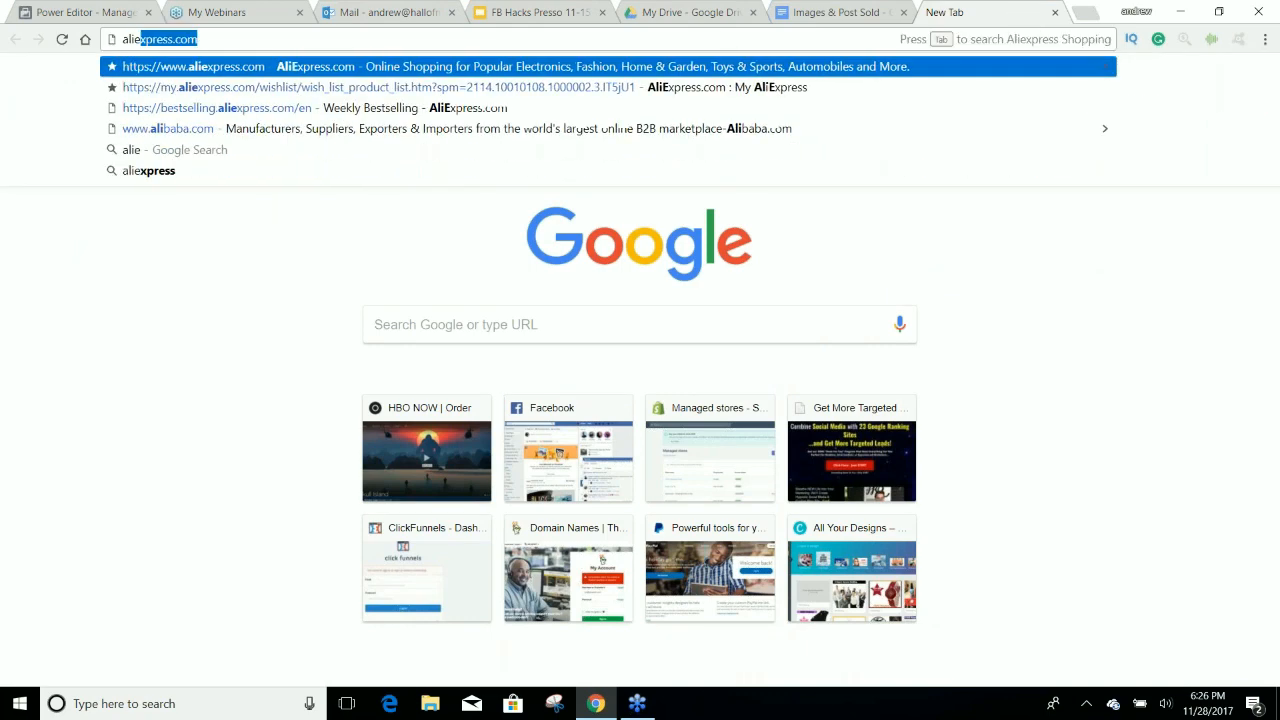
key("Return")
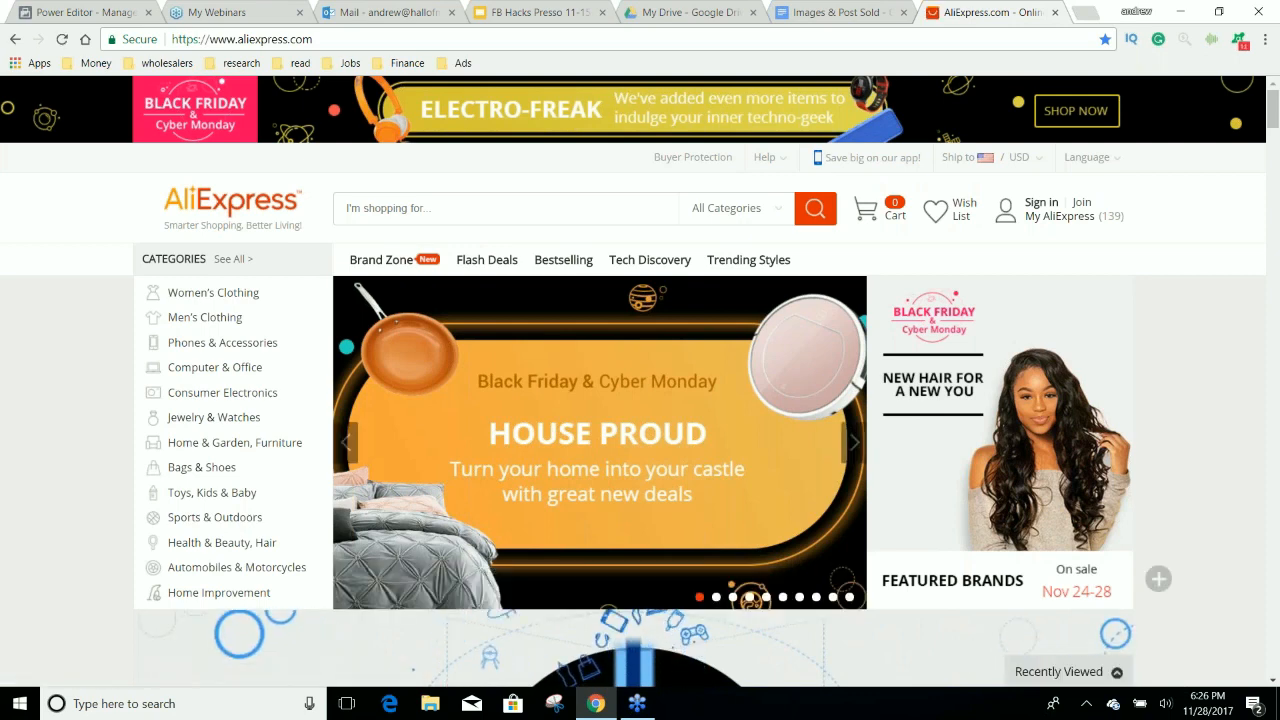
Search AliExpress for dash cams and look through the products and prices found.
type("dash cams")
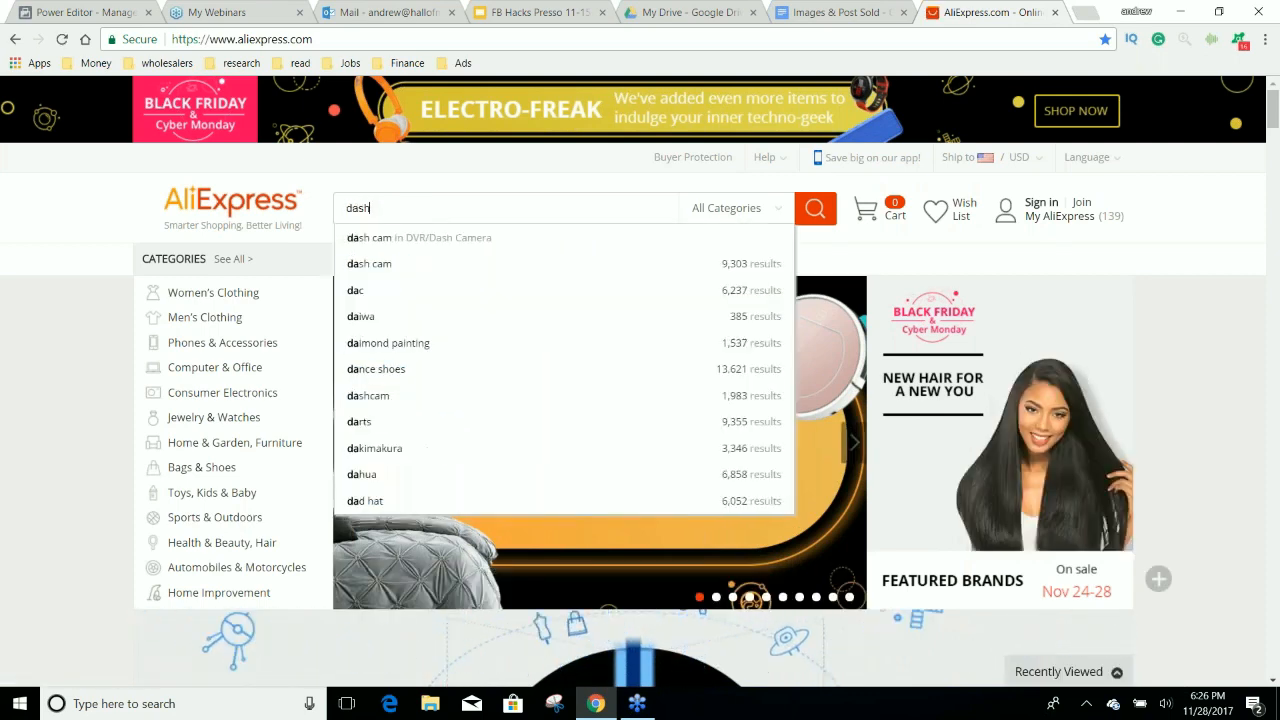
key("Return")
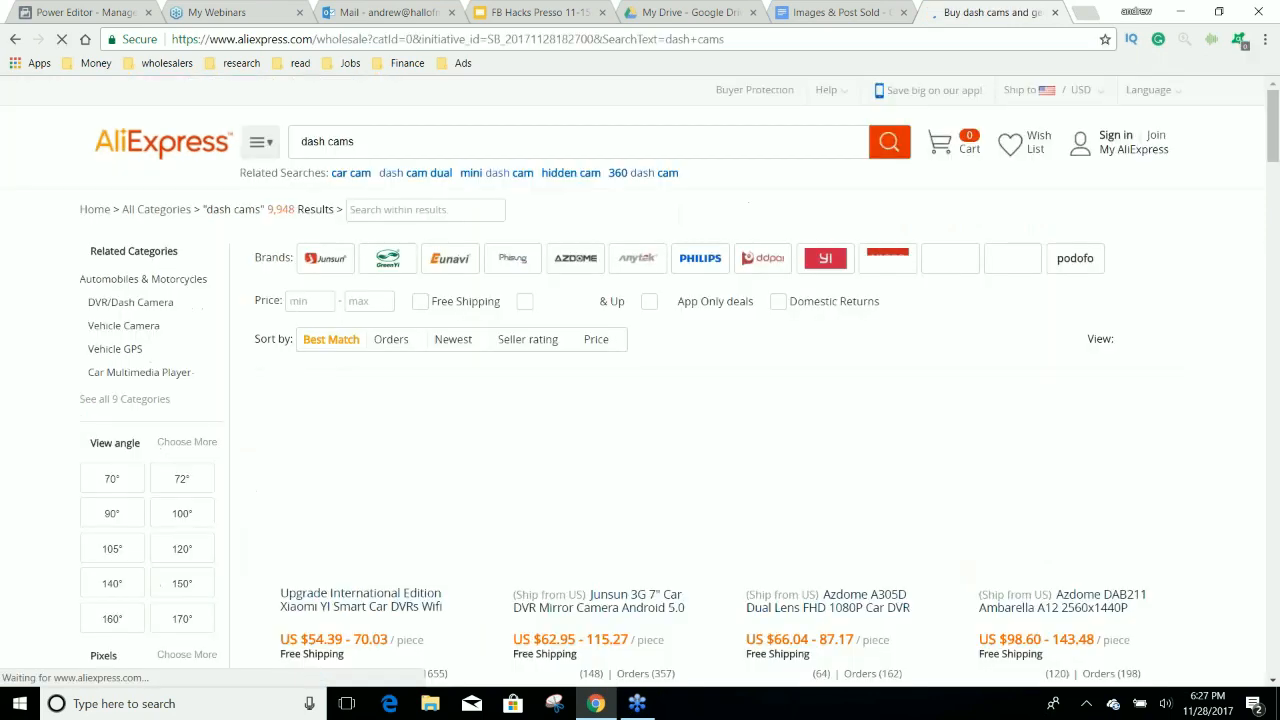
scroll(840, 420, "down", 1)
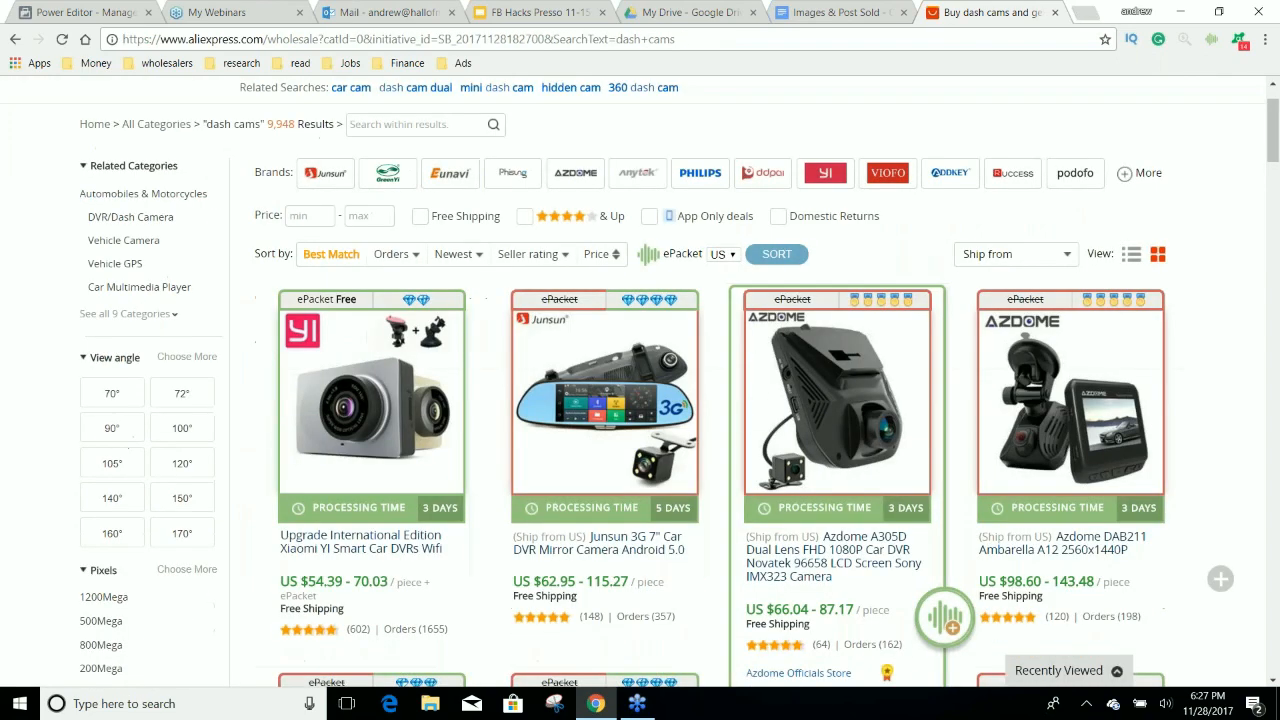
scroll(800, 410, "down", 1)
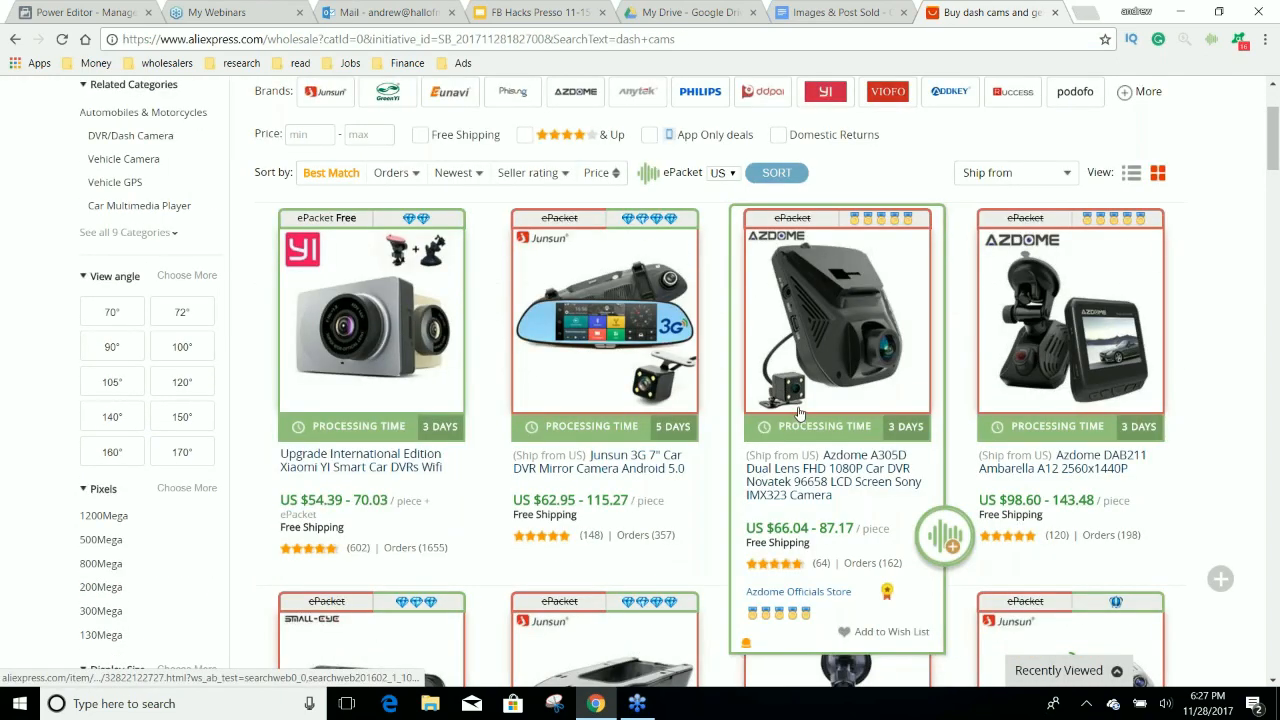
scroll(799, 413, "down", 1)
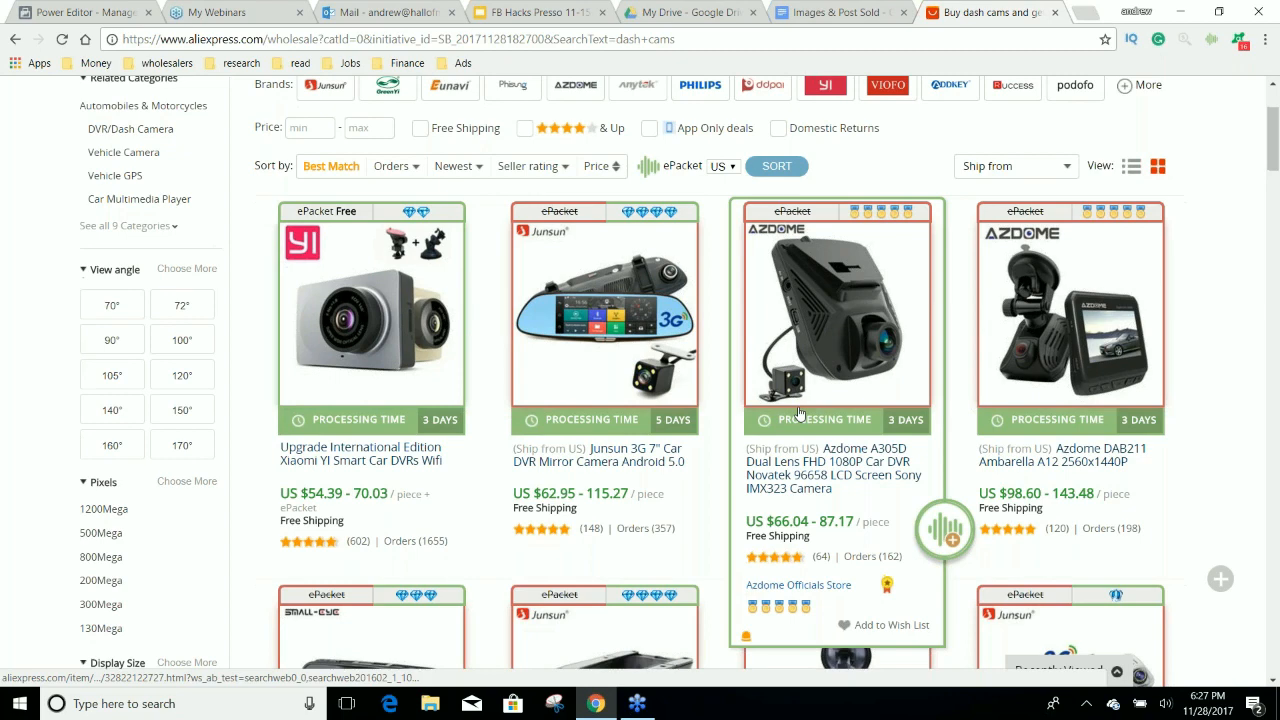
scroll(799, 413, "down", 2)
scroll(799, 420, "down", 1)
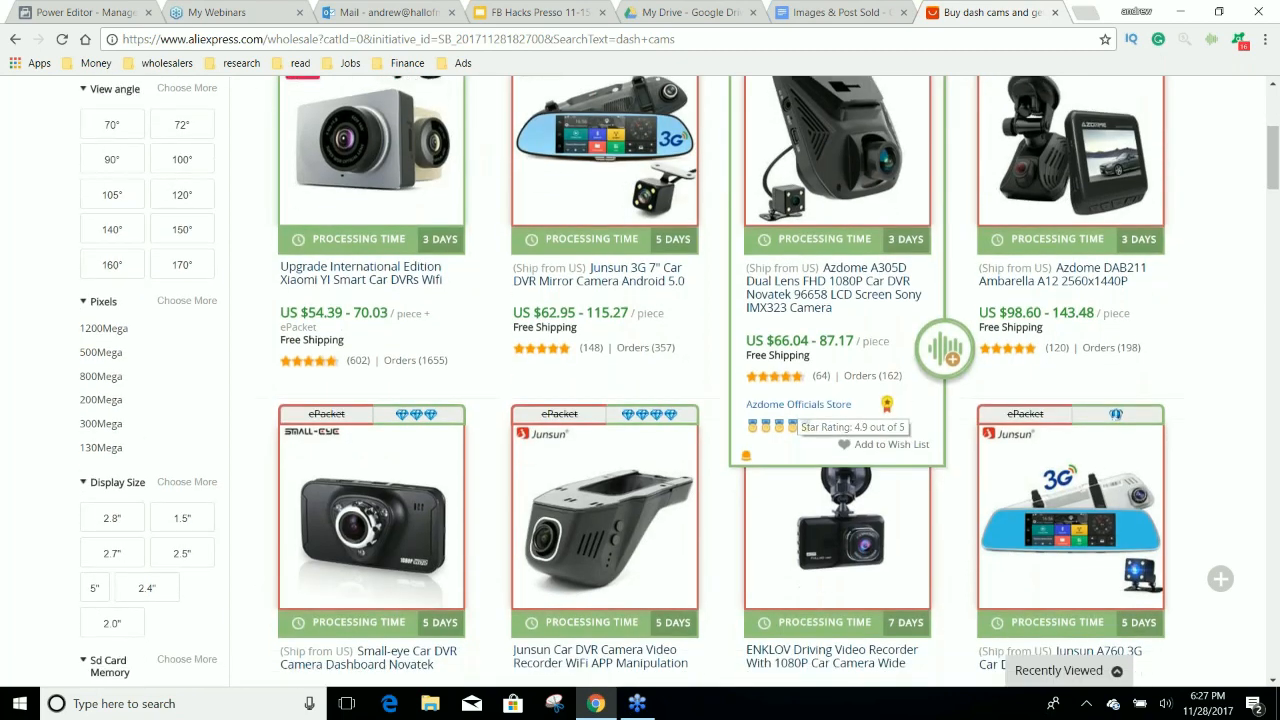
scroll(799, 420, "down", 2)
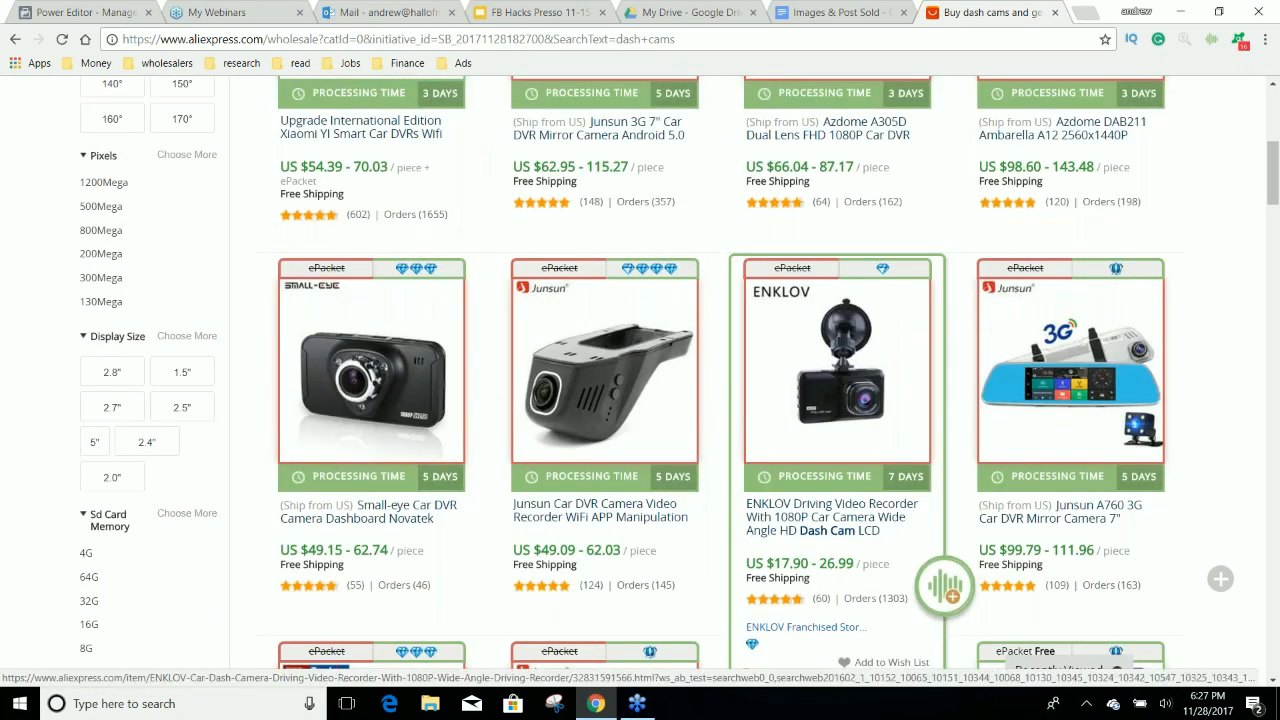
scroll(799, 420, "down", 1)
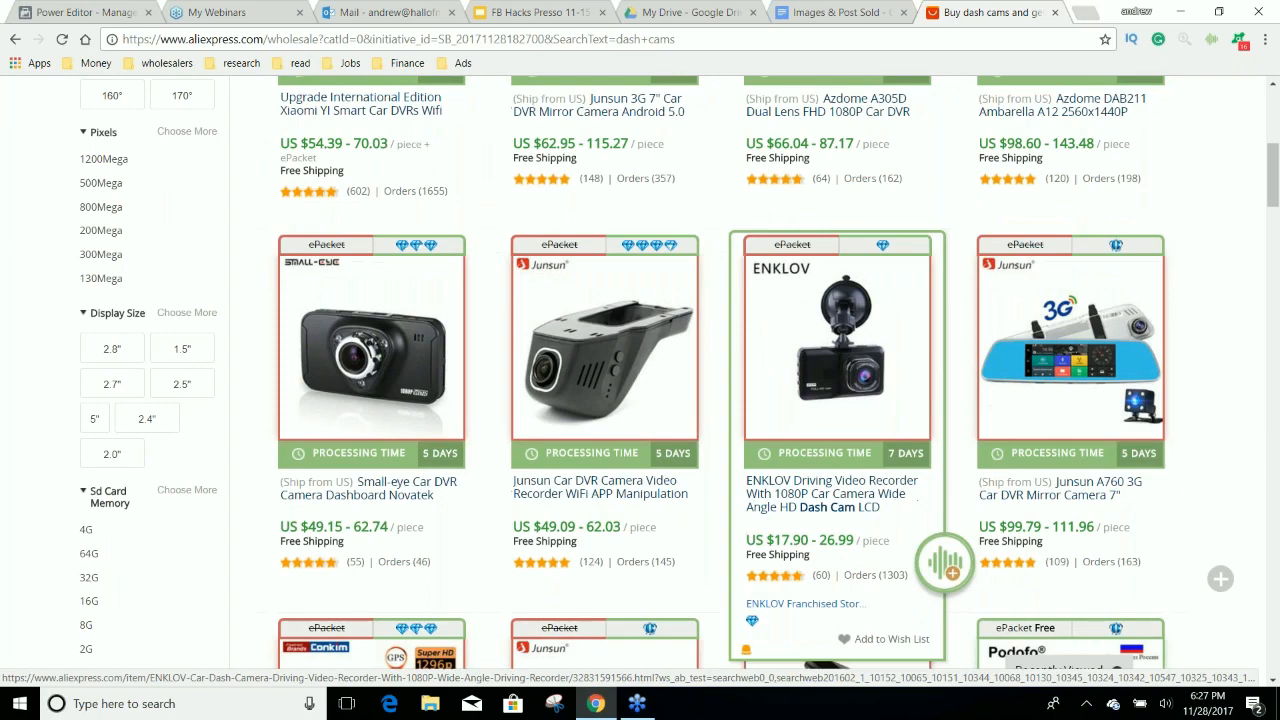
scroll(799, 420, "down", 3)
scroll(408, 340, "up", 8)
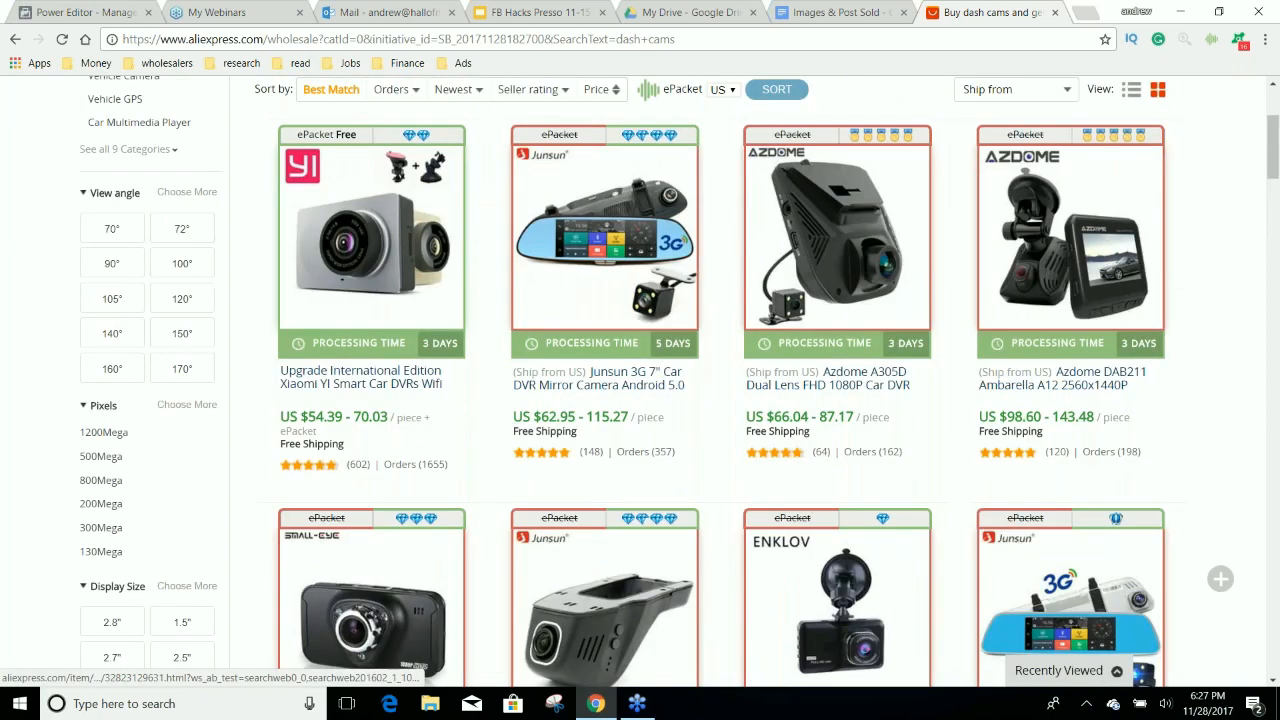
Sort the dash cams by orders, limit the maximum price to 25 and view the best-selling products.
left_click(395, 339)
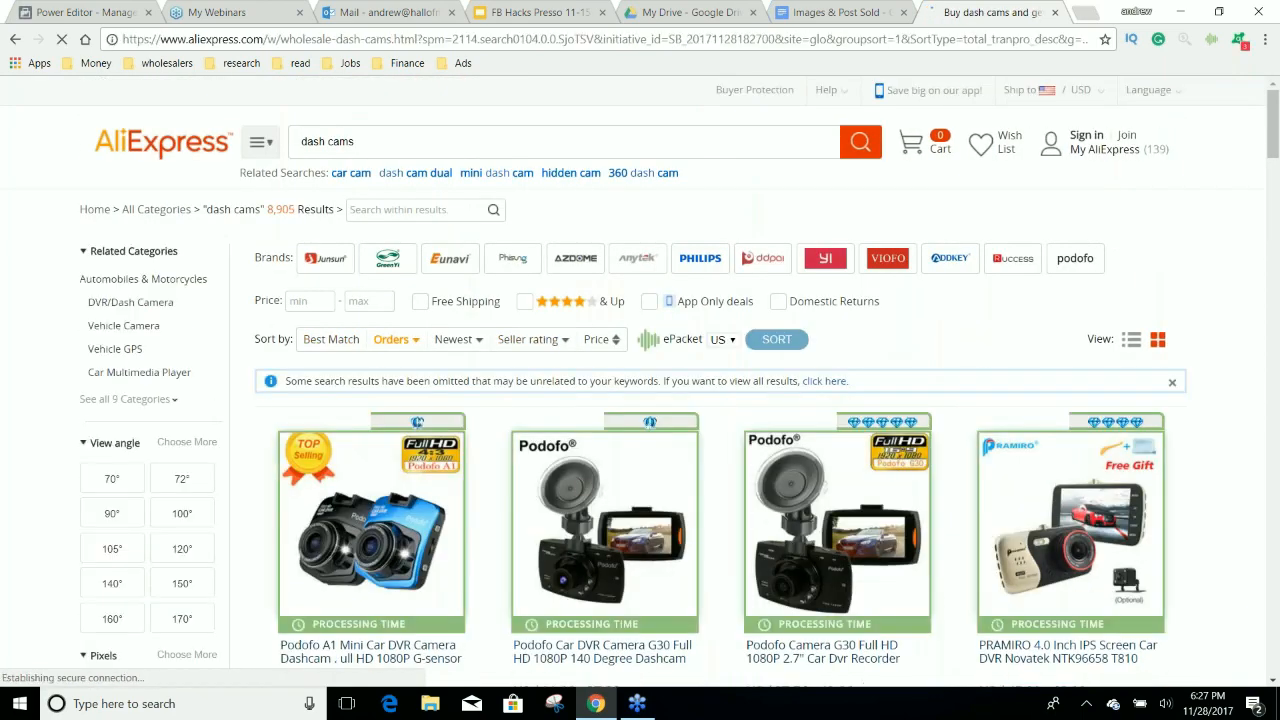
left_click(373, 302)
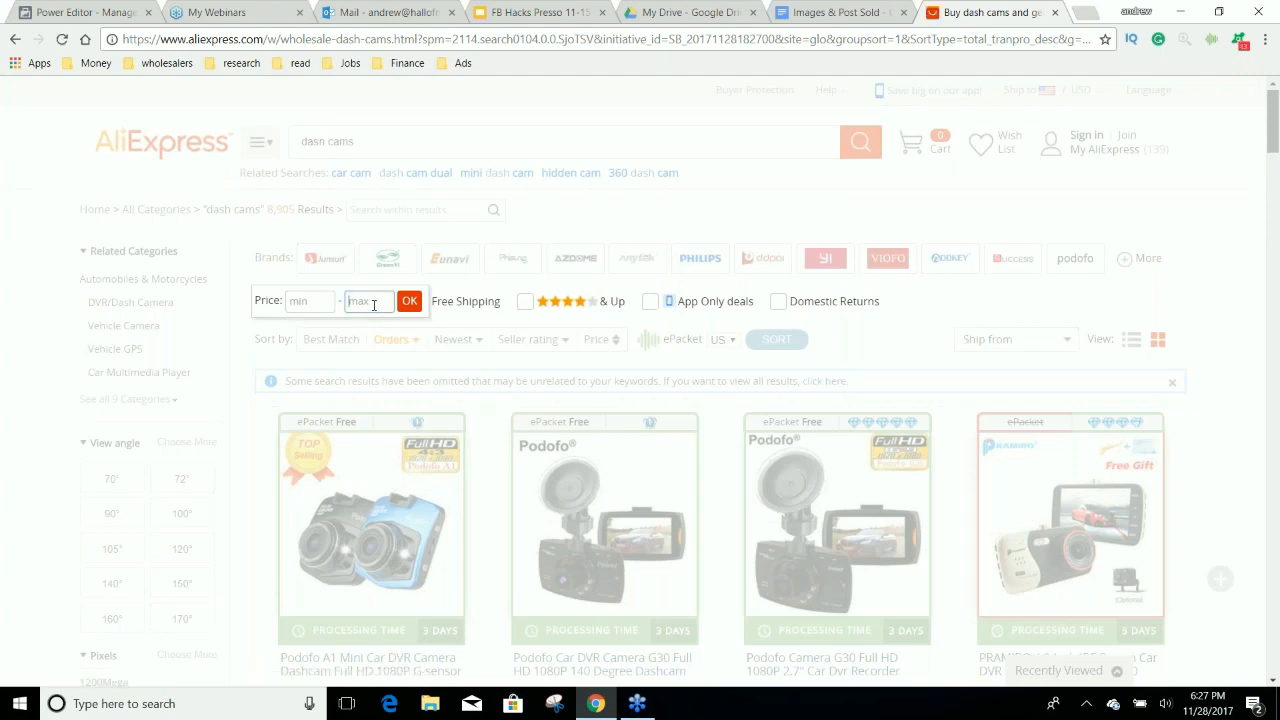
type("25")
left_click(412, 305)
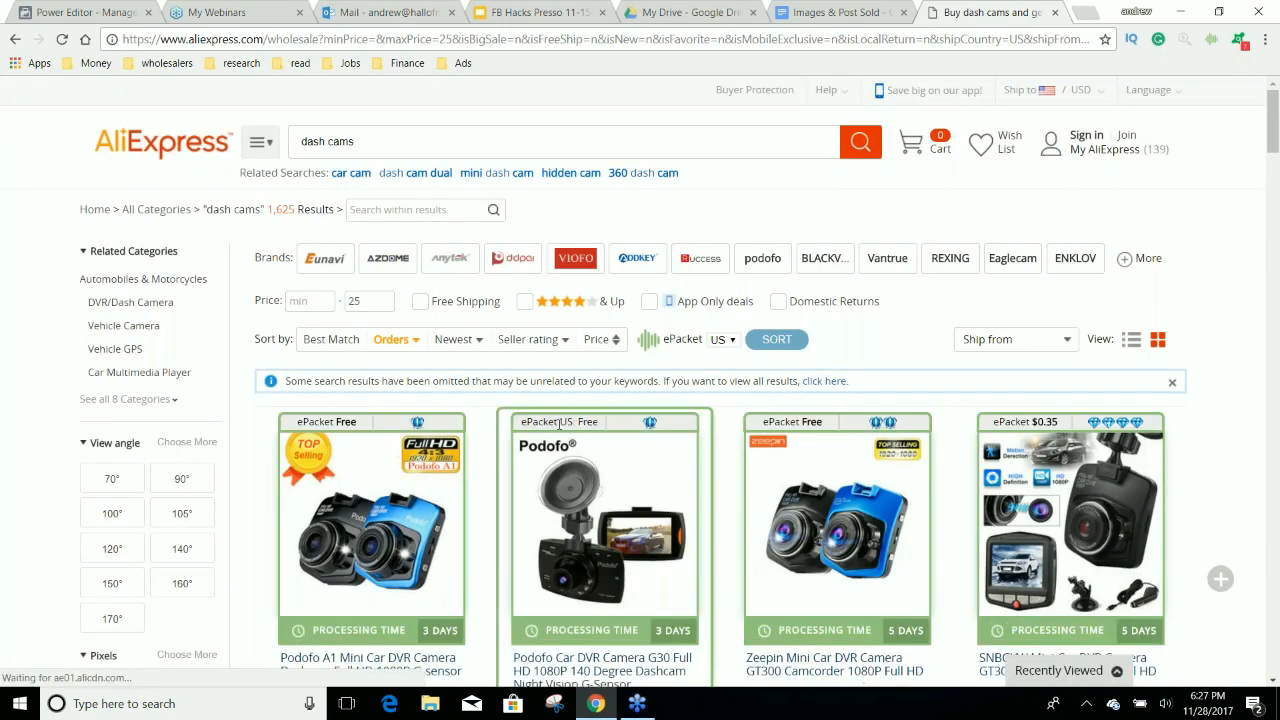
scroll(559, 424, "down", 1)
scroll(559, 424, "down", 3)
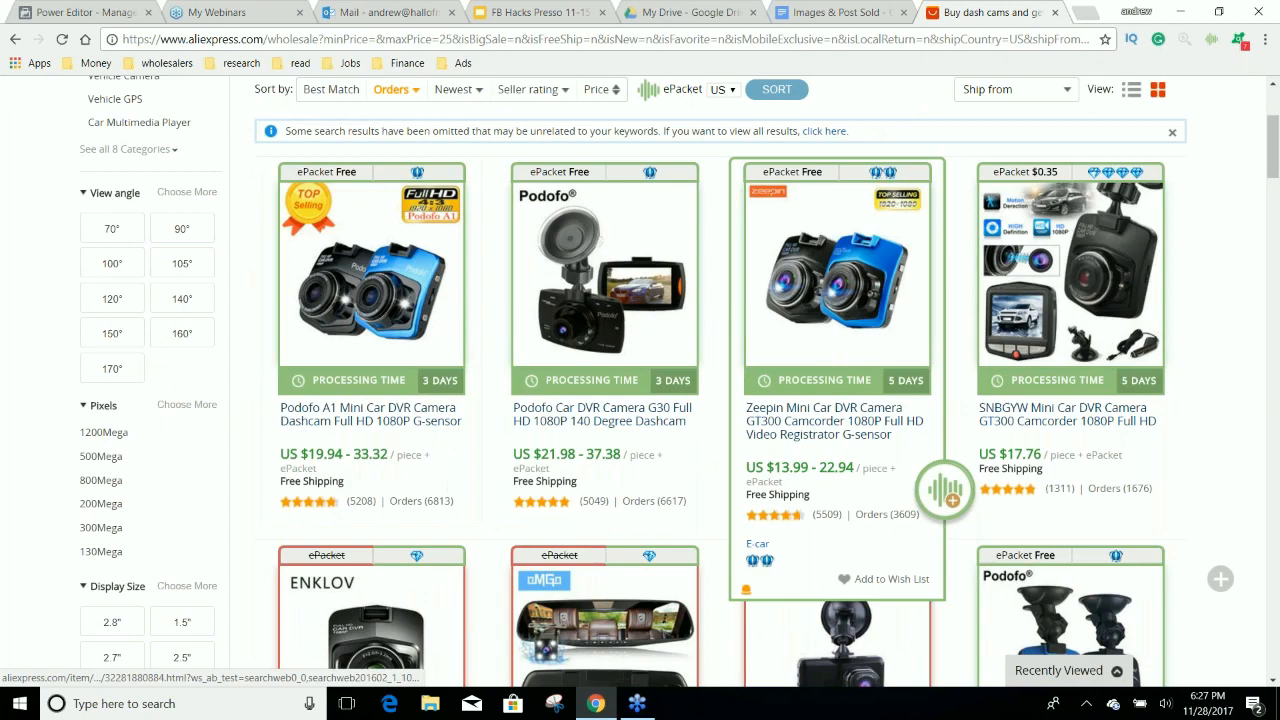
Lower the maximum price of the dash cam search results to 15.
scroll(835, 415, "down", 4)
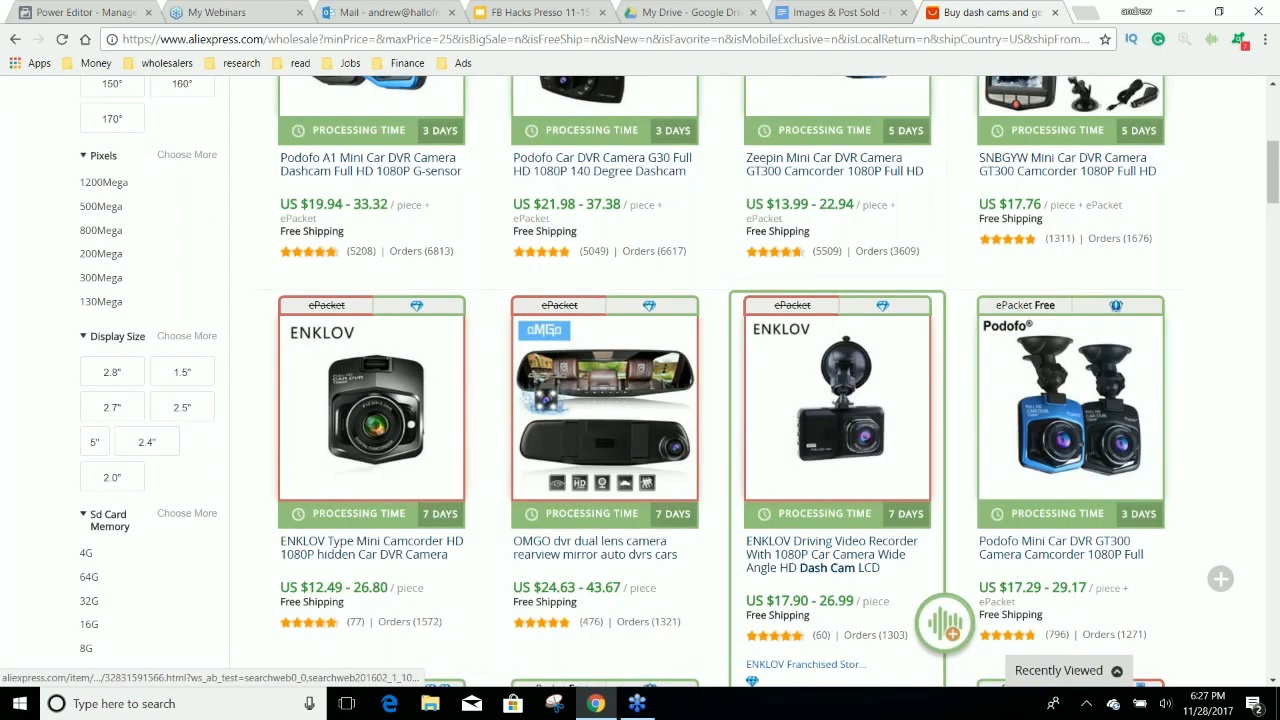
scroll(835, 415, "up", 7)
double_click(352, 301)
key("BackSpace")
type("15")
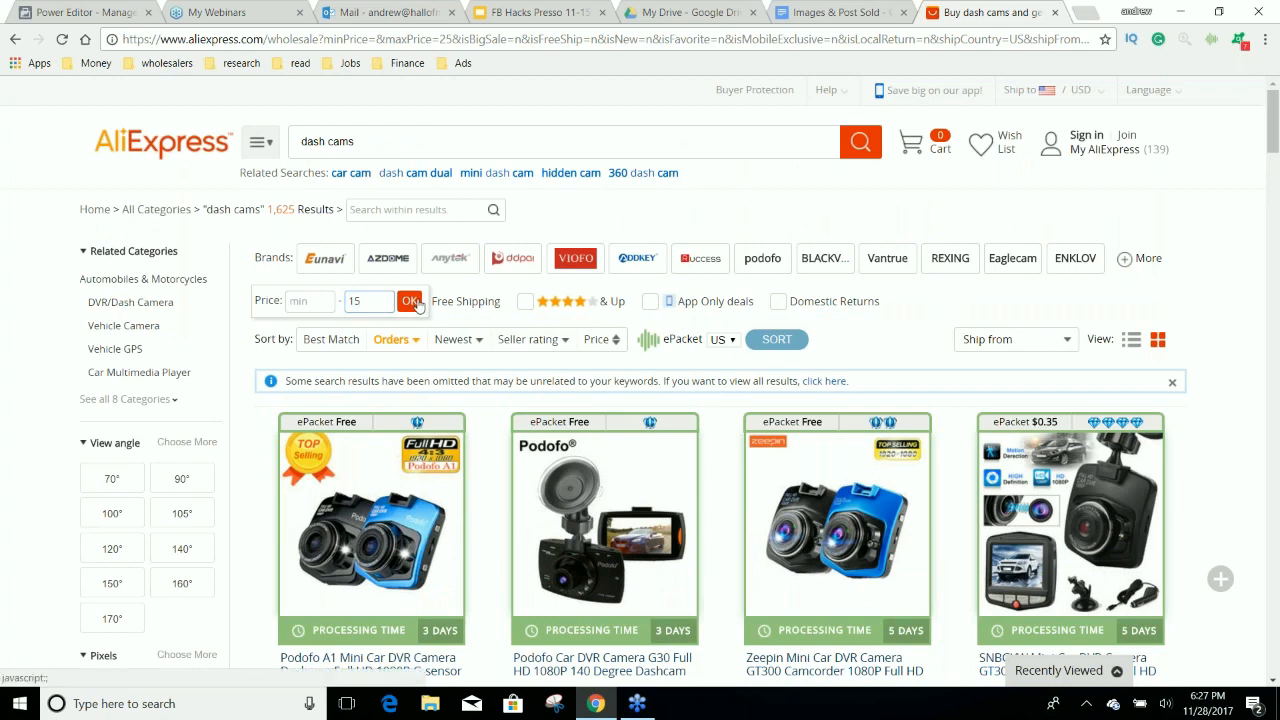
left_click(410, 301)
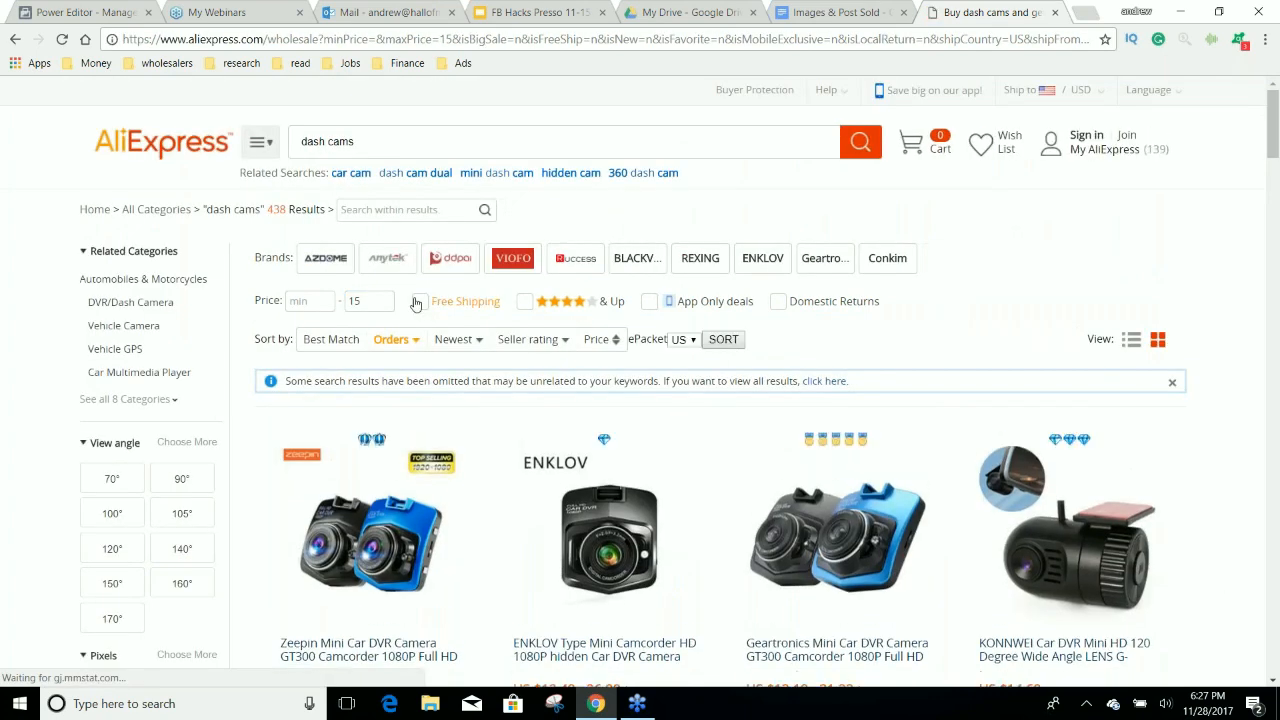
Open the product page of the Zeepin Mini Car DVR Camera GT300 from the filtered results.
scroll(600, 400, "down", 2)
scroll(605, 400, "down", 1)
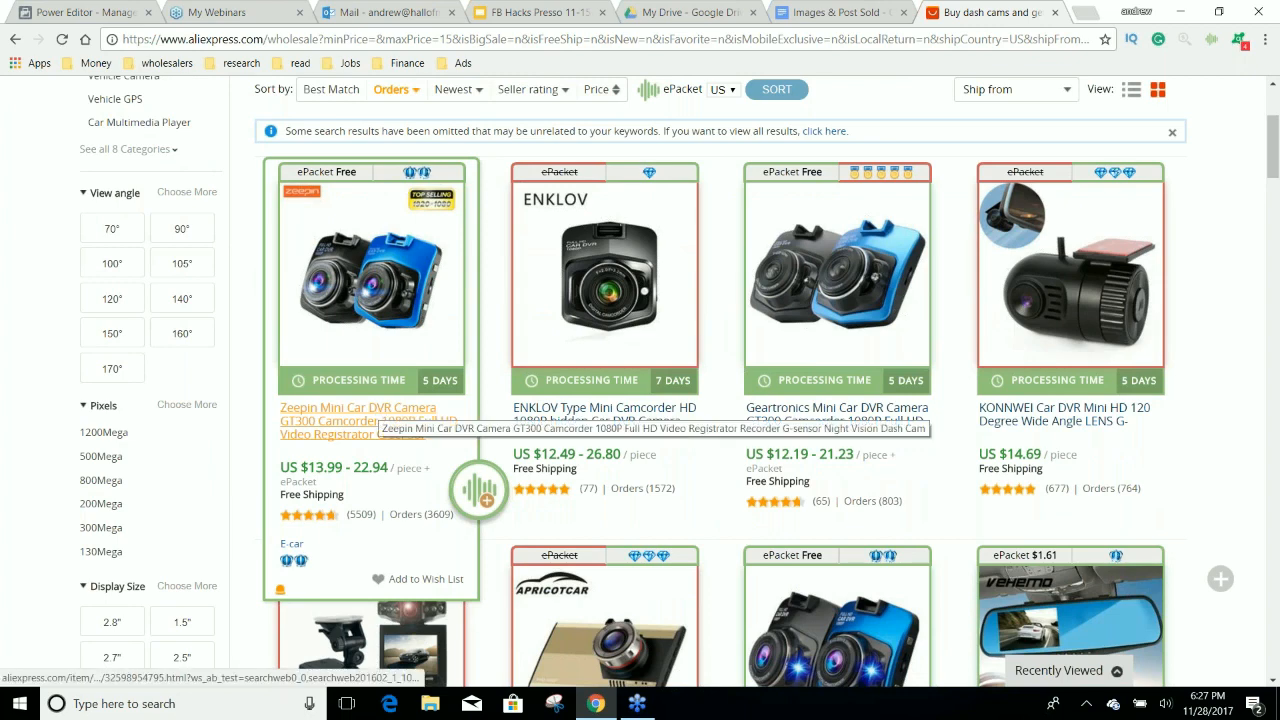
left_click(378, 419)
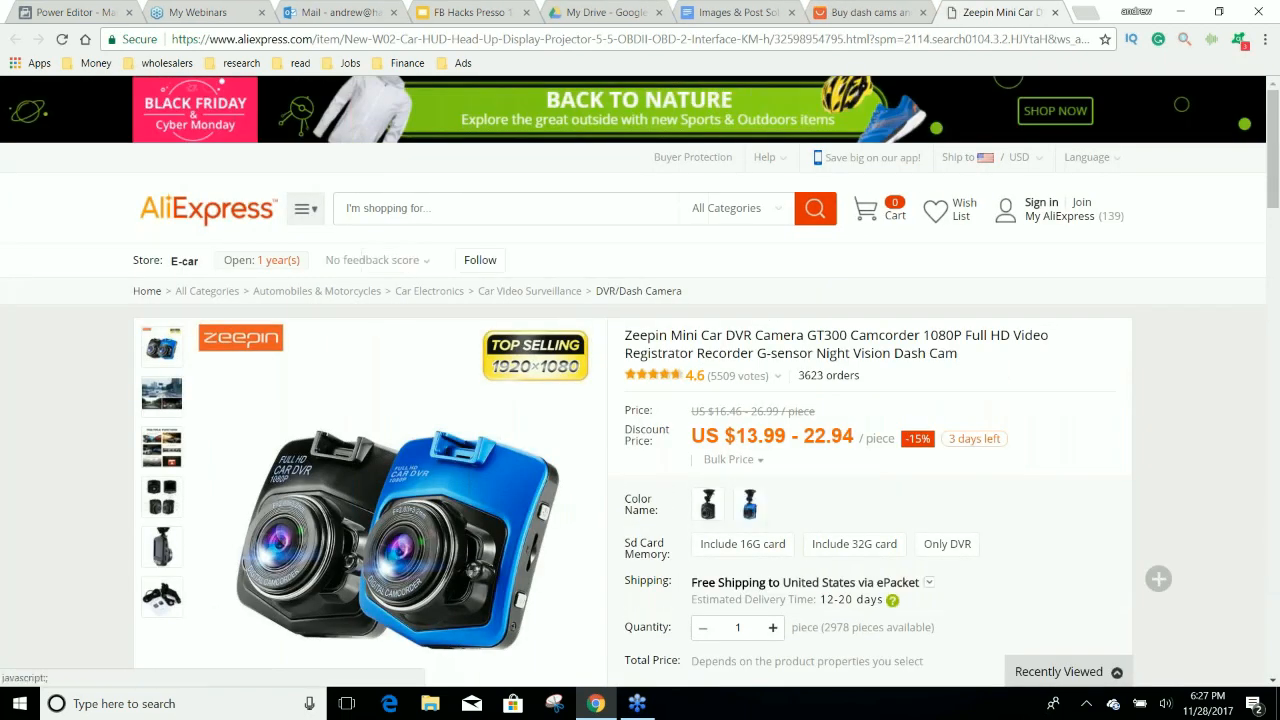
Compare prices across the camera's color and SD card options, finishing with the blue color and Only DVR selected.
left_click(764, 556)
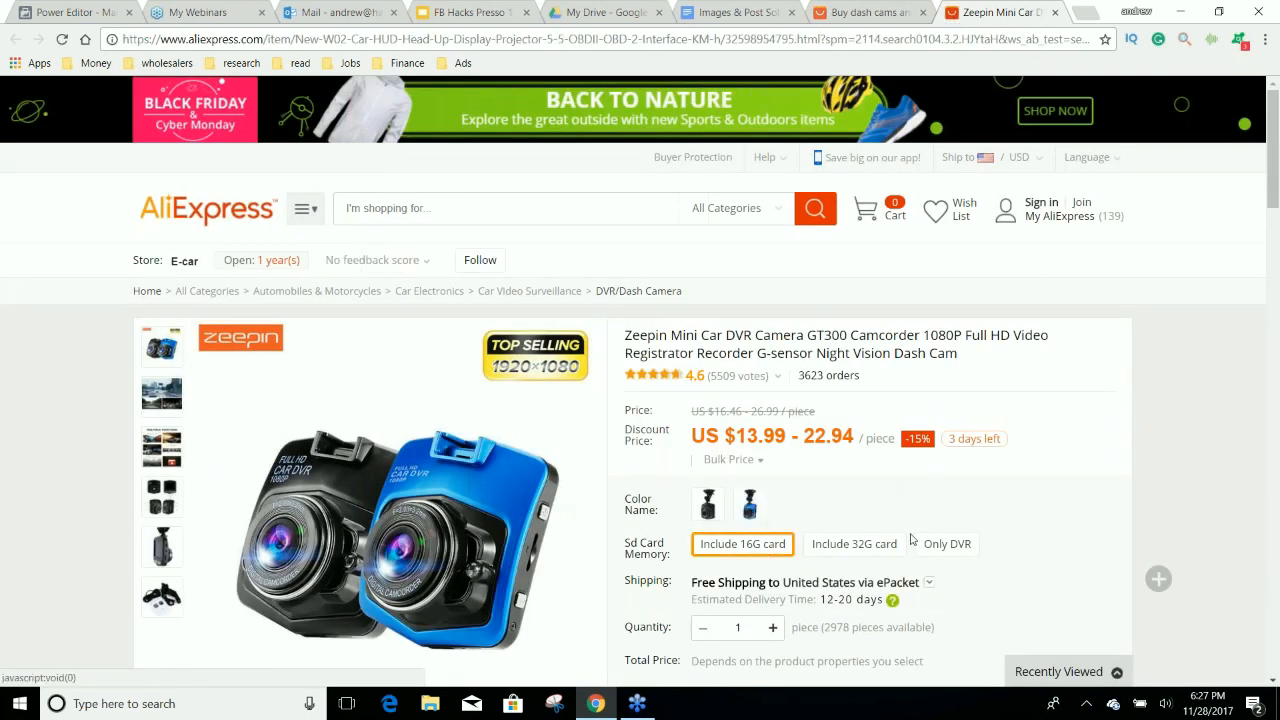
left_click(708, 505)
scroll(712, 510, "down", 1)
left_click(750, 420)
left_click(852, 460)
left_click(932, 463)
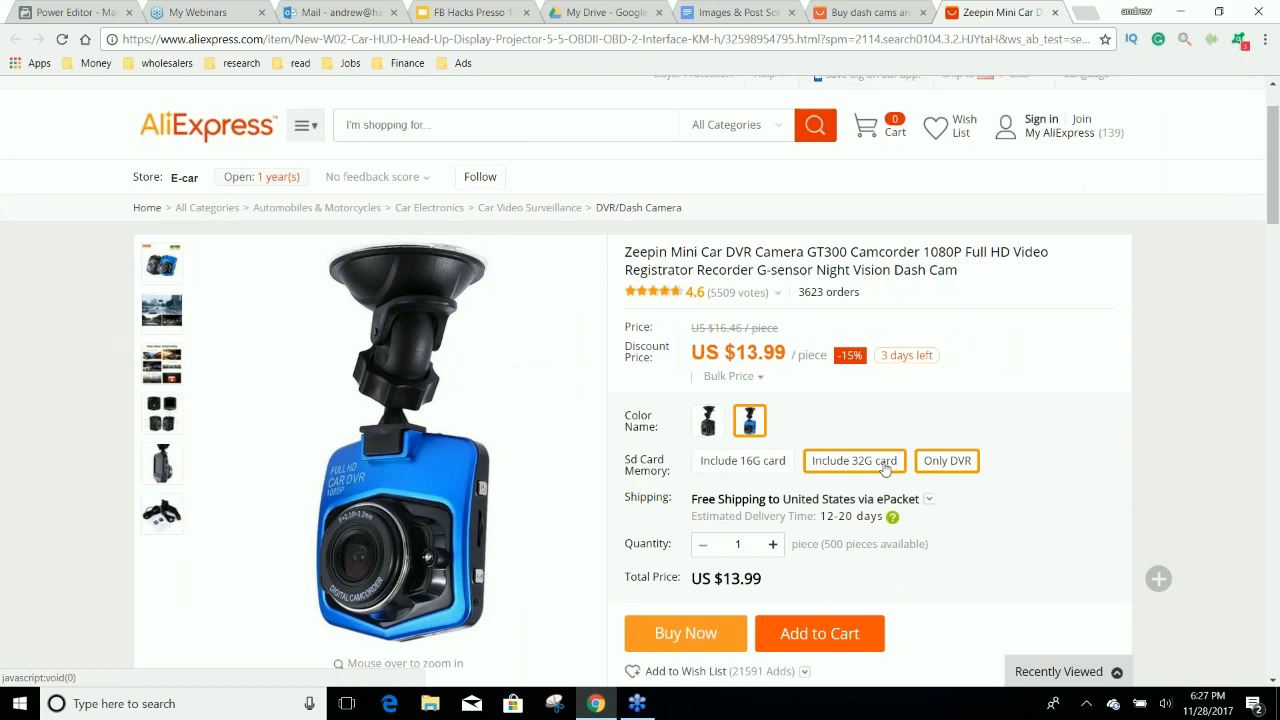
left_click(708, 420)
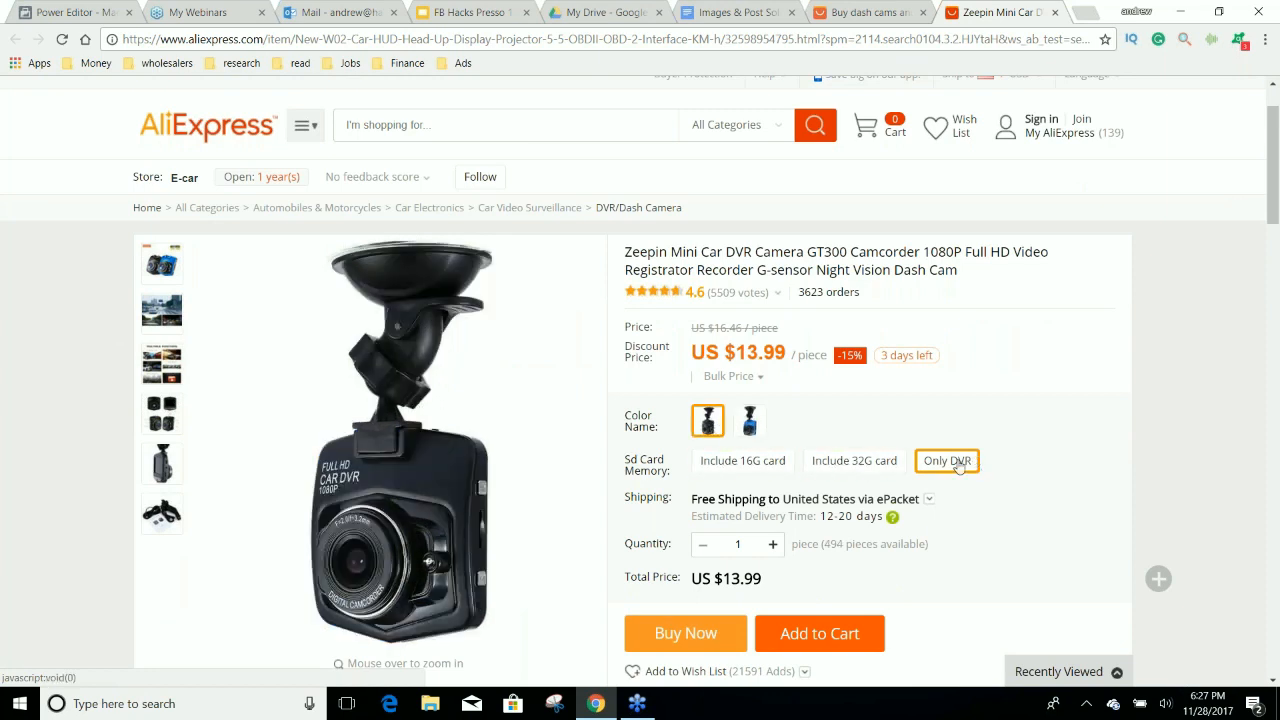
left_click(760, 433)
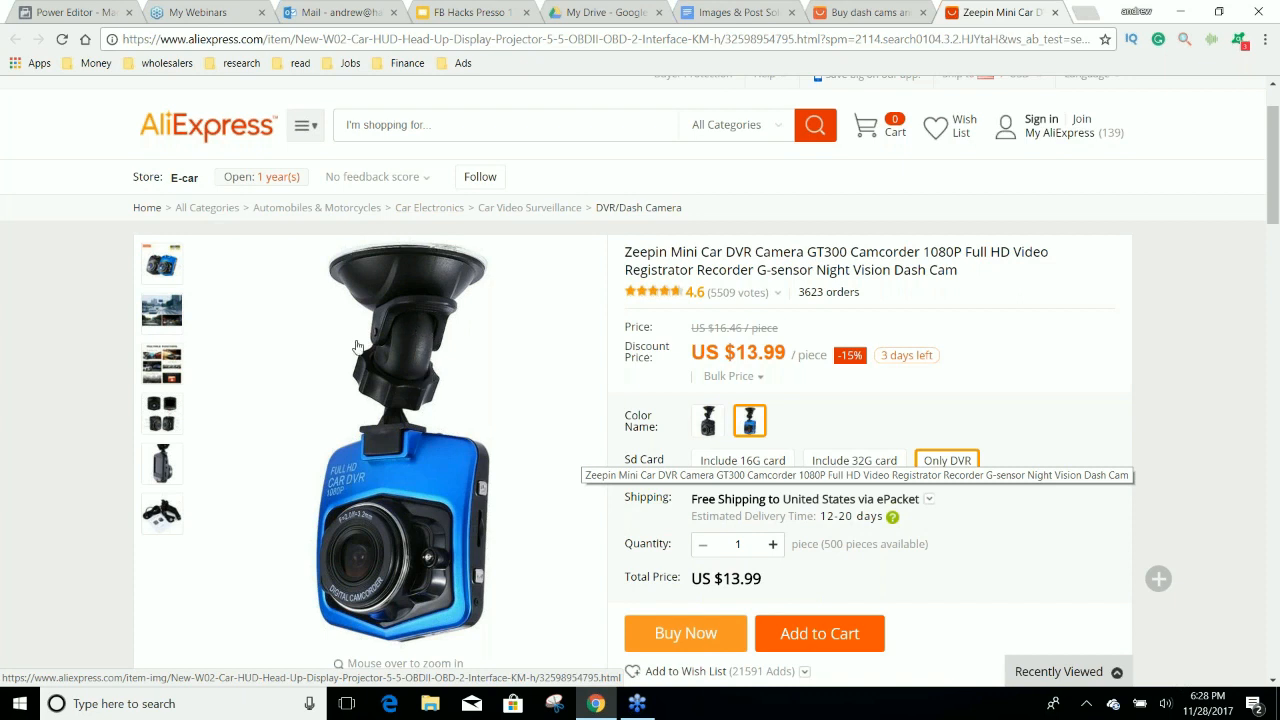
Preview the product photos and save the main image of the black and blue cameras as a JPEG in Downloads.
mouse_move(162, 312)
mouse_move(155, 362)
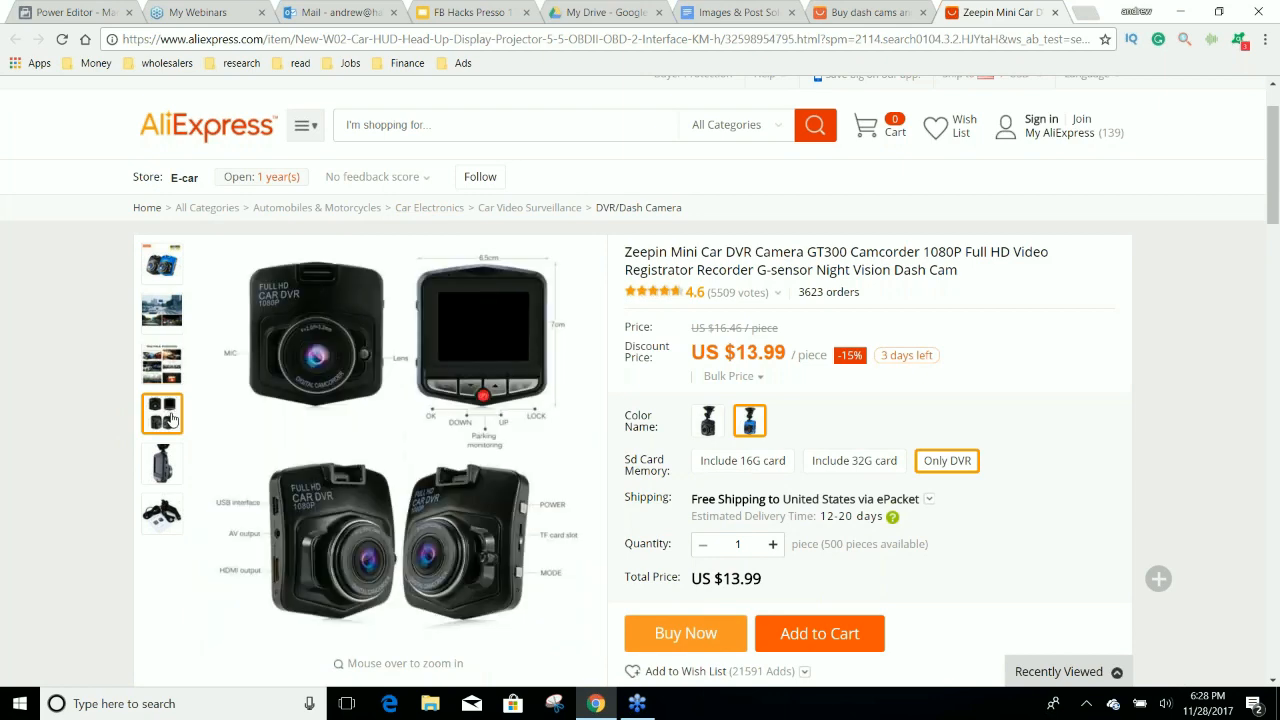
mouse_move(168, 280)
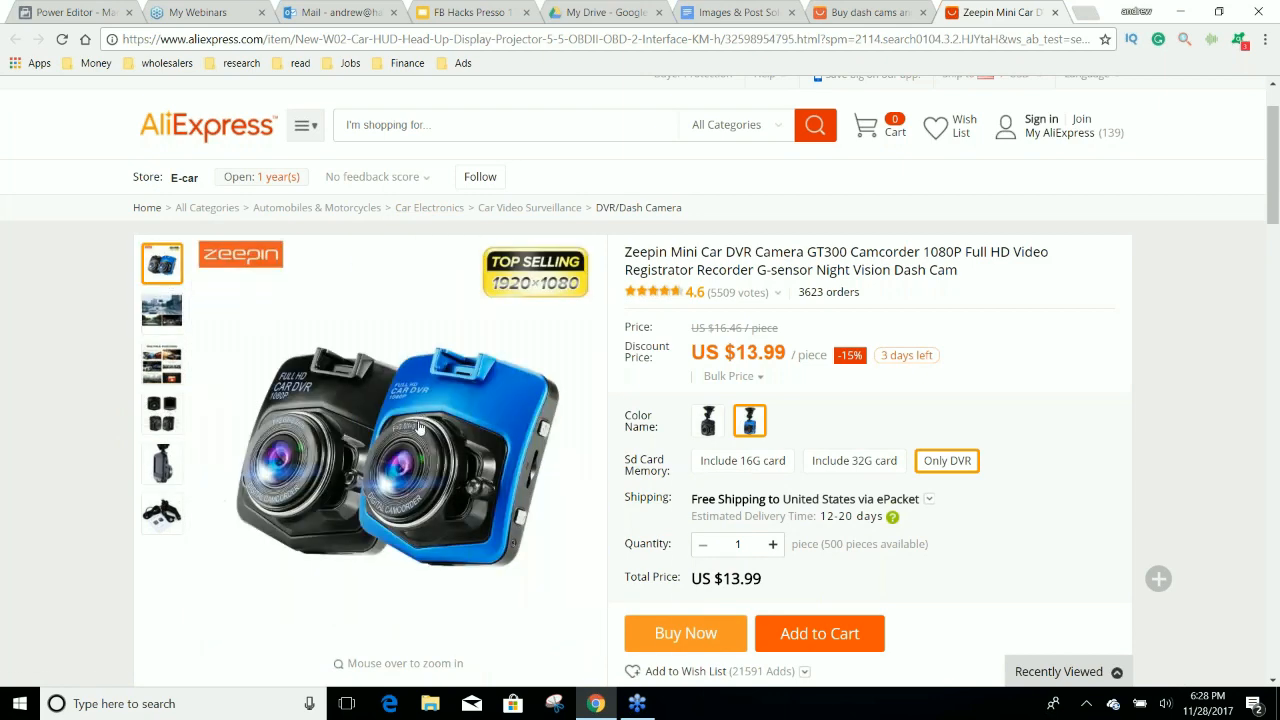
right_click(417, 423)
left_click(512, 583)
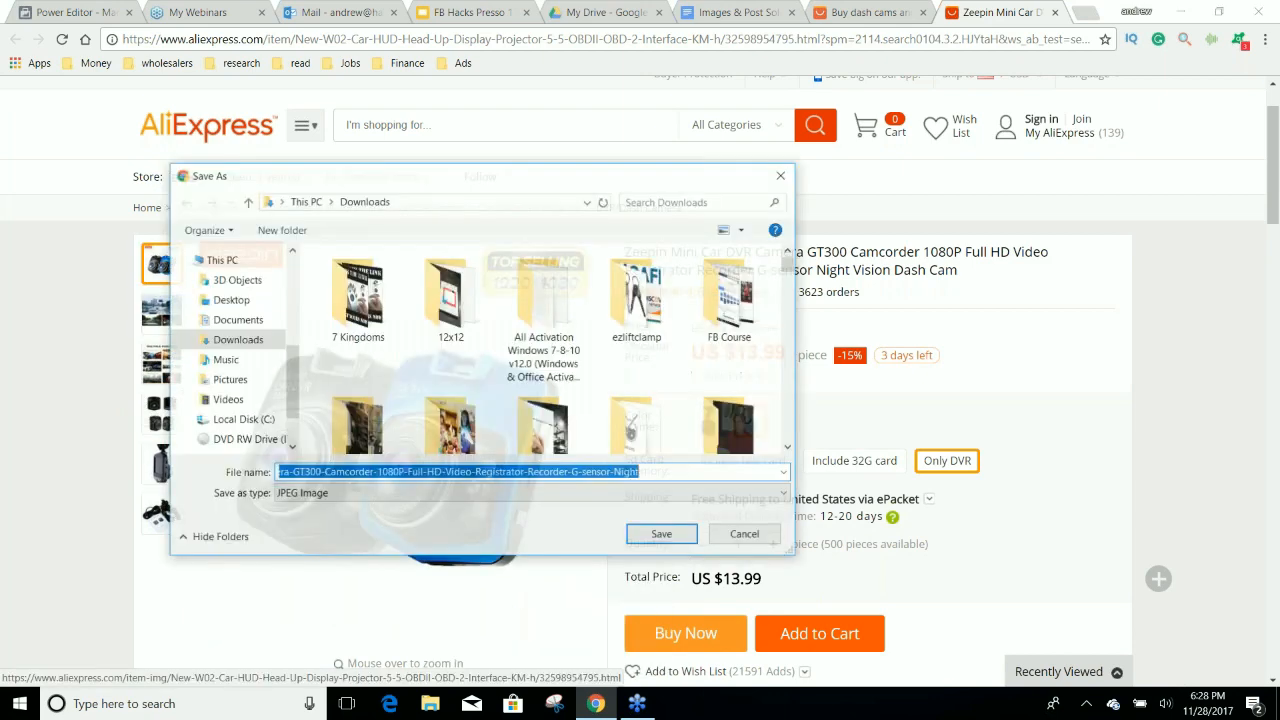
left_click(660, 533)
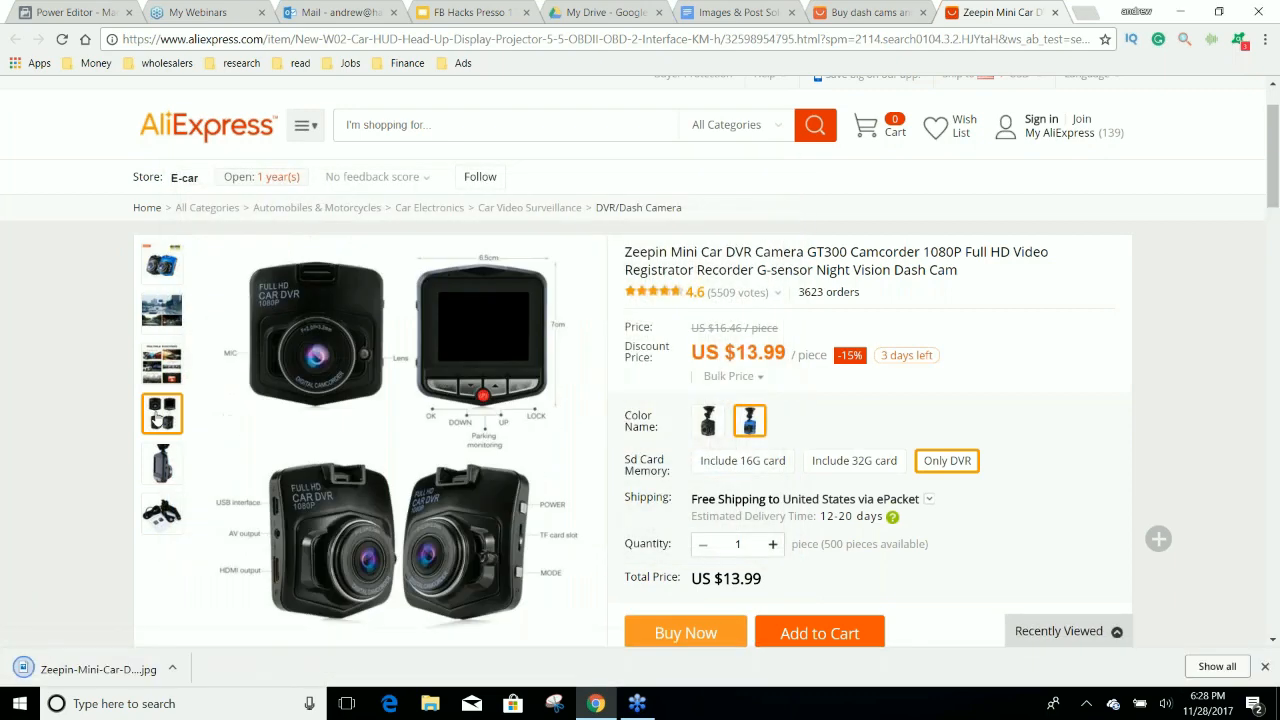
Save the product photo showing the mounted camera's screen and side ports to Downloads.
mouse_move(182, 458)
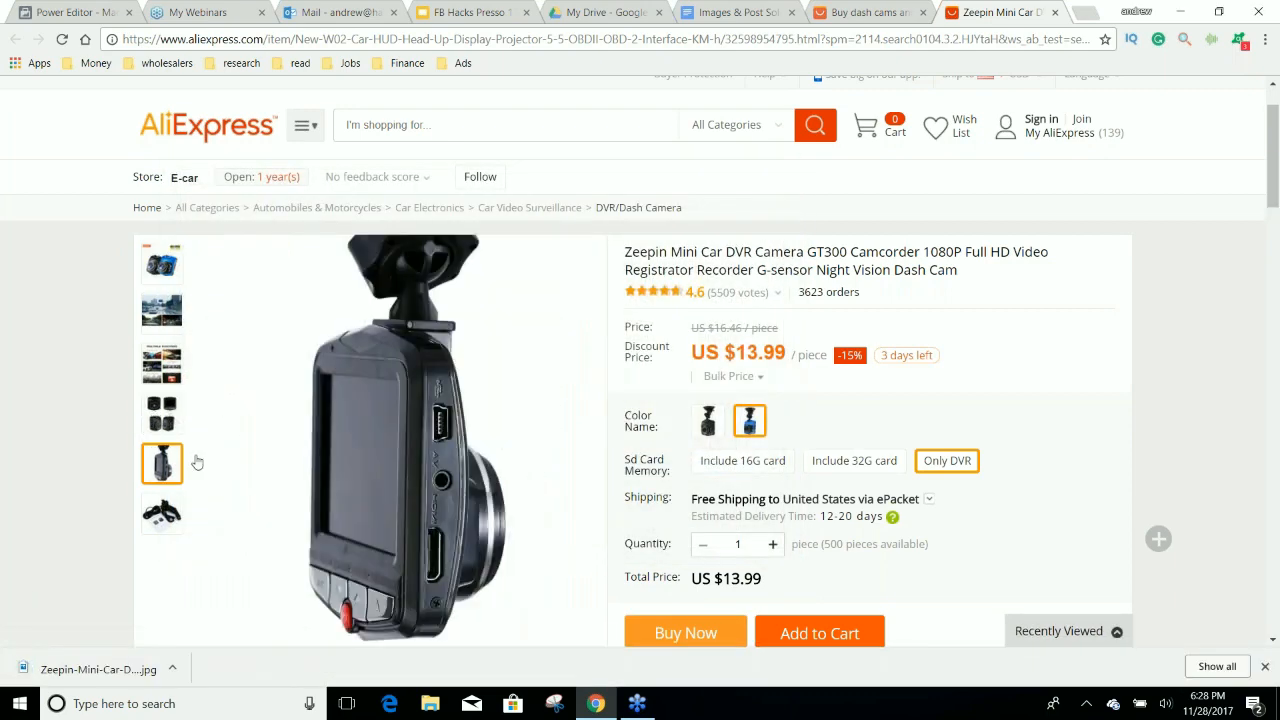
right_click(443, 450)
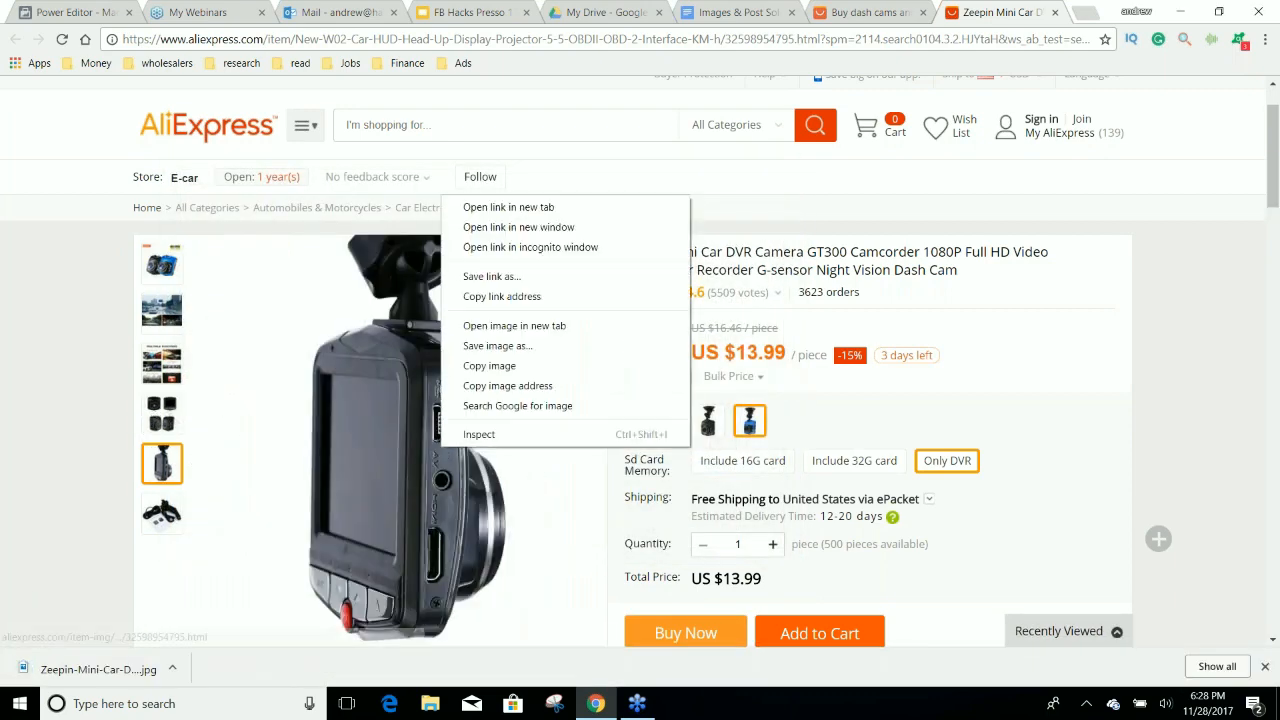
left_click(515, 345)
left_click(650, 531)
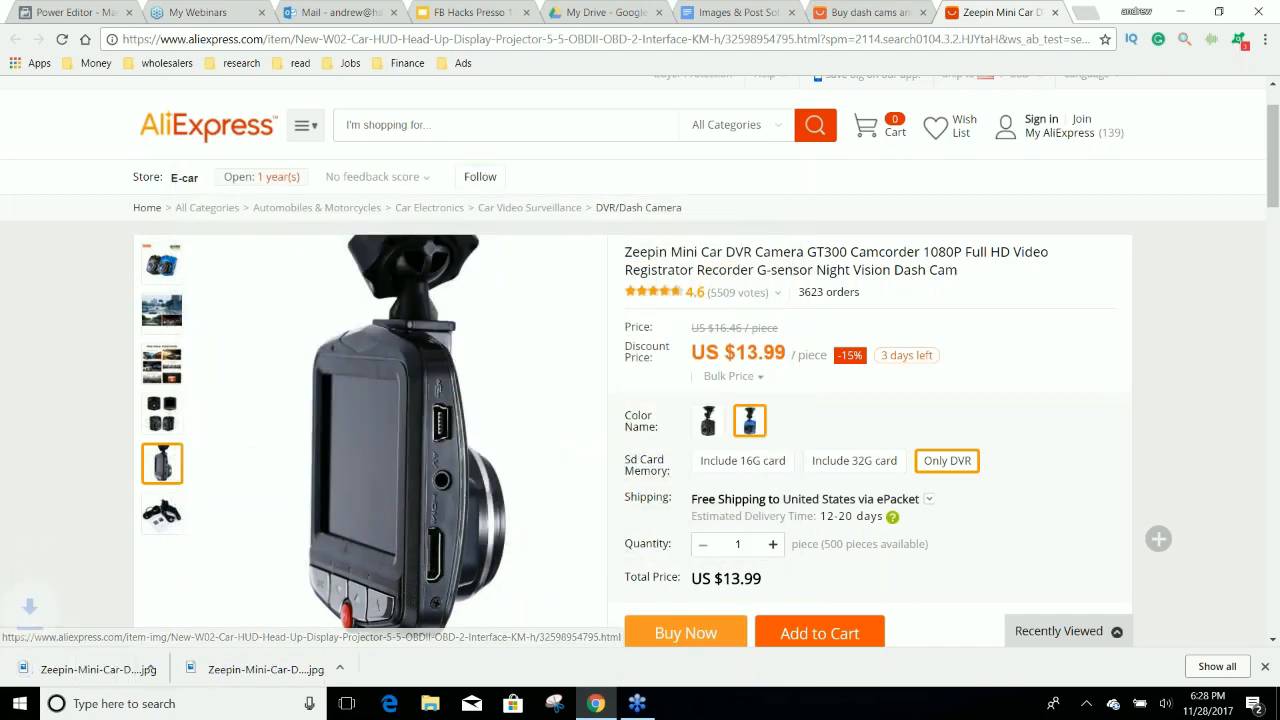
Save the product photo of the cables, car charger and user manual to Downloads.
mouse_move(155, 515)
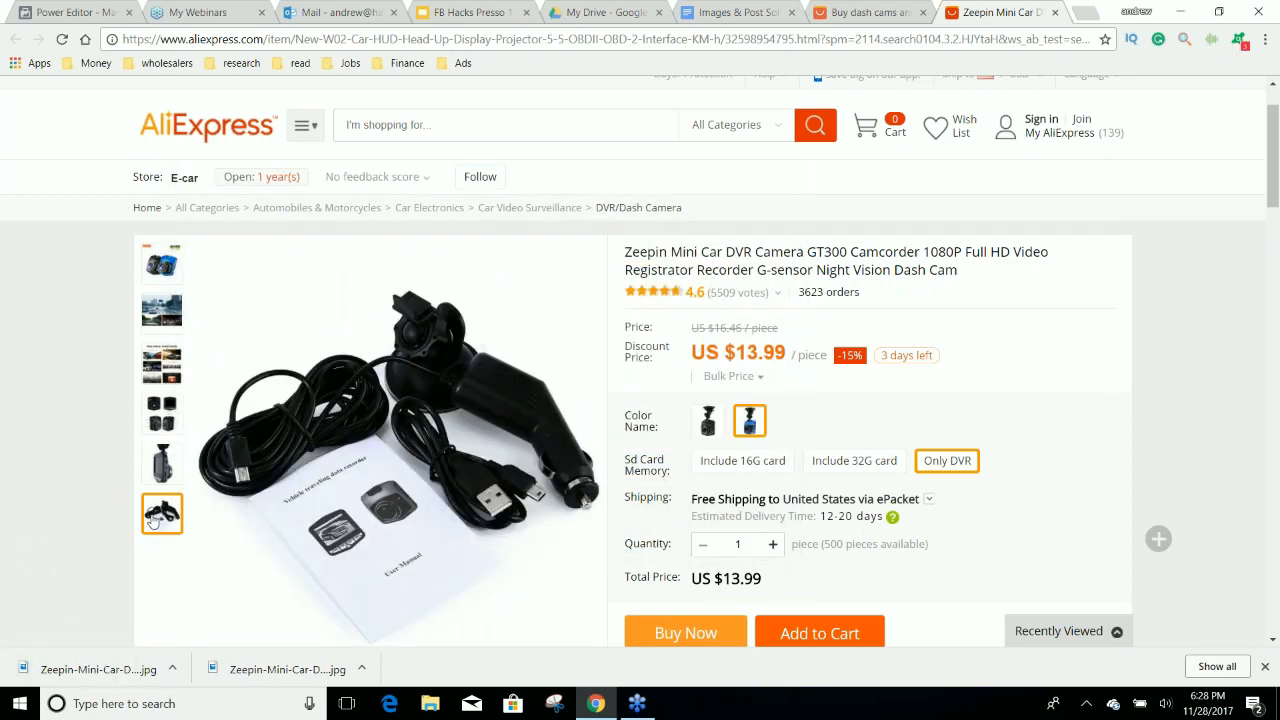
right_click(384, 454)
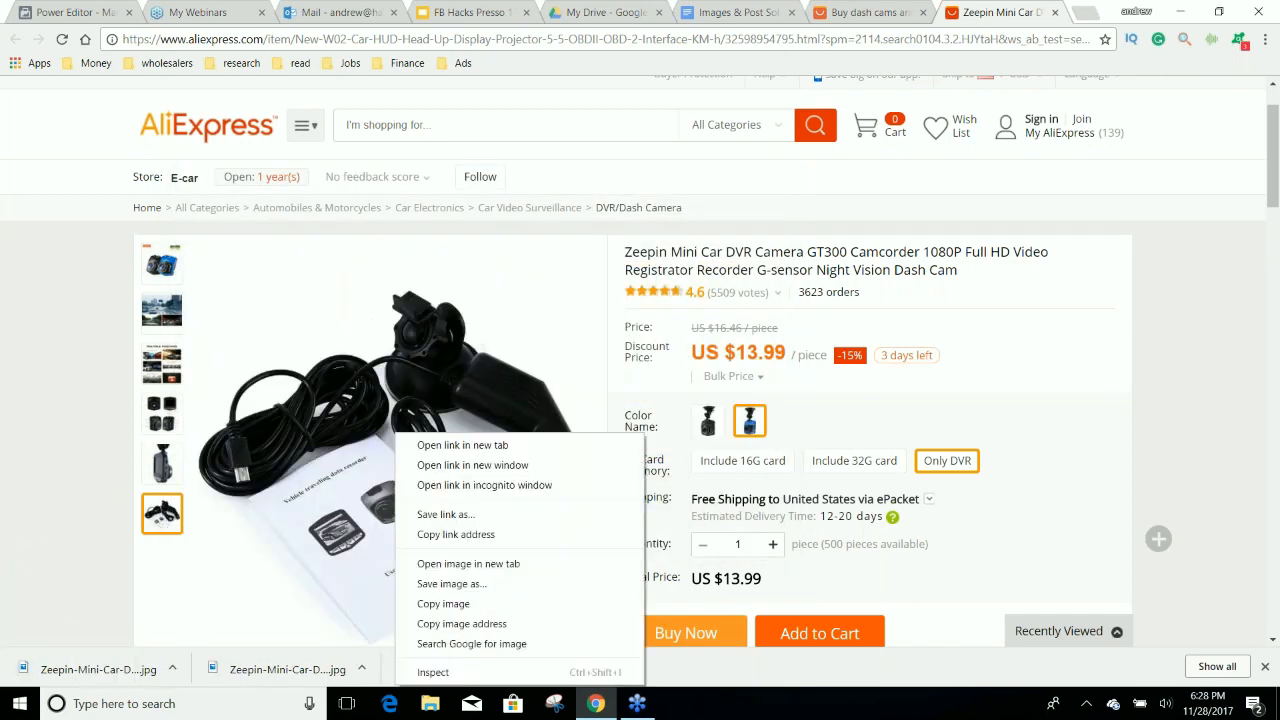
left_click(451, 583)
left_click(659, 536)
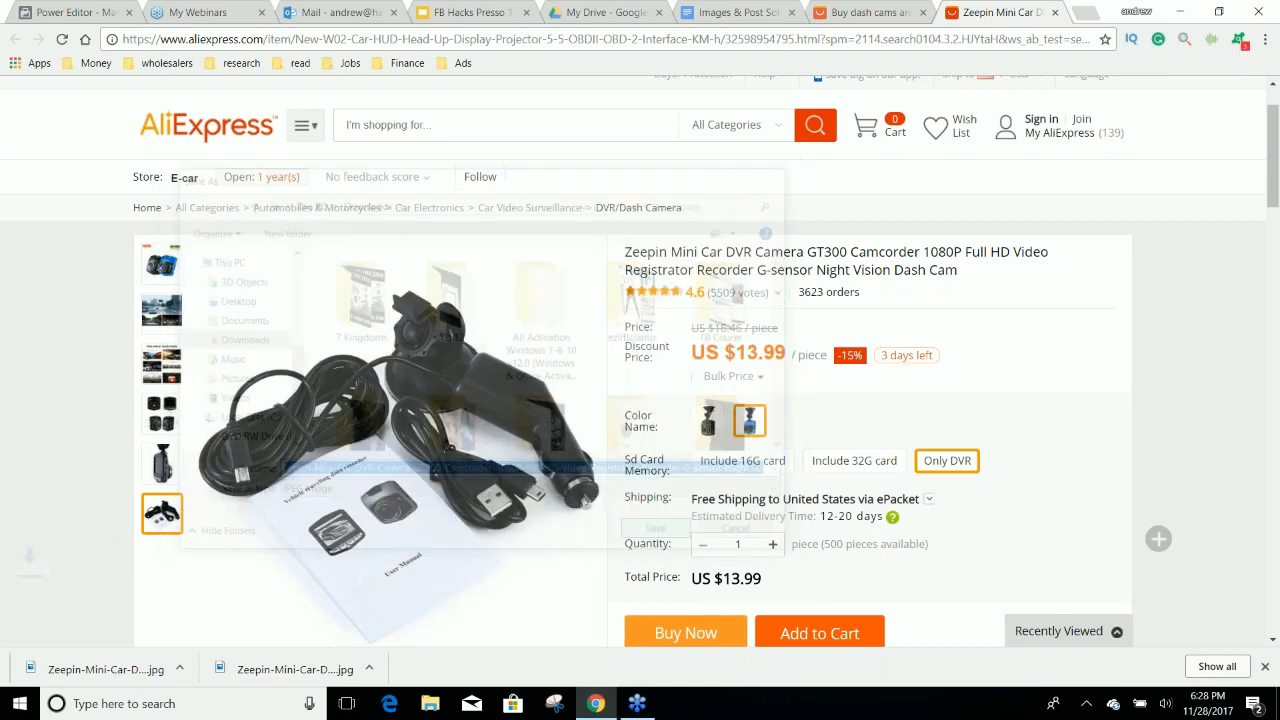
scroll(659, 536, "down", 5)
scroll(482, 495, "up", 1)
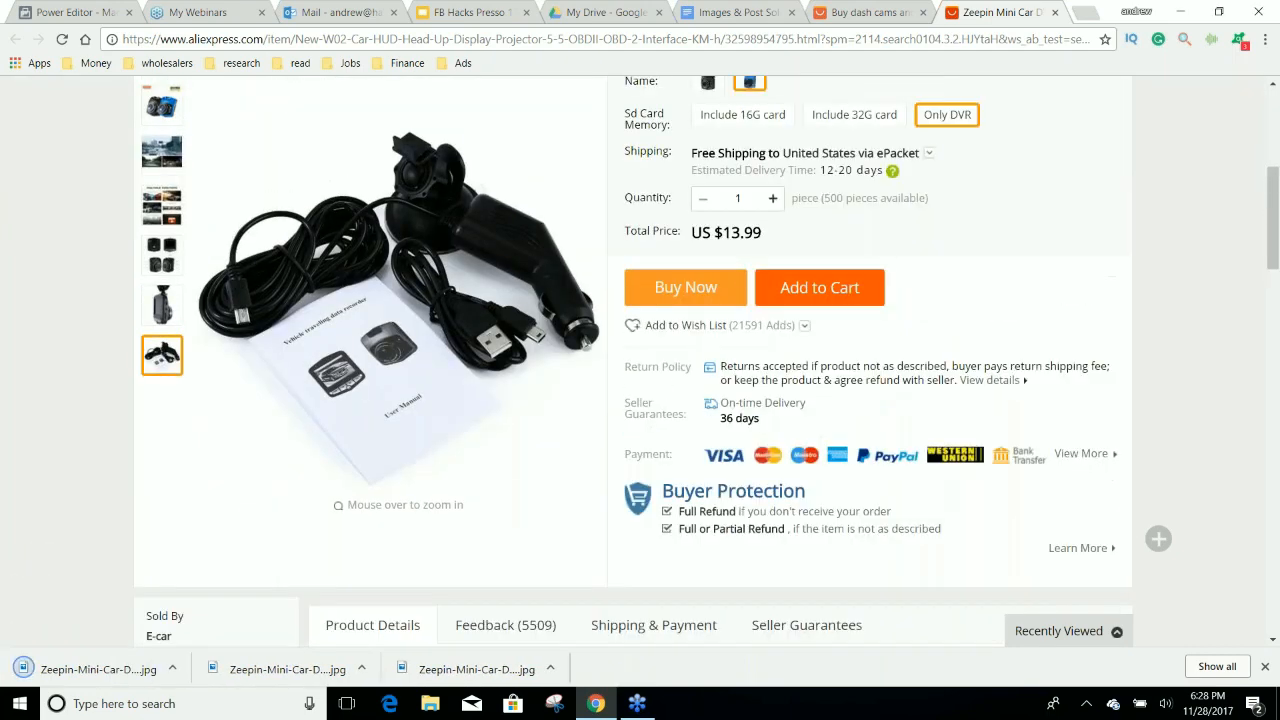
scroll(640, 360, "up", 4)
Open YouTube in a new browser tab and search for "dash cam fails".
key("ctrl+t")
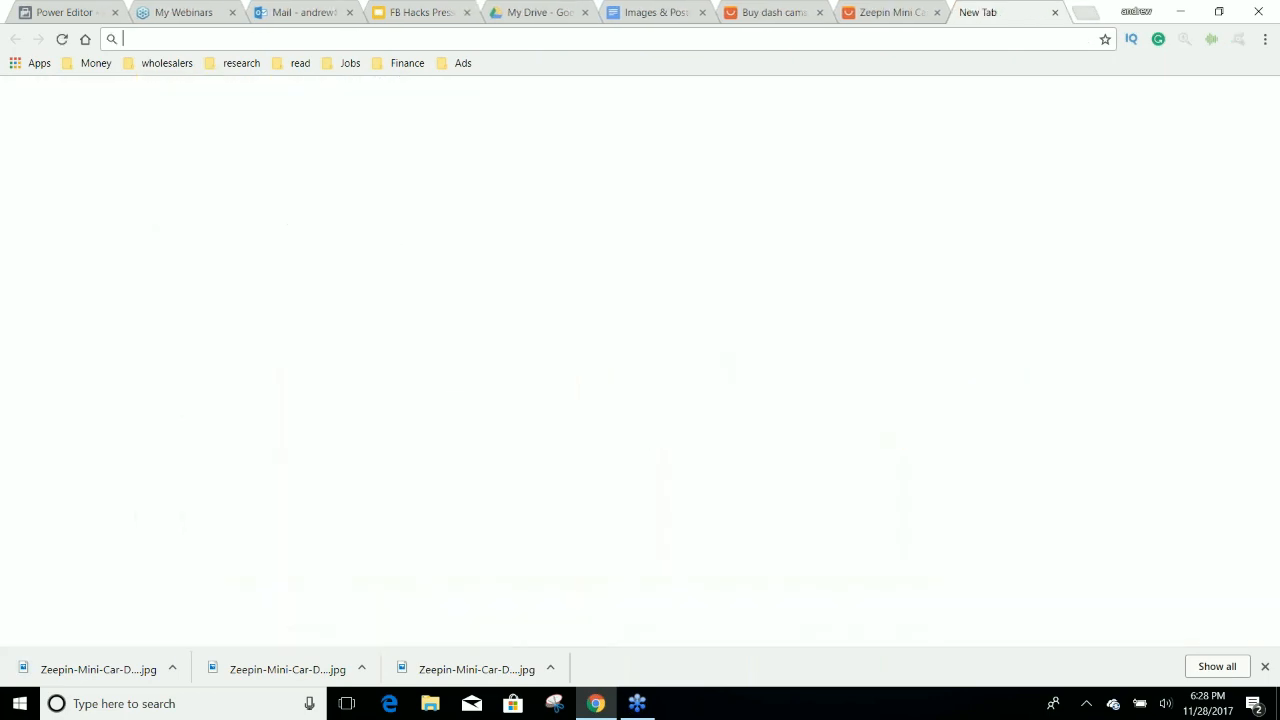
type("youtube.com/feed/subscriptions")
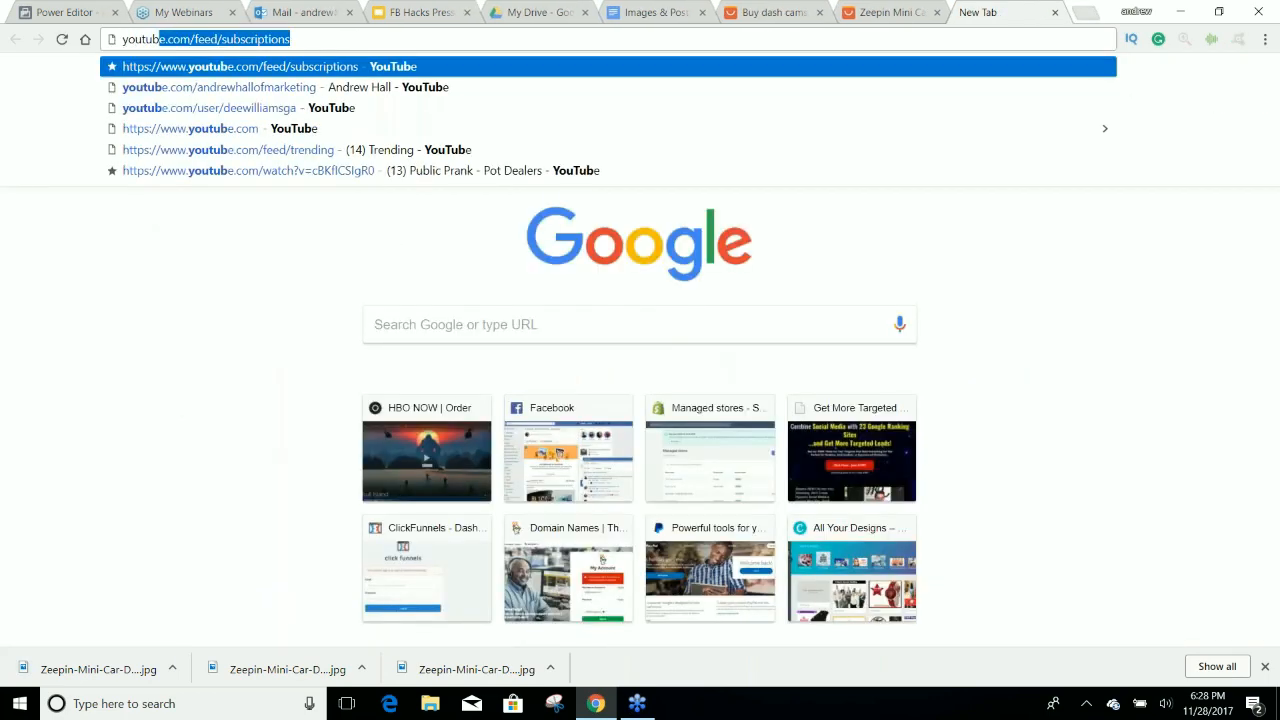
key("Return")
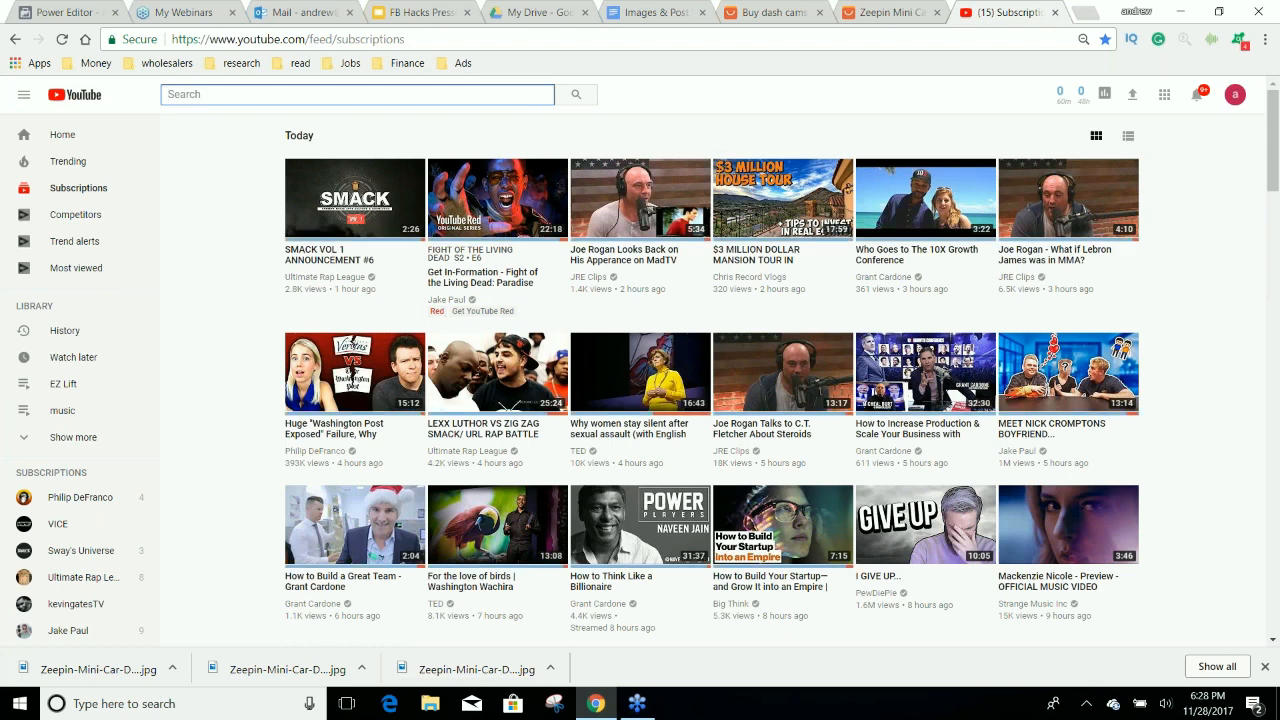
type("da")
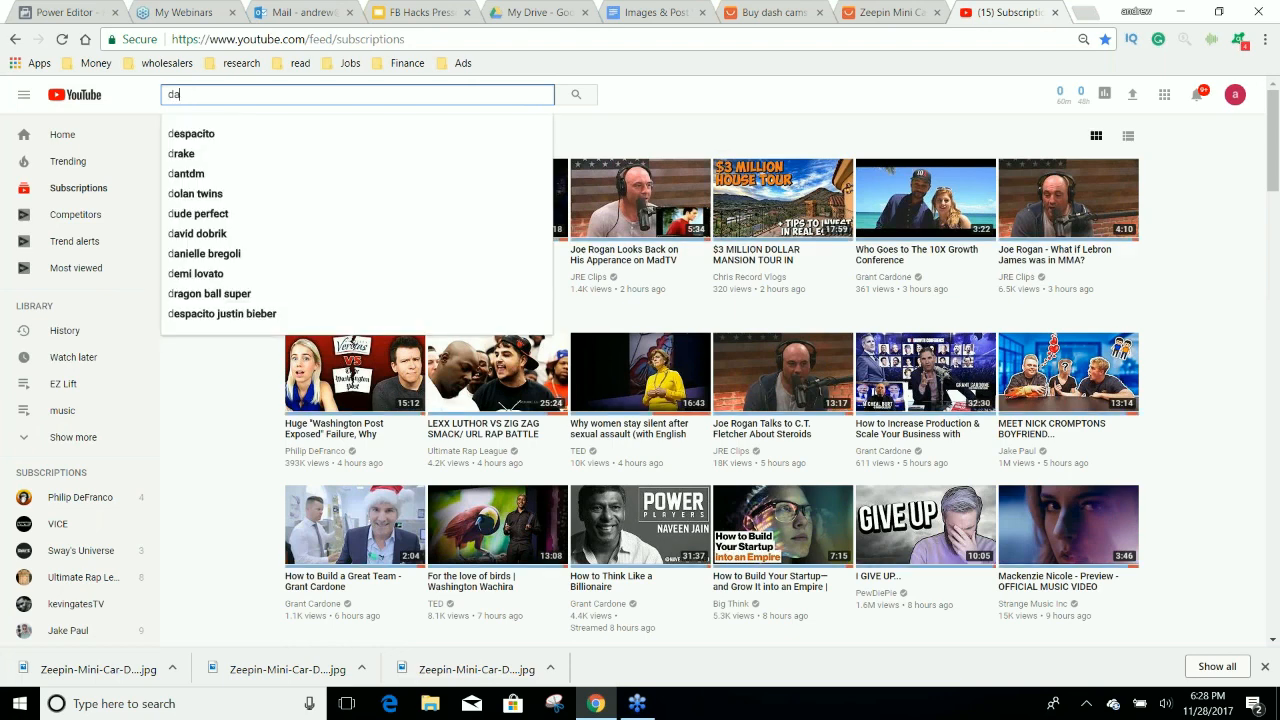
type("sh cam fails")
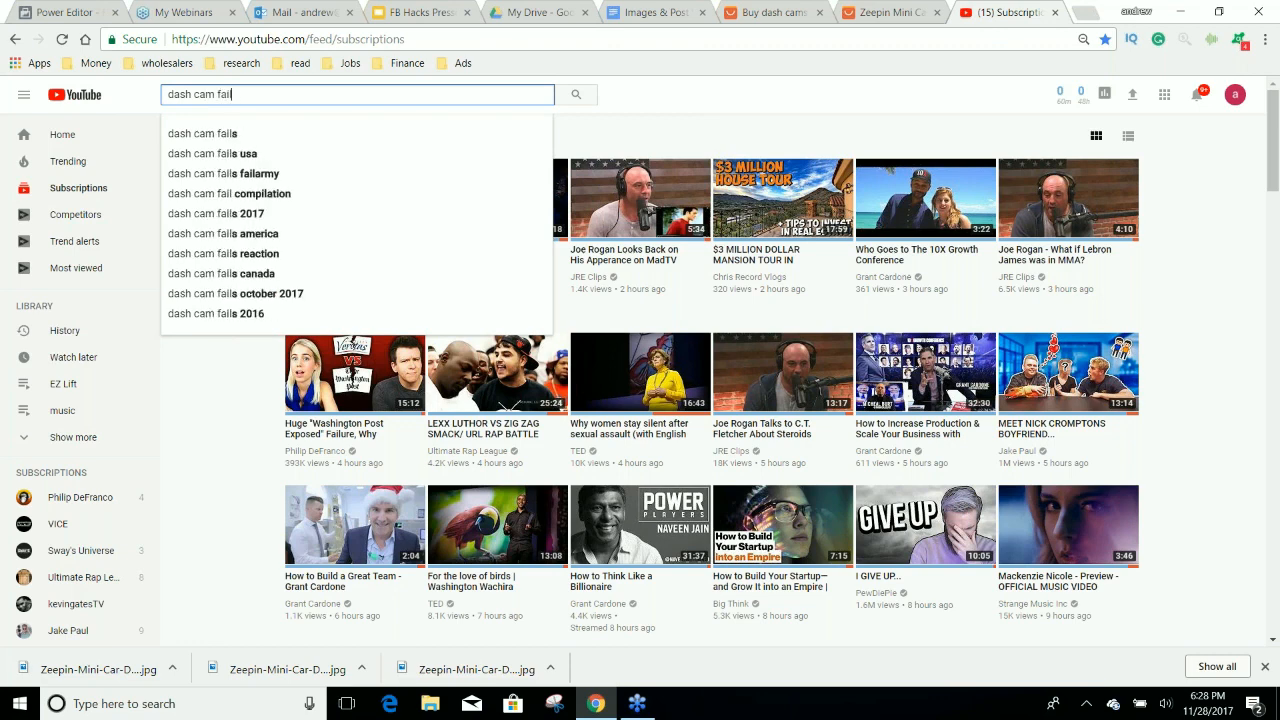
key("Return")
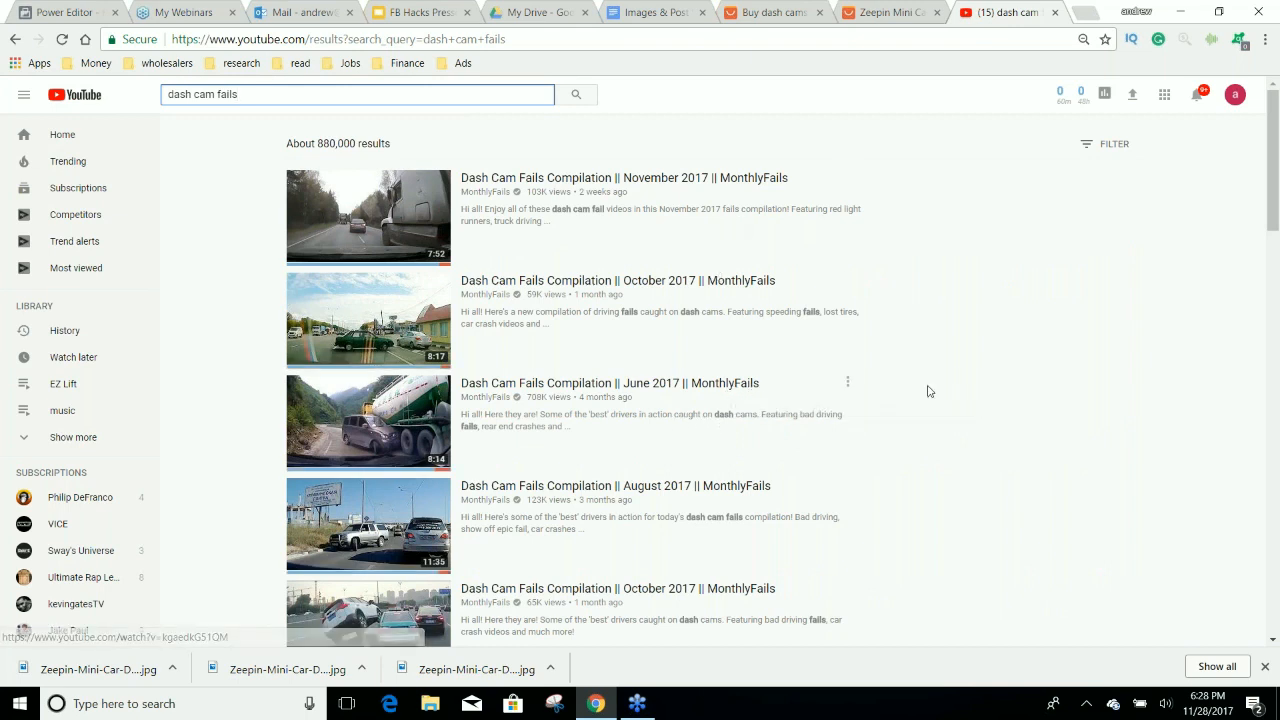
Sort the video results by view count and open "Ultimate Dash Cam Fails || FailArmy".
left_click(1105, 143)
left_click(991, 254)
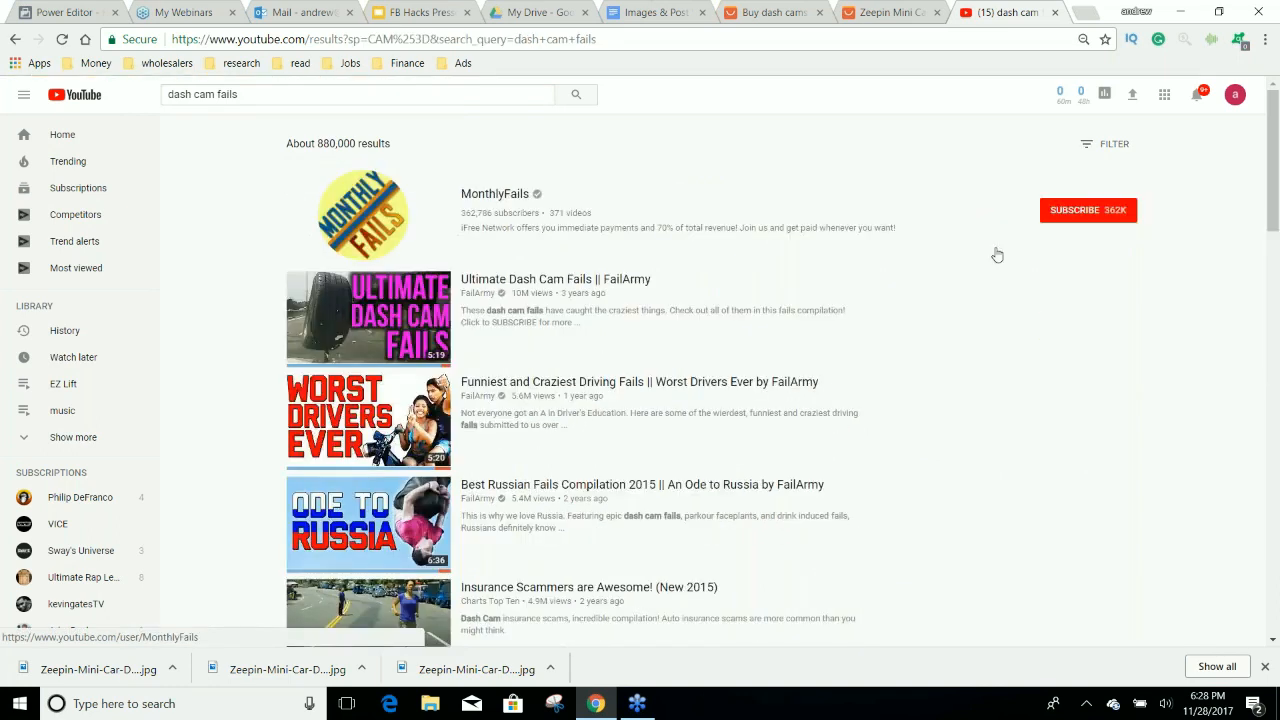
left_click(618, 280)
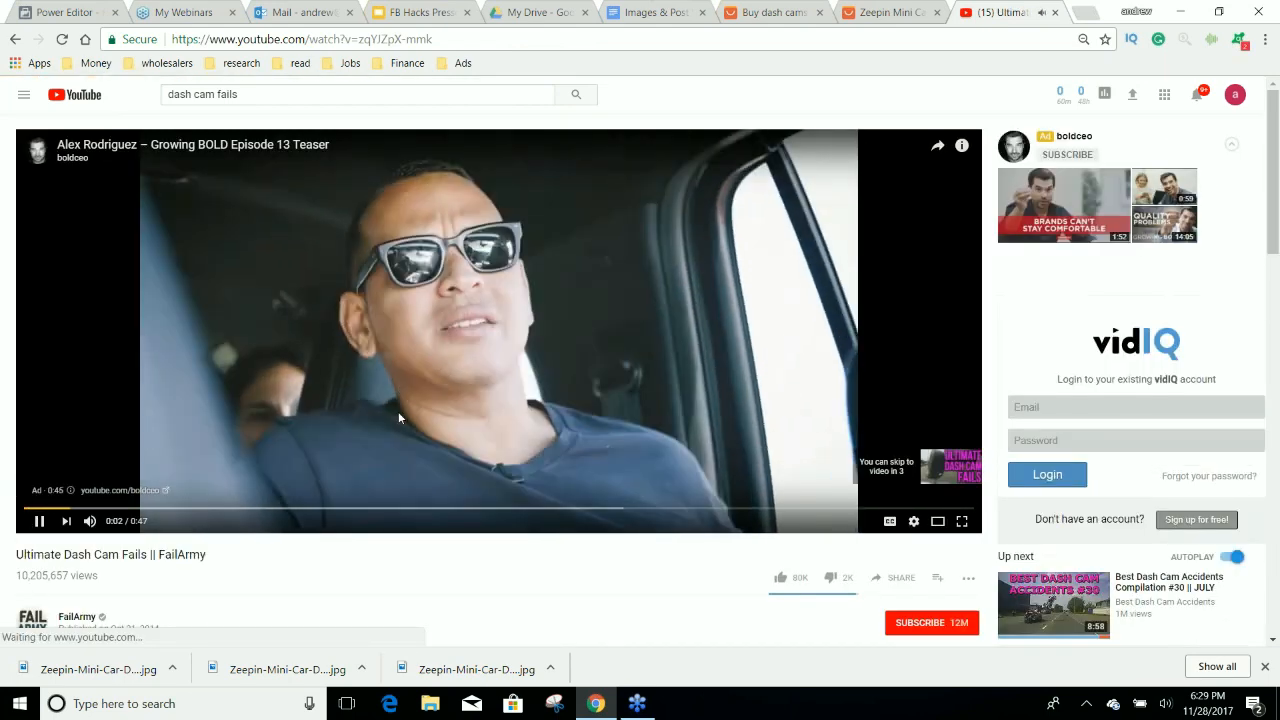
Turn down the system volume and skip the ad to play the dash cam fails video.
key("XF86AudioLowerVolume")
key("XF86AudioLowerVolume")
key("XF86AudioLowerVolume")
key("XF86AudioLowerVolume")
key("XF86AudioLowerVolume")
key("XF86AudioLowerVolume")
key("XF86AudioLowerVolume")
key("XF86AudioLowerVolume")
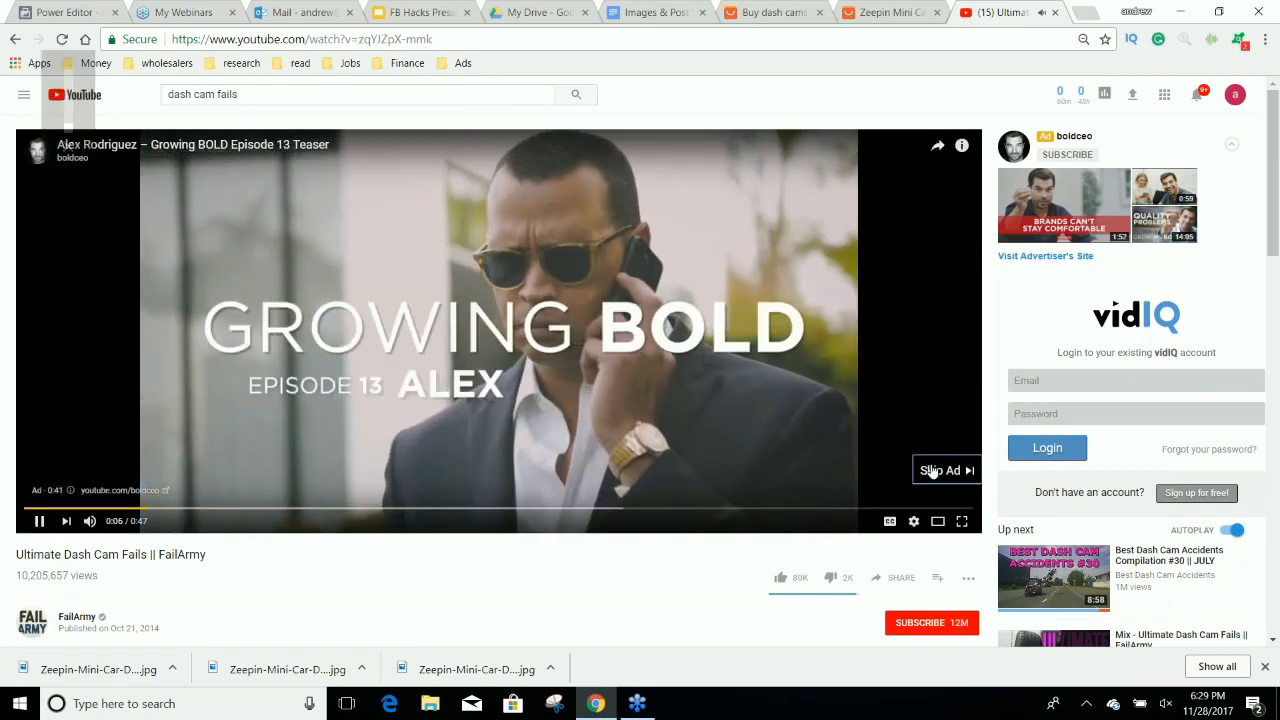
left_click(932, 471)
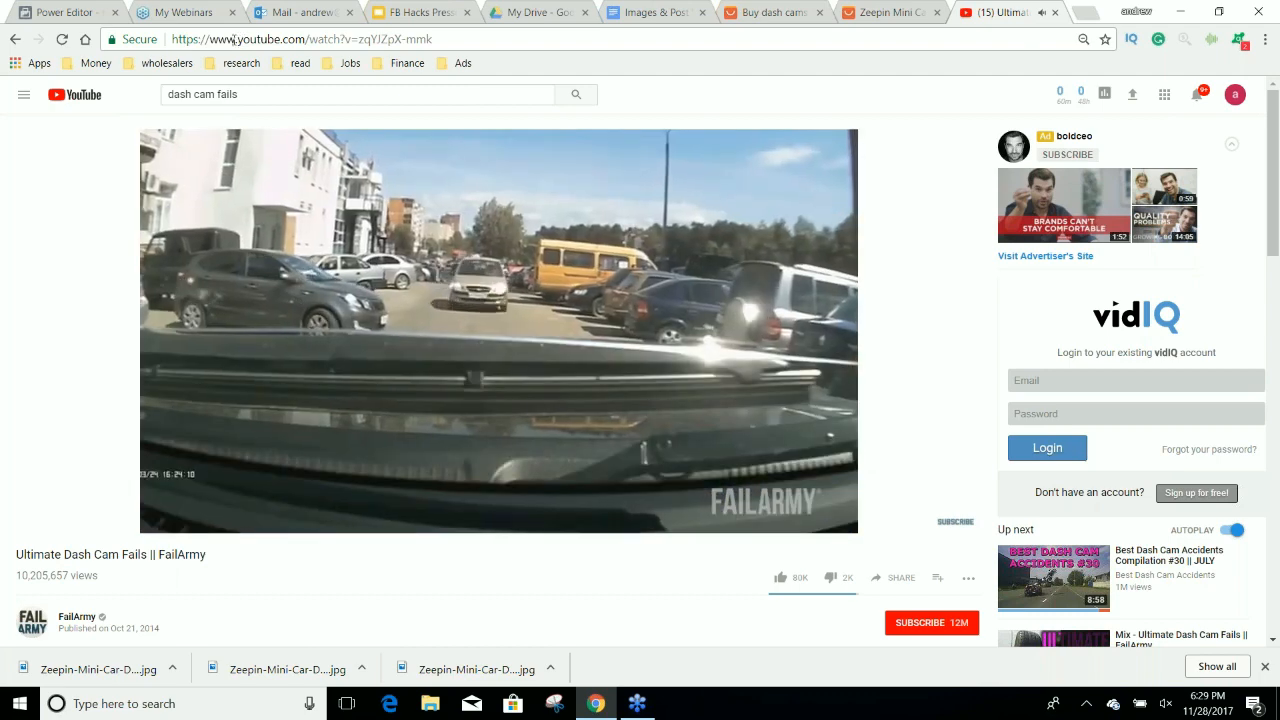
Insert "pwn" before "youtube" in the video's web address and load the resulting video download page.
double_click(240, 43)
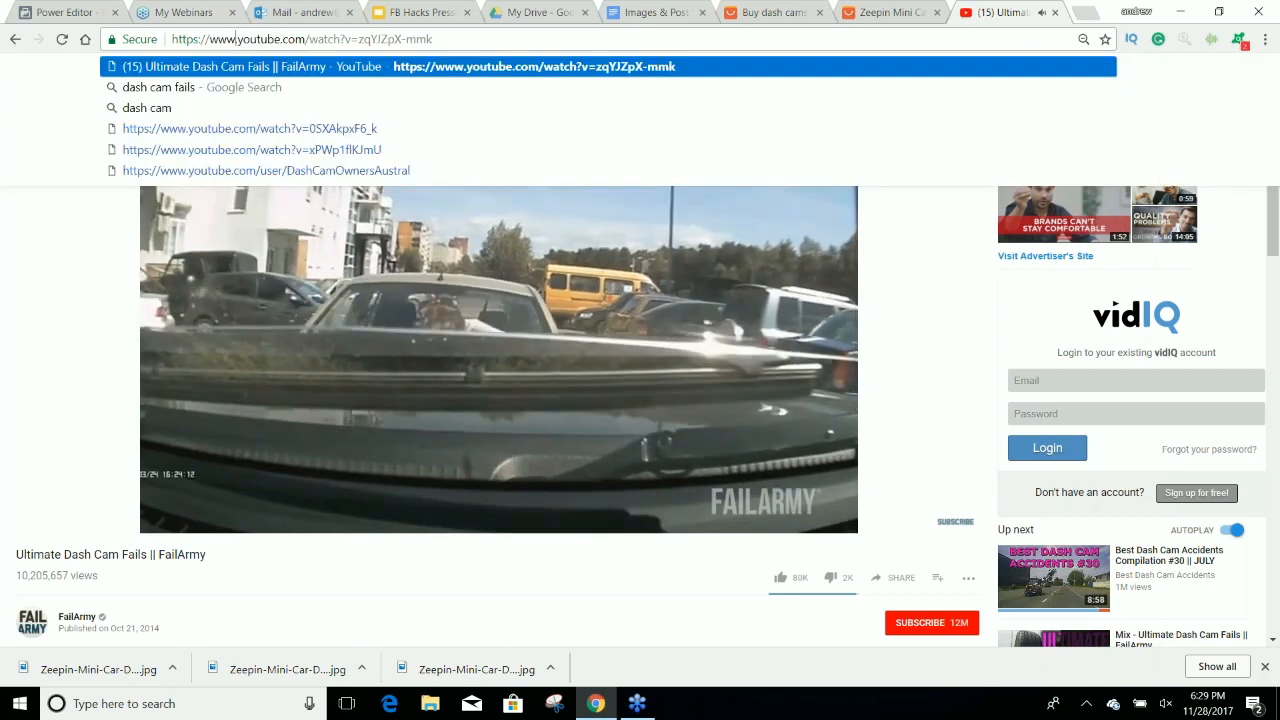
left_click(237, 40)
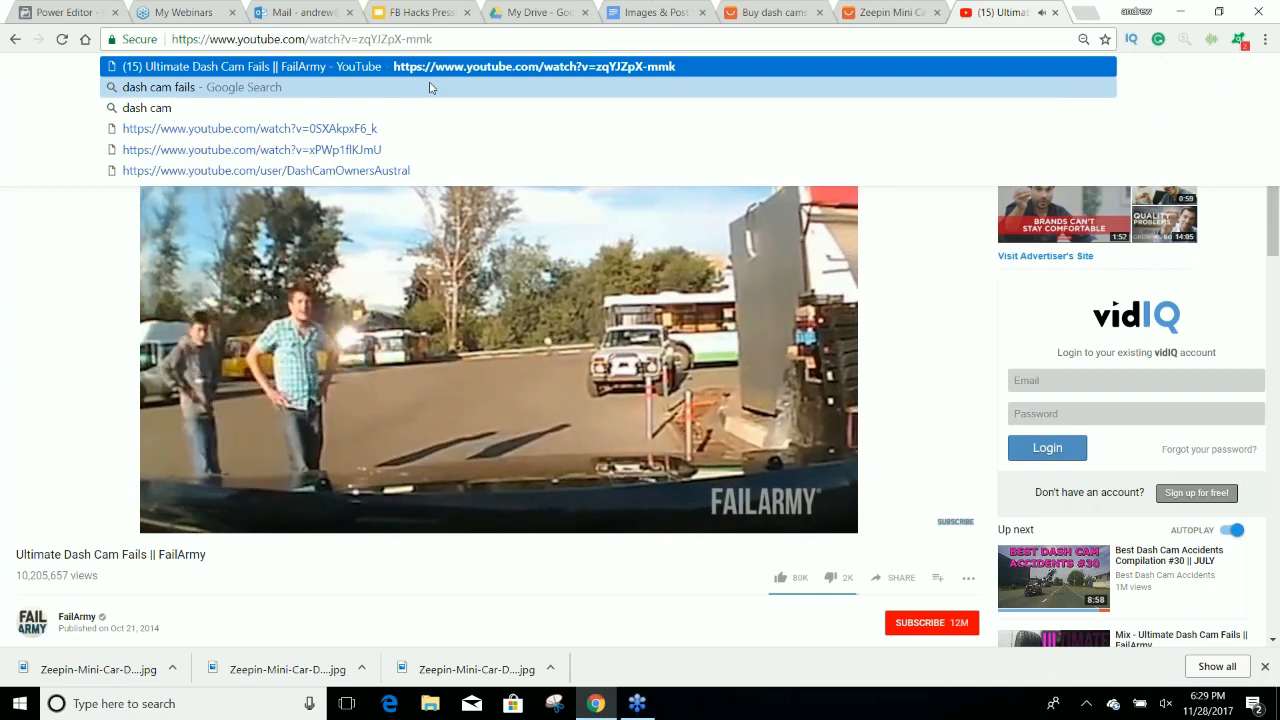
type("p")
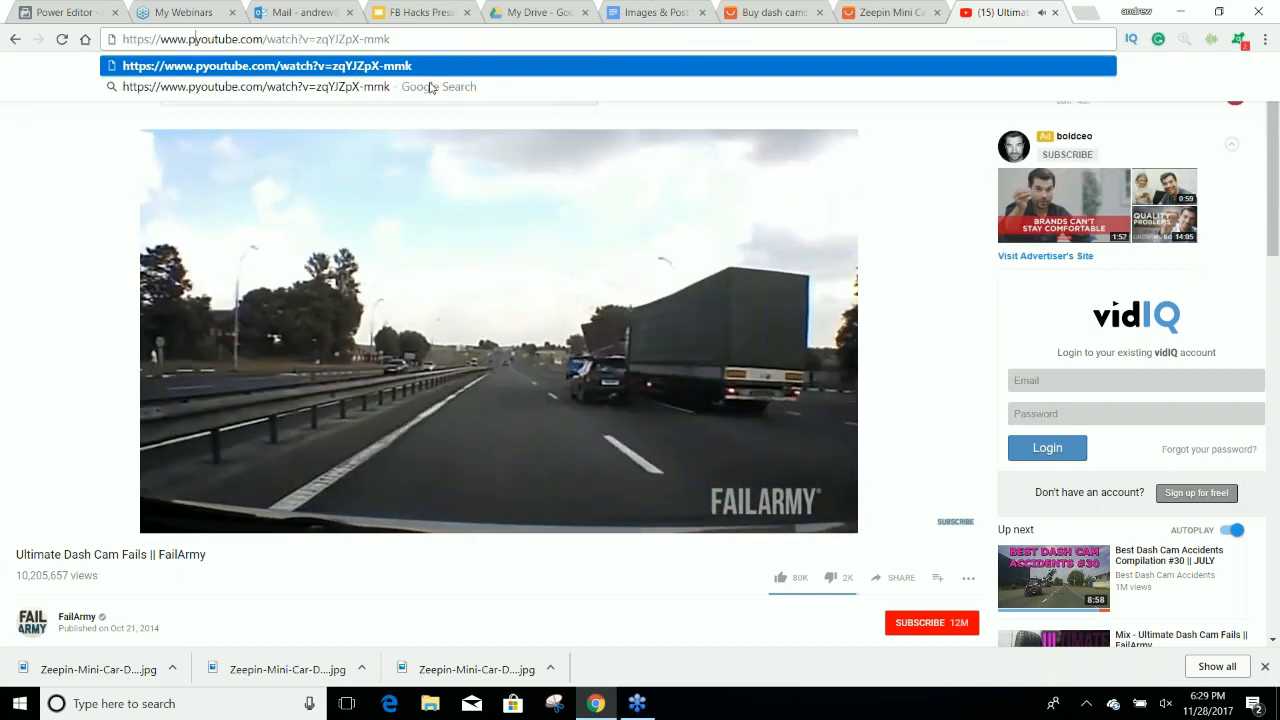
type("wn")
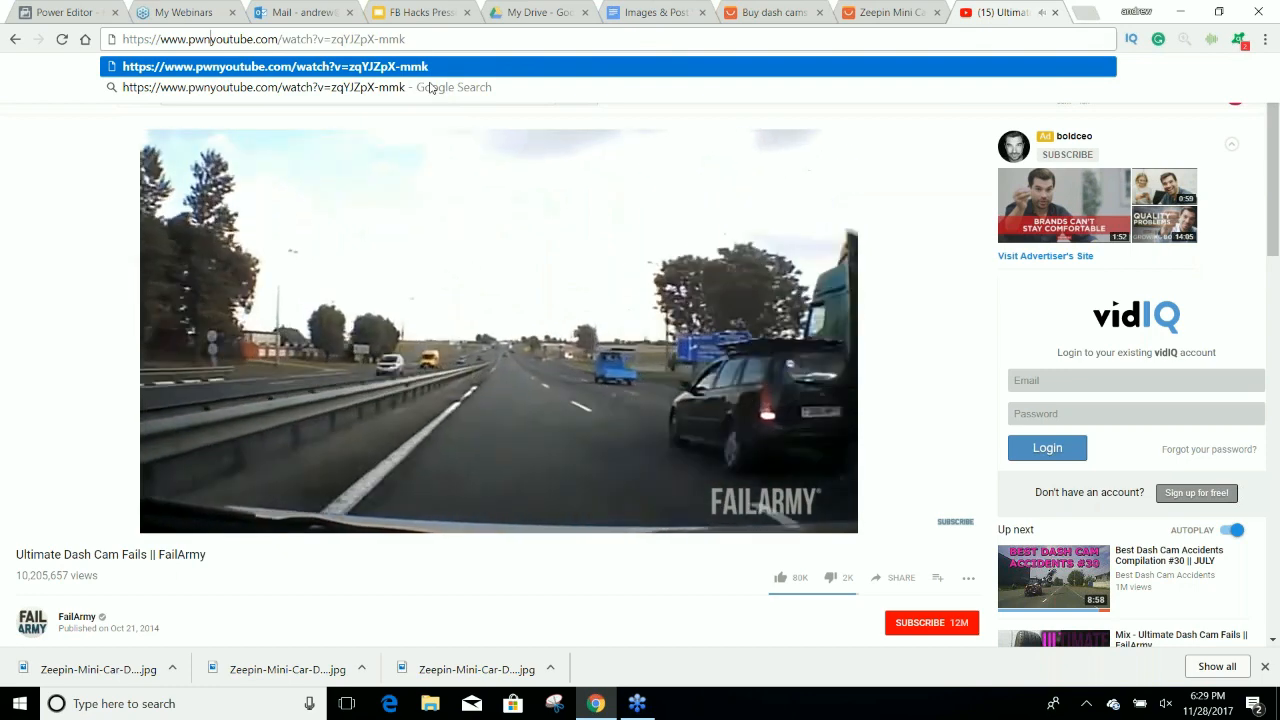
key("Return")
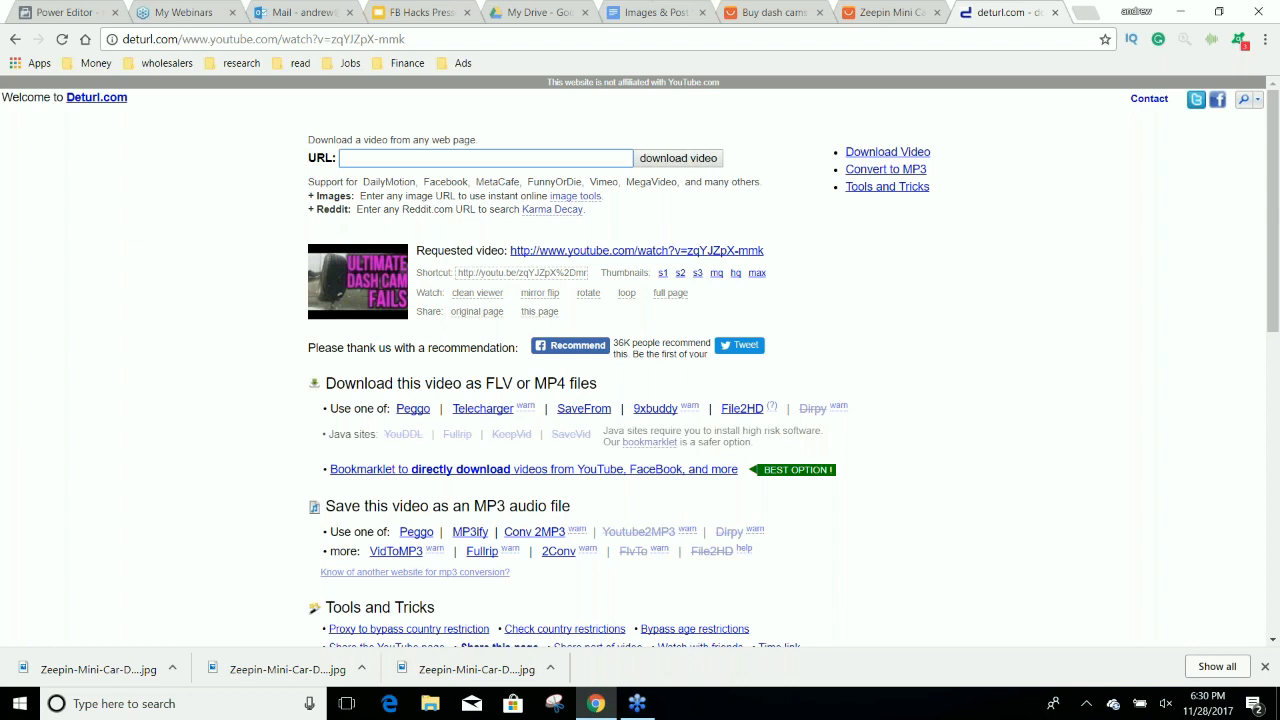
Open the dash cam fails video in the Peggo recorder, preview its opening, and set the clip's start time to 0:10.
left_click(413, 409)
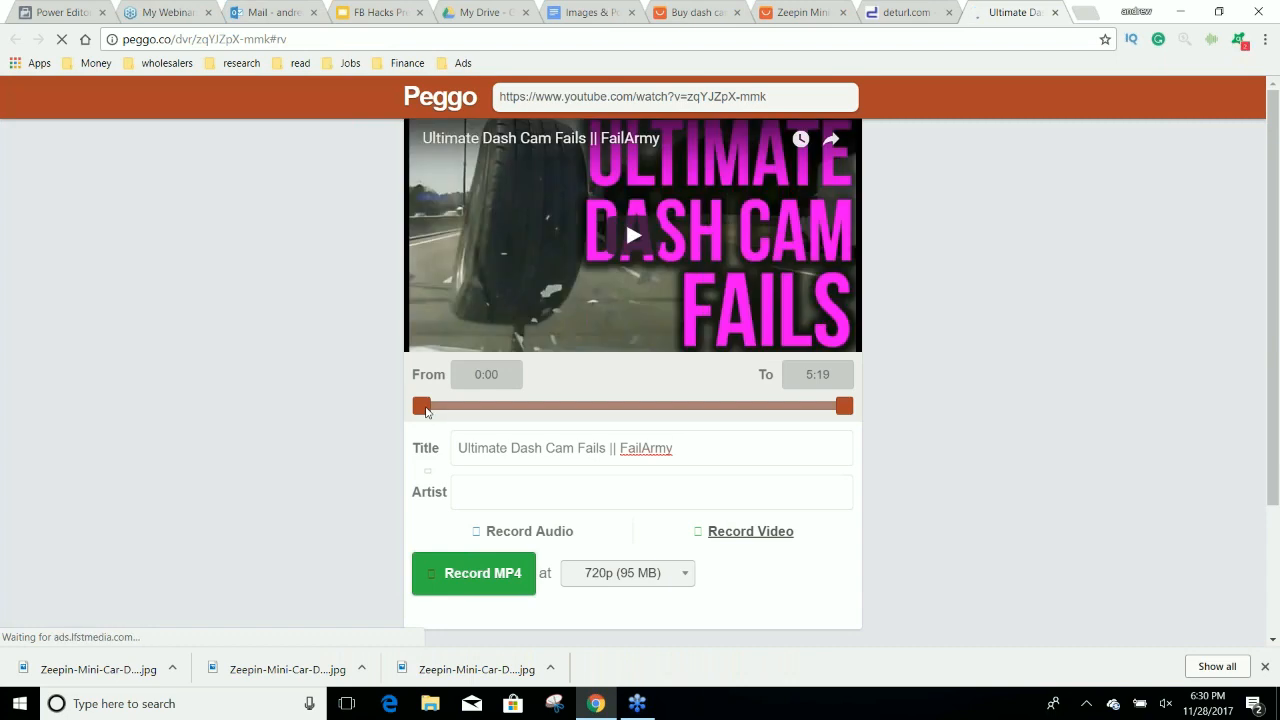
left_click_drag(426, 410, 437, 408)
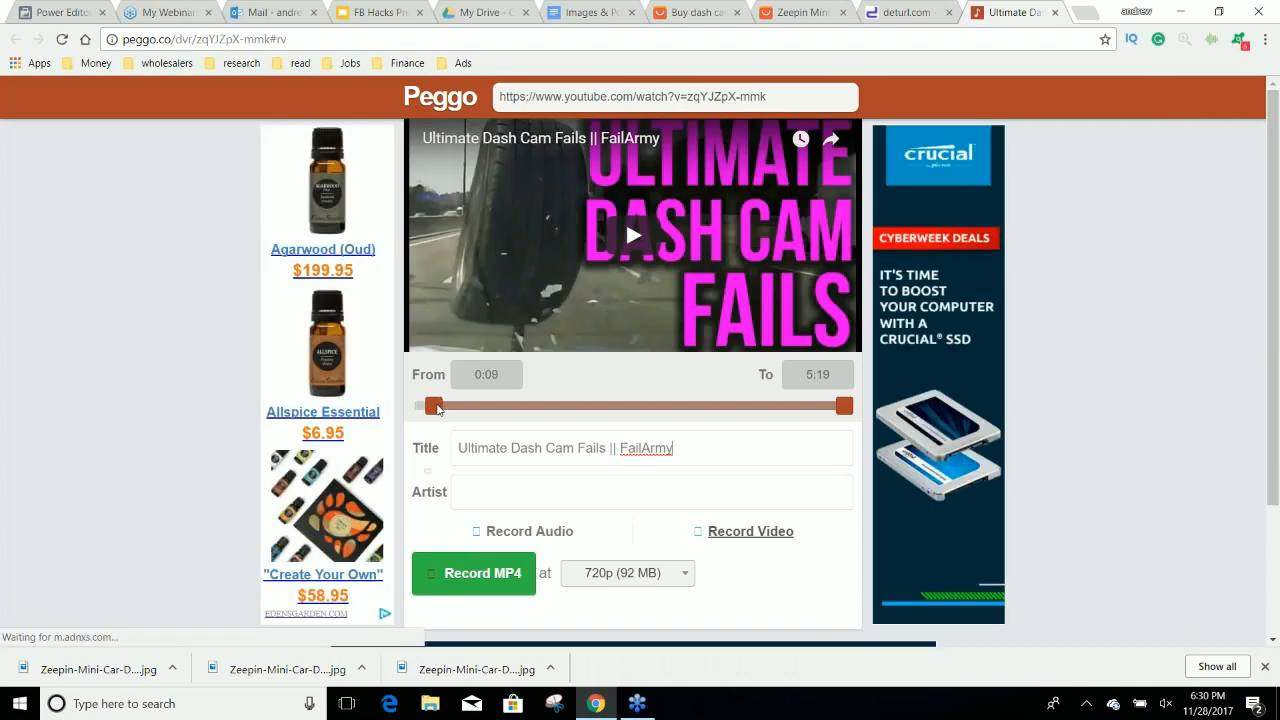
left_click(630, 240)
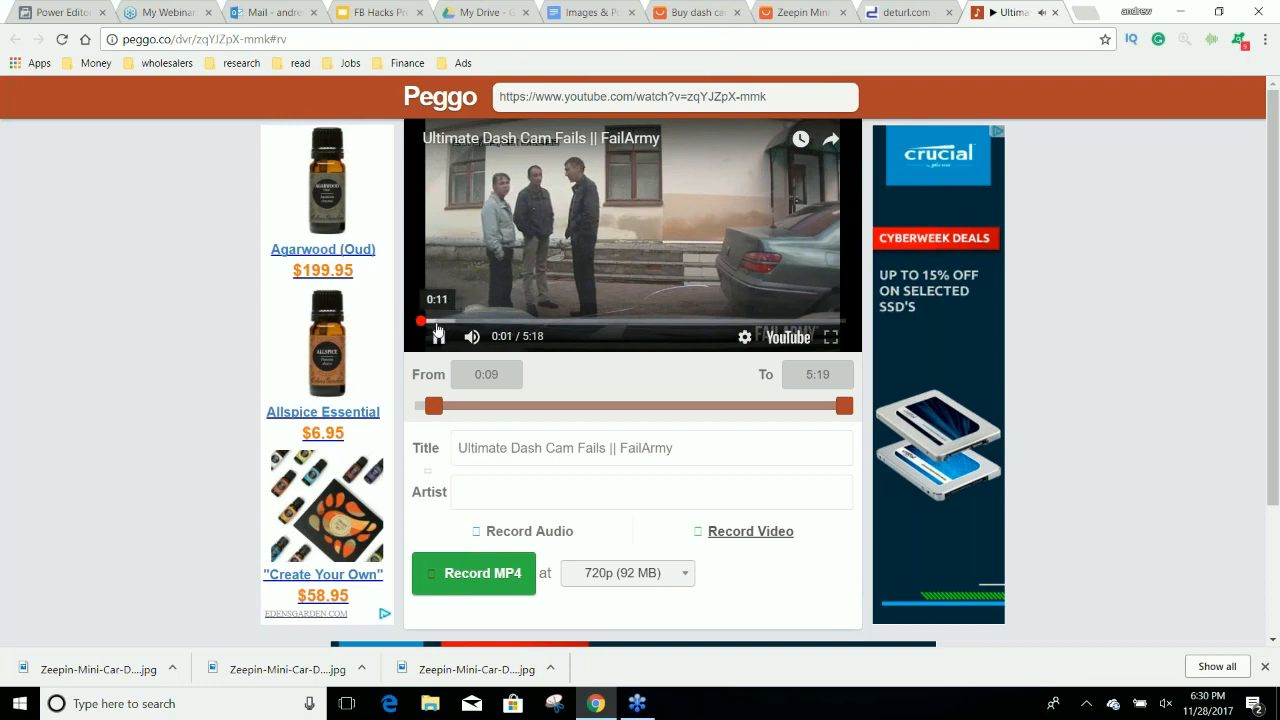
left_click_drag(436, 321, 430, 323)
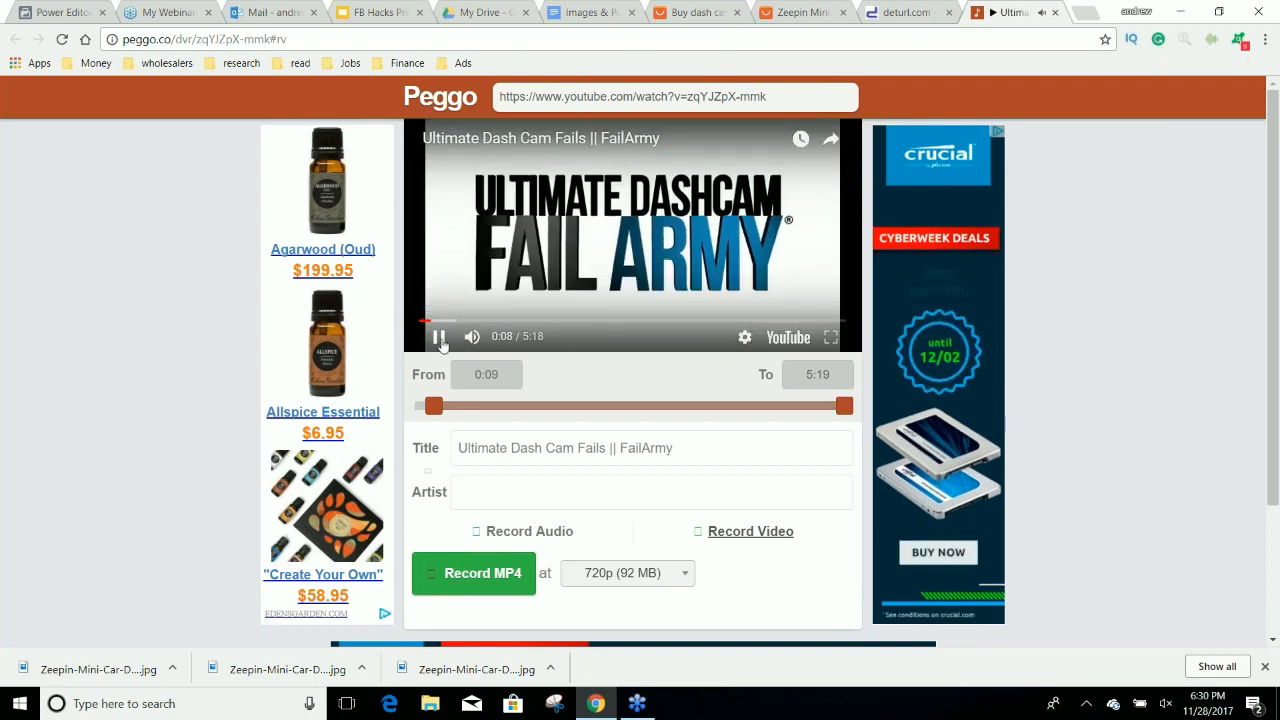
left_click(439, 338)
double_click(487, 374)
type("10")
Set the clip's end time to 1:35, choose the video quality, and record it as an MP4.
left_click_drag(843, 379, 795, 381)
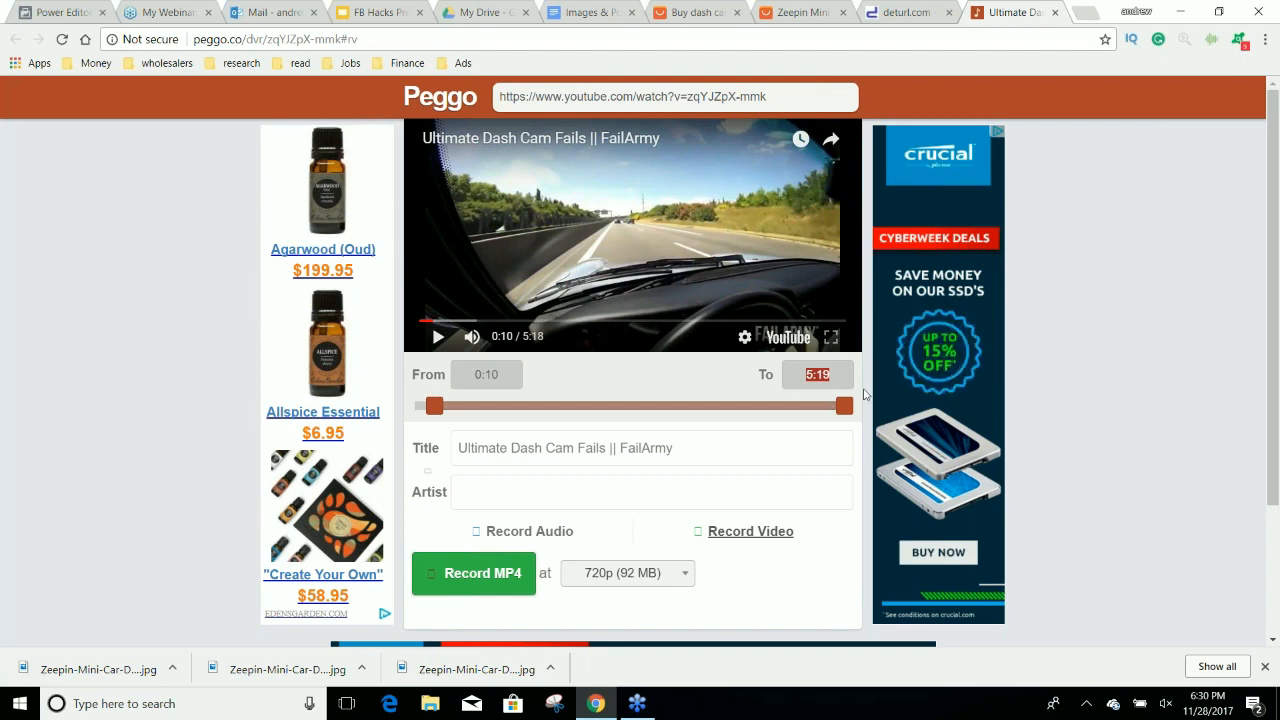
type("1")
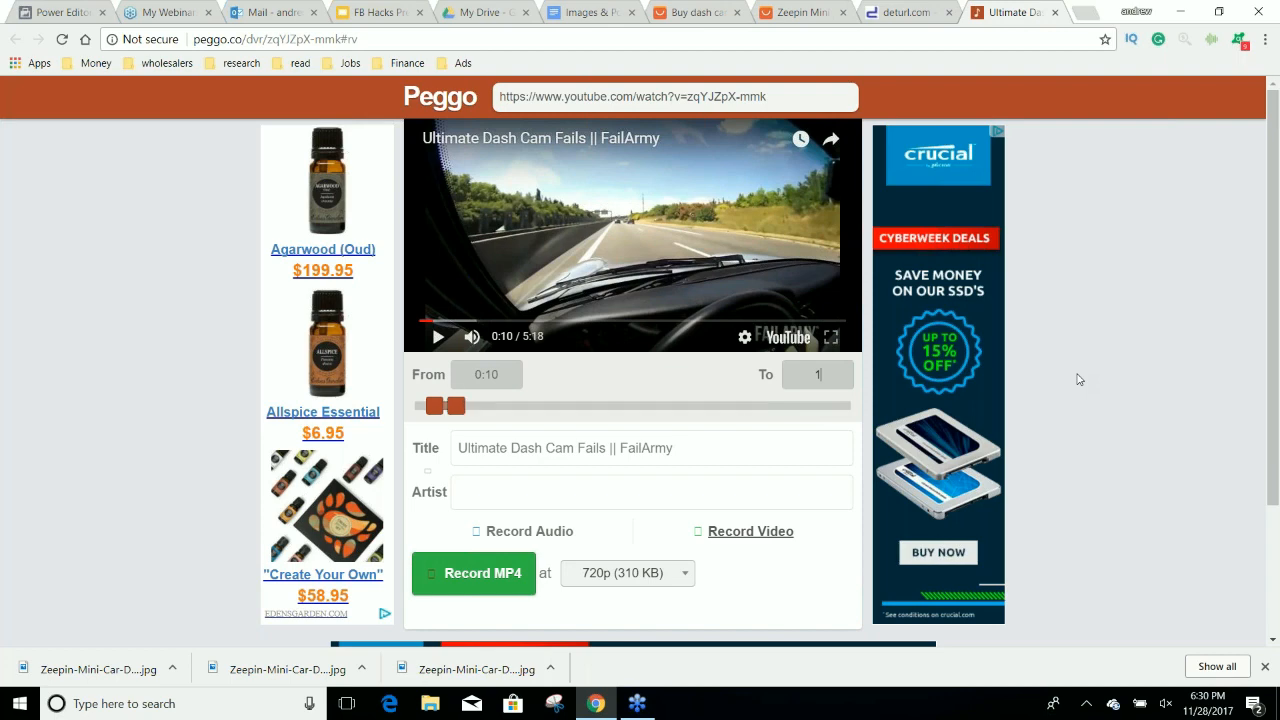
type(":30")
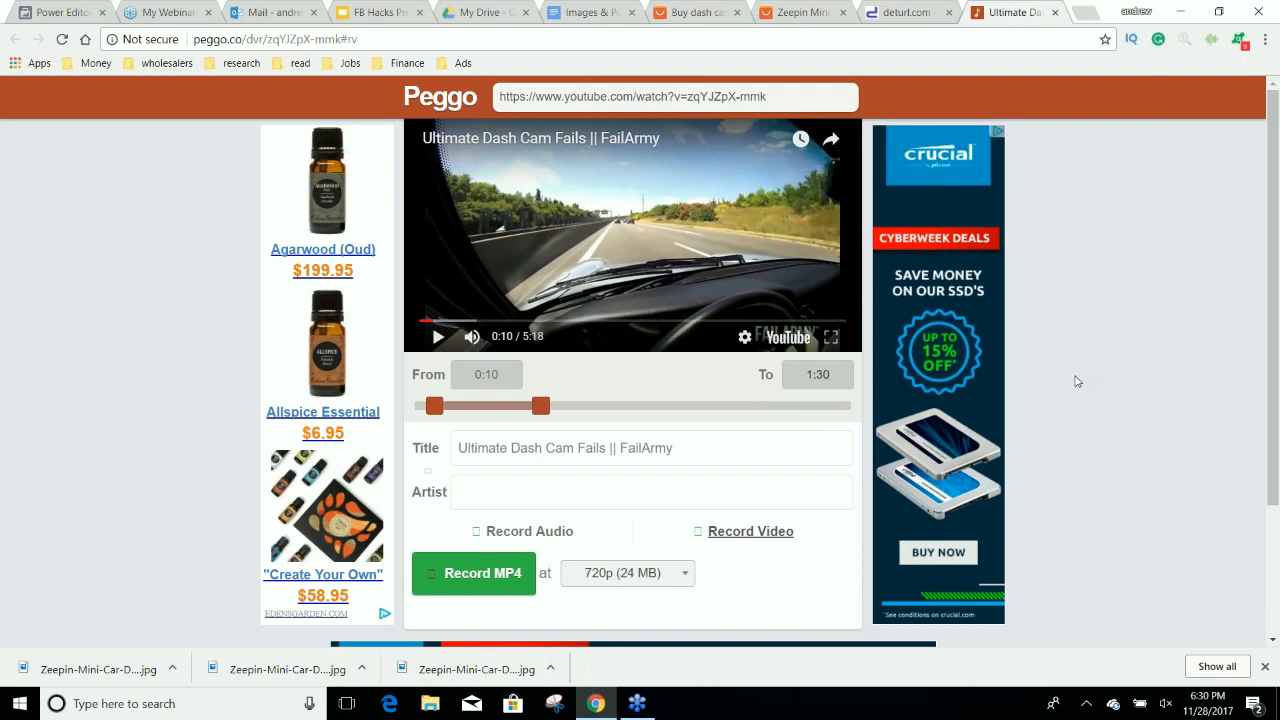
key("BackSpace")
type("5")
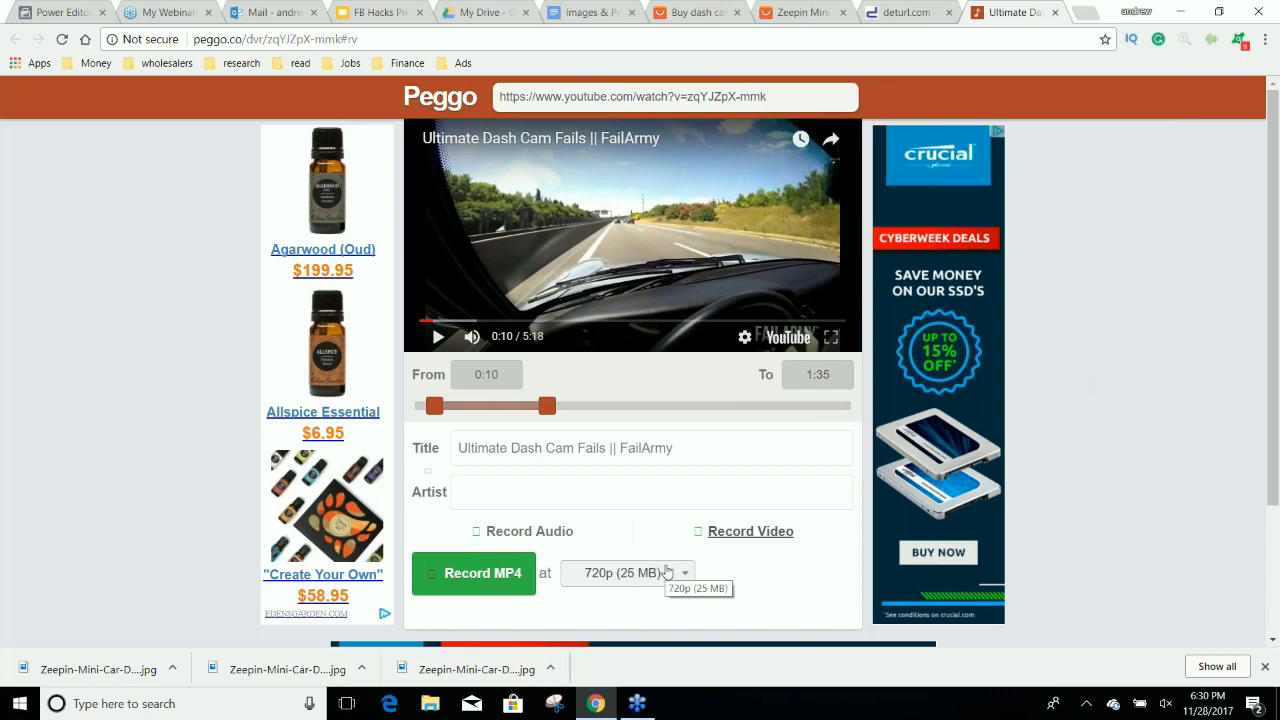
left_click(667, 572)
left_click(640, 417)
left_click(475, 573)
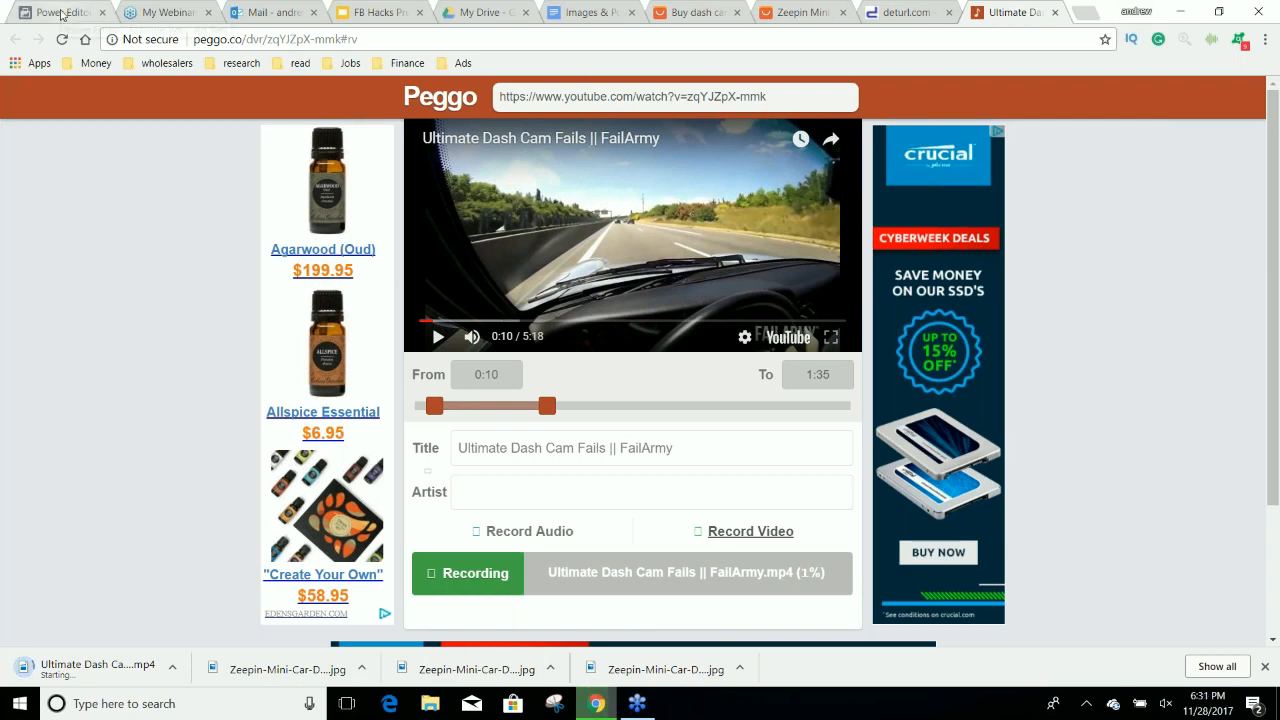
Switch to Facebook Power Editor, open Audience Insights without choosing a starting audience, and view the audience's Page Likes.
left_click(75, 12)
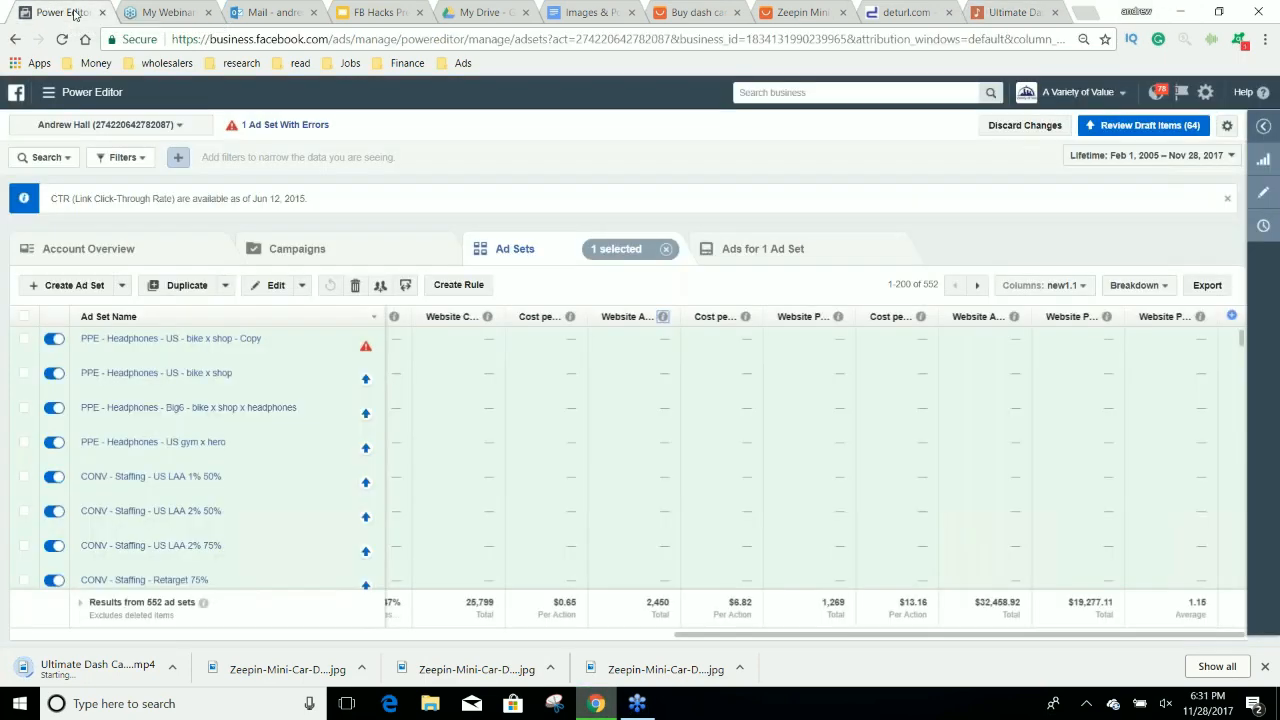
left_click(48, 93)
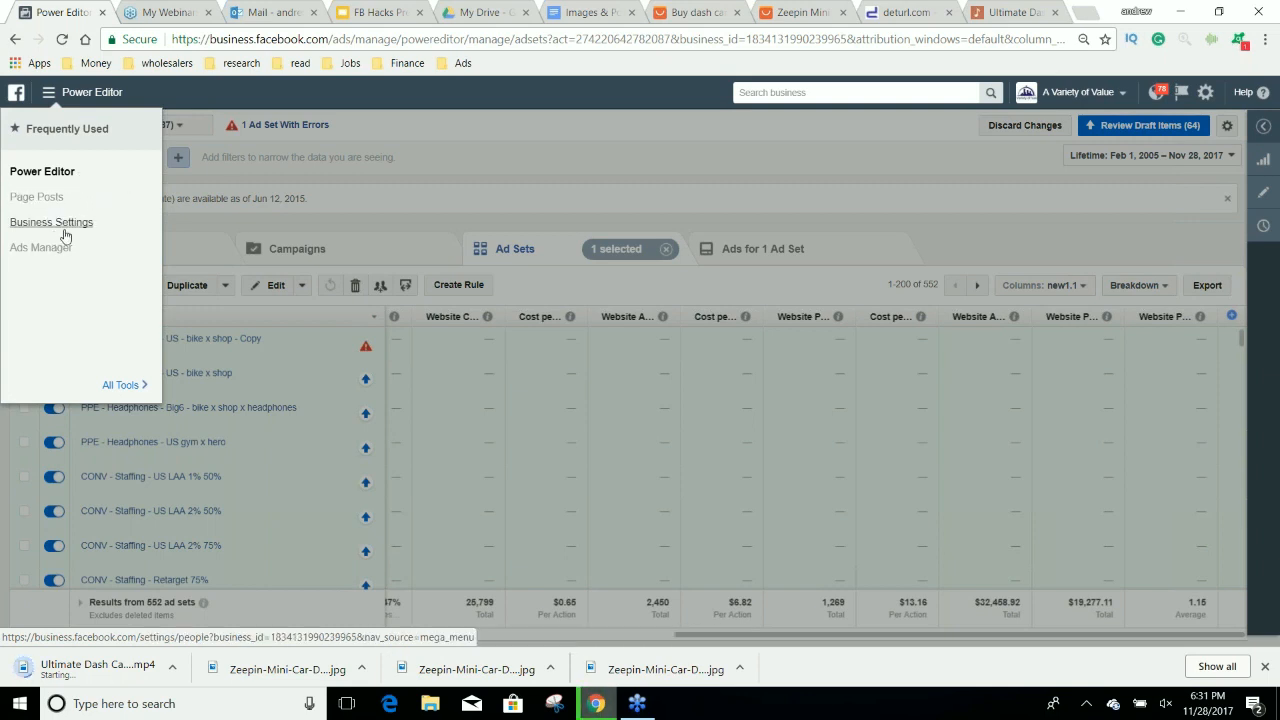
mouse_move(125, 385)
right_click(221, 174)
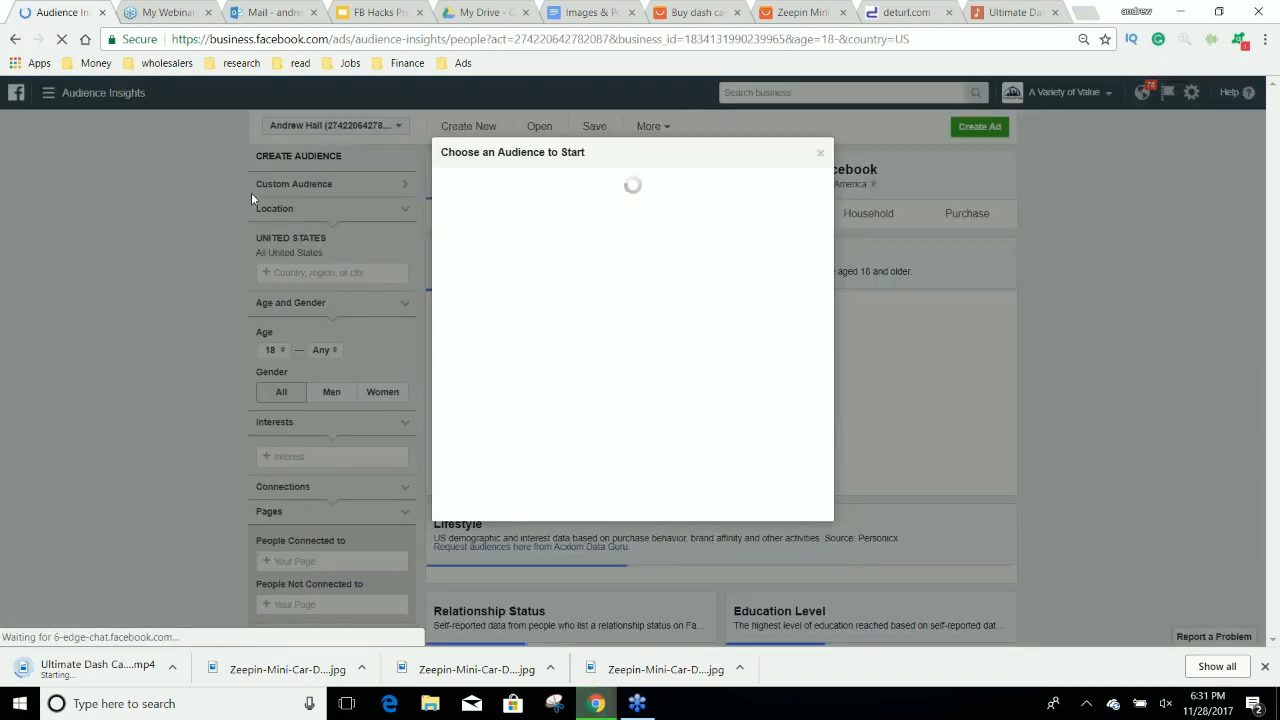
left_click(820, 155)
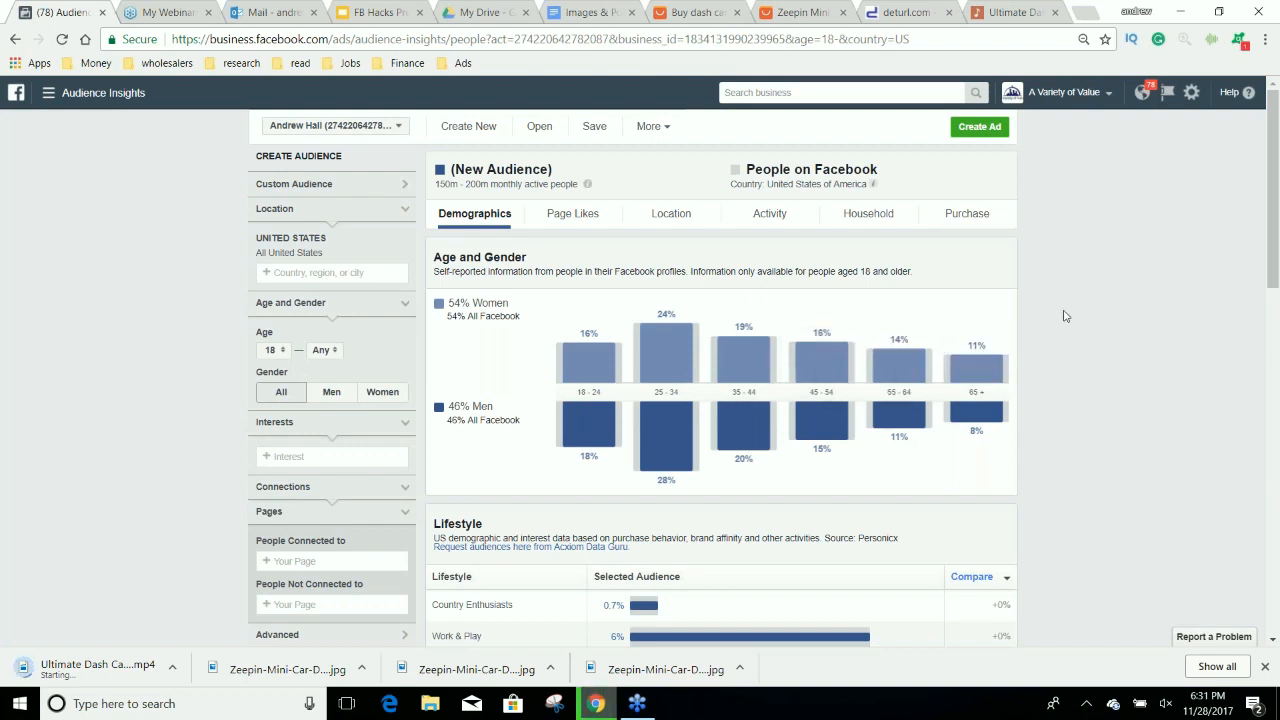
left_click(572, 215)
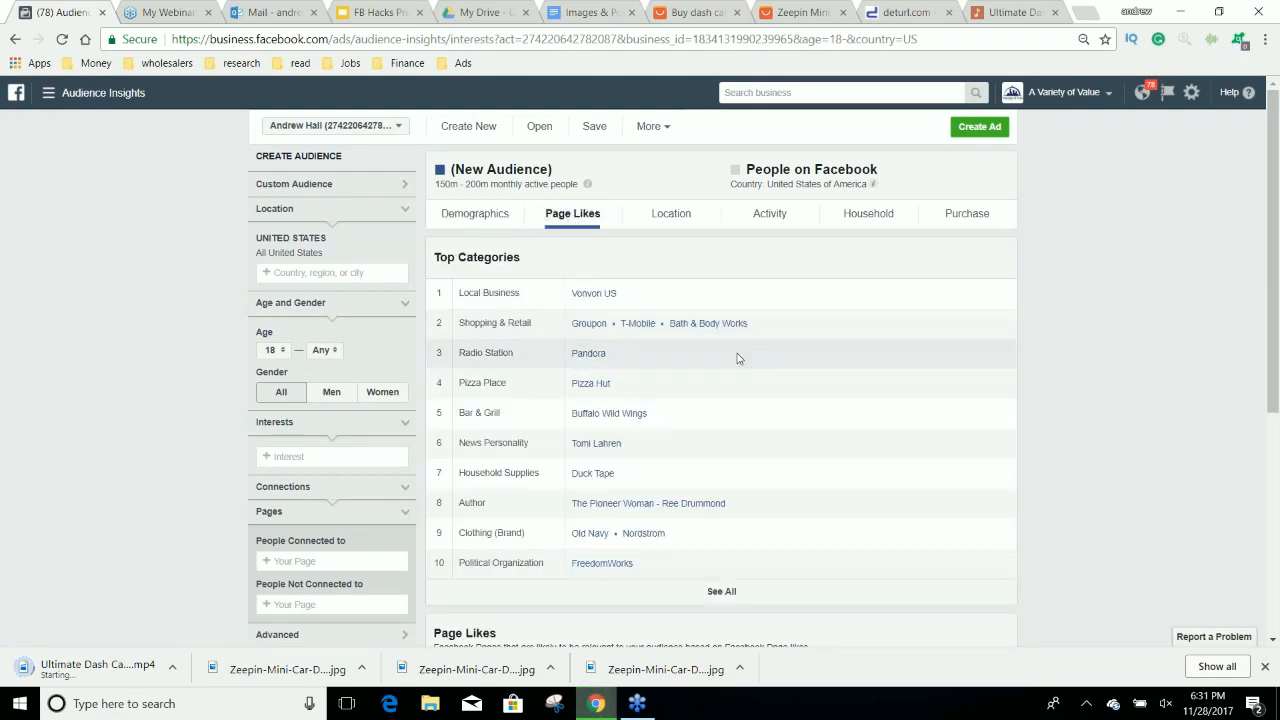
scroll(1054, 354, "down", 1)
scroll(1054, 354, "up", 1)
Try the interest "Watch" on the audience to check its top page categories, and remove it.
left_click(274, 456)
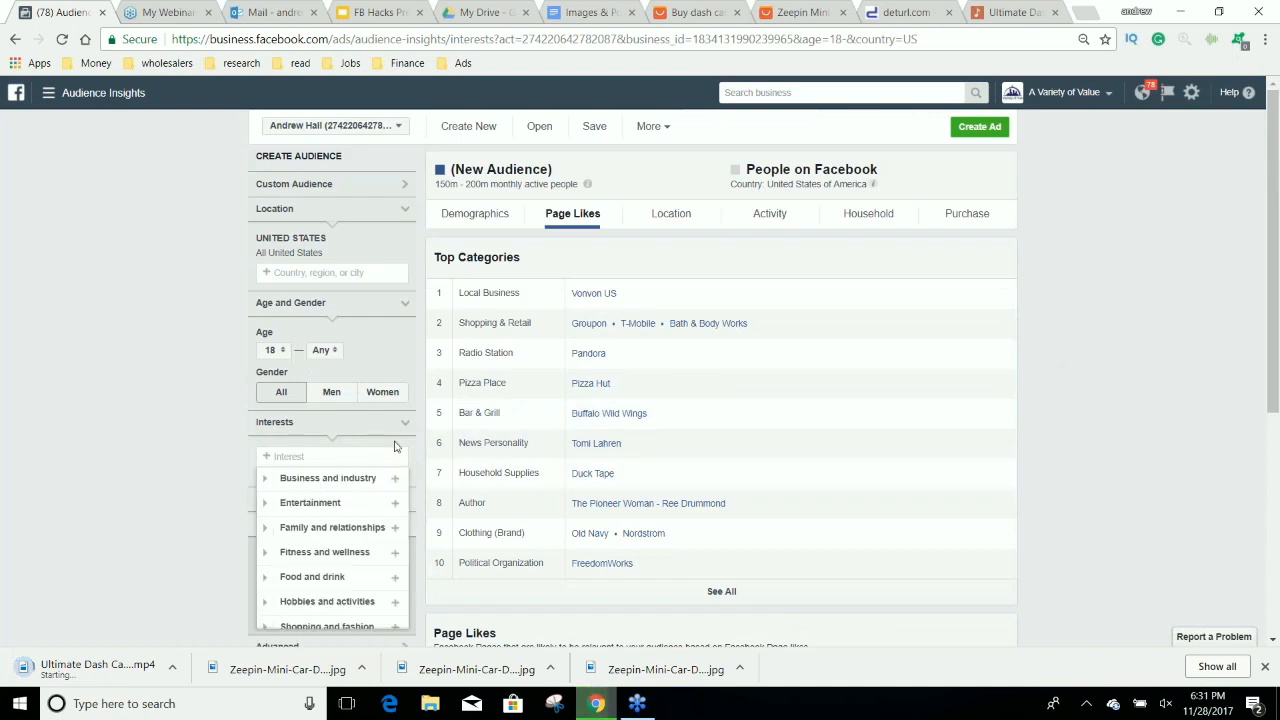
type("watch")
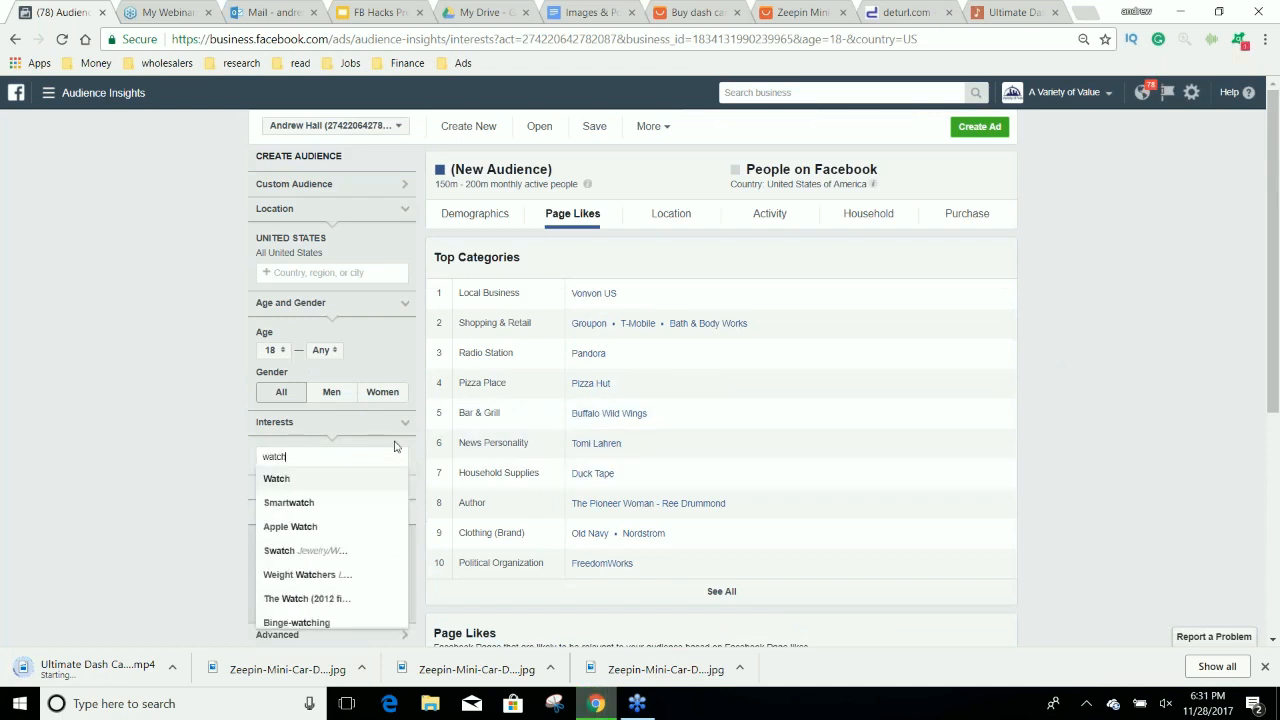
left_click(311, 471)
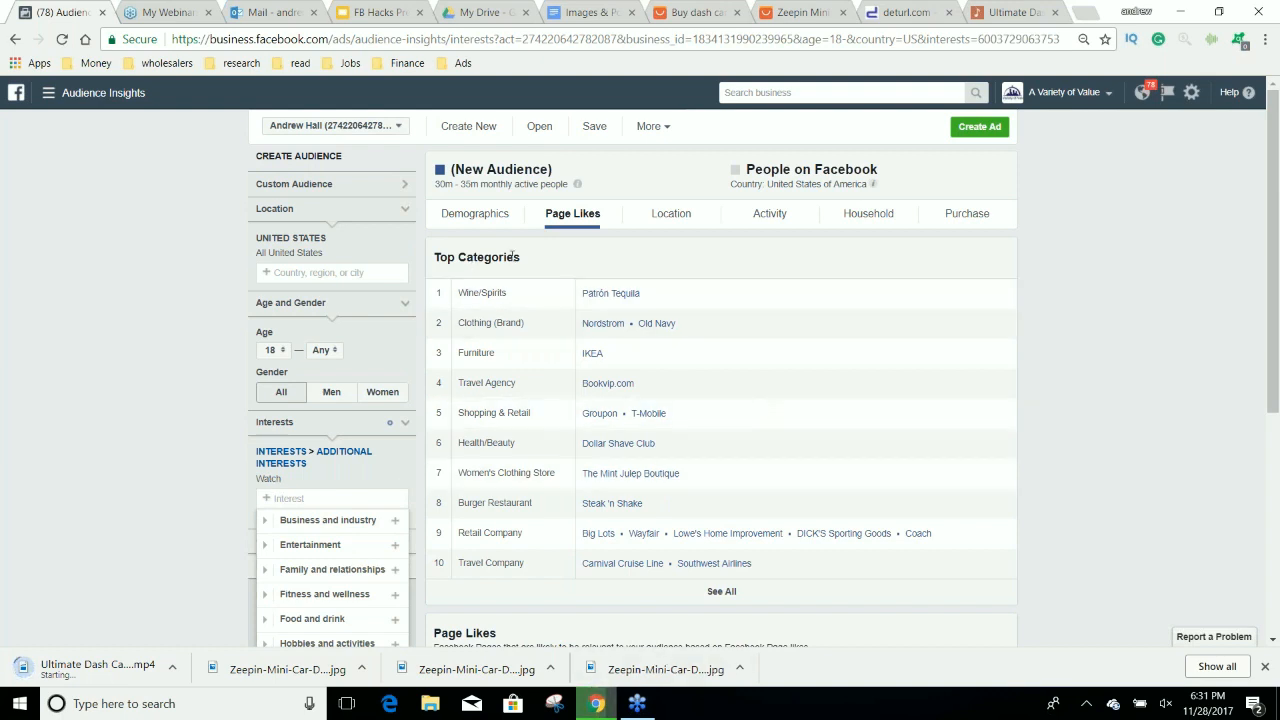
left_click_drag(435, 257, 521, 258)
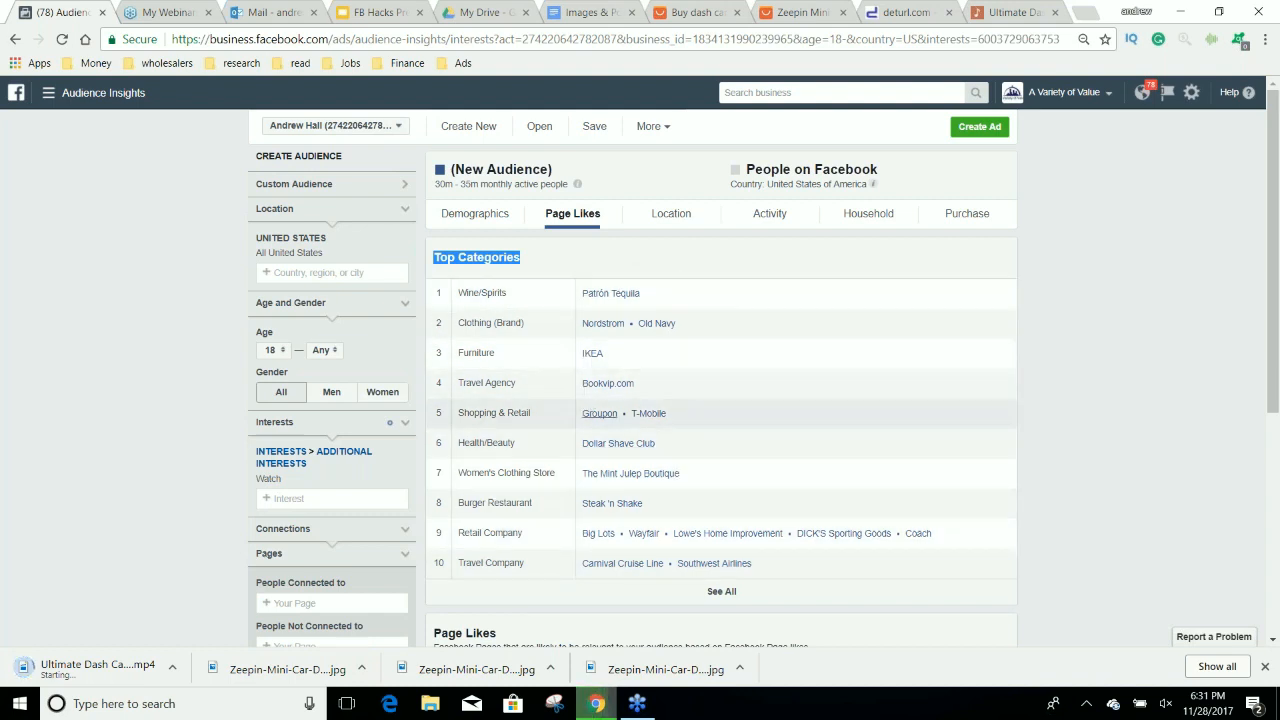
left_click(406, 478)
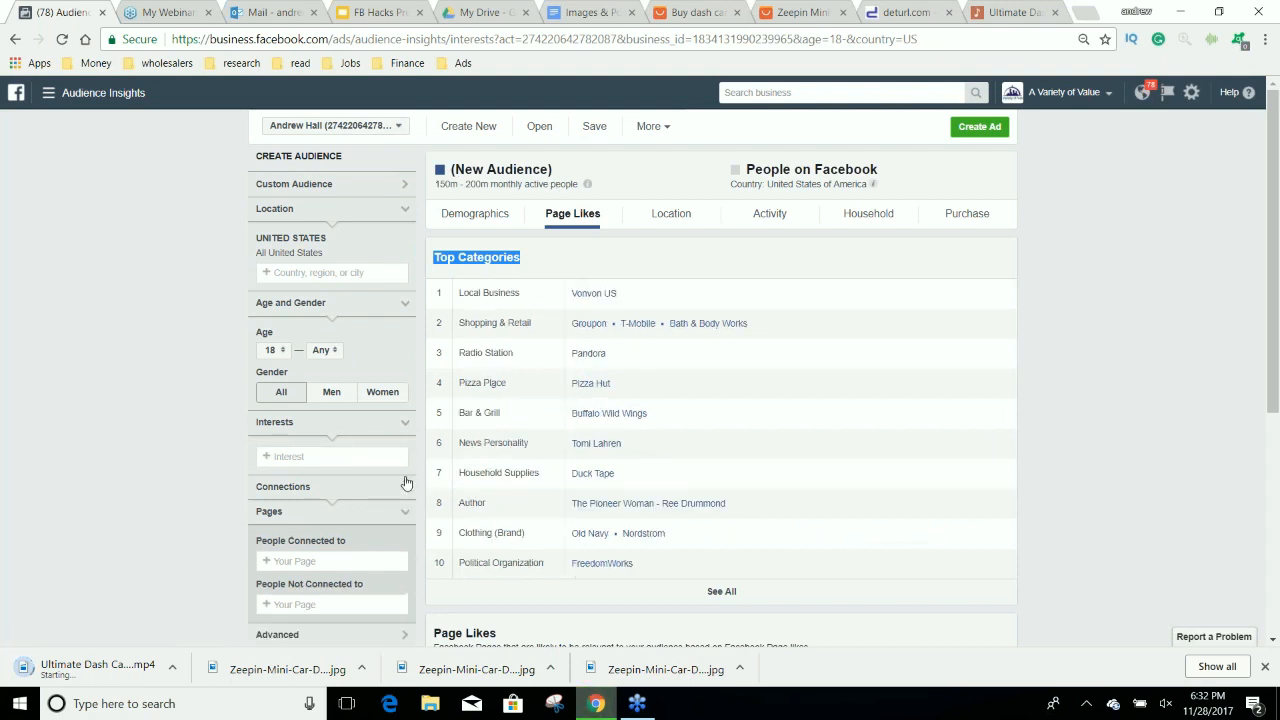
Add the interests Invicta Watch Group, Movado and Cartier (jeweler) to the audience.
left_click(326, 455)
type("invict")
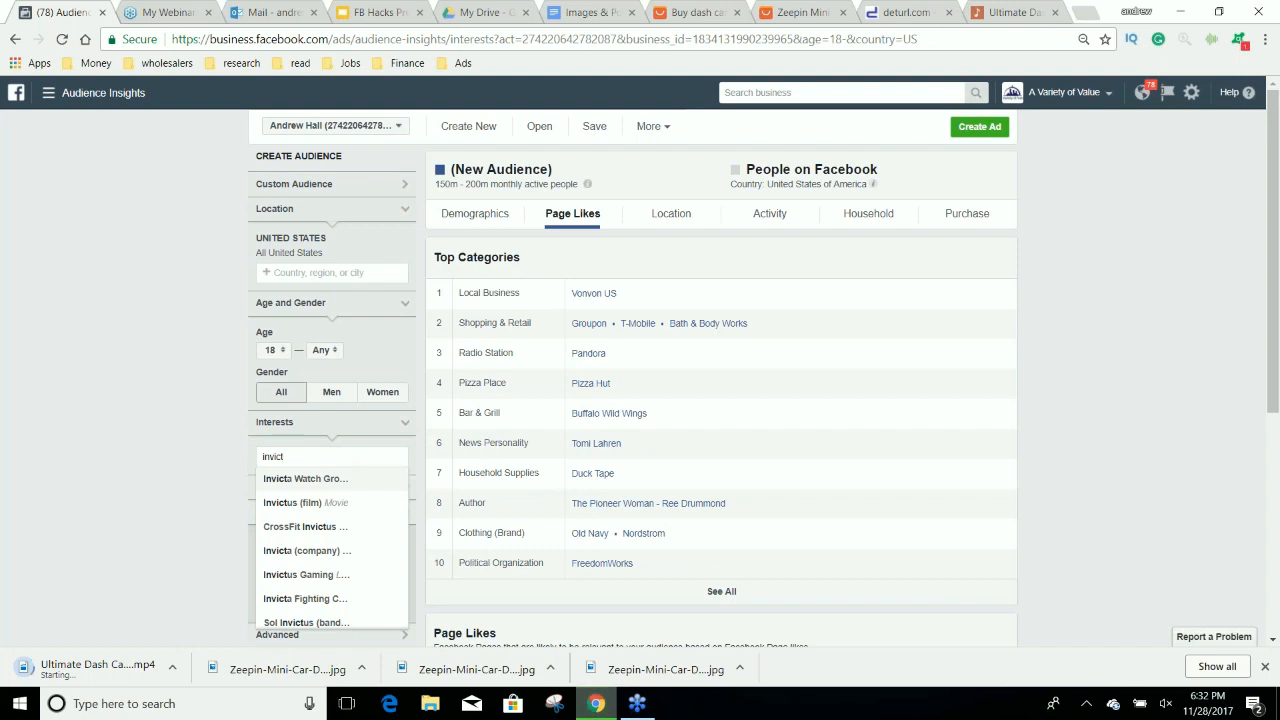
left_click(322, 479)
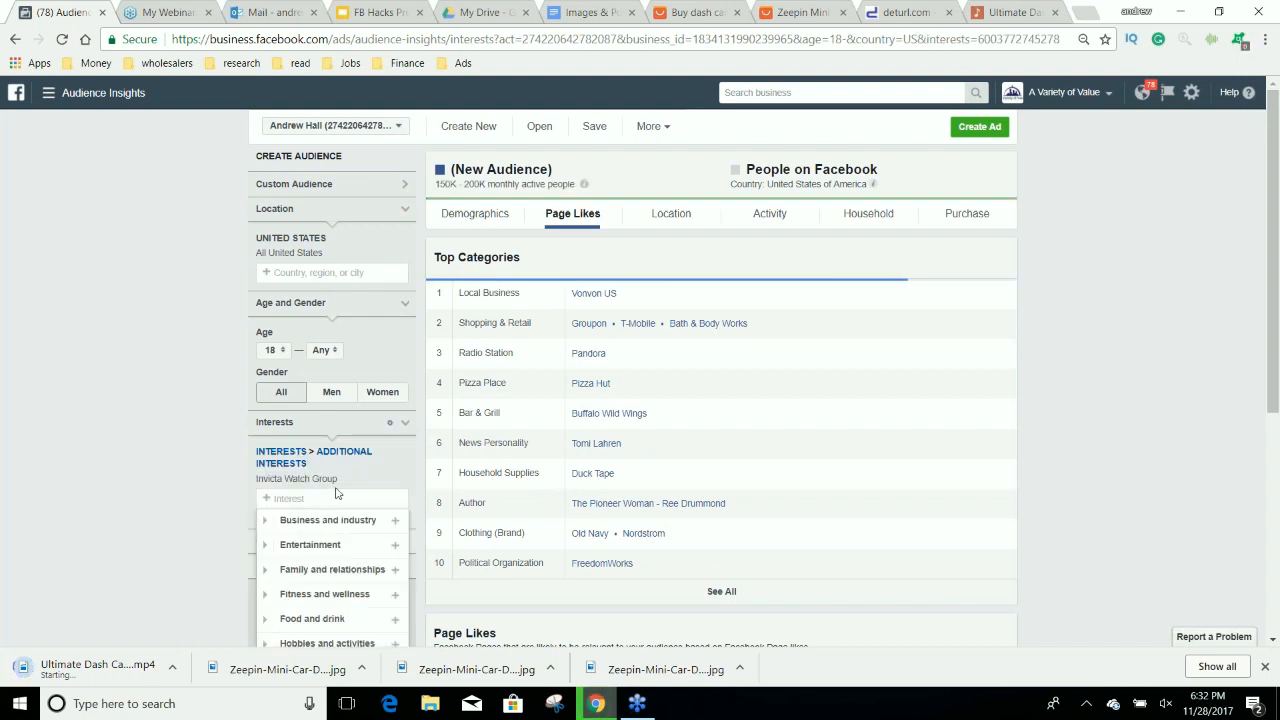
type("movado")
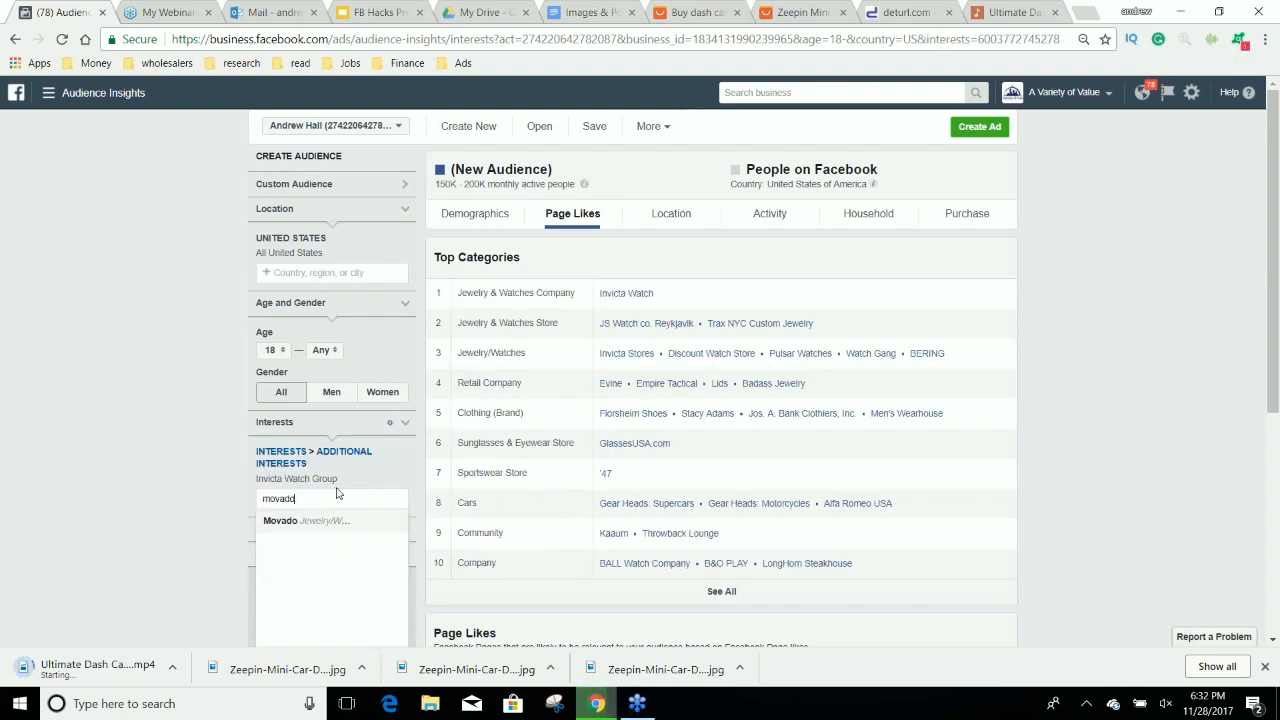
key("Return")
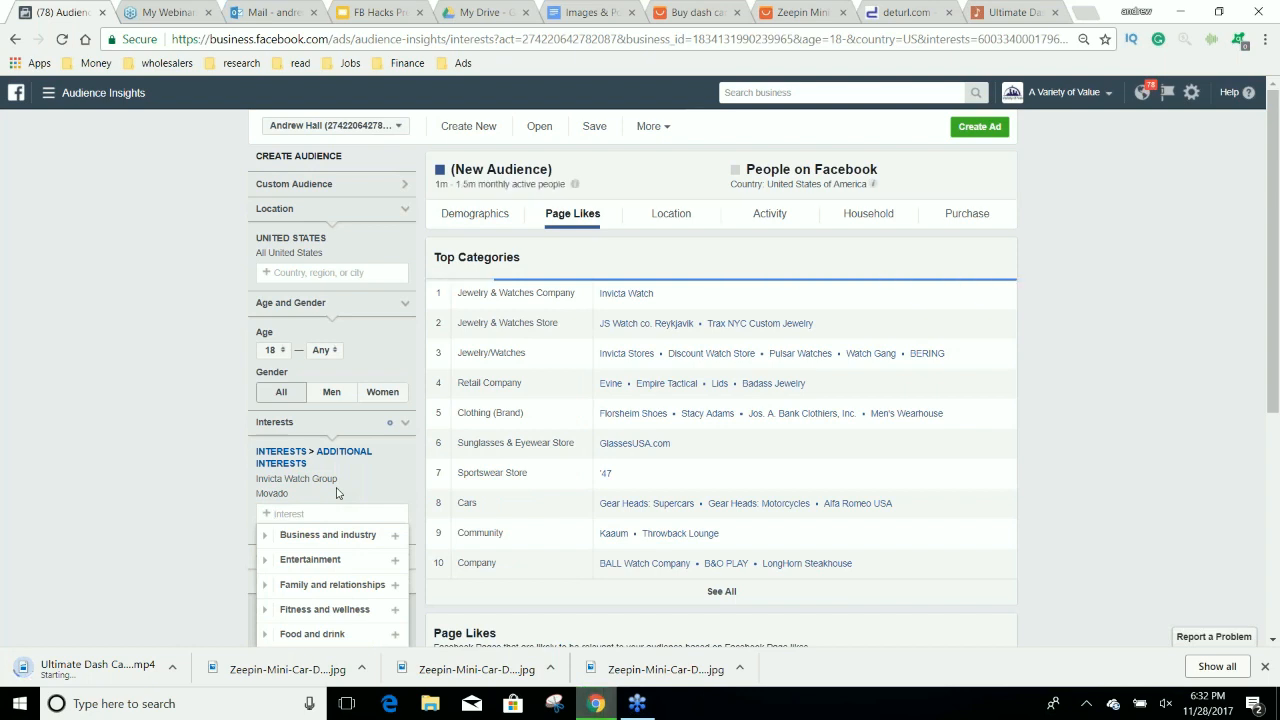
type("cartier")
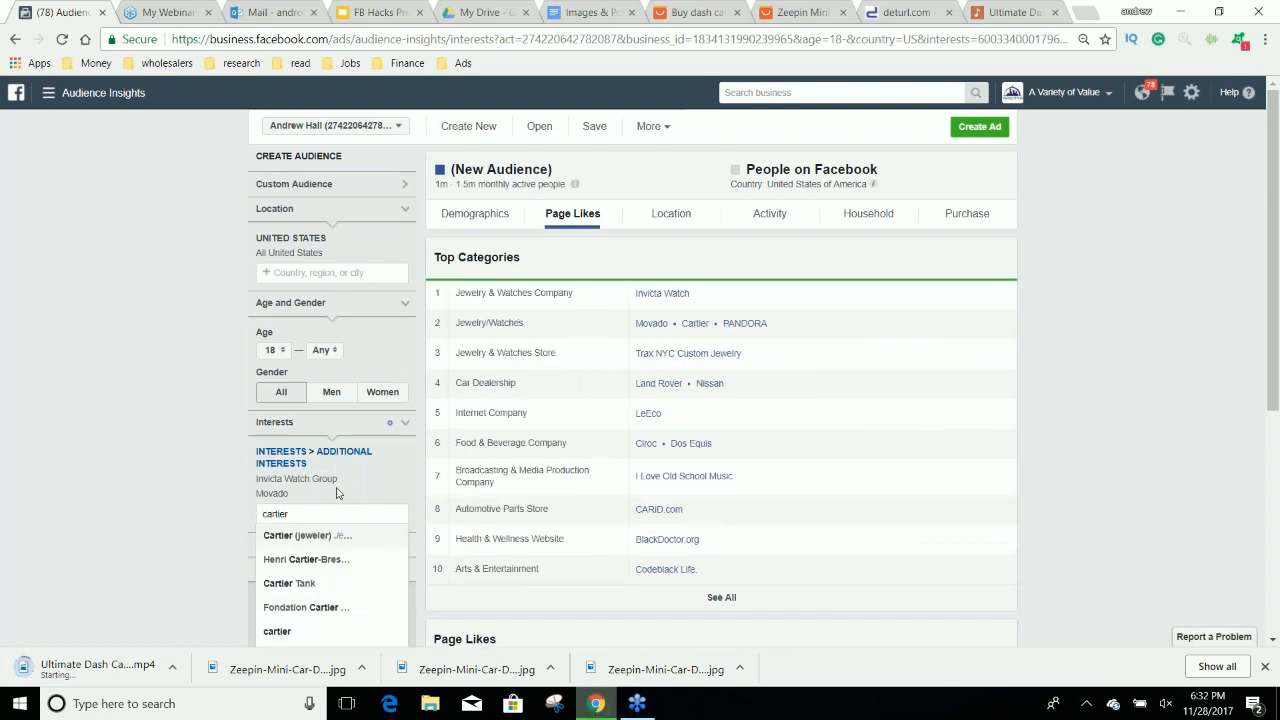
key("Return")
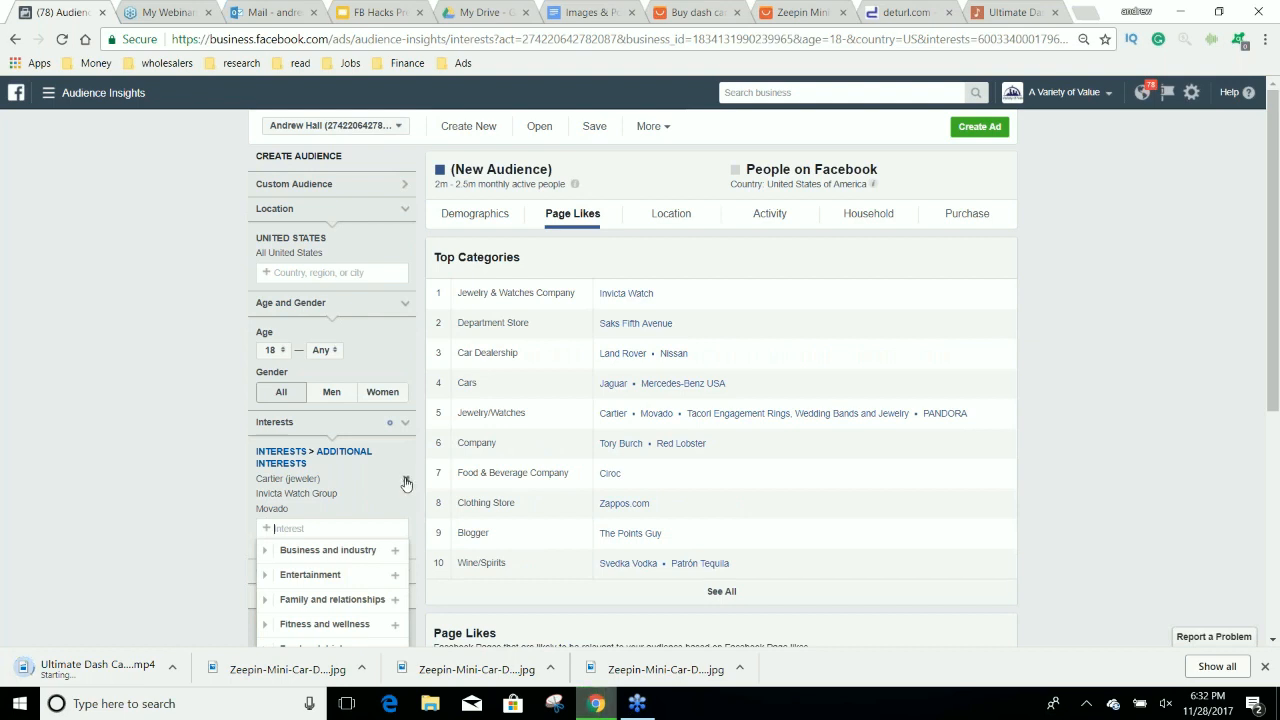
Examine the watch-brand audience's top categories and the relevance and affinity of its liked pages.
scroll(405, 483, "down", 3)
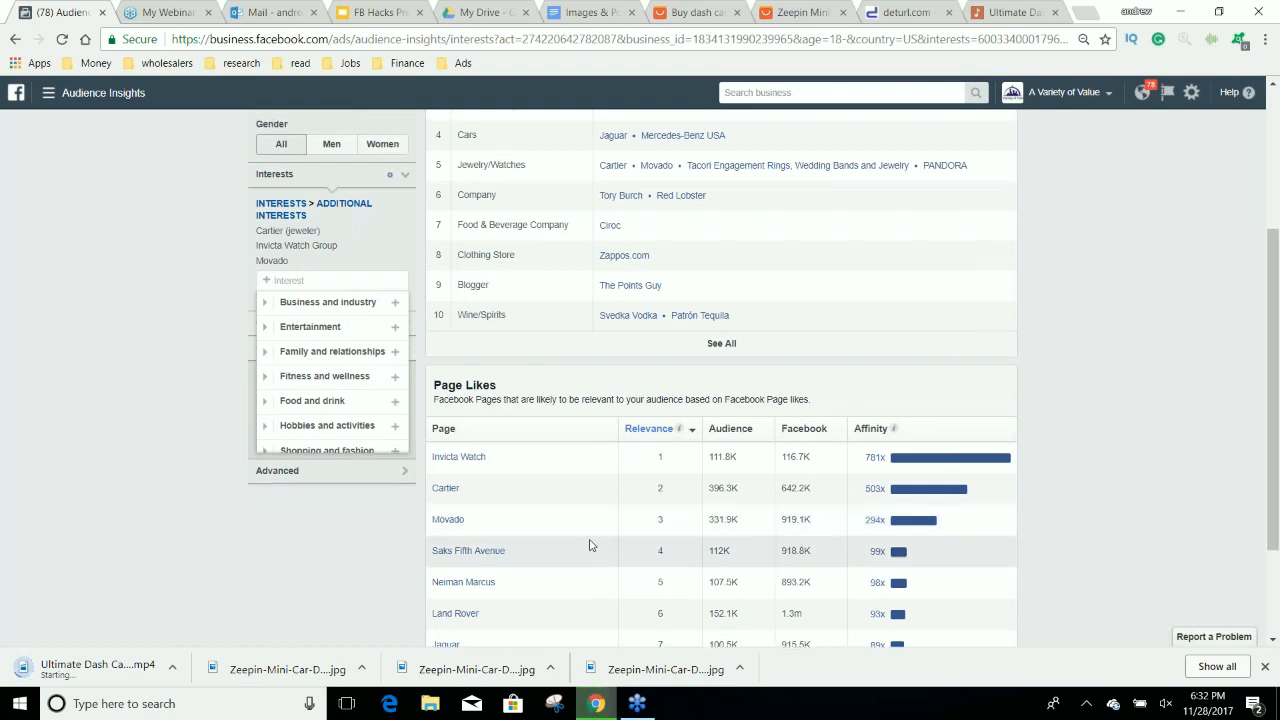
scroll(590, 544, "up", 3)
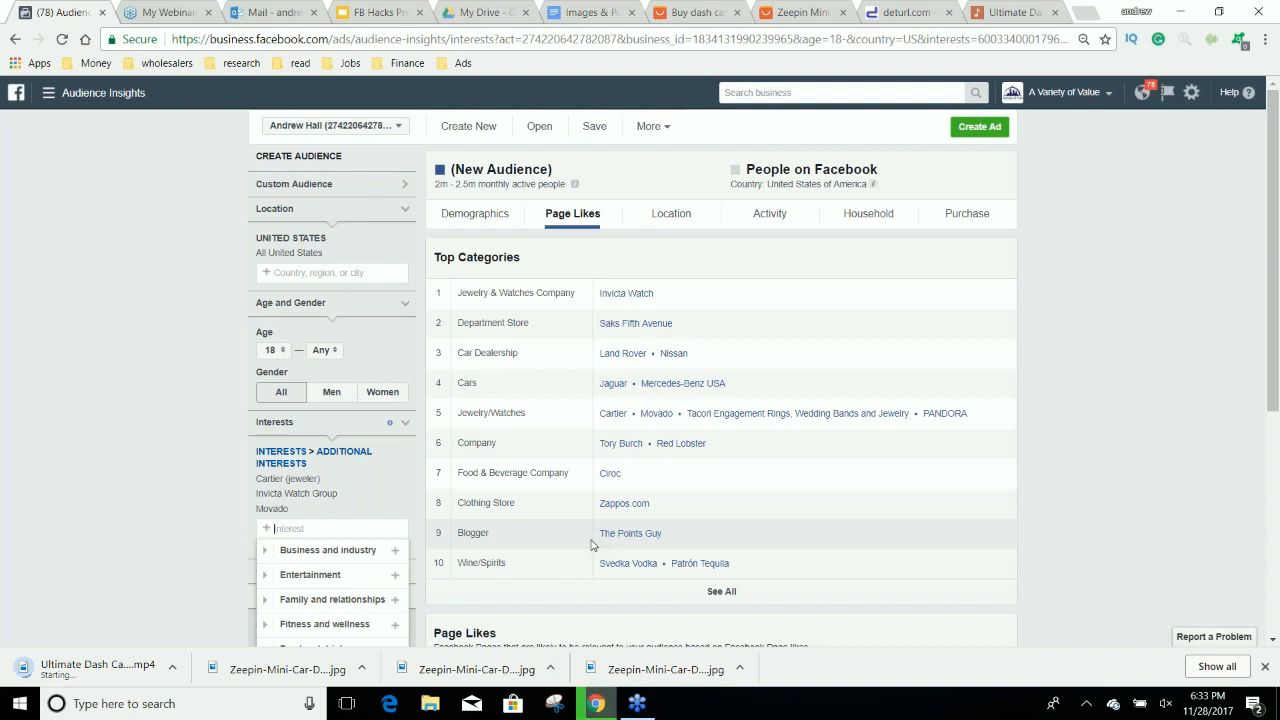
scroll(590, 544, "down", 3)
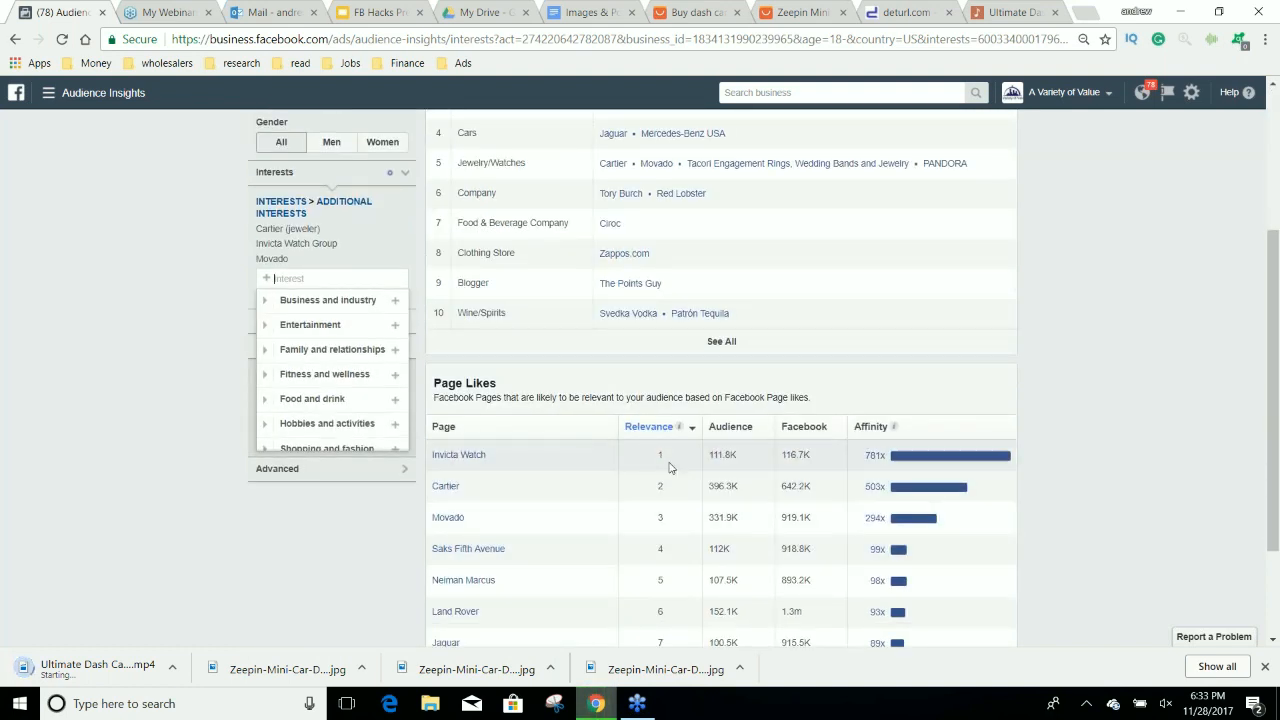
mouse_move(880, 455)
left_click_drag(884, 455, 865, 455)
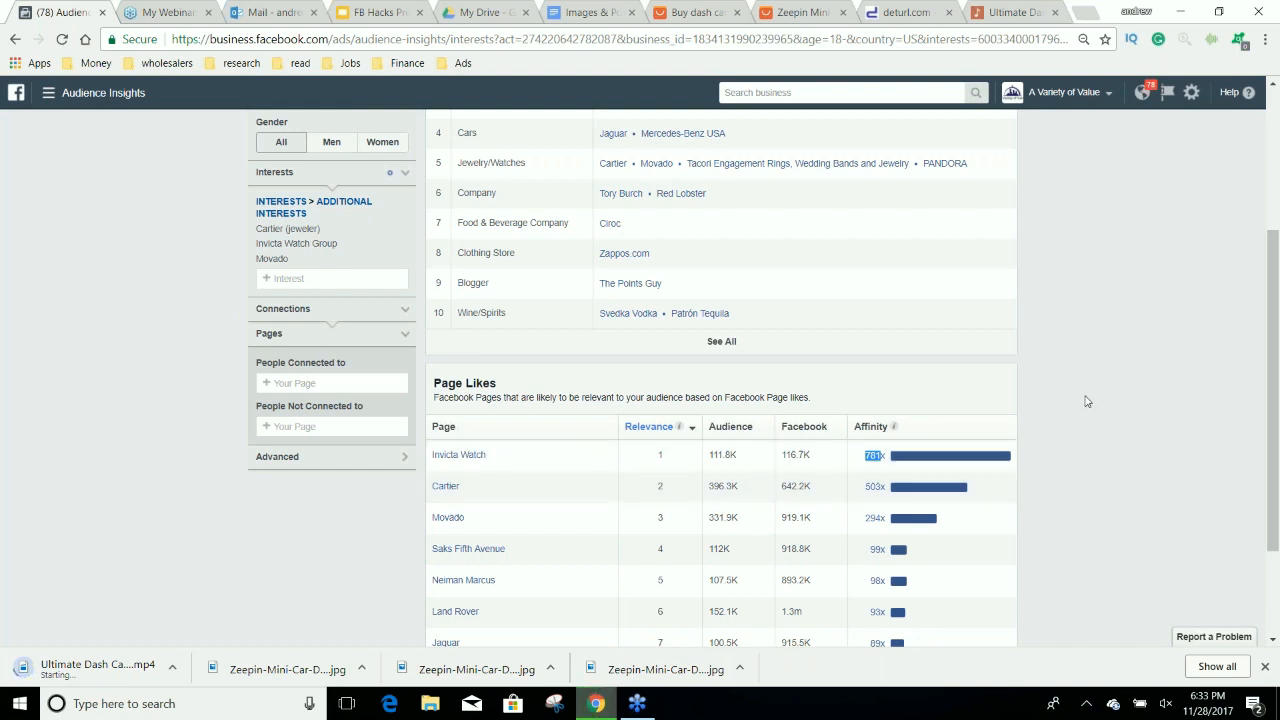
left_click(1274, 27)
scroll(405, 309, "up", 3)
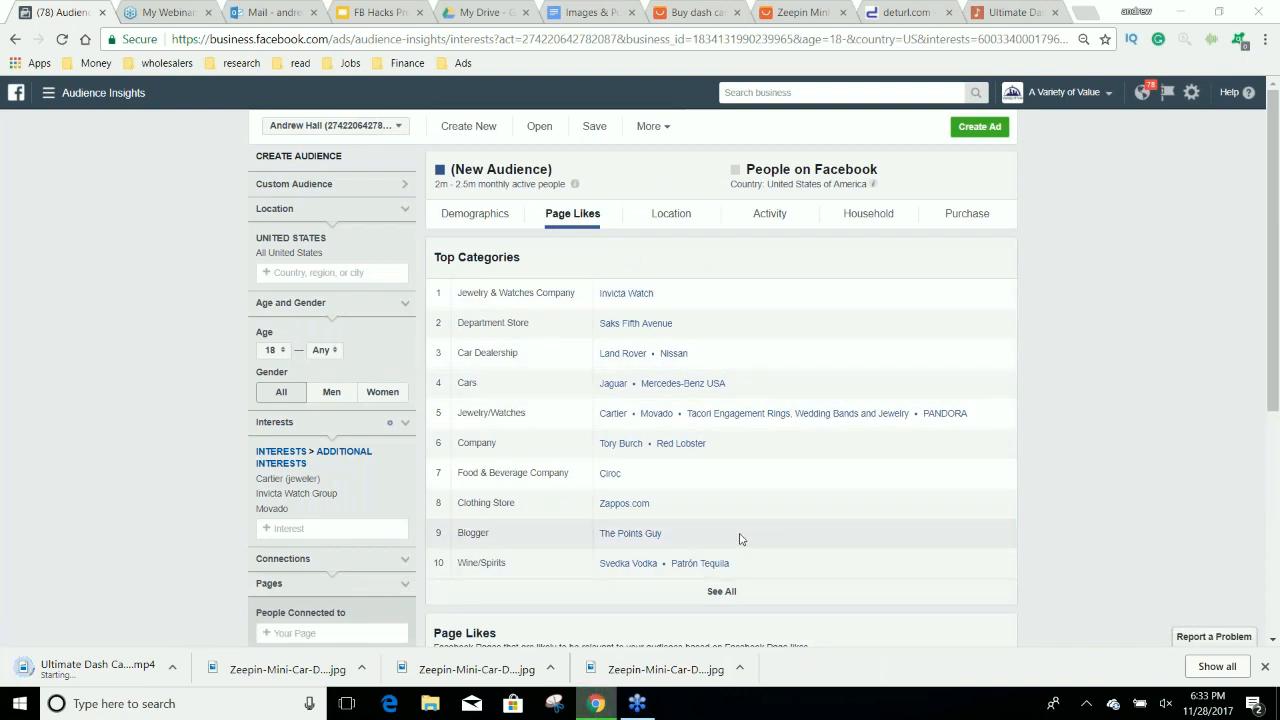
scroll(777, 540, "down", 3)
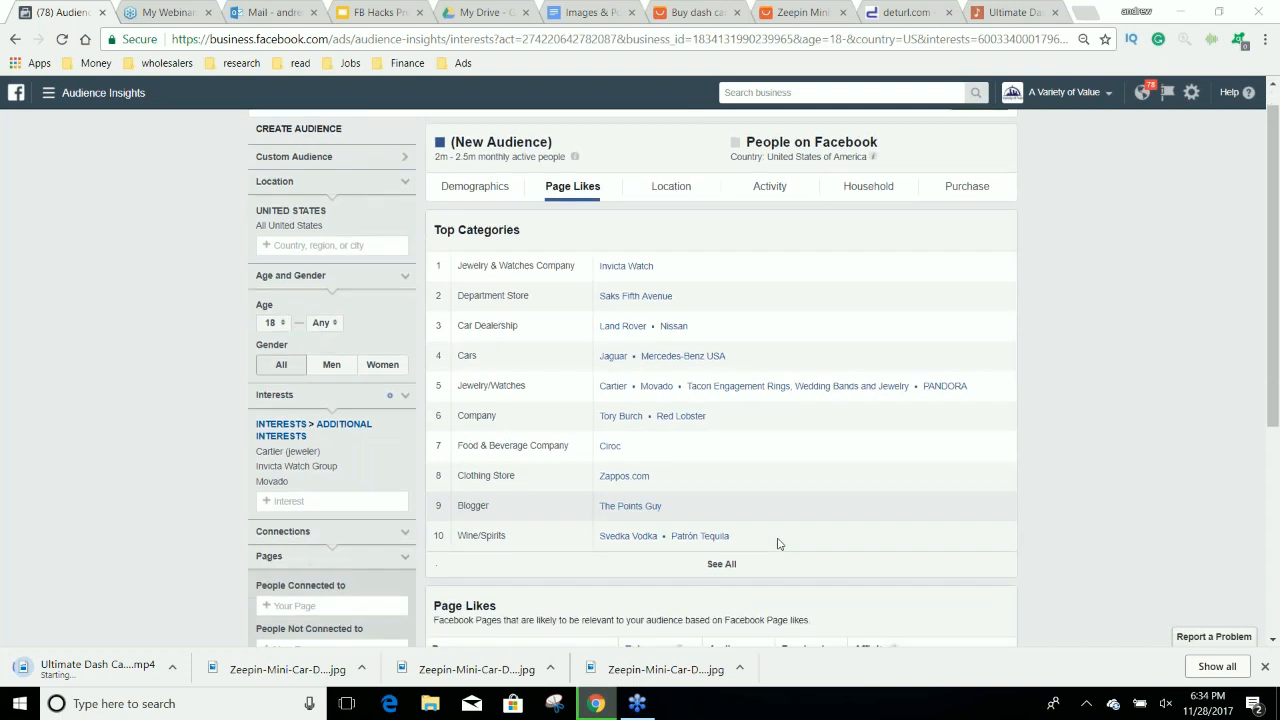
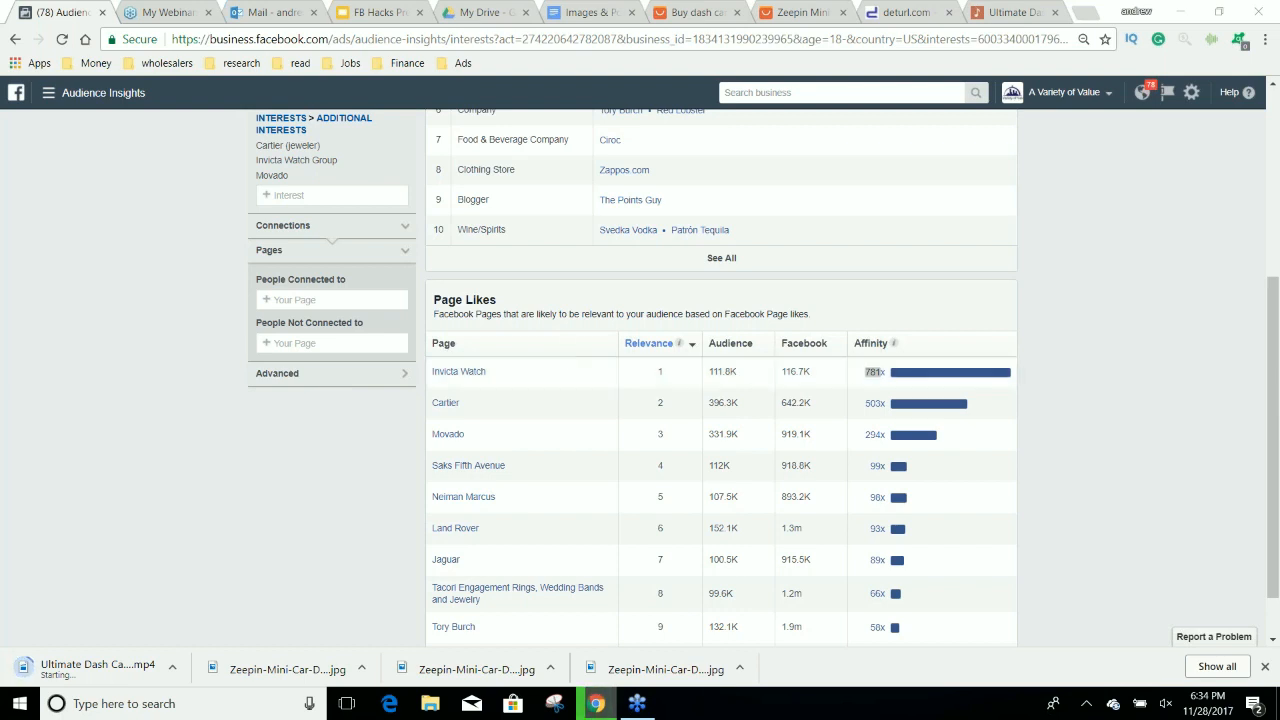
left_click(330, 195)
scroll(334, 390, "up", 3)
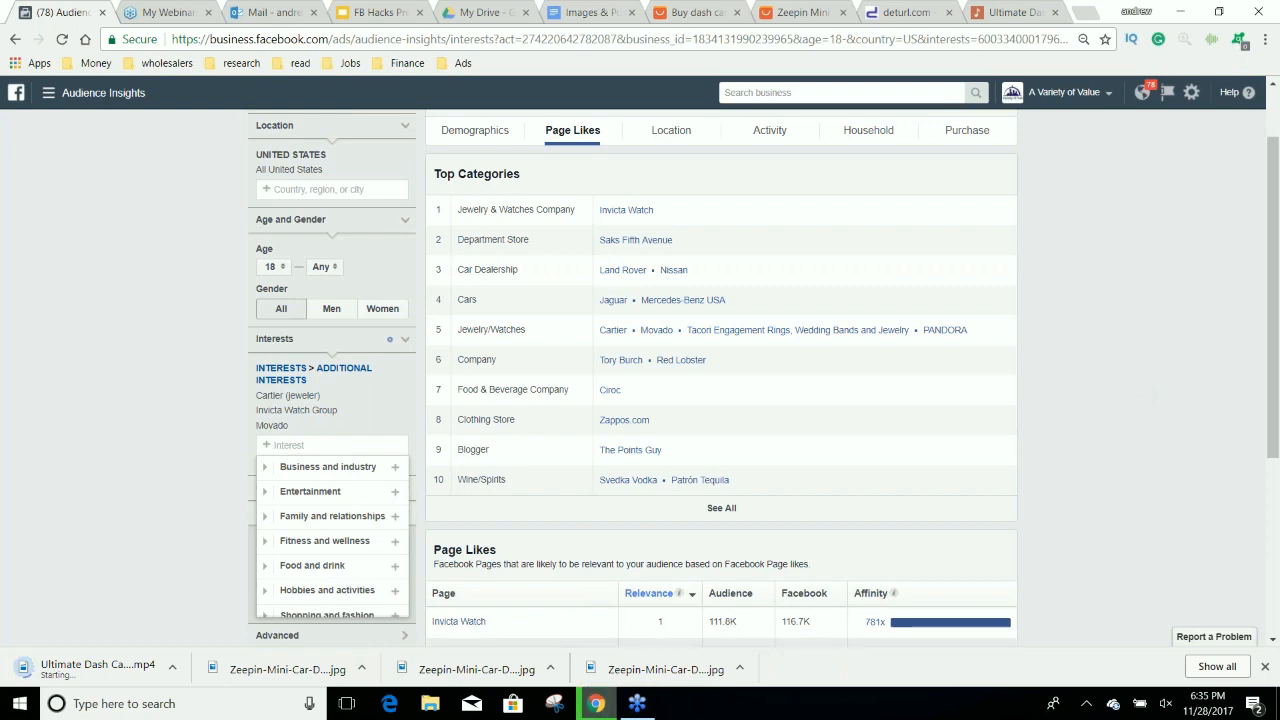
left_click(596, 703)
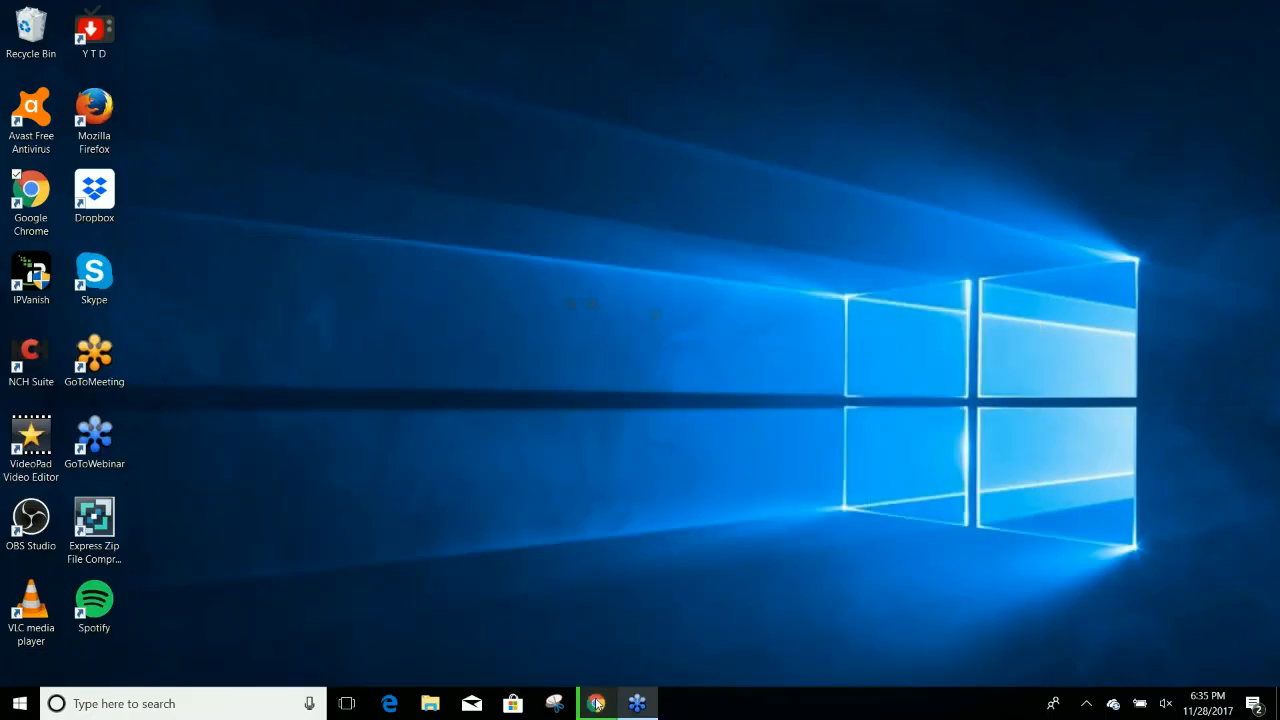
left_click(597, 703)
Reload the Ultimate Dash Cam Fails page in Peggo, try to record 0:10 to 1:35 as MP4 again, and cancel the new download.
left_click(905, 20)
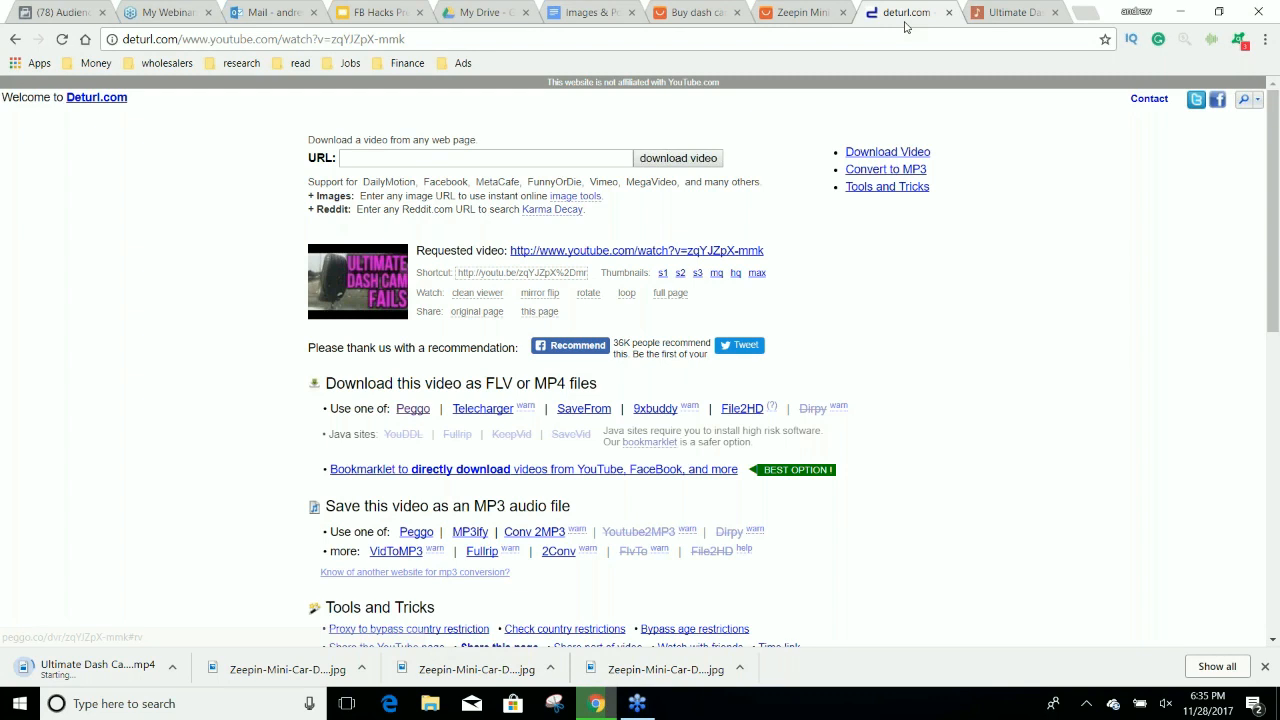
left_click(1005, 12)
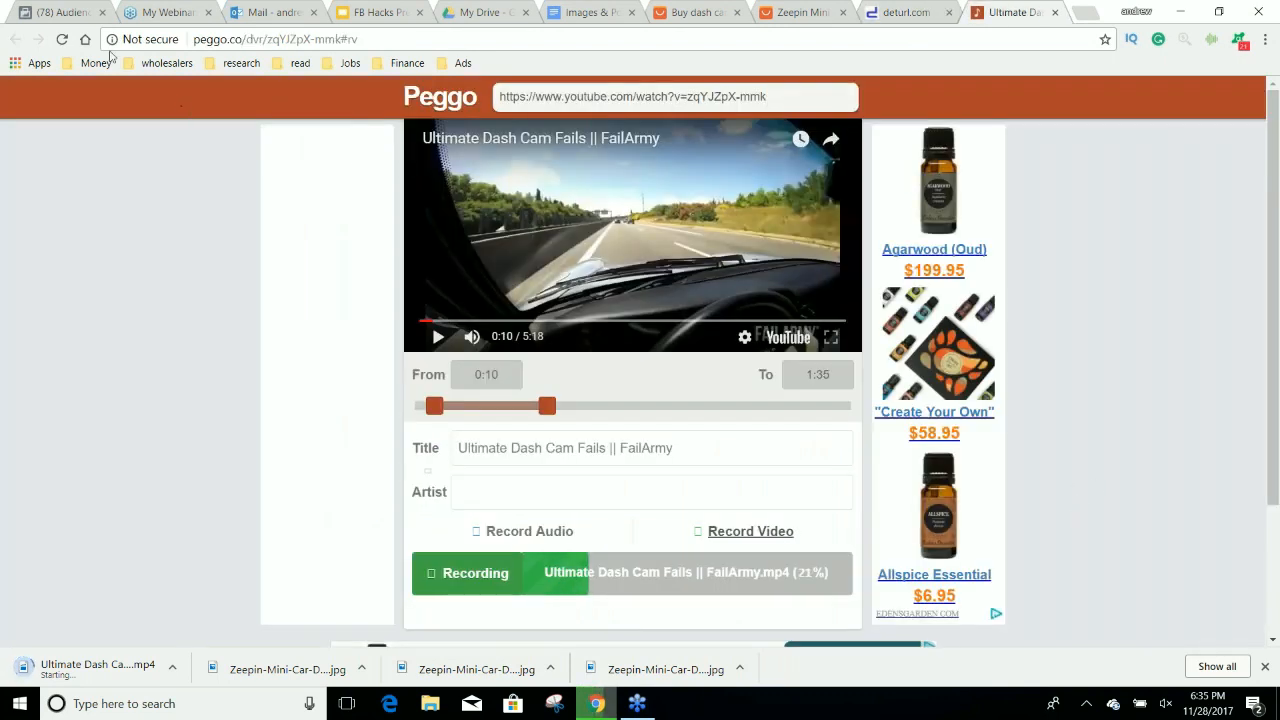
left_click(61, 39)
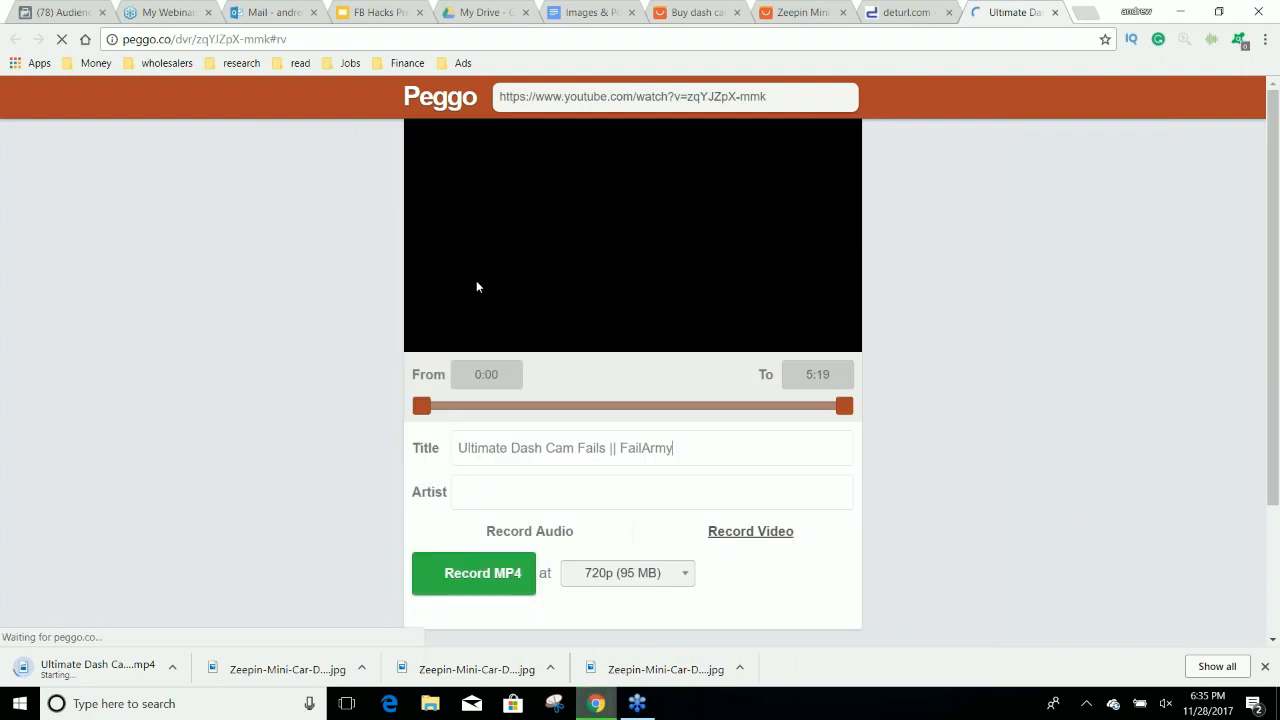
type("10")
left_click(786, 377)
key("ctrl+a")
type("1:35")
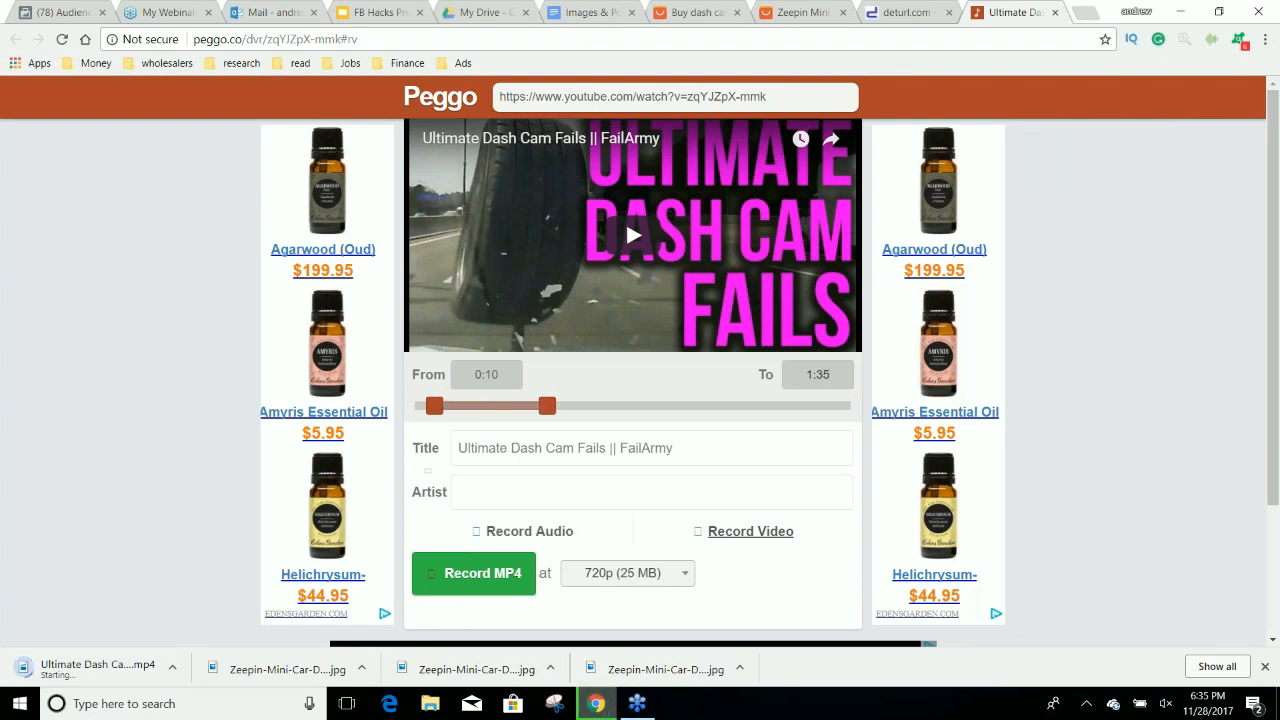
left_click(486, 560)
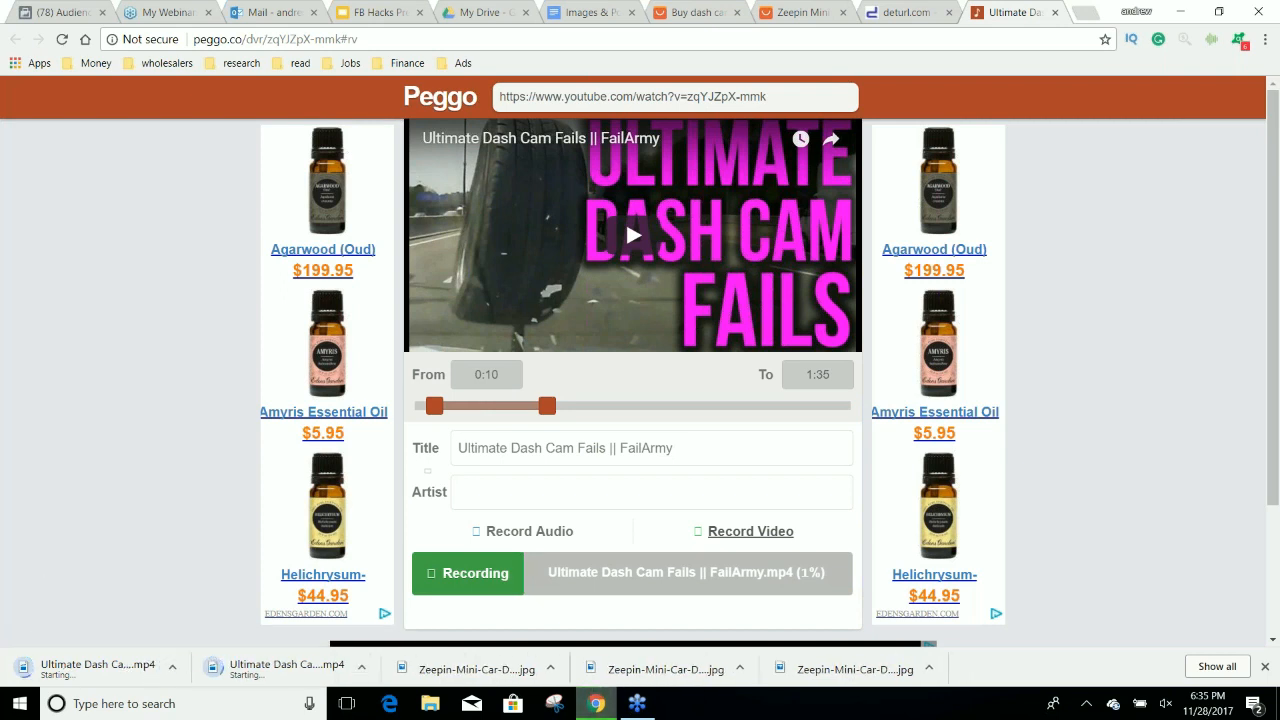
left_click(362, 668)
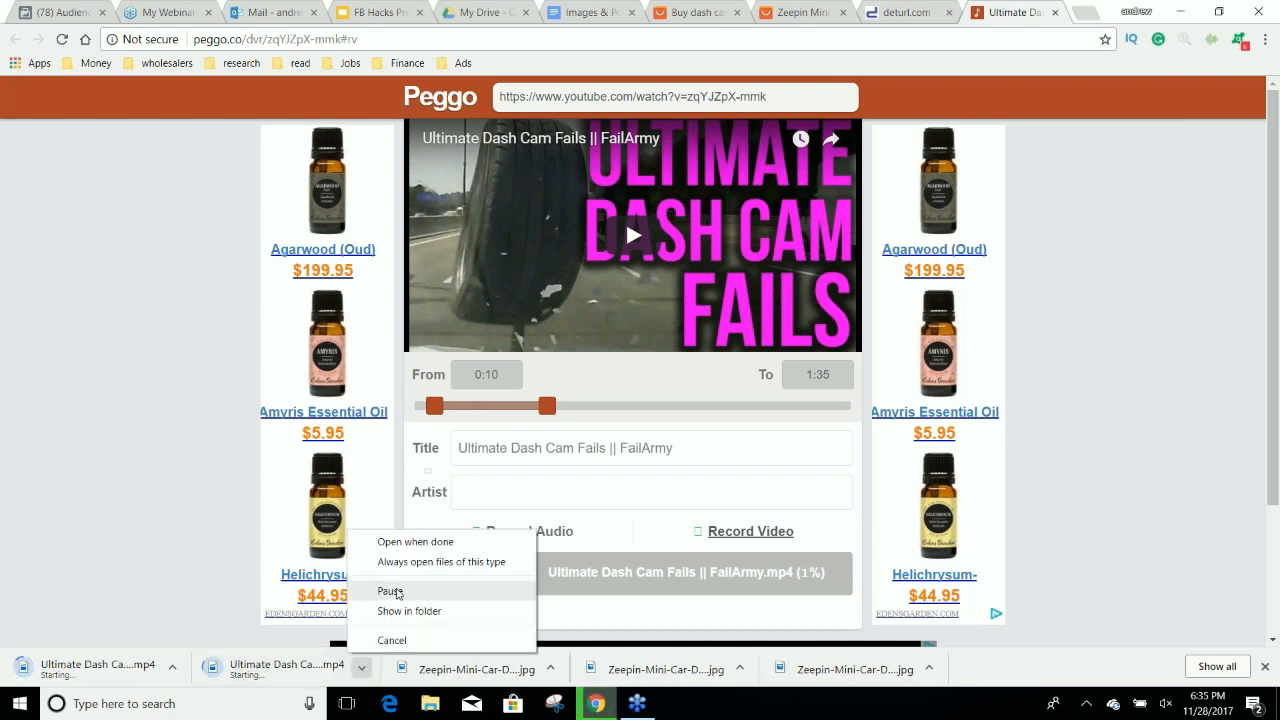
left_click(403, 641)
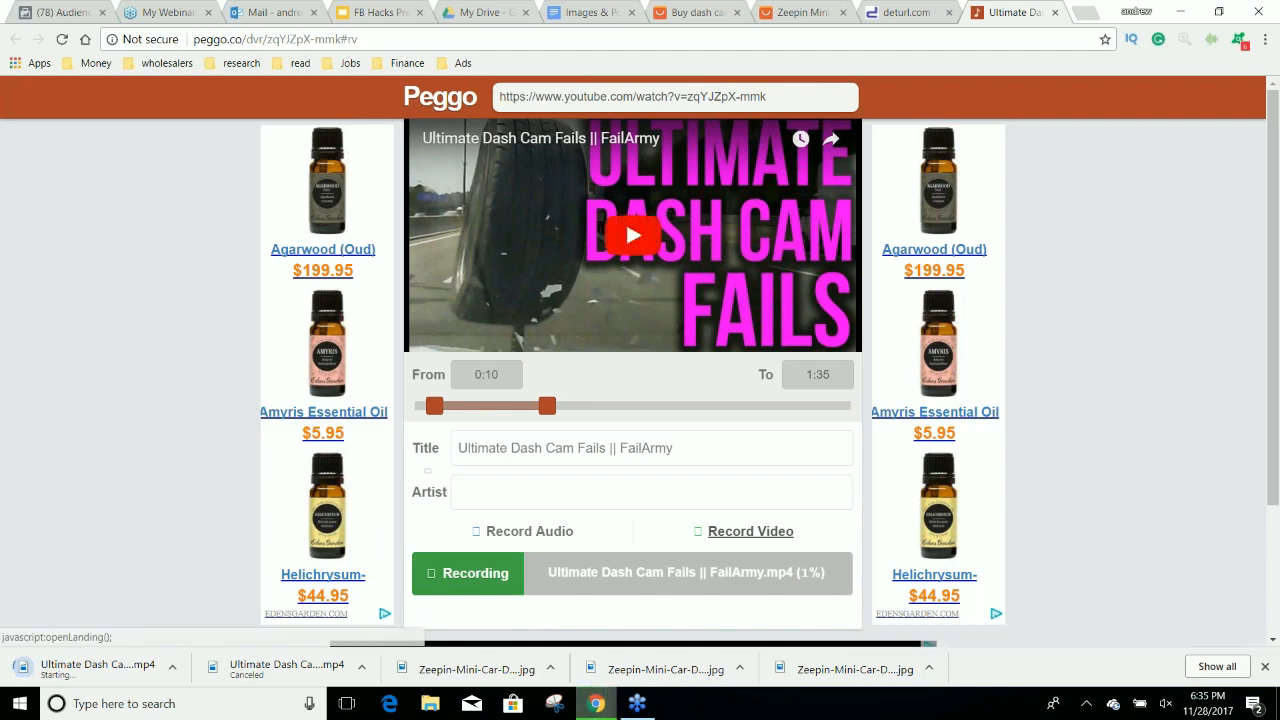
Return from Deturl to the YouTube search results for "dash cam fails" and sort them by view count.
left_click(900, 12)
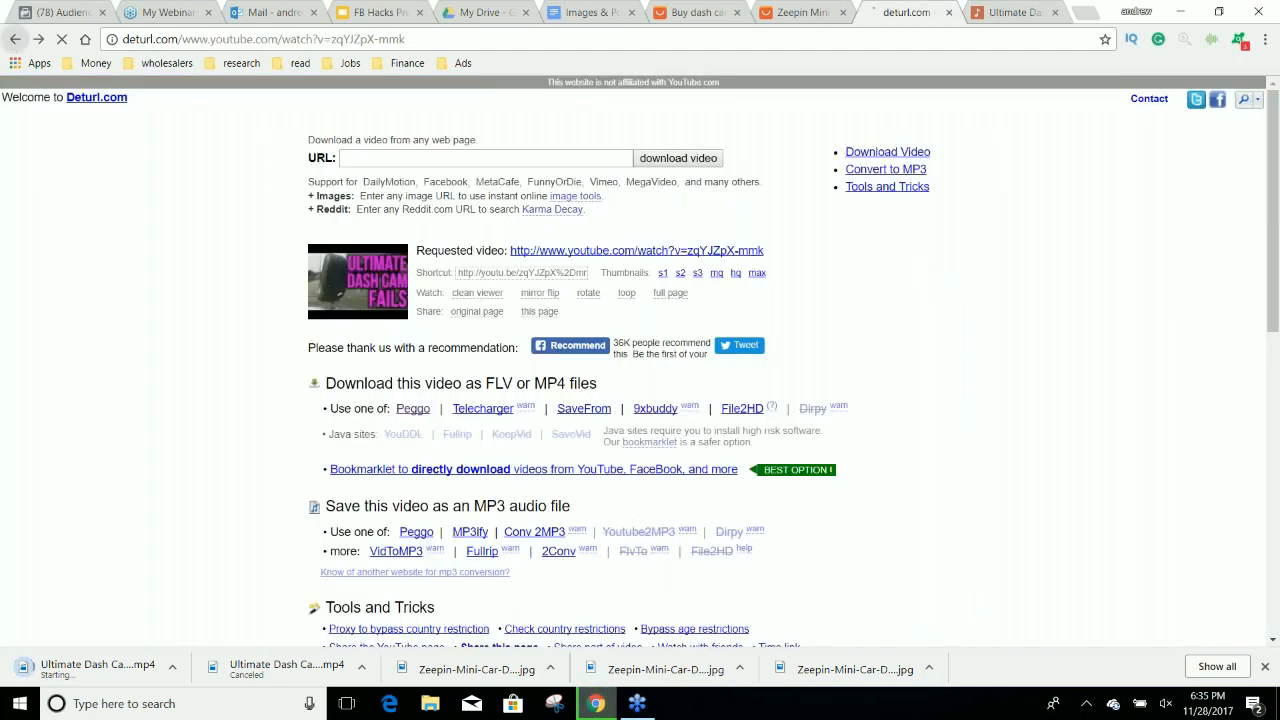
left_click(16, 40)
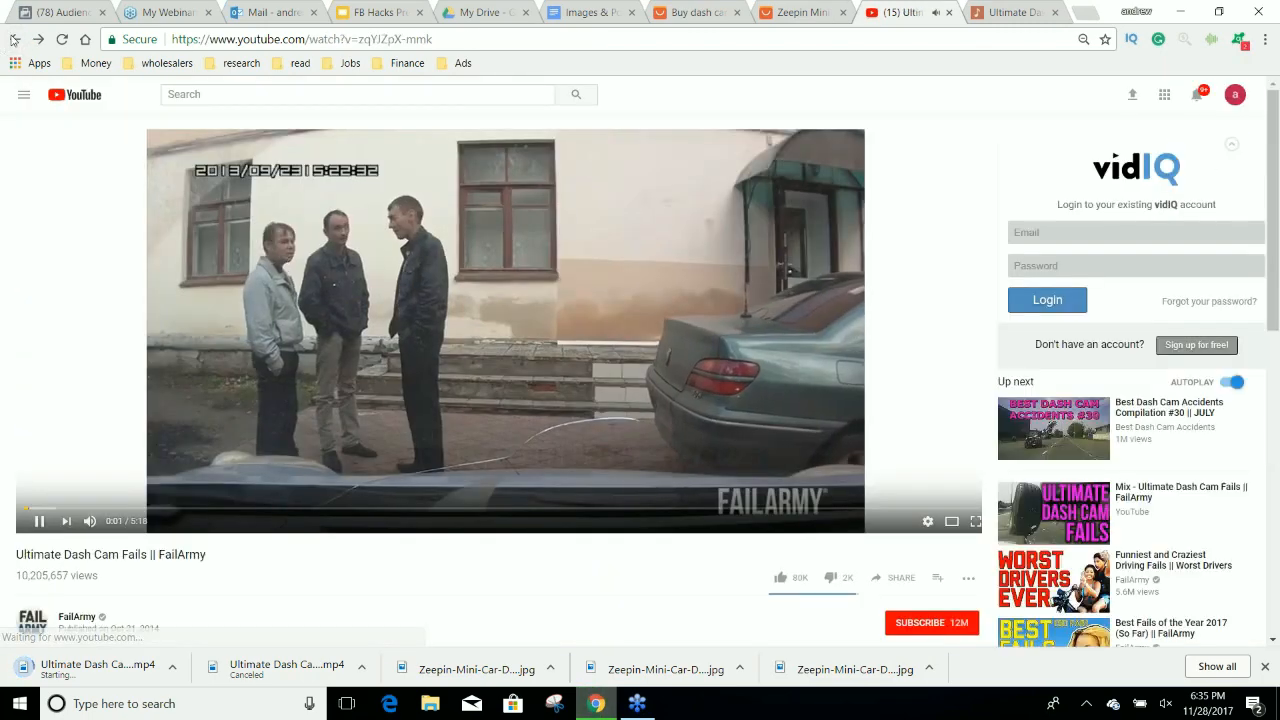
left_click(15, 40)
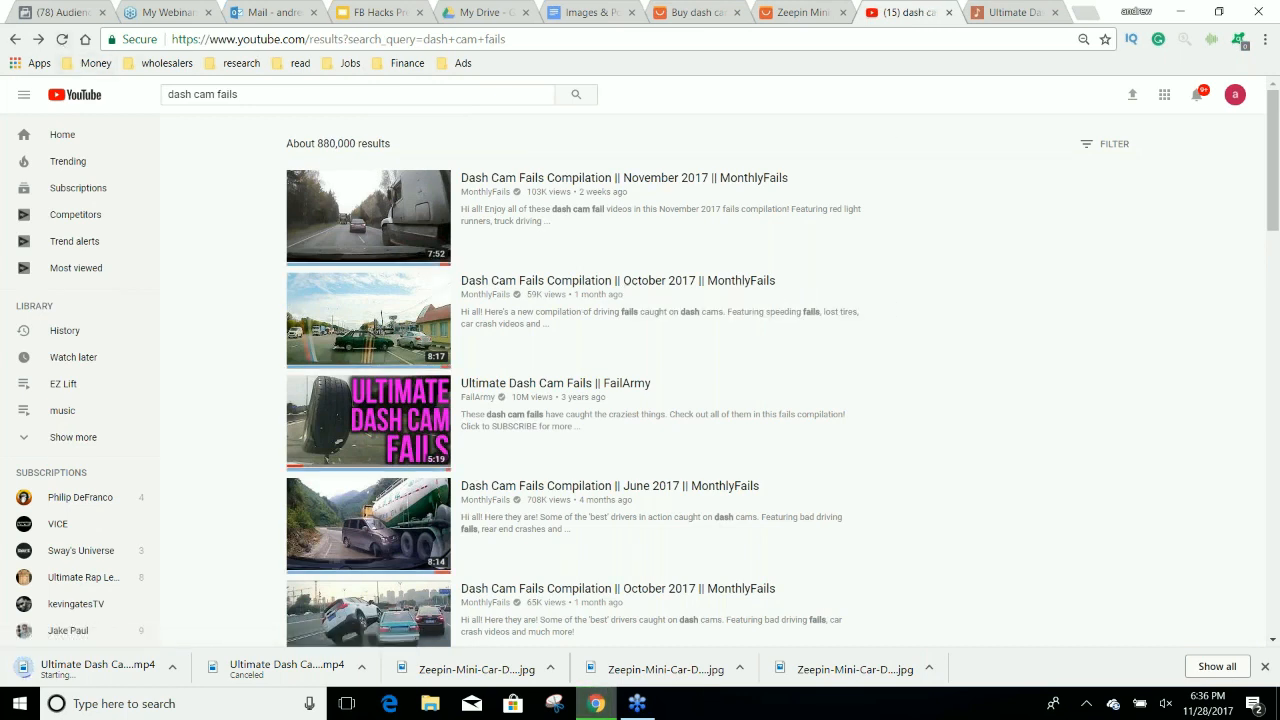
left_click(1110, 146)
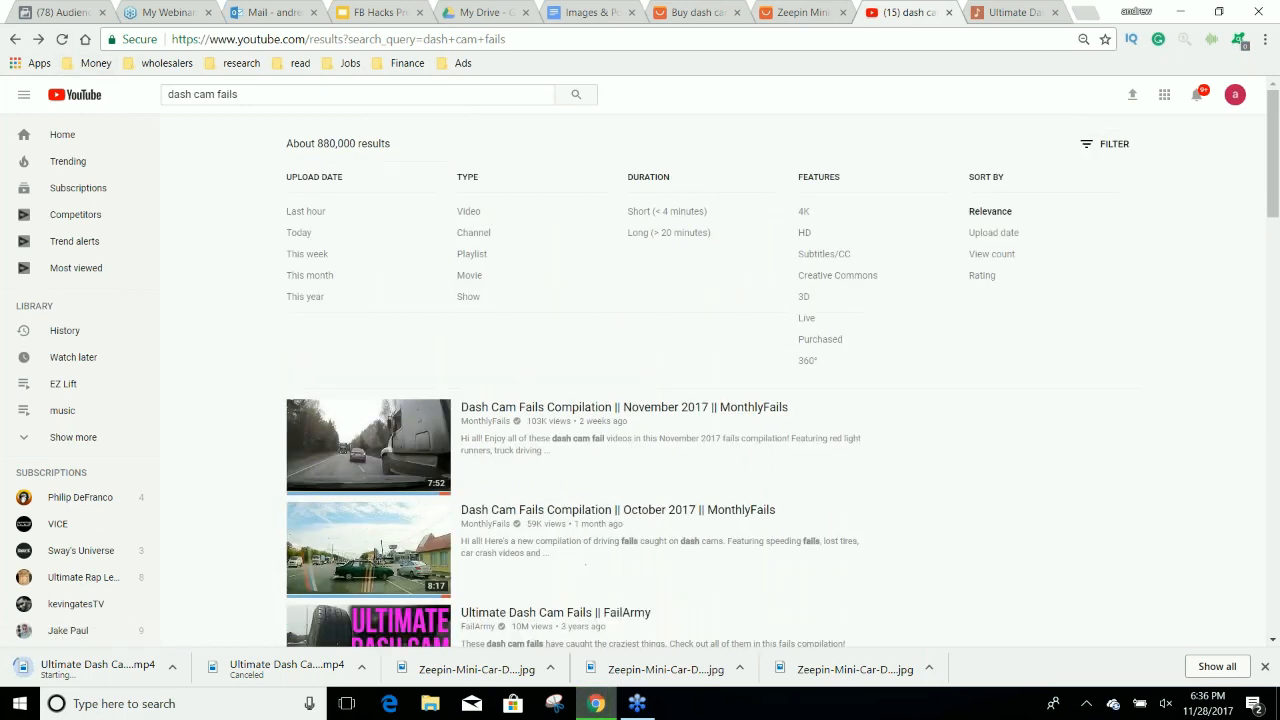
left_click(993, 254)
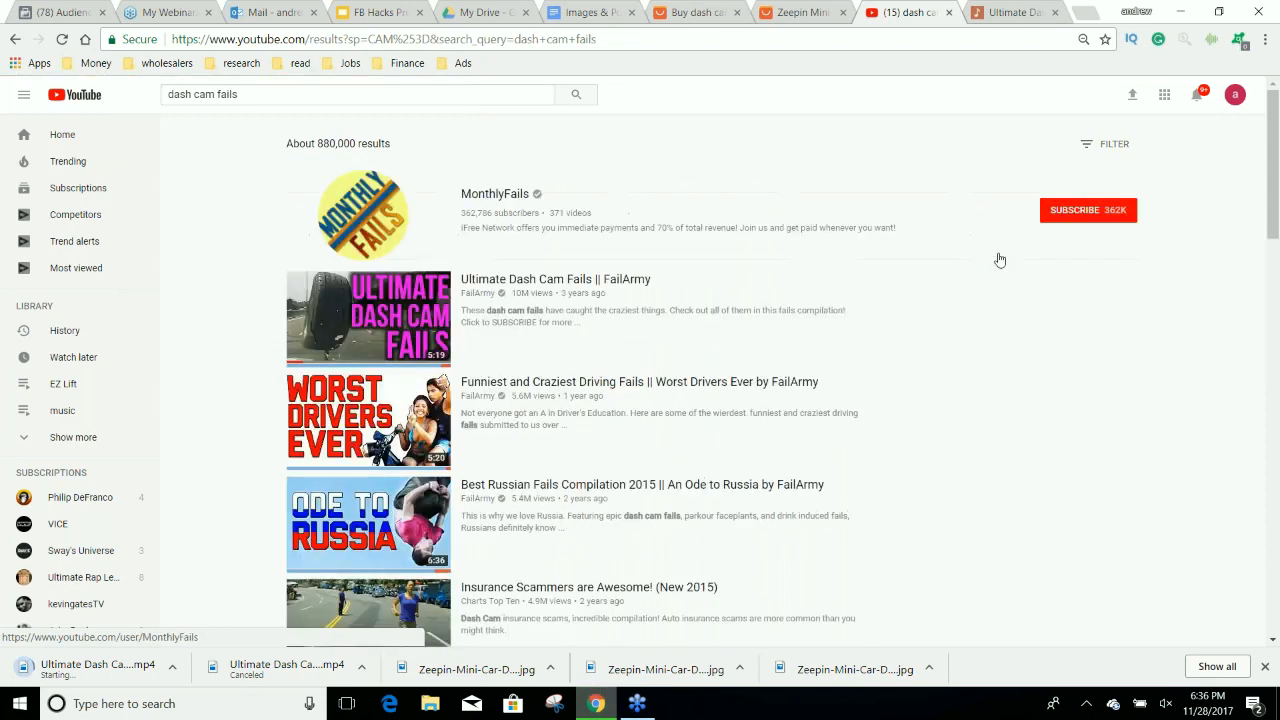
Open FailArmy's "Funniest and Craziest Driving Fails" video and answer its survey ad with "None of the above".
left_click(634, 386)
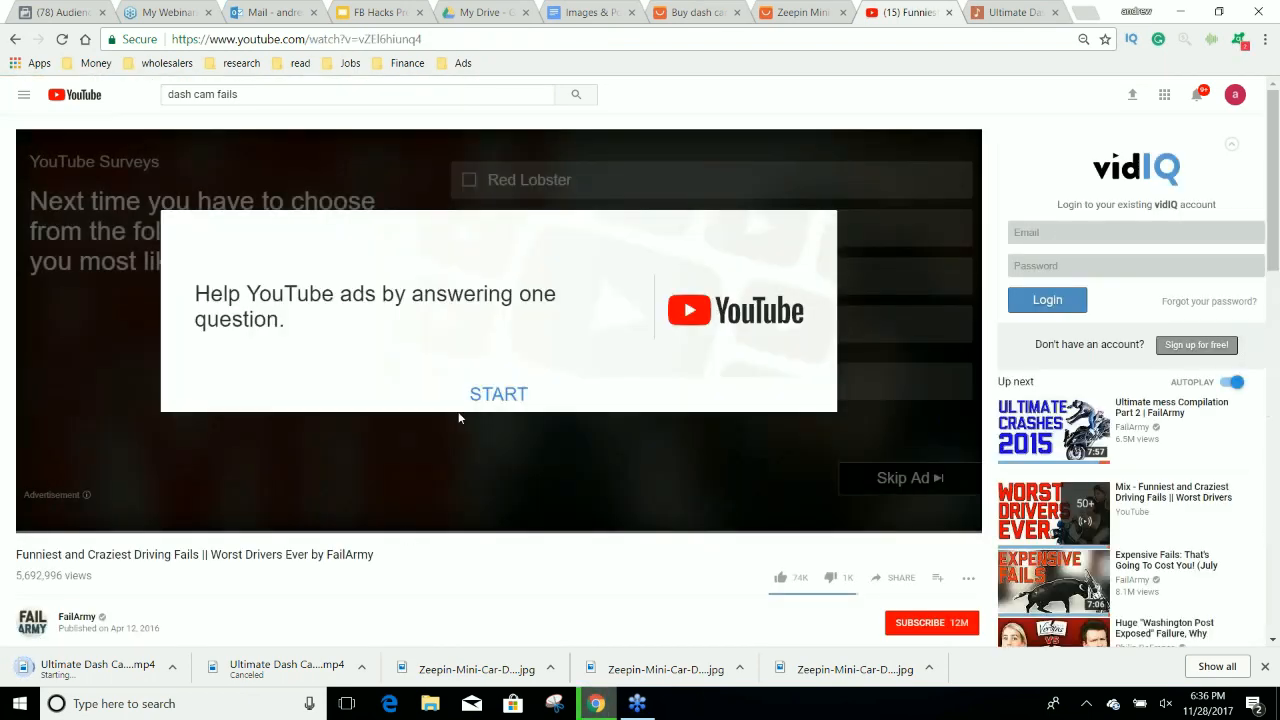
left_click(468, 408)
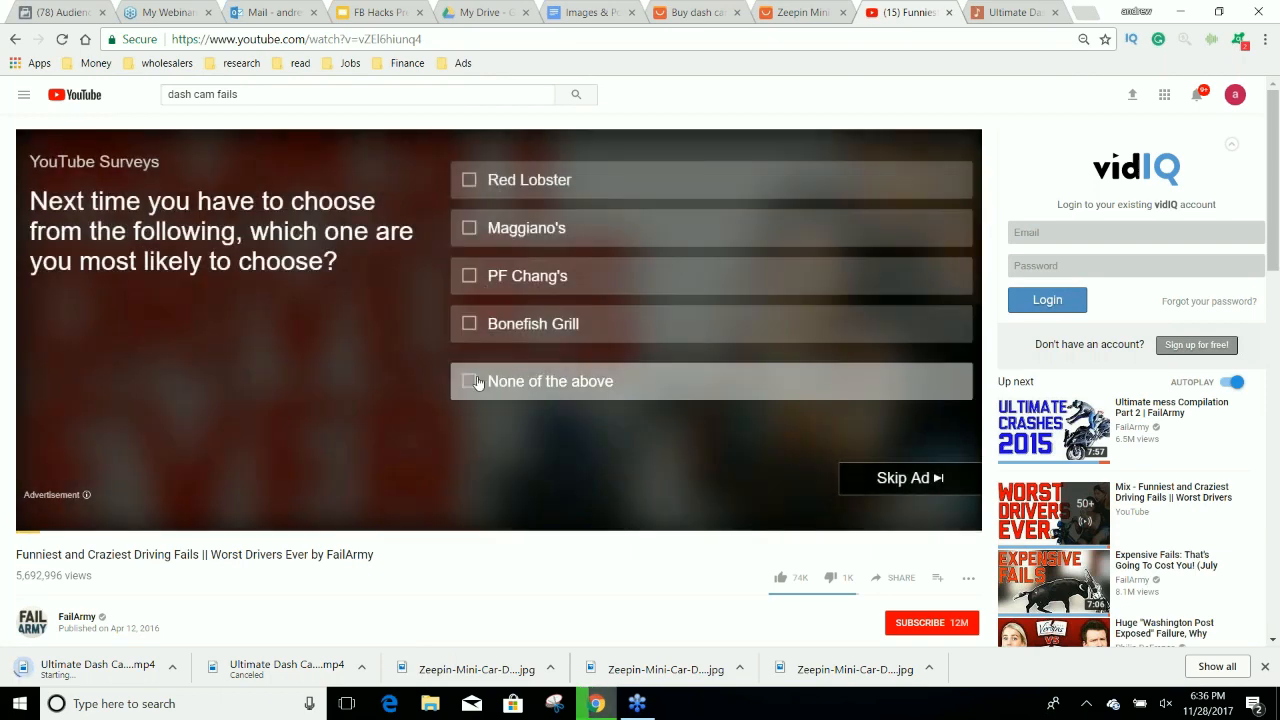
left_click(478, 384)
left_click(752, 440)
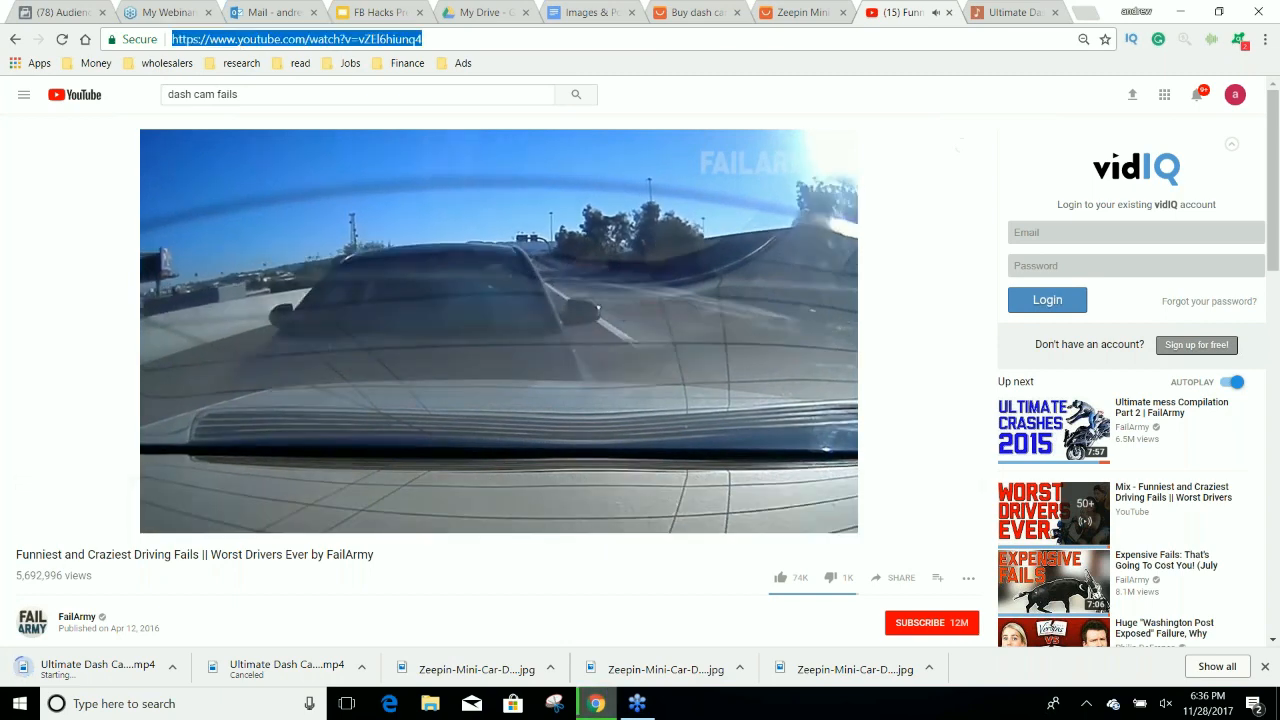
Add "pwn" before "youtube.com" in the driving fails video's address to reach Deturl, and load the video in Peggo.
left_click(241, 42)
type("pwn")
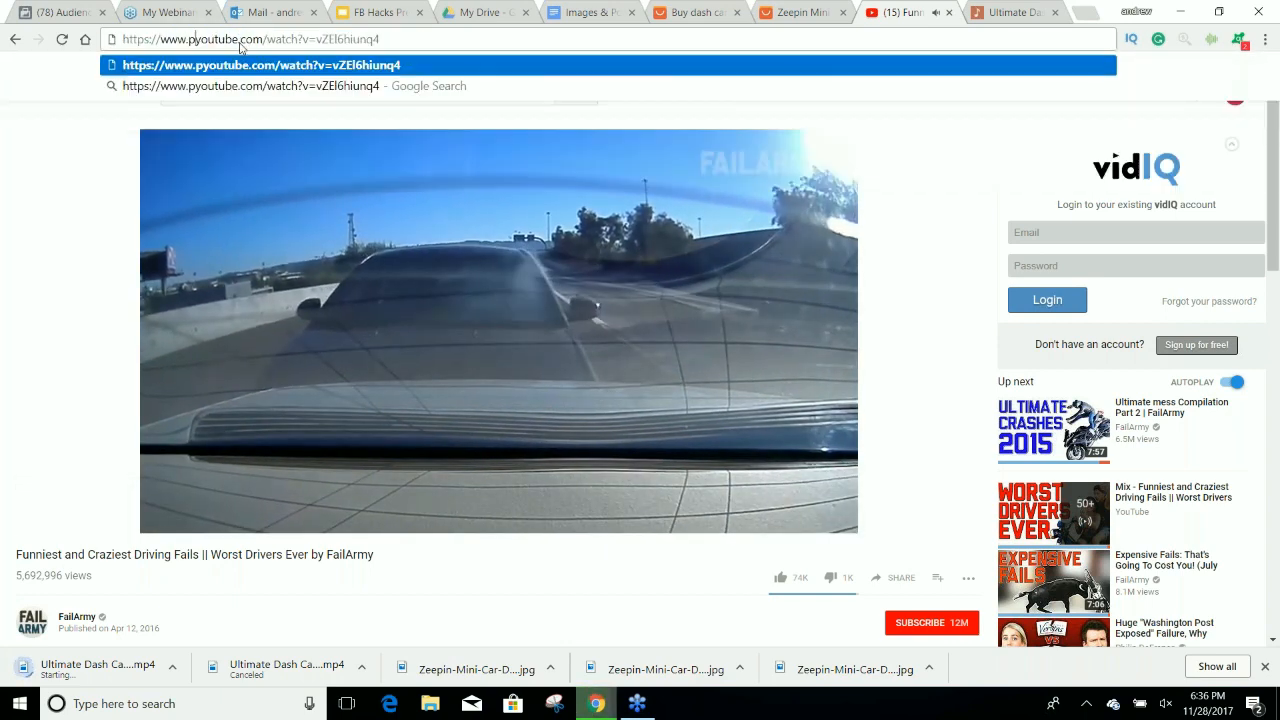
key("Return")
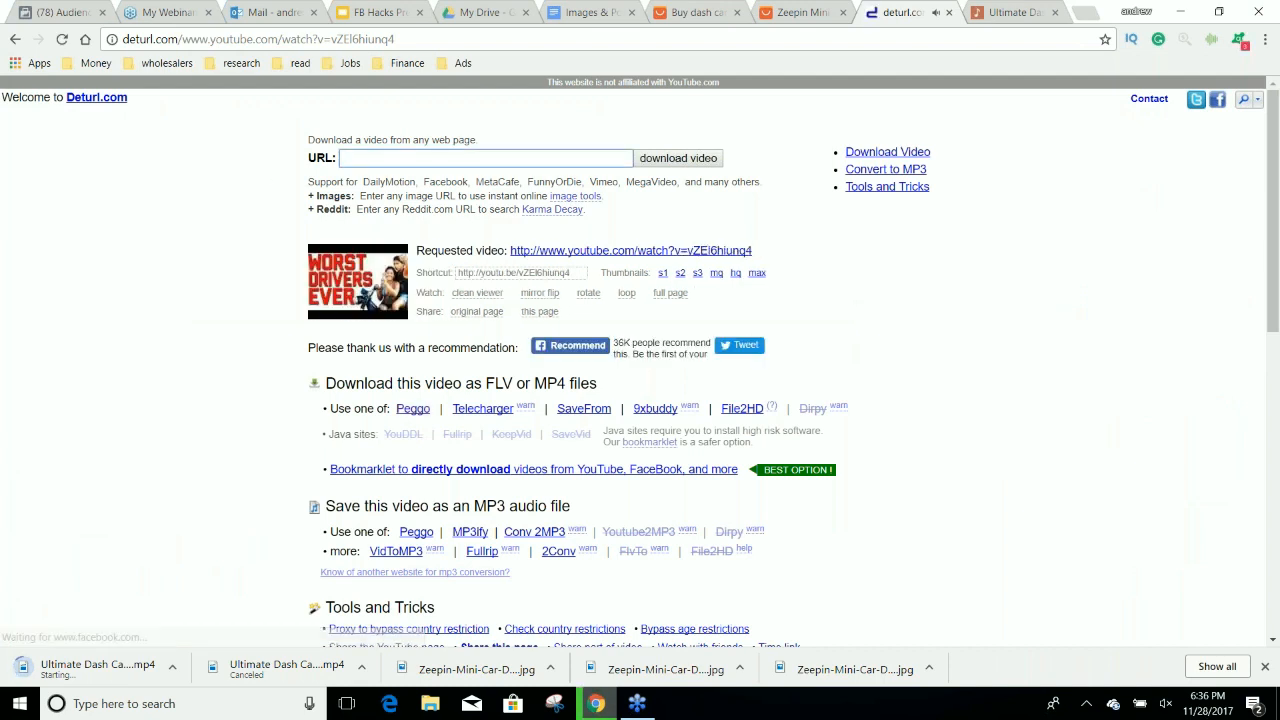
left_click(413, 408)
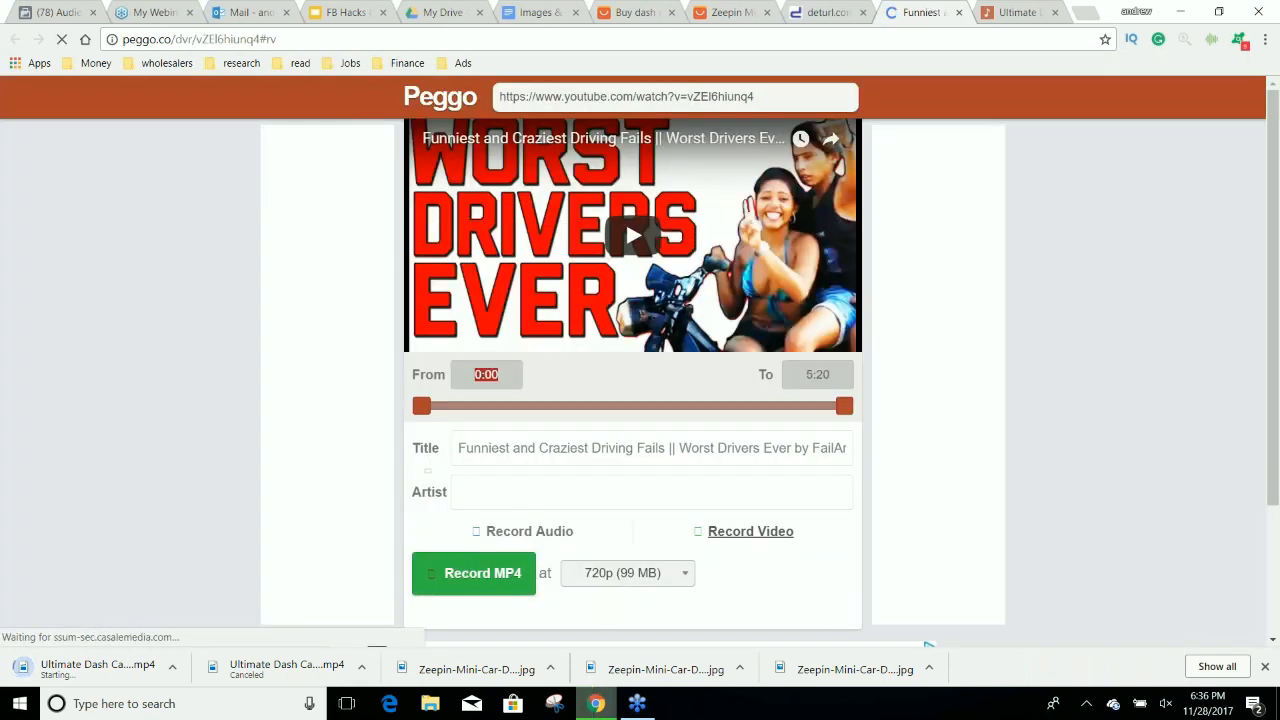
Preview the driving fails video in Peggo up to about 0:48 to judge its dash cam footage, and close the page.
left_click(560, 281)
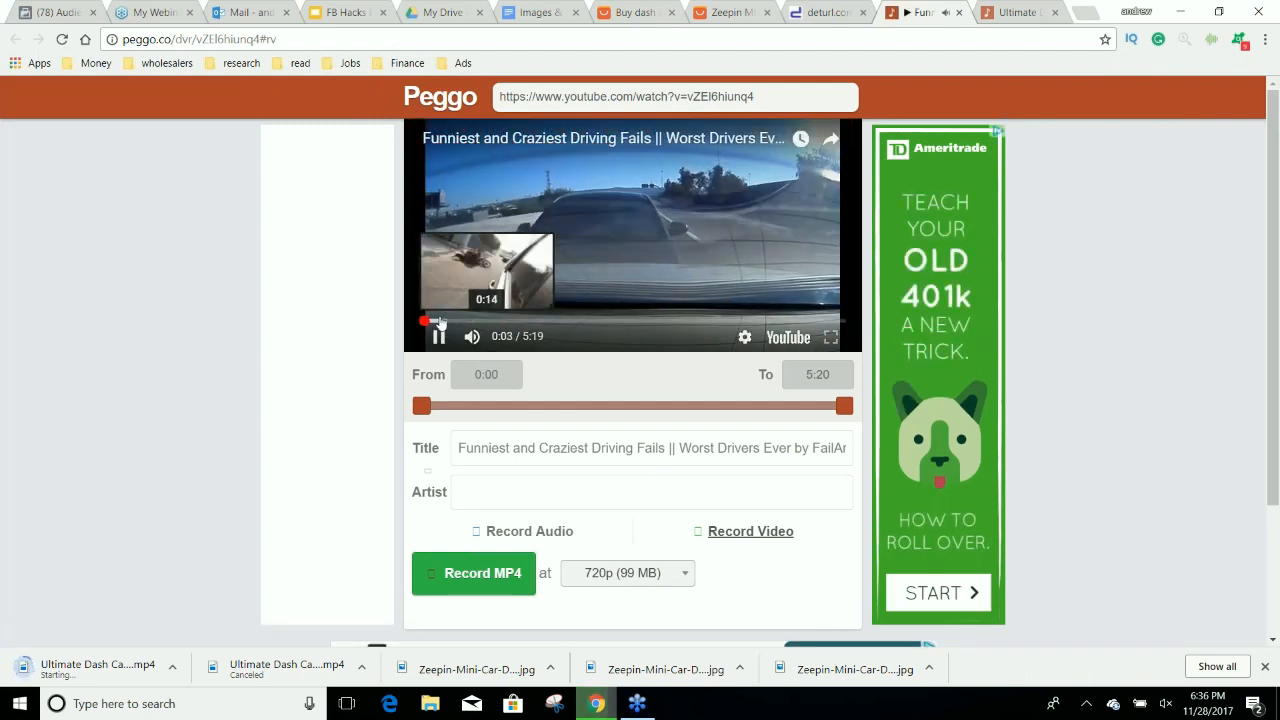
left_click(440, 321)
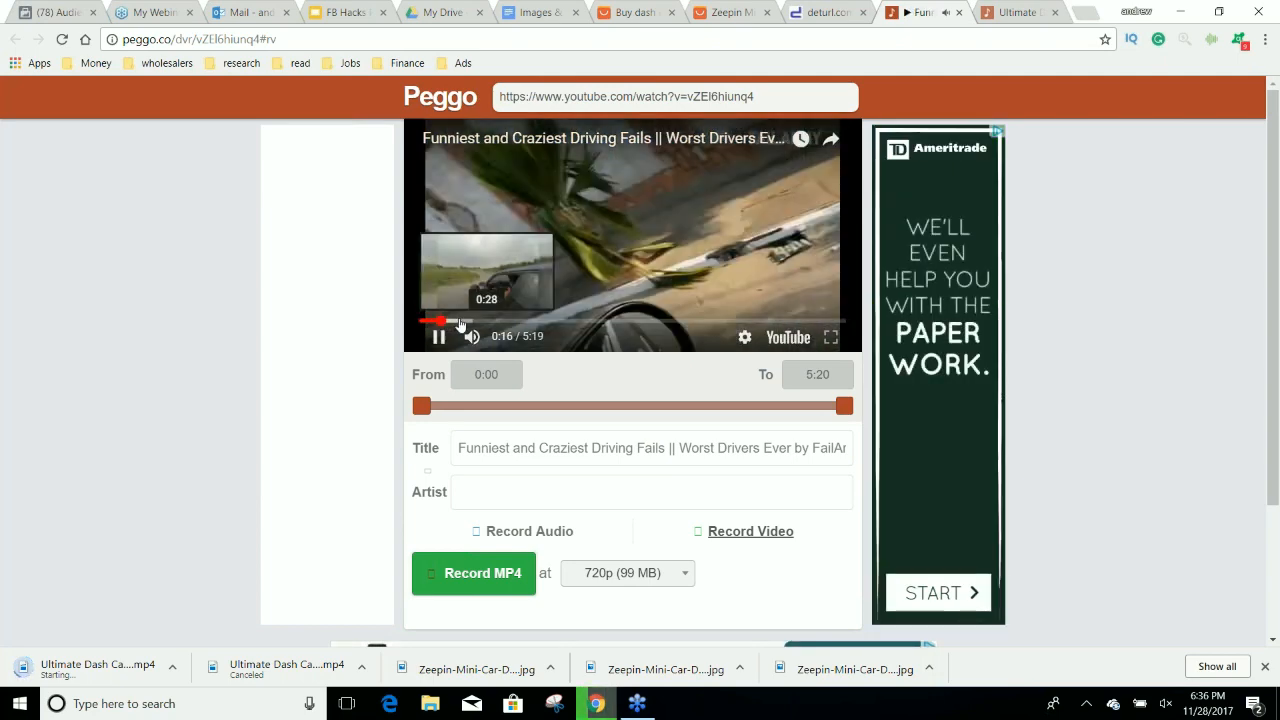
left_click(484, 321)
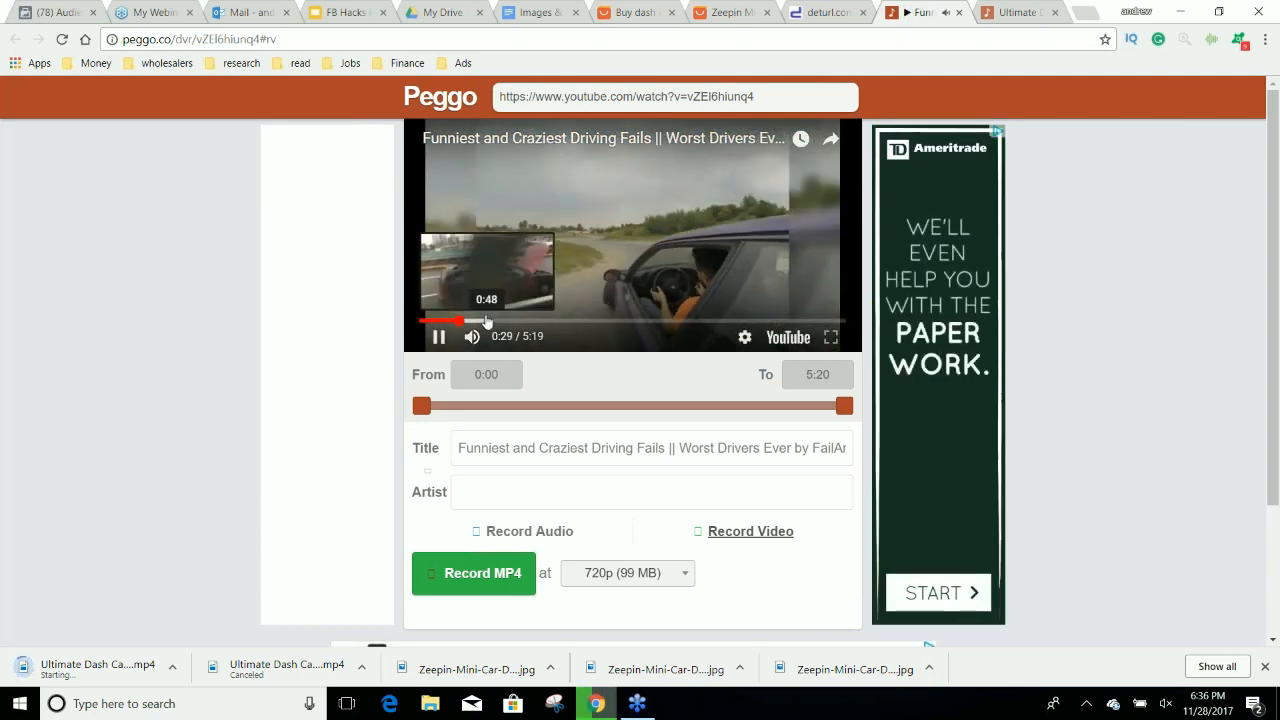
left_click(484, 321)
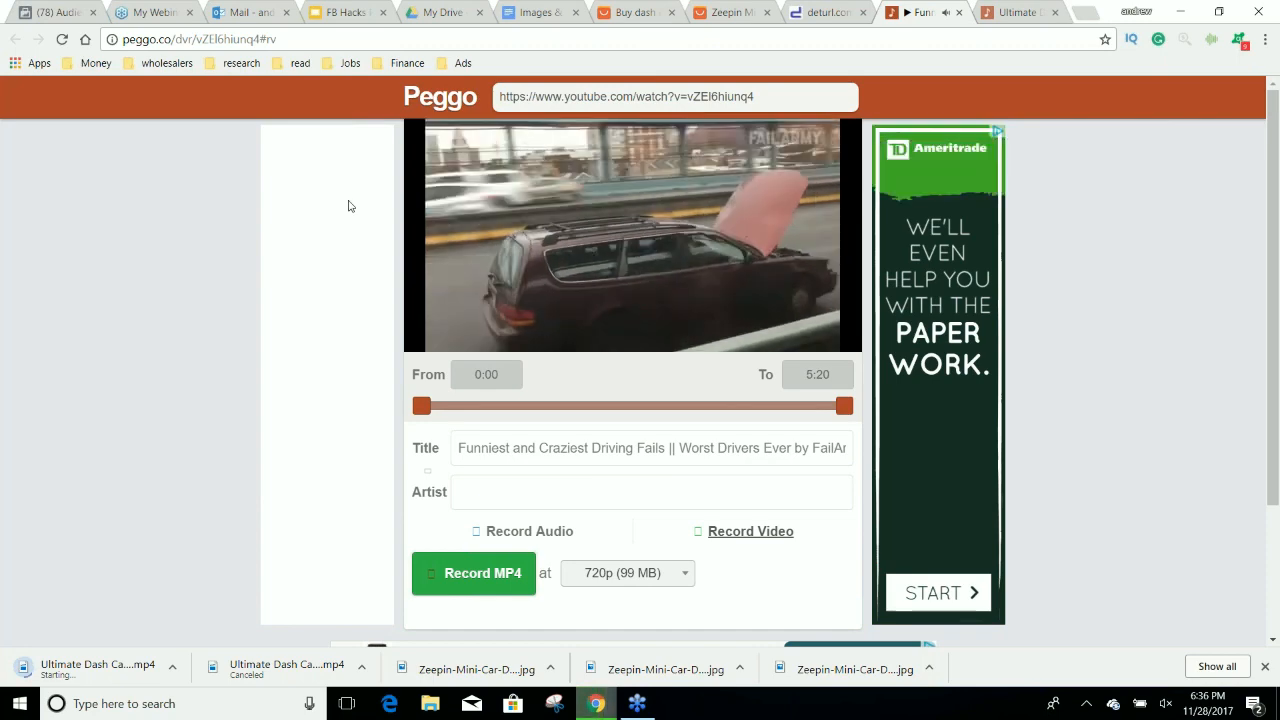
left_click(958, 13)
Return to the relevance-sorted "dash cam fails" results on YouTube and open "Dash Cam Fails Compilation || June 2017 || MonthlyFails".
left_click(14, 38)
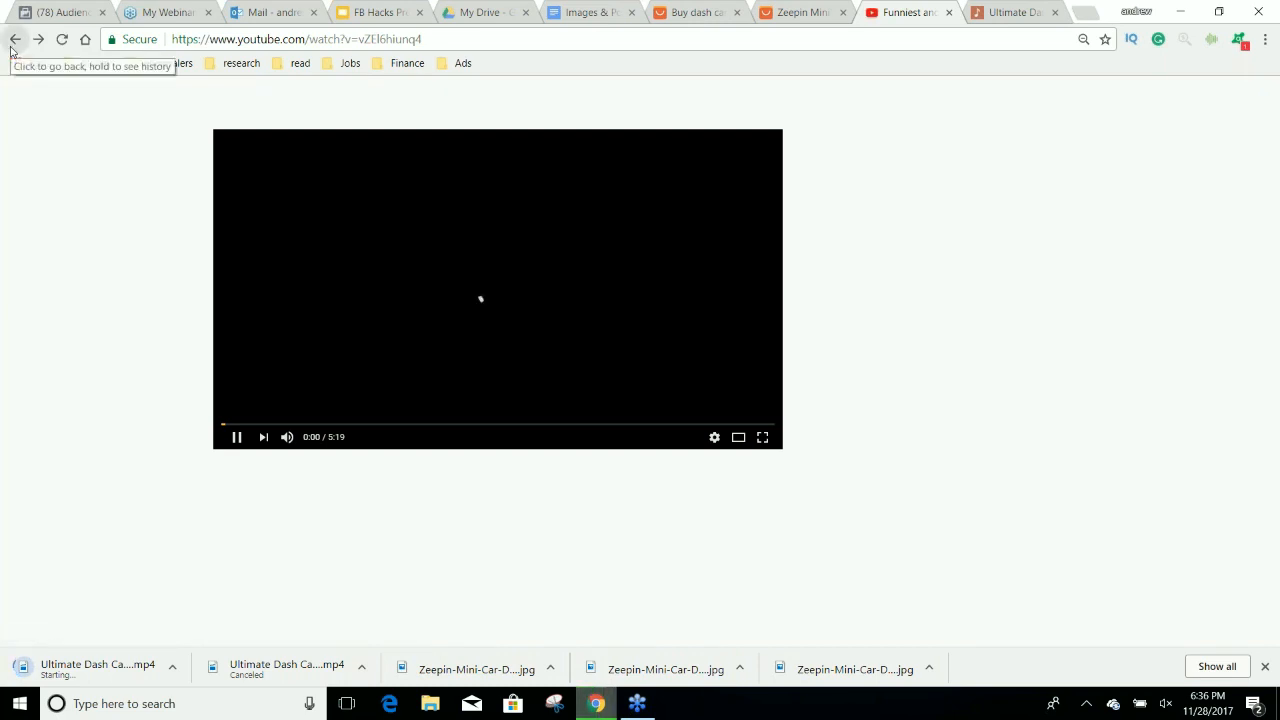
left_click(13, 44)
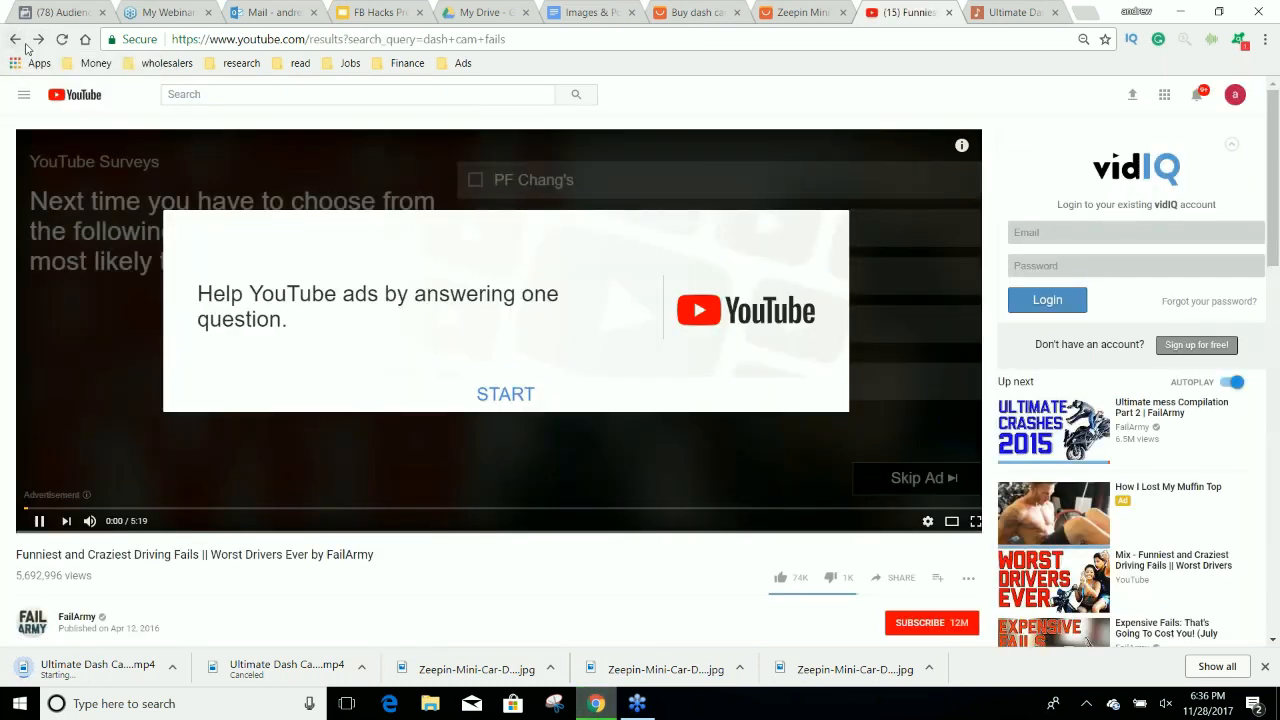
left_click(20, 45)
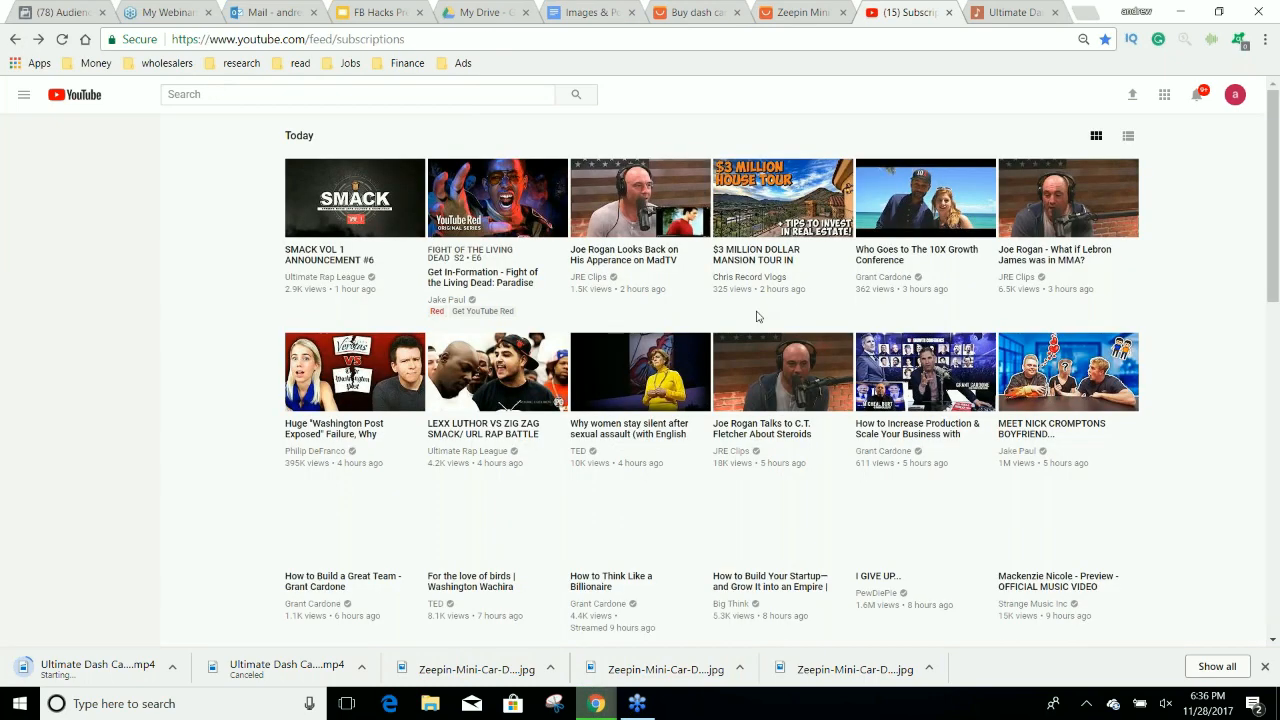
left_click(38, 40)
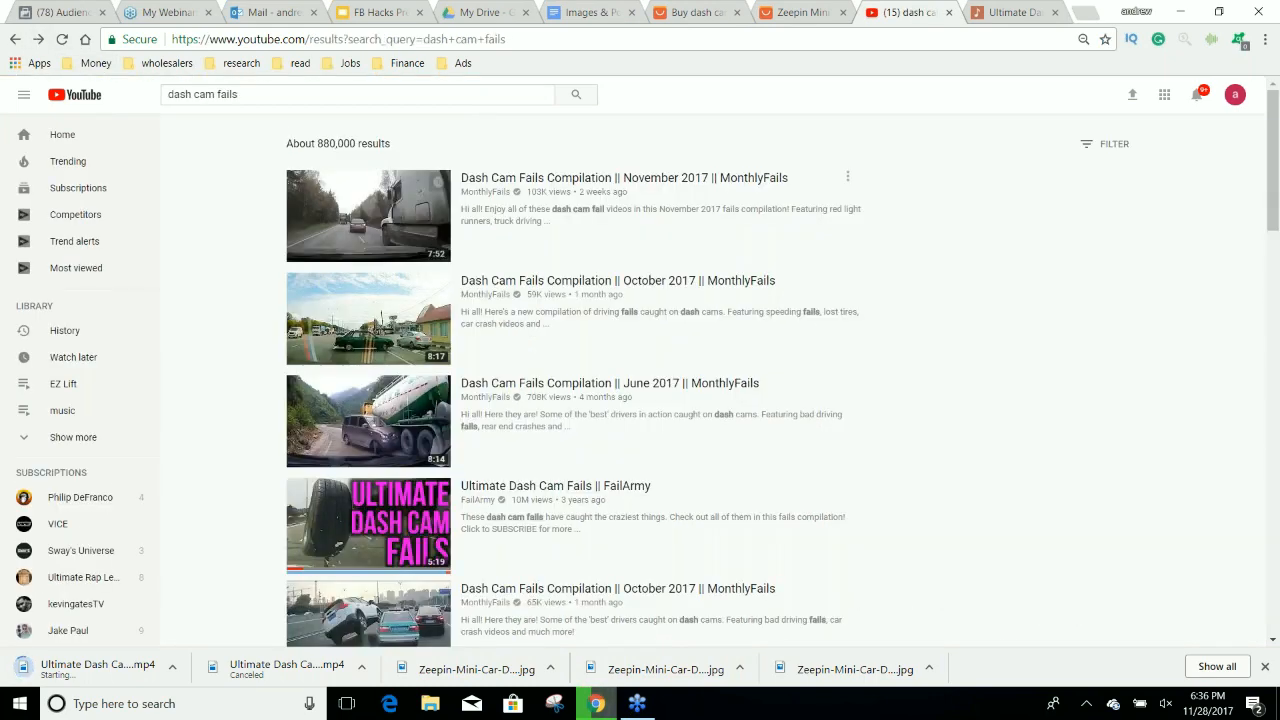
left_click(655, 385)
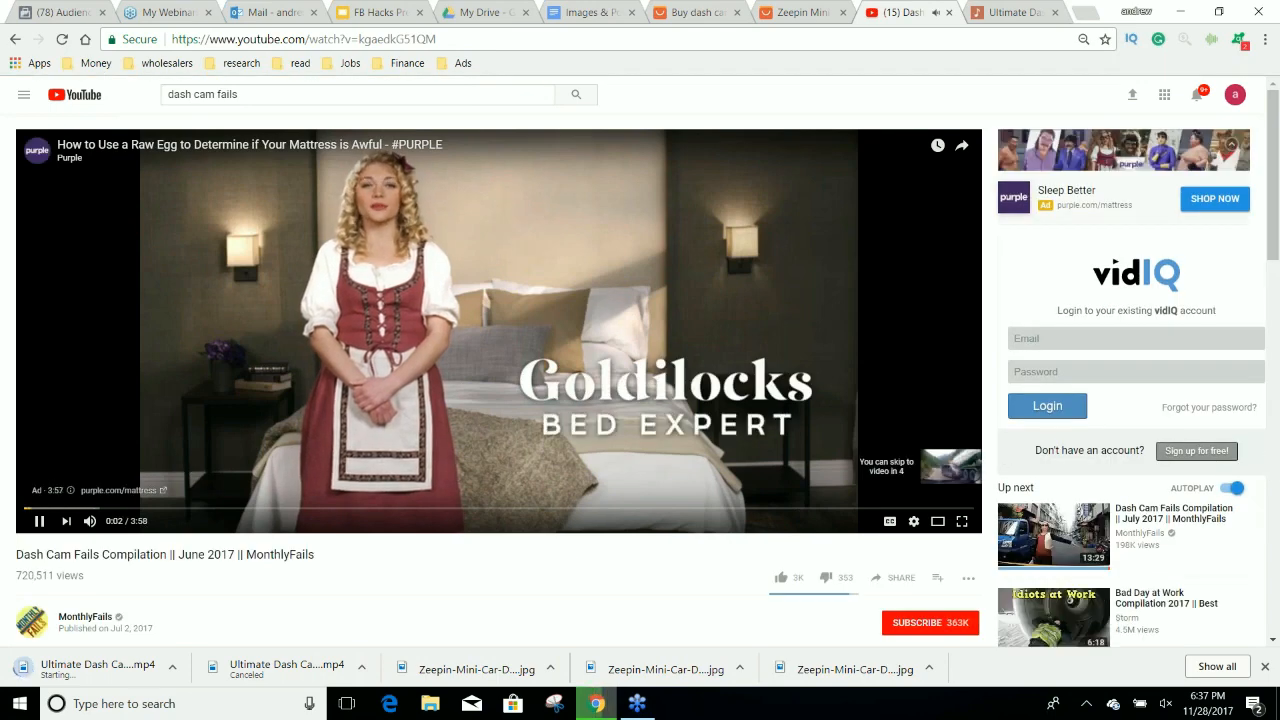
Open the June 2017 compilation's Deturl download page by adding "pwn" before "youtube.com" in its address.
double_click(240, 40)
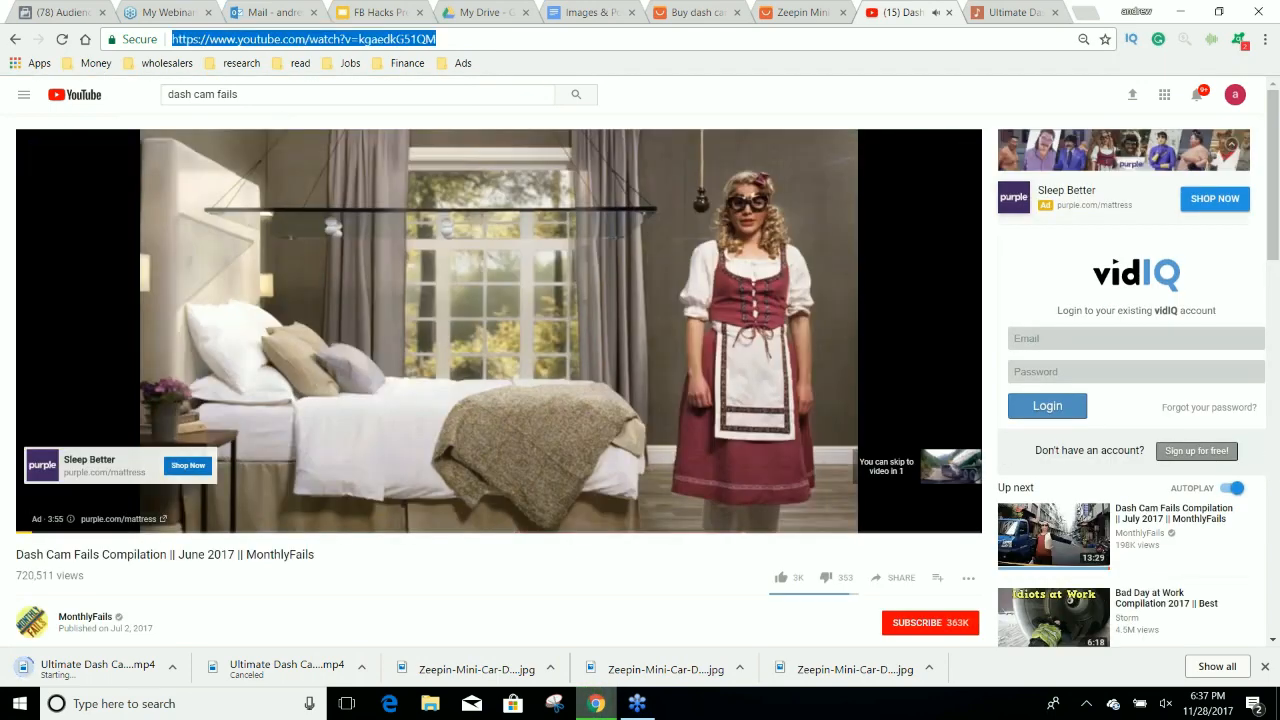
left_click(239, 42)
type("pwn")
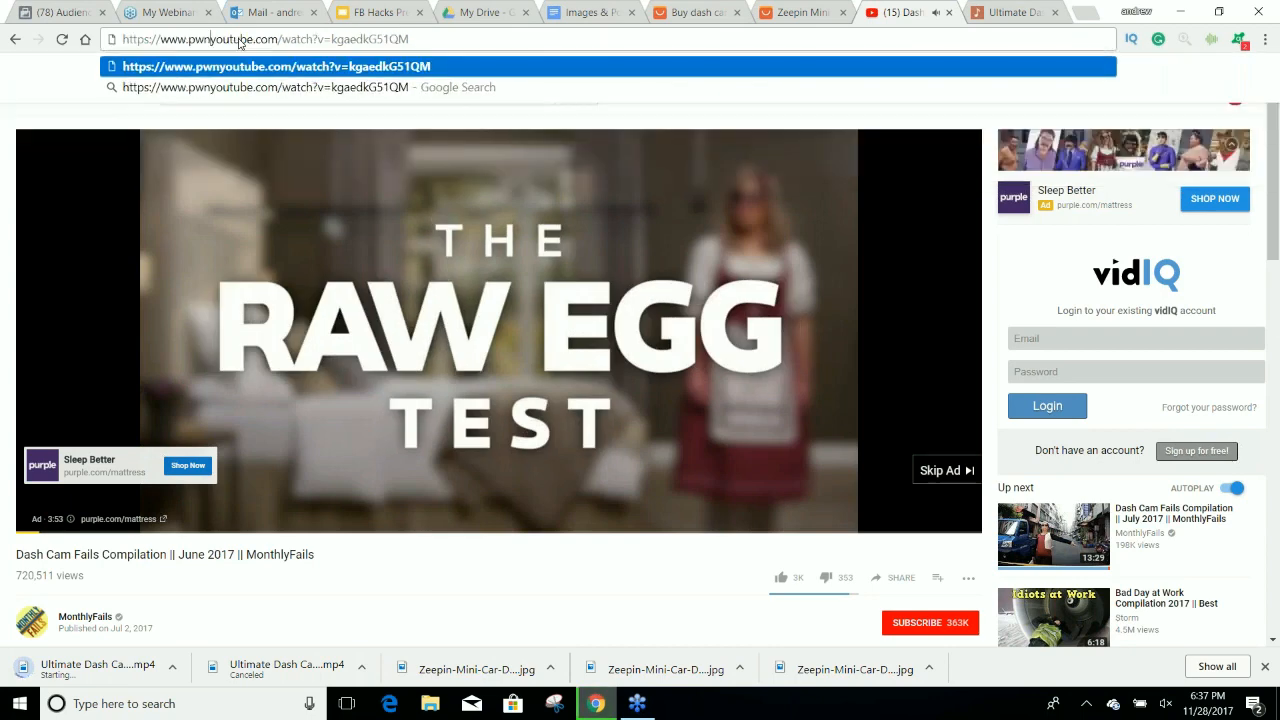
key("Return")
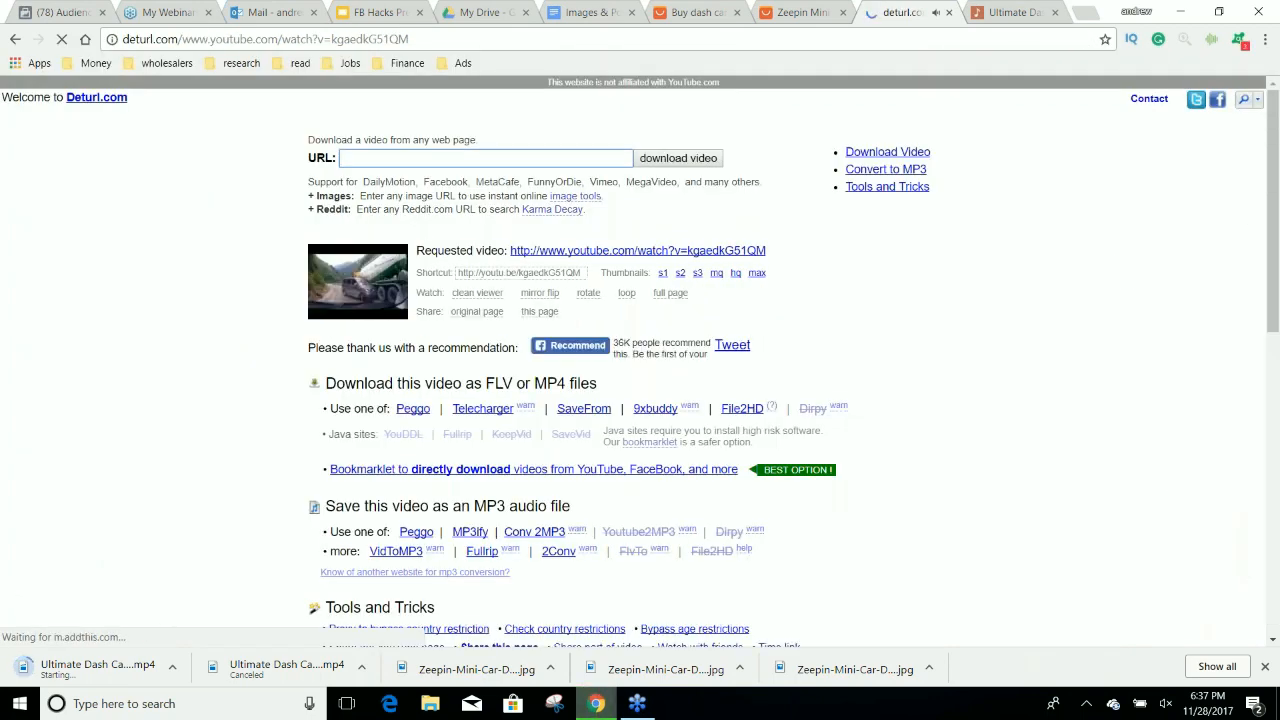
Load the June 2017 compilation in Peggo, preview it up to about 0:31, and pause it.
left_click(412, 408)
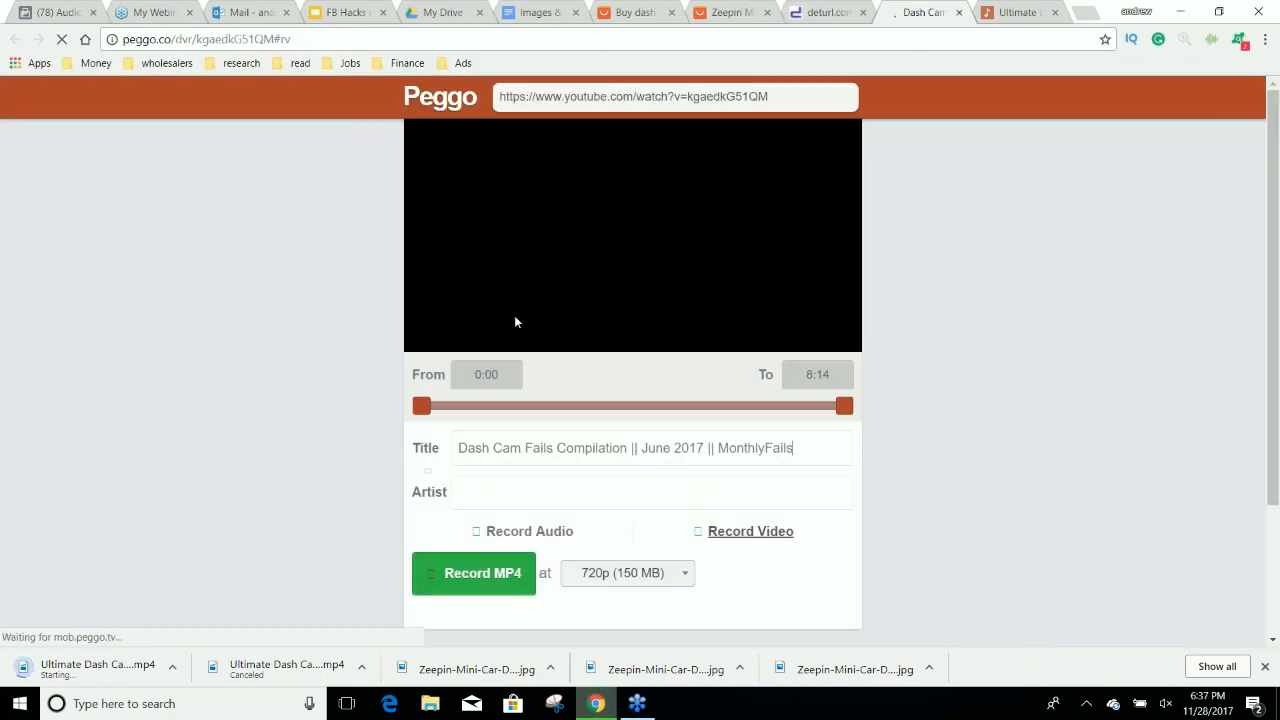
left_click(583, 246)
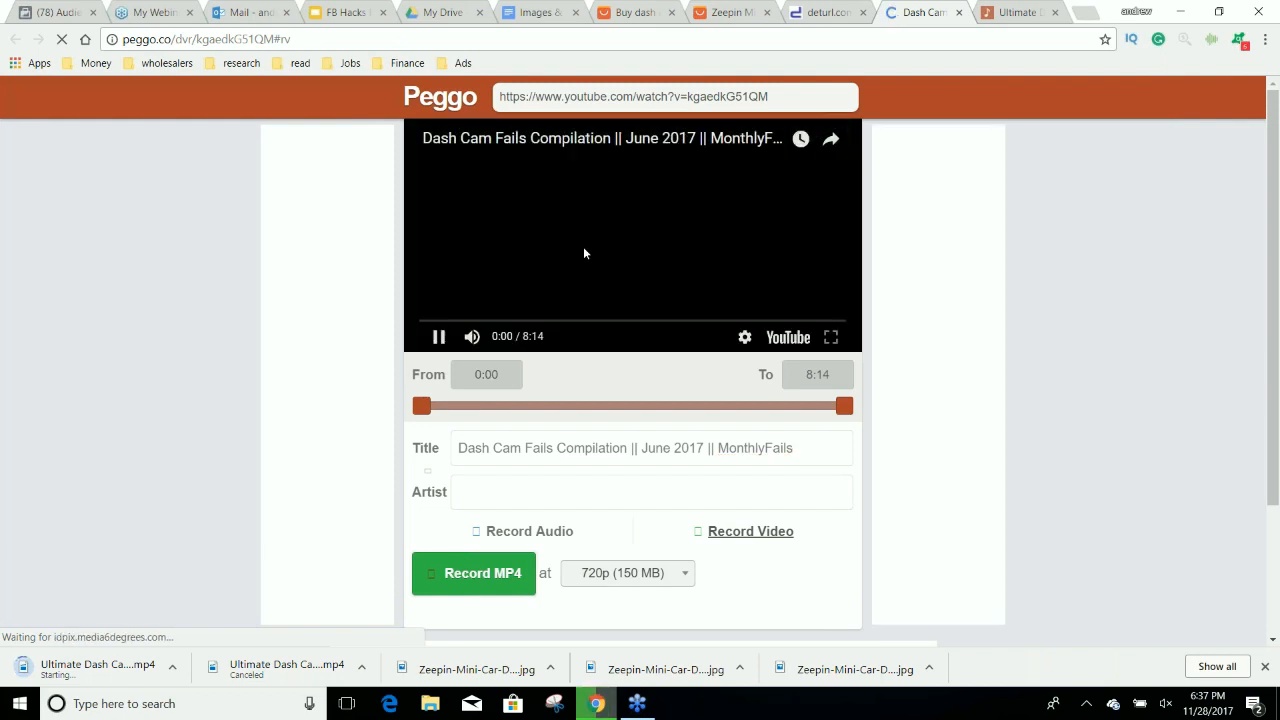
left_click(437, 322)
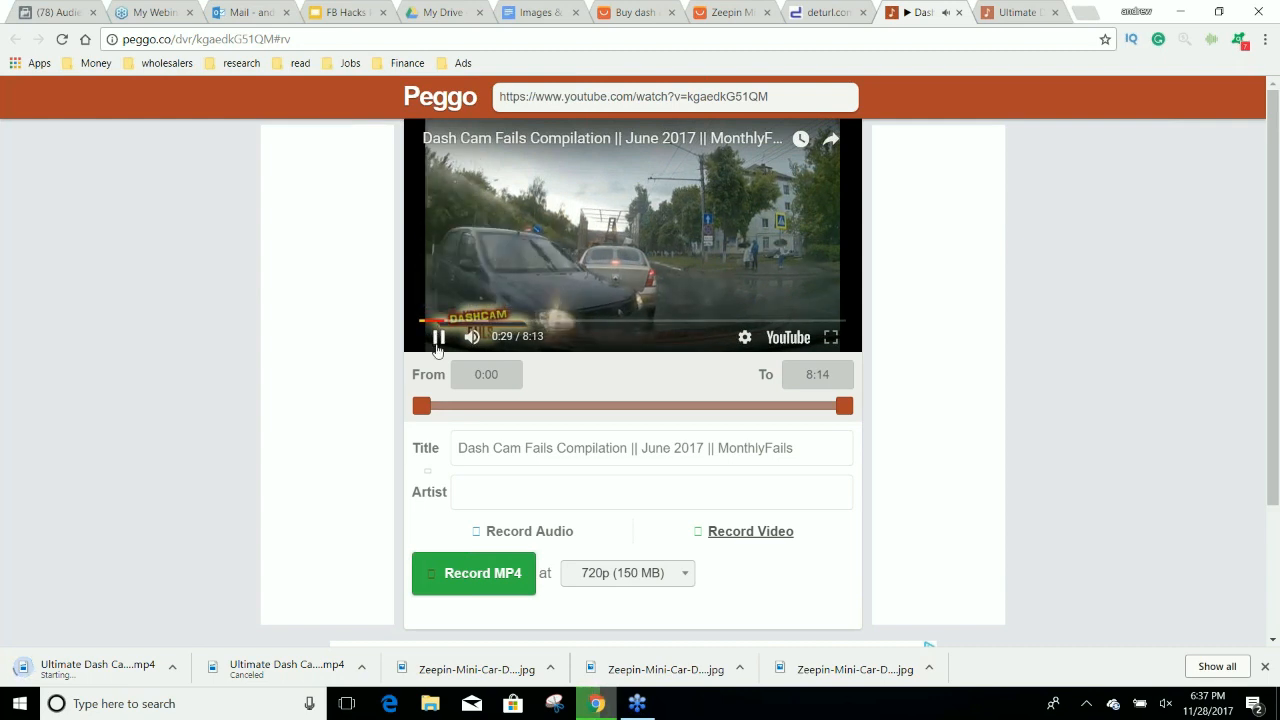
left_click(438, 338)
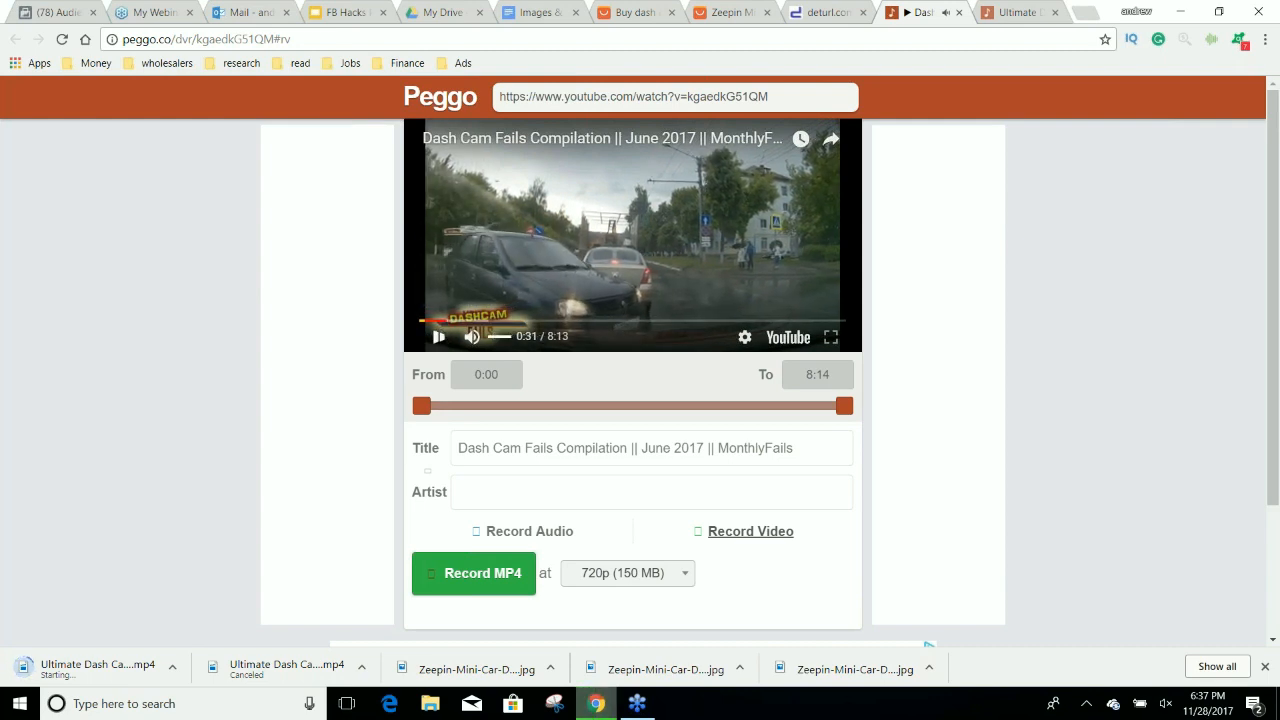
Trim the June 2017 compilation in Peggo from 0:15 to 1:40 and record it as a 720p MP4.
type("15")
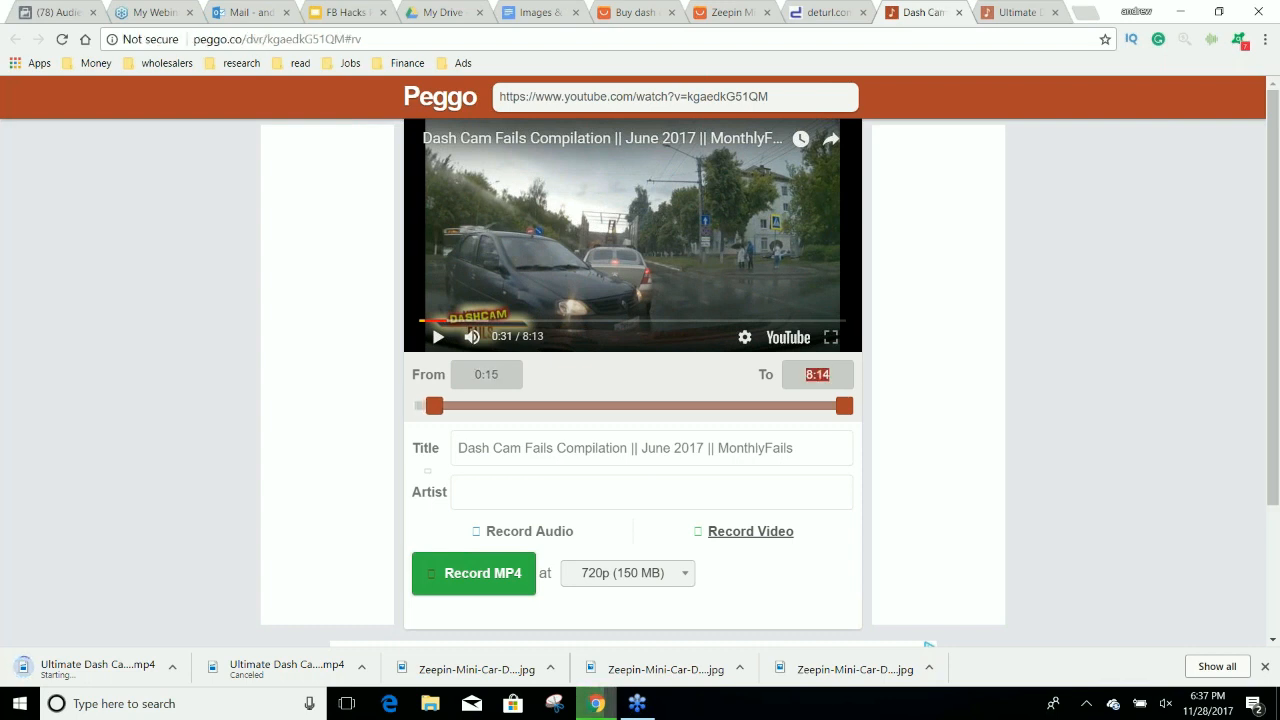
type("1:")
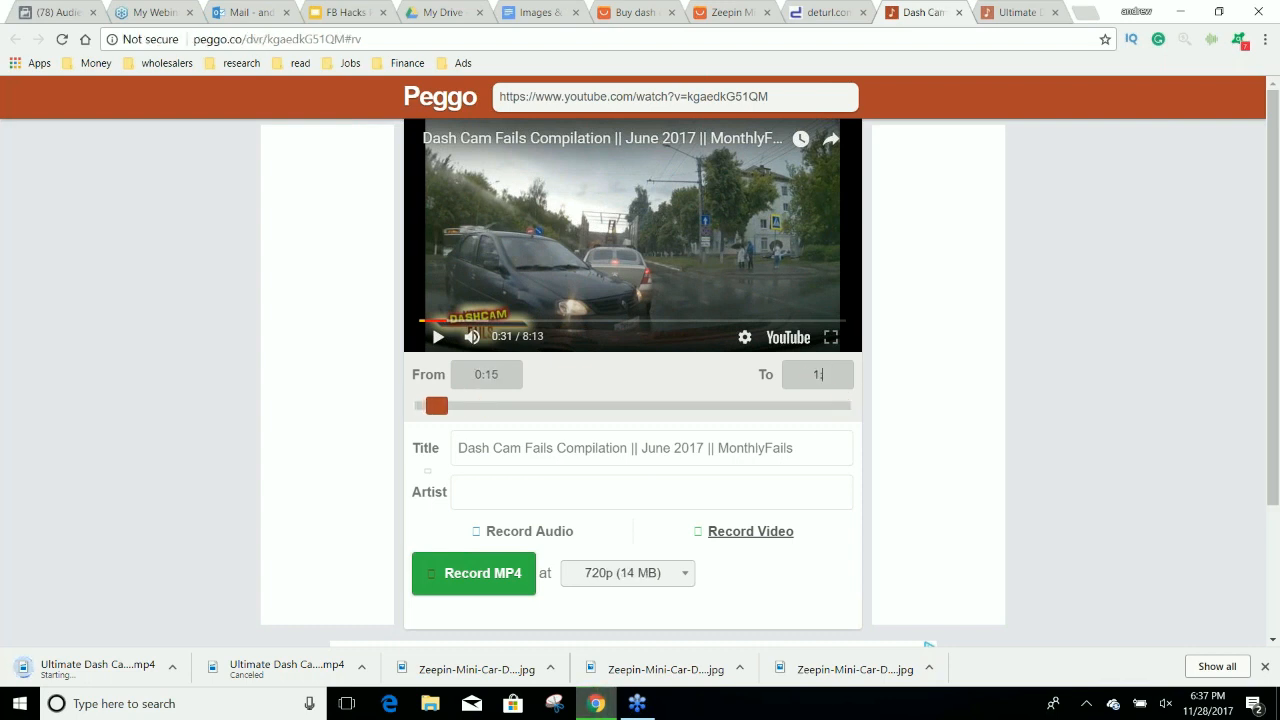
type("40")
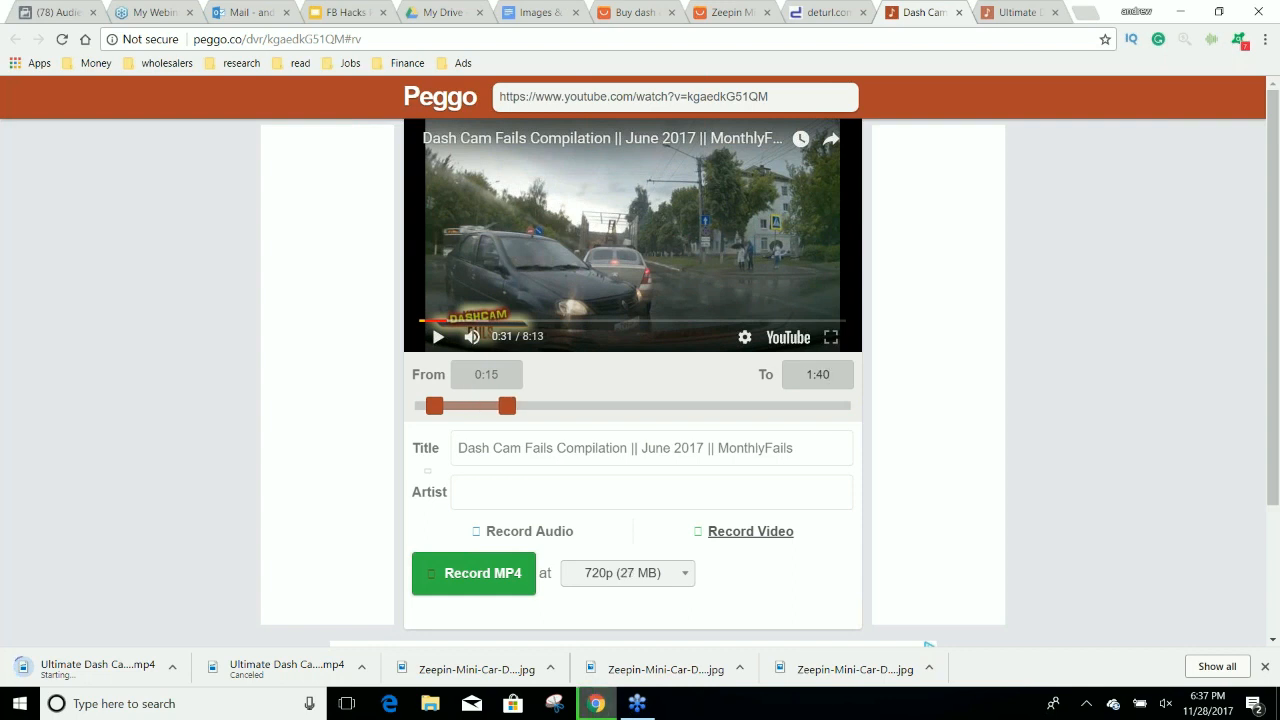
left_click(654, 580)
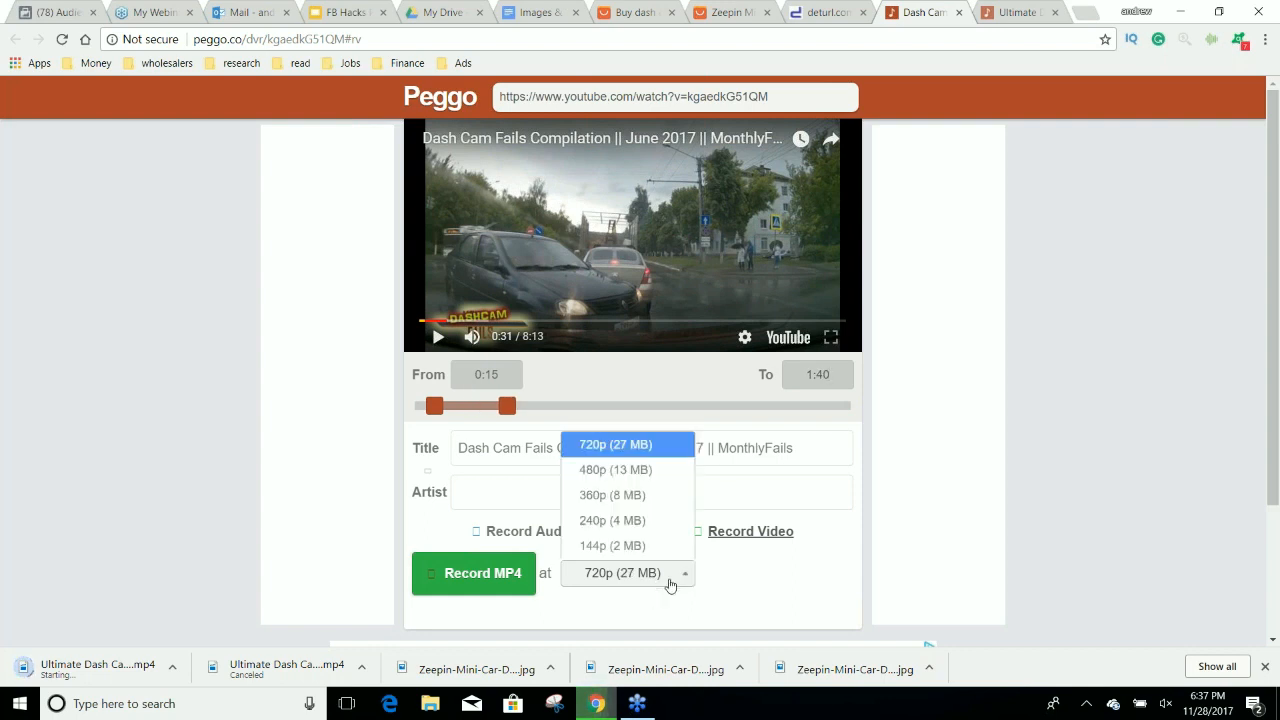
left_click(651, 446)
left_click(499, 573)
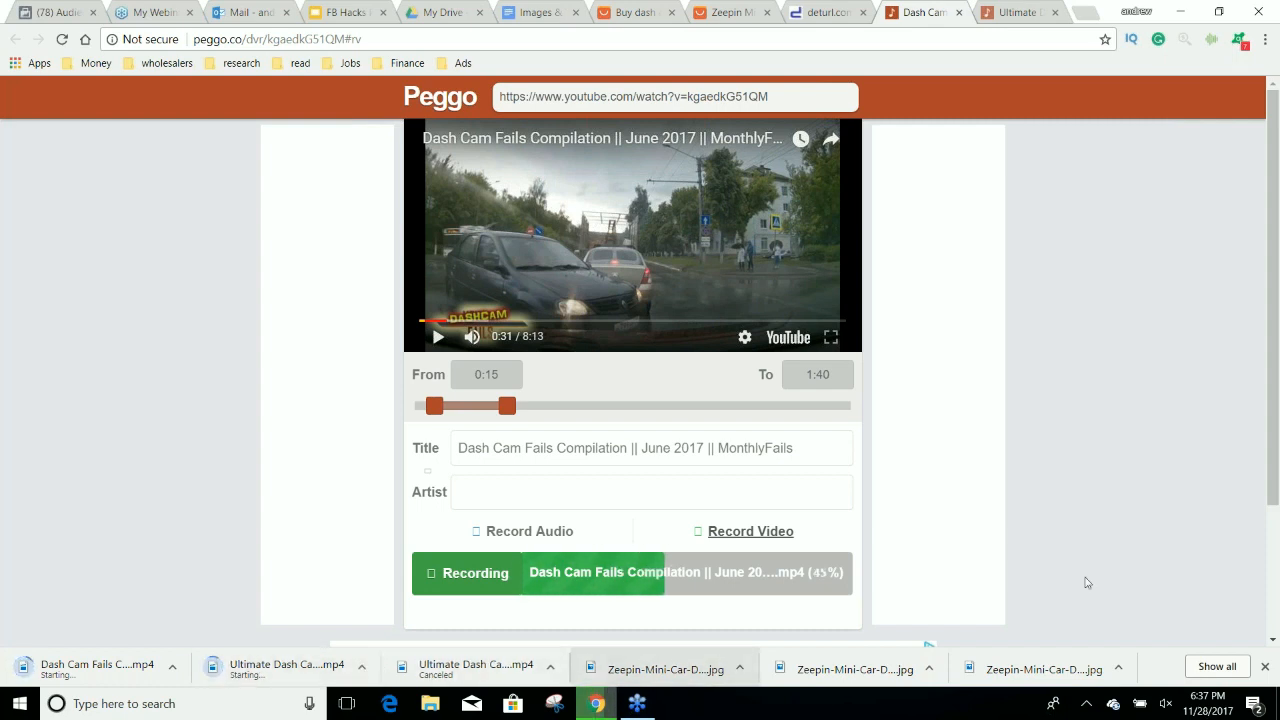
Close the "Ultimate Dash Cam Fails" Peggo page, and go from Audience Insights to Power Editor, leaving the unsaved audience.
left_click(1013, 6)
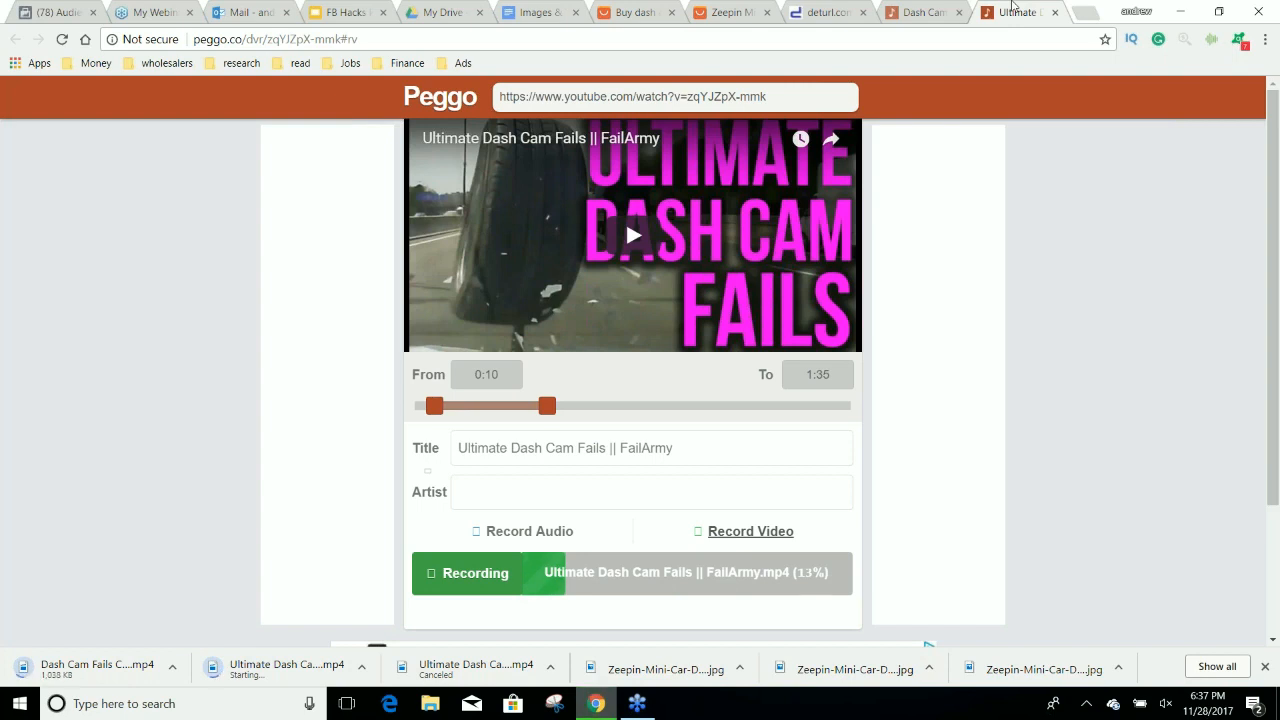
left_click(1056, 13)
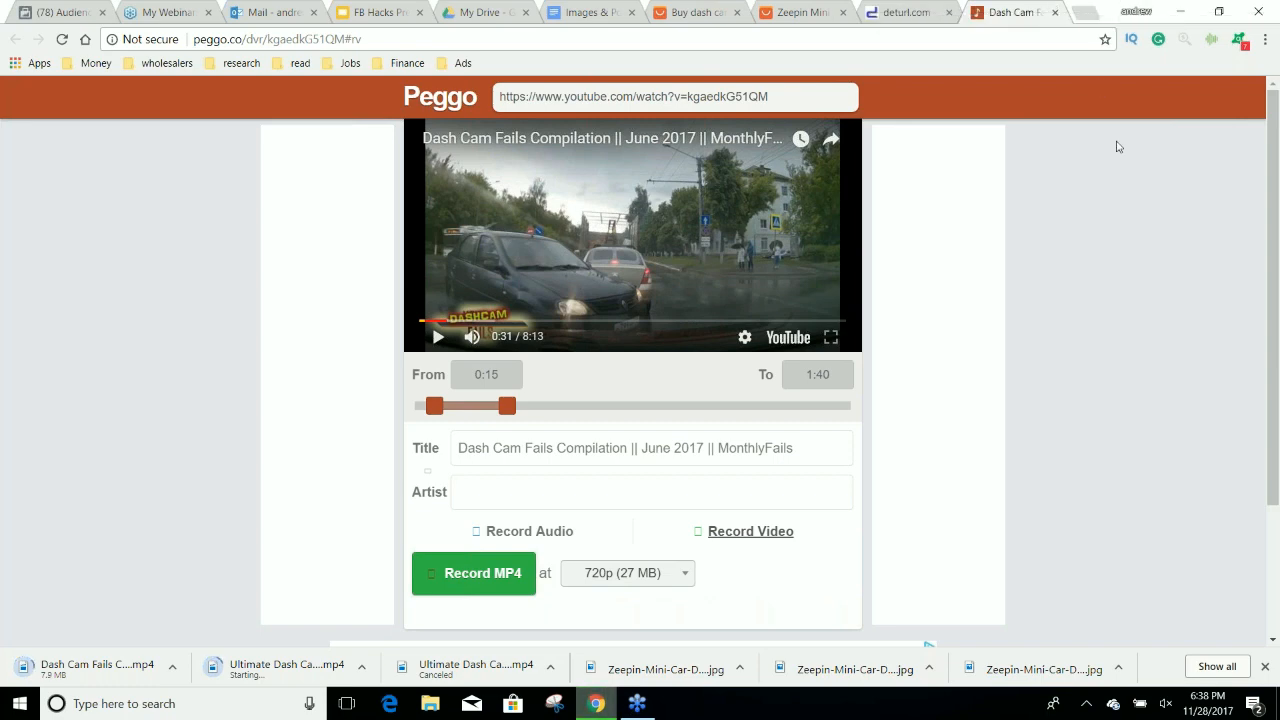
left_click(84, 11)
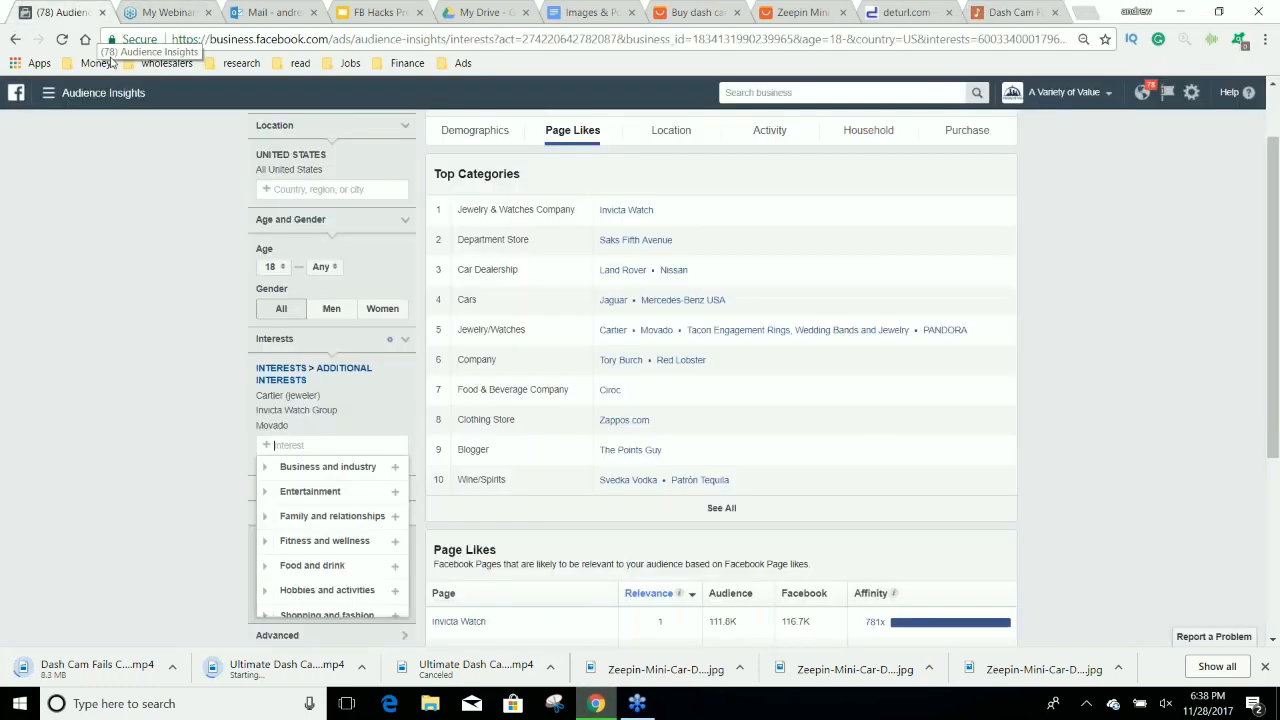
left_click(60, 92)
left_click(40, 172)
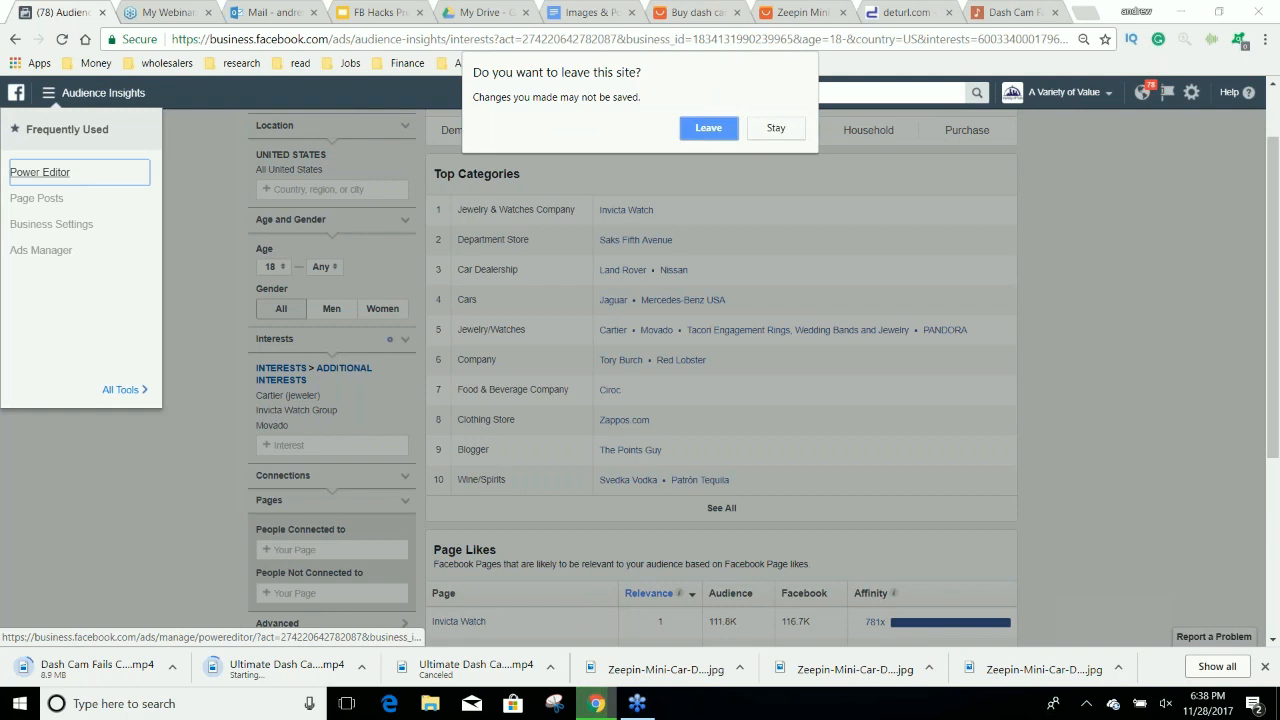
left_click(706, 127)
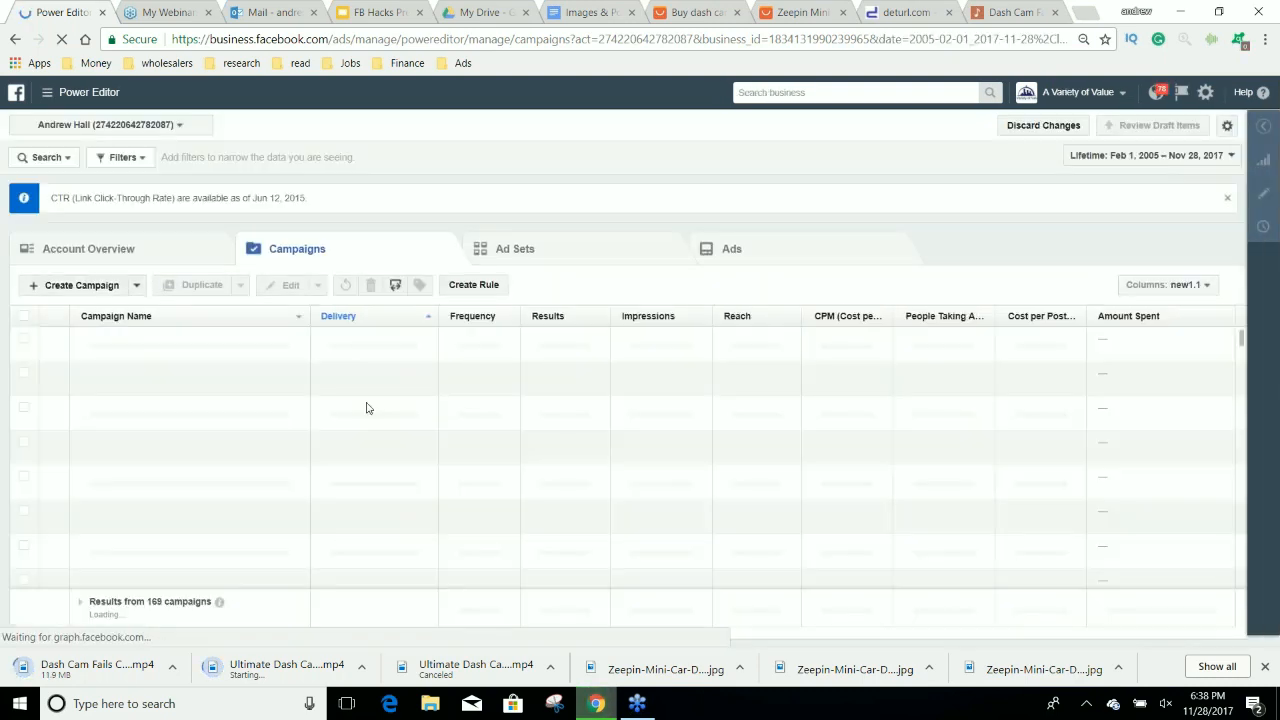
Start a new campaign named "PPE - Dash Cam" with the Post engagement objective.
left_click(88, 287)
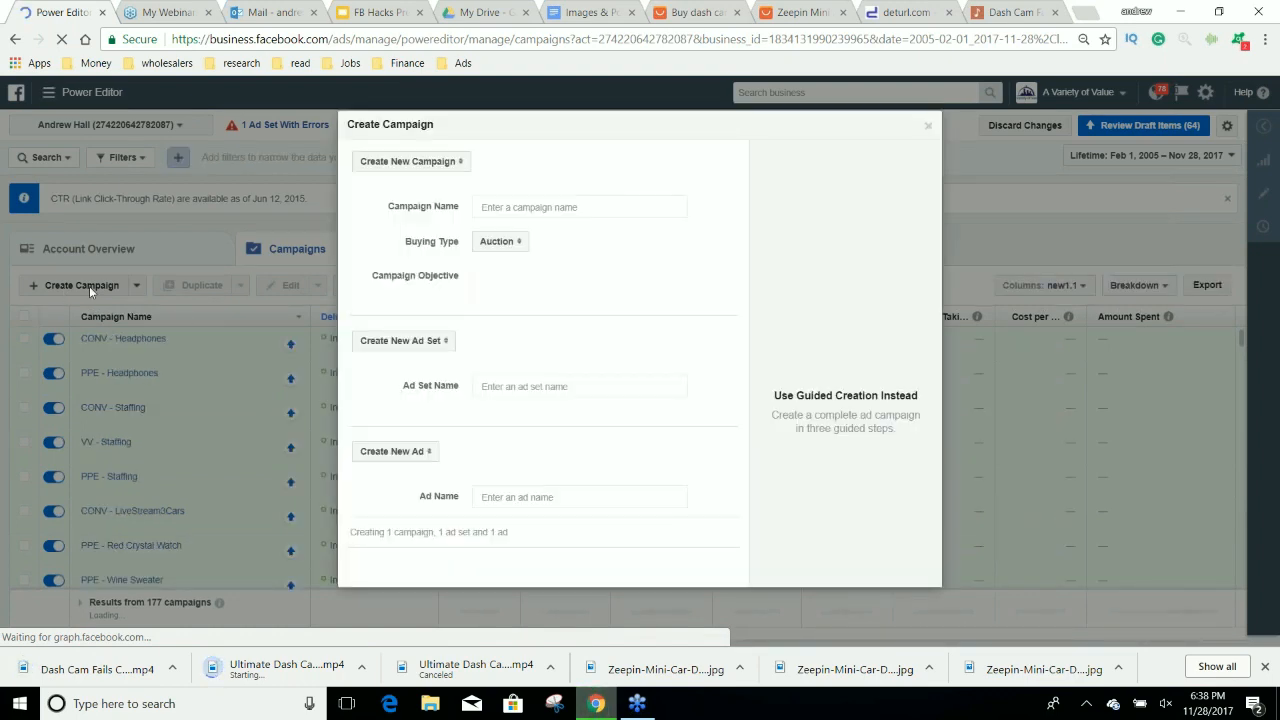
left_click(528, 276)
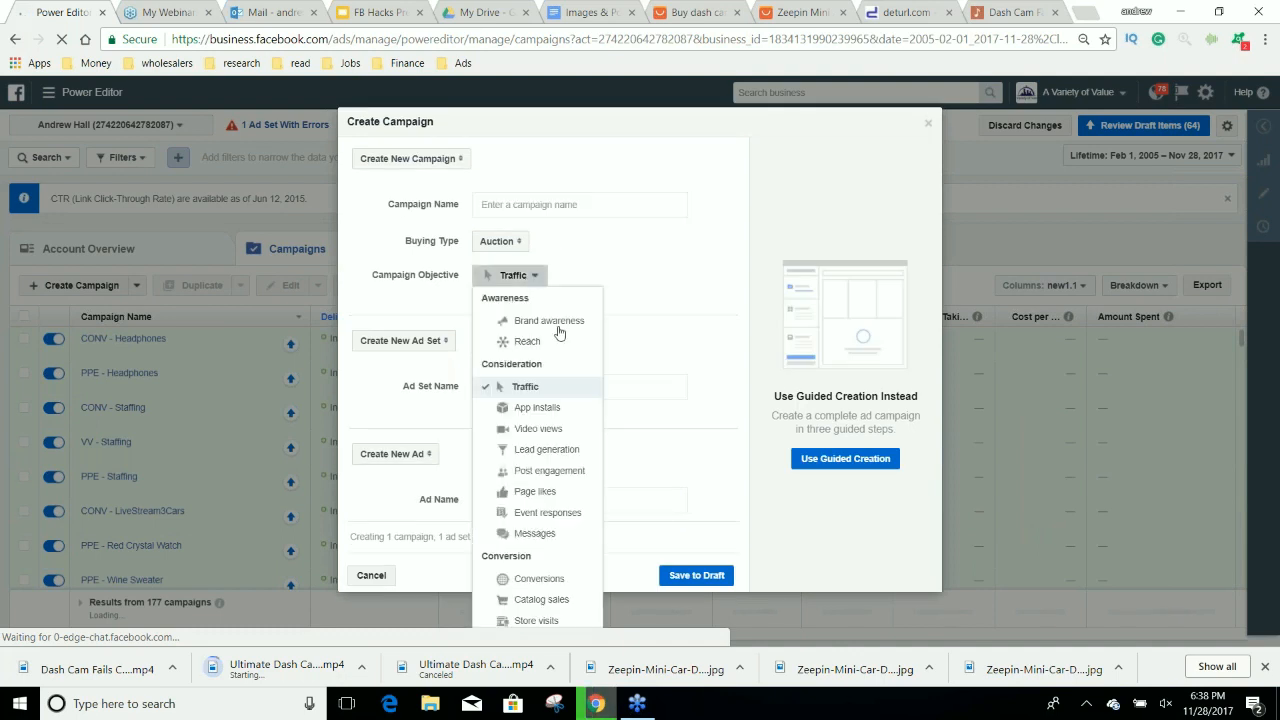
left_click(561, 472)
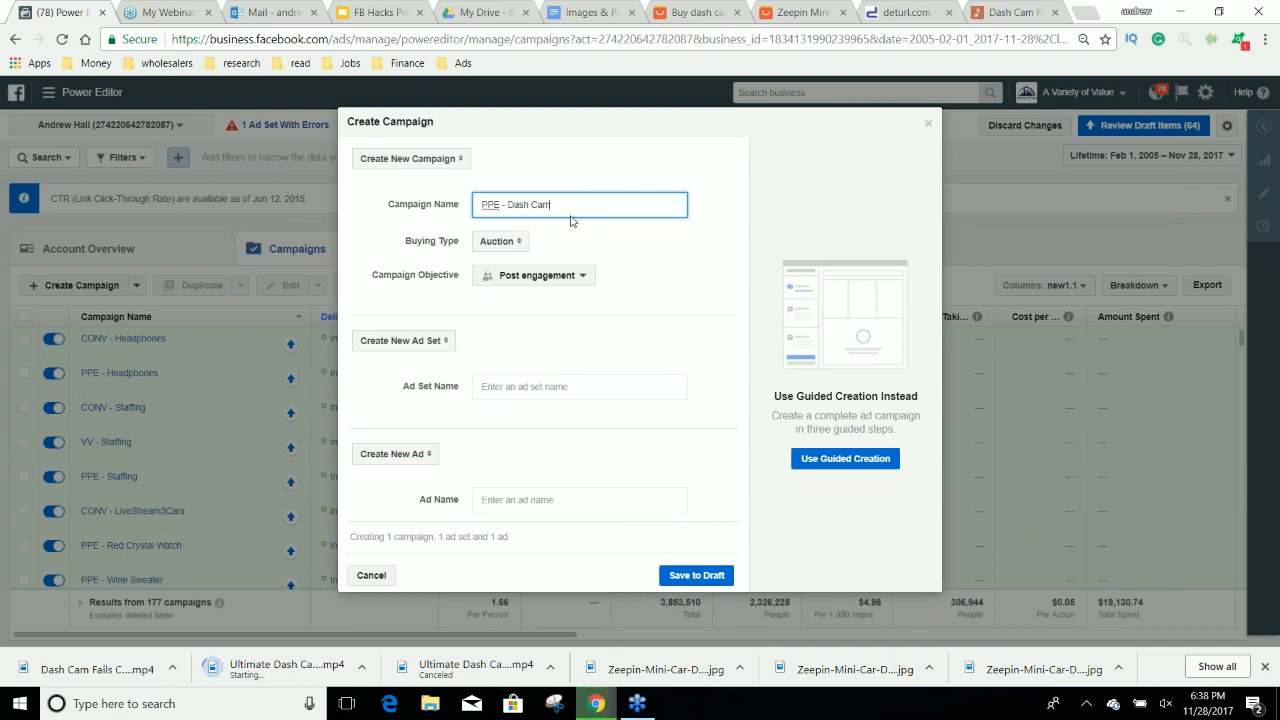
Reuse the campaign name "PPE - Dash Cam" for the ad set and the ad, and save the campaign to draft.
left_click_drag(552, 205, 492, 205)
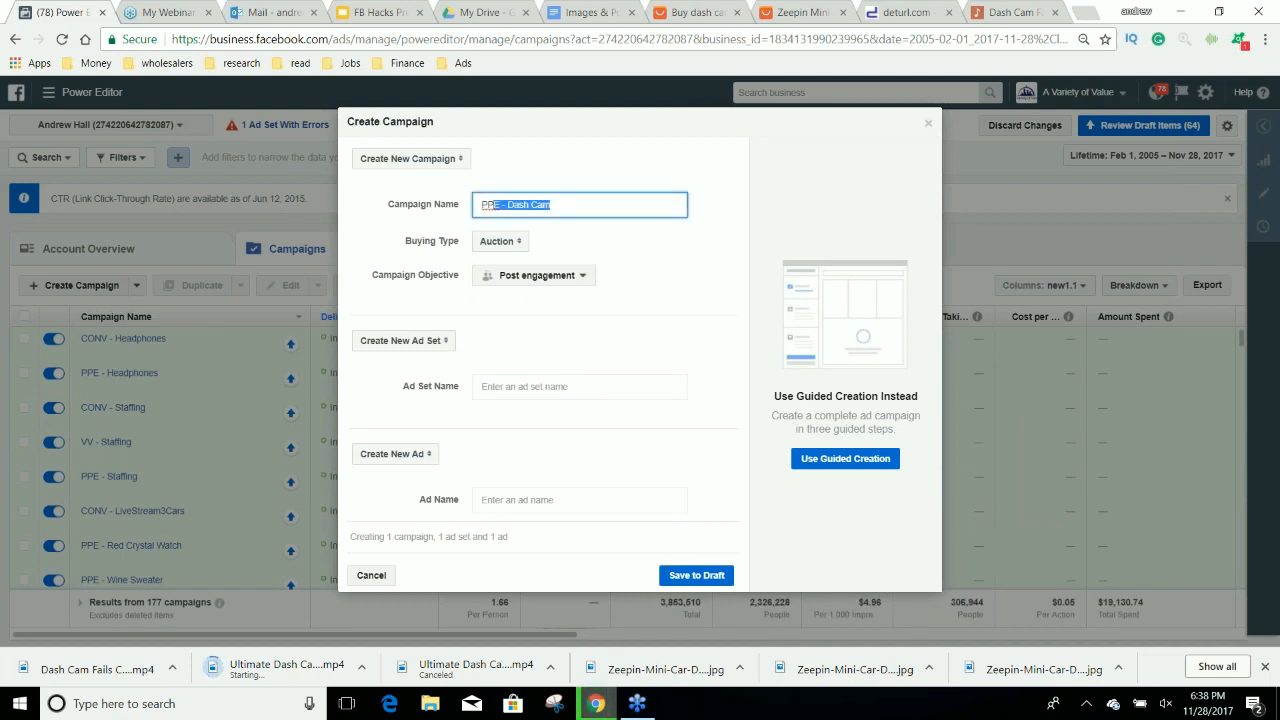
left_click(528, 385)
type("PPE - Dash Cam")
left_click(570, 503)
type("PPE - Dash Cam")
left_click(697, 575)
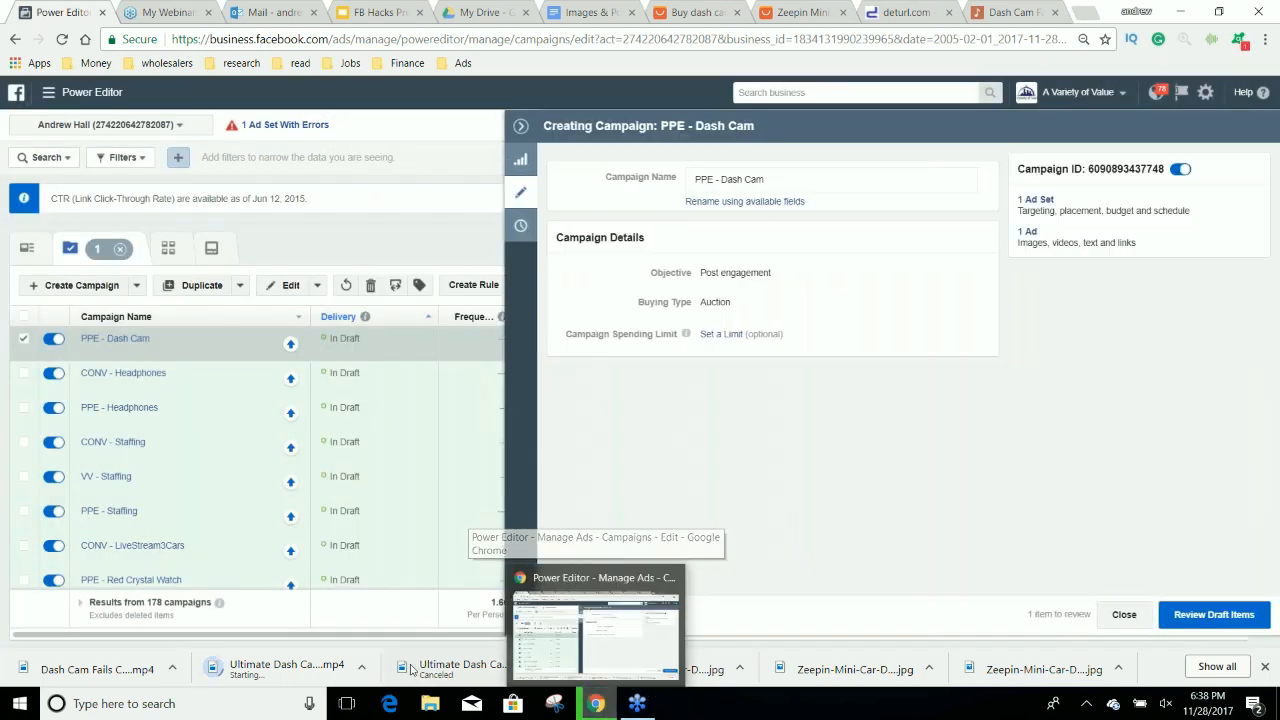
Cancel the pending Ultimate Dash Cam Fails download, minimize the browser, and open VideoPad Video Editor from the desktop.
left_click(361, 668)
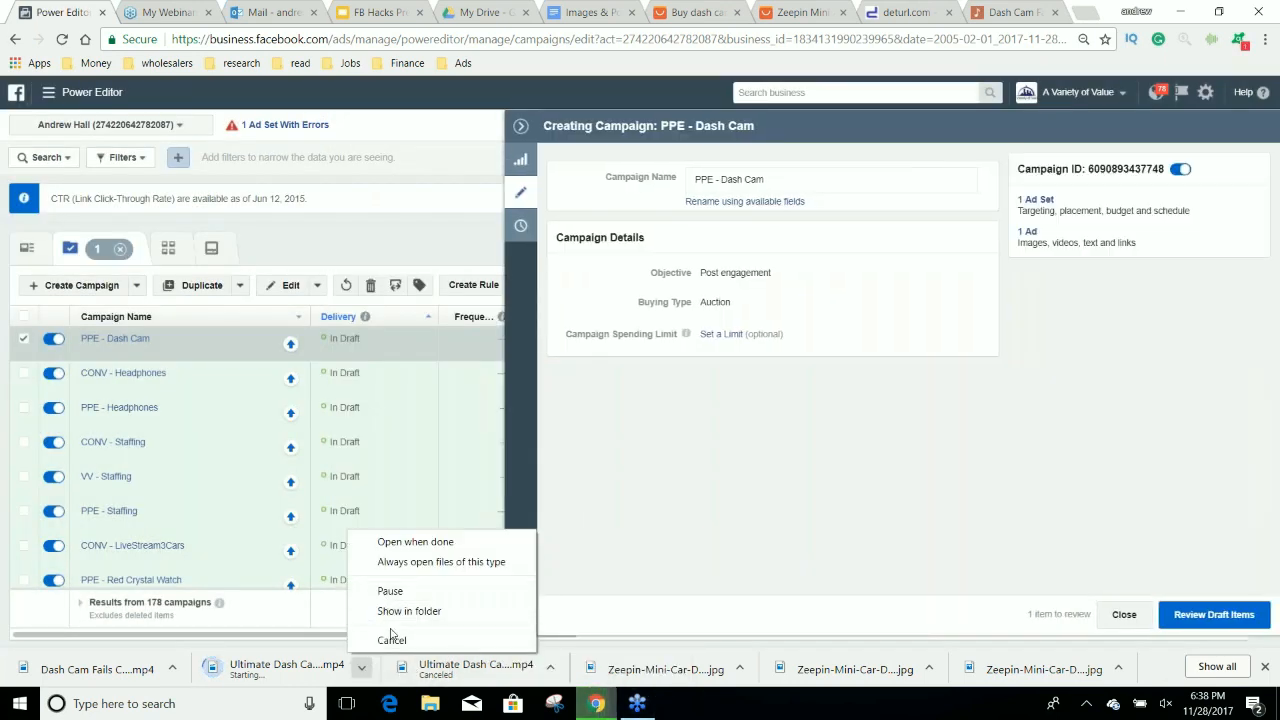
left_click(388, 641)
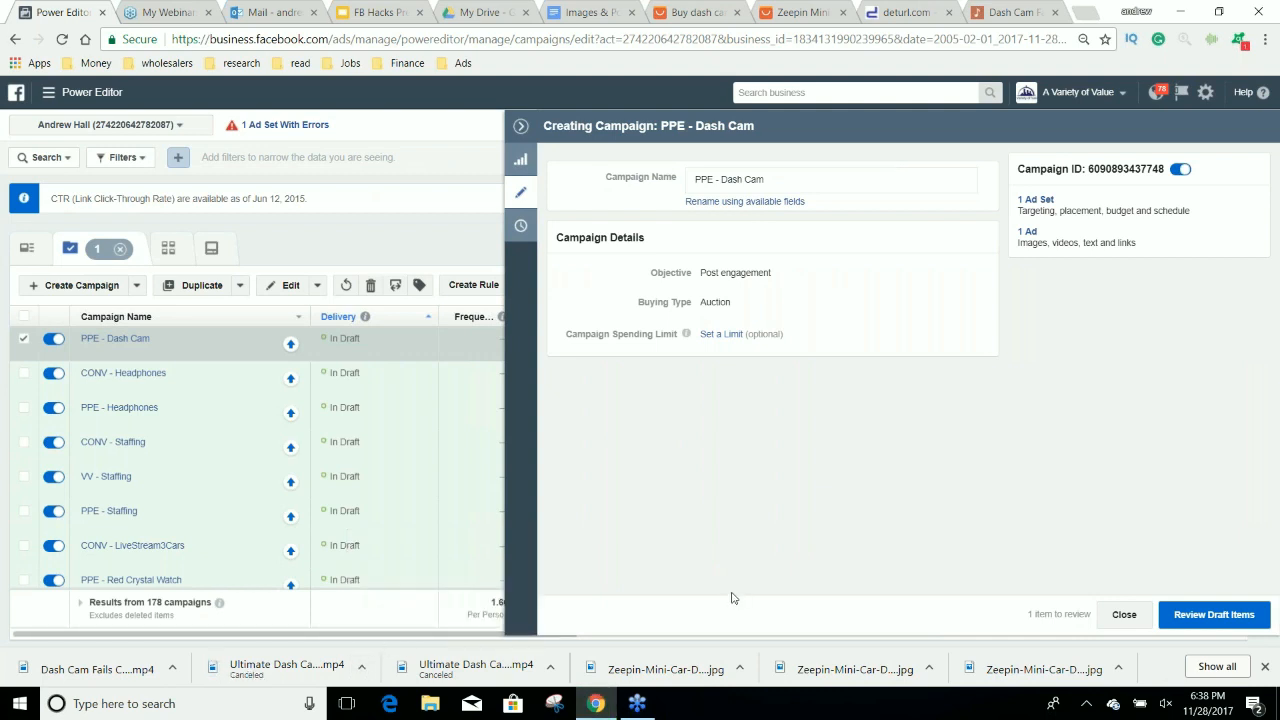
left_click(1168, 16)
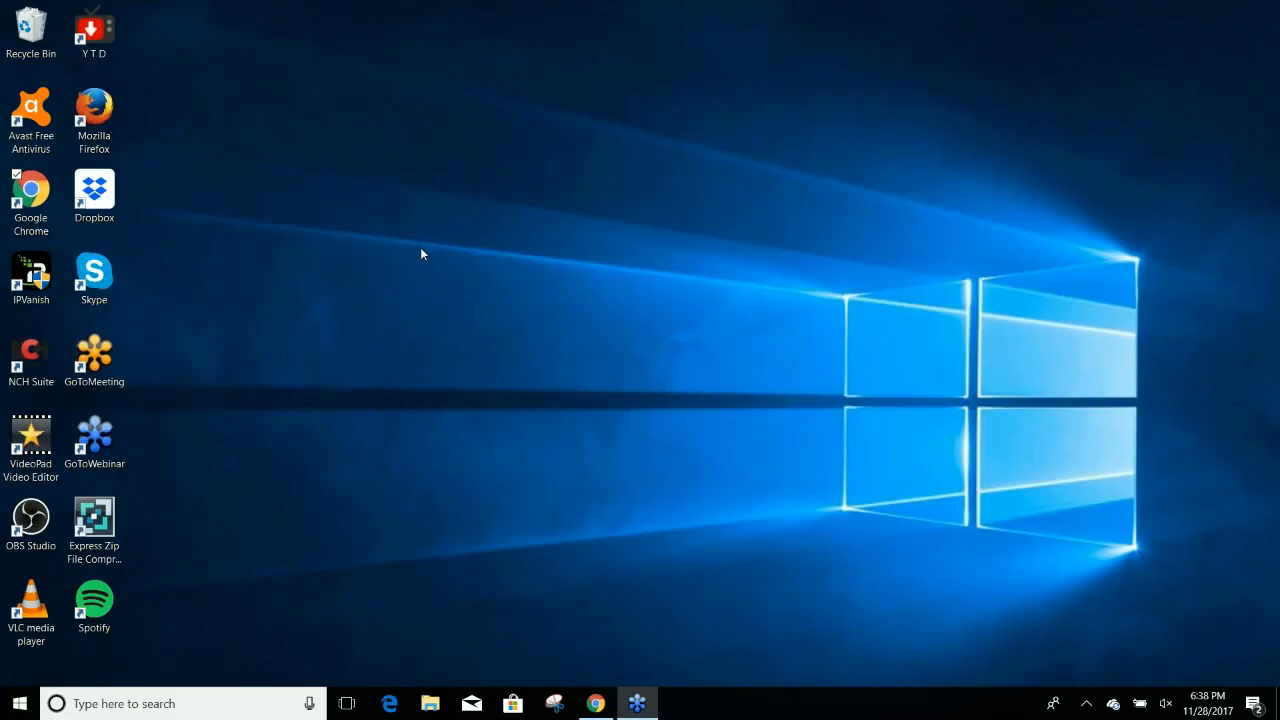
double_click(36, 436)
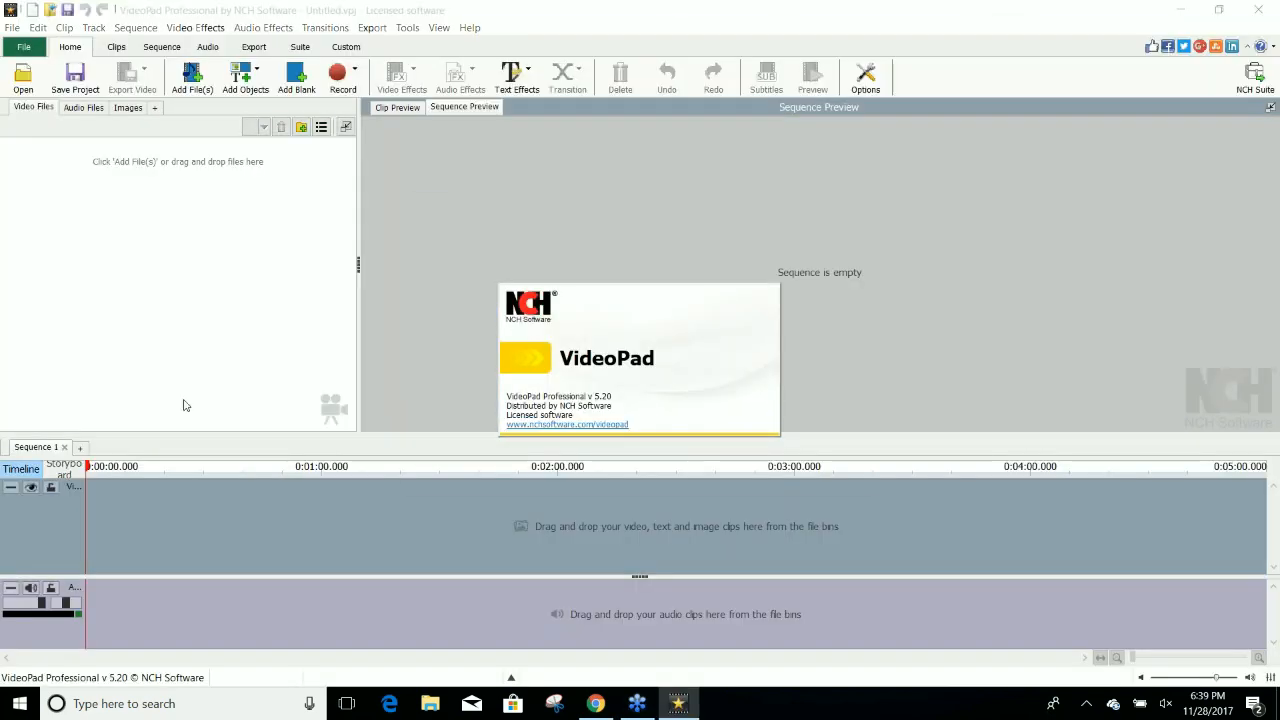
left_click(781, 468)
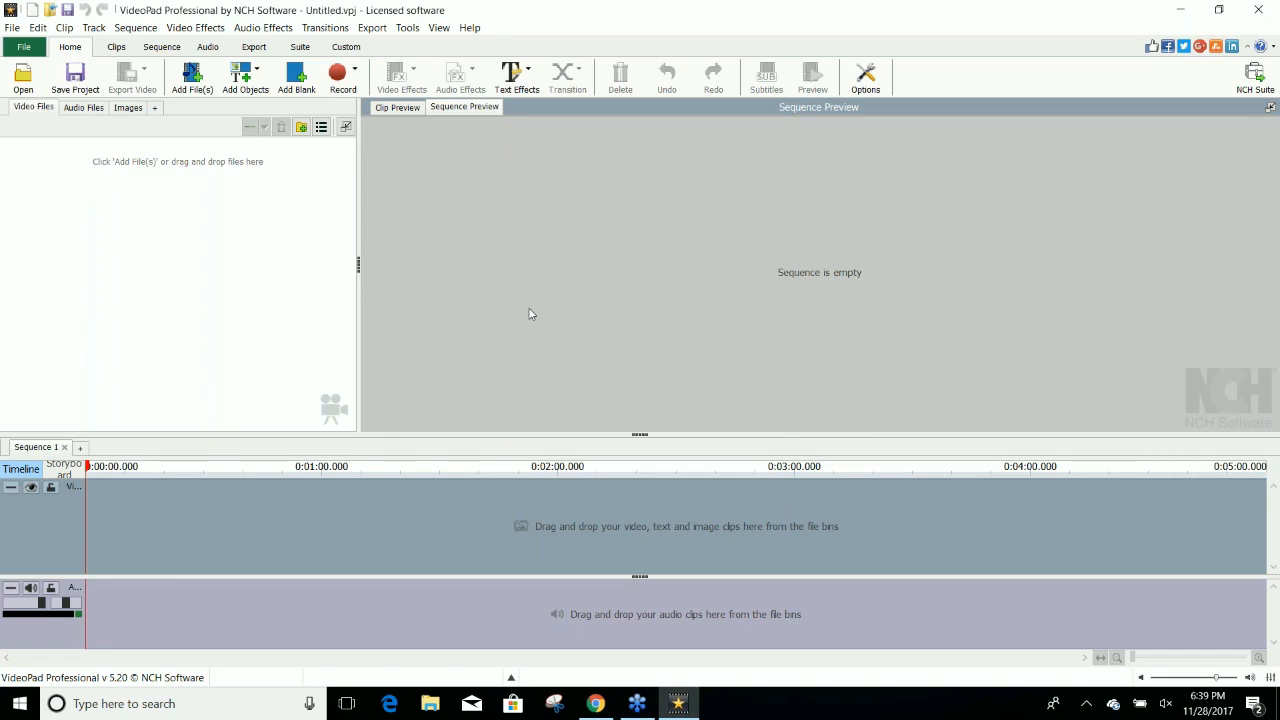
left_click(24, 48)
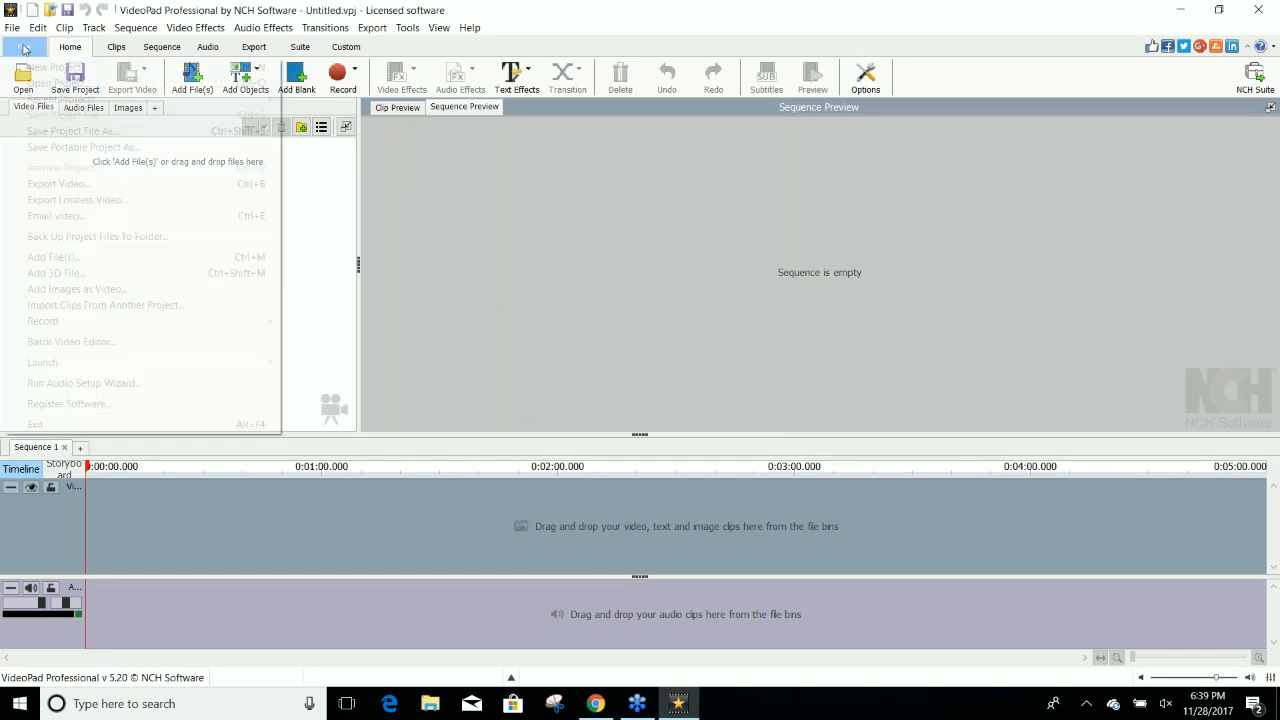
left_click(24, 48)
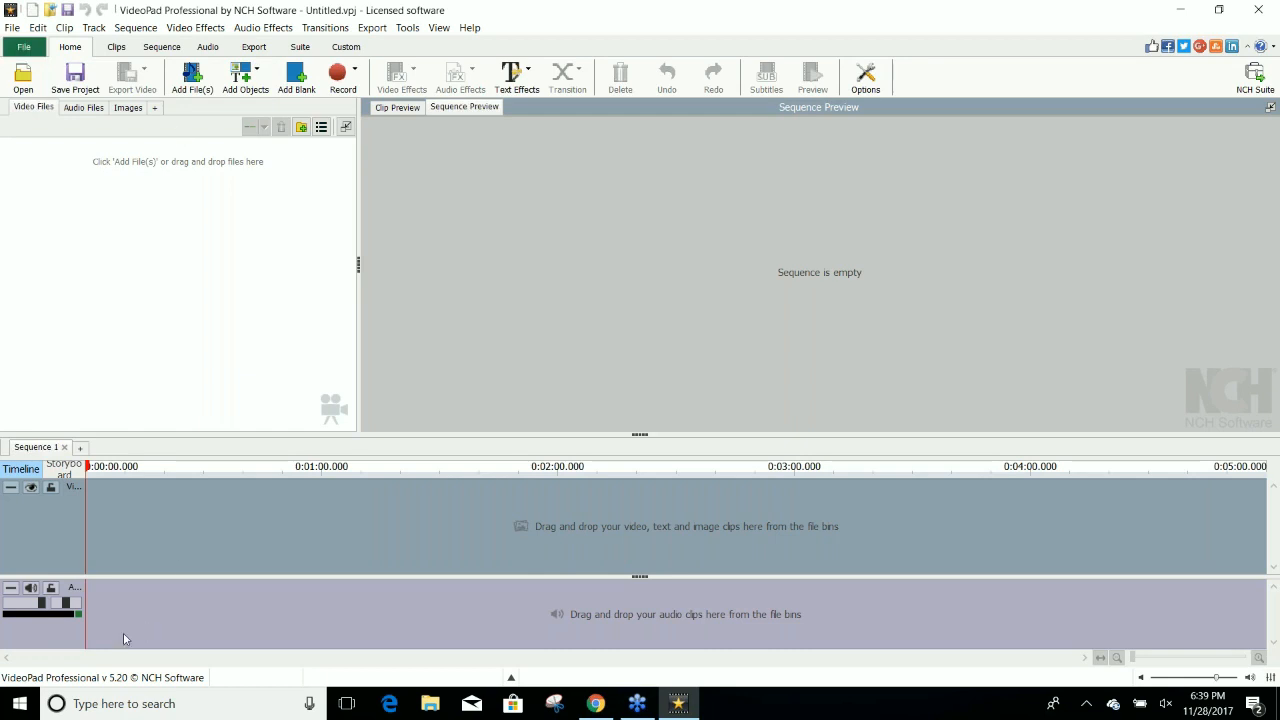
Add the "Dash Cam Fails Compilation __ June 2017 __ MonthlyFails" video from the Downloads folder to the VideoPad project.
left_click(192, 82)
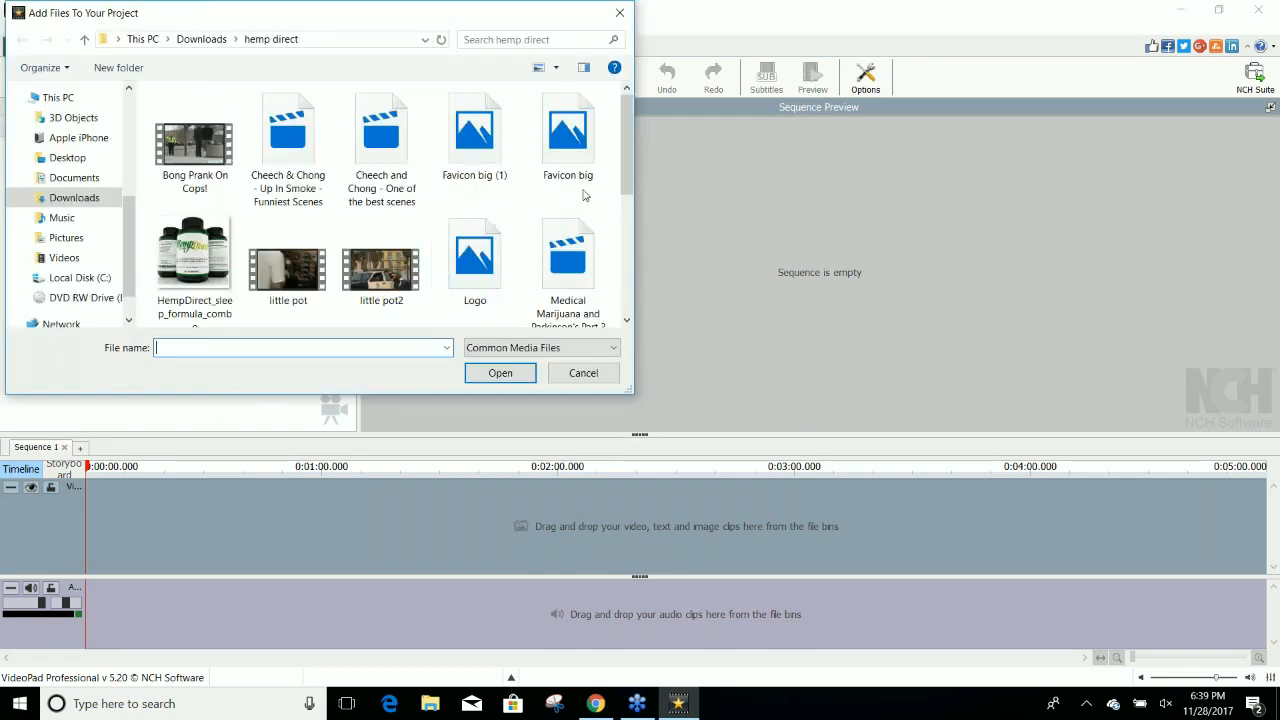
left_click(84, 198)
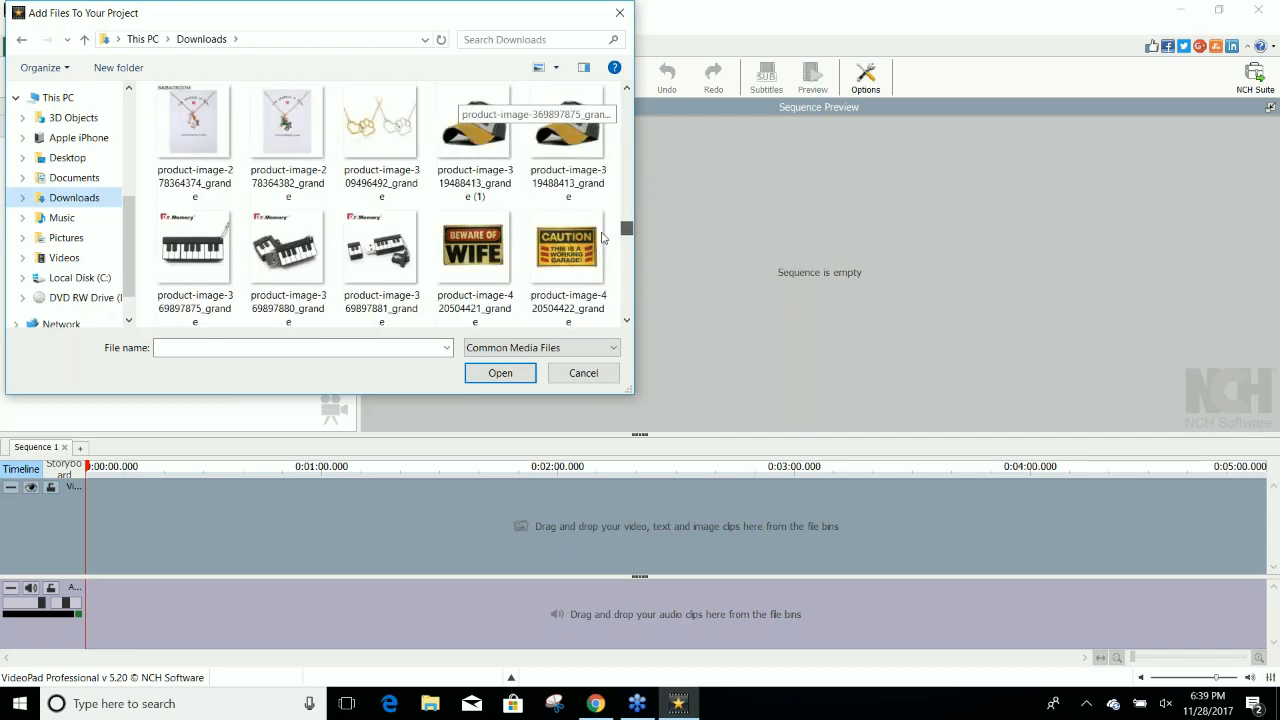
scroll(603, 260, "down", 1)
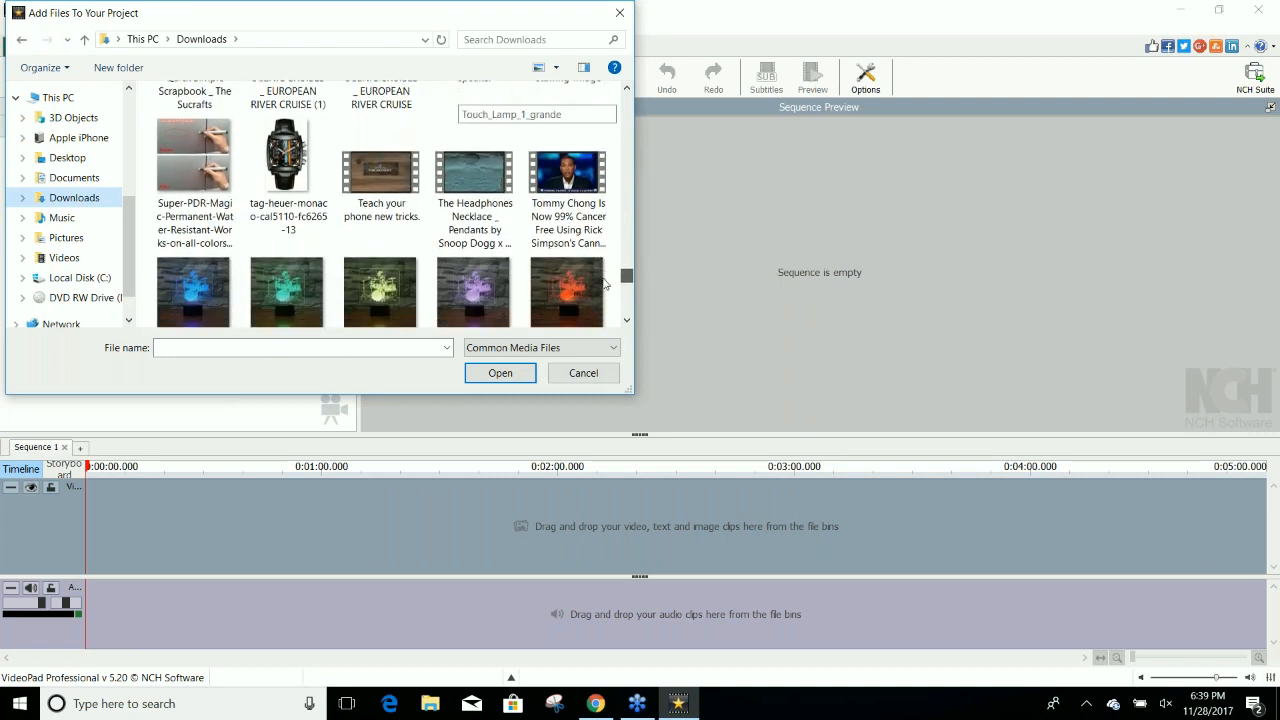
scroll(603, 286, "down", 1)
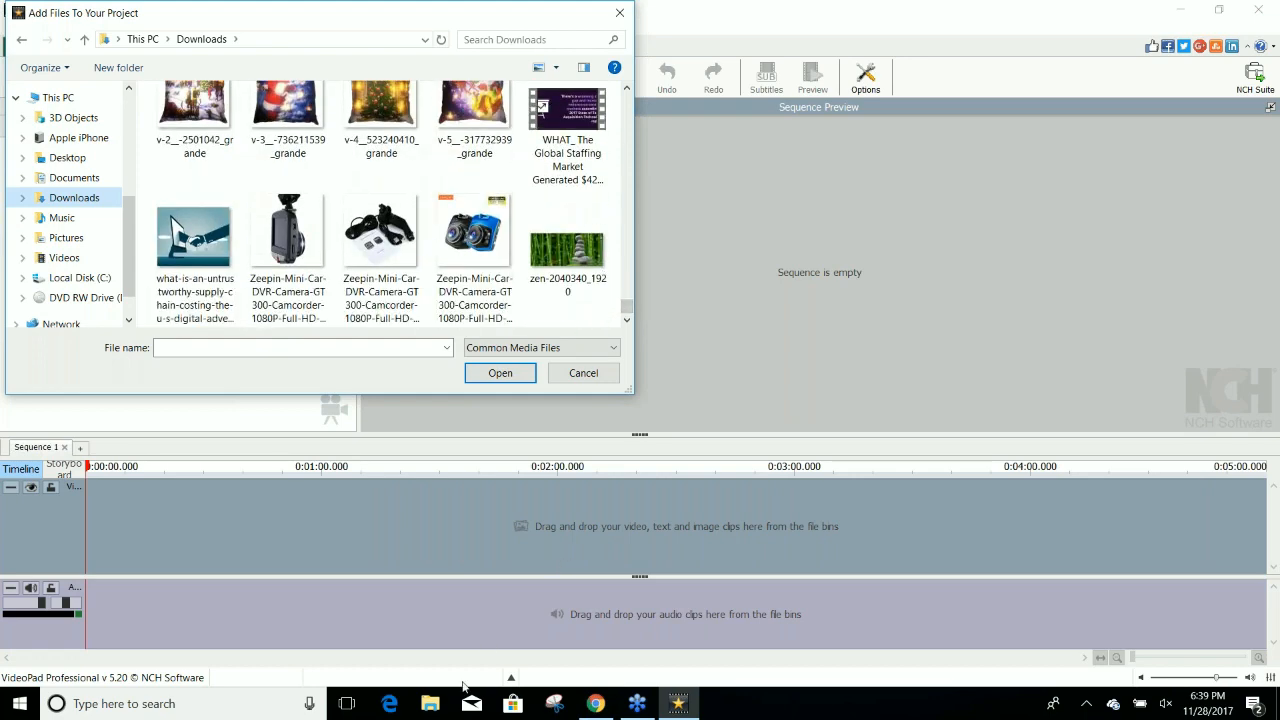
left_click(596, 703)
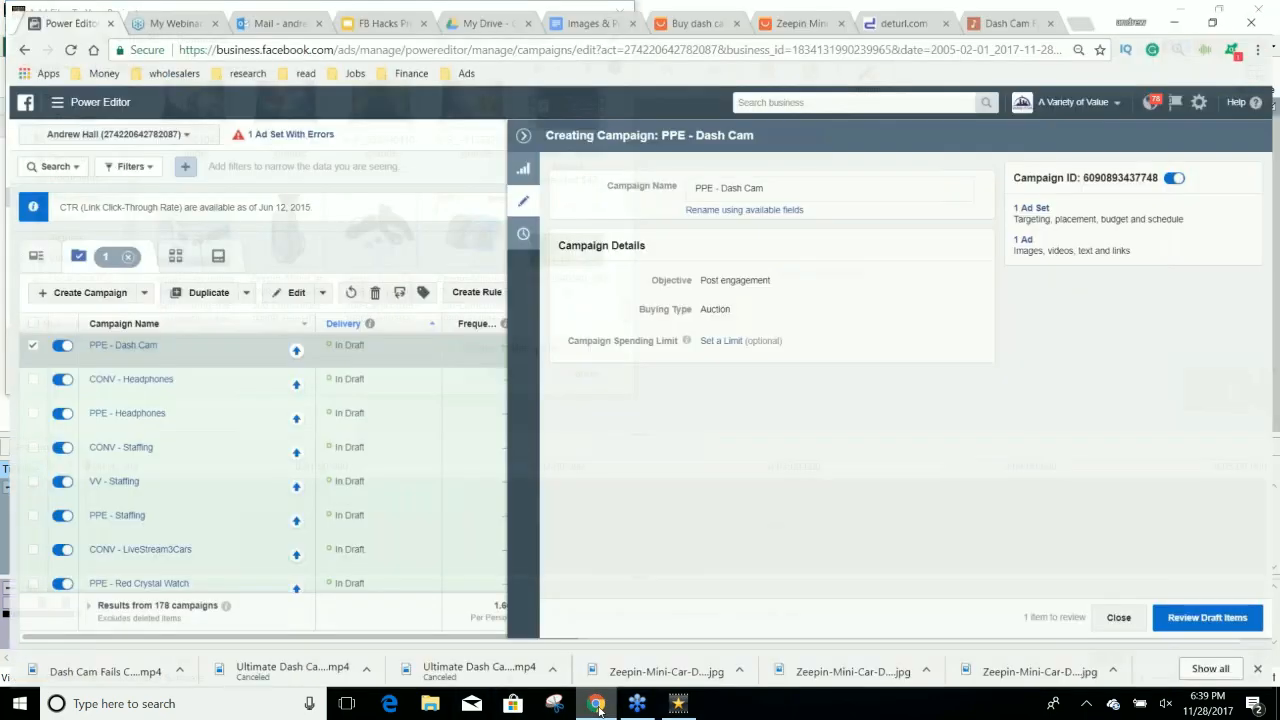
left_click(678, 703)
scroll(436, 277, "up", 5)
scroll(436, 277, "up", 10)
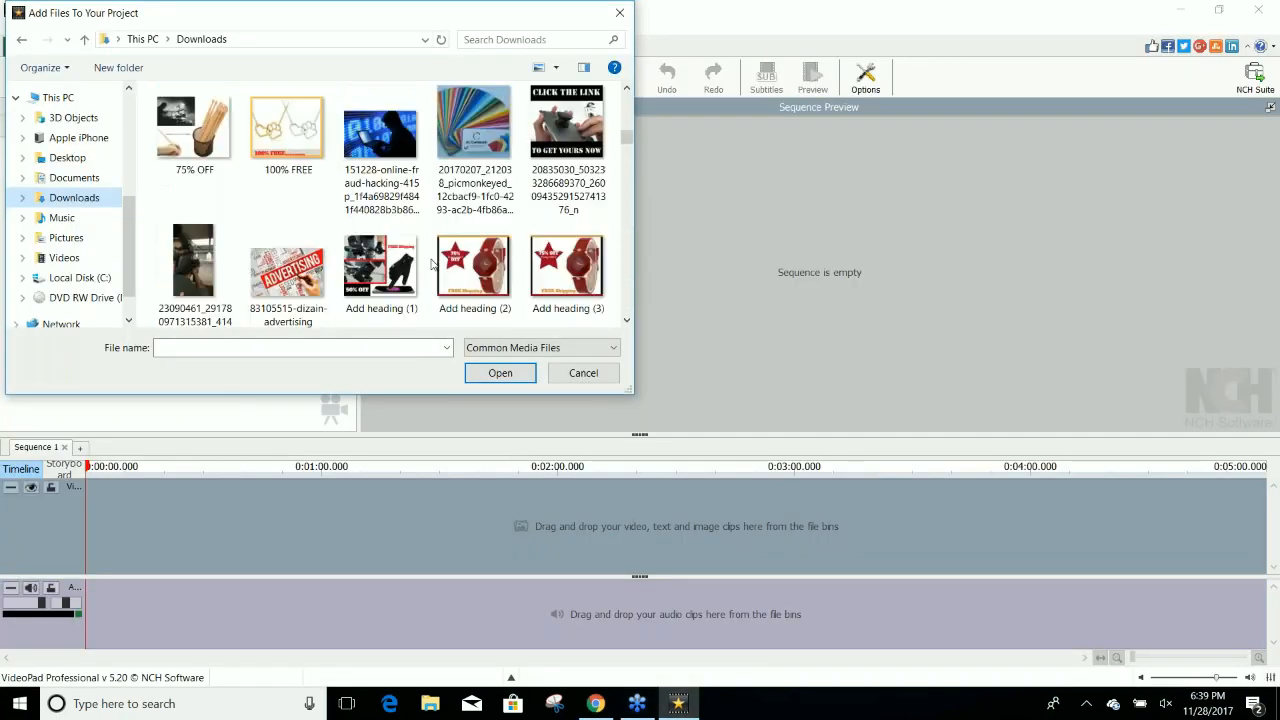
scroll(432, 263, "down", 3)
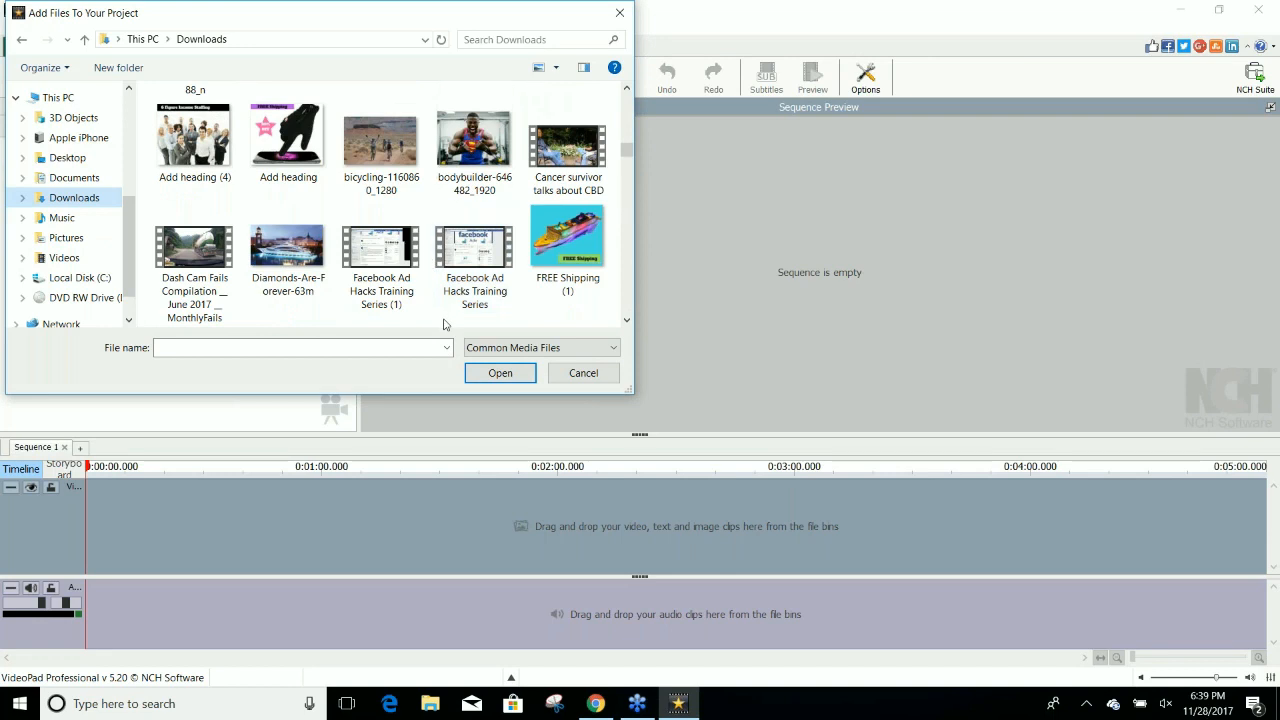
left_click(195, 255)
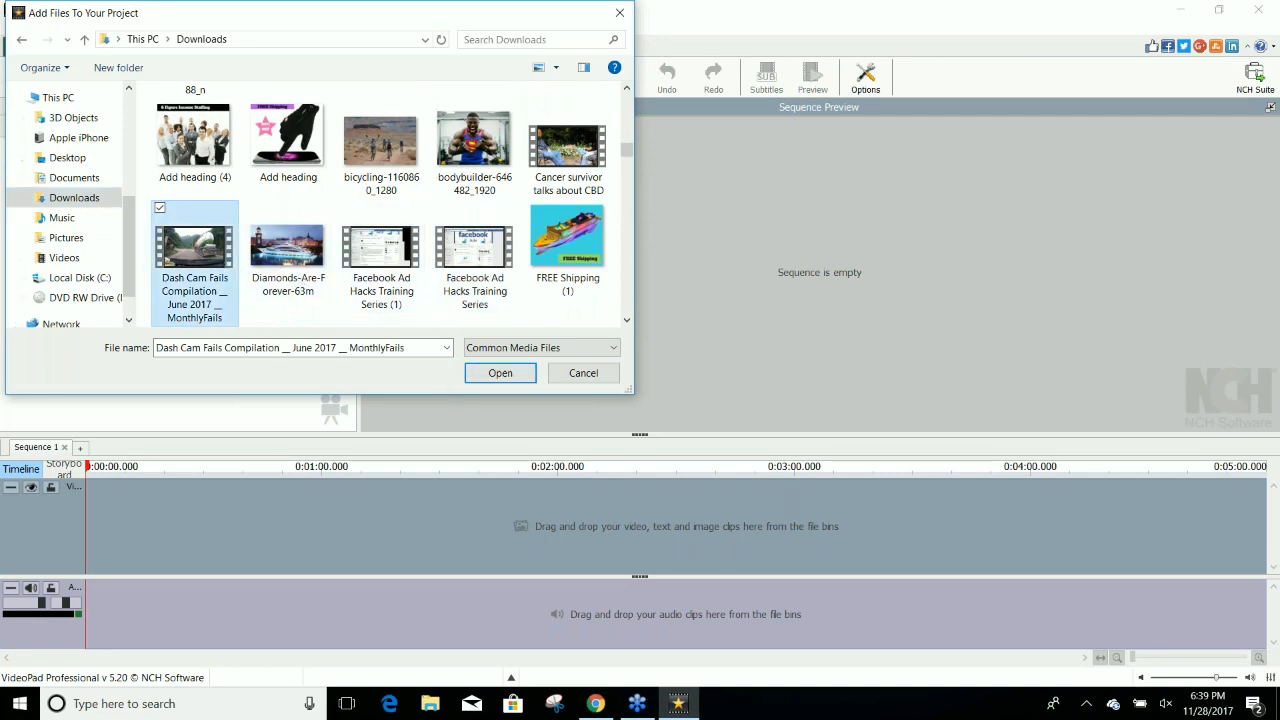
left_click(480, 376)
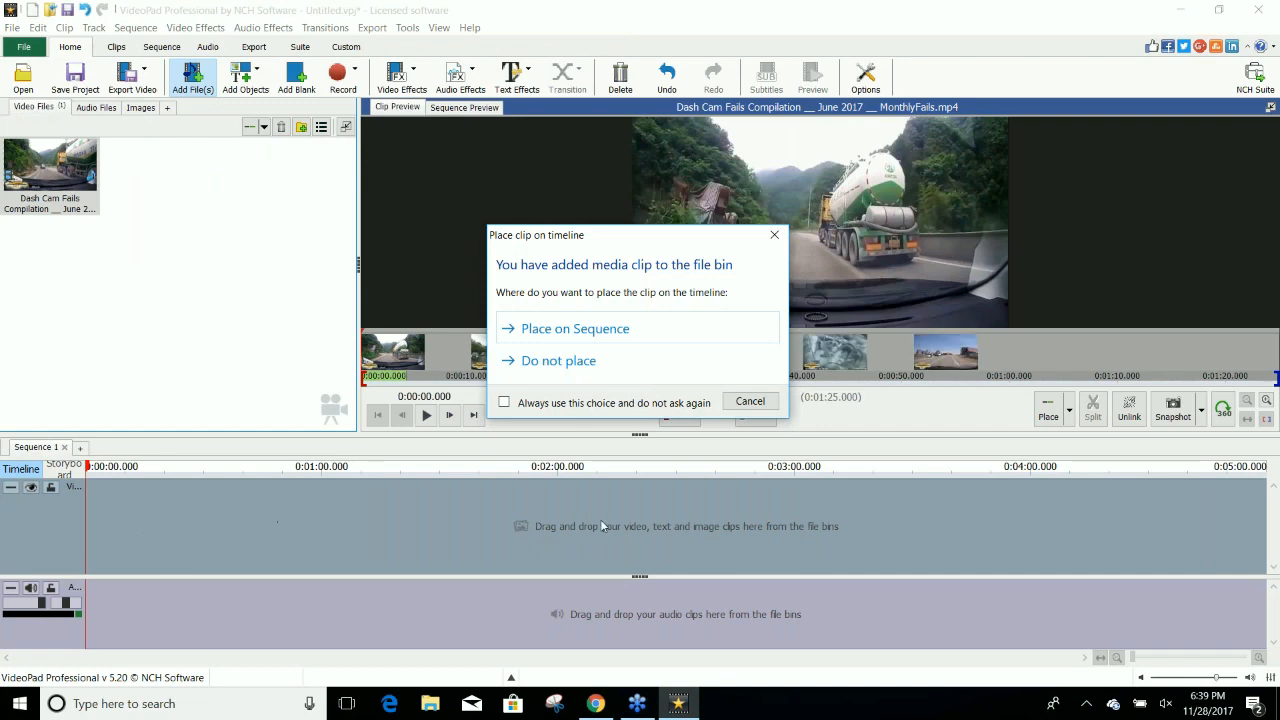
Cancel the clip placement prompt and place the dash cam fails video at the start of the sequence timeline.
left_click(752, 402)
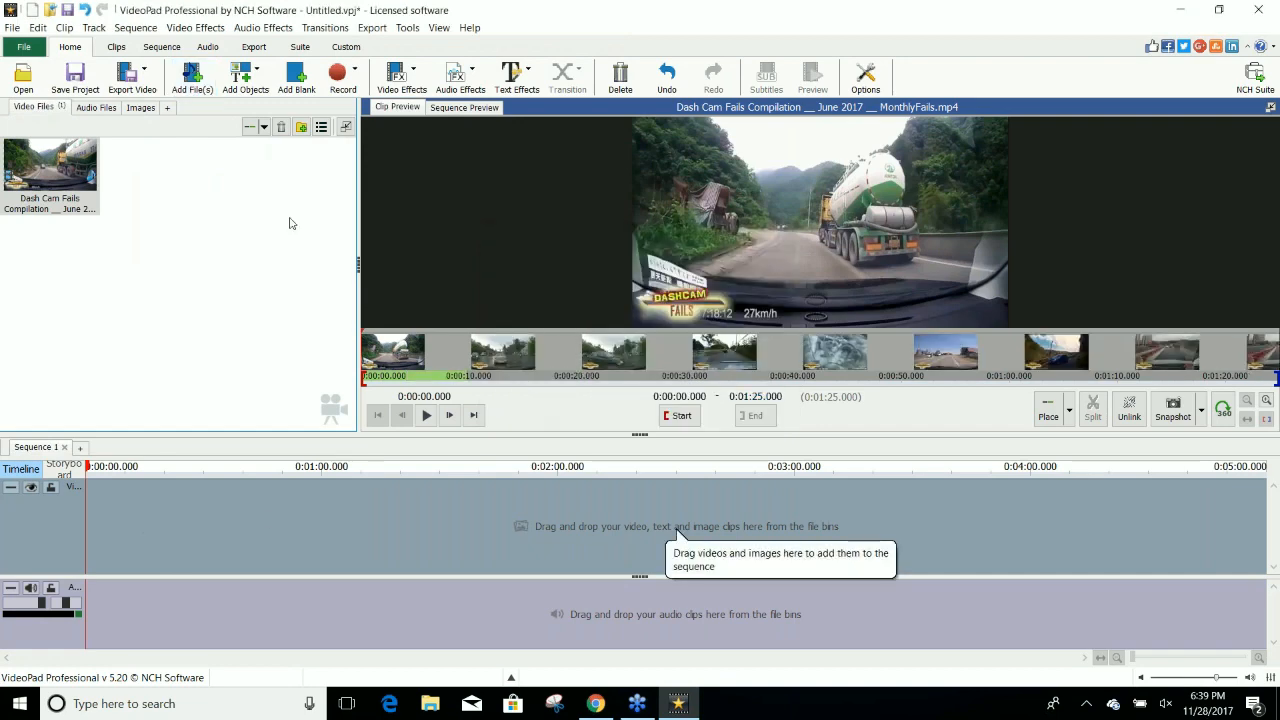
left_click_drag(89, 162, 186, 519)
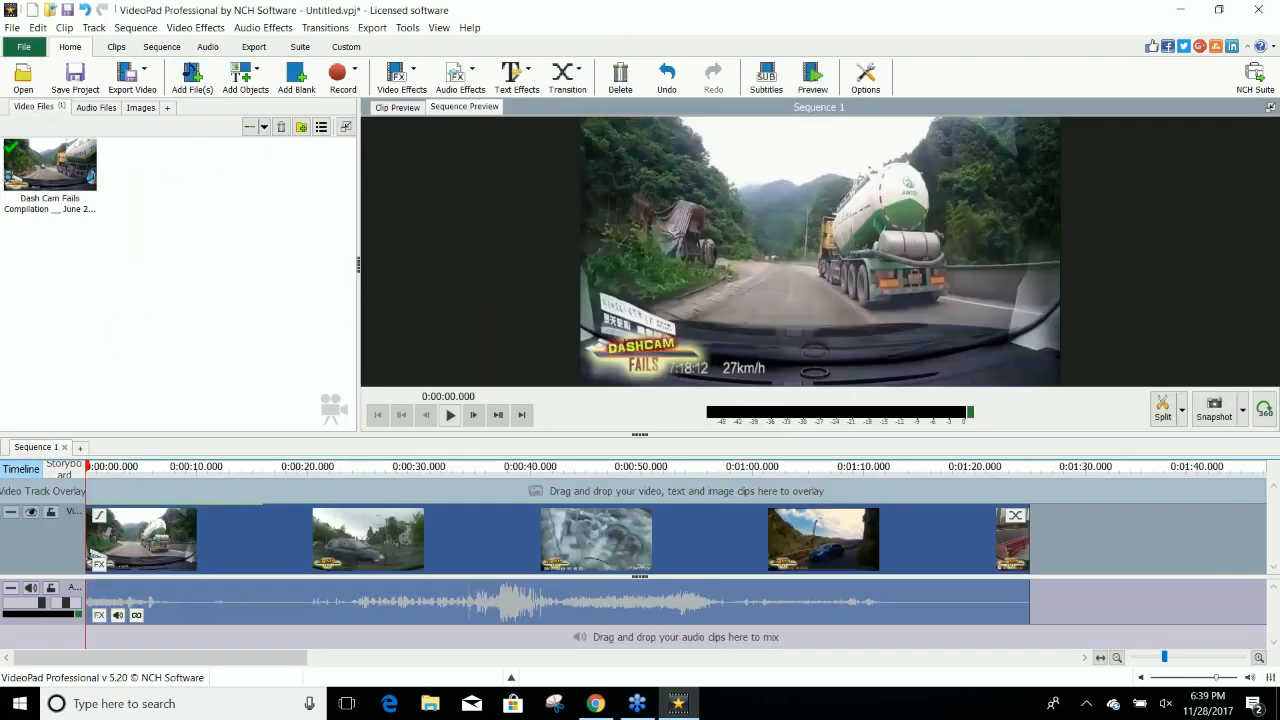
Add a simple text clip over the video reading "Click The Link In The Description To Get Your Own Dash Cam".
left_click(232, 80)
left_click(274, 106)
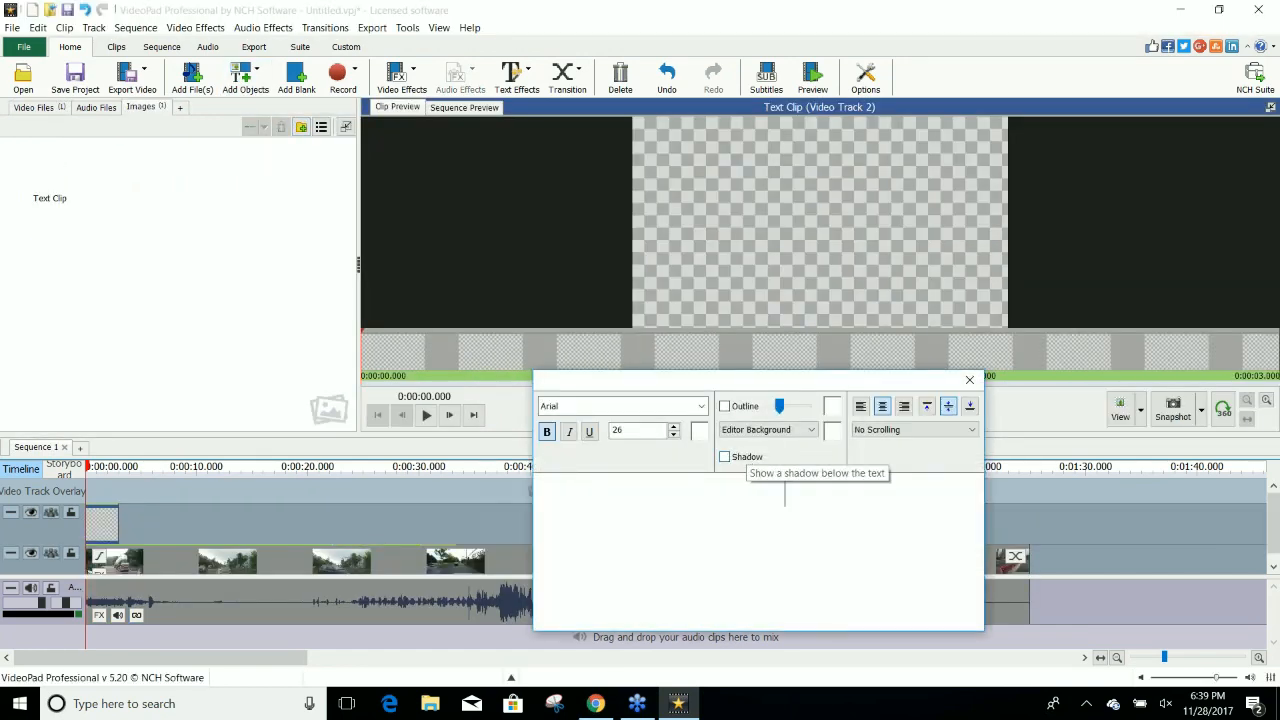
type("Click The")
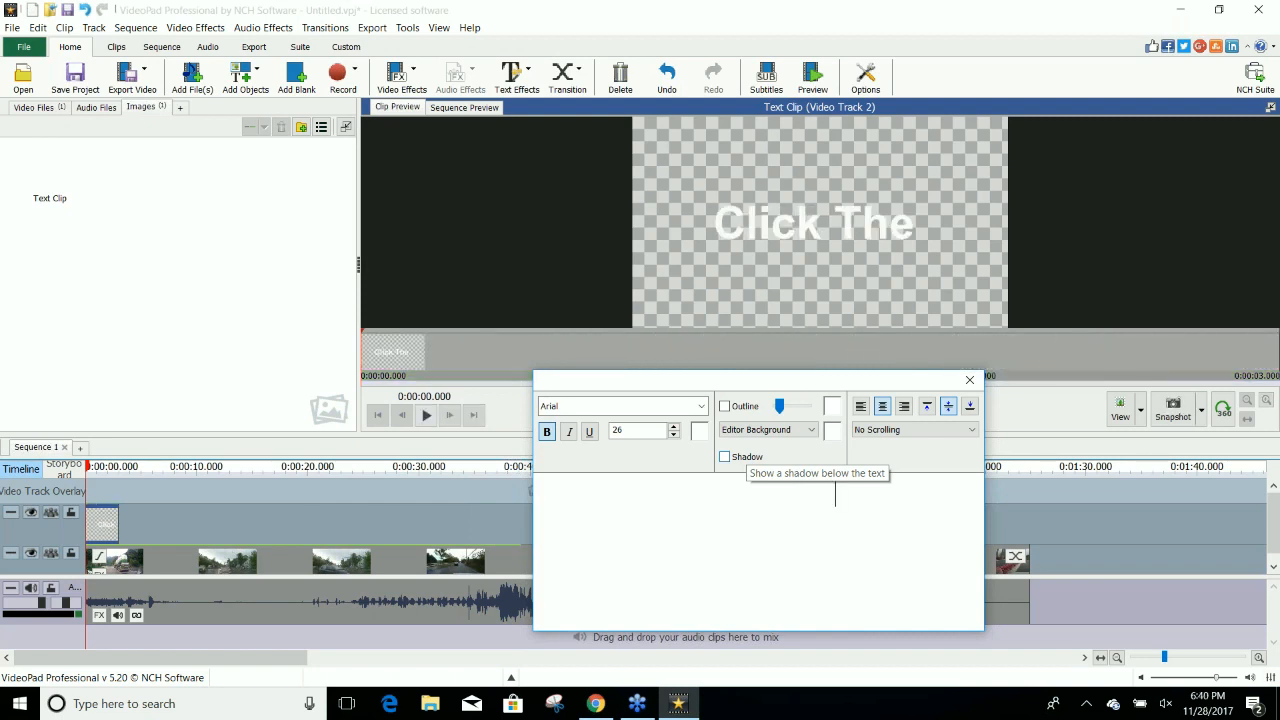
type(" Link")
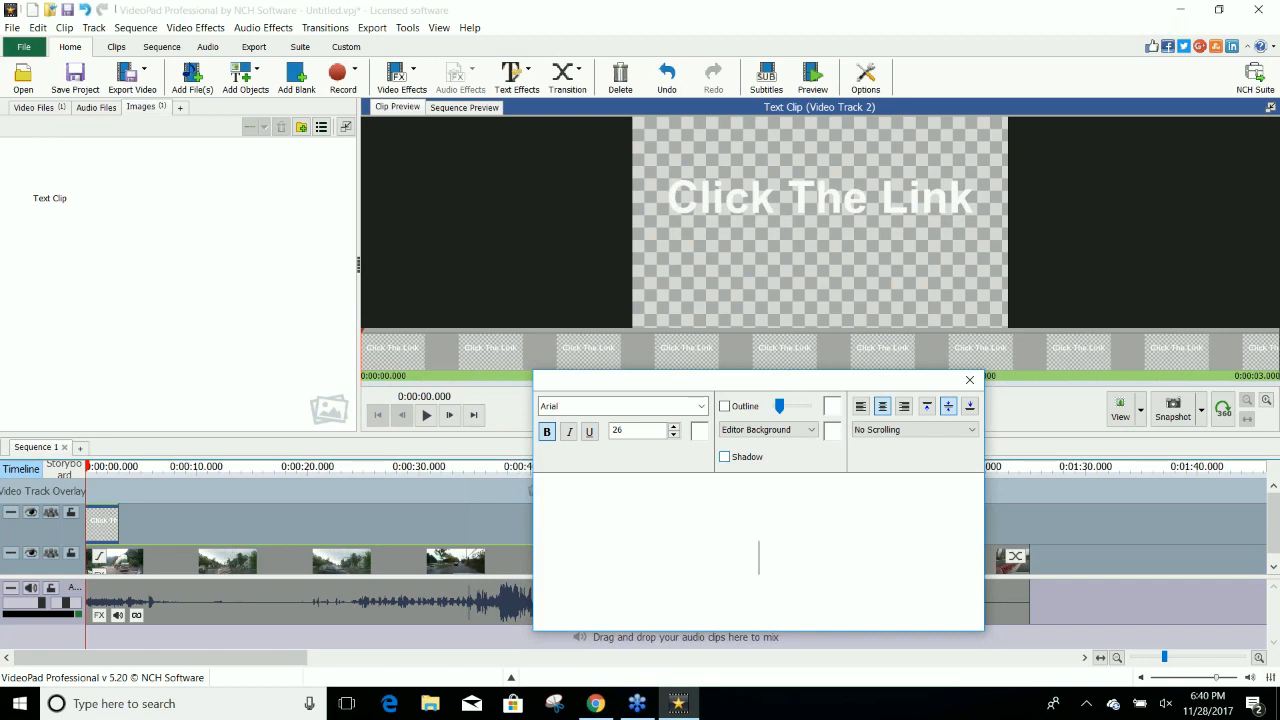
type(" In The")
key("Return")
type("Description")
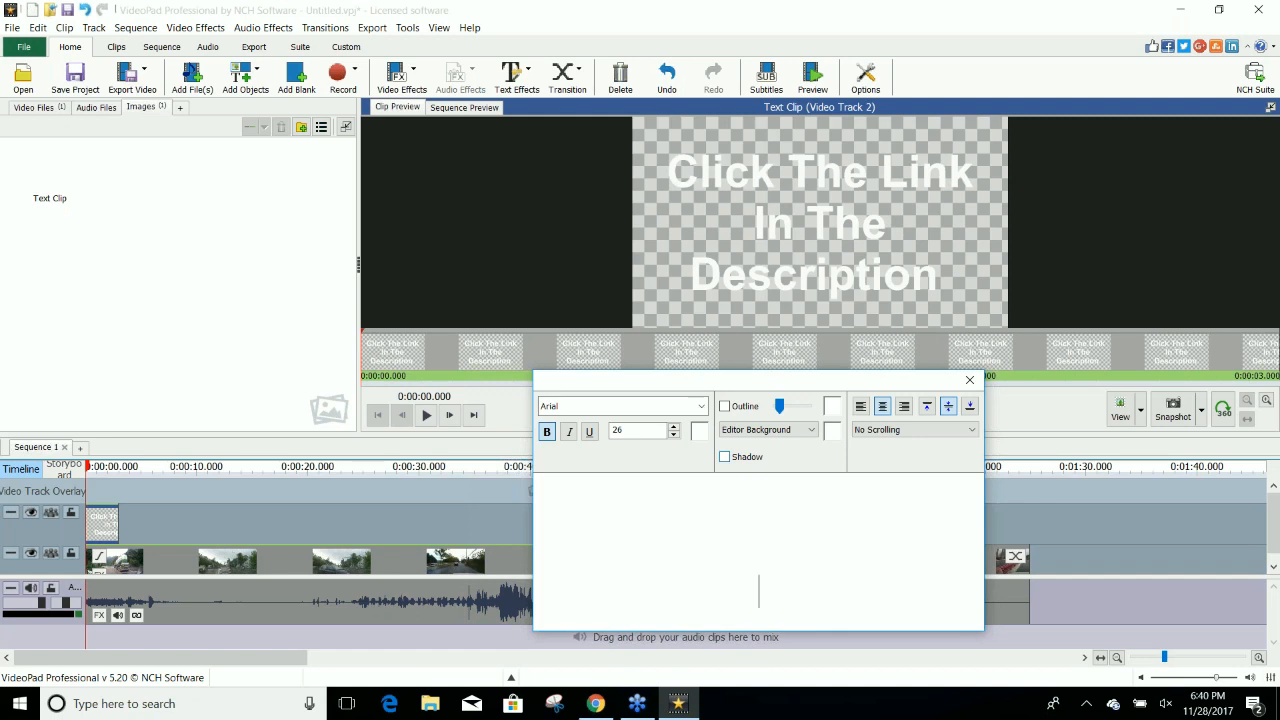
type("For ")
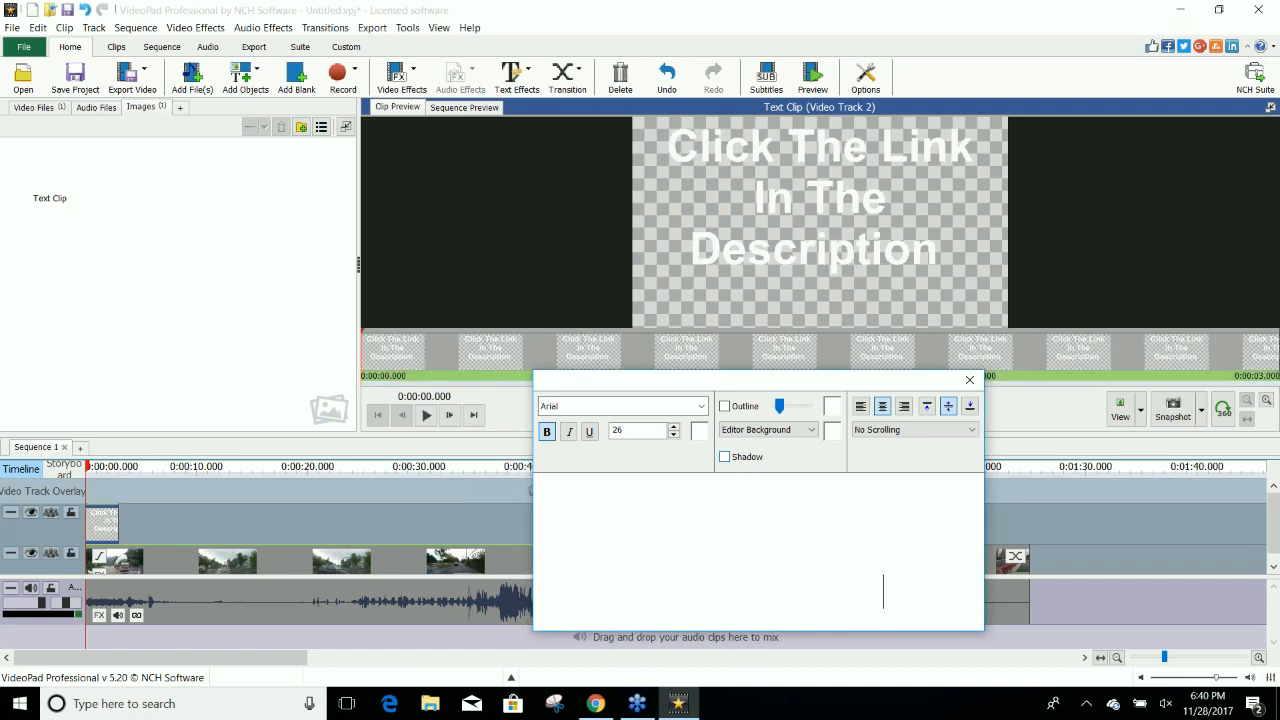
type("n Onm")
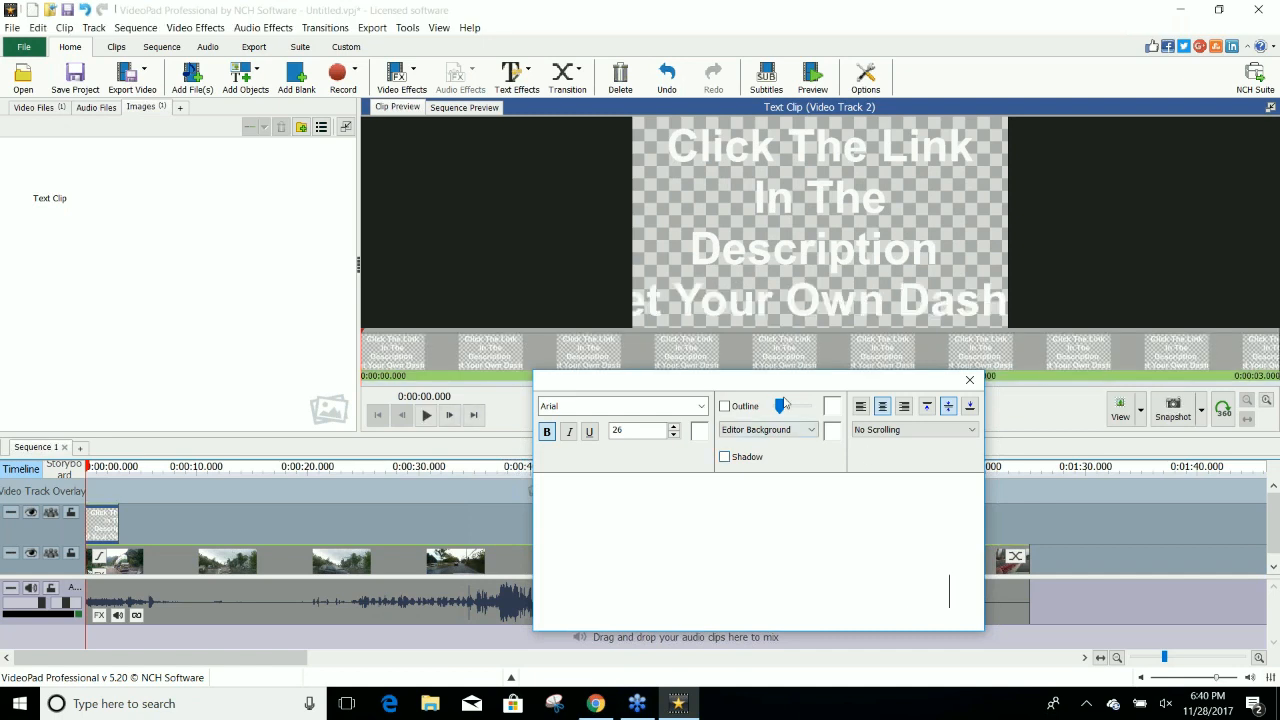
Rebreak the text into four lines, "Click The Link In", "The Description", "To Get Your Own" and "Dash Cam", and close the text editor.
left_click_drag(872, 530, 636, 486)
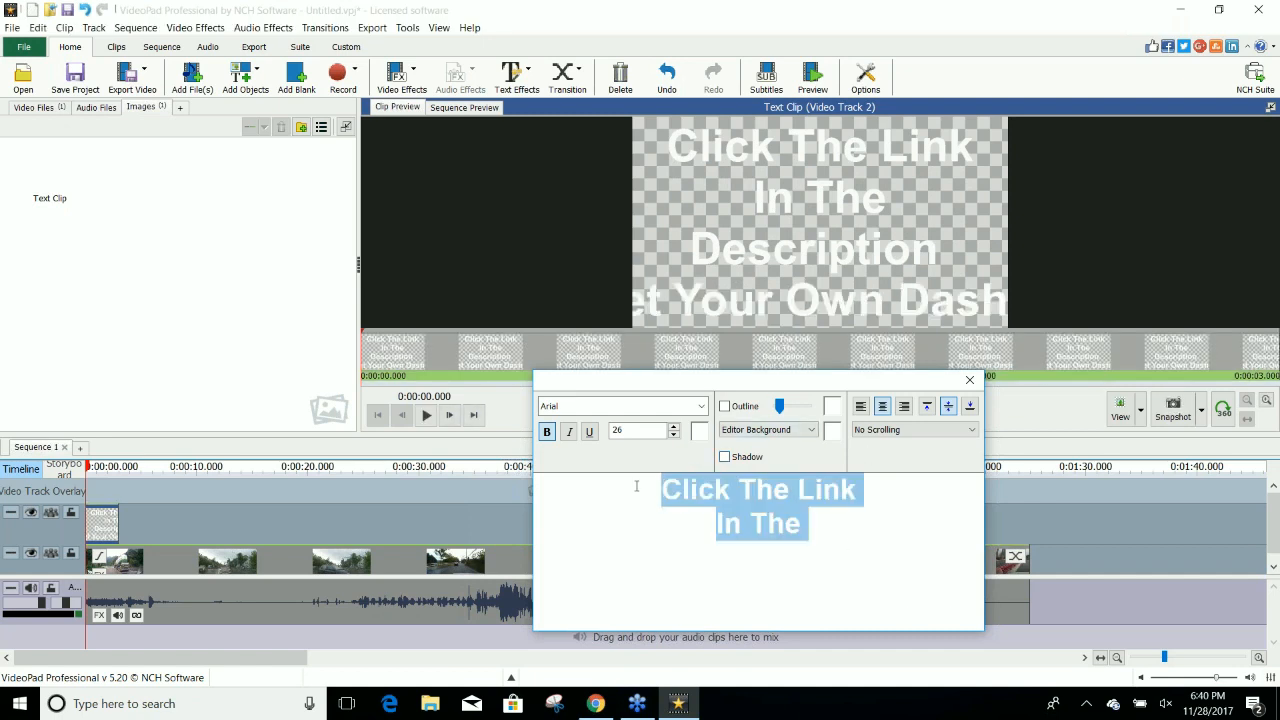
left_click(752, 526)
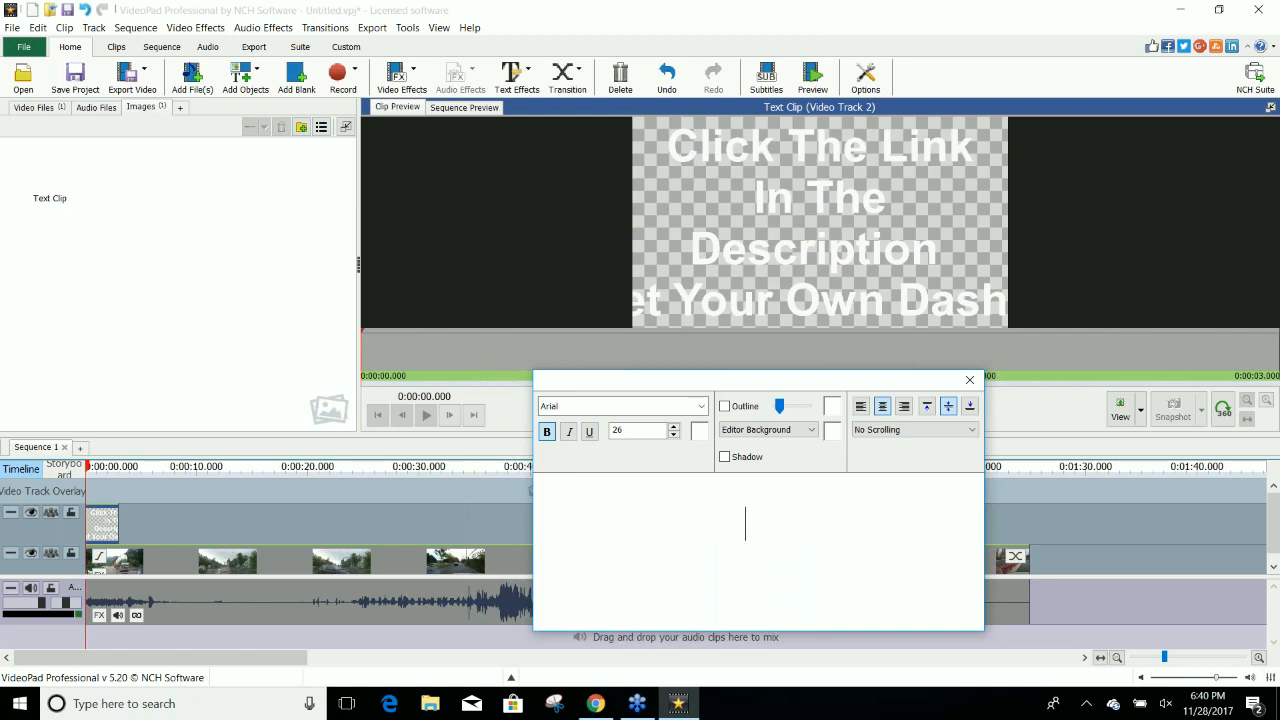
key("BackSpace")
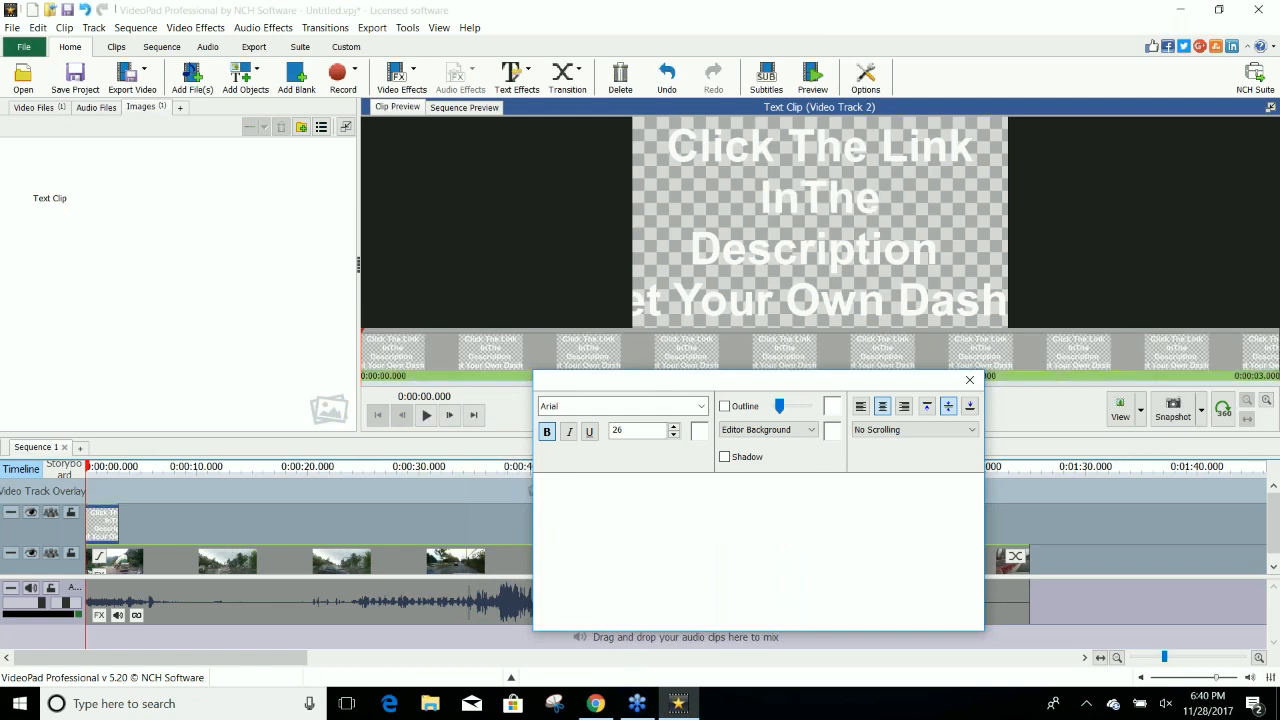
key("BackSpace")
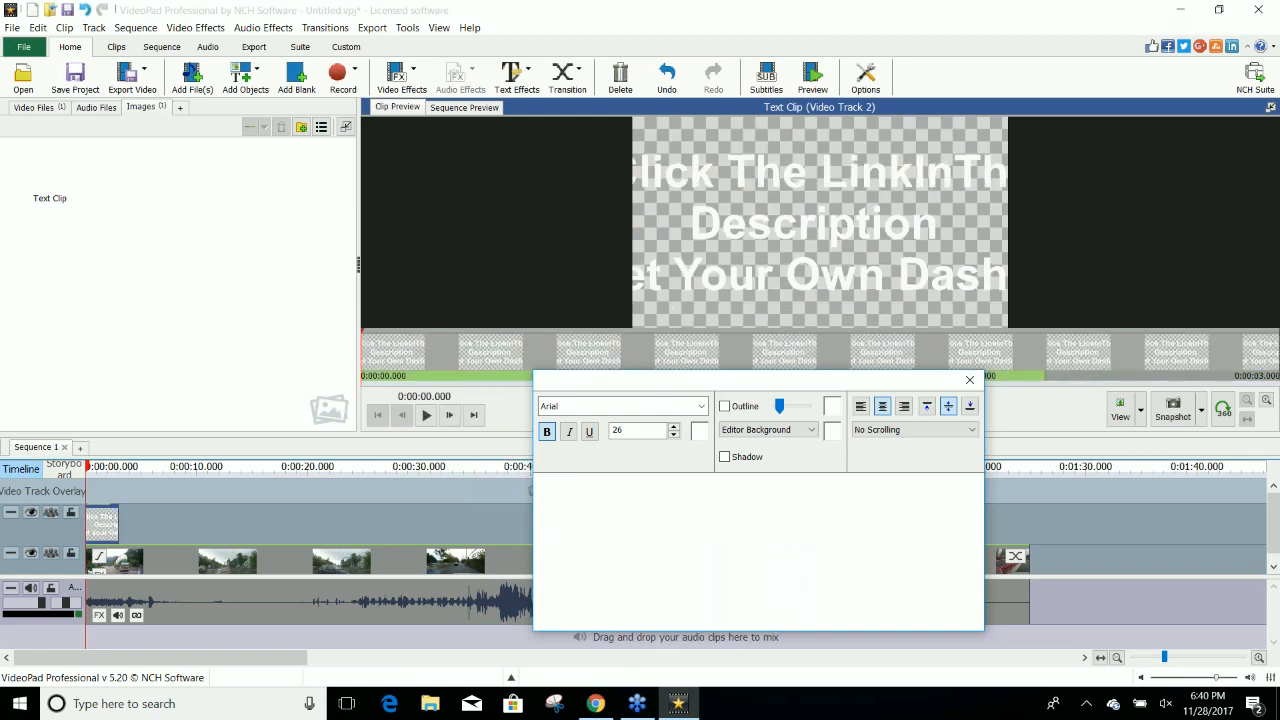
left_click_drag(852, 525, 788, 524)
key("BackSpace")
left_click(786, 524)
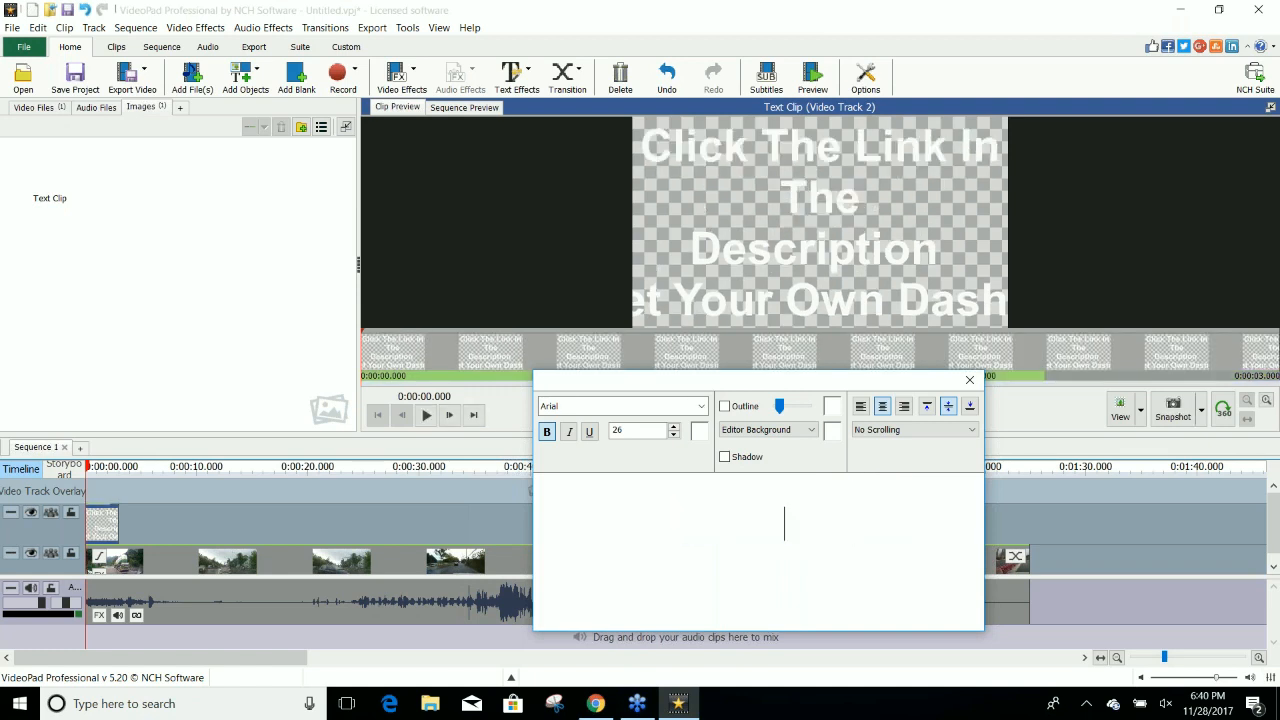
key("BackSpace")
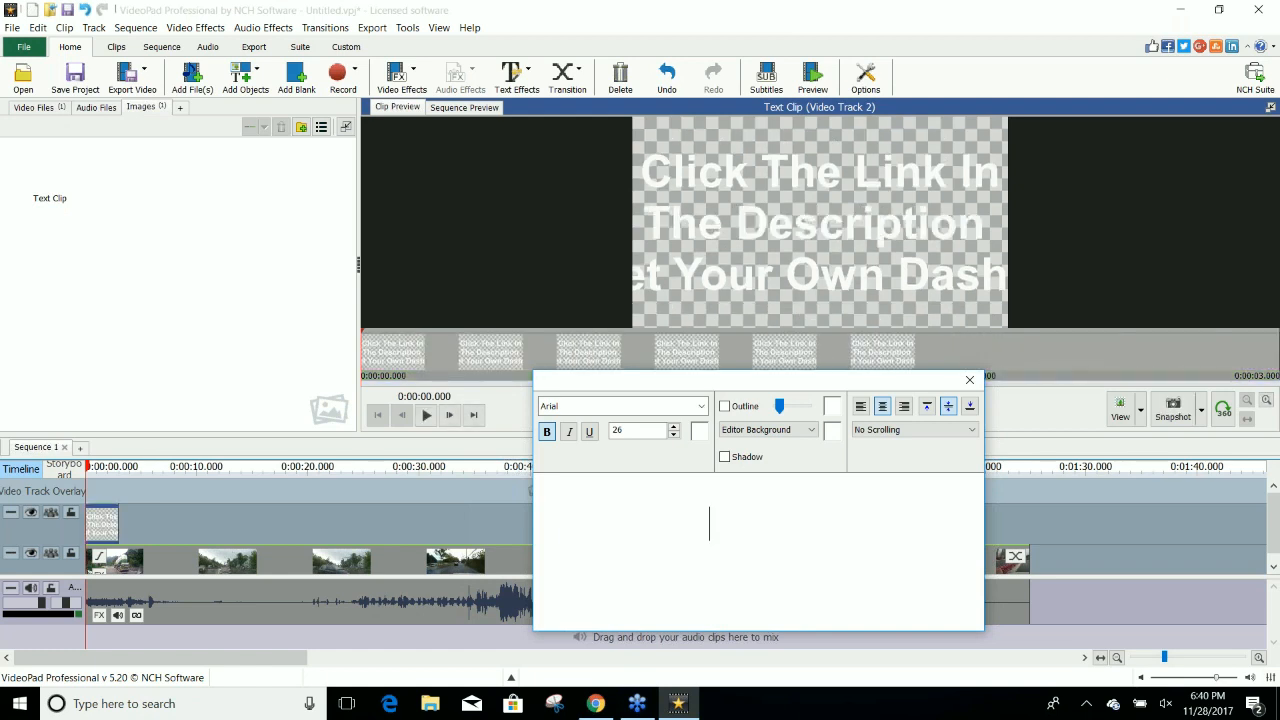
left_click_drag(839, 547, 644, 536)
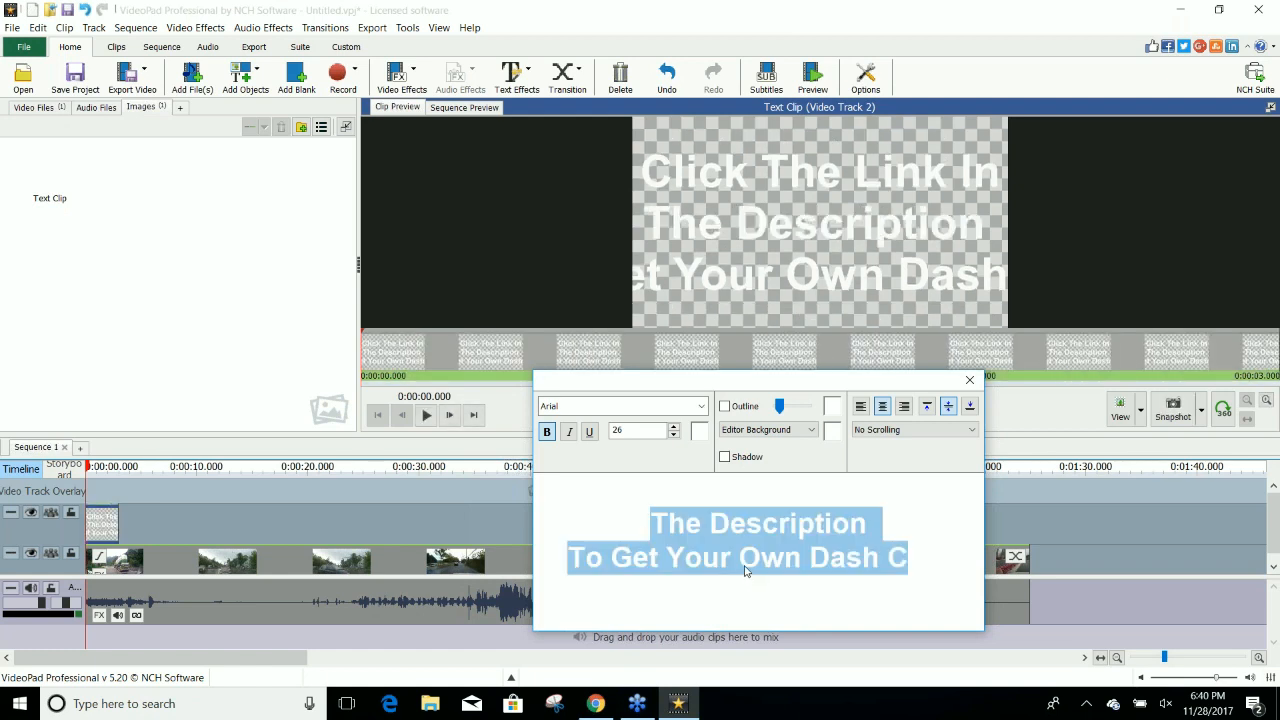
key("BackSpace")
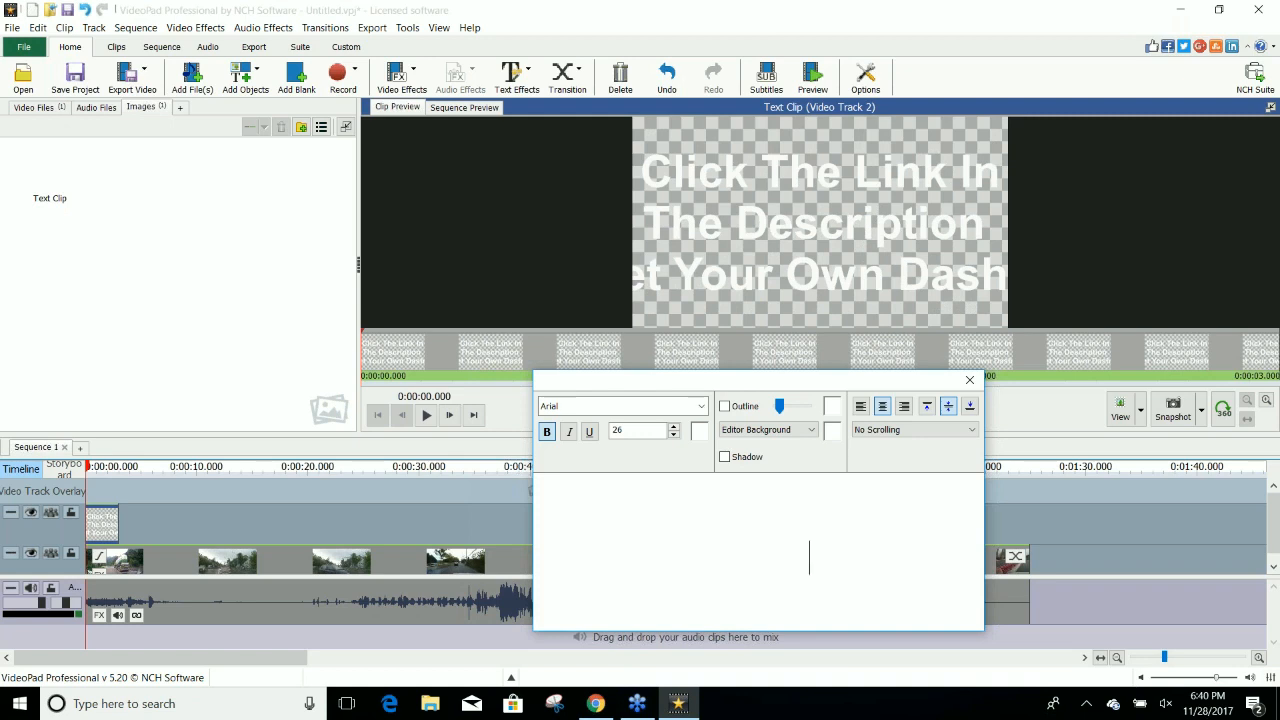
key("Return")
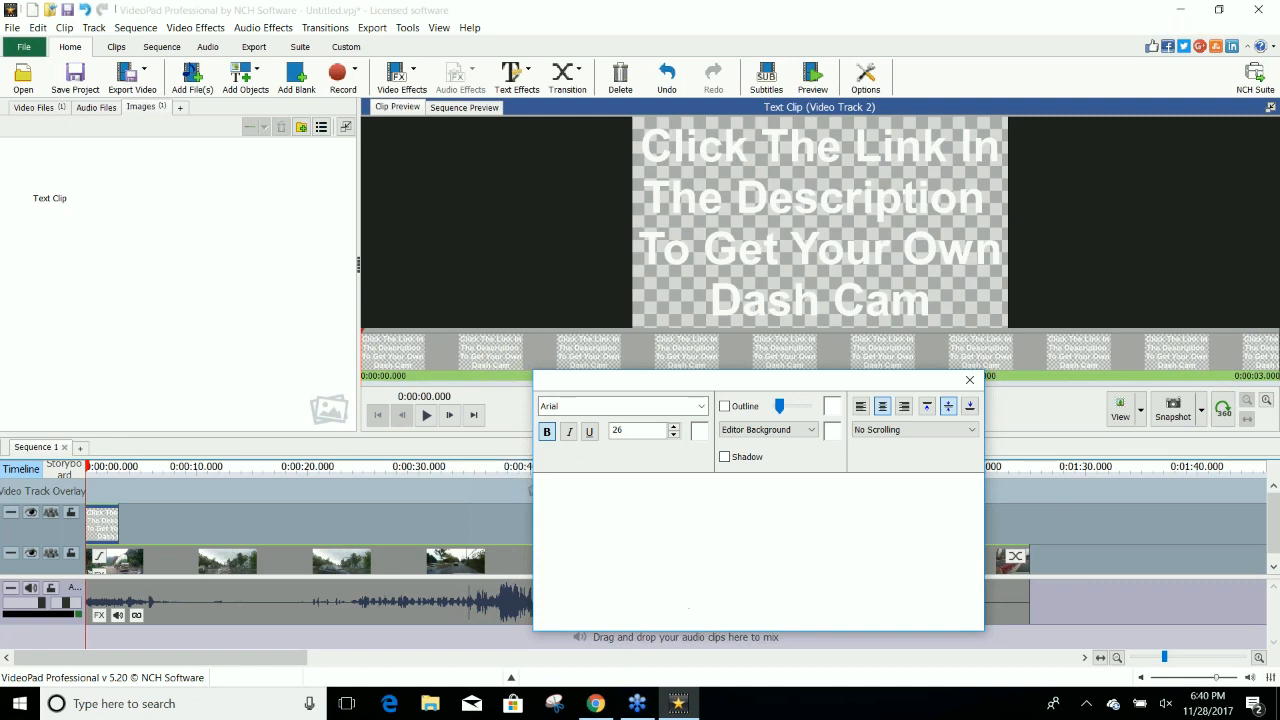
left_click(391, 494)
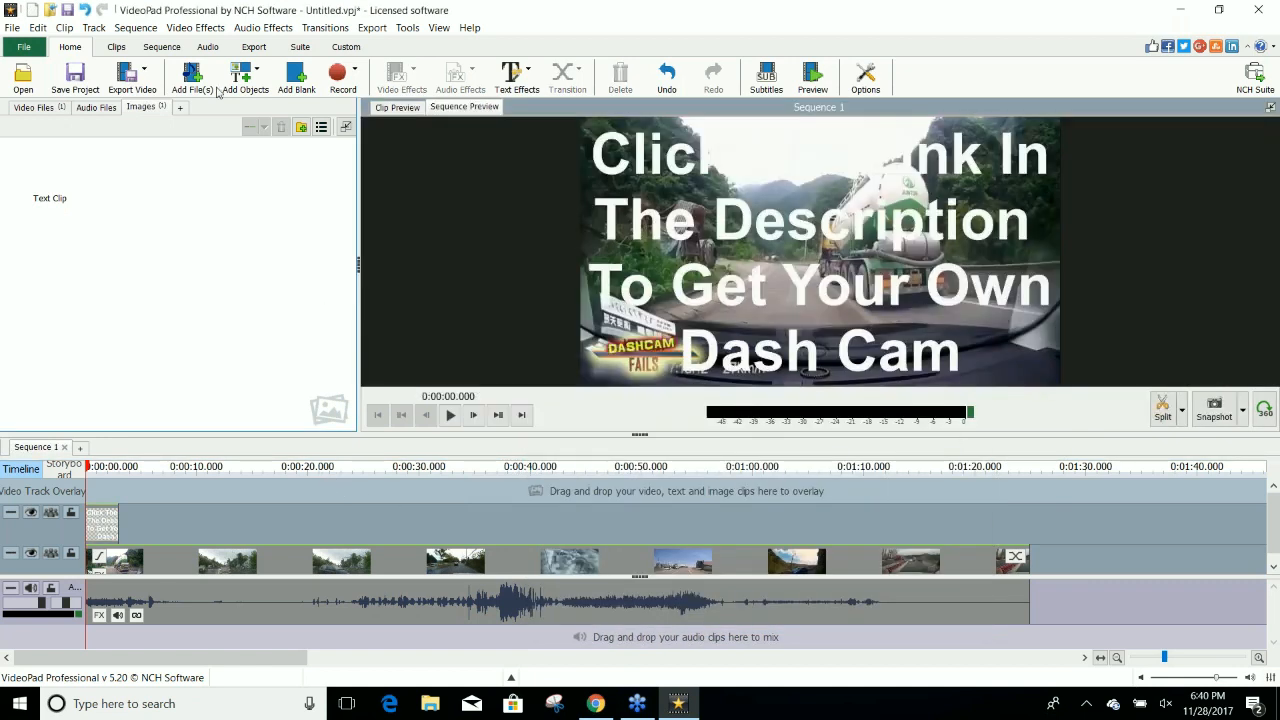
Add a blank clip directly after the end of the dash cam video and move the text clip above it.
left_click(296, 75)
left_click_drag(49, 165, 1080, 536)
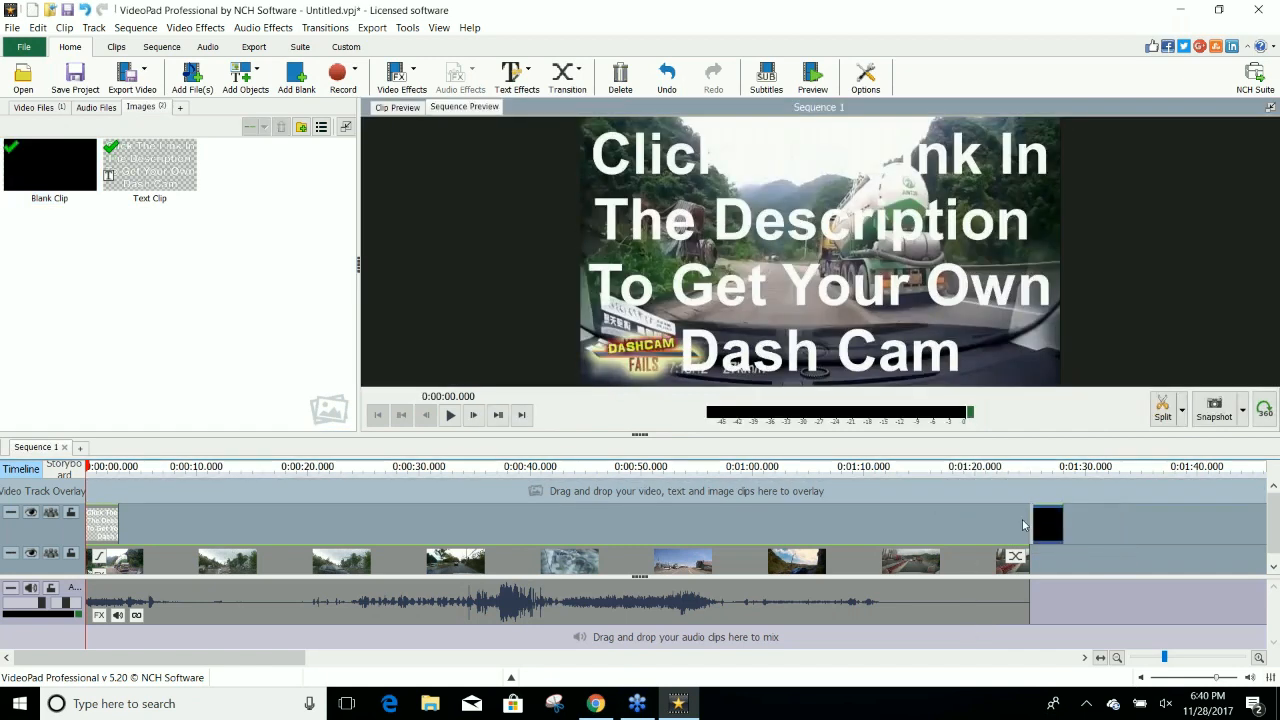
left_click_drag(1046, 524, 1040, 565)
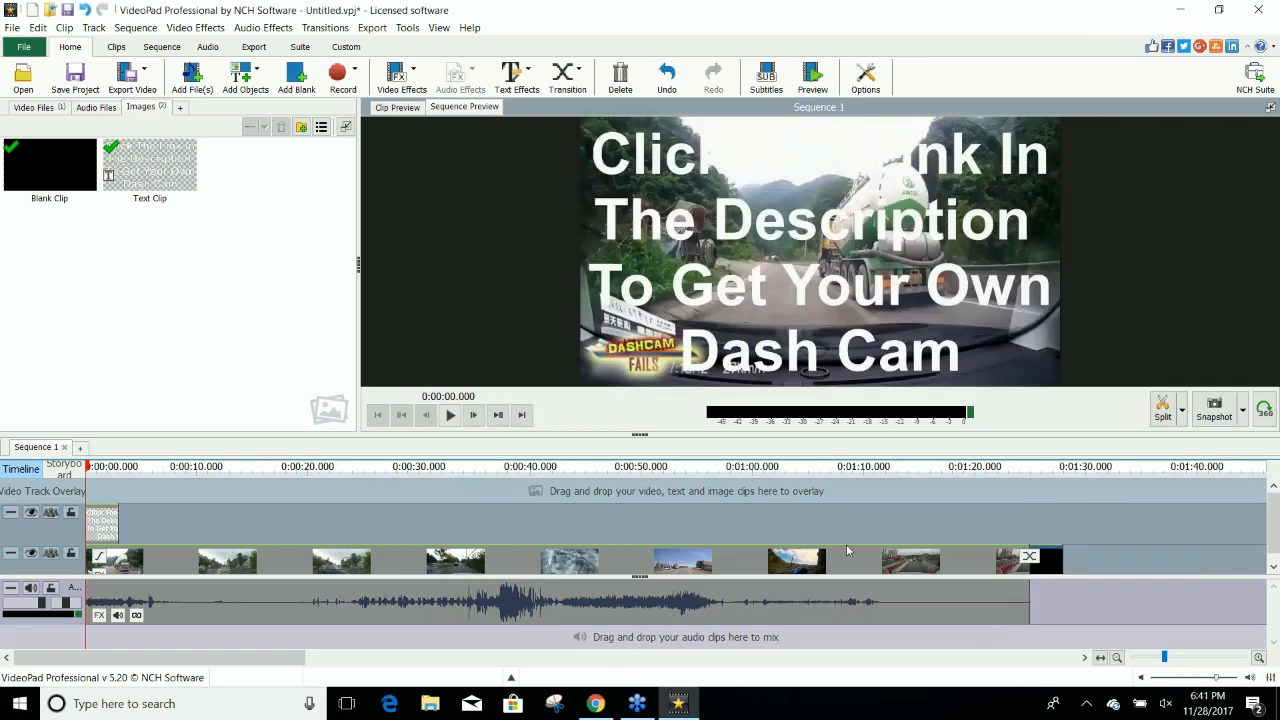
left_click_drag(98, 527, 1047, 529)
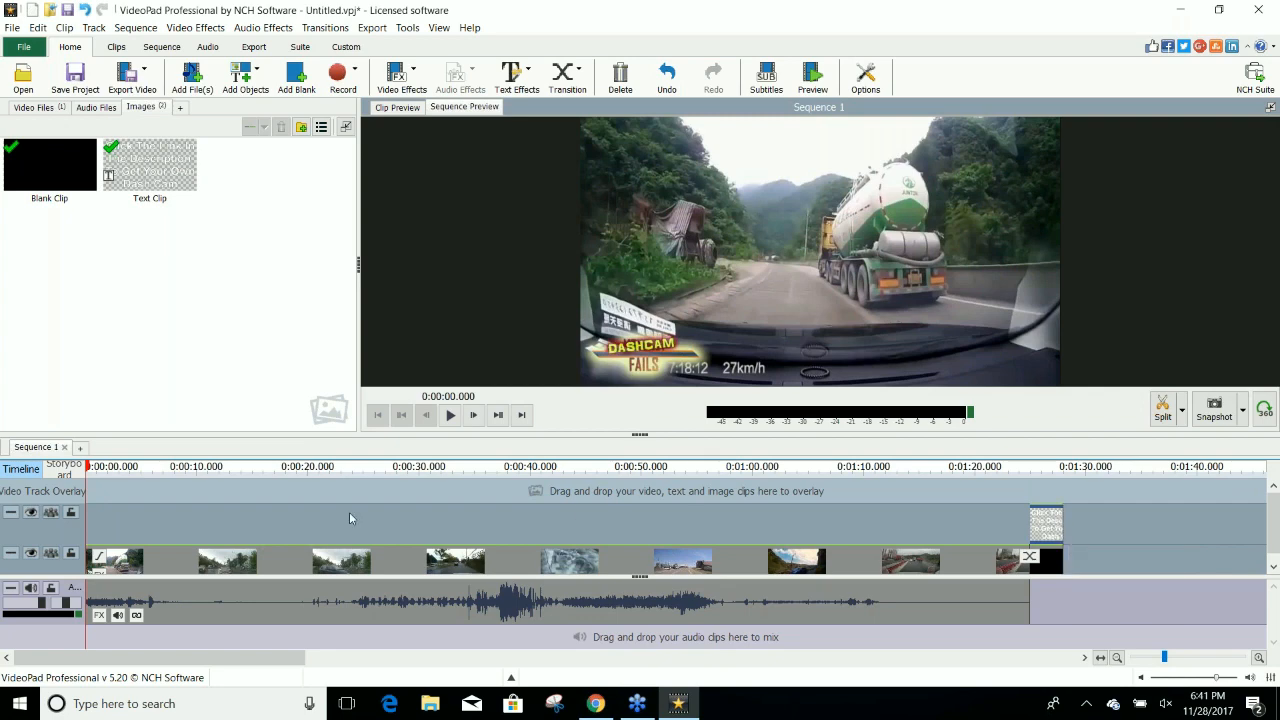
Add a simple text clip reading "Dash Cam SALE" at about 0:00:44.8 in the sequence.
left_click(92, 467)
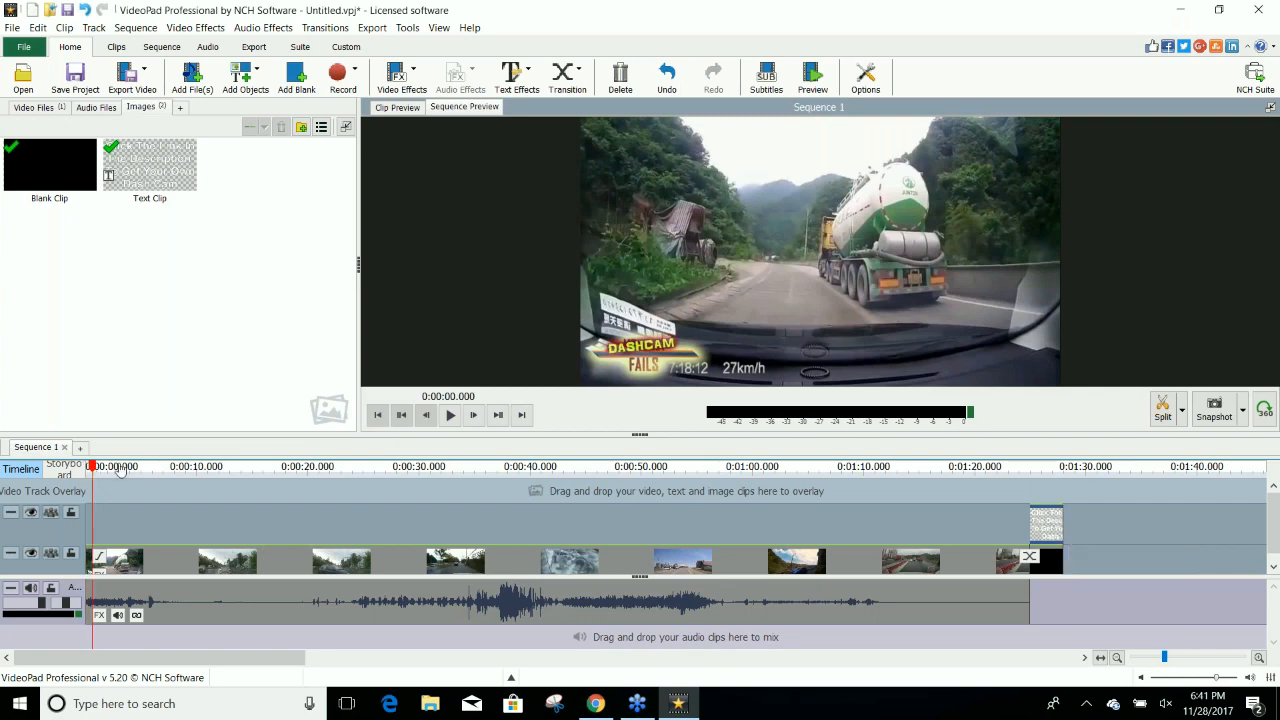
left_click_drag(119, 469, 584, 487)
left_click(237, 80)
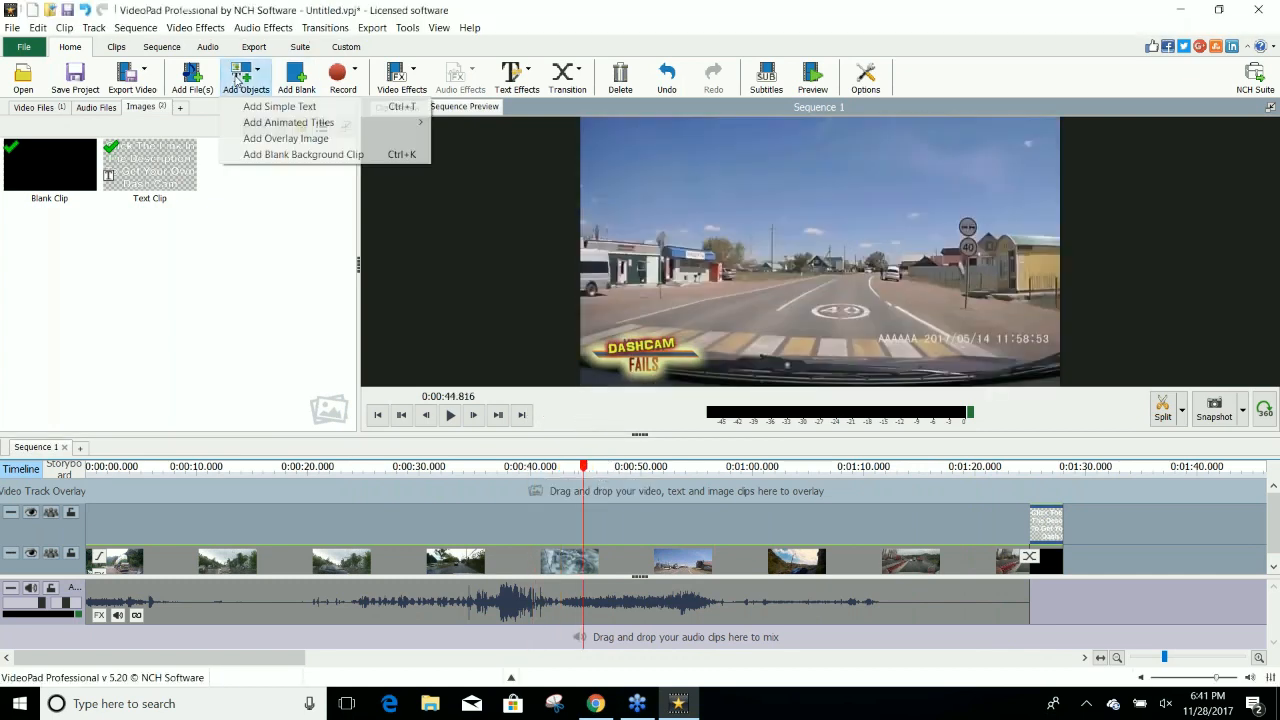
left_click(262, 106)
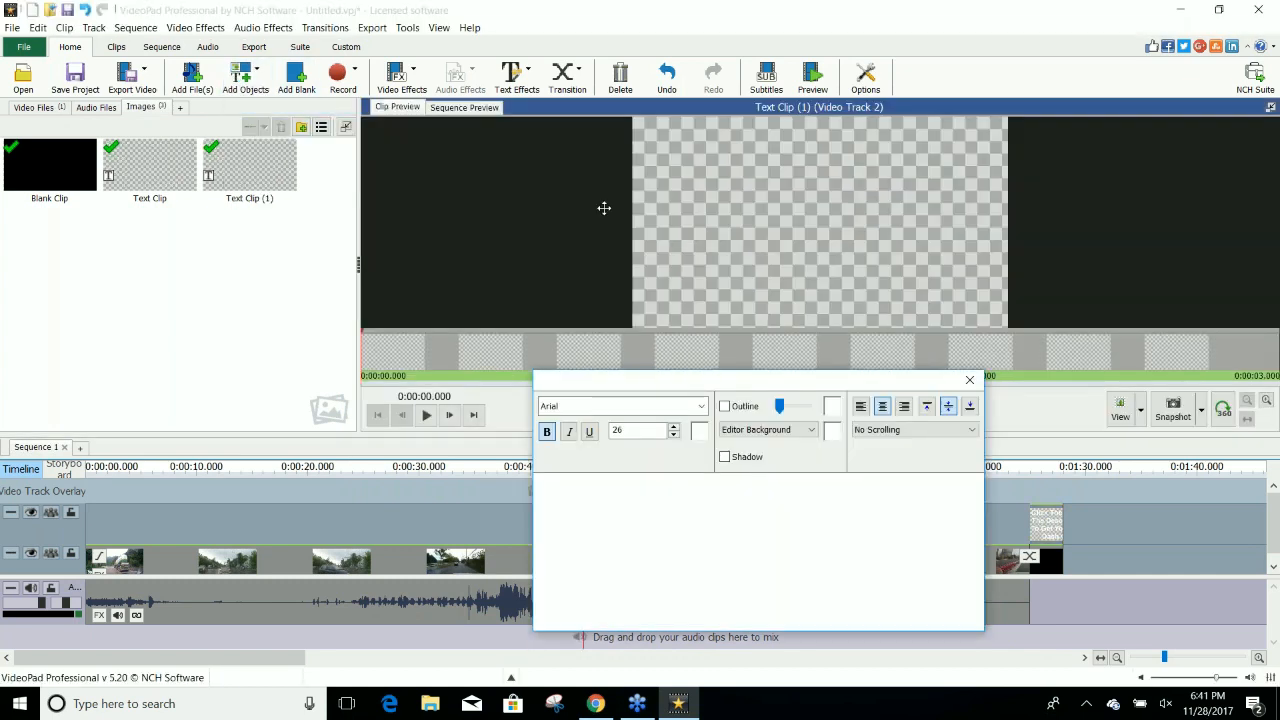
type("Click")
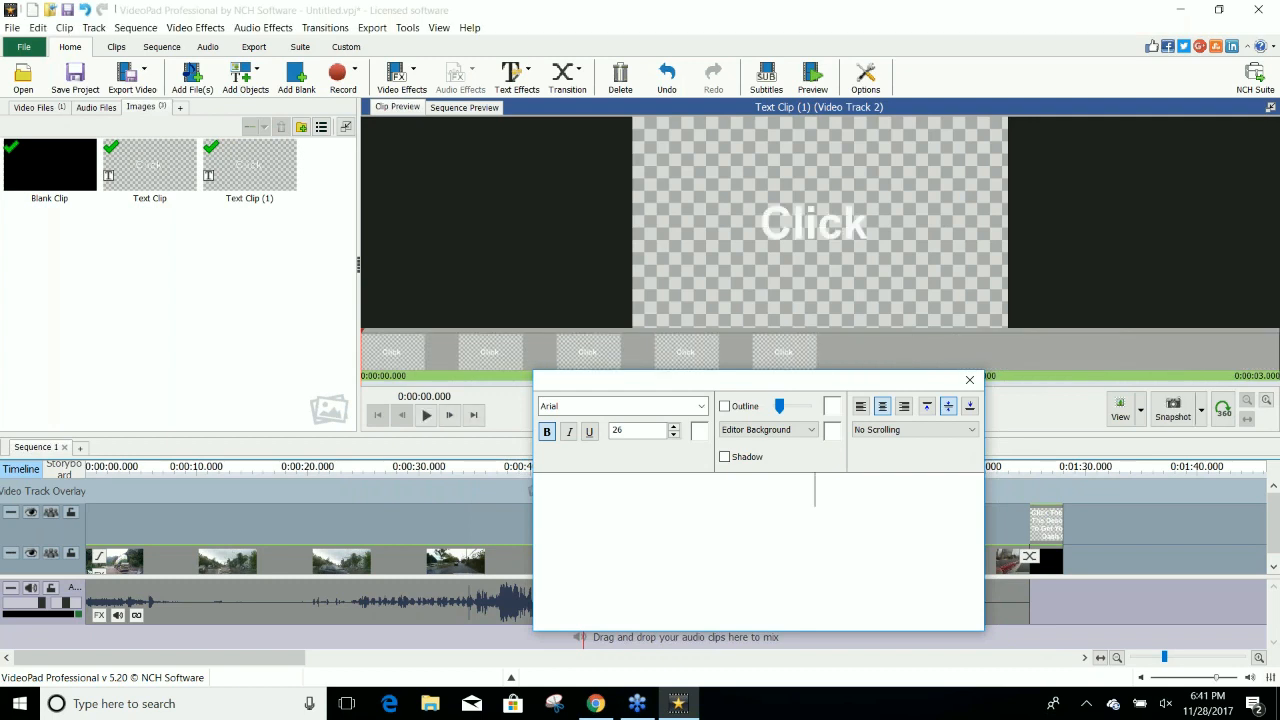
key("BackSpace")
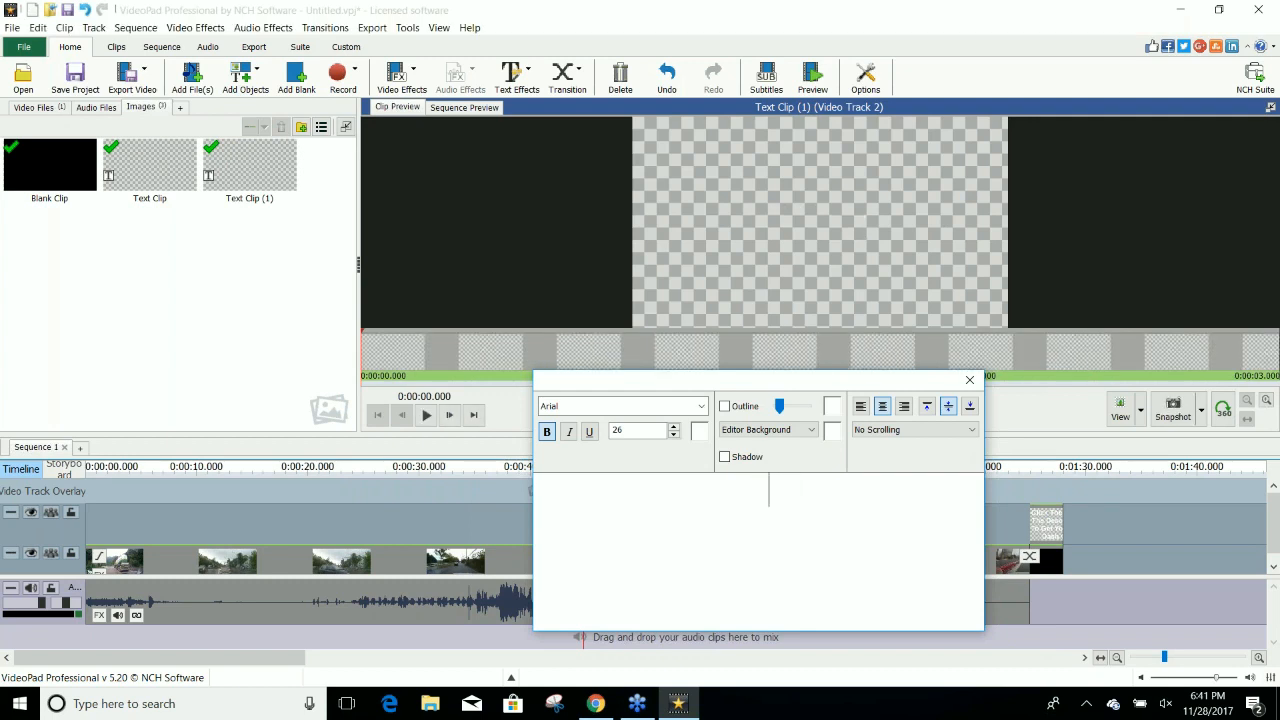
type("Dash Came")
type(" Sho")
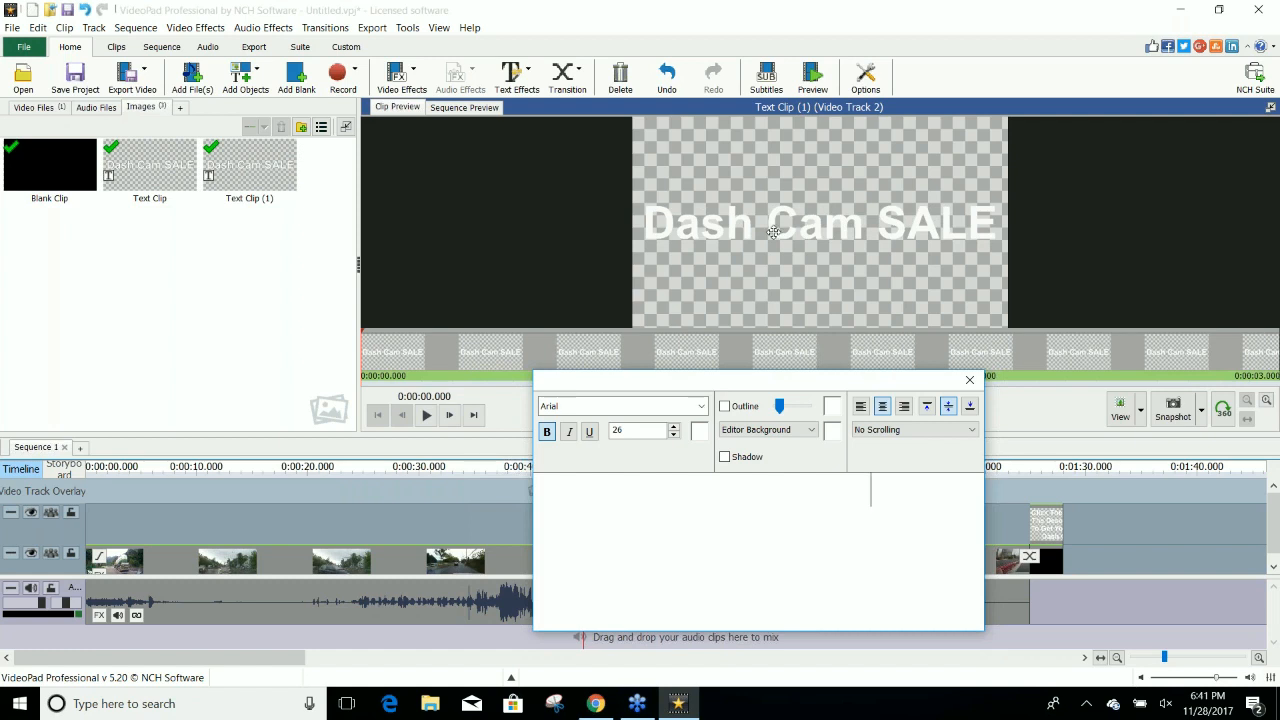
Align the "Dash Cam SALE" text to the top of the frame, reduce its font size to 15, and close the text editor.
left_click(927, 403)
left_click_drag(911, 489, 642, 490)
left_click(674, 434)
left_click(674, 434)
left_click(674, 434)
left_click(674, 435)
left_click(674, 435)
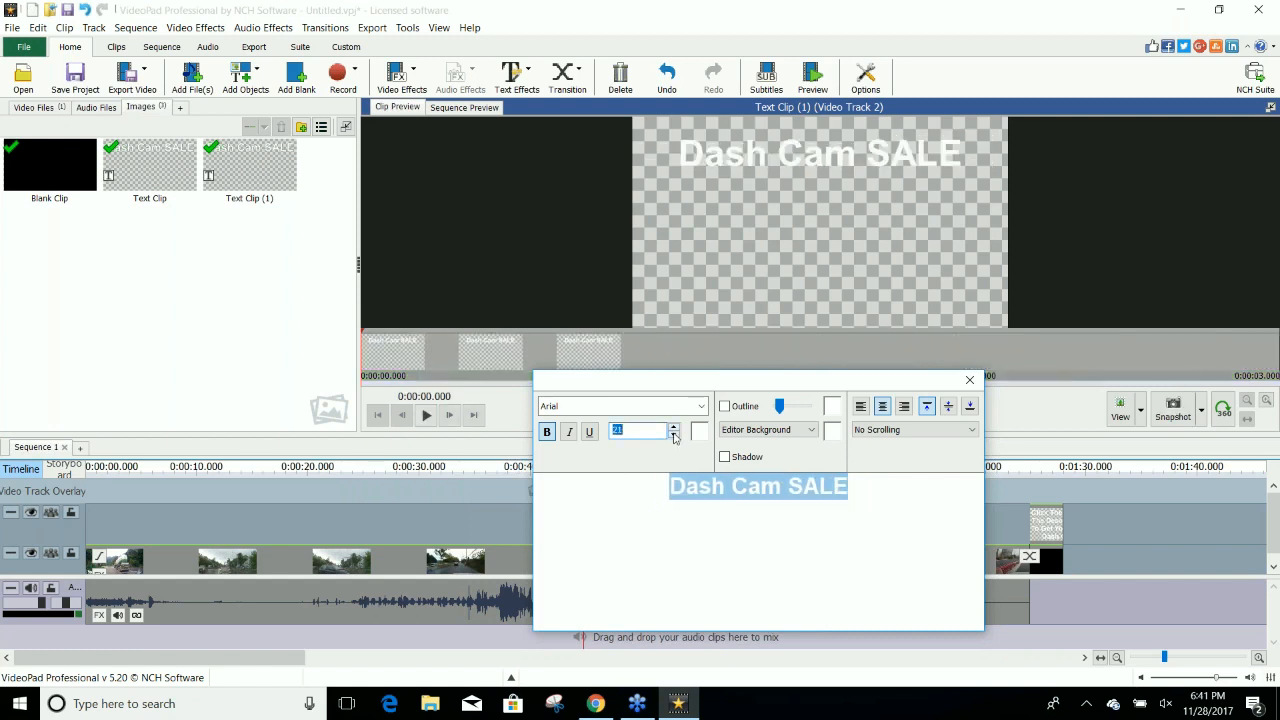
left_click(674, 435)
left_click(852, 488)
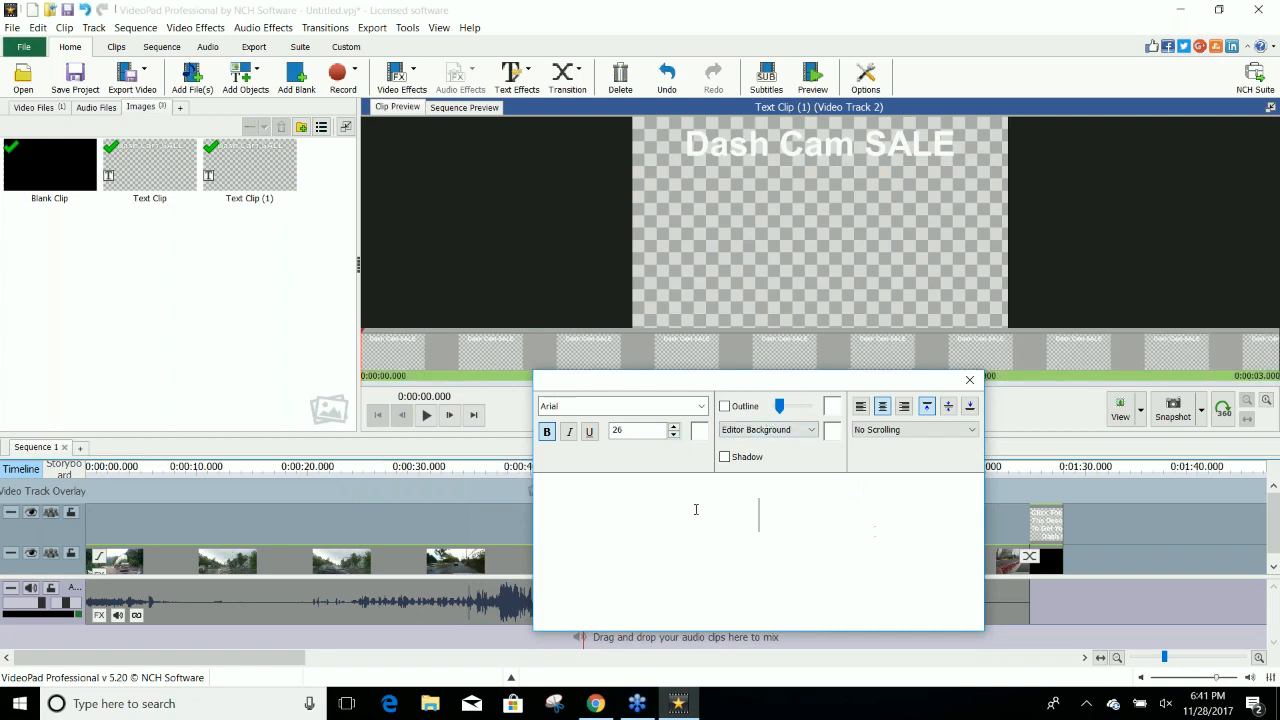
left_click_drag(696, 509, 690, 458)
left_click(672, 435)
left_click(672, 435)
left_click(672, 435)
left_click(672, 435)
left_click(673, 435)
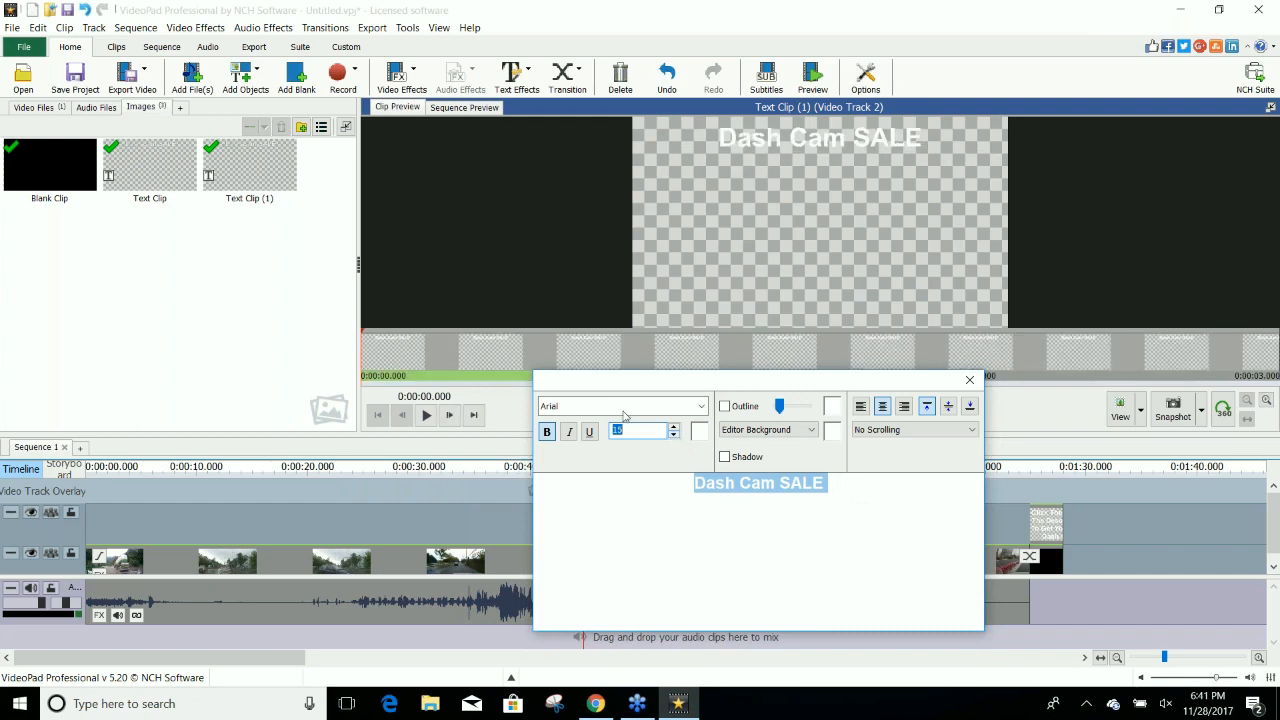
left_click(288, 304)
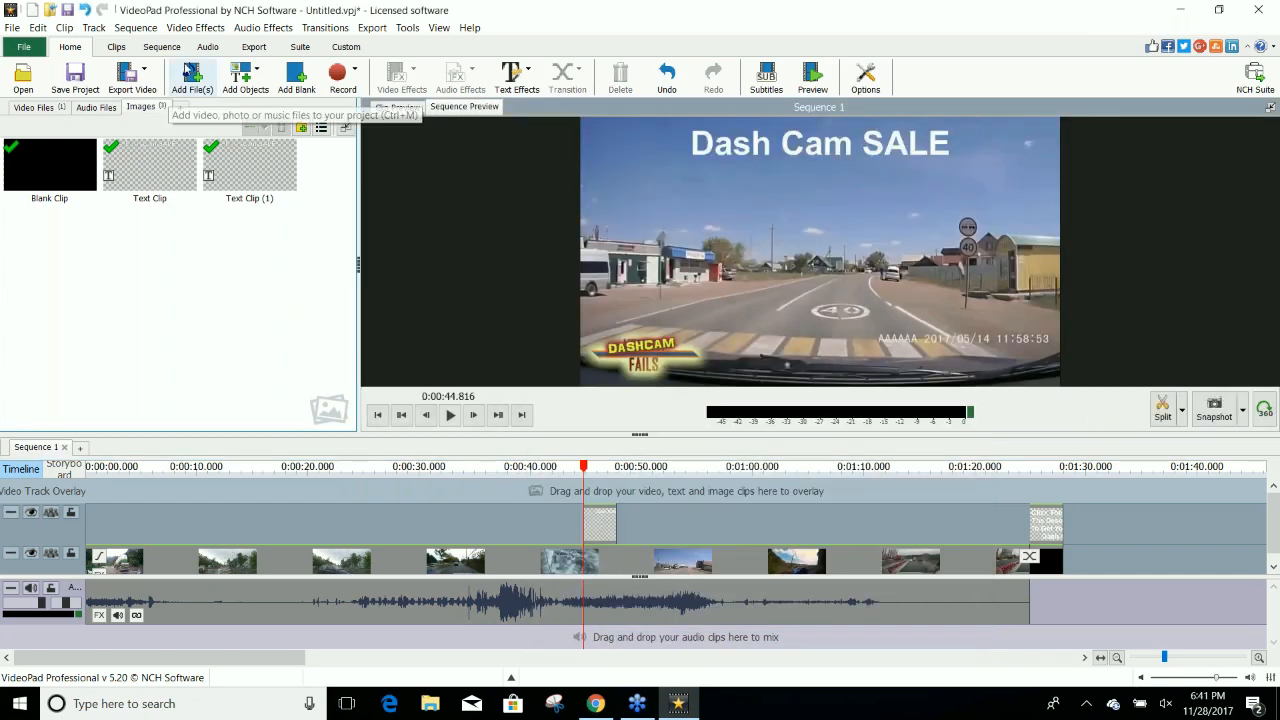
Add another simple text clip at the same playhead position reading "Click The LInk".
left_click(240, 76)
left_click(267, 106)
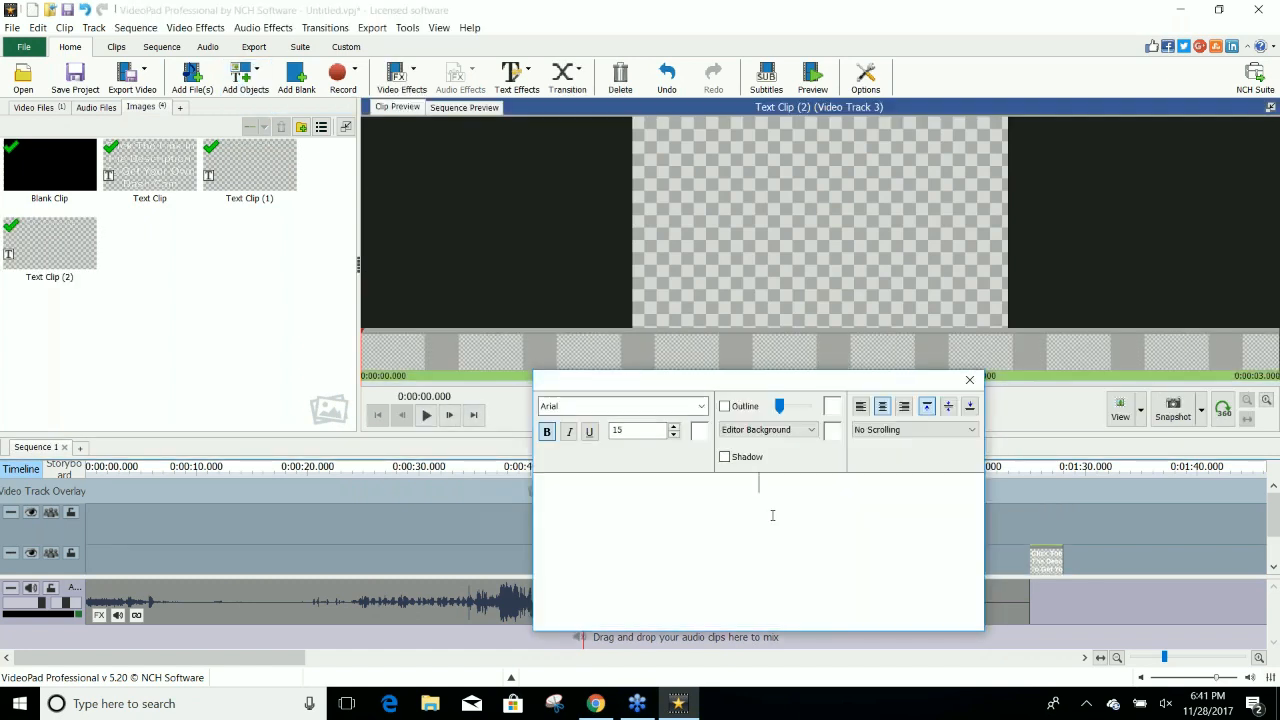
type("C")
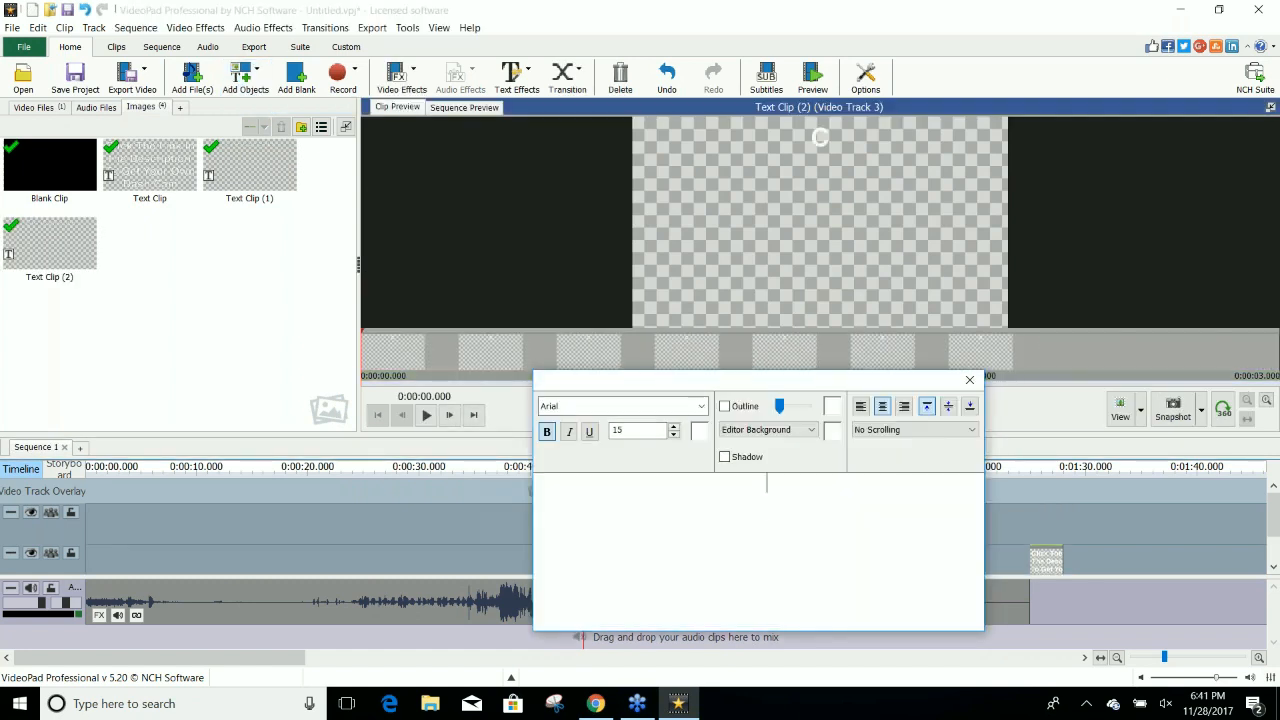
type("lick The LIn")
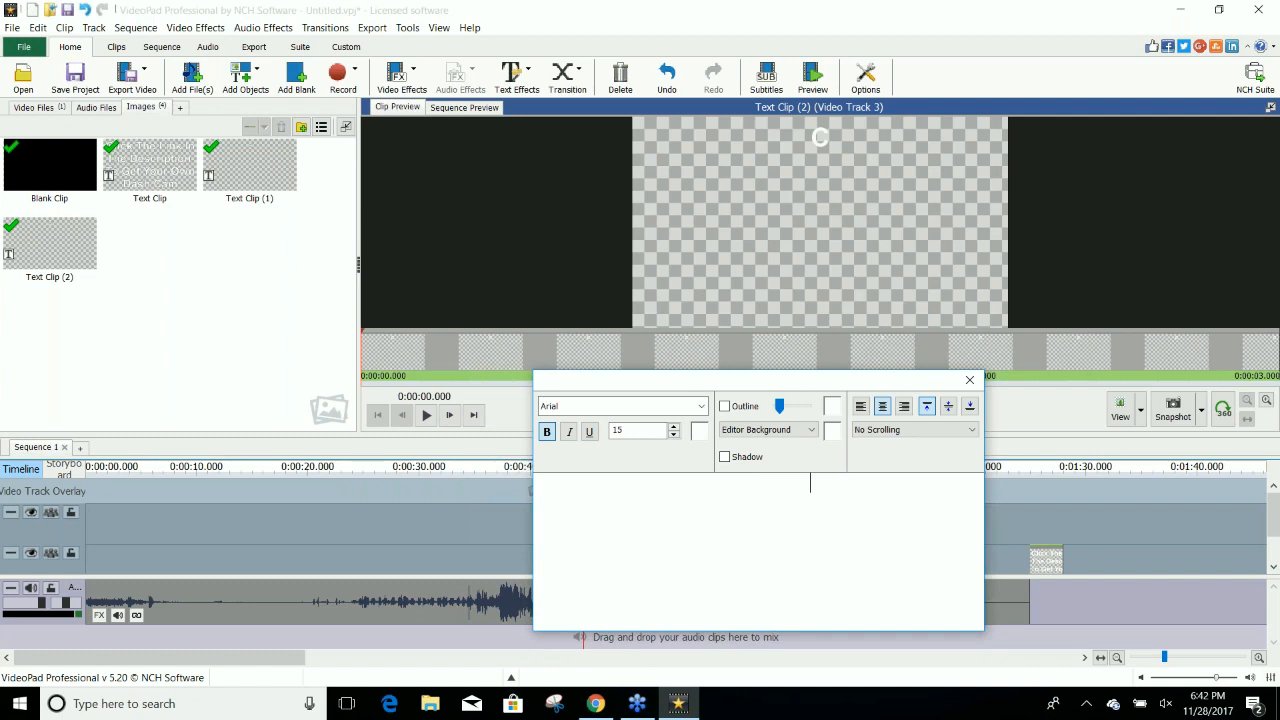
type("k")
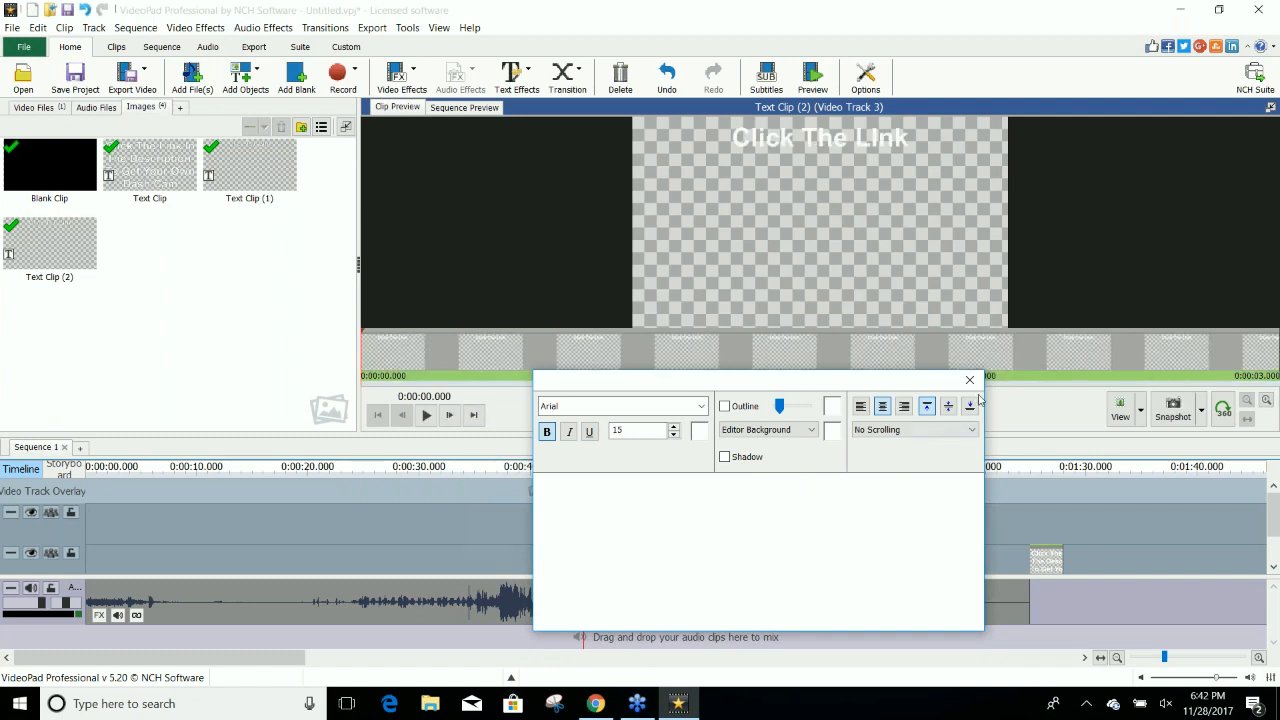
Correct the overlay text to "Click The Link" and align it to the bottom of the frame.
left_click_drag(815, 484, 758, 486)
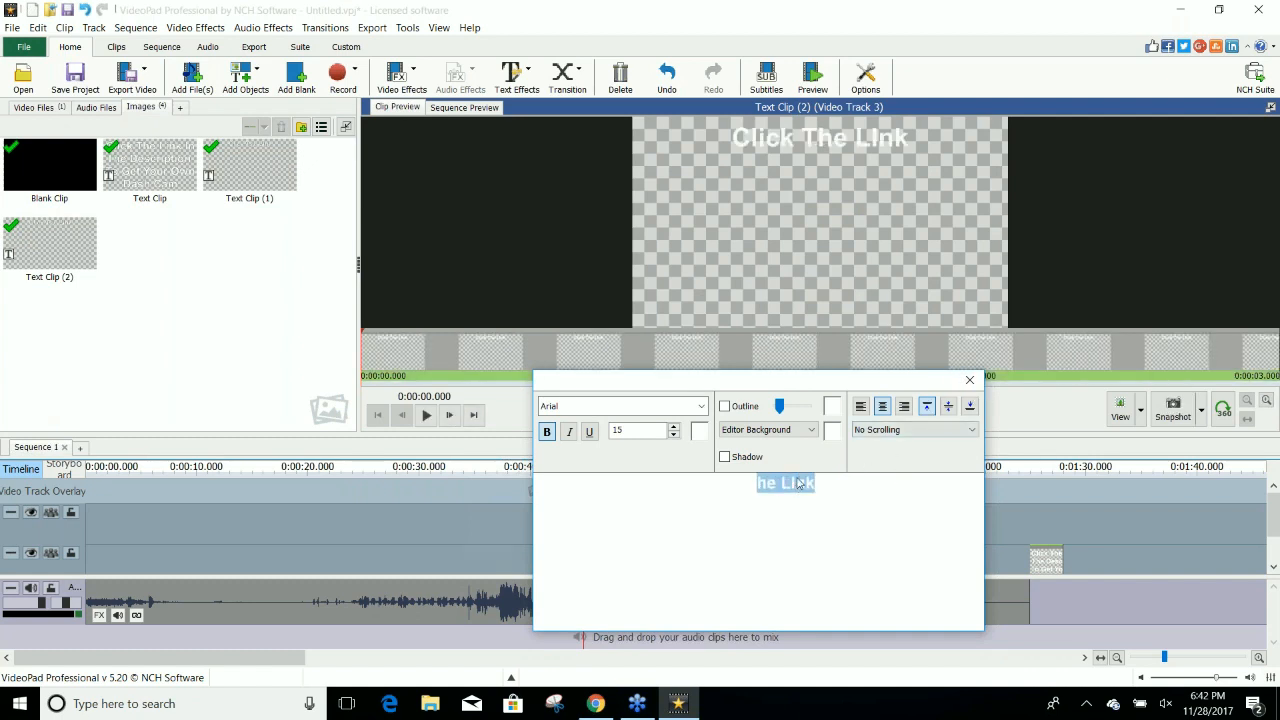
left_click(800, 483)
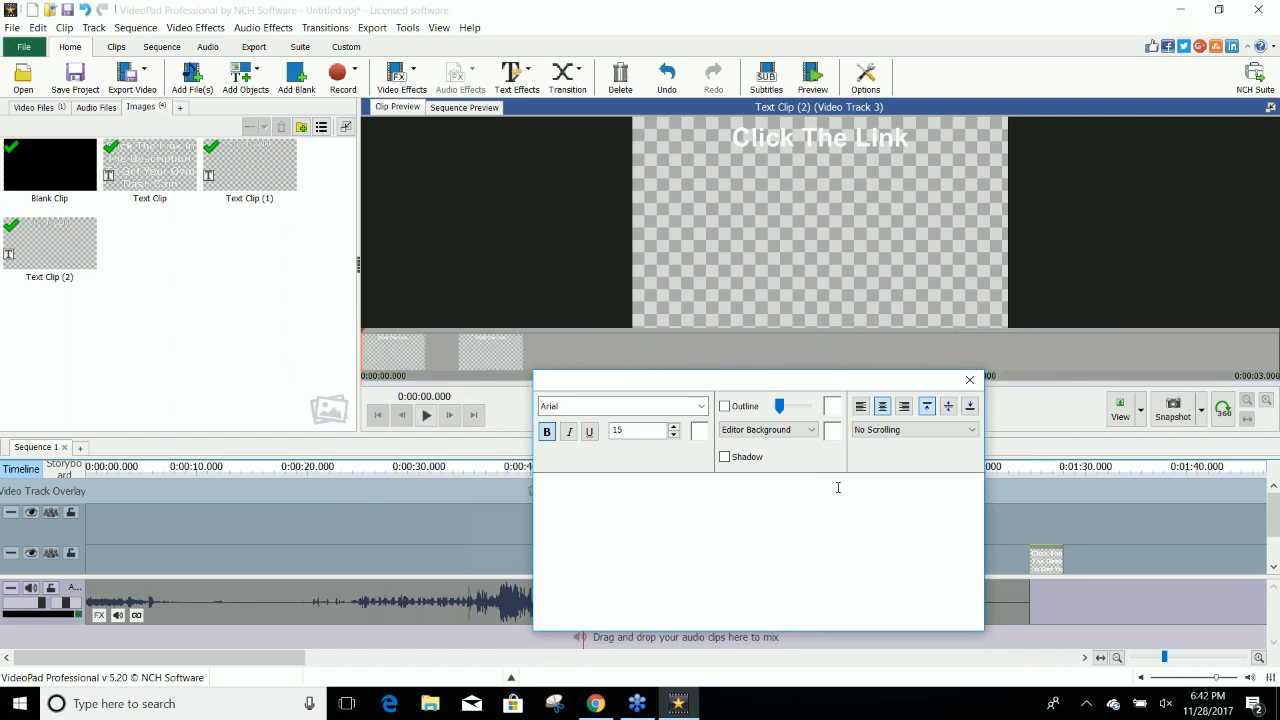
left_click(969, 405)
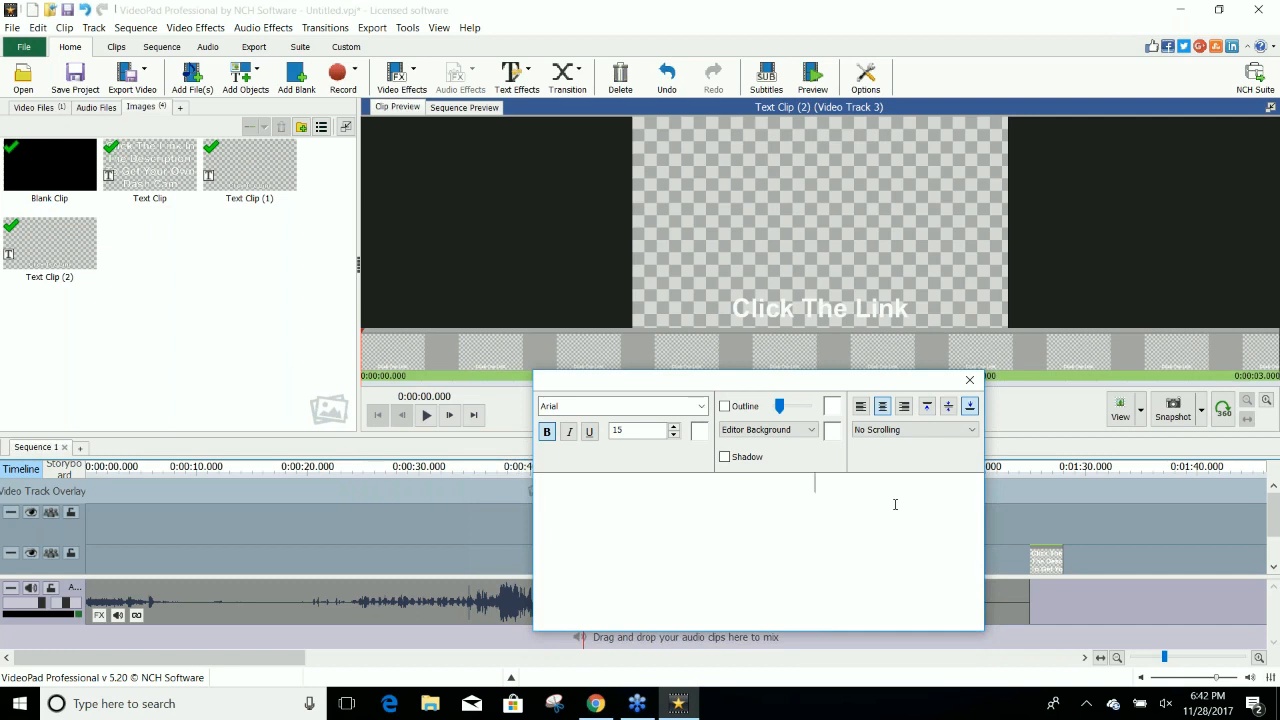
left_click_drag(895, 504, 769, 495)
left_click(847, 497)
type("In tThe")
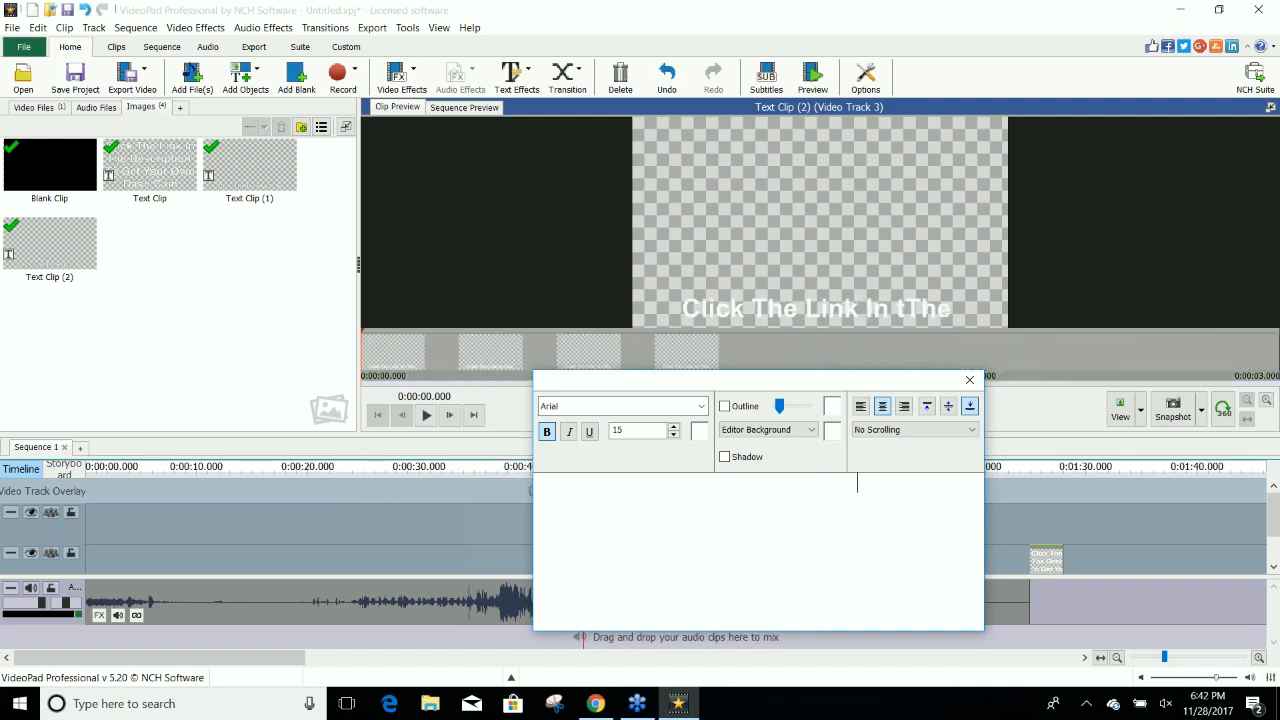
type(" Description")
left_click_drag(816, 495, 764, 485)
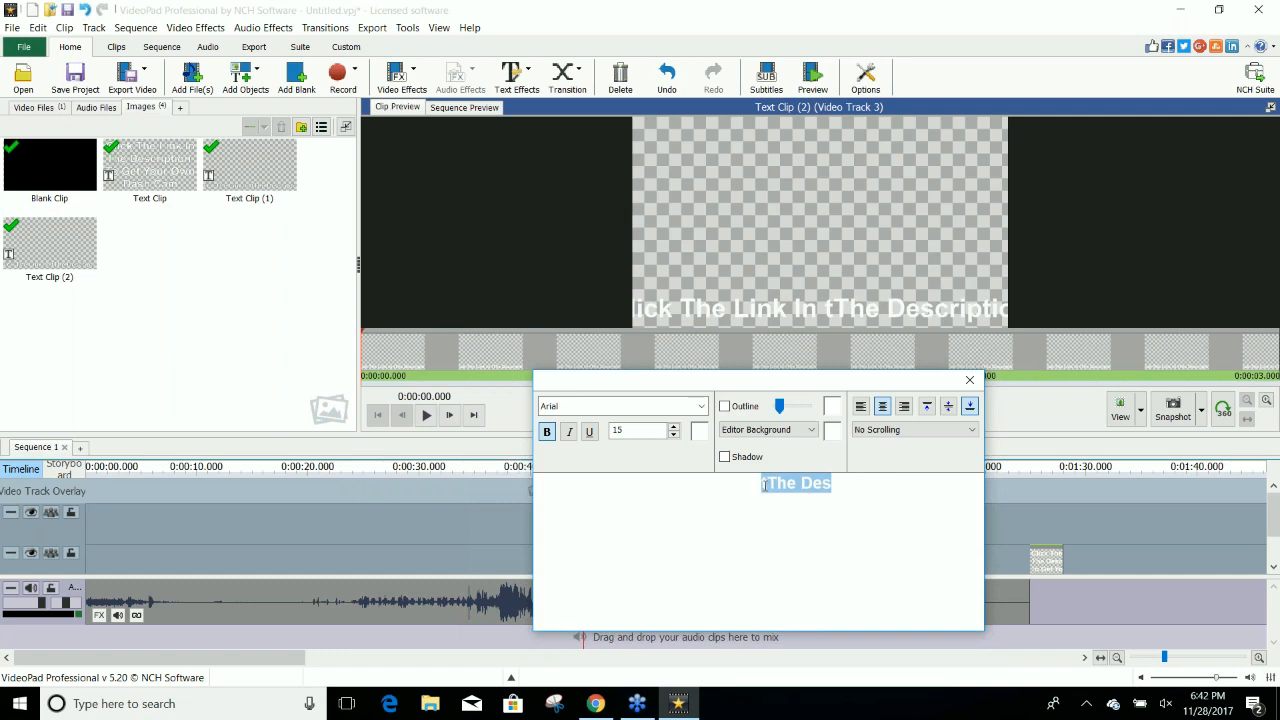
left_click(768, 486)
key("BackSpace")
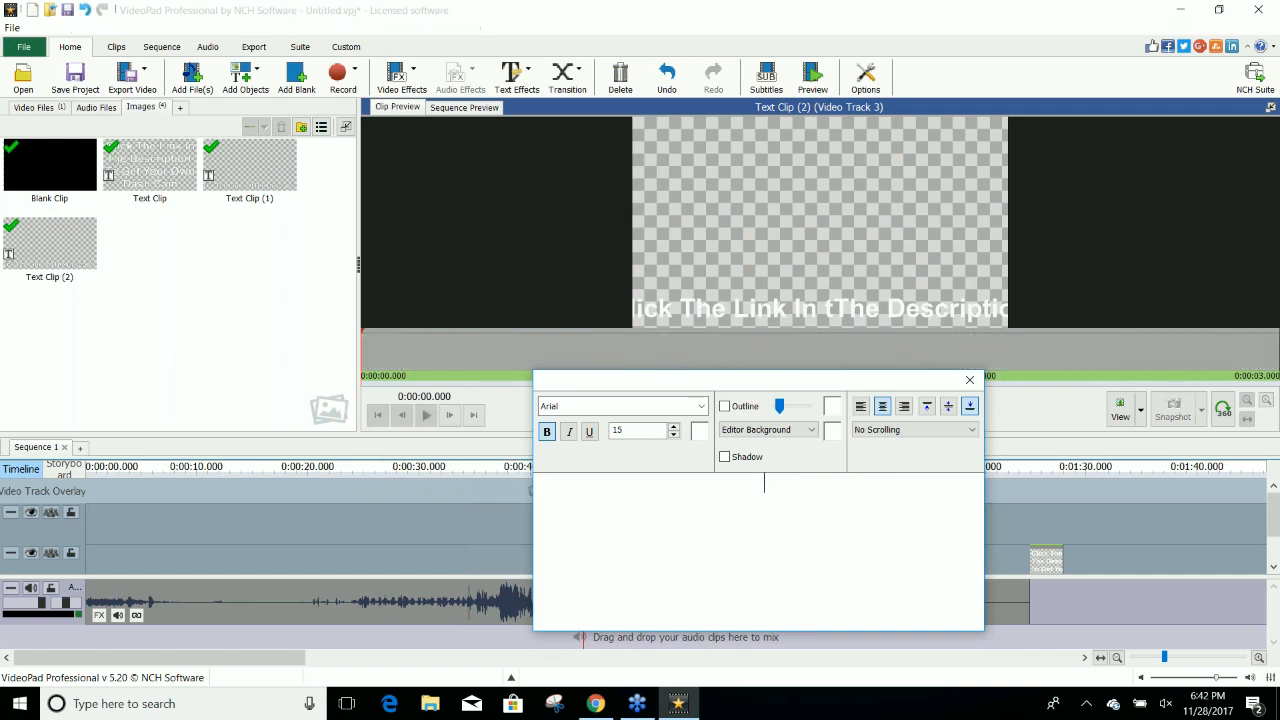
left_click_drag(937, 484, 740, 497)
key("BackSpace")
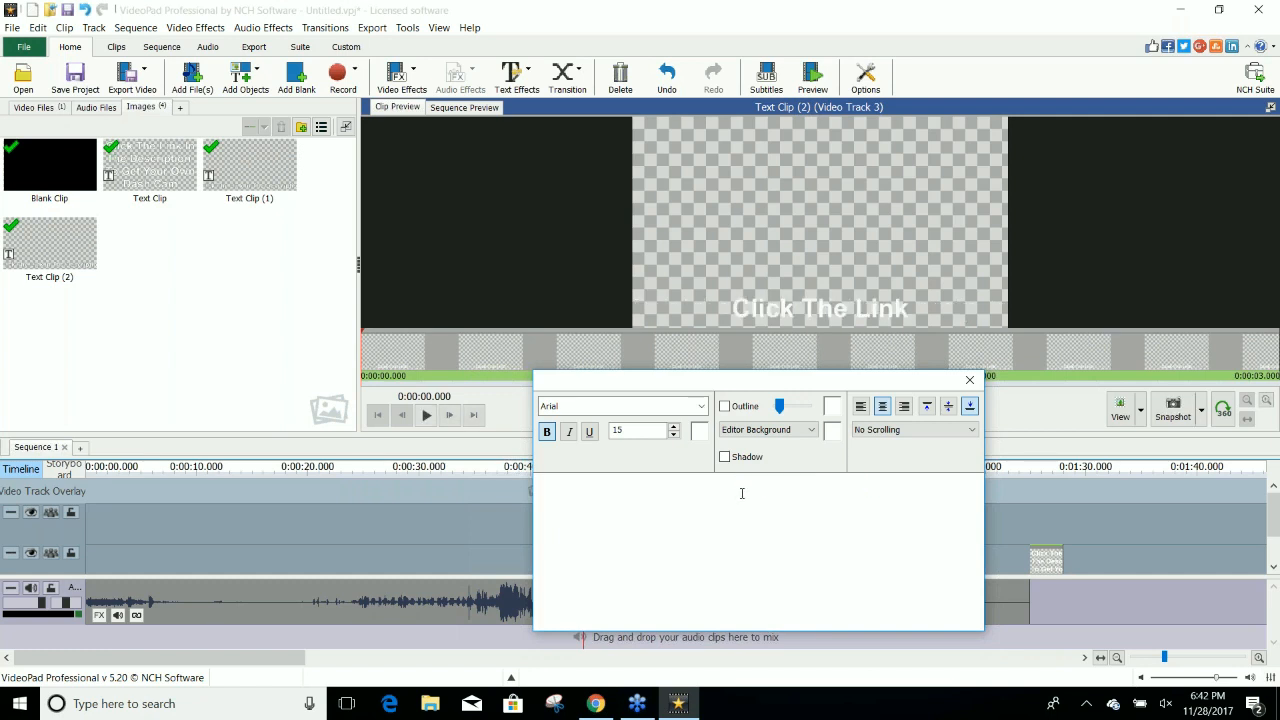
Close the text editor, then place both text overlays at about 0:01:00 and extend them to the end of the dash cam video.
left_click(290, 335)
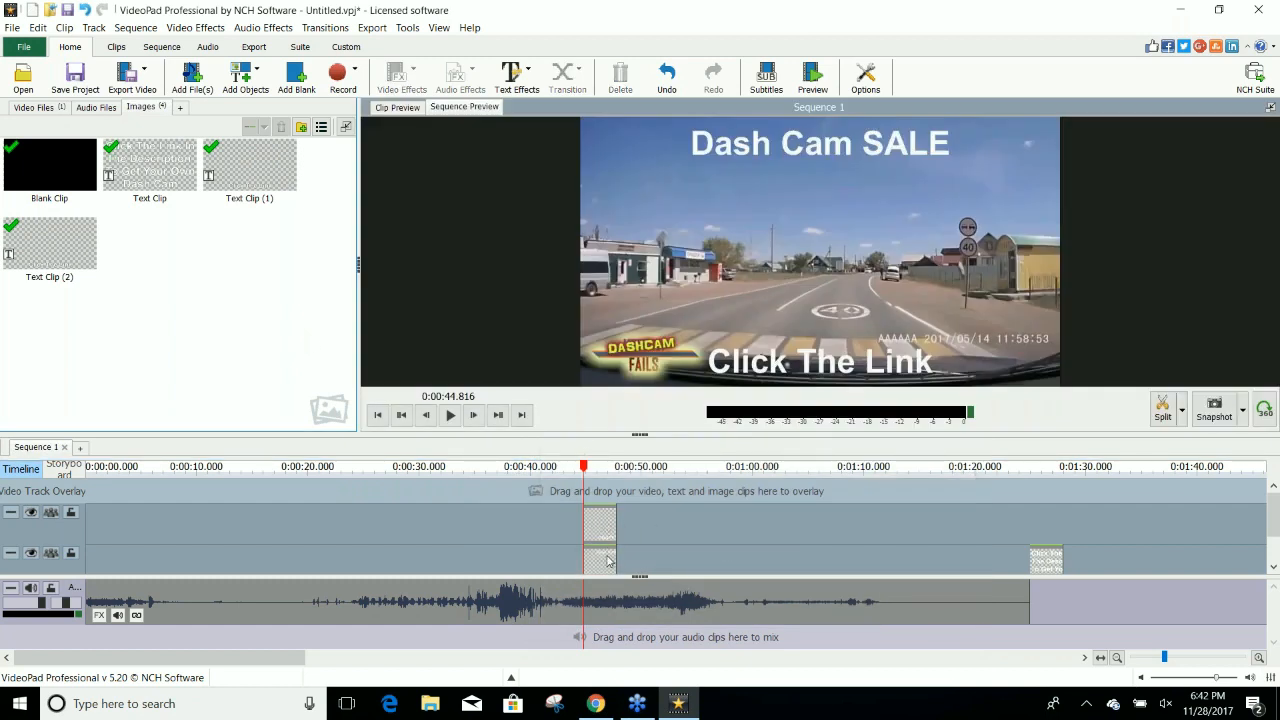
left_click_drag(586, 470, 716, 484)
left_click_drag(602, 527, 774, 525)
left_click_drag(600, 564, 821, 566)
left_click_drag(789, 508, 1029, 508)
left_click_drag(788, 555, 1030, 555)
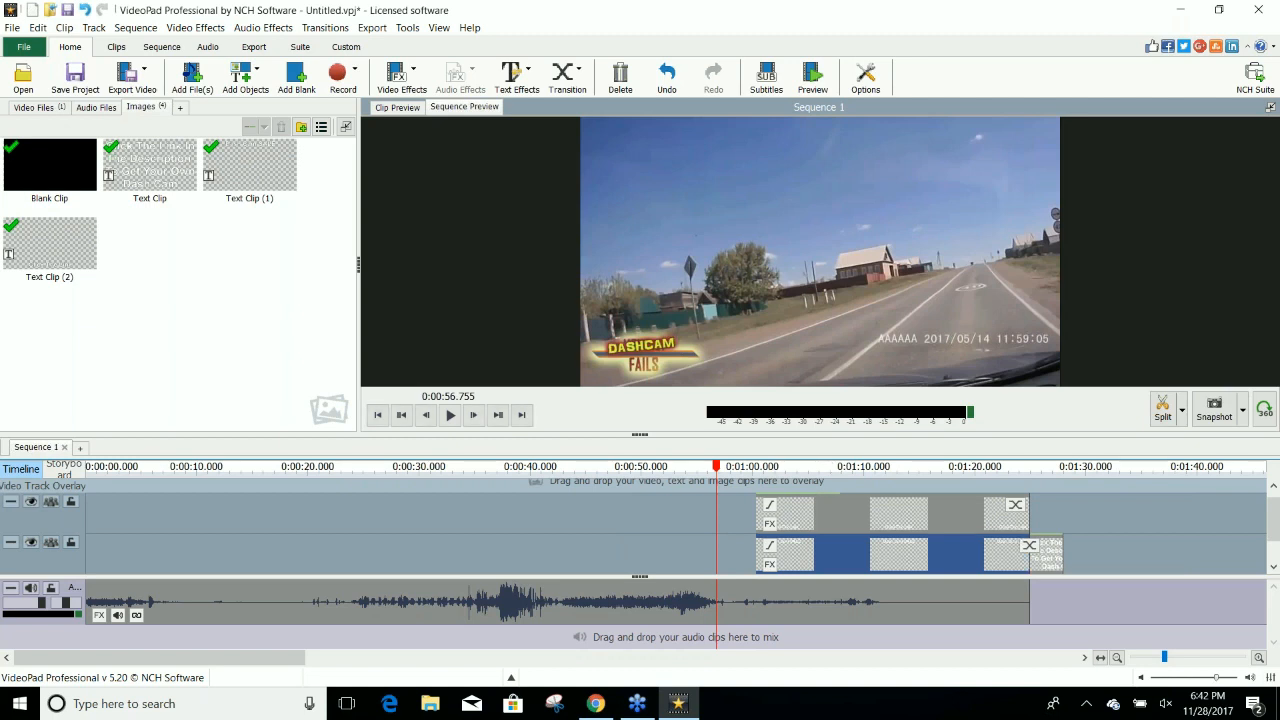
left_click_drag(720, 470, 1066, 560)
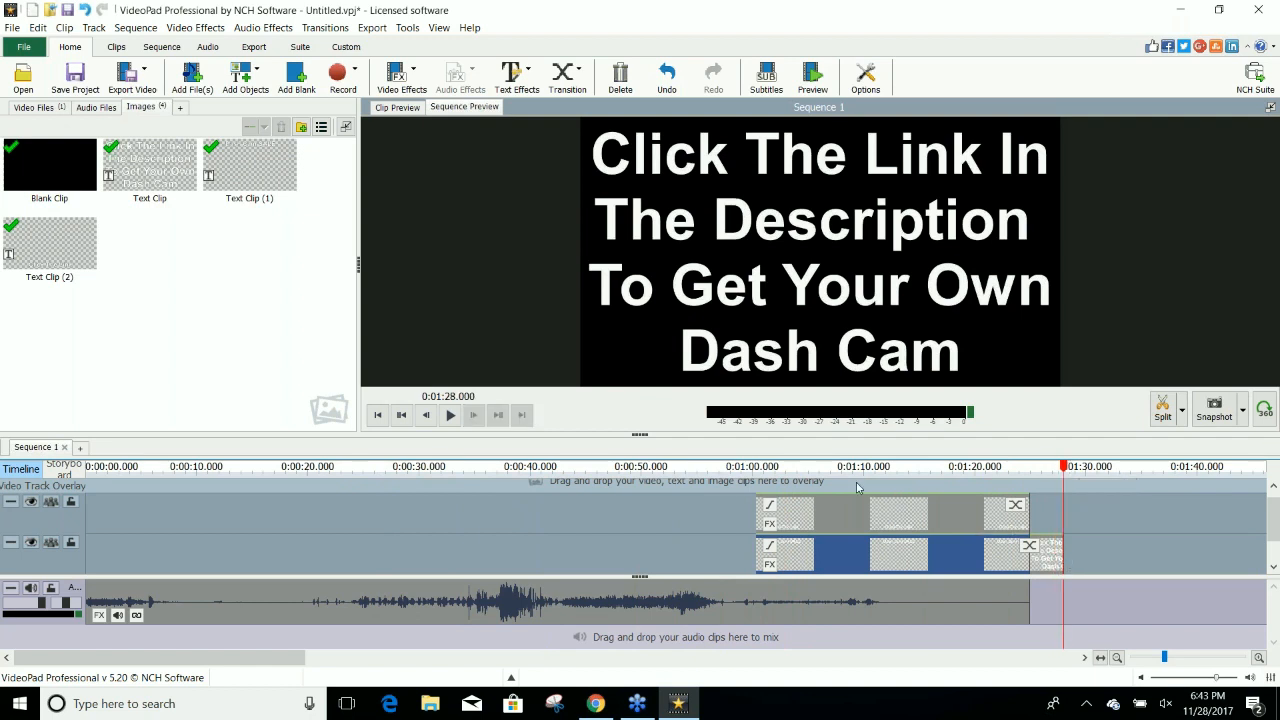
Export the sequence as an .mp4 video file named "Dash Cam" to the Videos folder.
left_click(130, 75)
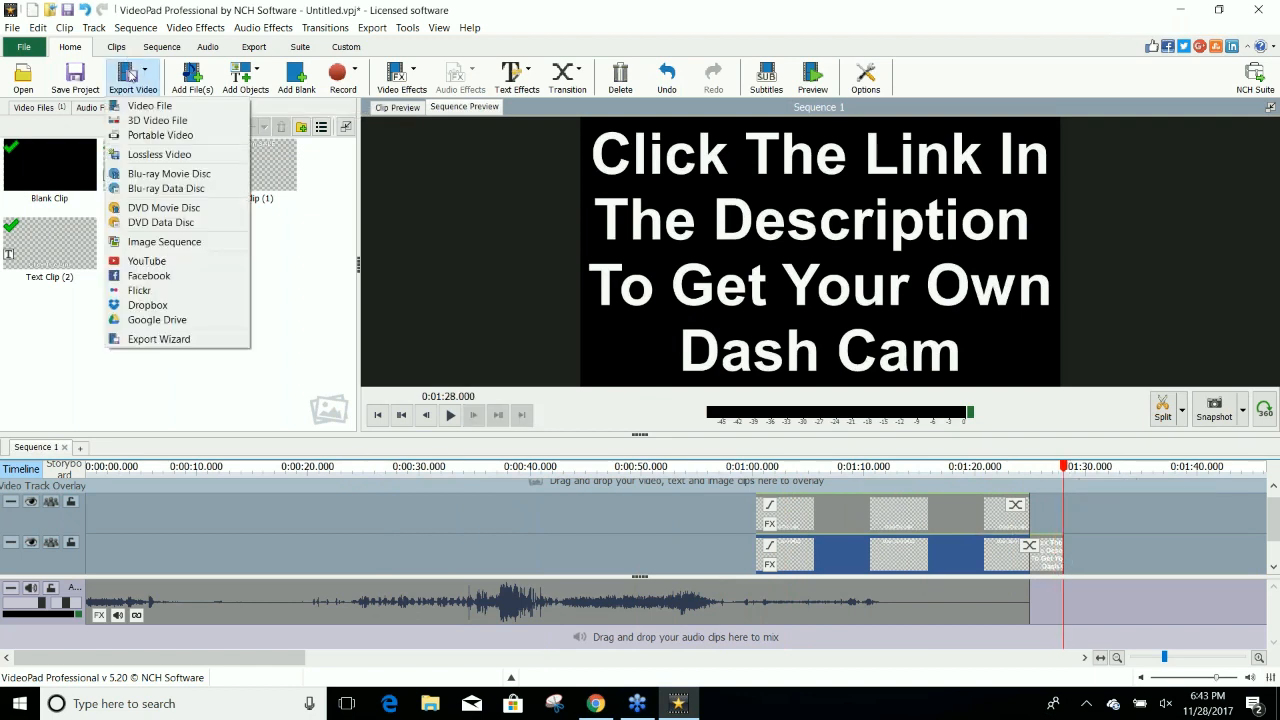
left_click(140, 105)
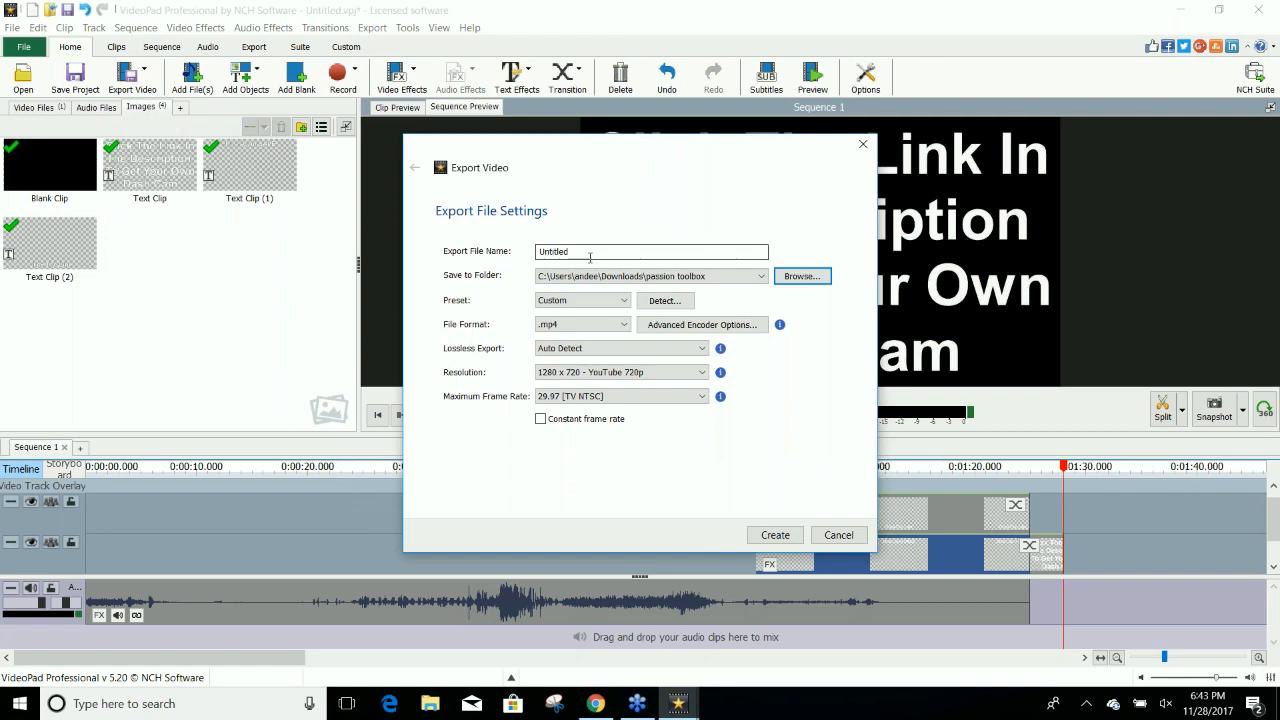
double_click(589, 257)
type("Dash Cam")
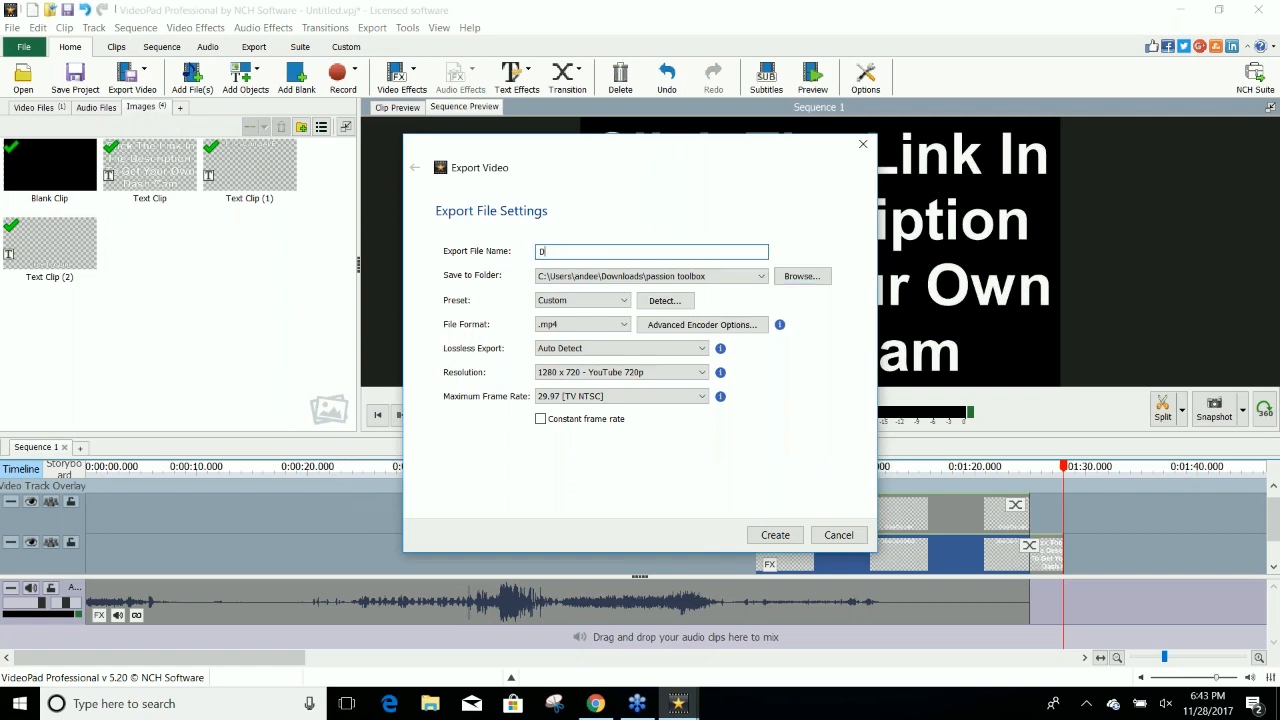
left_click(712, 277)
left_click(653, 366)
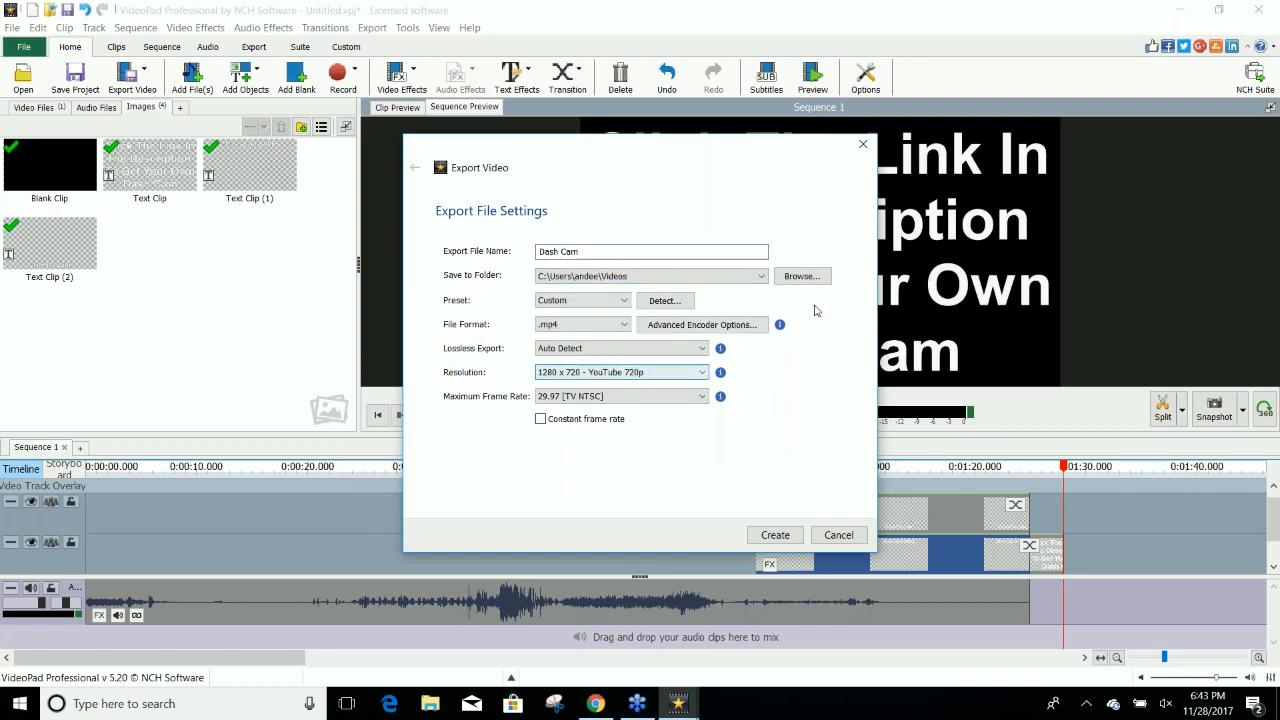
left_click(773, 535)
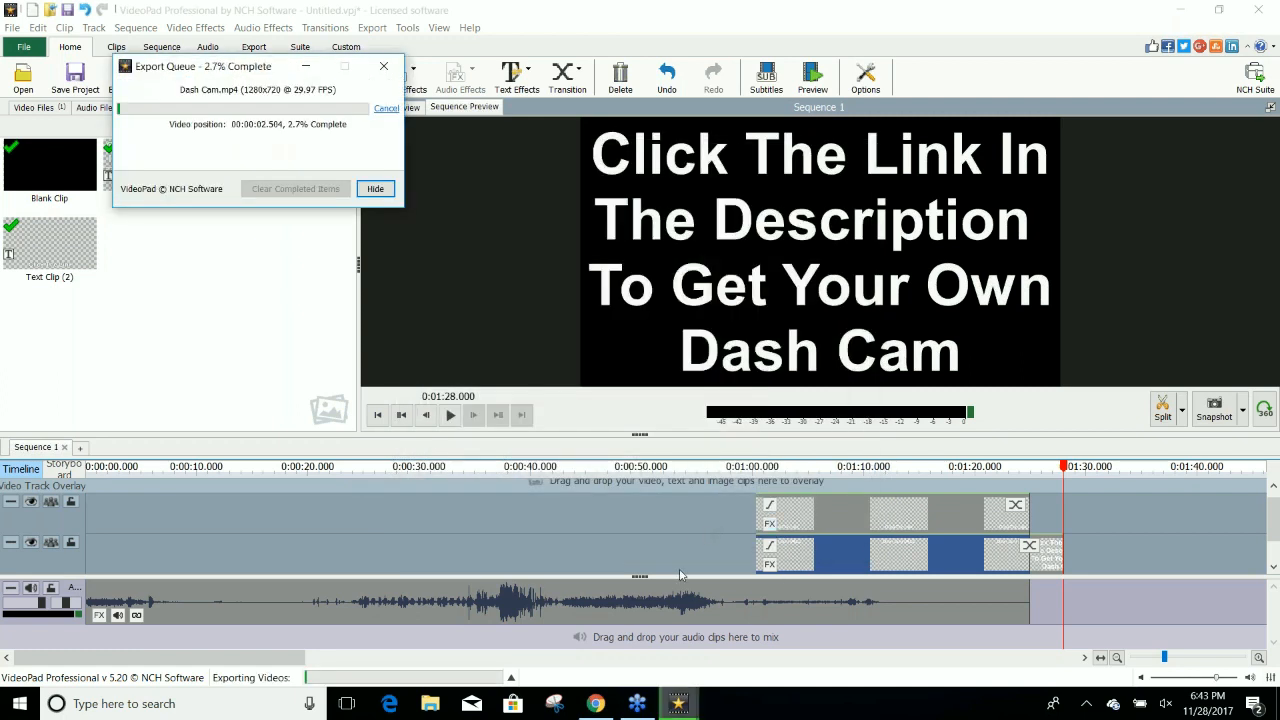
Switch to Facebook Power Editor and open the ad set of the "PPE - Dash Cam" campaign.
left_click(1176, 11)
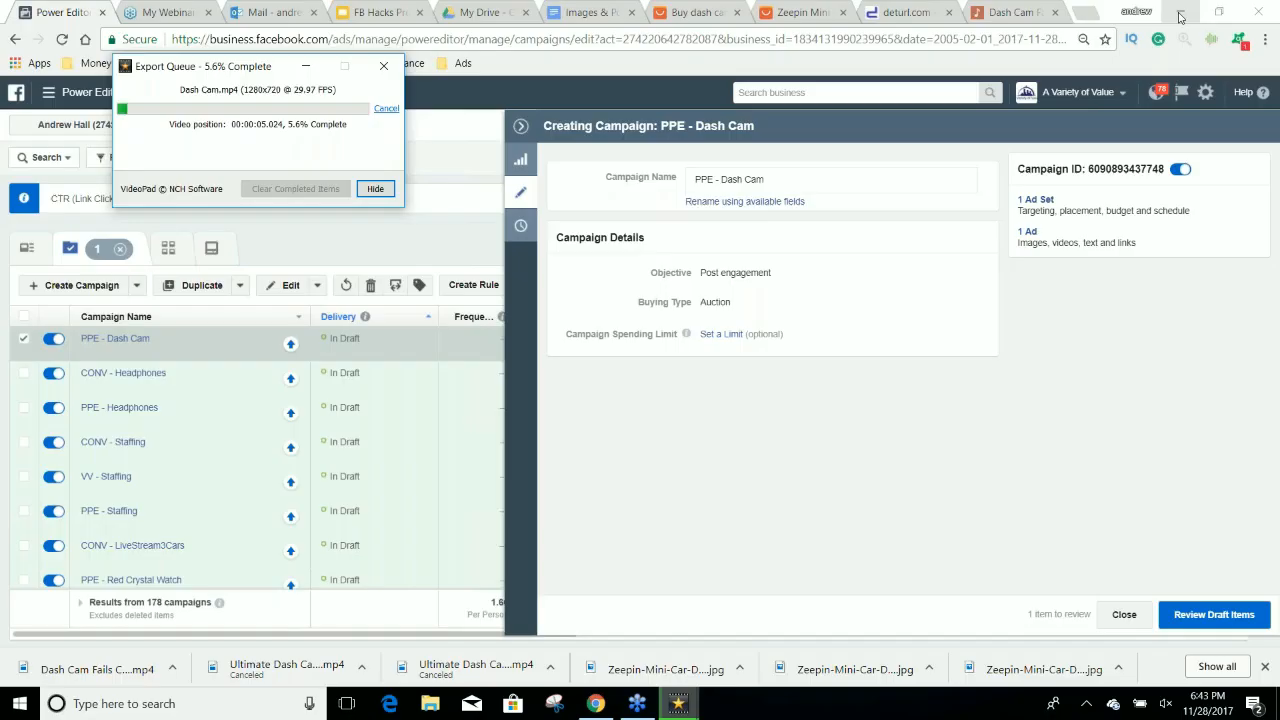
left_click(308, 66)
left_click(1034, 201)
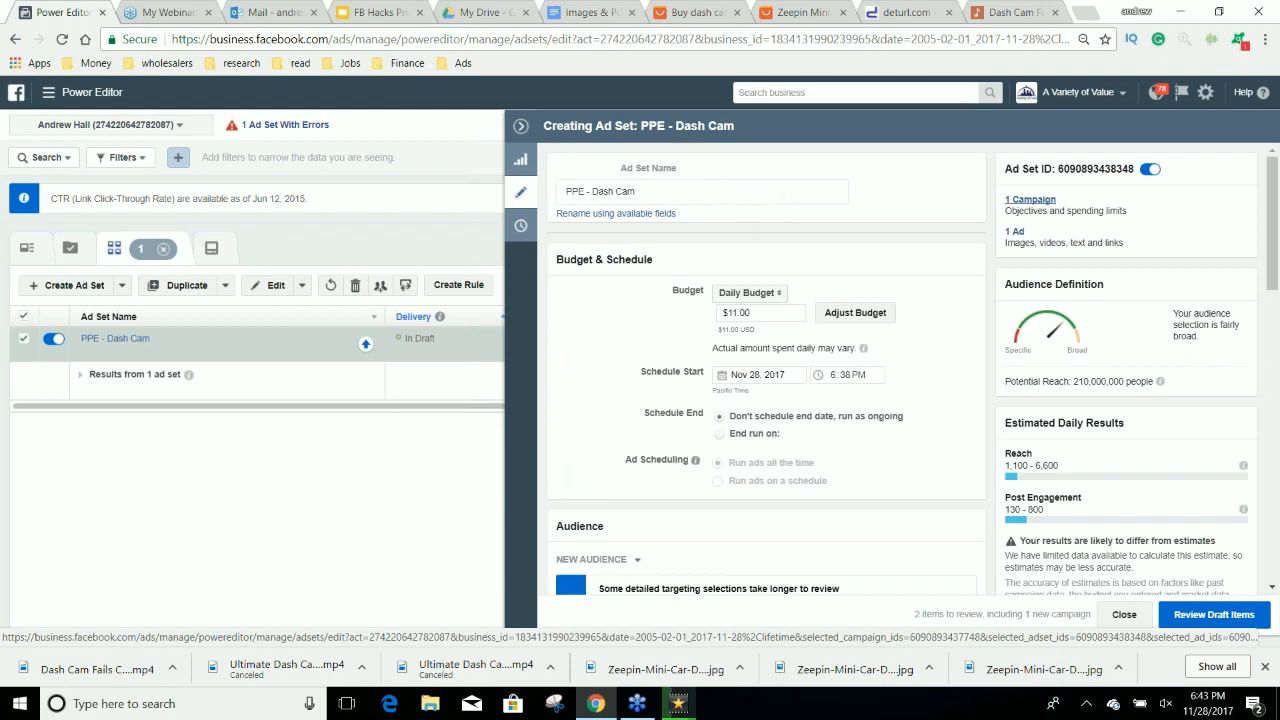
Set the ad set's daily budget to $5.
double_click(729, 313)
type("5")
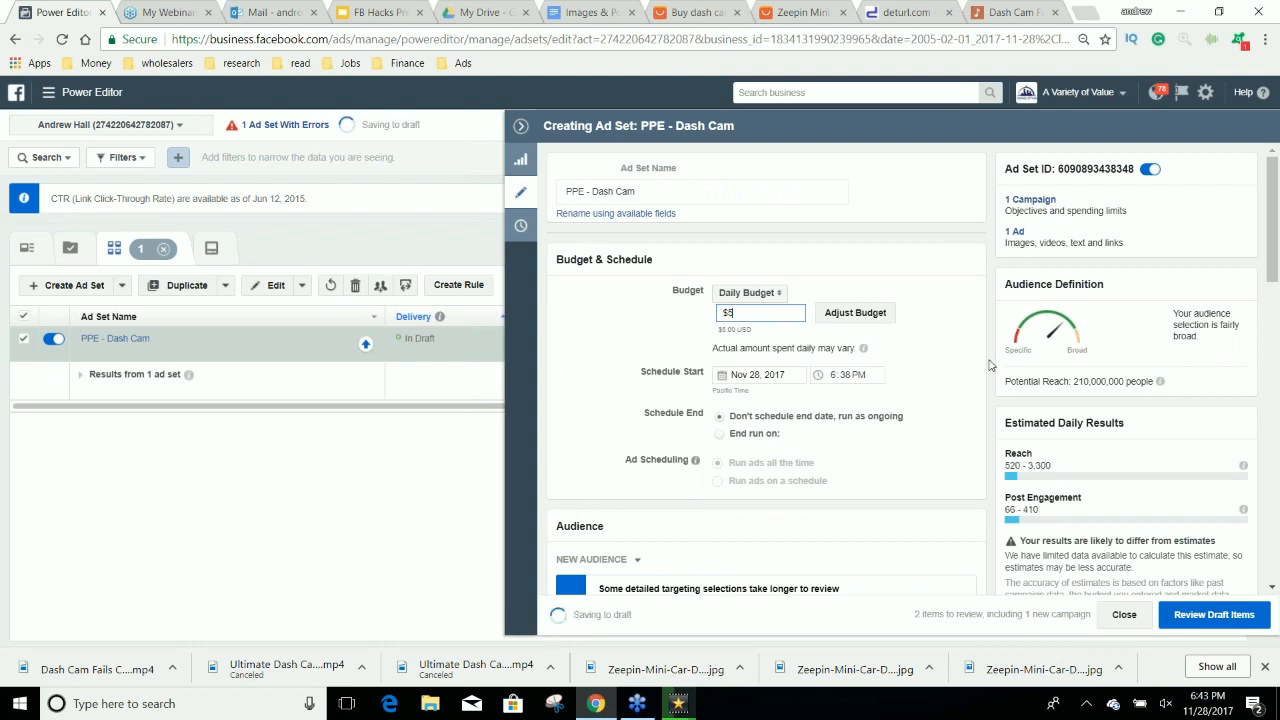
left_click(988, 372)
Add the interests 9GAG and The LAD Bible to the ad set's detailed targeting.
scroll(980, 376, "down", 7)
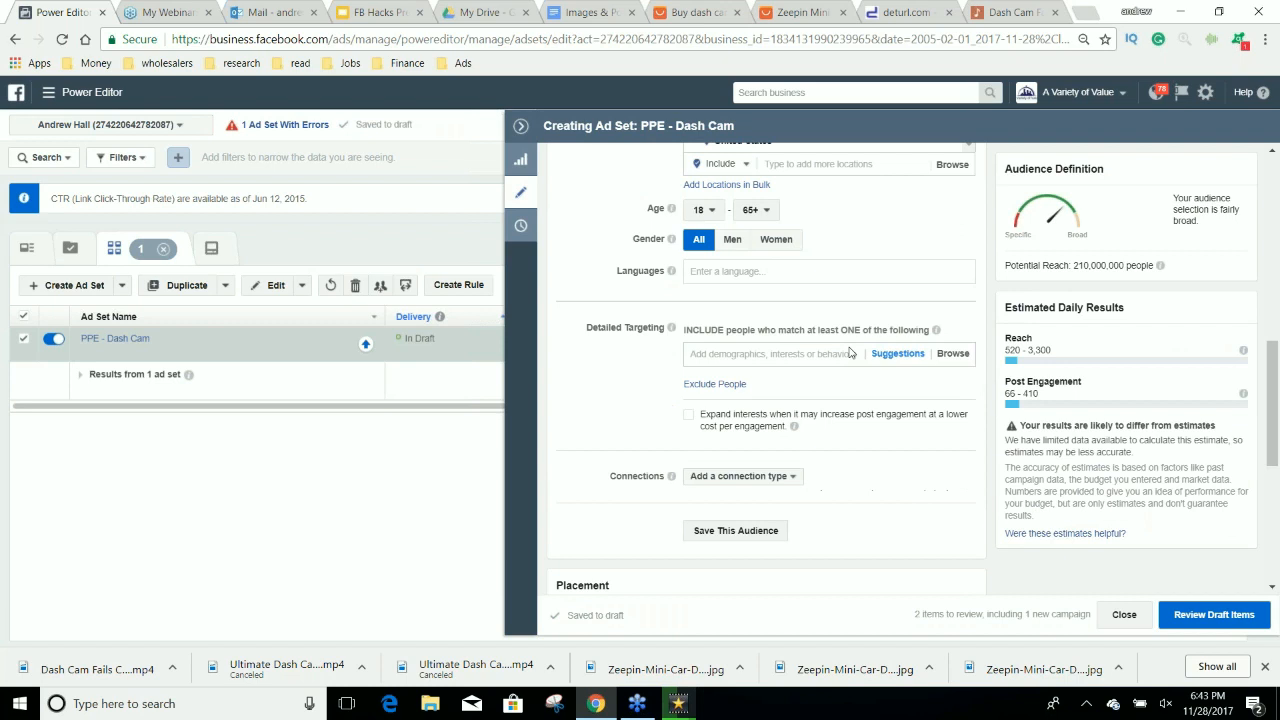
left_click(850, 353)
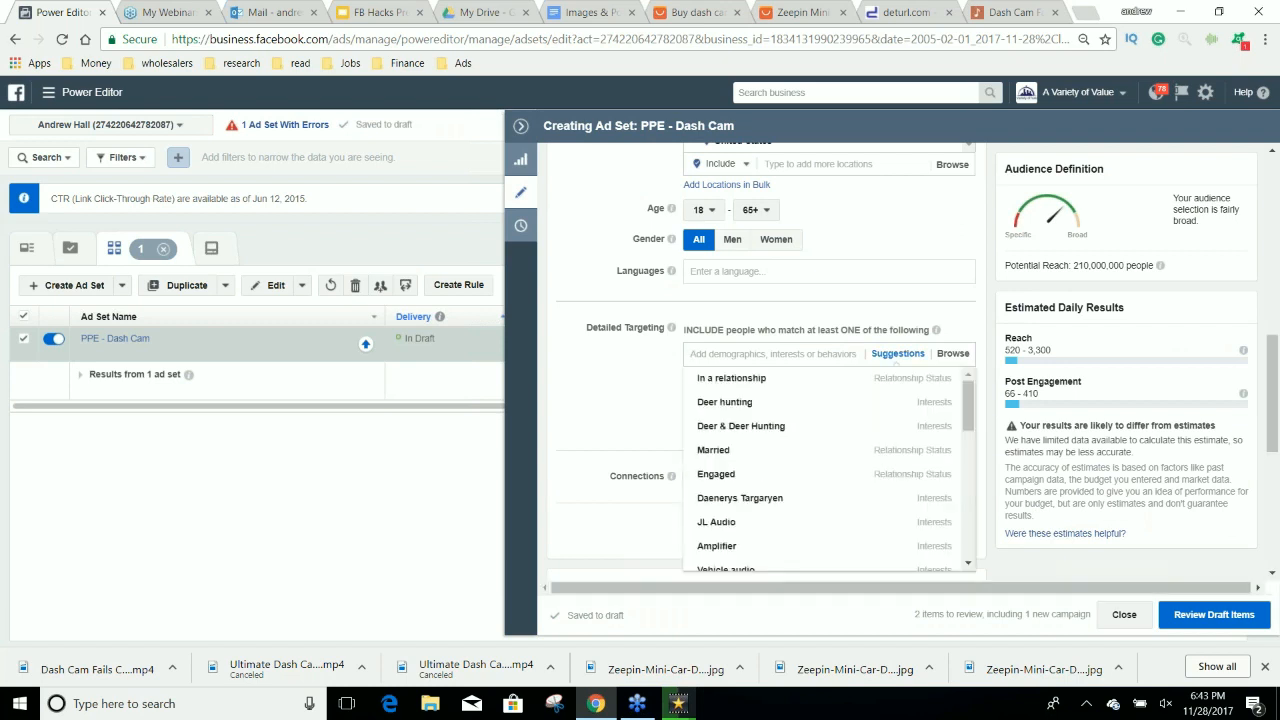
type("9gag")
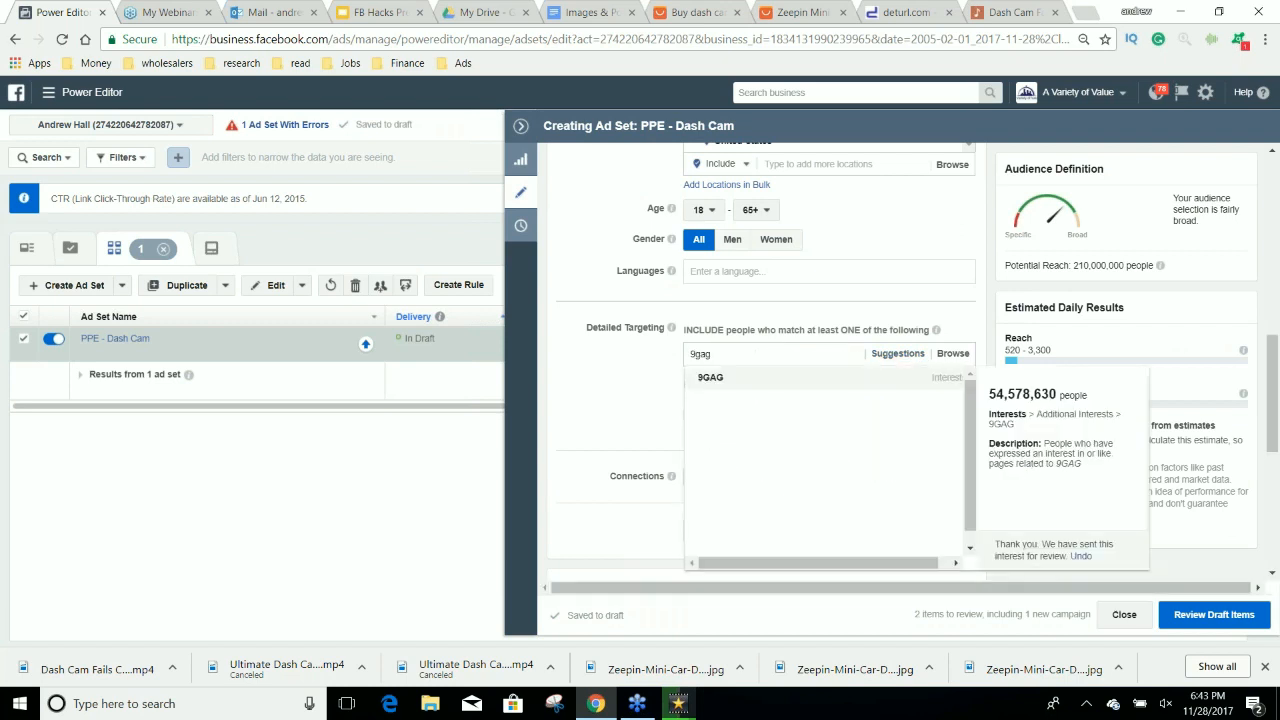
left_click(756, 377)
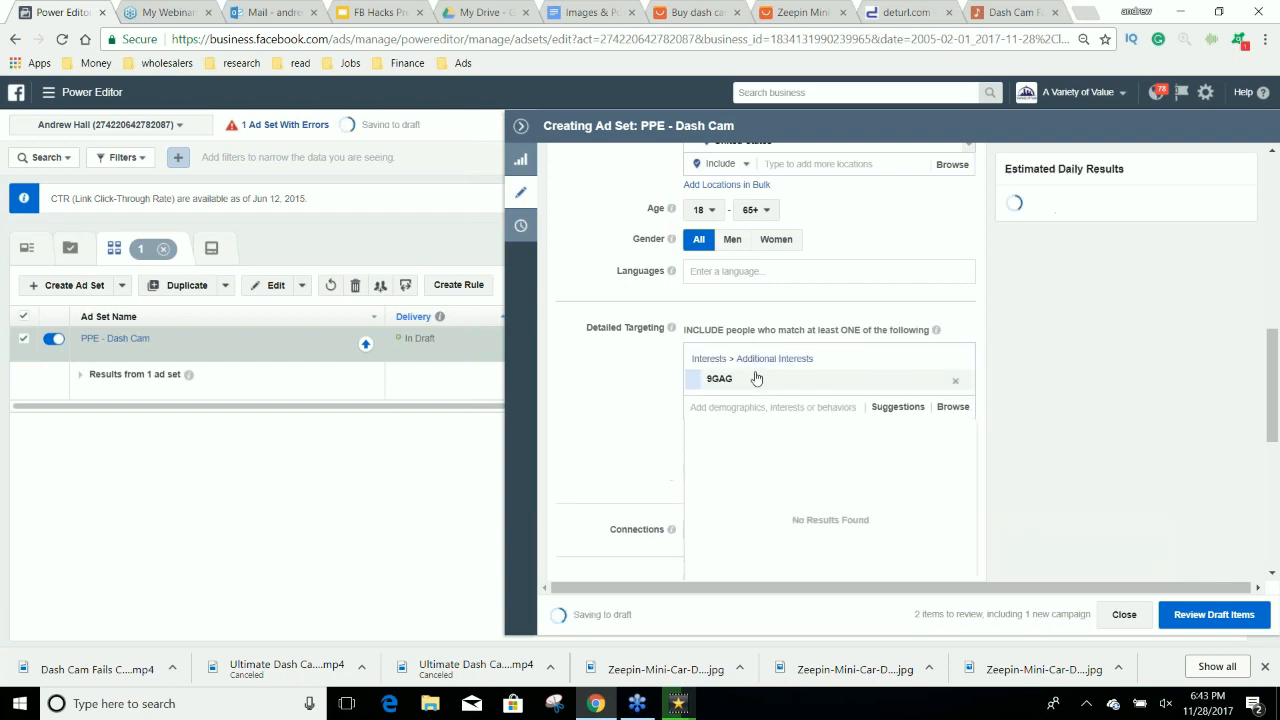
left_click(763, 405)
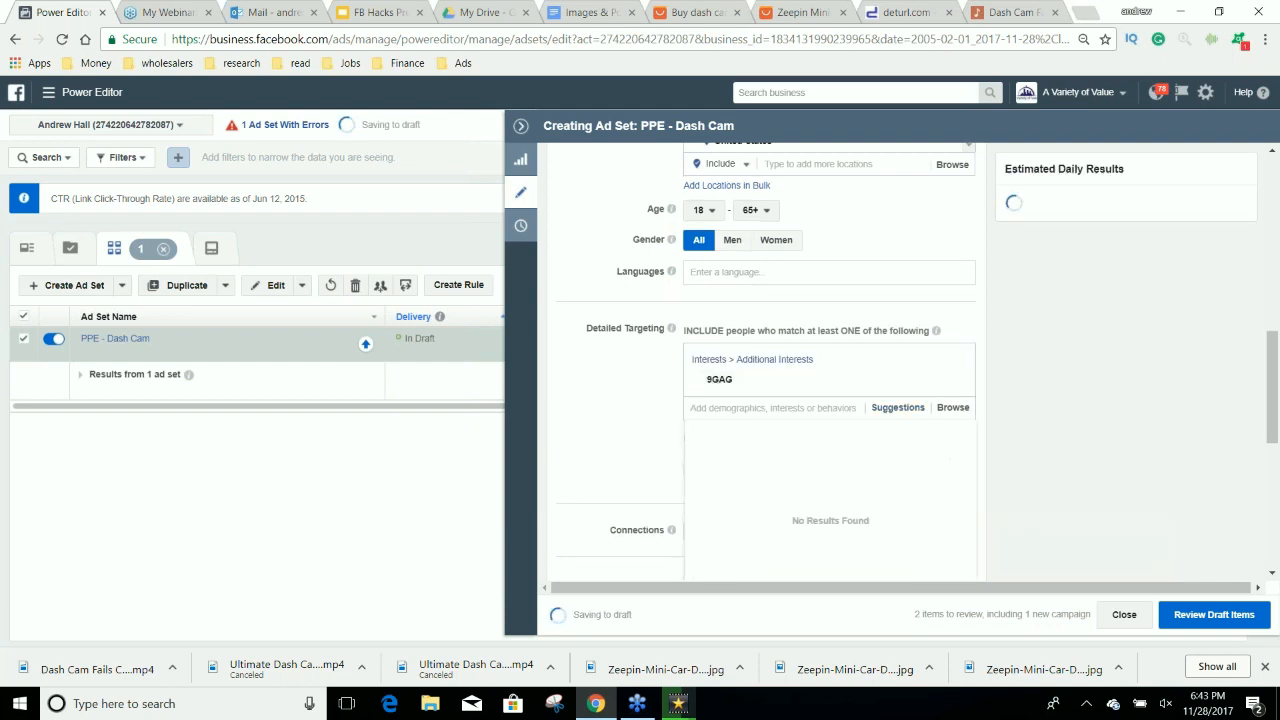
type("Lad bible")
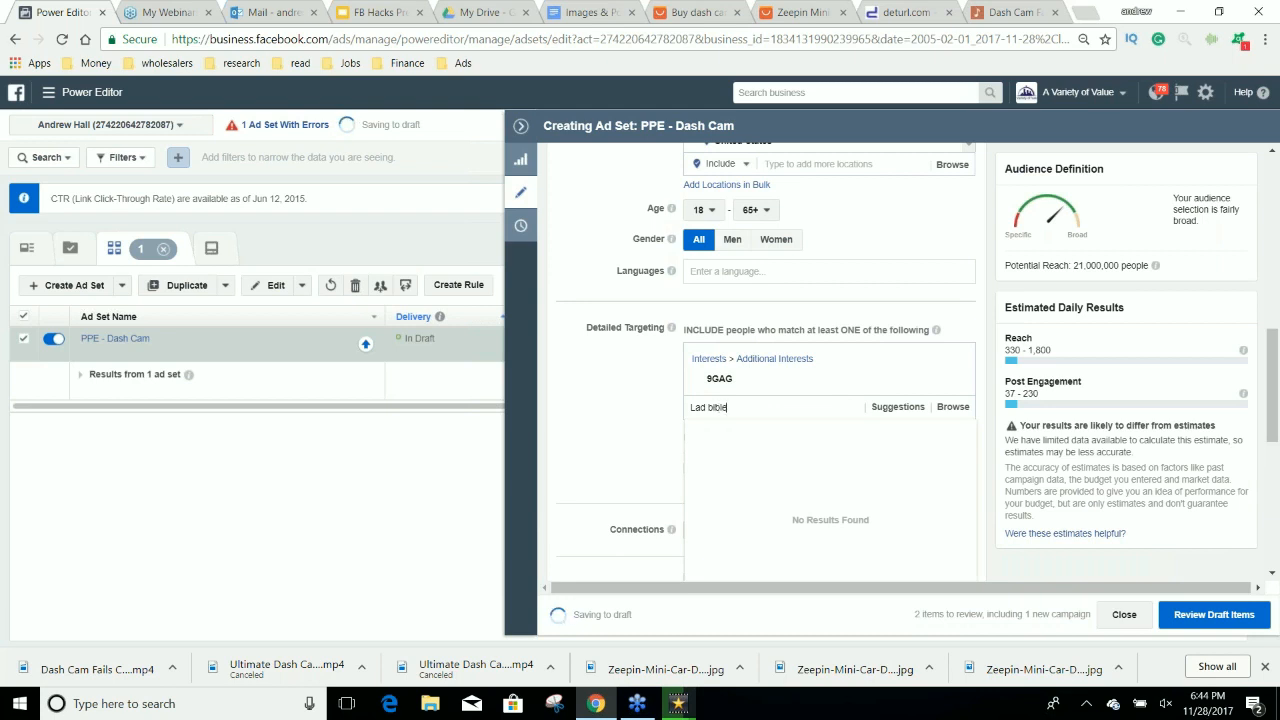
left_click(740, 430)
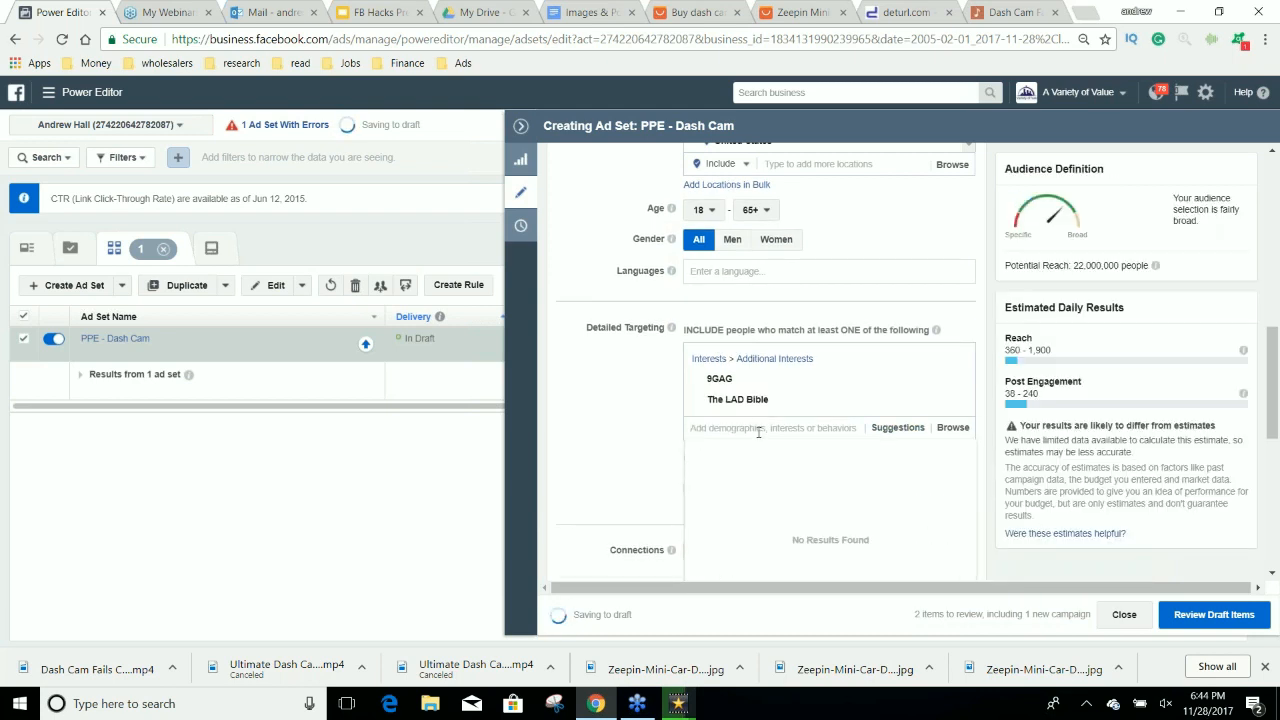
Add the suggested interests UNILAD and BuzzFeed to the detailed targeting.
left_click(897, 427)
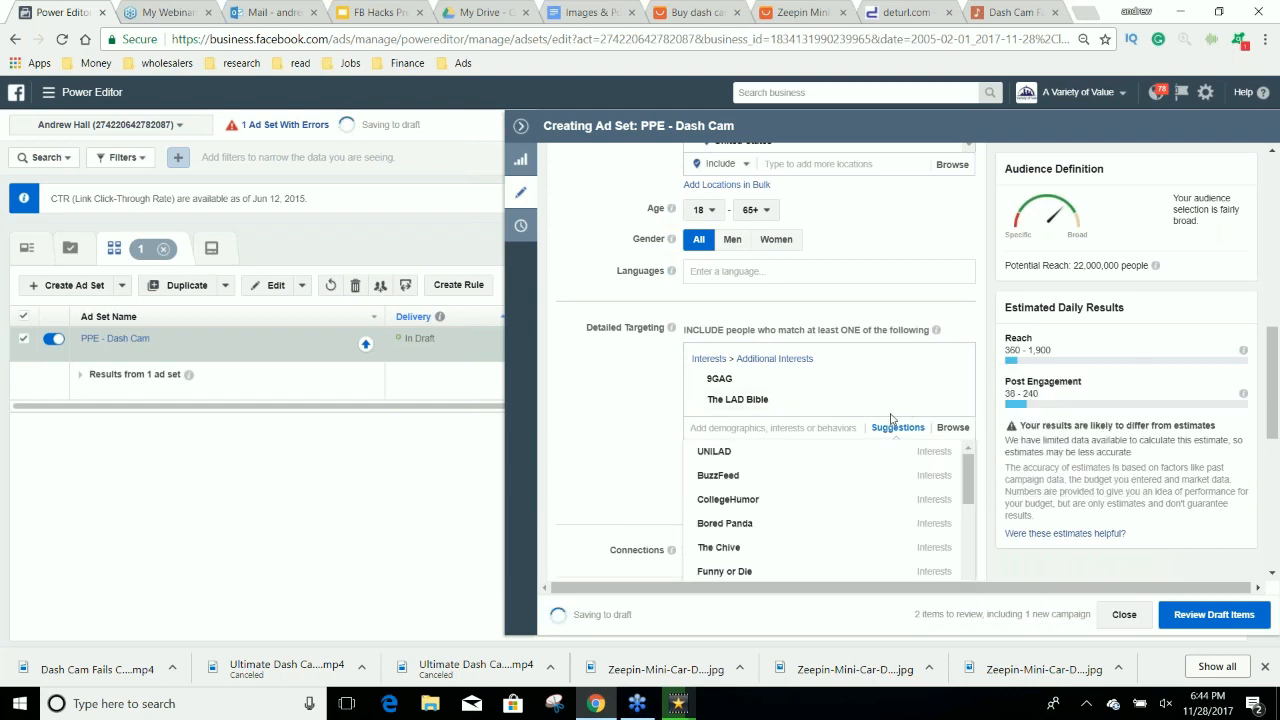
left_click(774, 452)
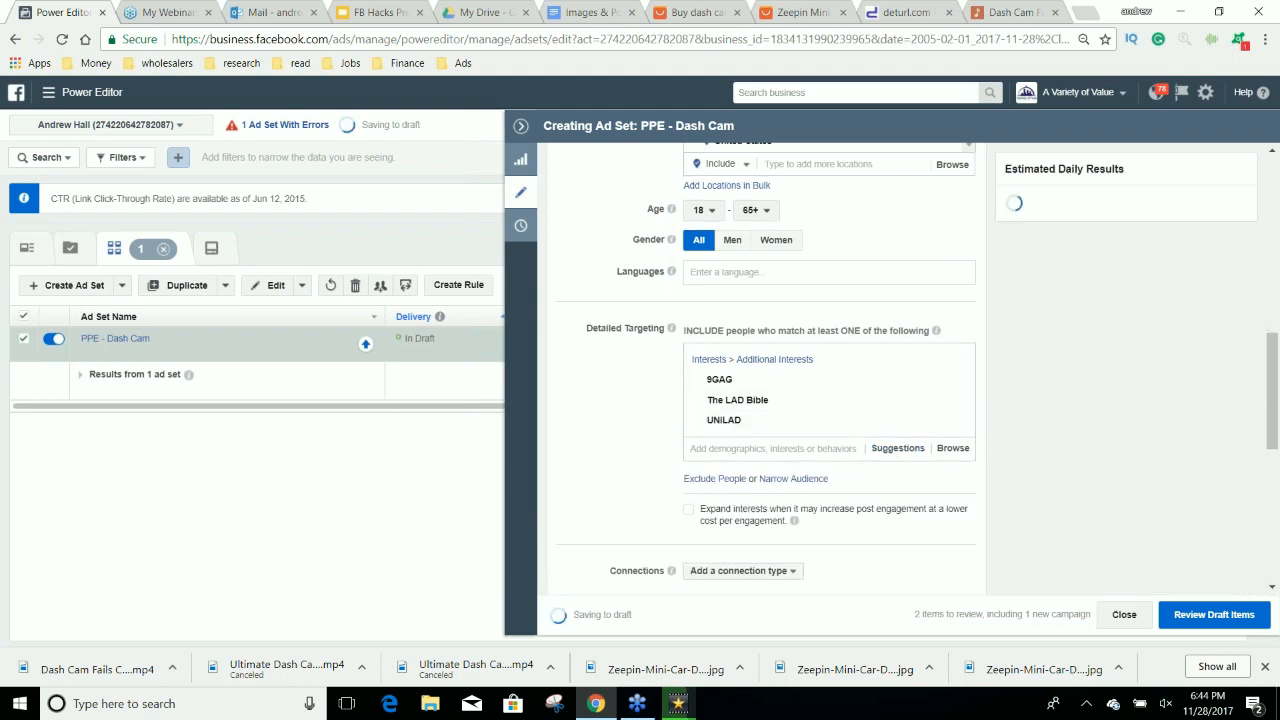
left_click(887, 450)
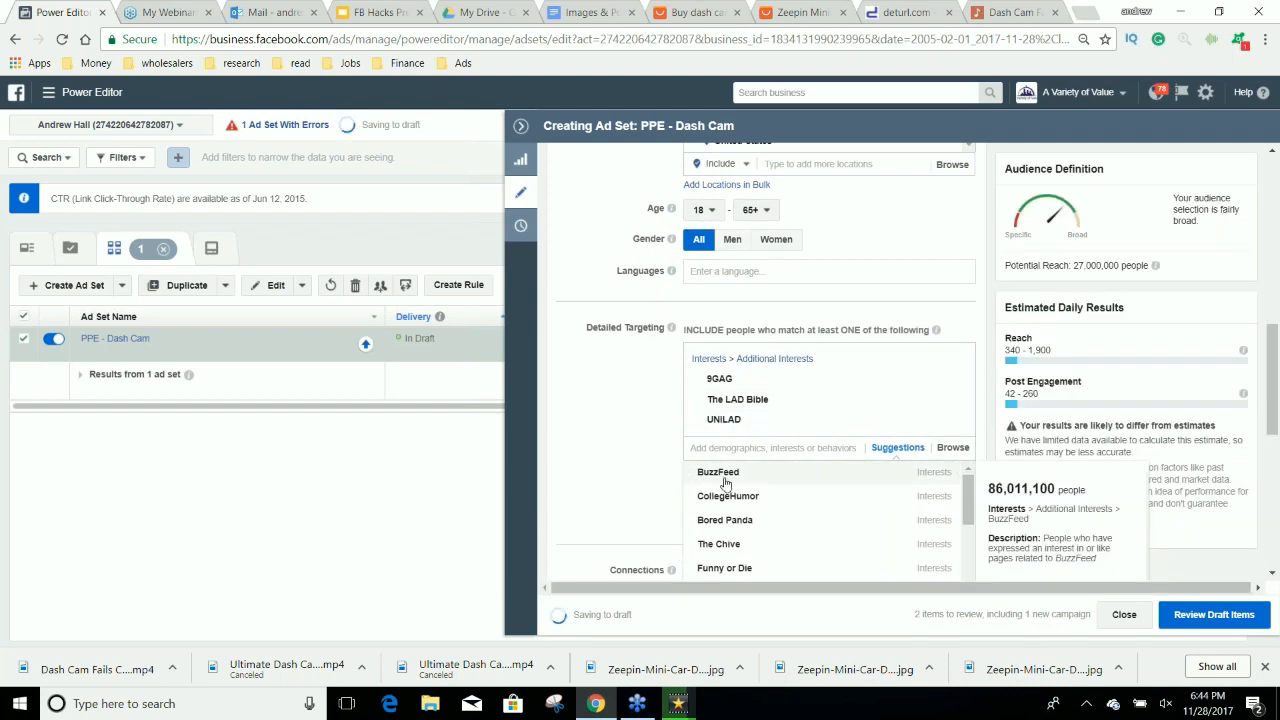
left_click(724, 478)
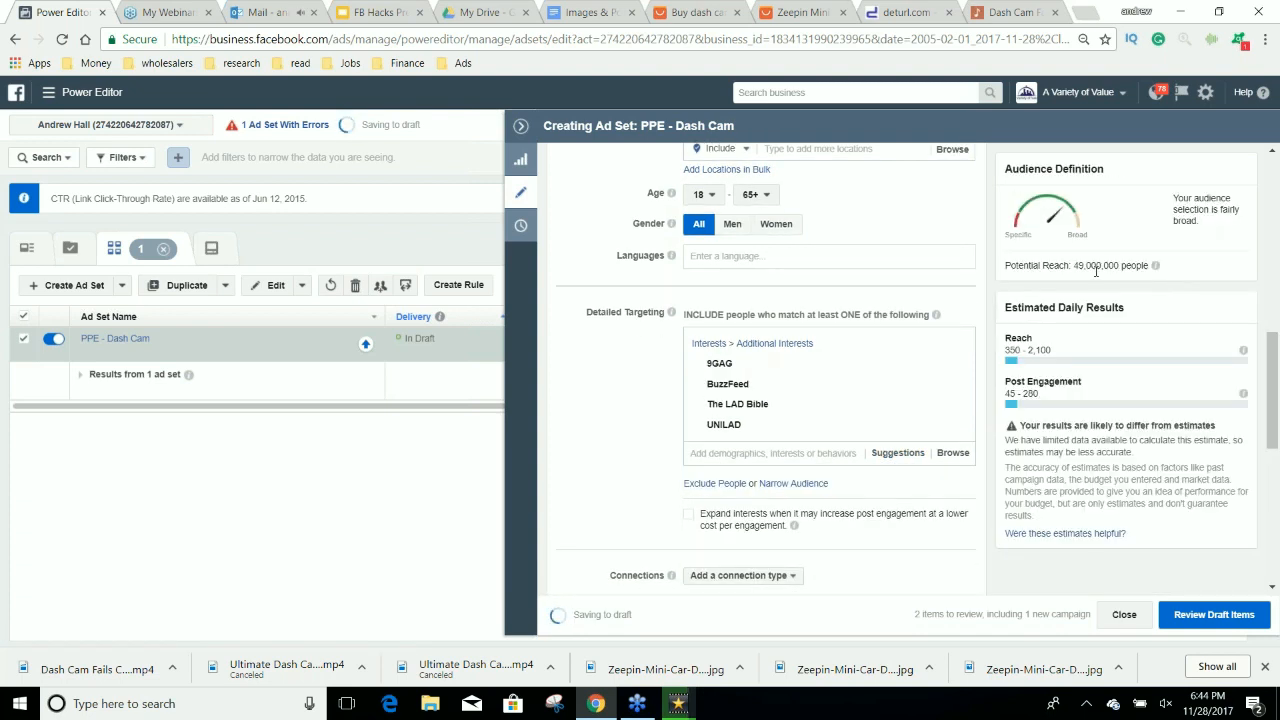
Narrow the audience to people who must also match the Engaged Shoppers purchase behavior.
scroll(980, 324, "up", 5)
scroll(985, 330, "down", 6)
scroll(988, 335, "down", 1)
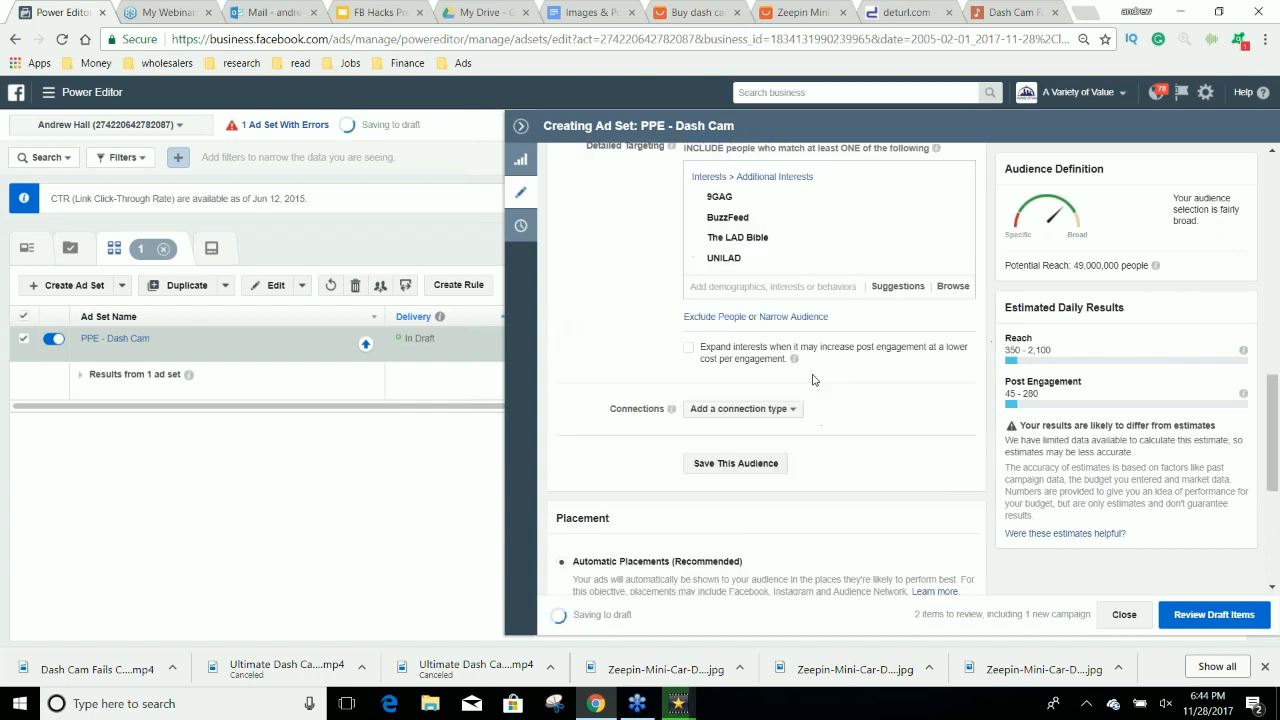
left_click(793, 316)
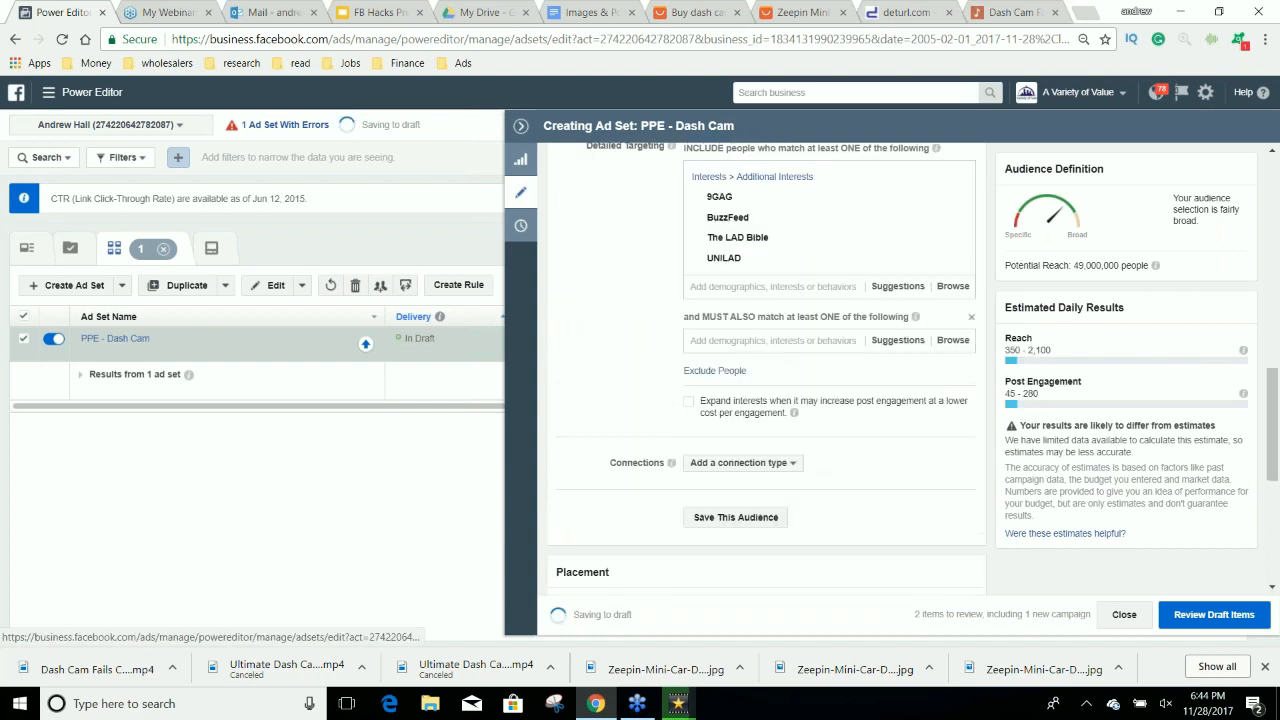
left_click(732, 340)
type("ers")
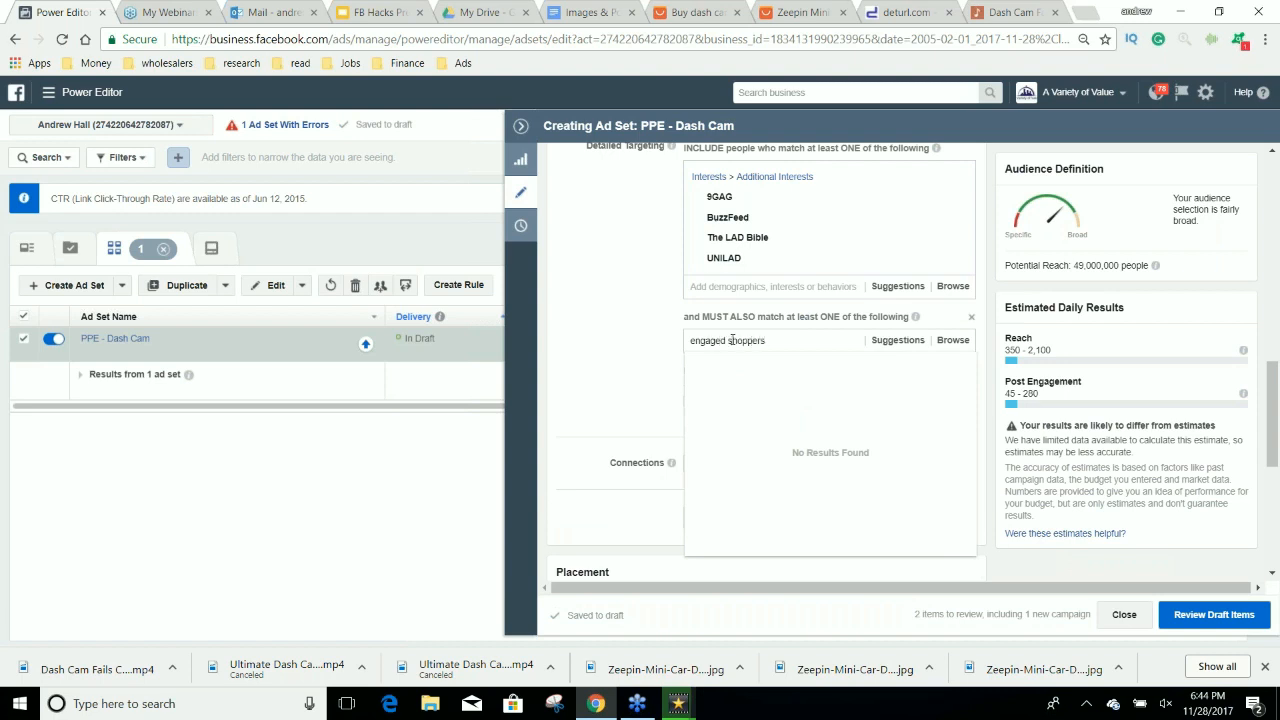
key("Return")
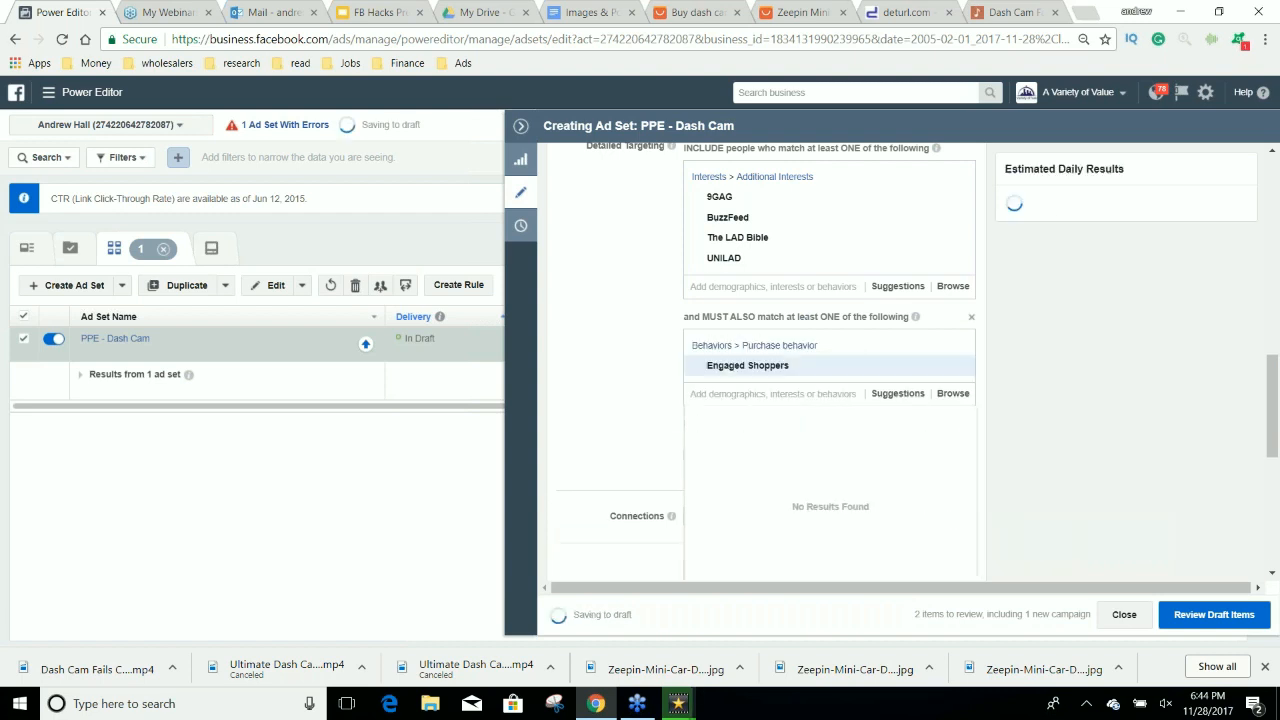
Switch the ad set's placement setting from automatic to Edit Placements and show the platform list.
scroll(600, 350, "down", 3)
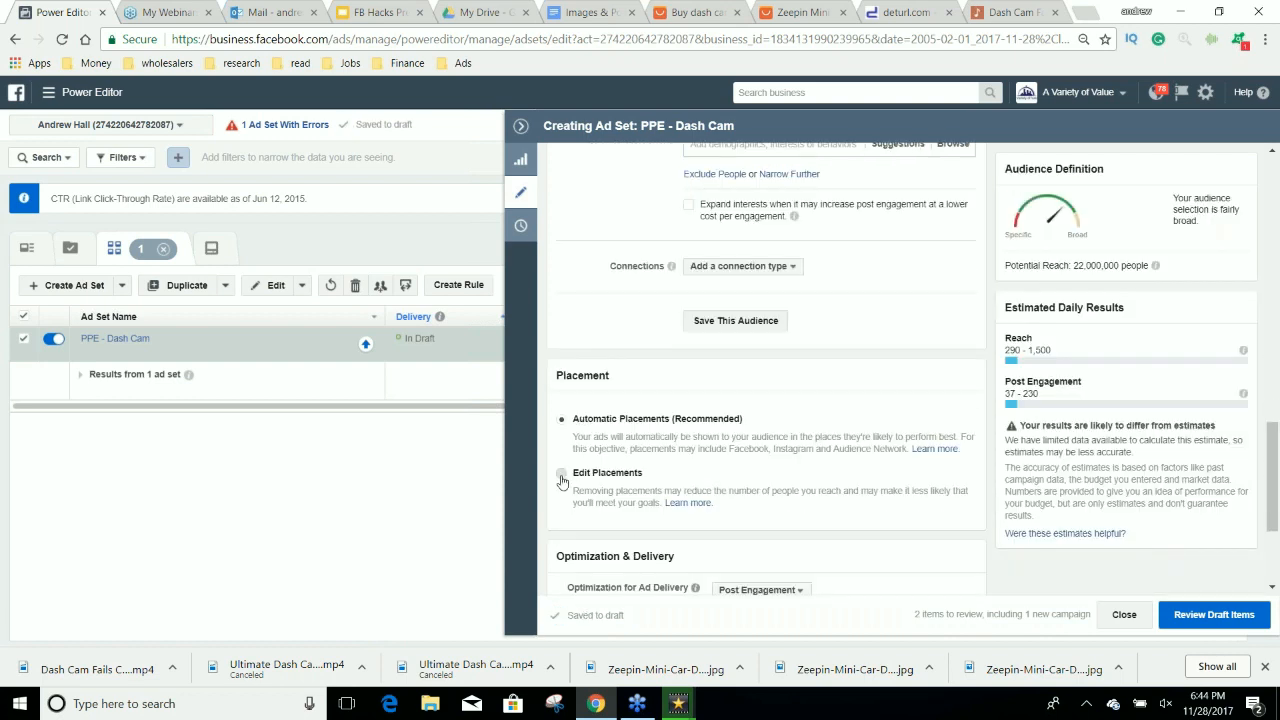
left_click(561, 473)
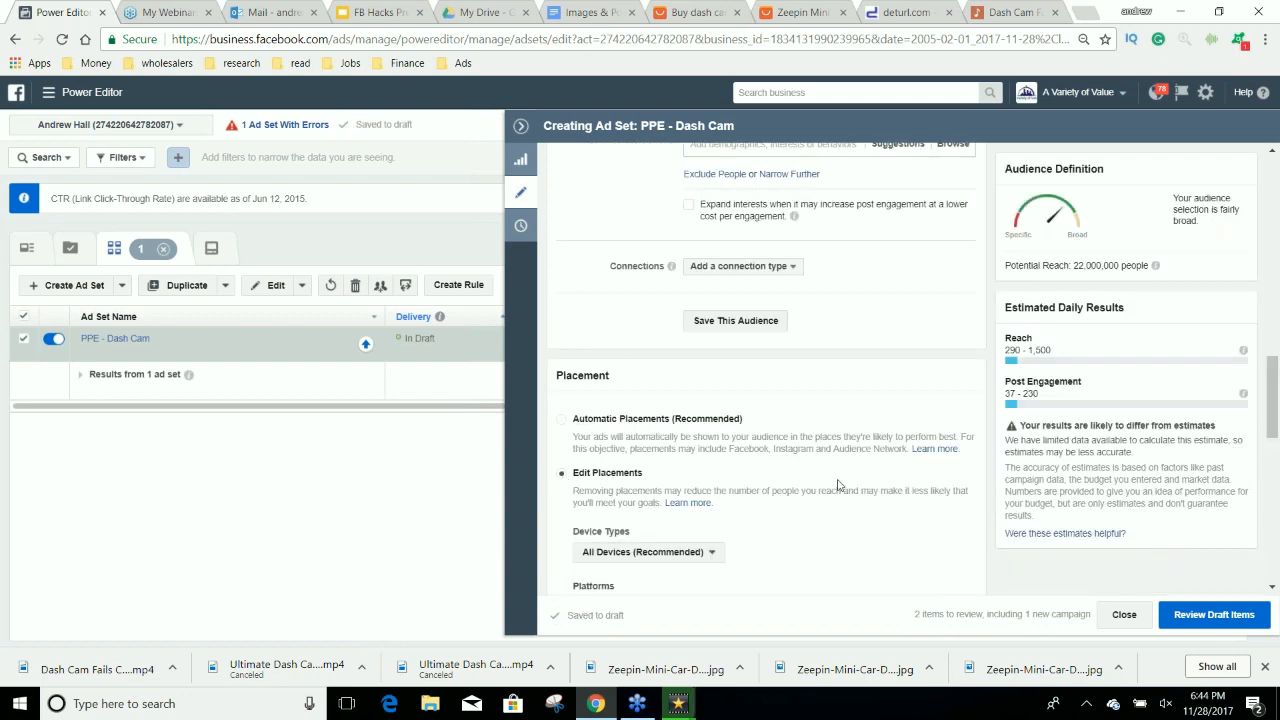
scroll(838, 485, "down", 2)
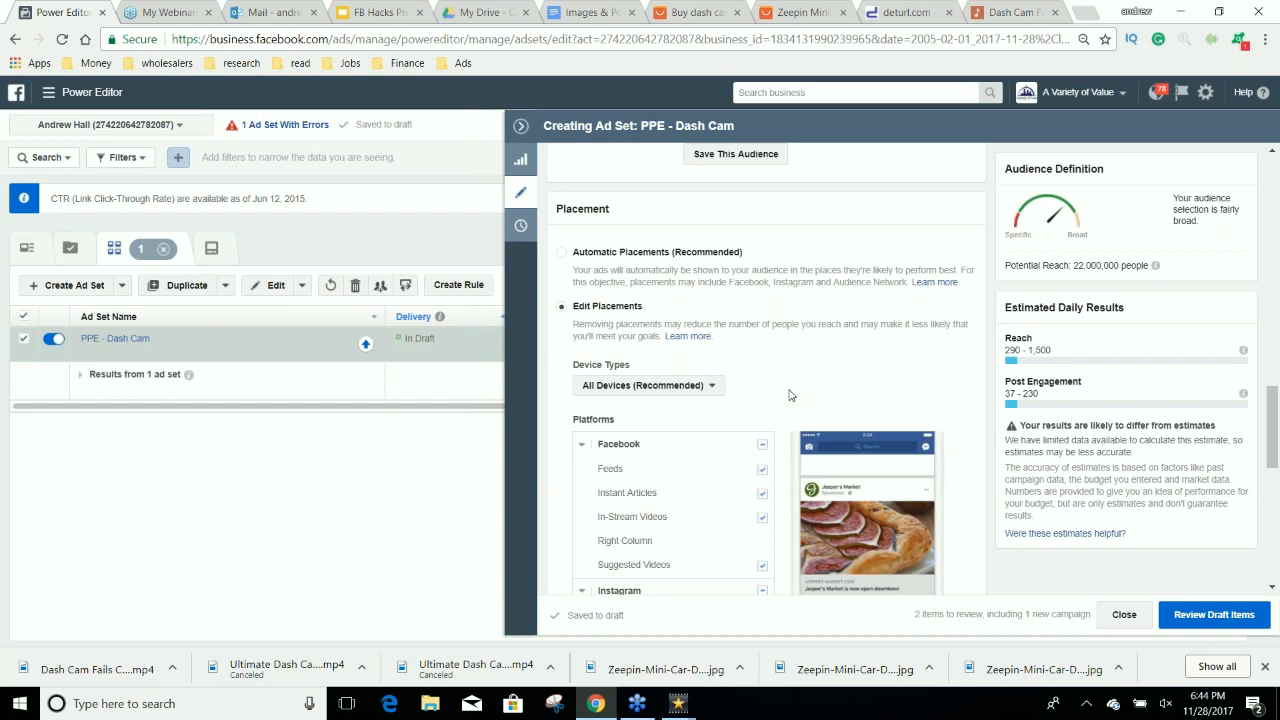
scroll(788, 400, "down", 1)
scroll(788, 401, "down", 3)
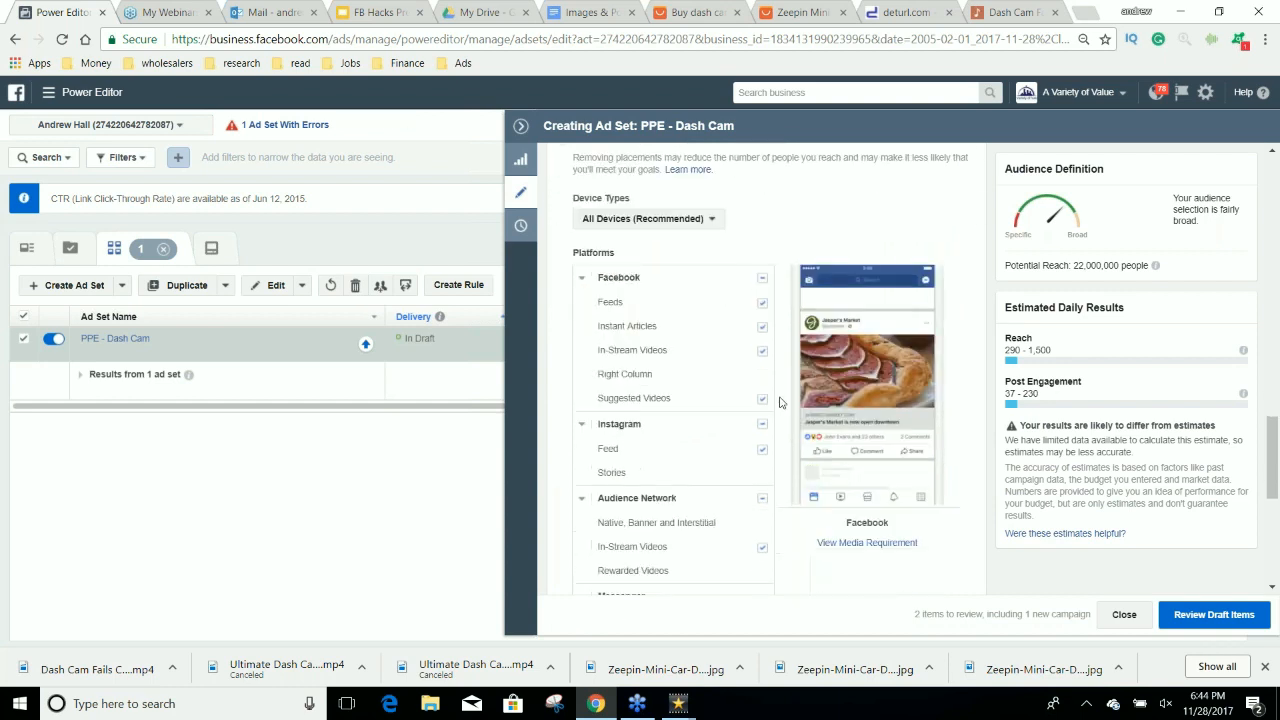
Exclude Instant Articles, In-Stream Videos and Suggested Videos from the Facebook placements.
scroll(777, 400, "up", 10)
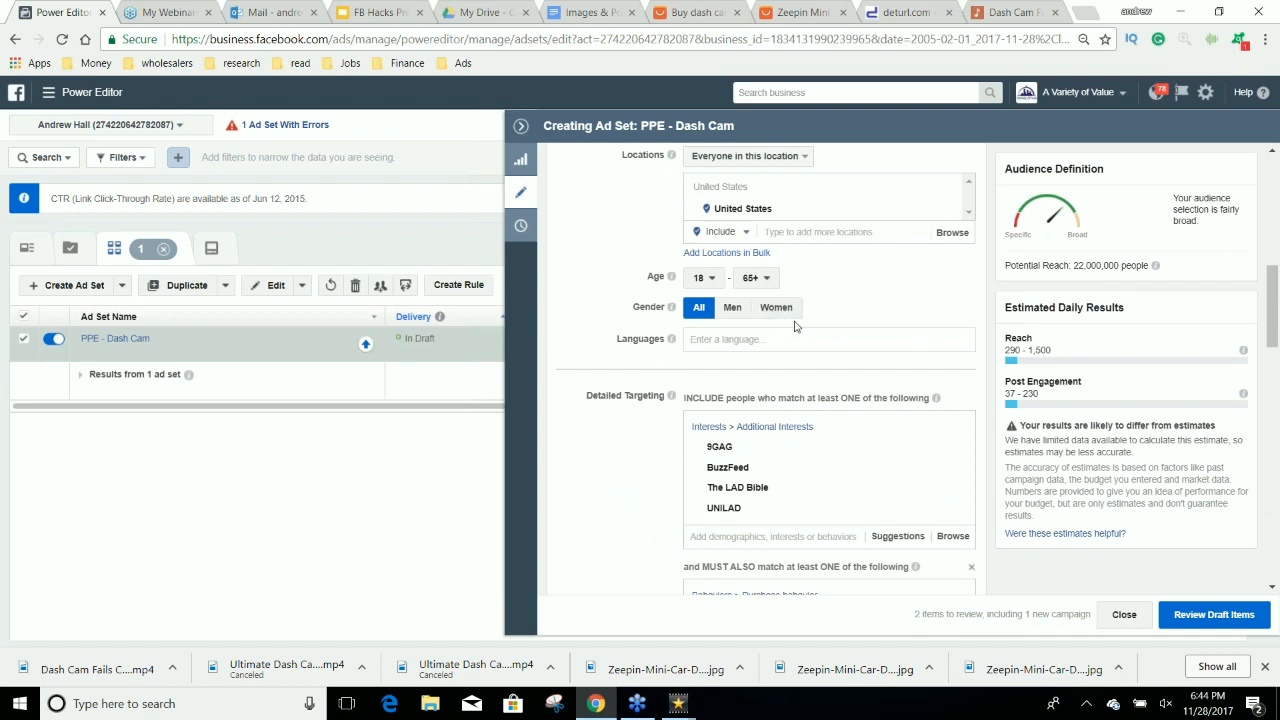
scroll(793, 325, "down", 10)
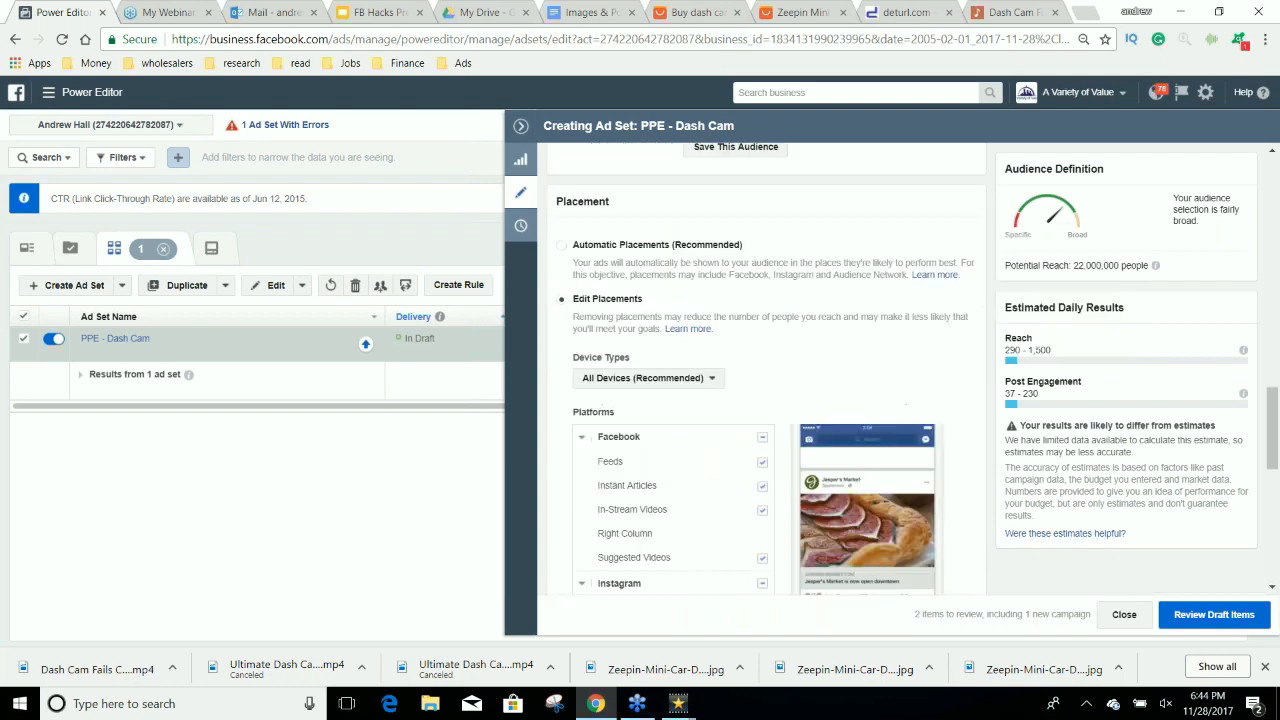
scroll(762, 430, "down", 1)
left_click(762, 410)
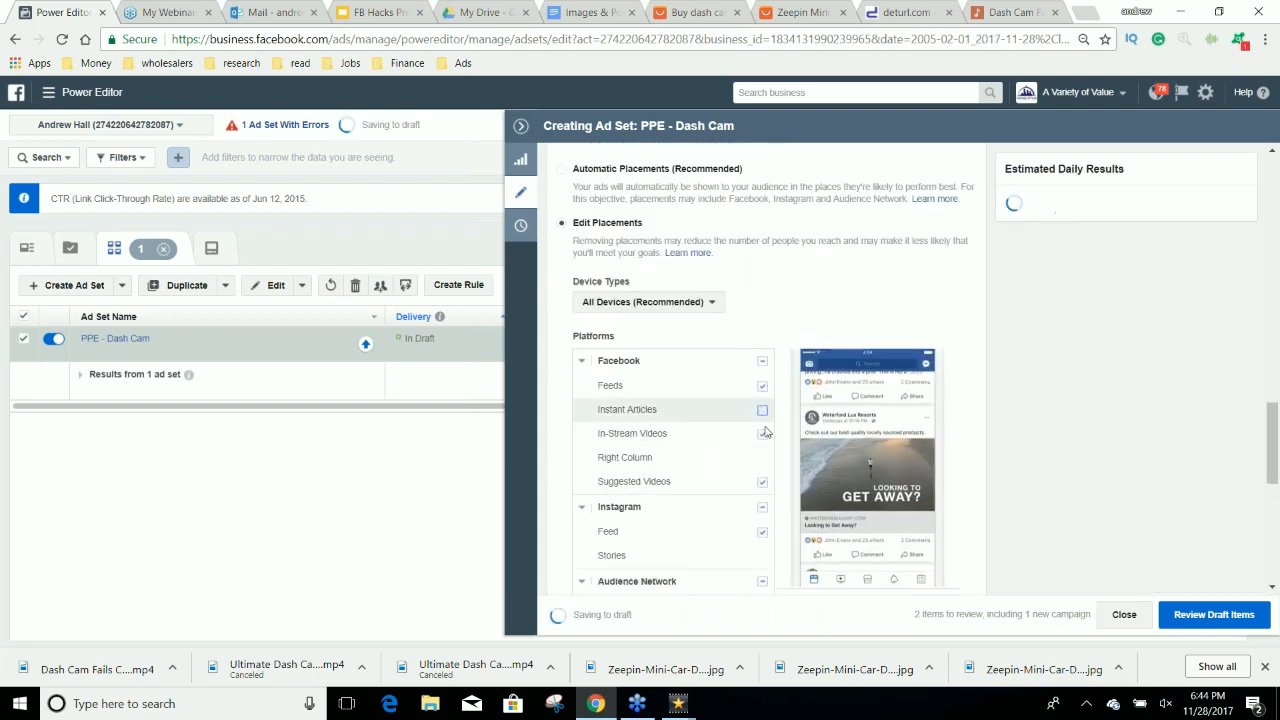
left_click(762, 433)
left_click(762, 482)
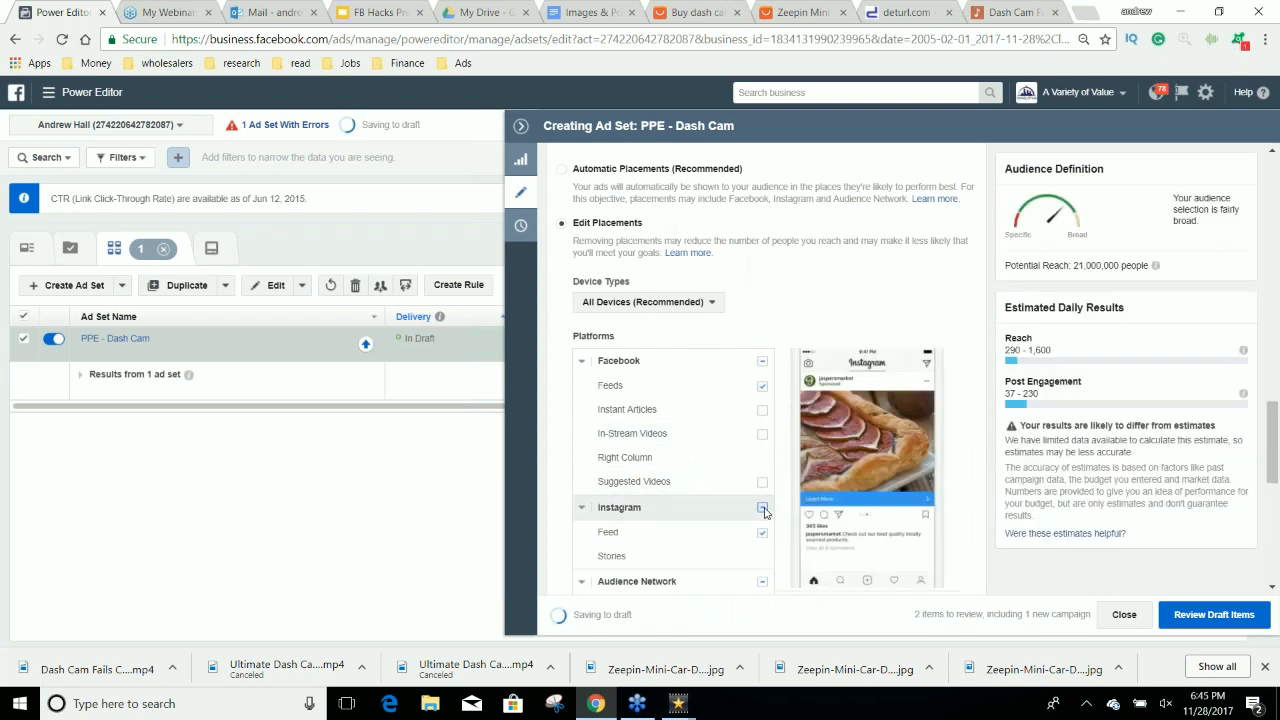
Exclude all Instagram and Audience Network placements from the ad set.
left_click(763, 508)
scroll(765, 508, "down", 1)
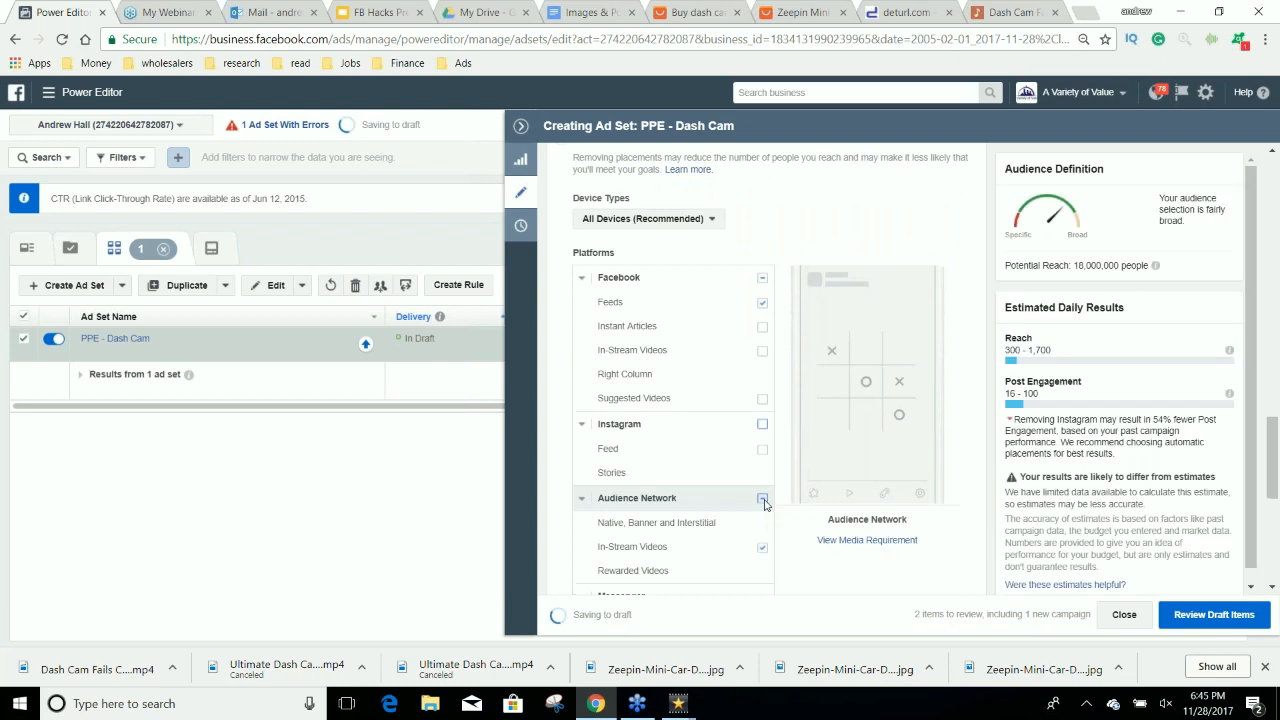
left_click(763, 500)
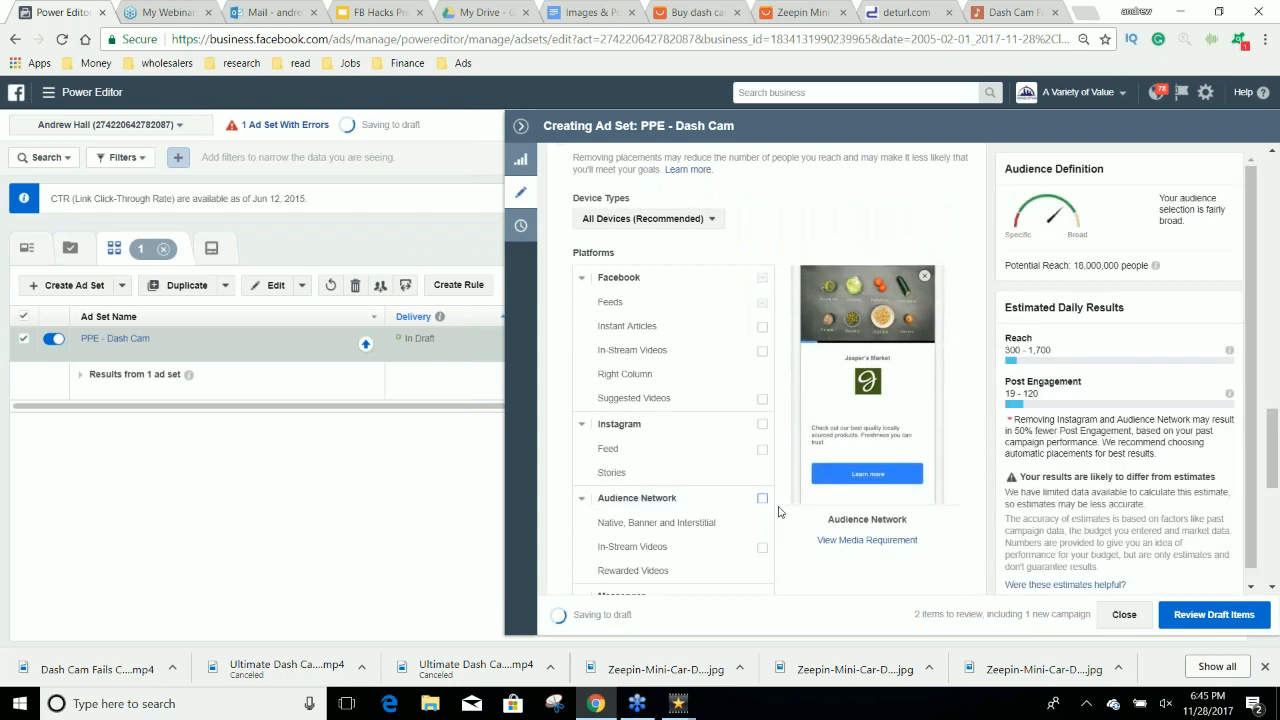
Narrow the detailed targeting further with a second must-also-match condition below Engaged Shoppers.
scroll(785, 518, "up", 1)
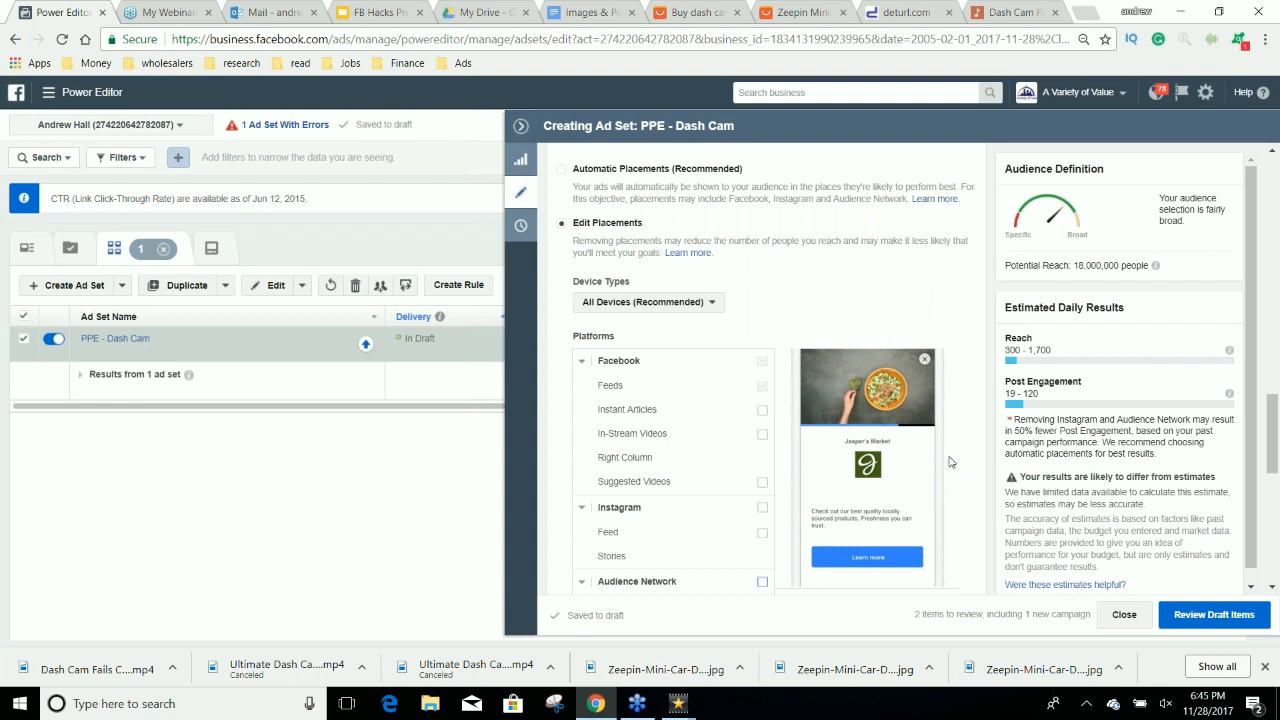
scroll(942, 462, "down", 1)
scroll(942, 462, "down", 2)
scroll(660, 420, "up", 2)
scroll(645, 302, "up", 1)
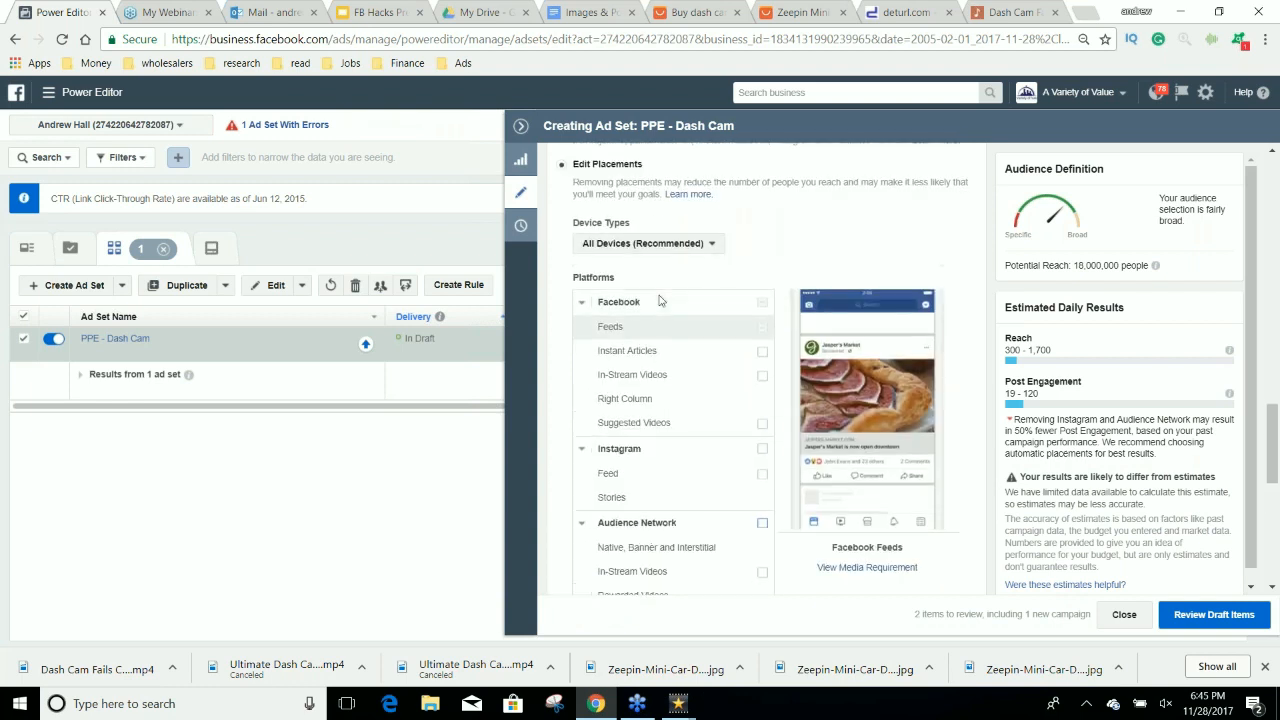
scroll(911, 311, "up", 3)
scroll(900, 400, "up", 3)
left_click(800, 432)
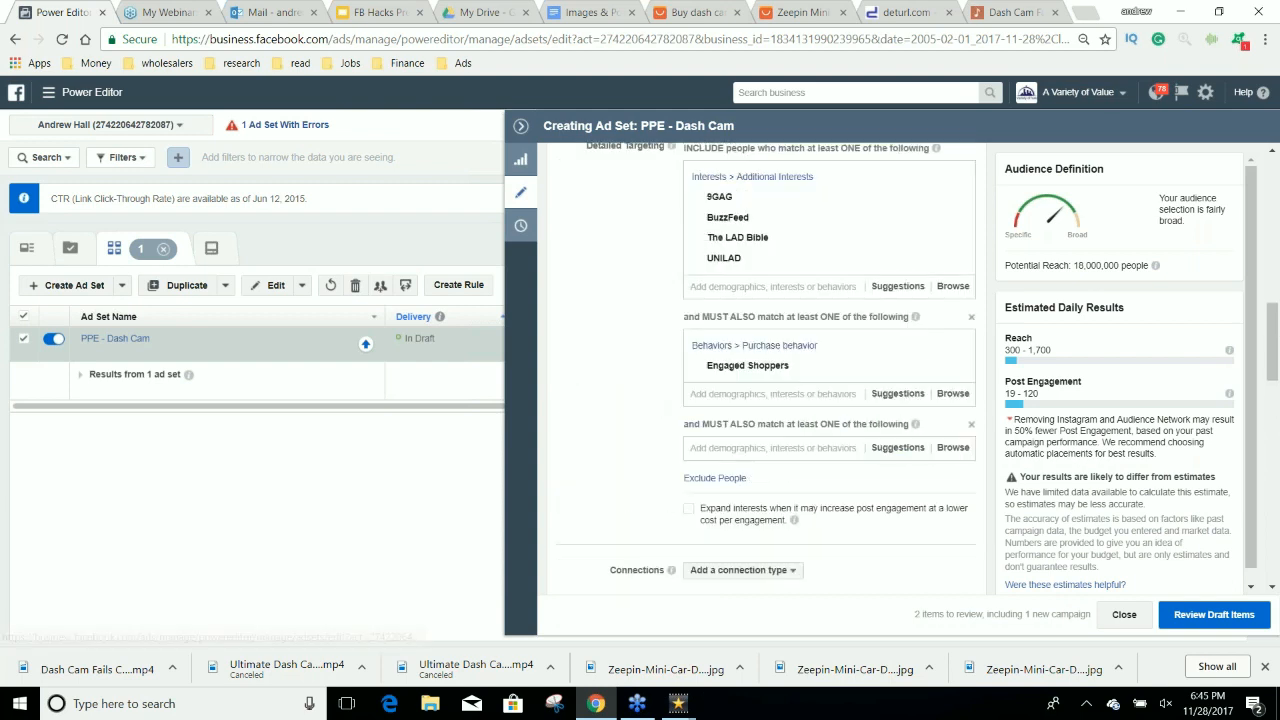
Search the new must-also-match condition for "driver" and look through the suggested targeting options.
type("driver")
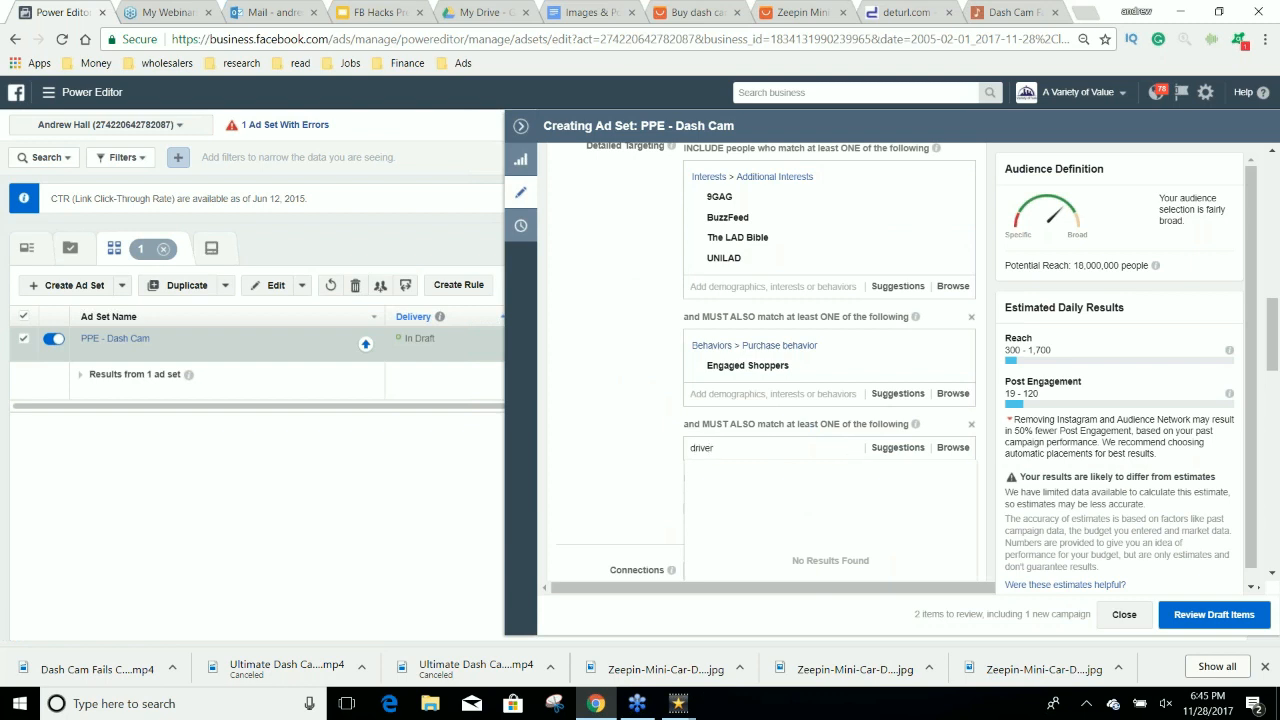
scroll(640, 456, "down", 1)
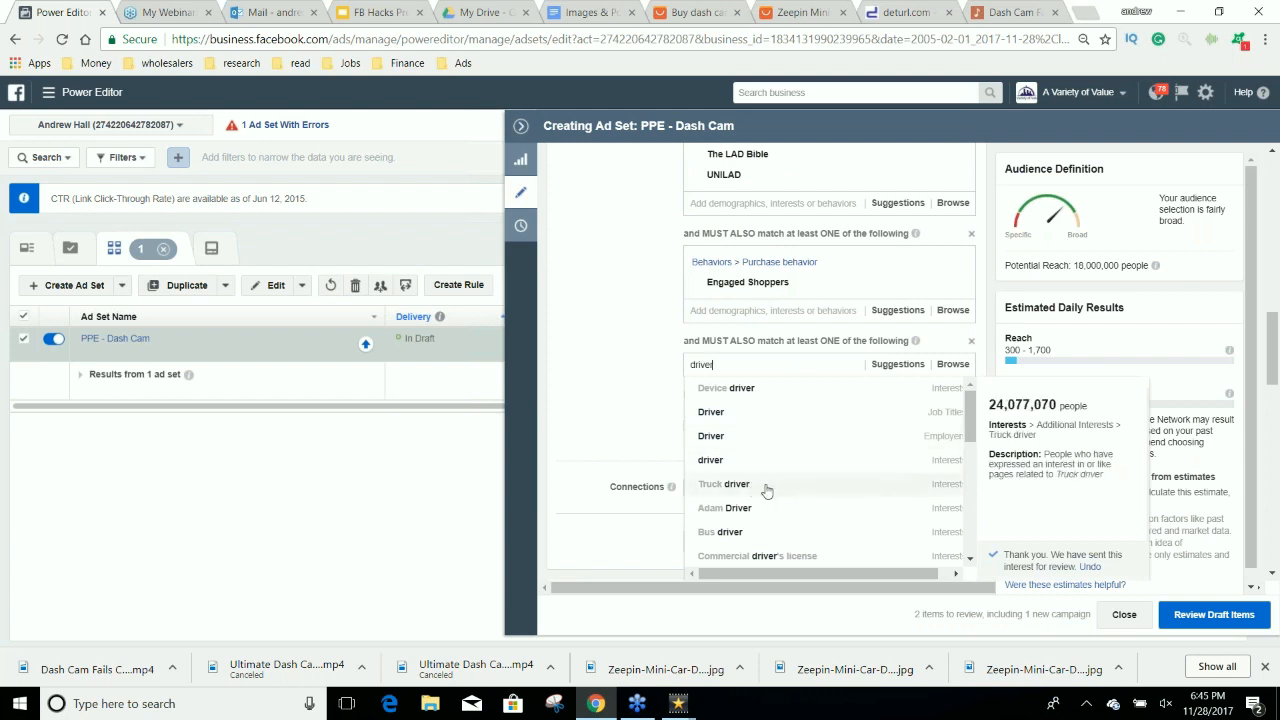
scroll(785, 487, "down", 1)
scroll(785, 487, "down", 1)
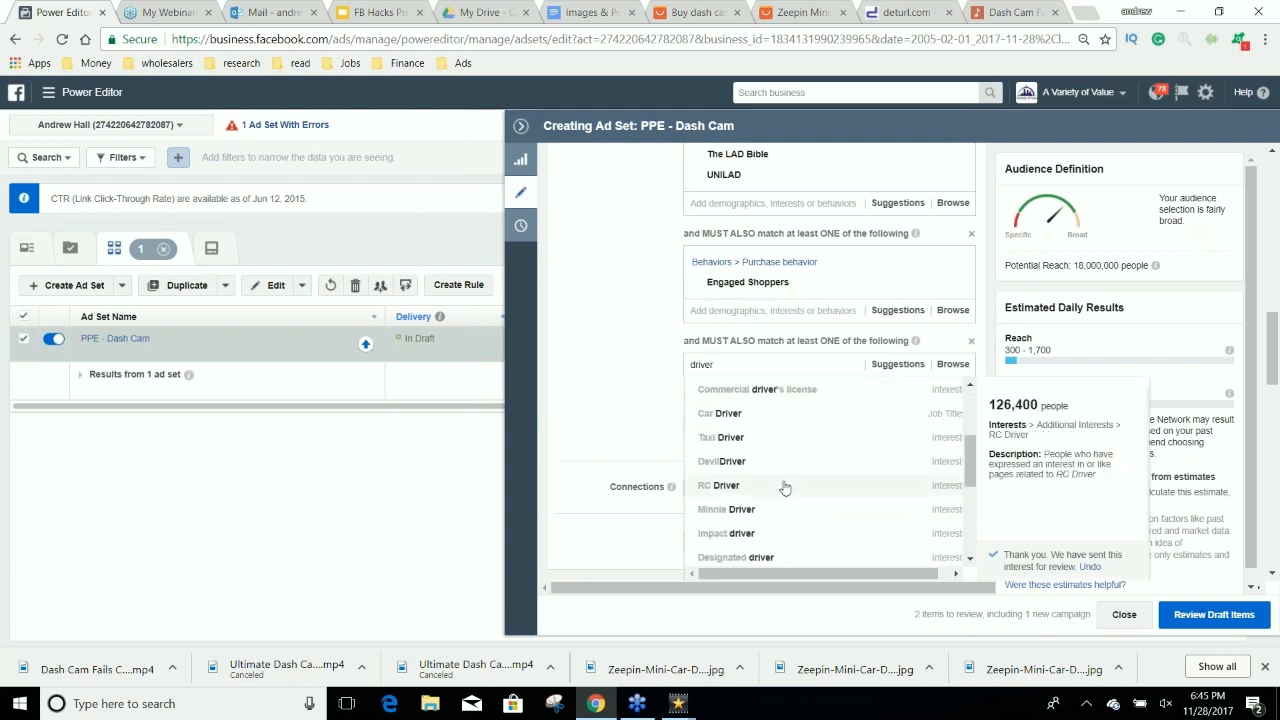
scroll(785, 487, "up", 4)
scroll(770, 264, "down", 1)
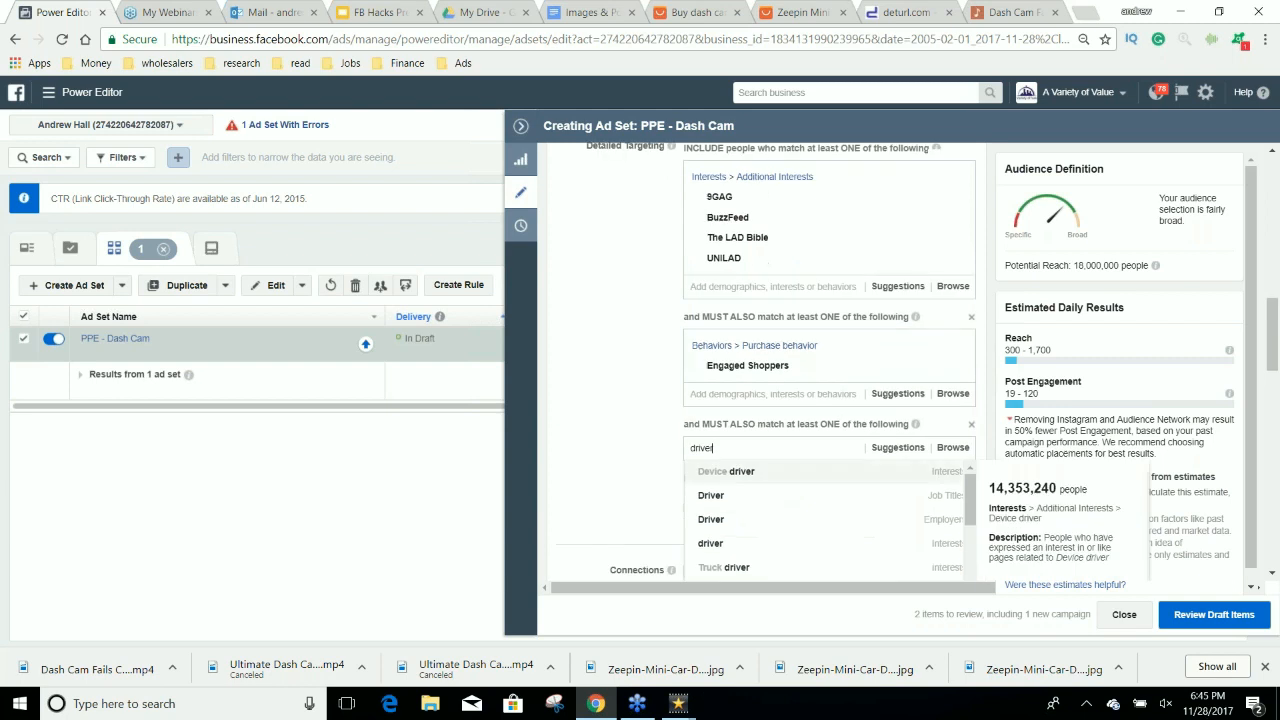
Search for "car owner" instead and add the Midsize car owner behavior to the second must-also-match condition.
double_click(715, 446)
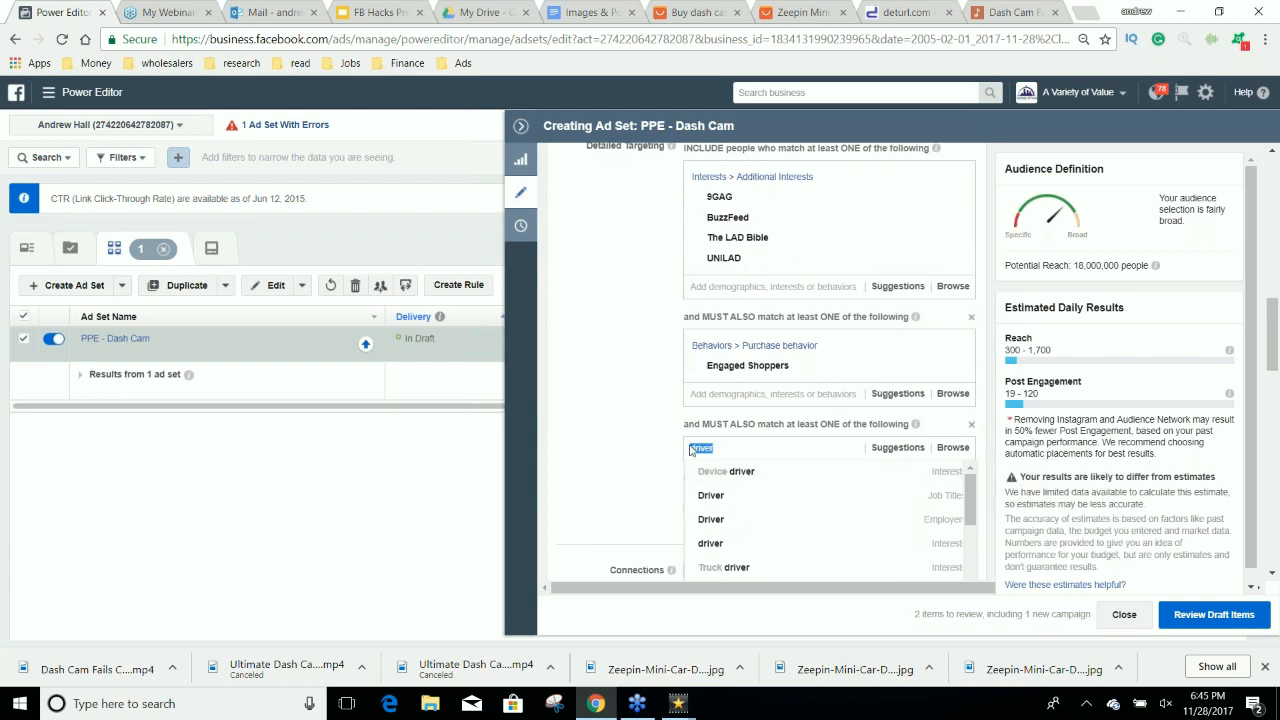
type("car own")
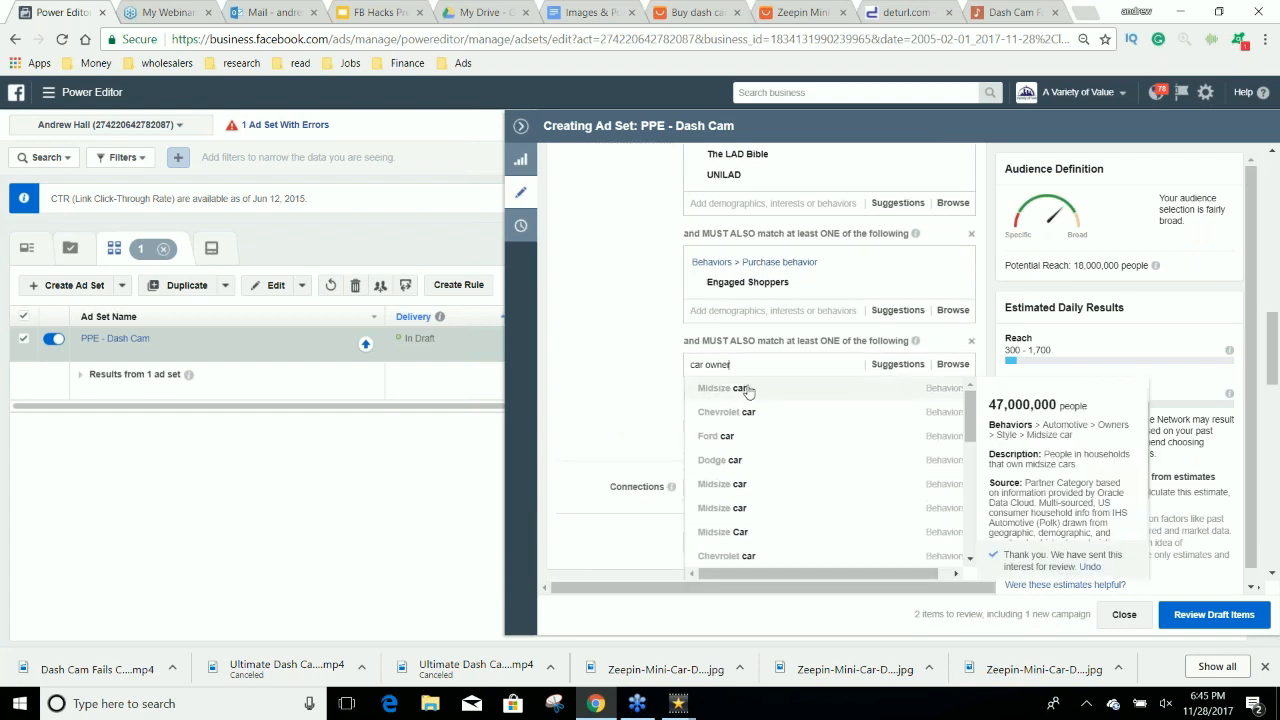
left_click(751, 388)
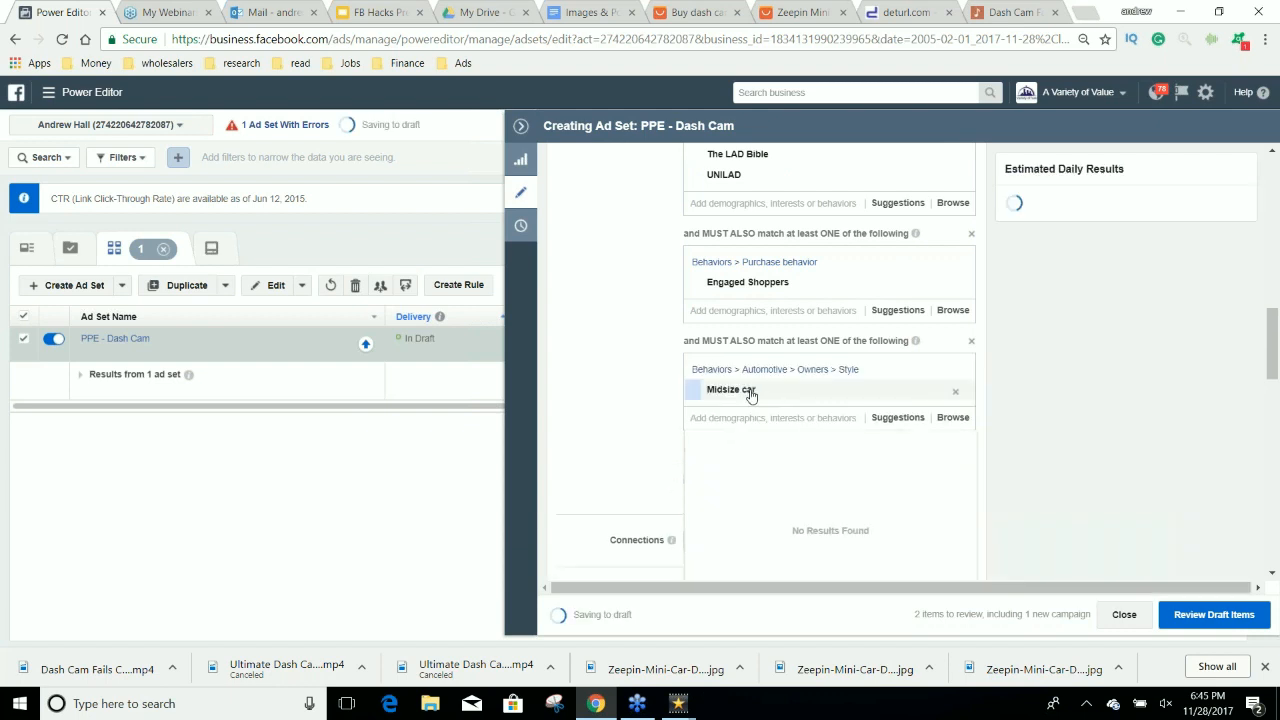
Add the suggested owner behaviors Small/midsize SUV, Full-size sedan and Full-size SUV to the same condition as Midsize car.
left_click(897, 417)
mouse_move(772, 441)
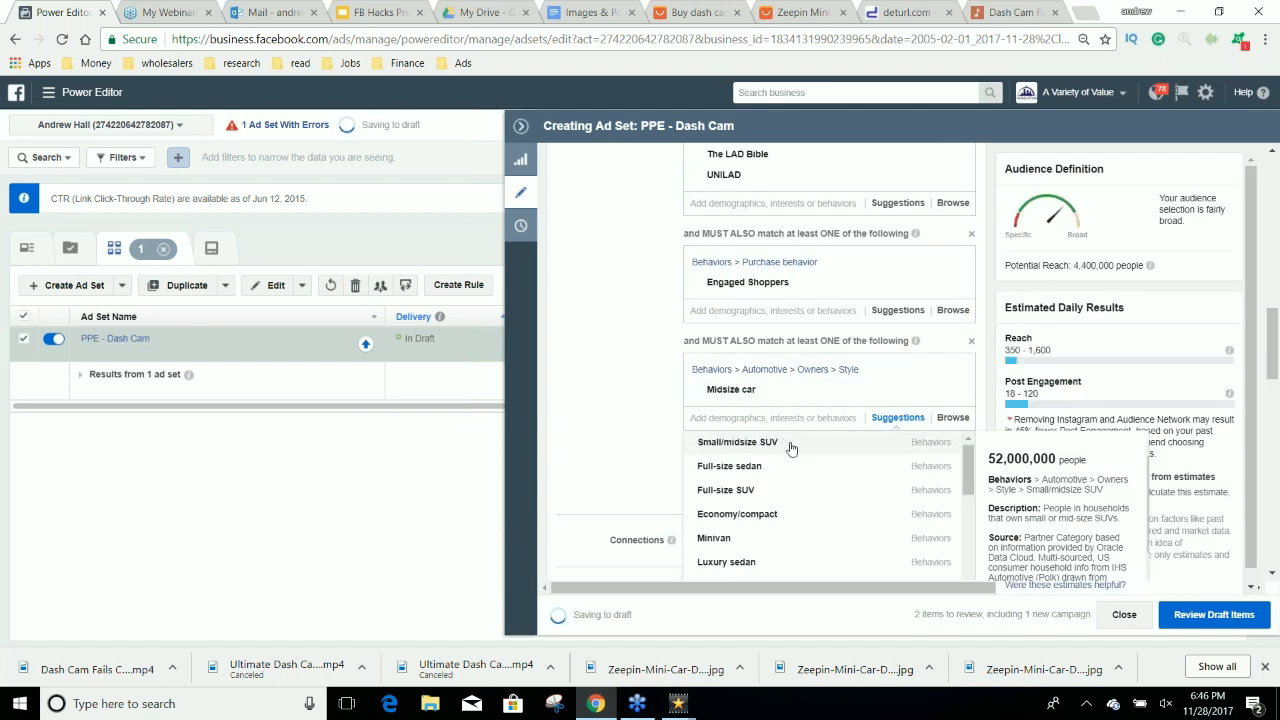
left_click(790, 448)
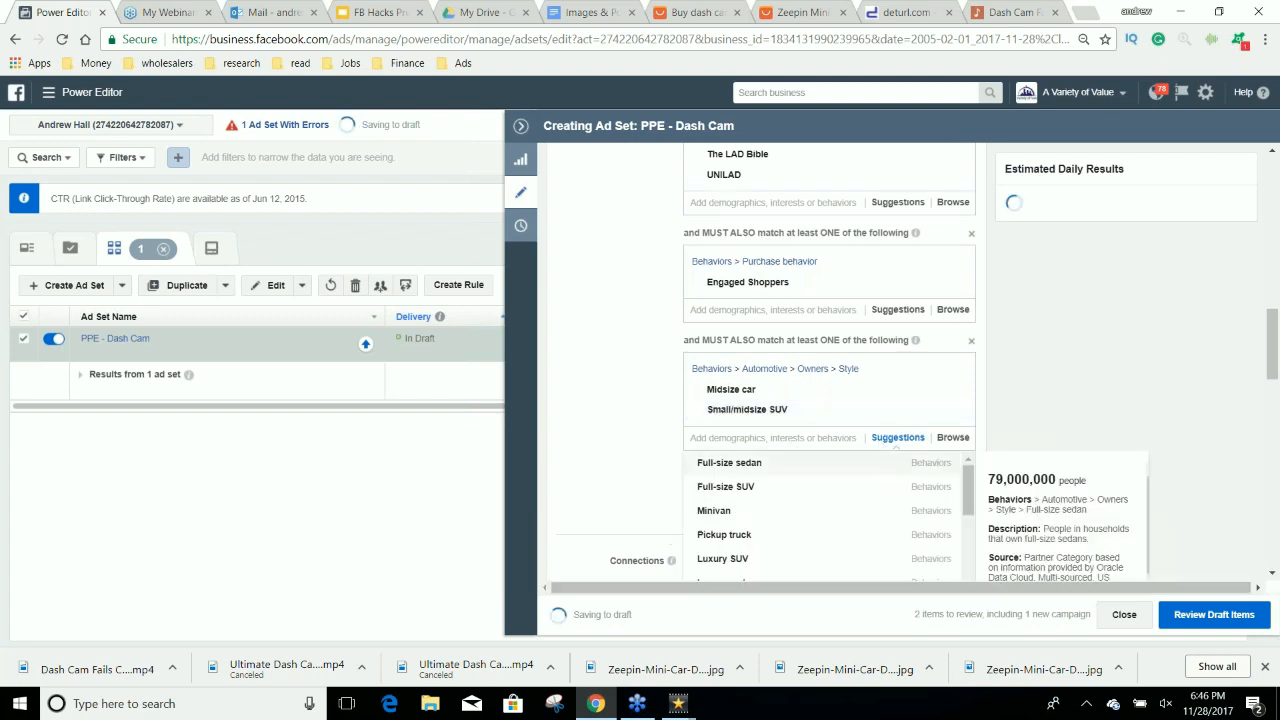
left_click(716, 466)
left_click(895, 457)
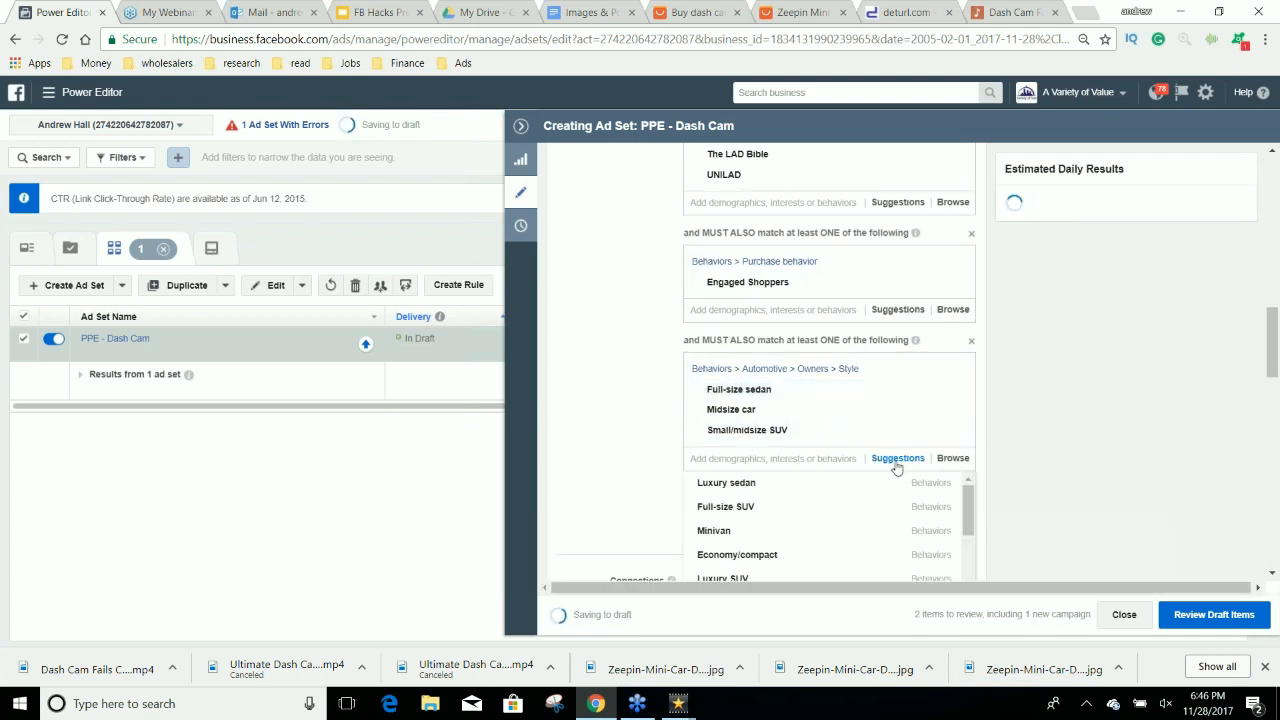
left_click(726, 506)
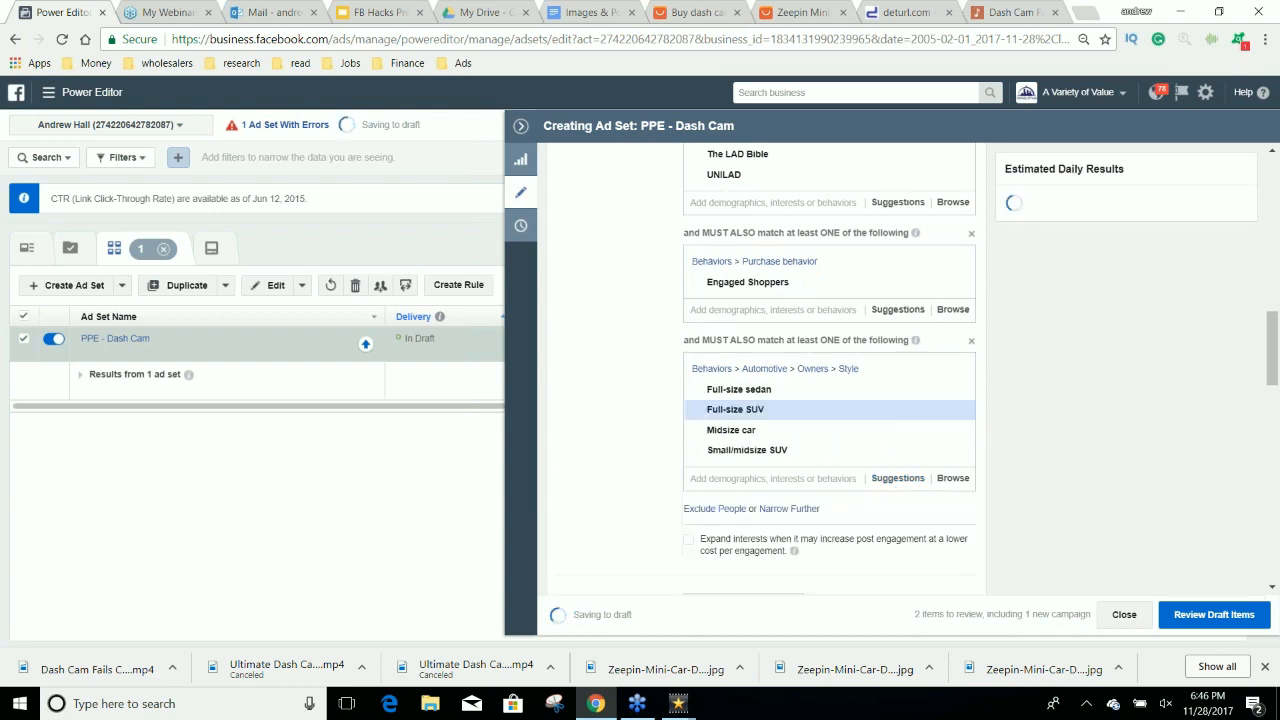
Add the suggested Sports car/convertible owner behavior to the vehicle owners condition.
left_click(895, 478)
scroll(669, 466, "down", 1)
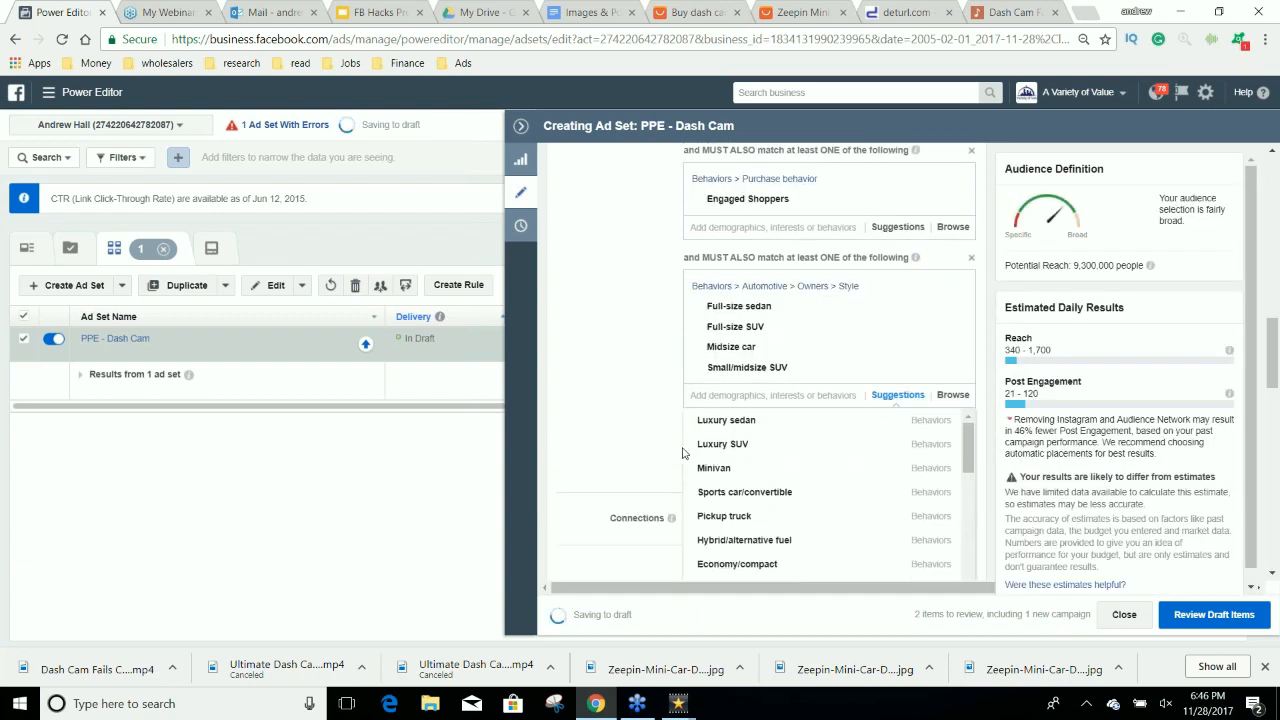
left_click(769, 442)
left_click(897, 395)
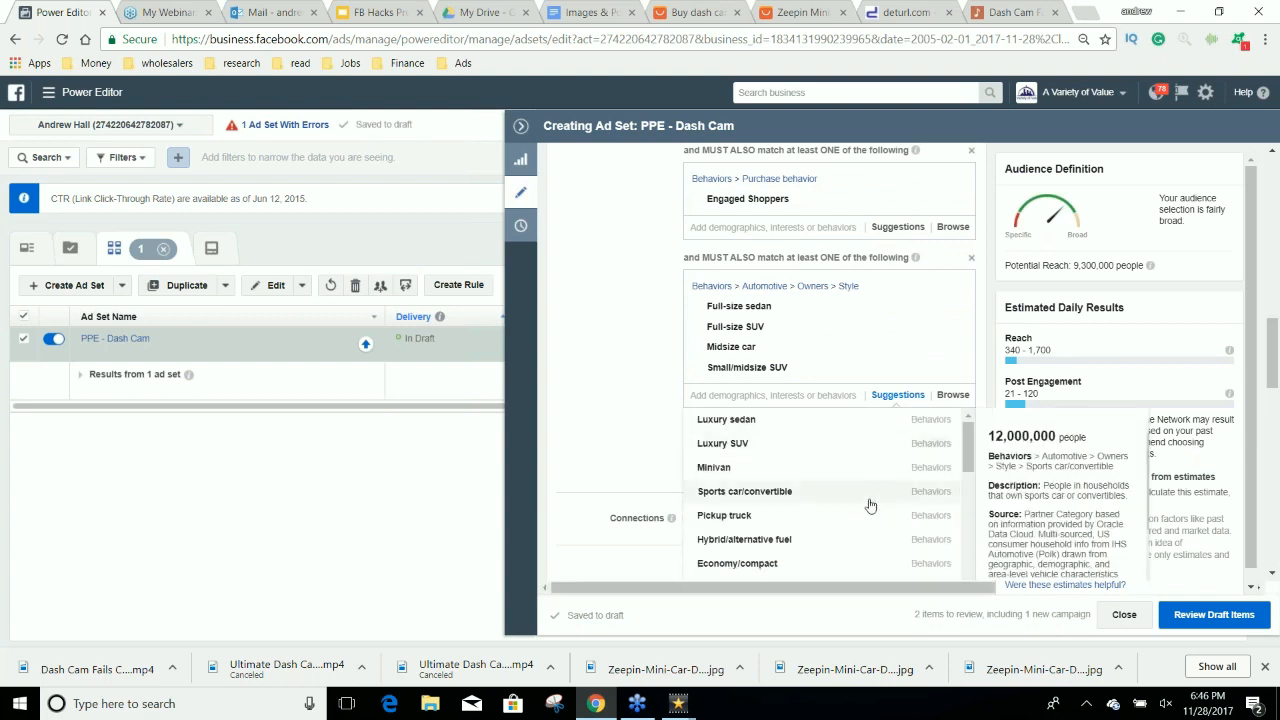
scroll(869, 515, "down", 1)
scroll(861, 502, "up", 1)
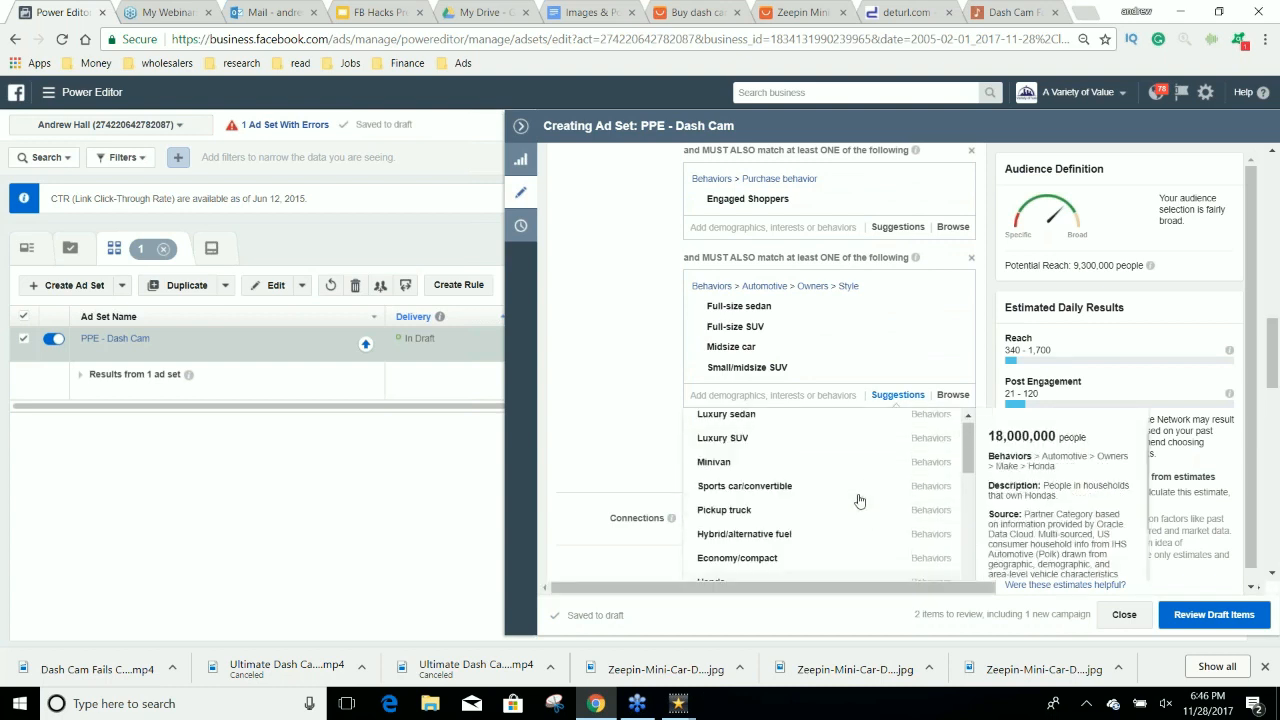
left_click(780, 488)
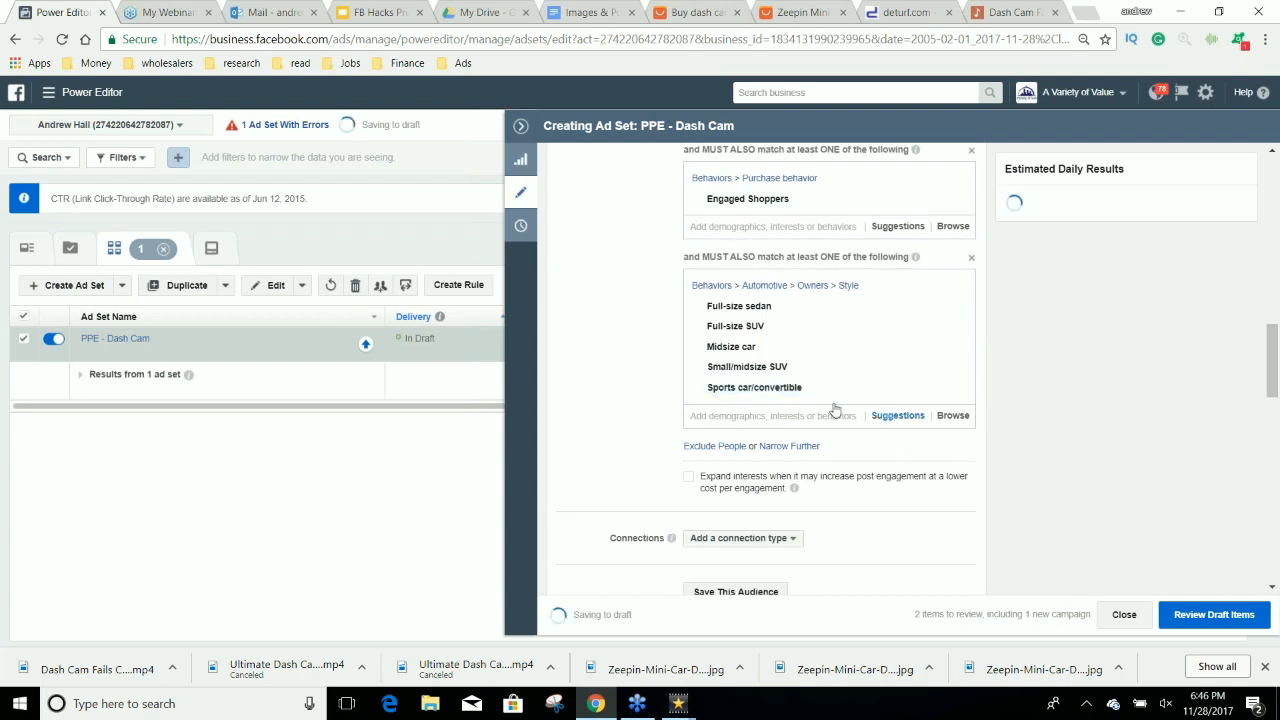
Look through the remaining suggested vehicle owner behaviors for the condition.
mouse_move(755, 394)
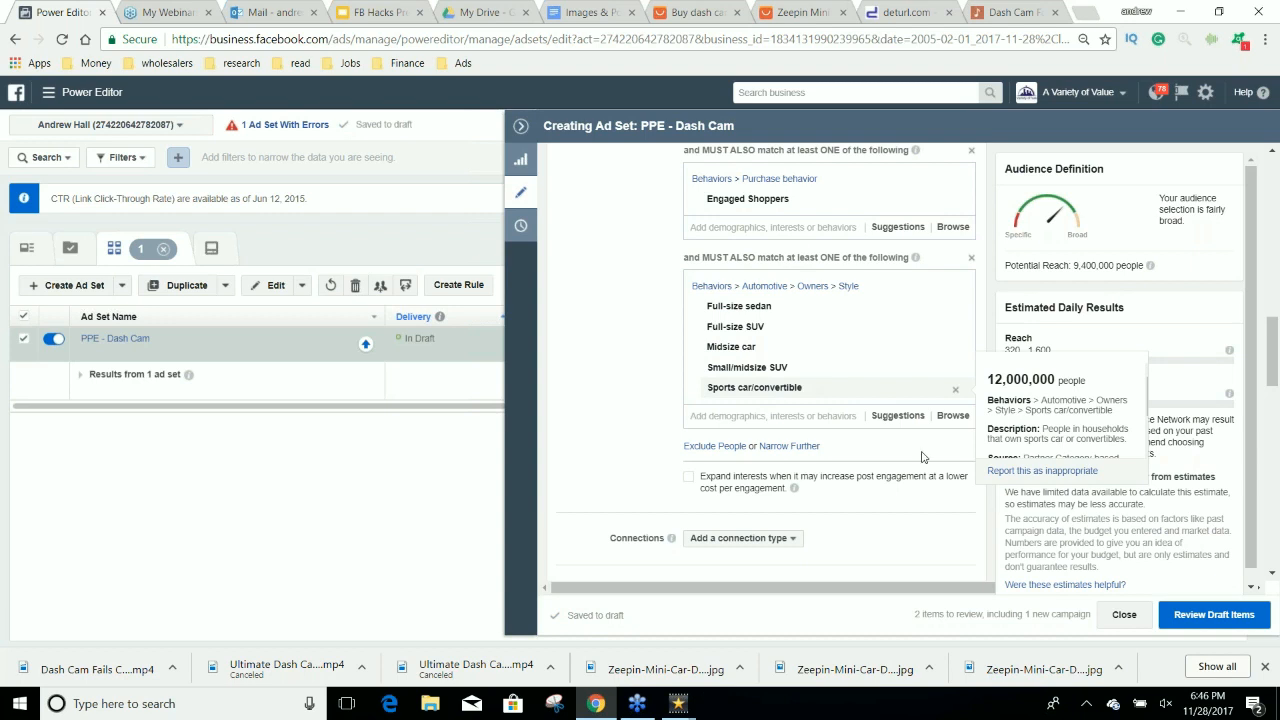
left_click(895, 416)
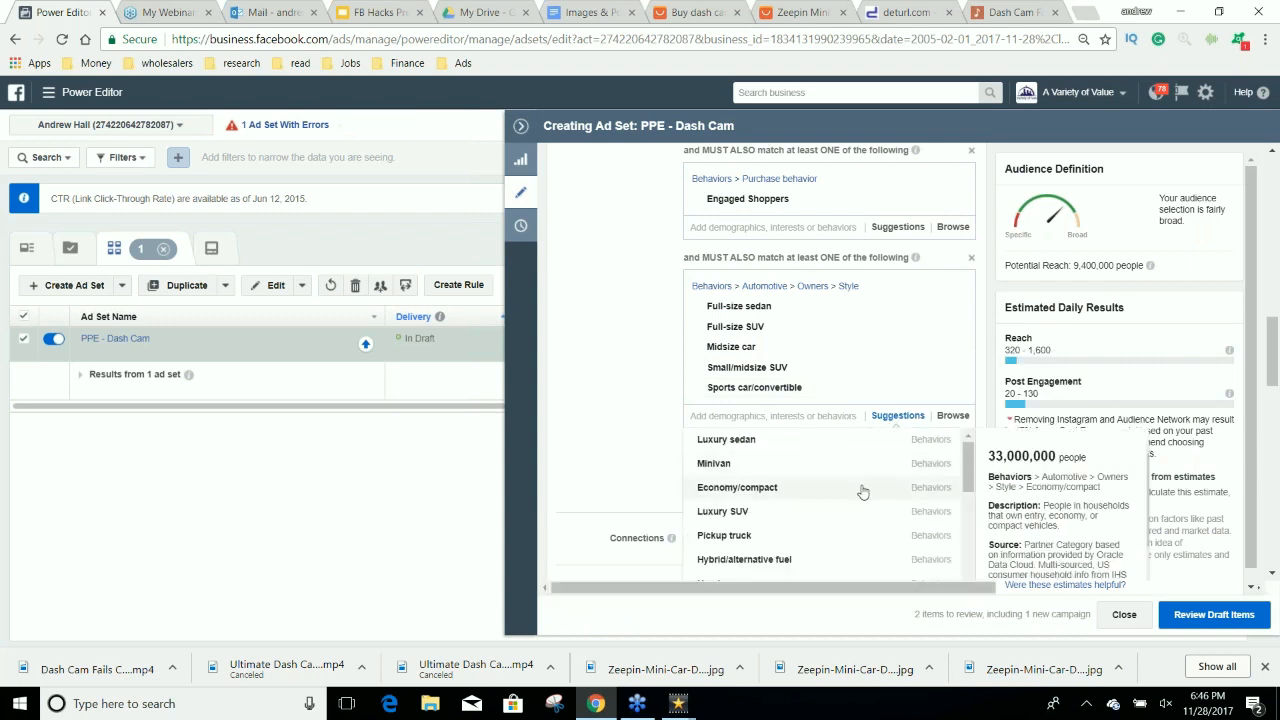
scroll(863, 492, "down", 1)
scroll(862, 493, "down", 1)
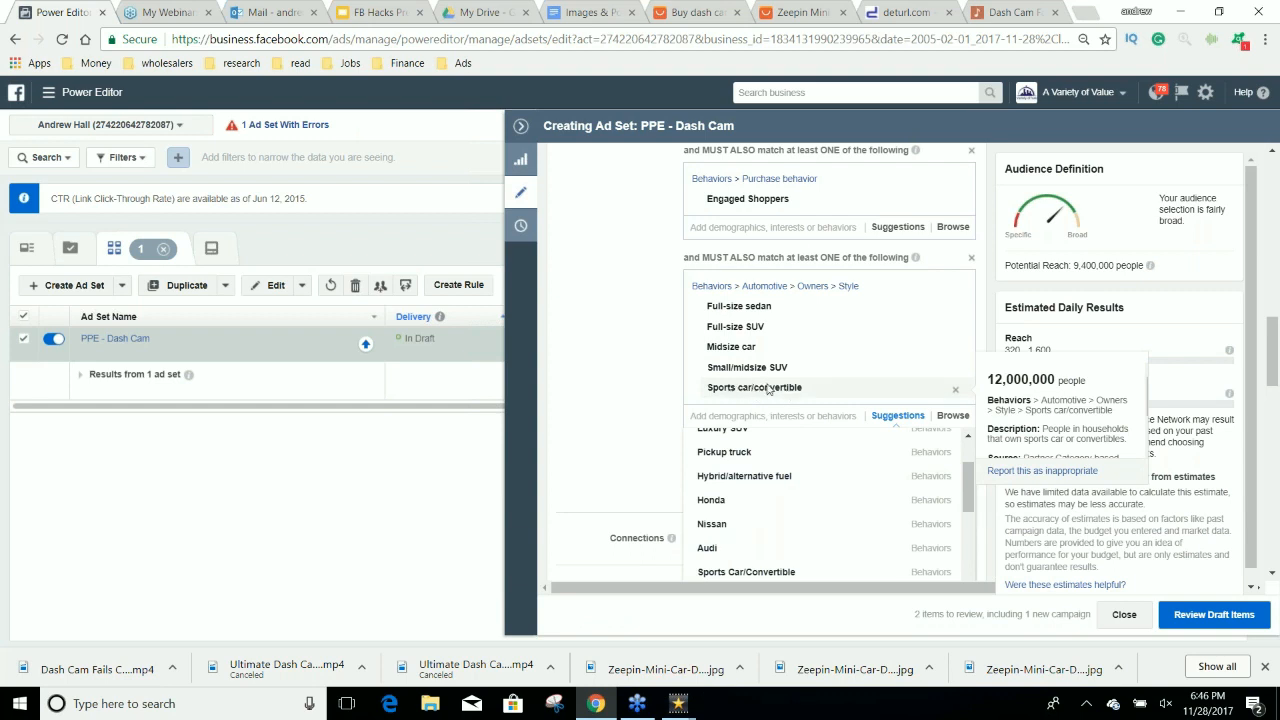
Close the deturl.com and Dash Cam video browser tabs, and add an empty third must-also-match condition below the vehicle owner behaviors.
left_click(953, 17)
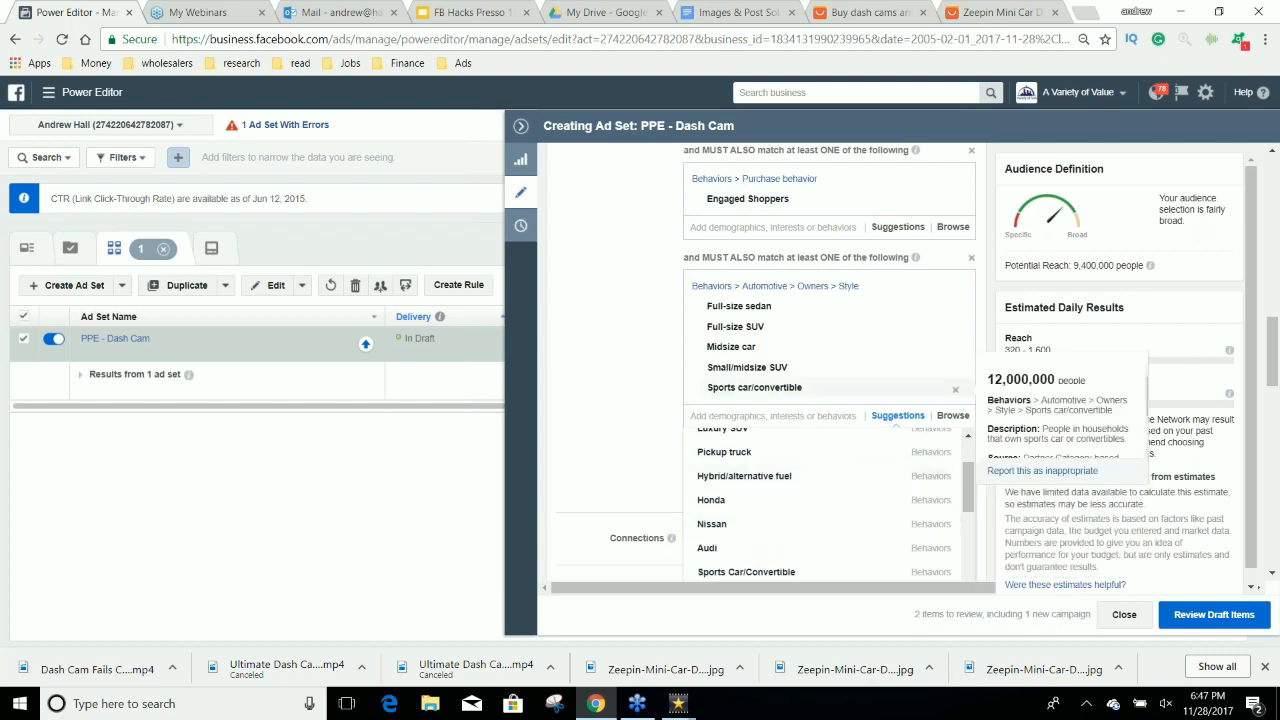
left_click(631, 318)
left_click(795, 450)
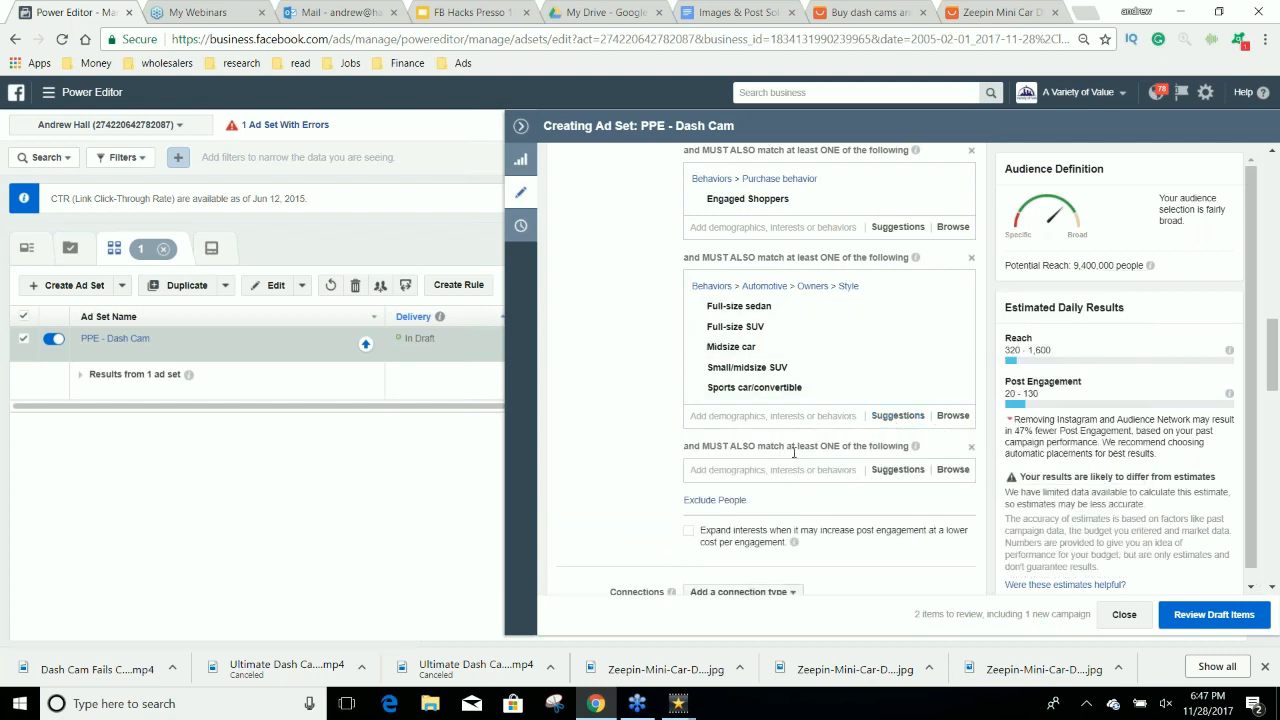
Remove the BuzzFeed interest from the included detailed targeting.
scroll(780, 480, "up", 5)
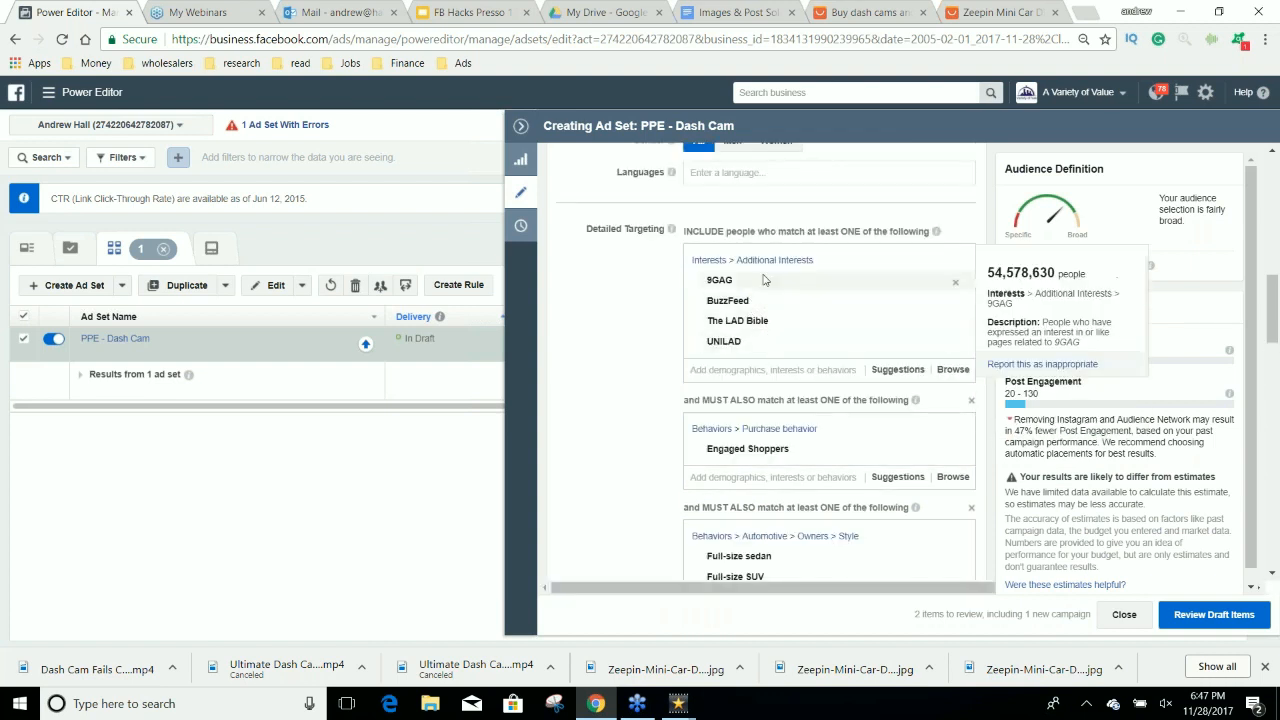
mouse_move(825, 342)
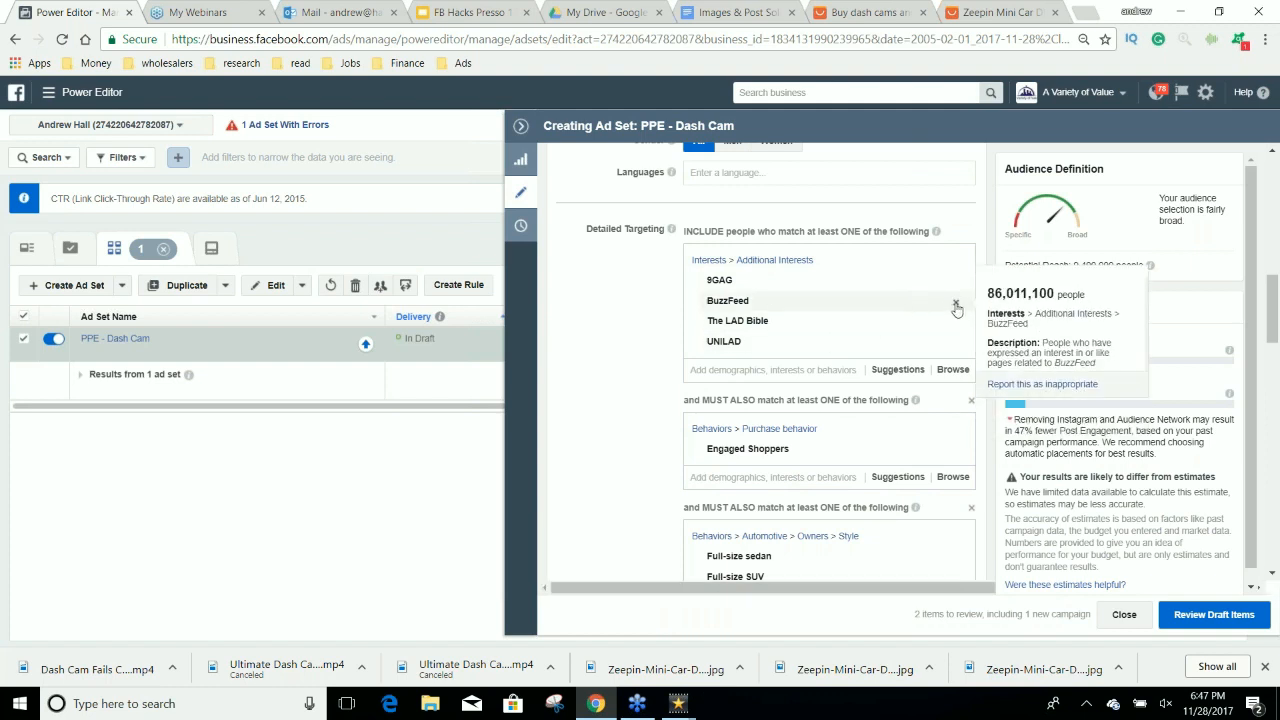
left_click(955, 301)
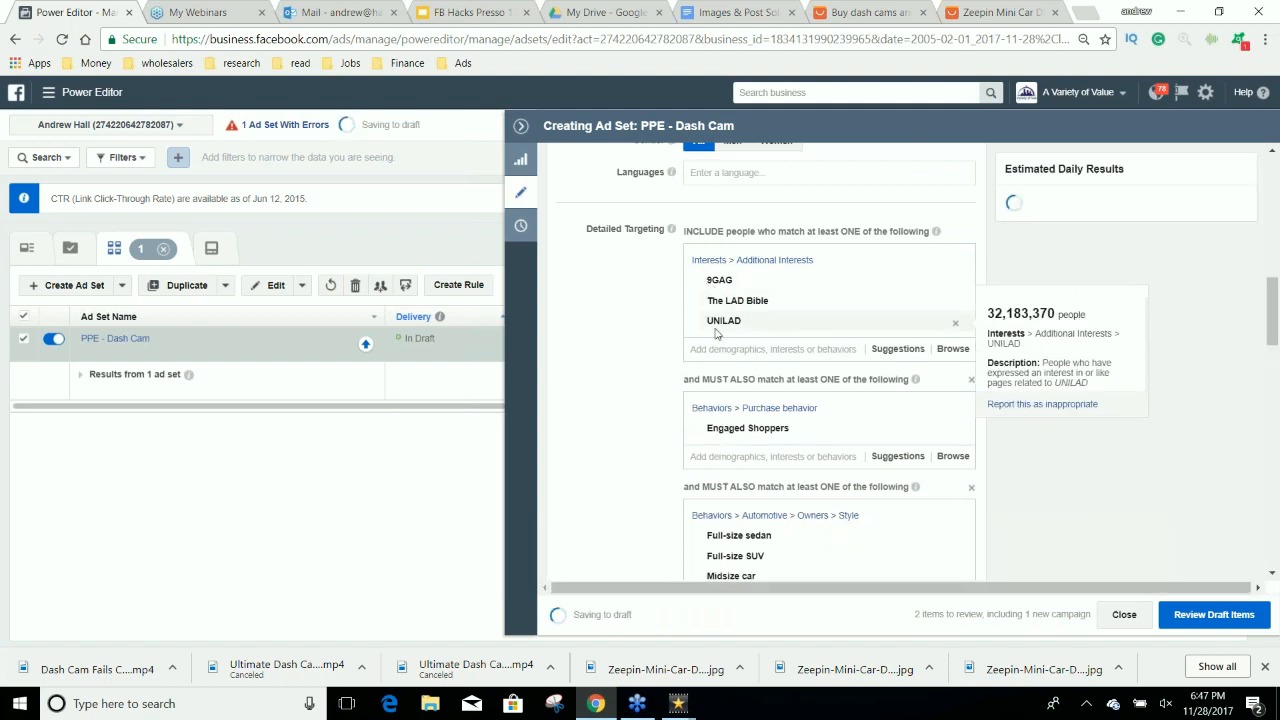
Review the ad set's included interests, the Engaged Shoppers and vehicle owner conditions, the placements and the estimated audience reach.
mouse_move(721, 290)
mouse_move(725, 320)
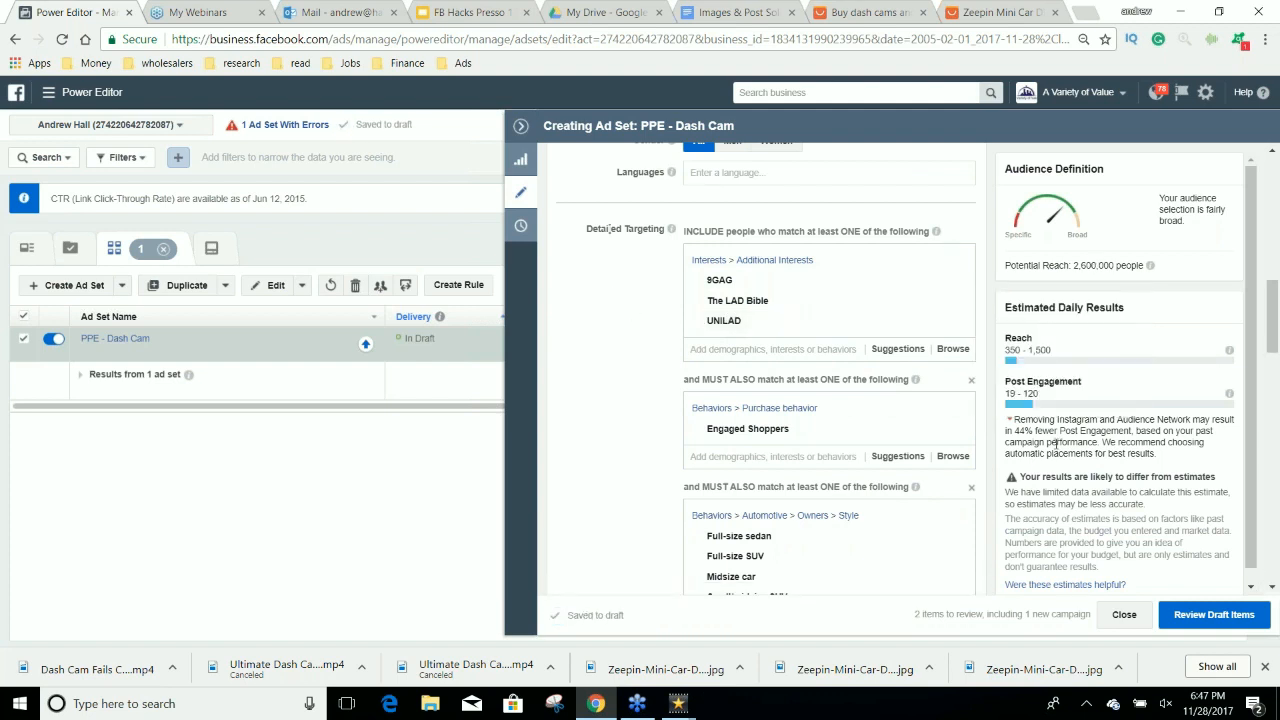
scroll(918, 328, "down", 1)
scroll(997, 443, "down", 10)
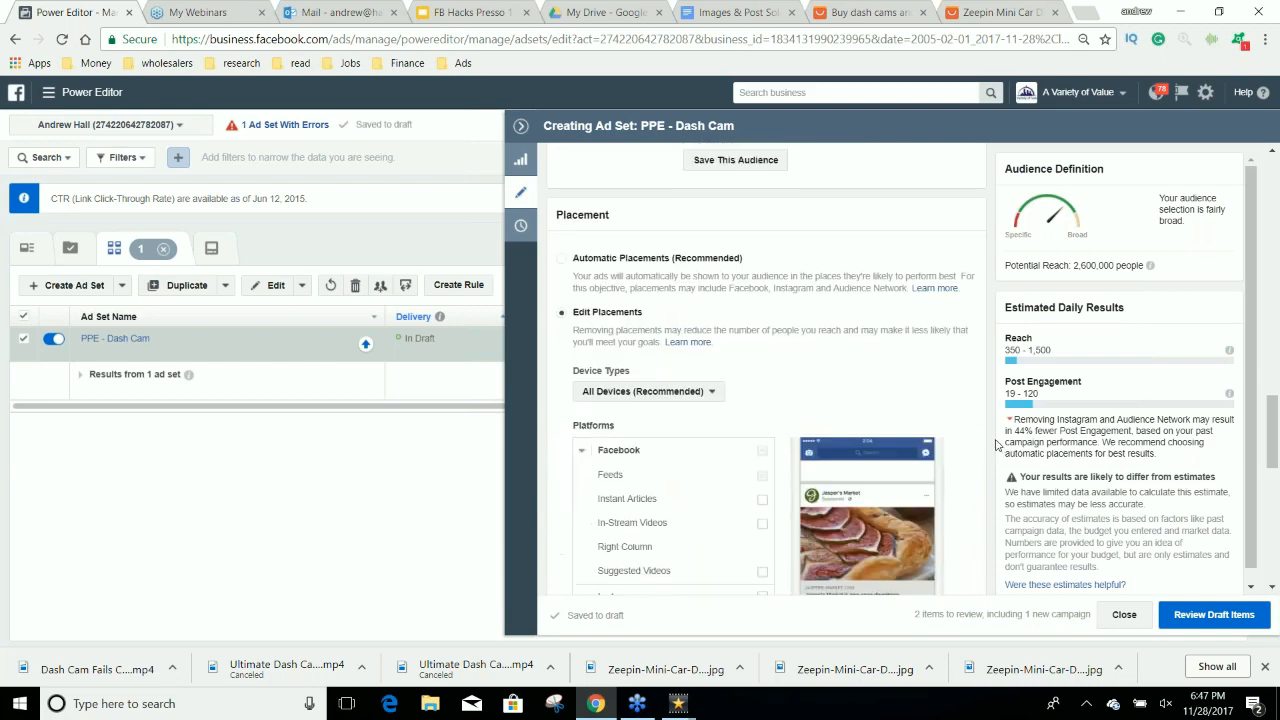
scroll(997, 443, "down", 2)
scroll(980, 430, "up", 10)
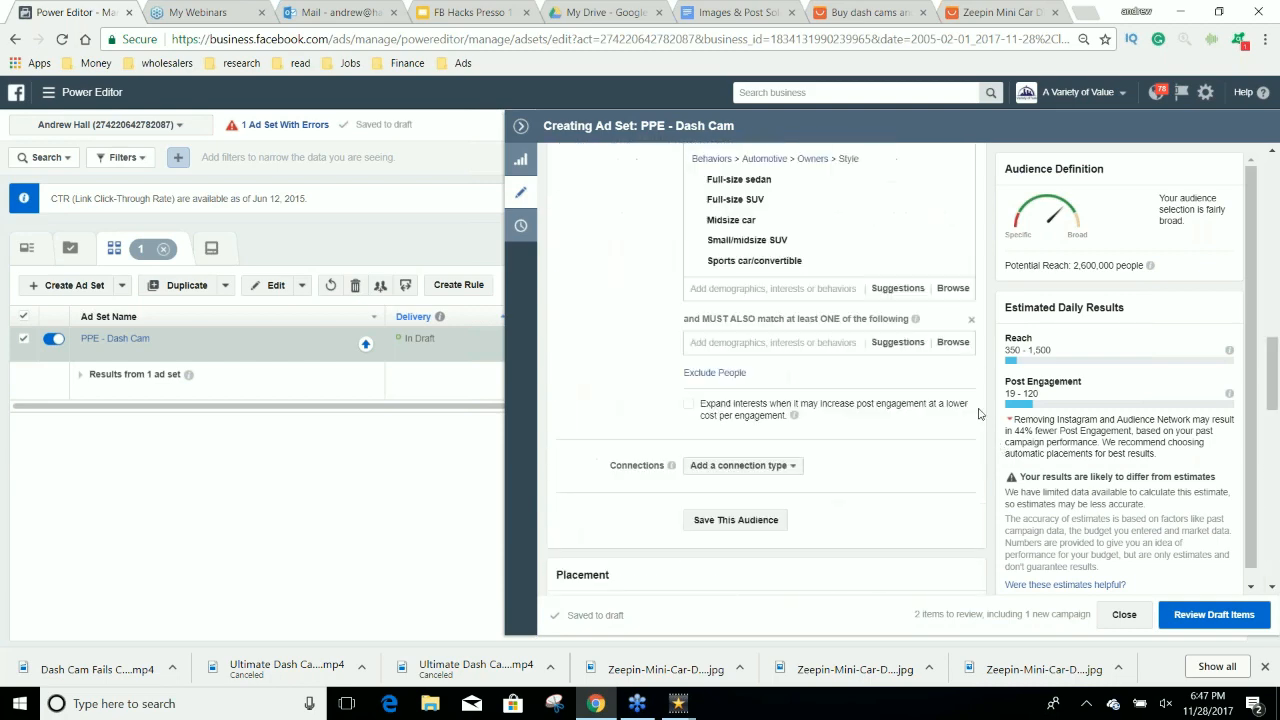
scroll(965, 420, "up", 3)
scroll(965, 420, "down", 3)
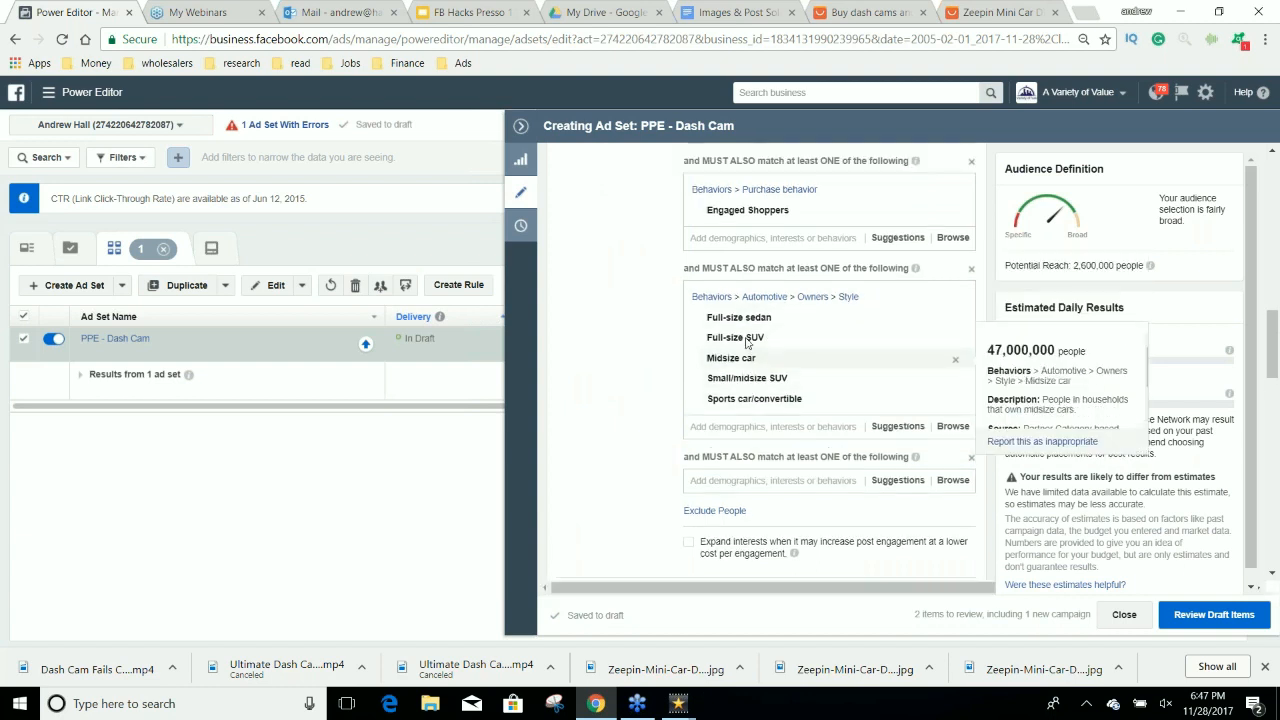
scroll(830, 345, "up", 2)
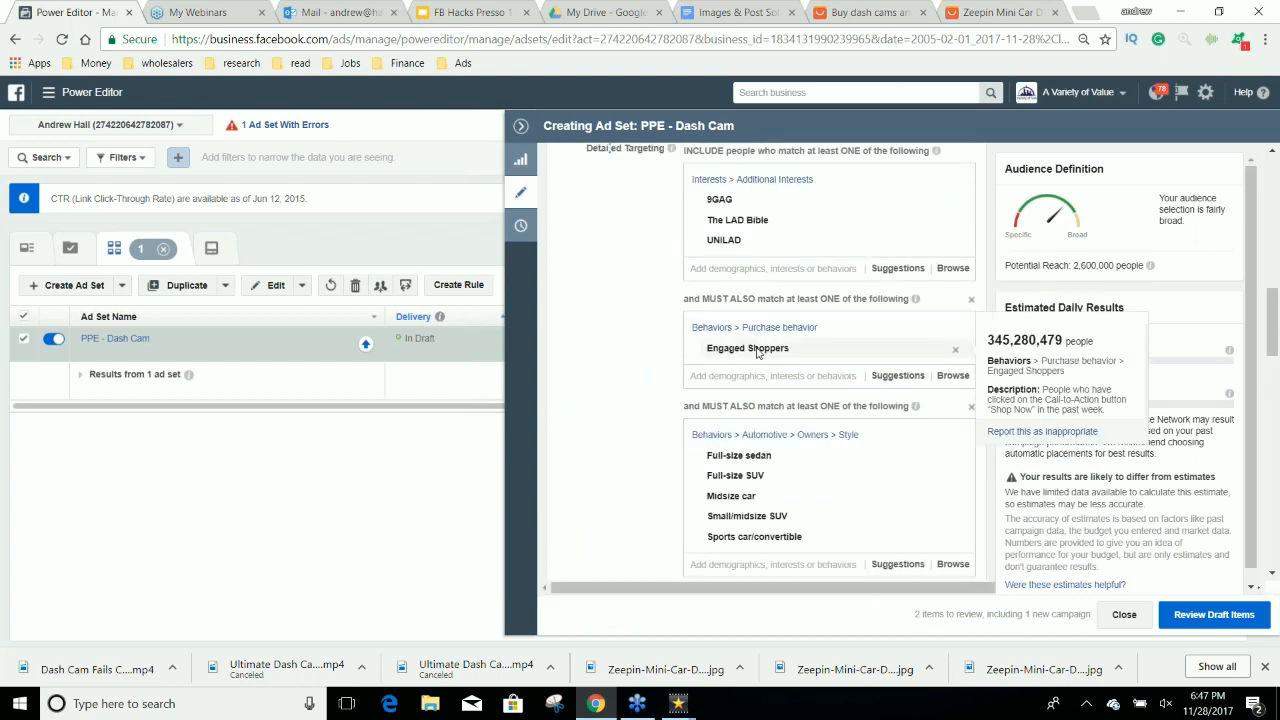
scroll(758, 352, "up", 1)
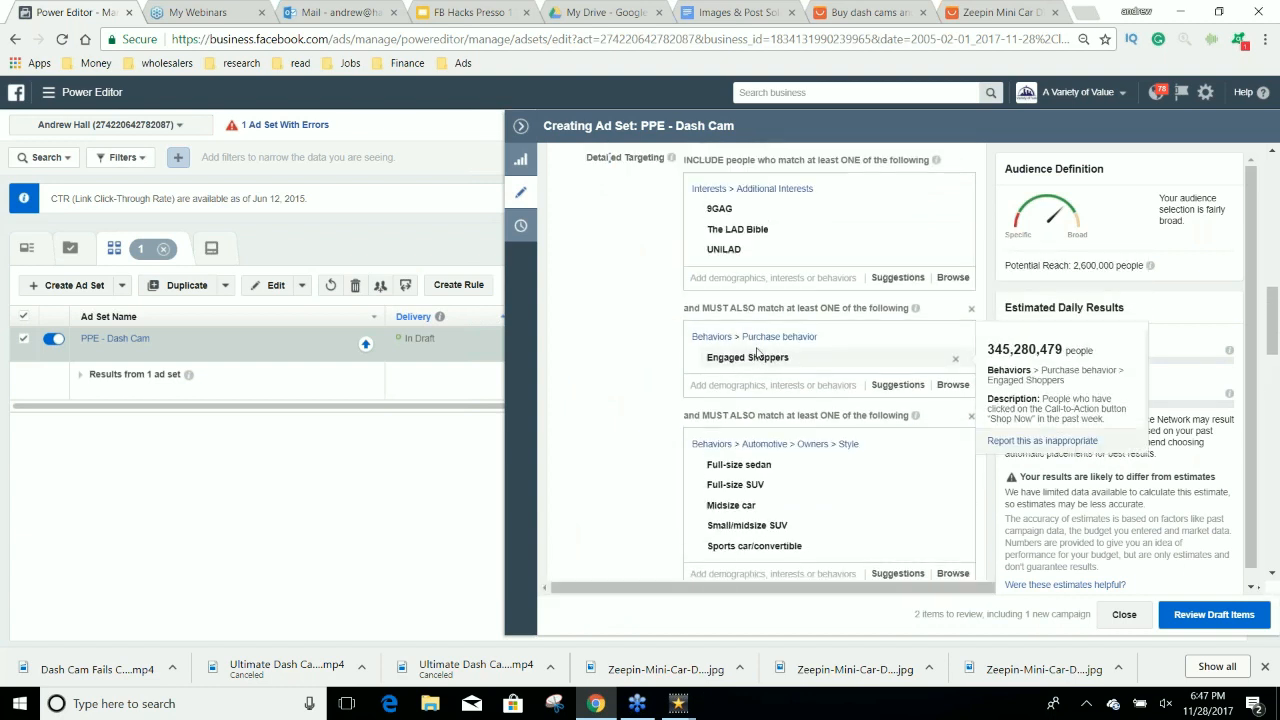
scroll(758, 352, "up", 2)
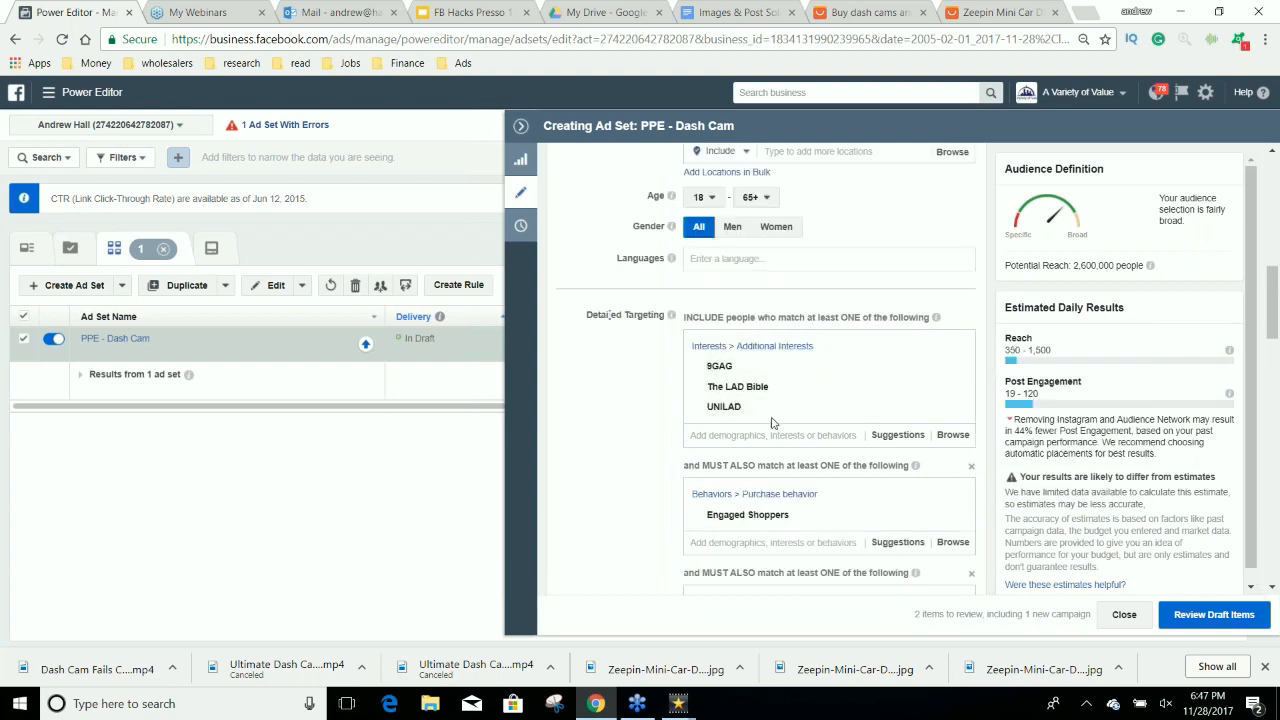
scroll(773, 421, "down", 1)
scroll(773, 421, "down", 1)
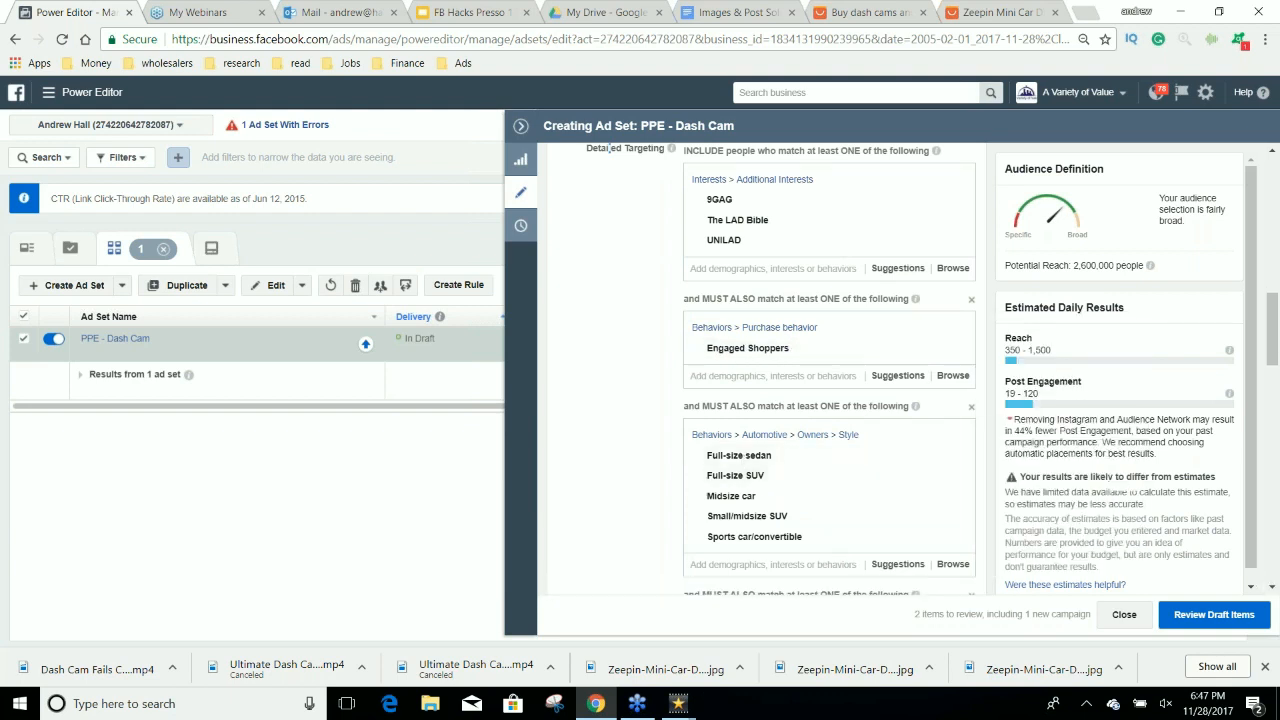
Rename the ad set as "PPE - Dash Cam - viral x shop x car".
scroll(680, 400, "up", 10)
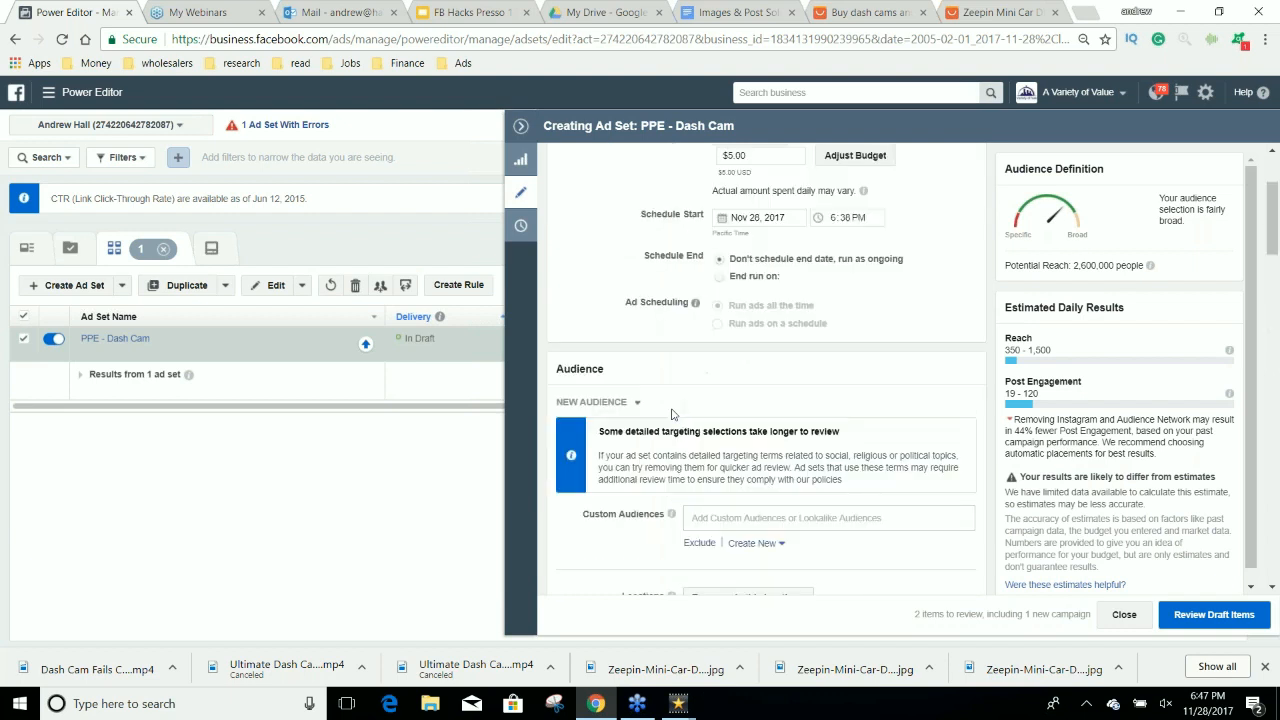
left_click(680, 193)
type("- Dash Cam - viral x shop x")
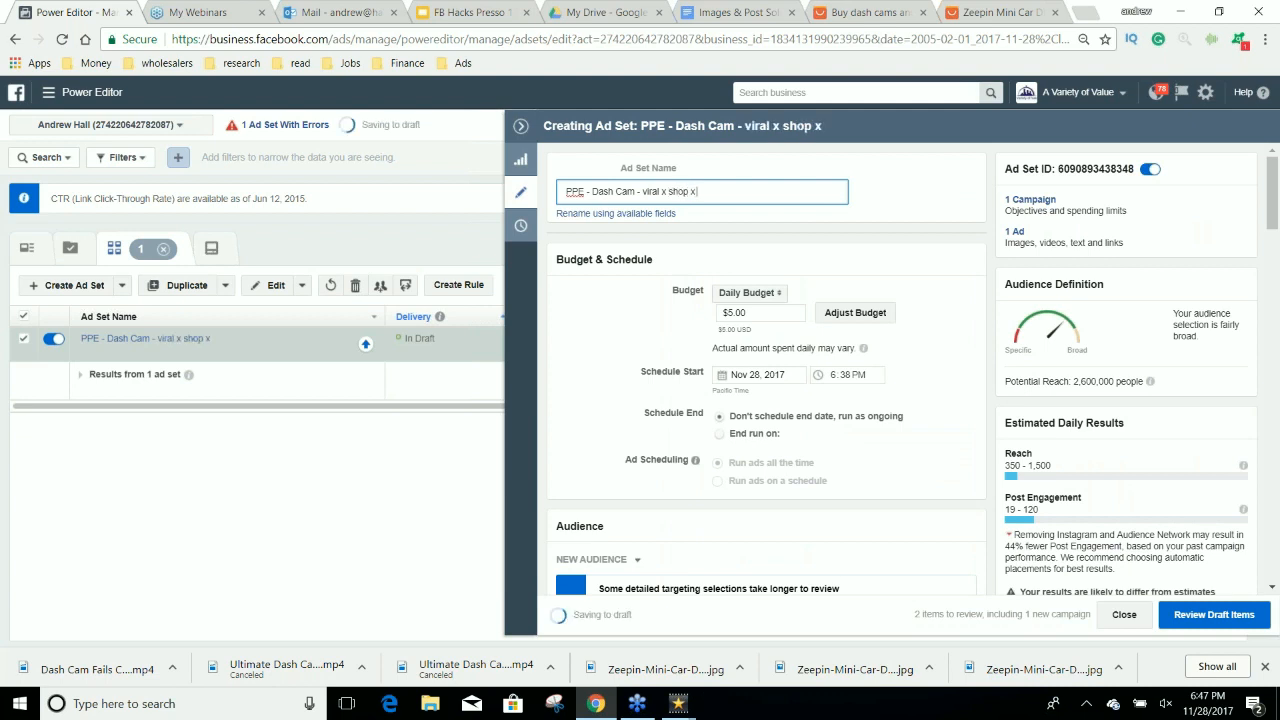
type("car")
Copy the ad set's name, open its ad and replace the ad name with "PPE - Dash Cam - viral x shop x car".
left_click_drag(740, 195, 566, 192)
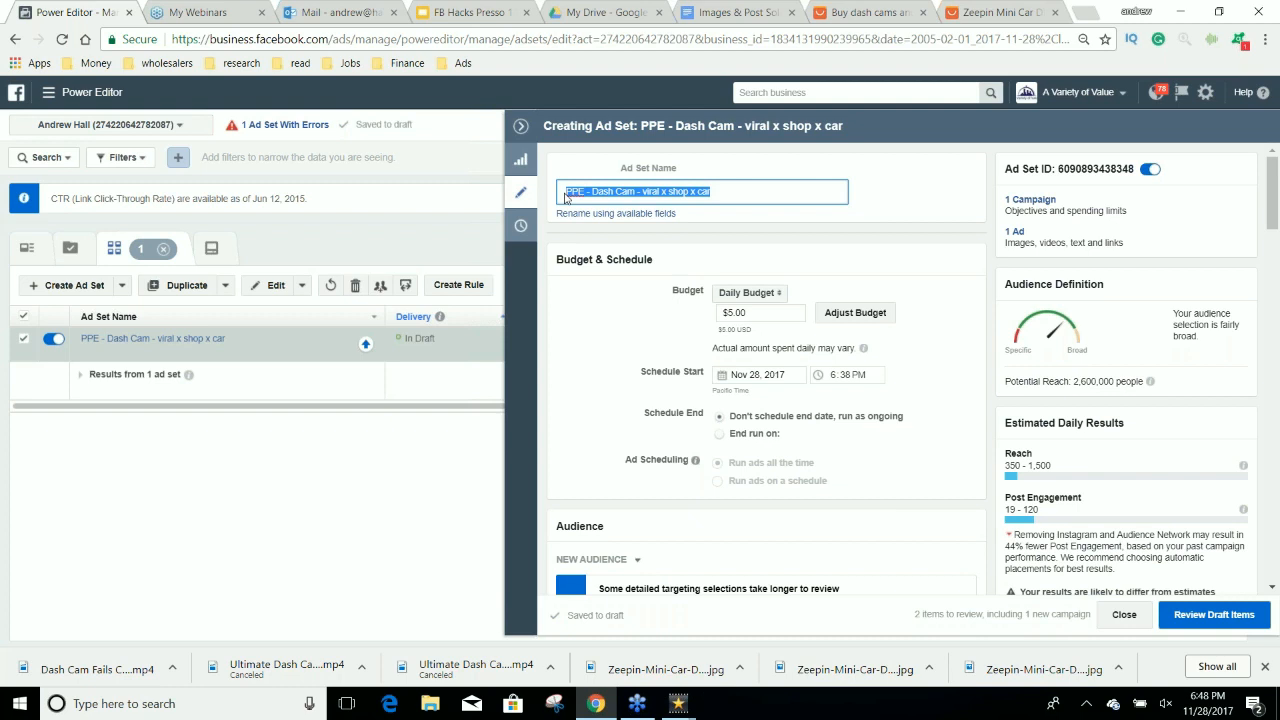
left_click(1015, 231)
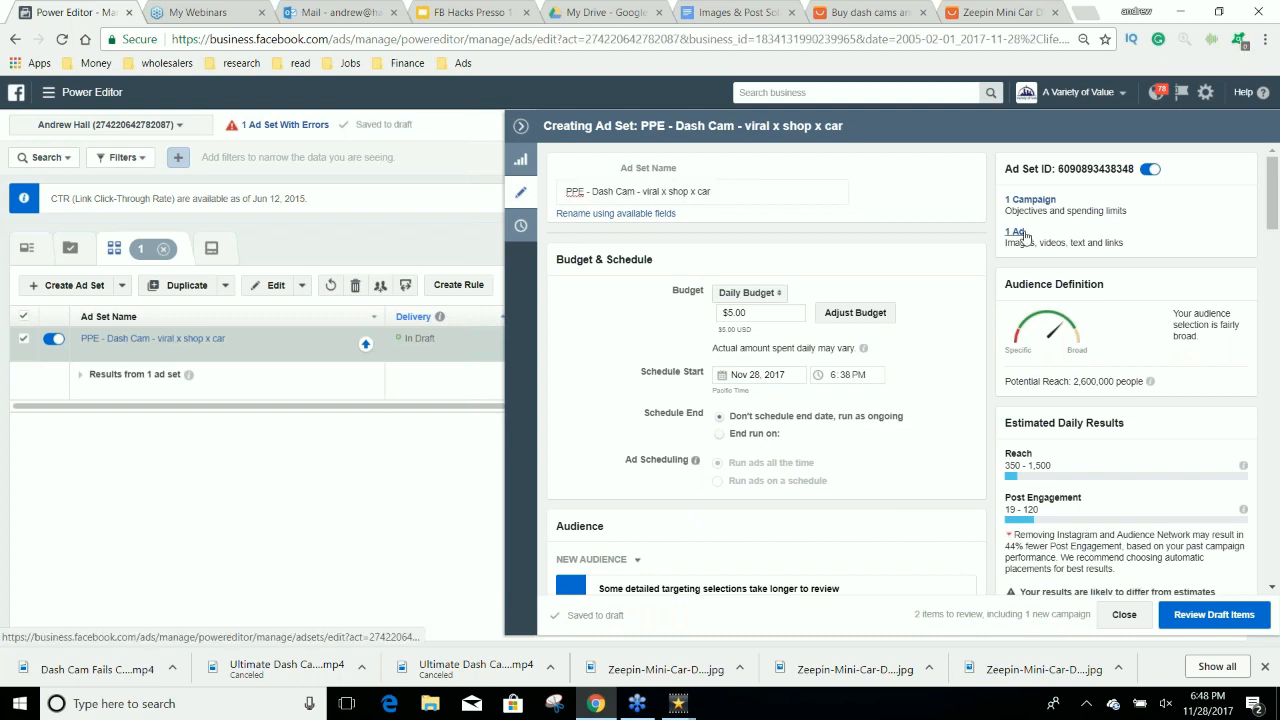
left_click_drag(650, 191, 566, 190)
type("PPE - Dash Cam - viral x shop x car")
left_click(1267, 29)
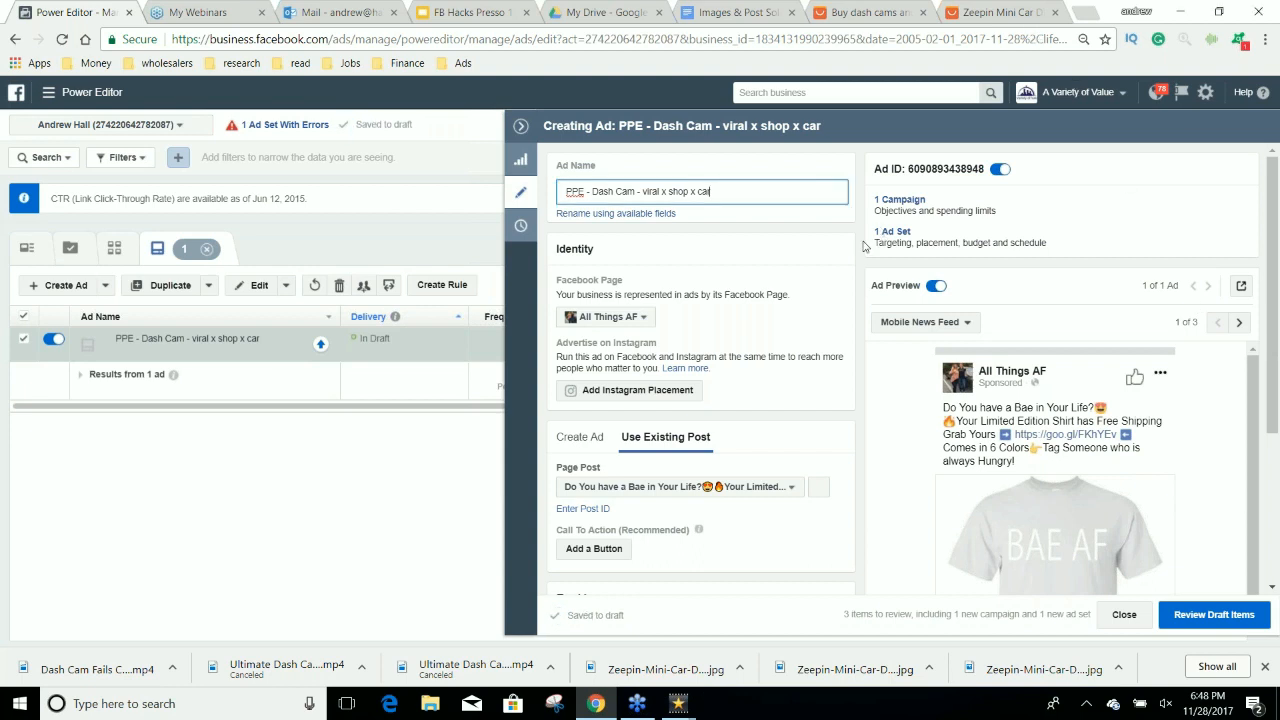
Change the ad's Facebook Page from All Things AF to New Cars for Used Car Prices.
scroll(860, 249, "down", 1)
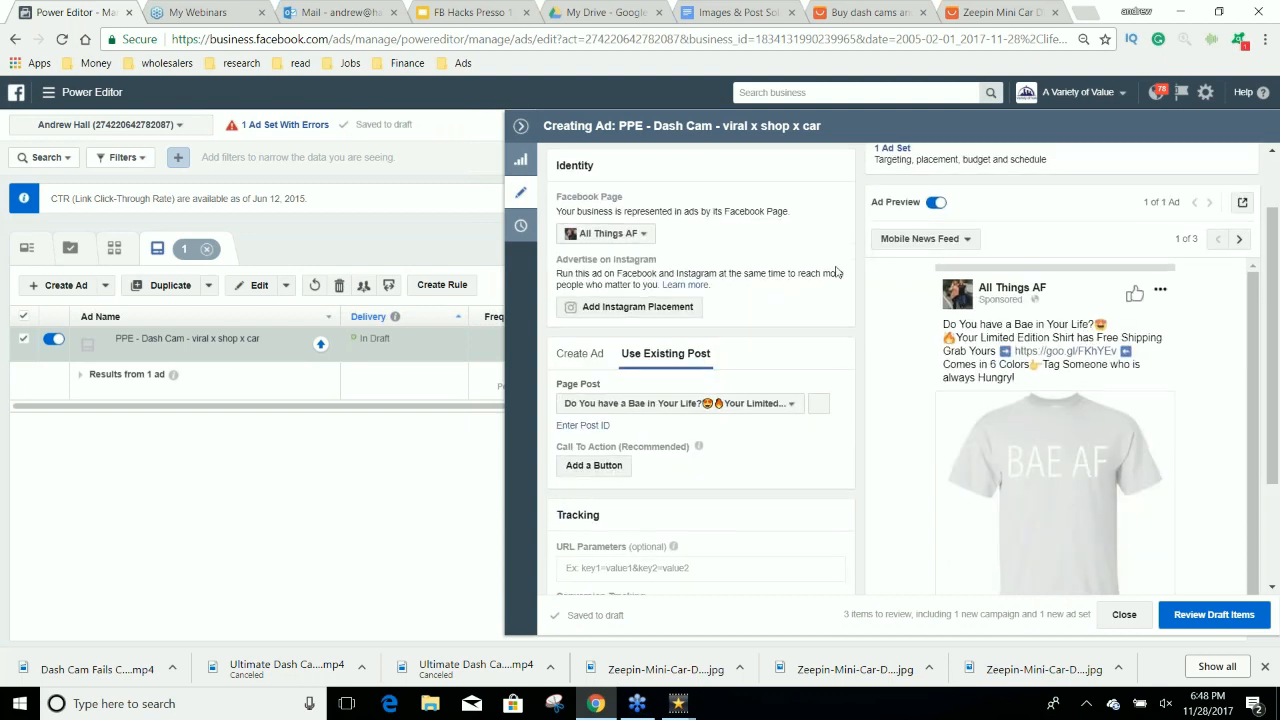
left_click(791, 403)
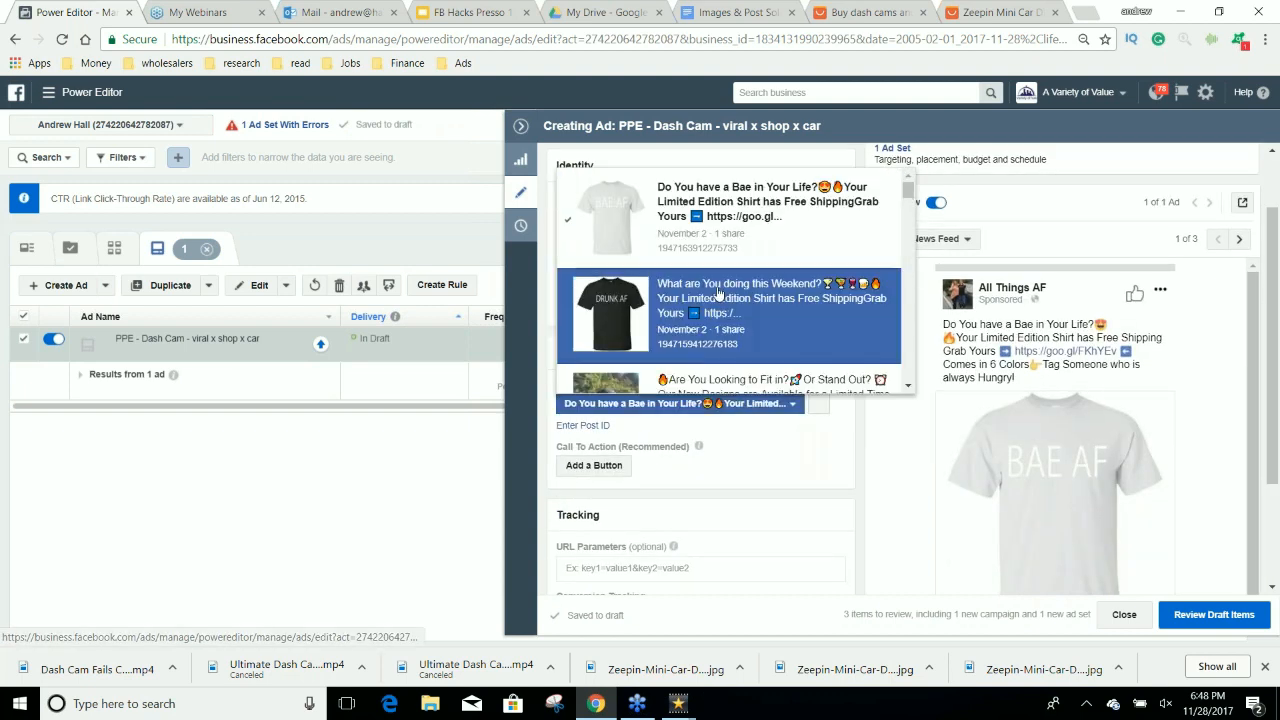
left_click(828, 418)
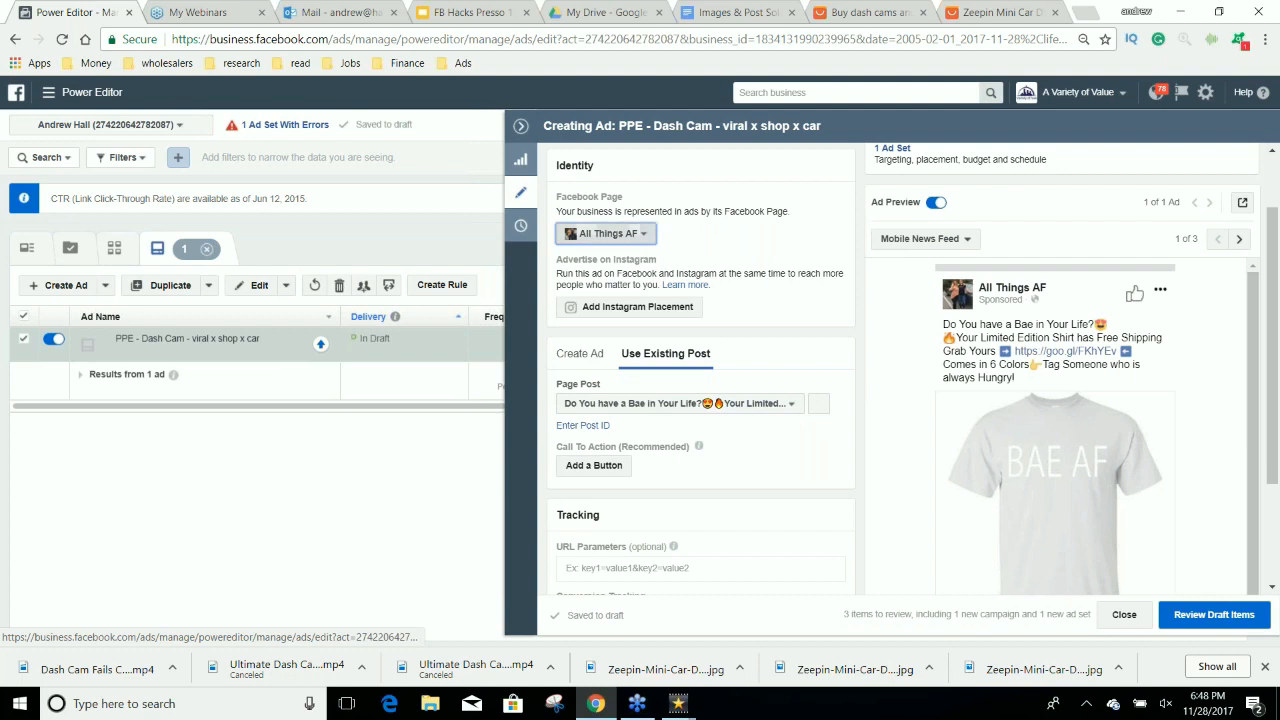
left_click(628, 234)
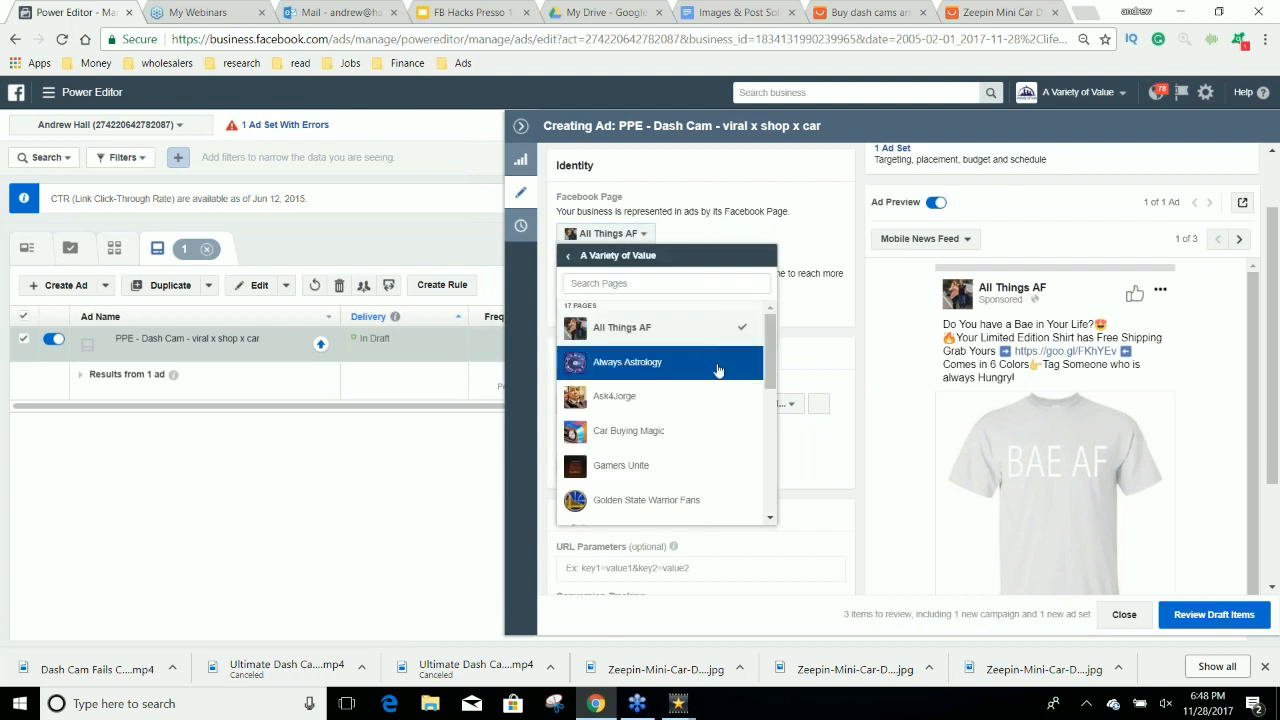
scroll(716, 364, "down", 2)
scroll(733, 364, "down", 1)
scroll(731, 350, "down", 1)
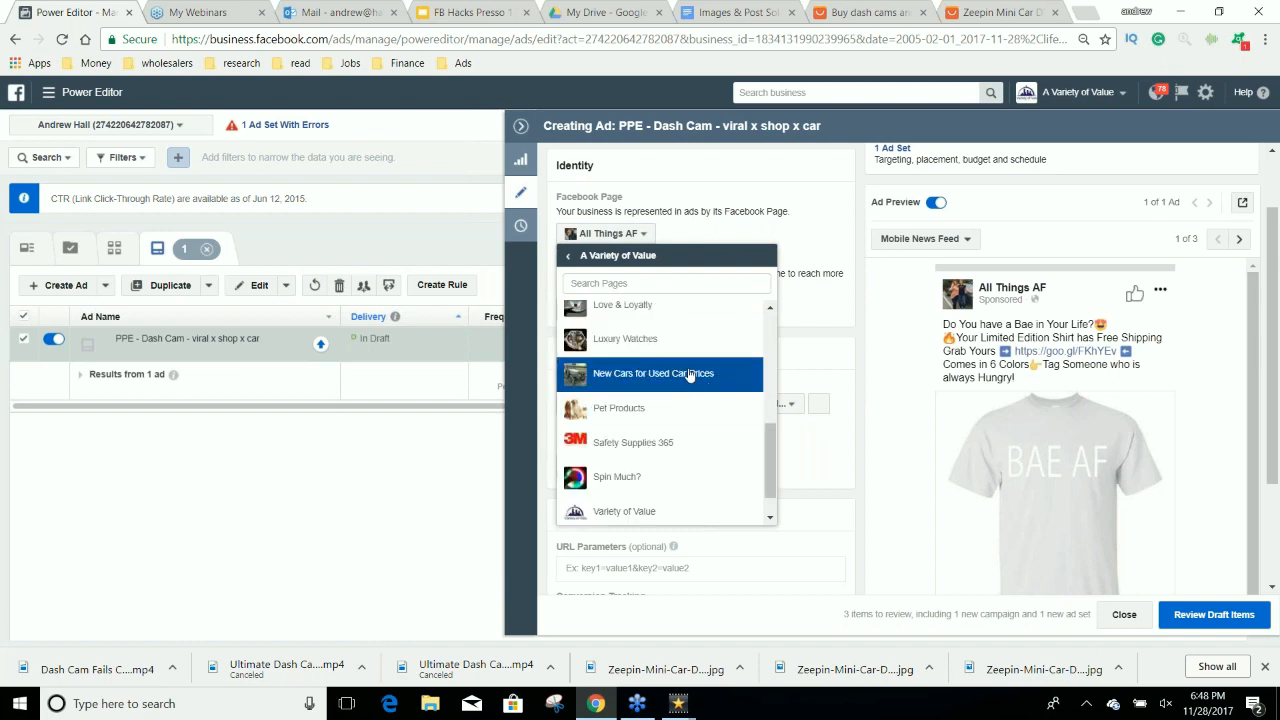
scroll(690, 370, "down", 1)
left_click(694, 342)
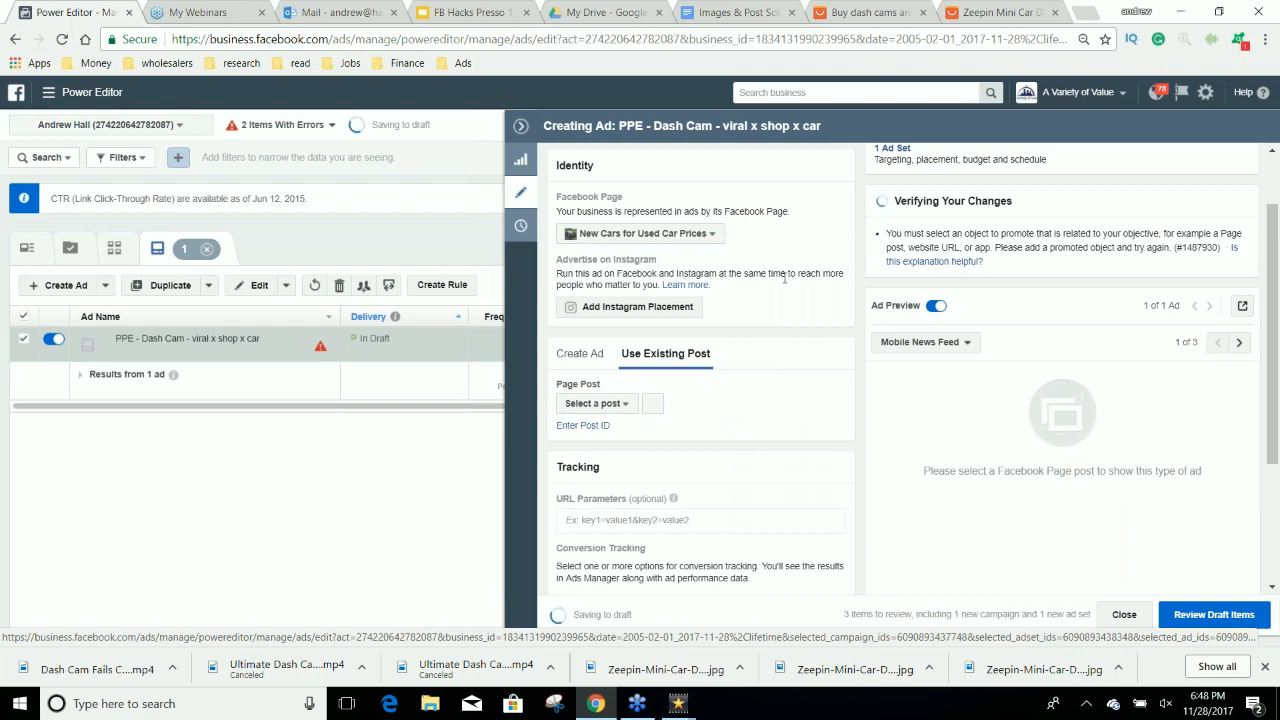
Look through the other available Facebook Pages, including those outside A Variety of Value, and keep the selected page.
left_click(640, 233)
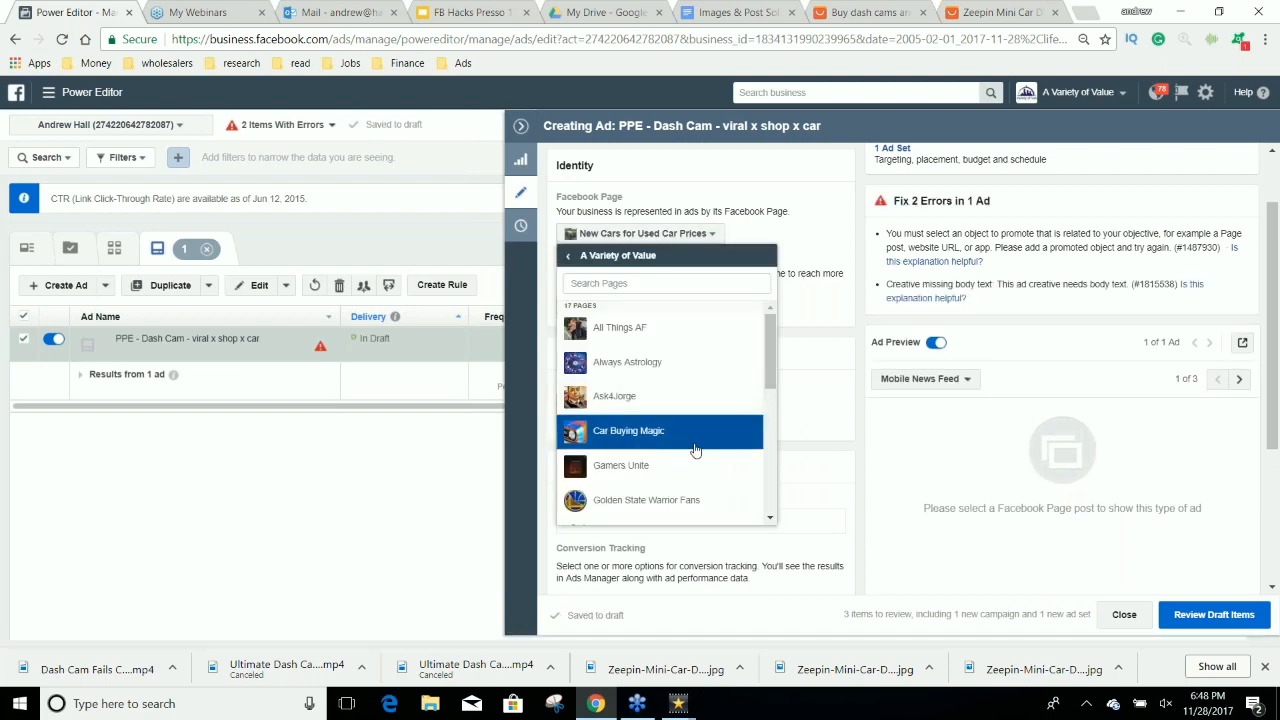
scroll(690, 420, "down", 3)
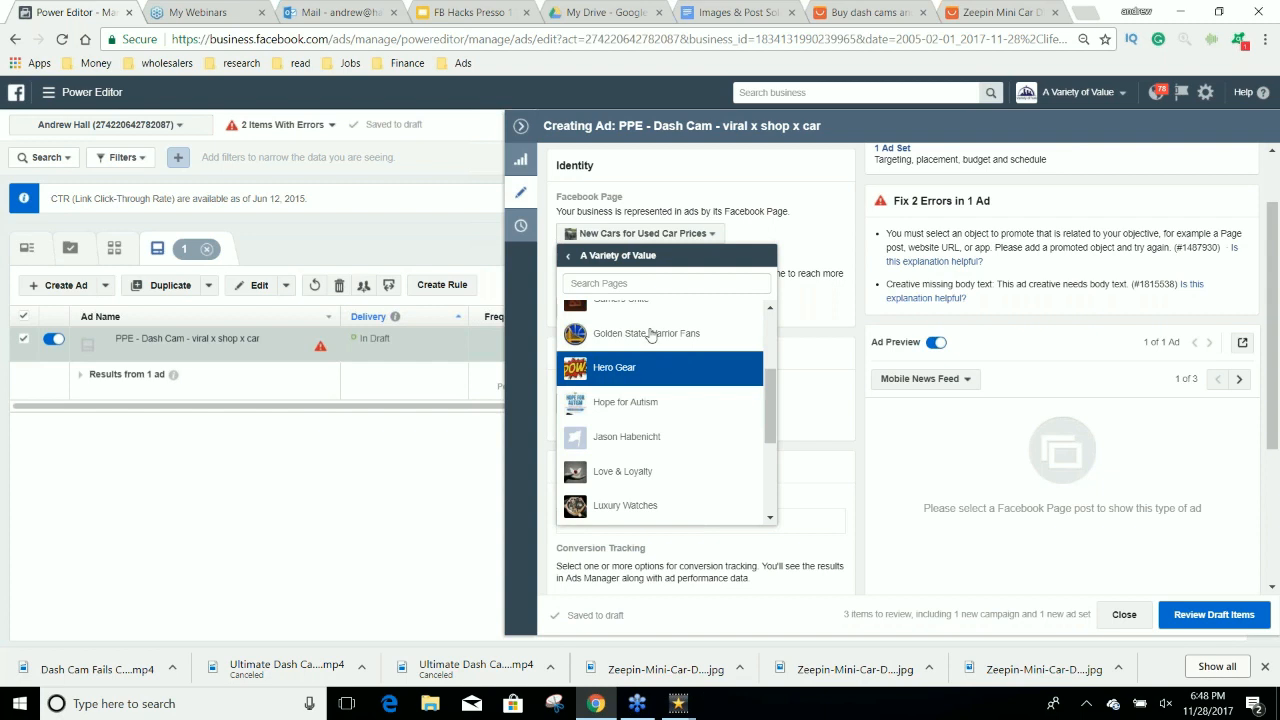
left_click(569, 259)
scroll(700, 376, "down", 10)
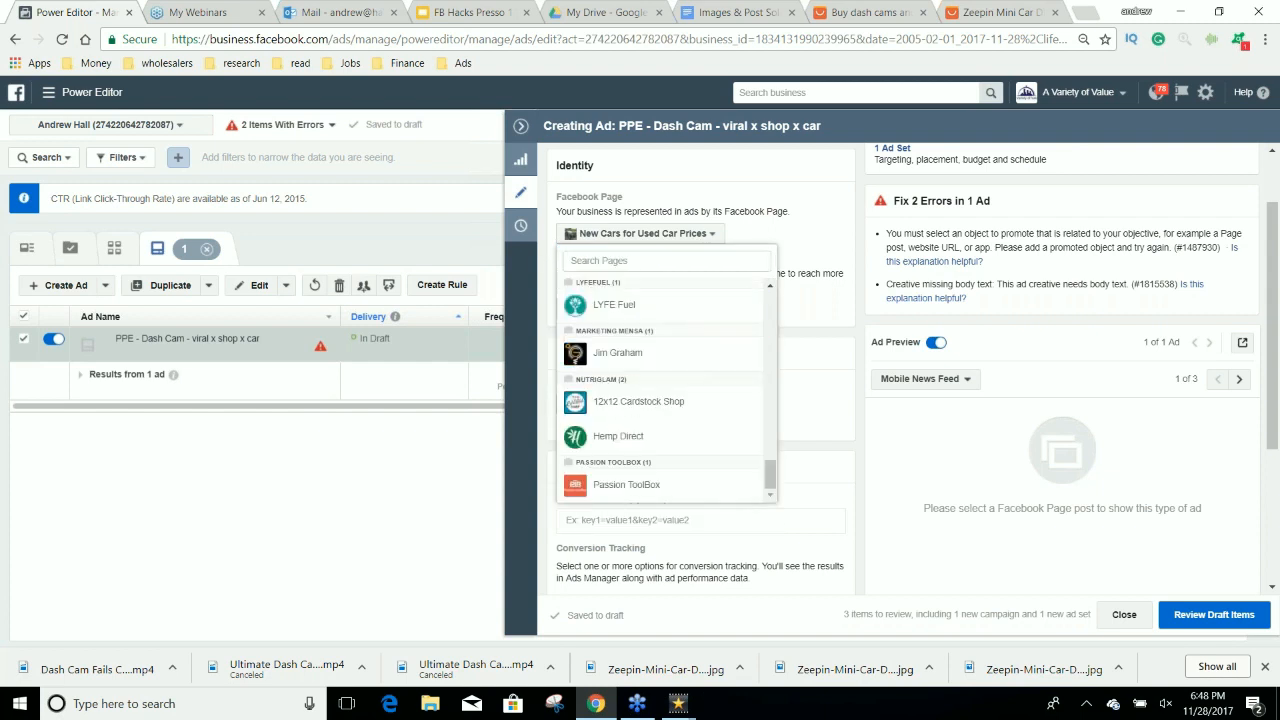
scroll(700, 376, "up", 3)
left_click(825, 241)
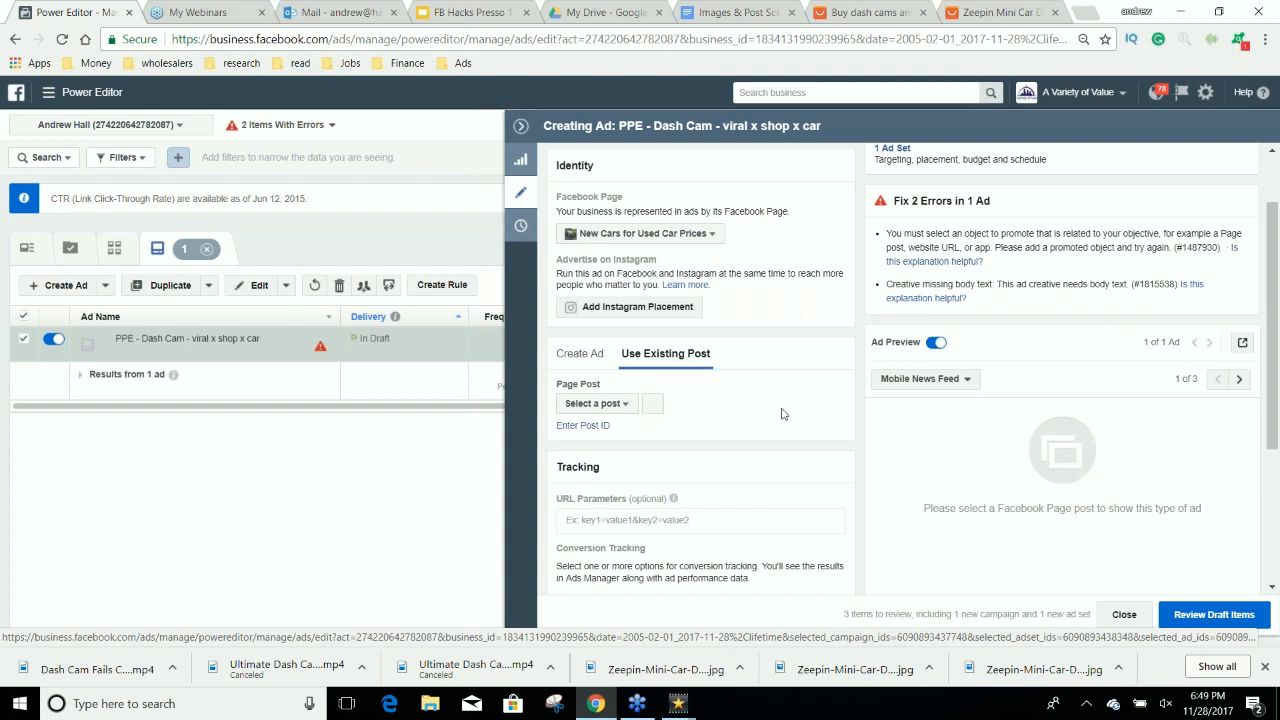
Start a new page post for the ad as a photo/video post and open the file selection for its upload.
scroll(783, 412, "down", 1)
scroll(783, 412, "down", 1)
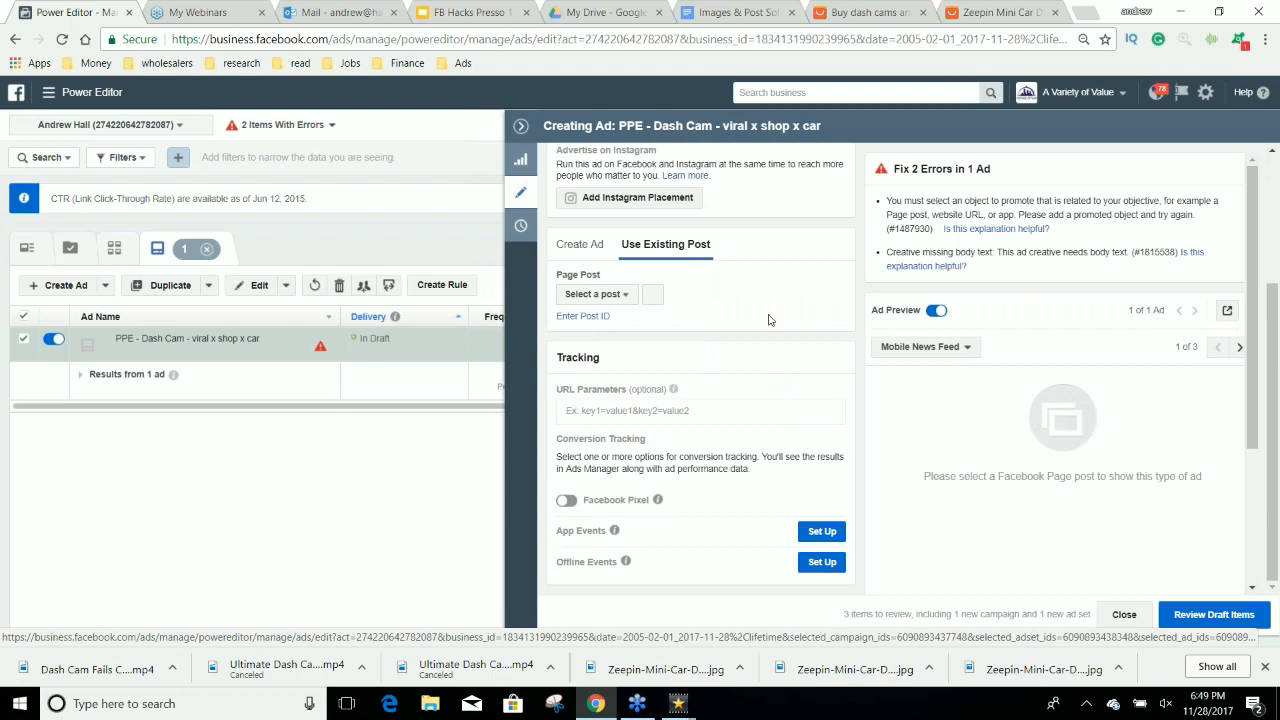
left_click(651, 295)
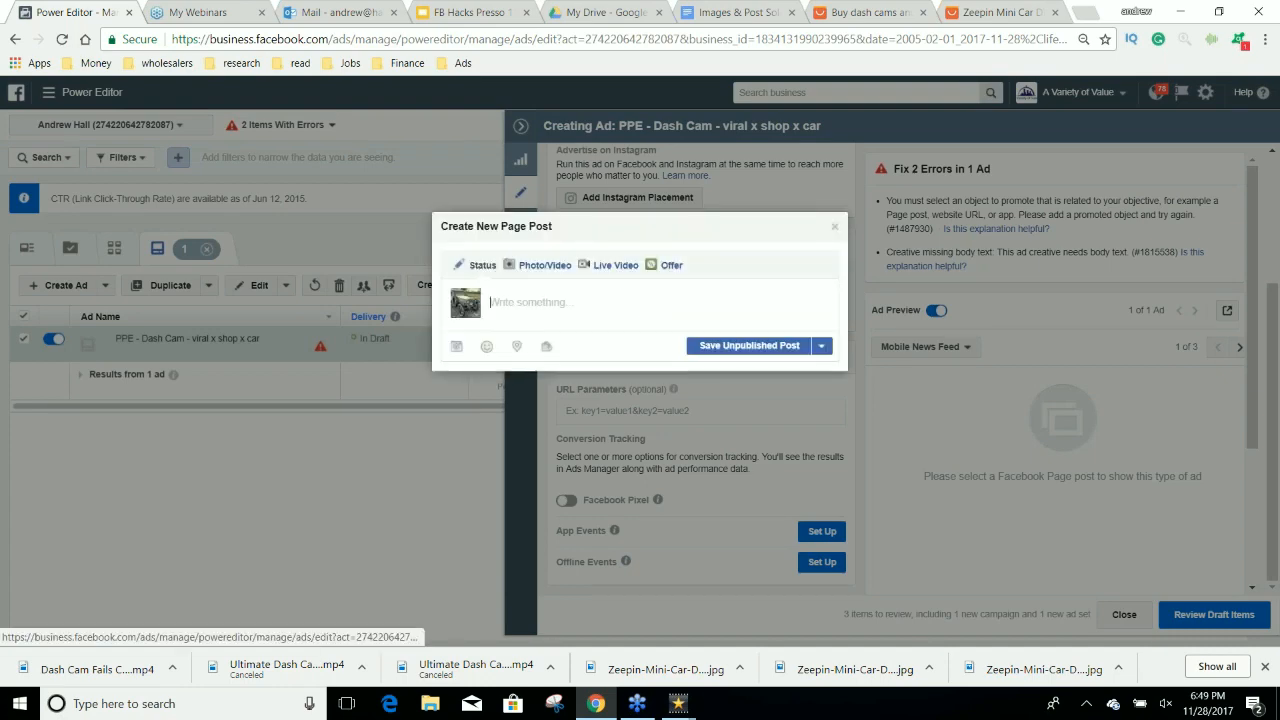
left_click(544, 265)
left_click(585, 305)
Look through the Downloads folder for the exported dash cam video.
scroll(537, 405, "down", 2)
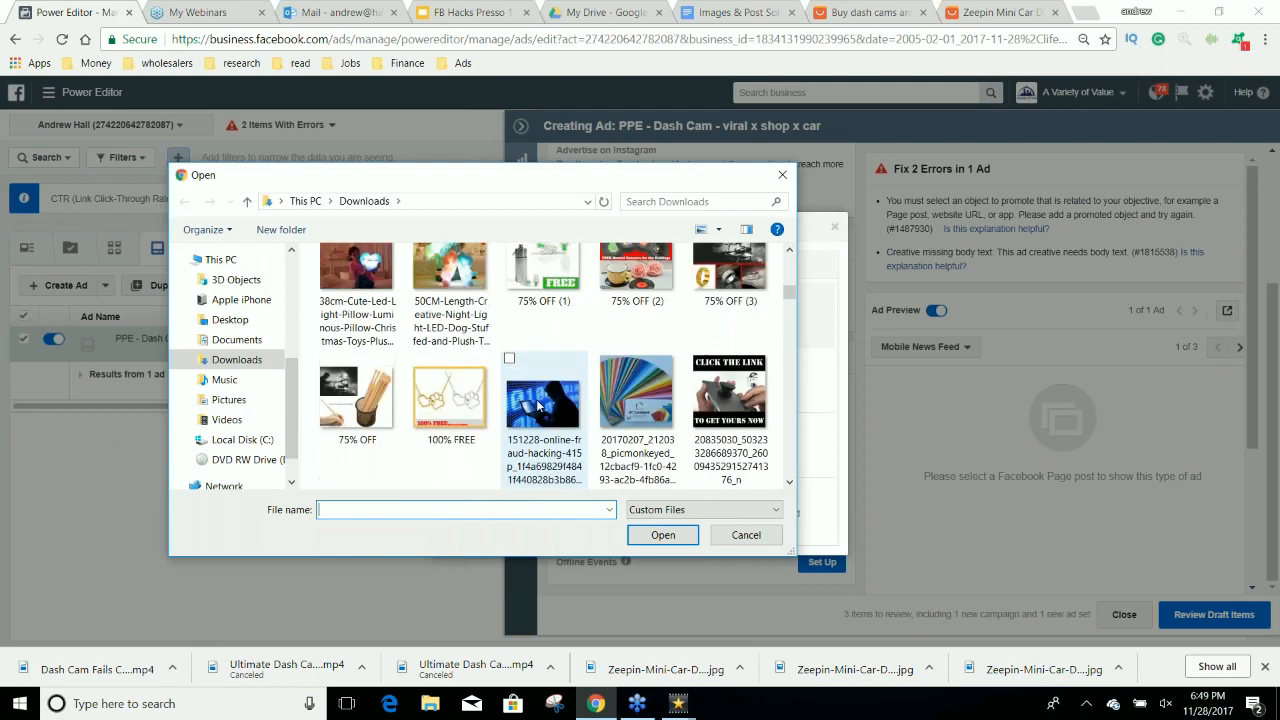
scroll(537, 405, "down", 4)
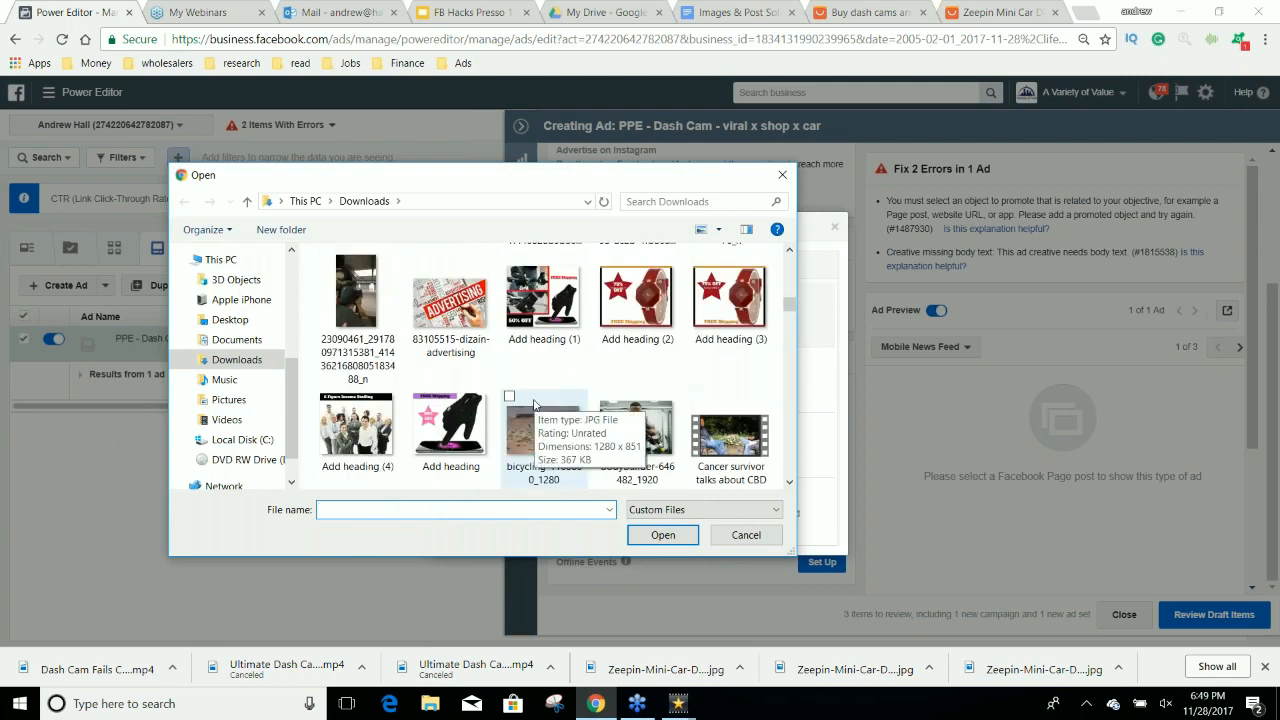
scroll(534, 405, "down", 5)
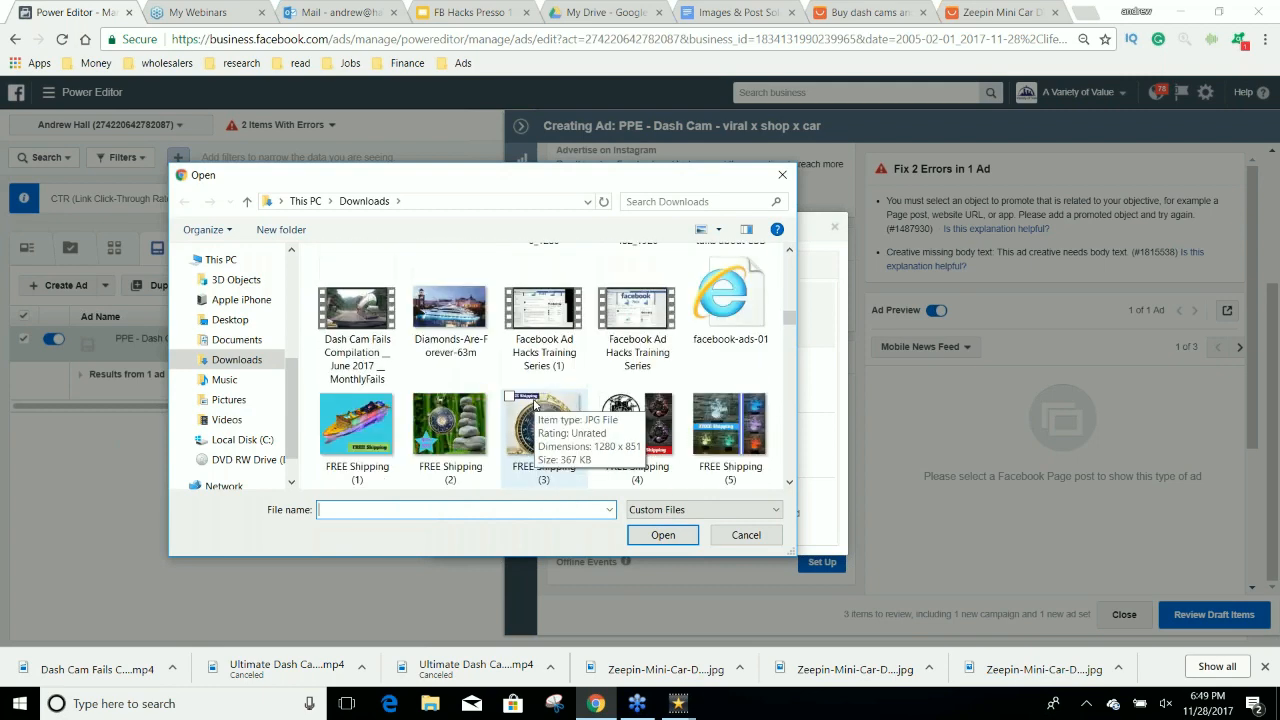
scroll(535, 405, "down", 6)
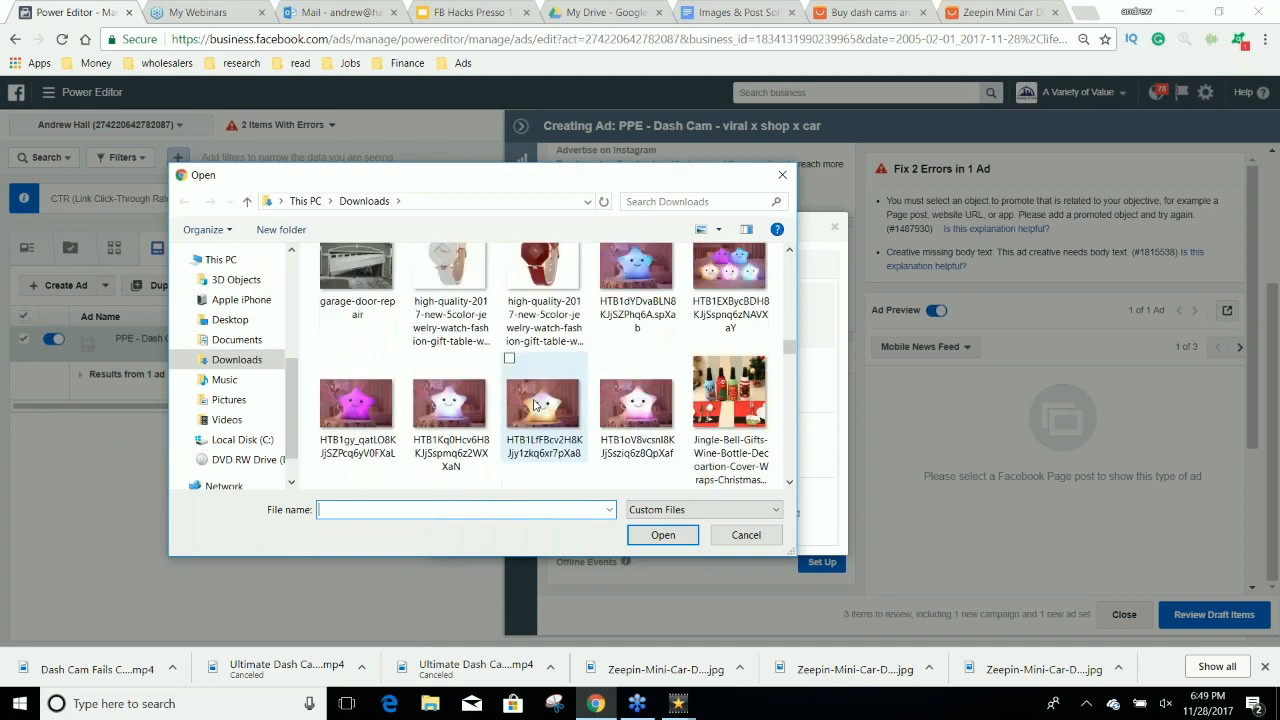
scroll(535, 405, "up", 2)
scroll(535, 405, "down", 1)
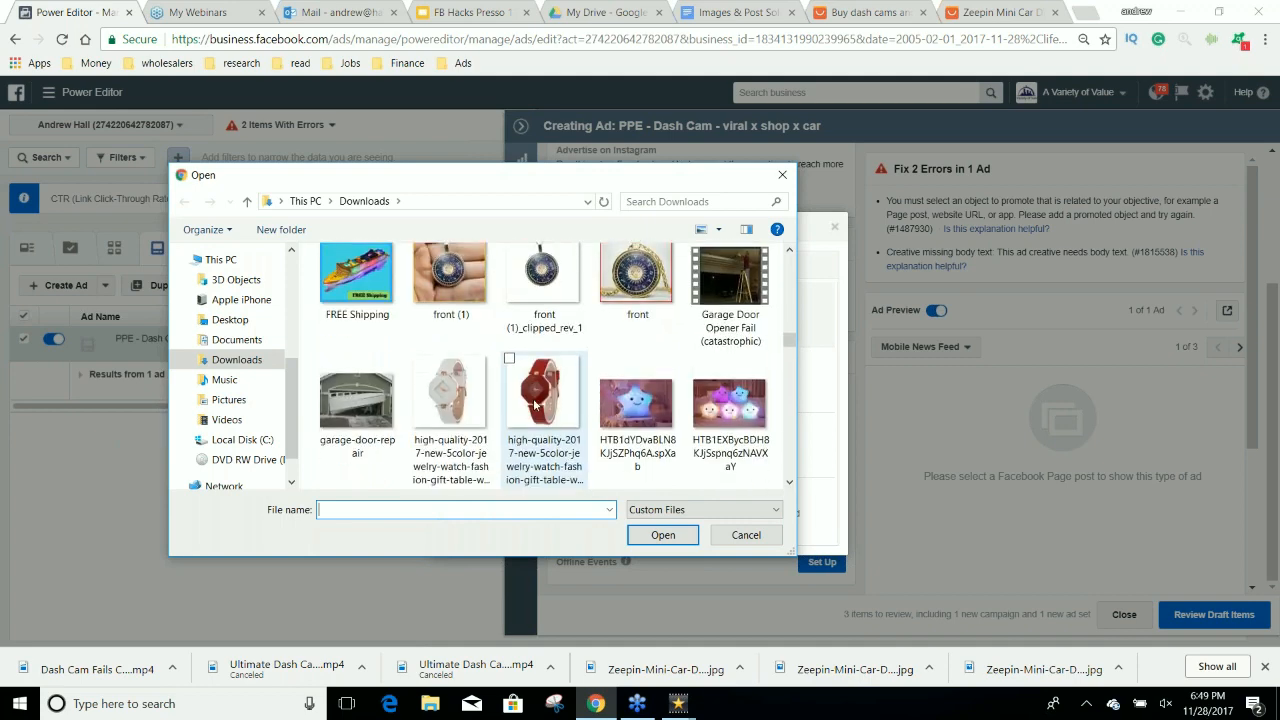
scroll(535, 405, "down", 10)
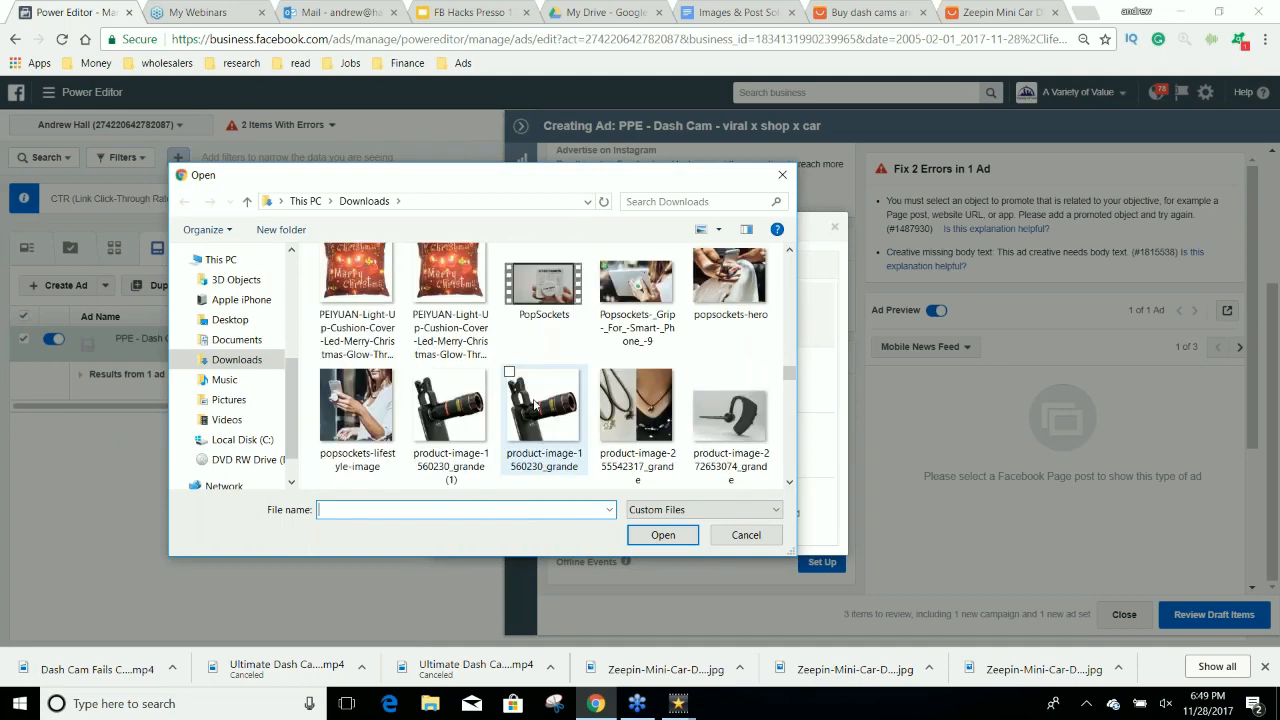
scroll(535, 403, "down", 8)
Switch to VideoPad's export queue to check the progress of the Dash Cam.mp4 export.
mouse_move(680, 705)
mouse_move(735, 640)
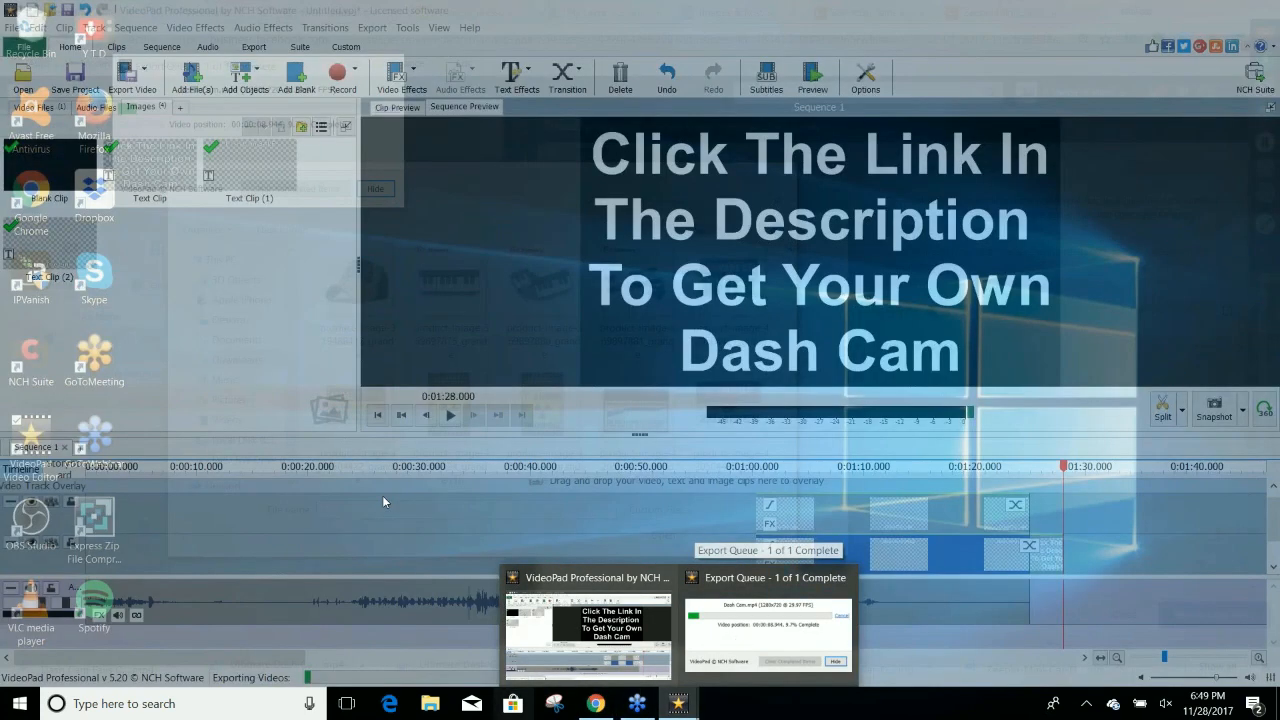
left_click_drag(788, 386, 783, 314)
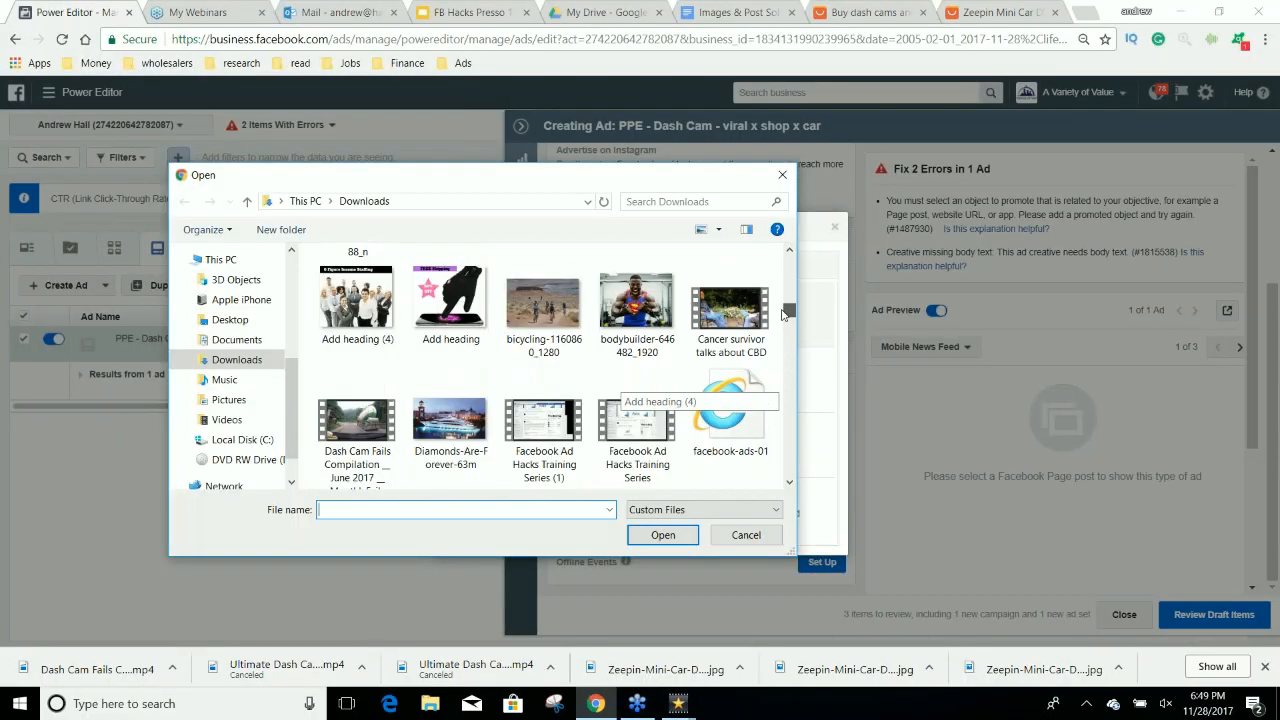
left_click(678, 703)
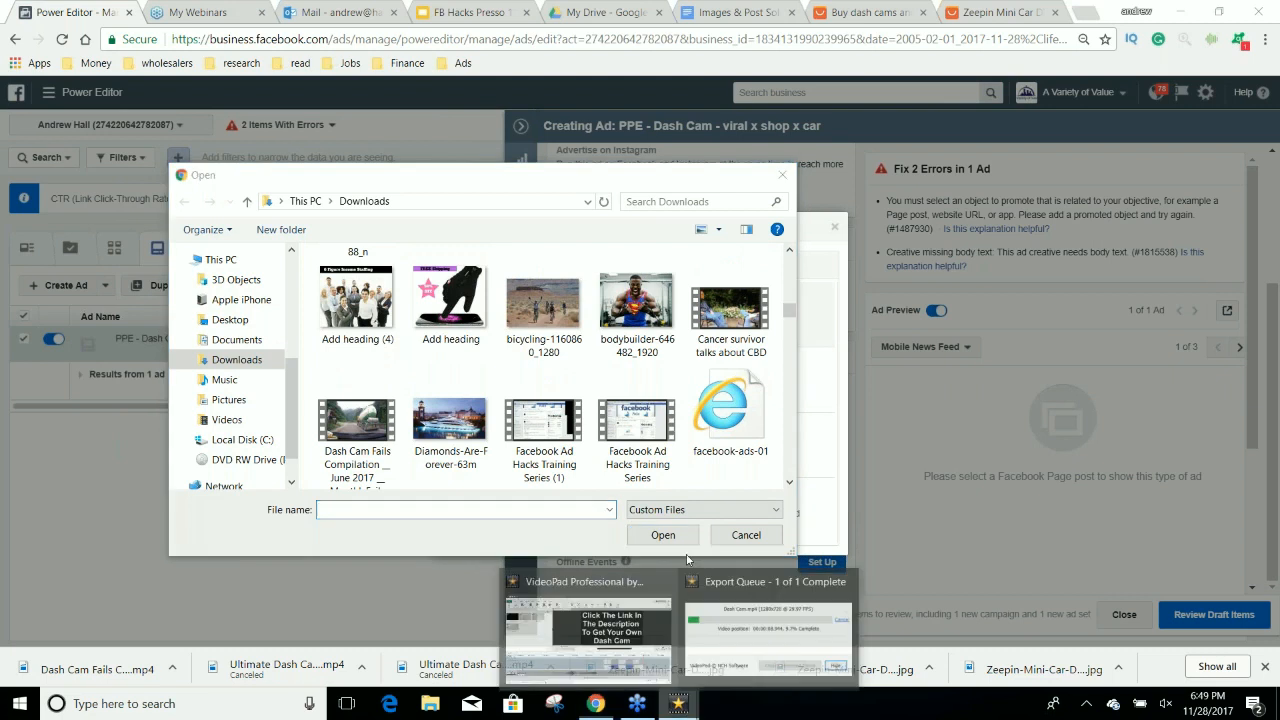
left_click(780, 621)
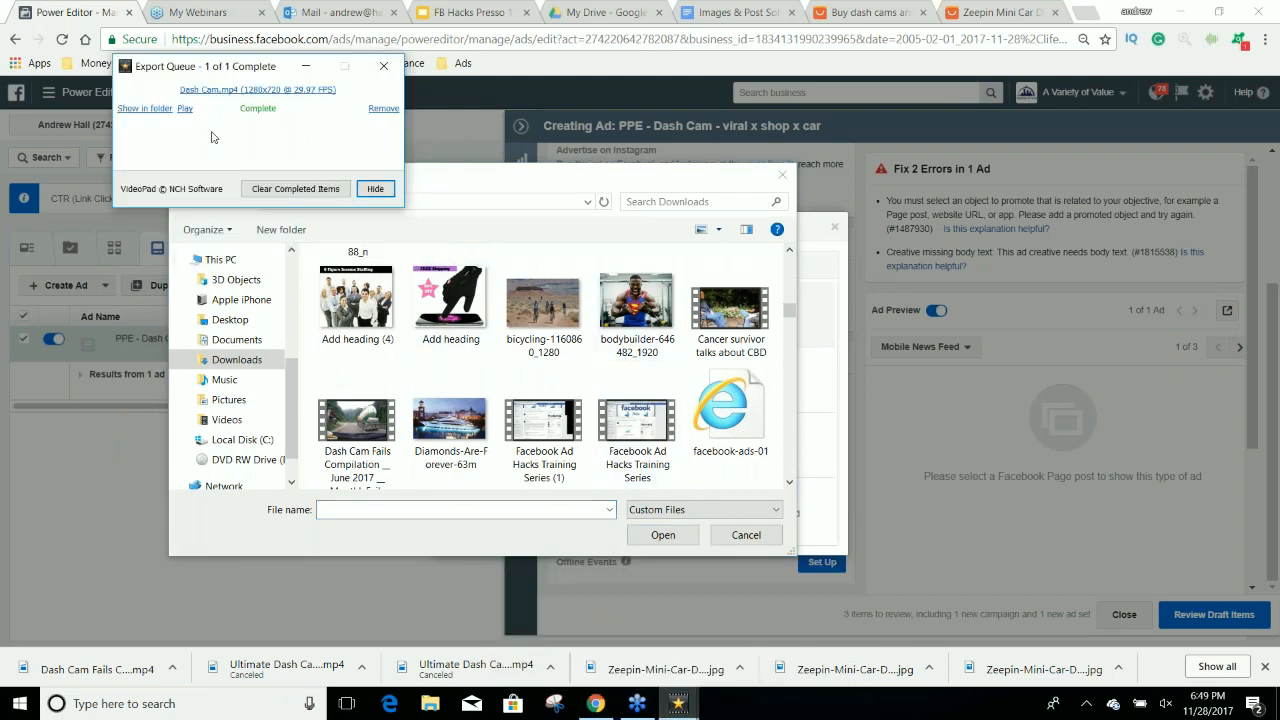
Show the finished Dash Cam.mp4 export in its folder to find where it is saved, and close the folder and export queue.
left_click(152, 112)
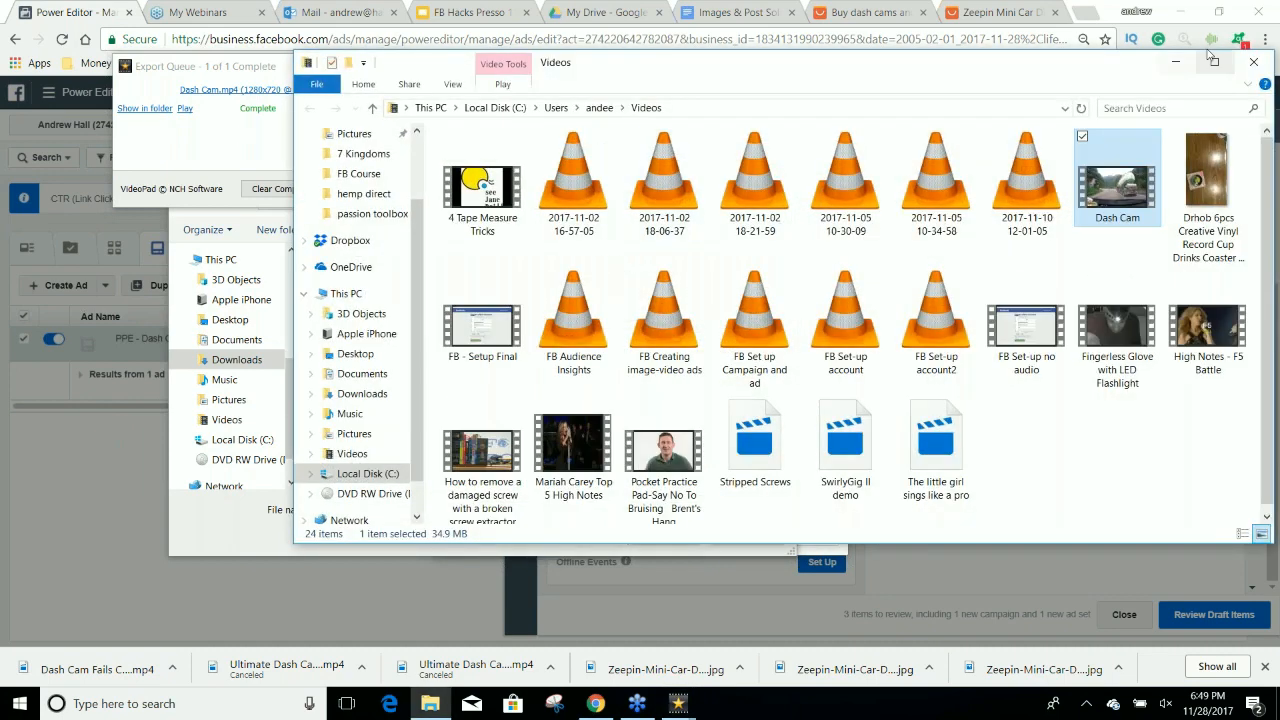
left_click_drag(1019, 80, 886, 108)
left_click(1096, 97)
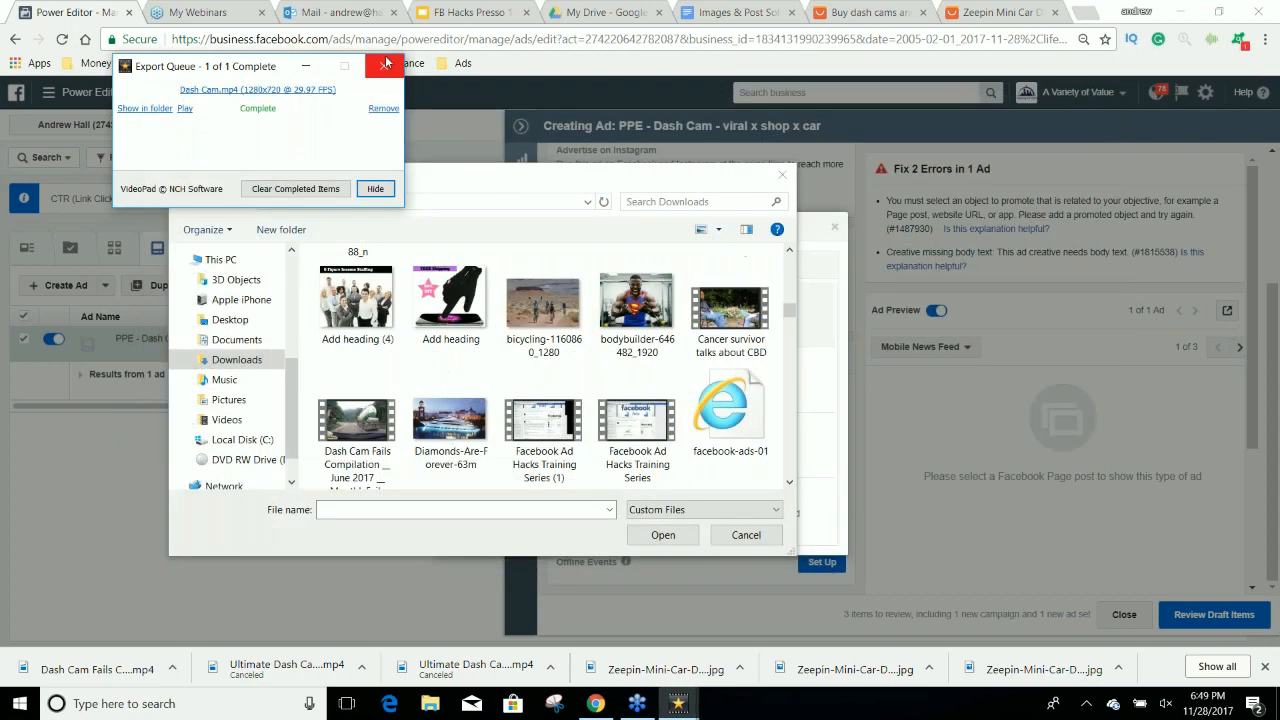
left_click(386, 63)
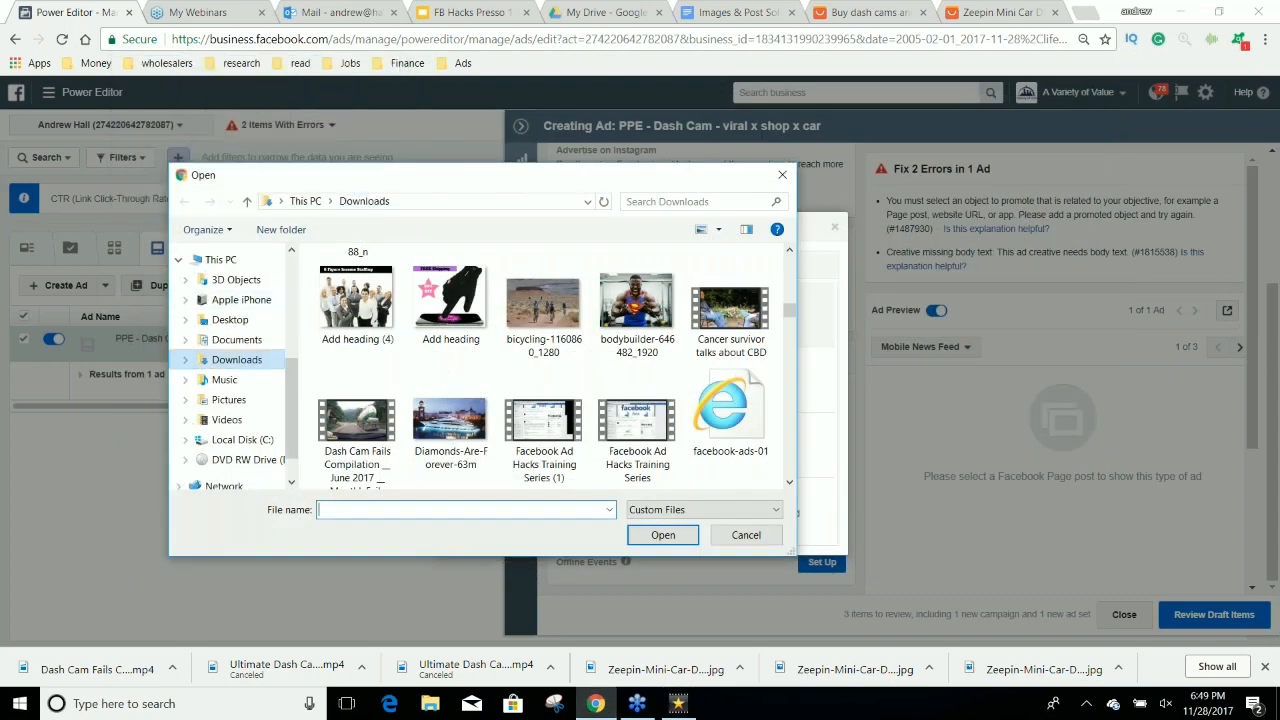
Upload the Dash Cam video from the Videos folder to the new page post.
left_click(226, 419)
left_click(450, 308)
left_click(663, 535)
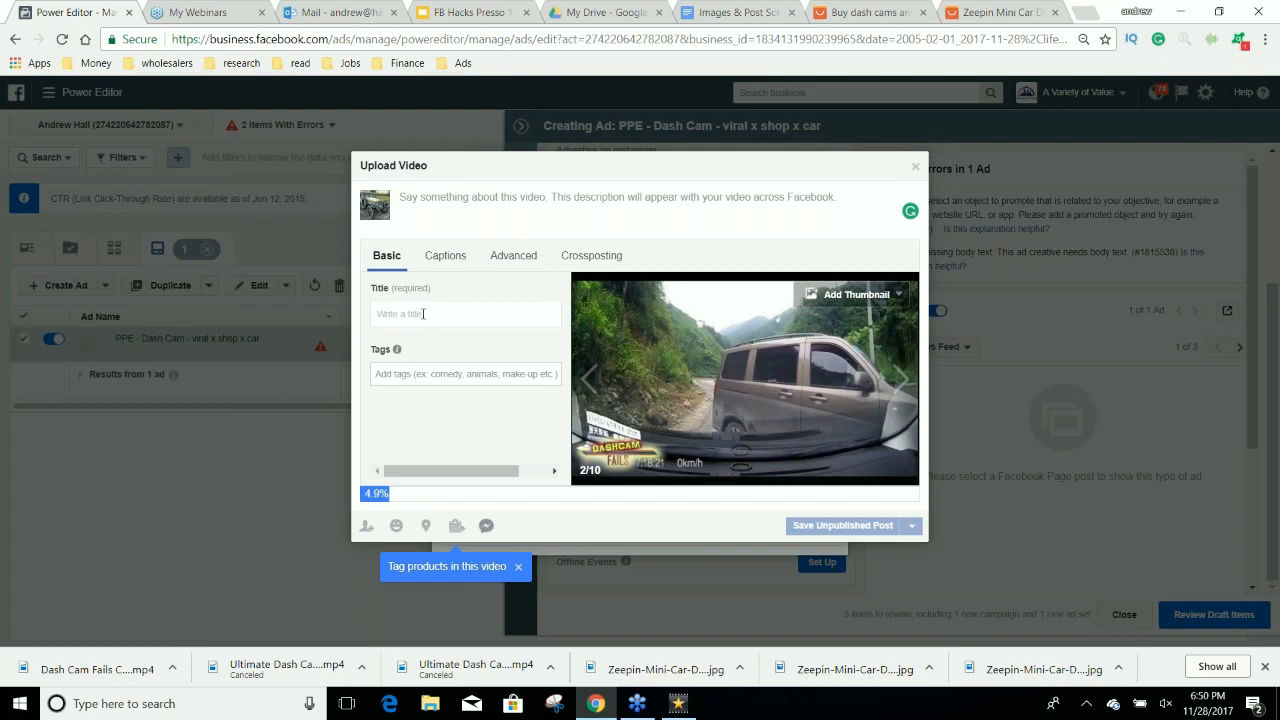
Title the uploaded video "Dash Cams Make Everything Better".
type("D")
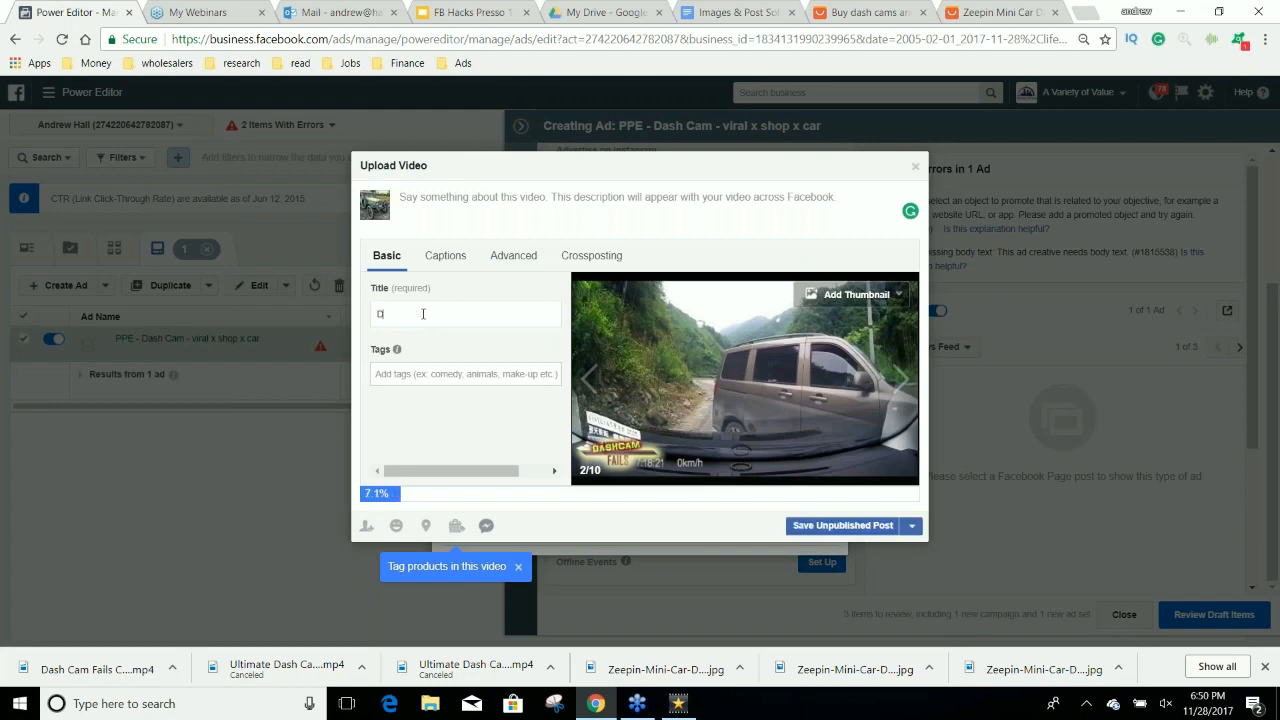
type("ash Cams Make Ev")
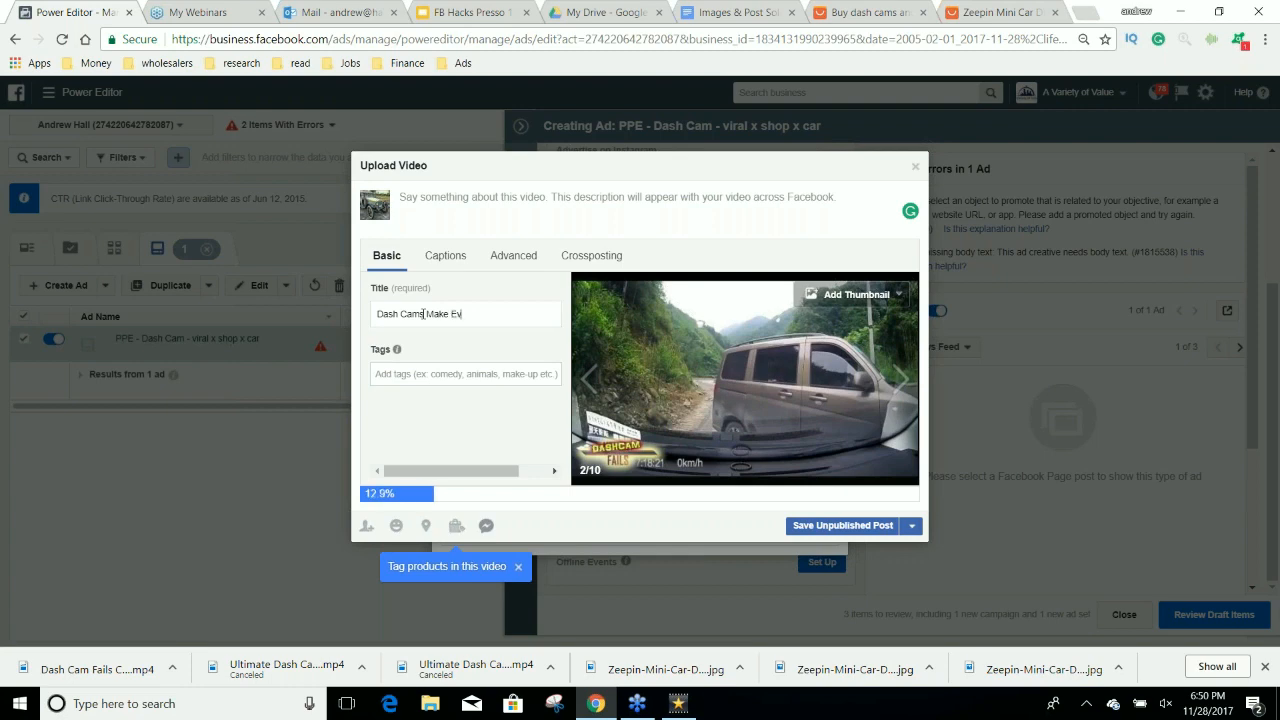
type("erything Better")
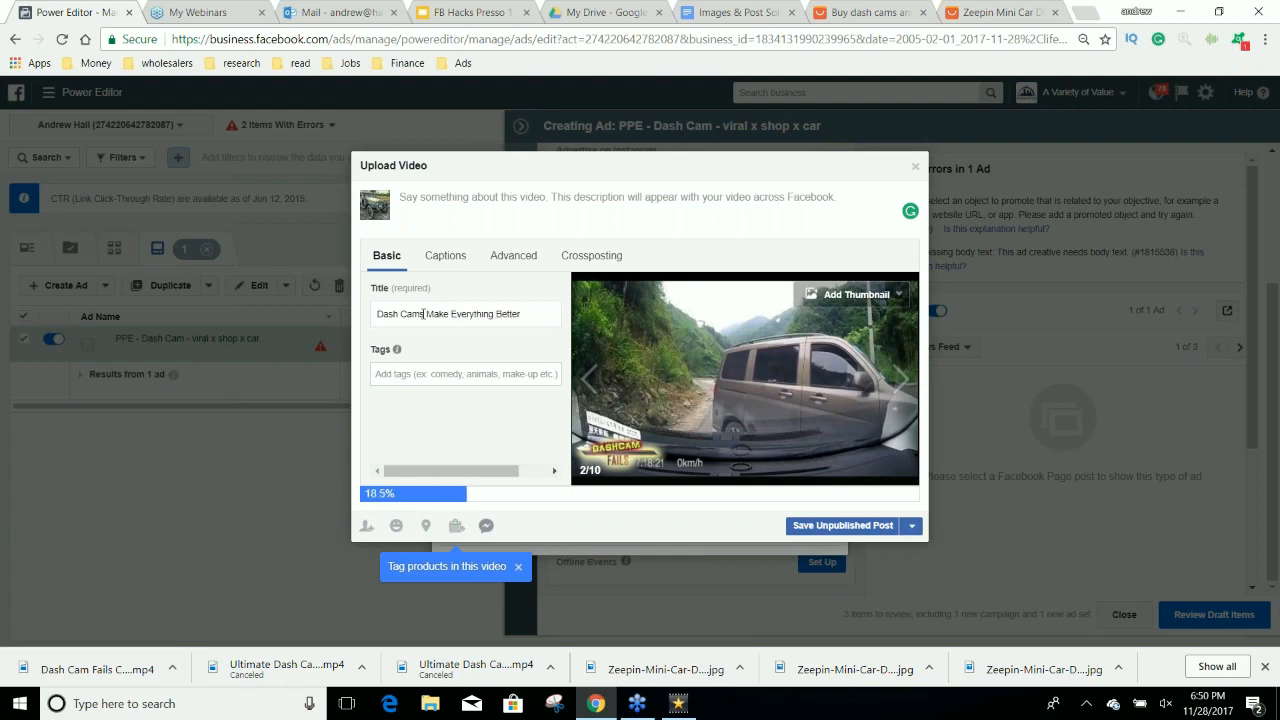
left_click(455, 203)
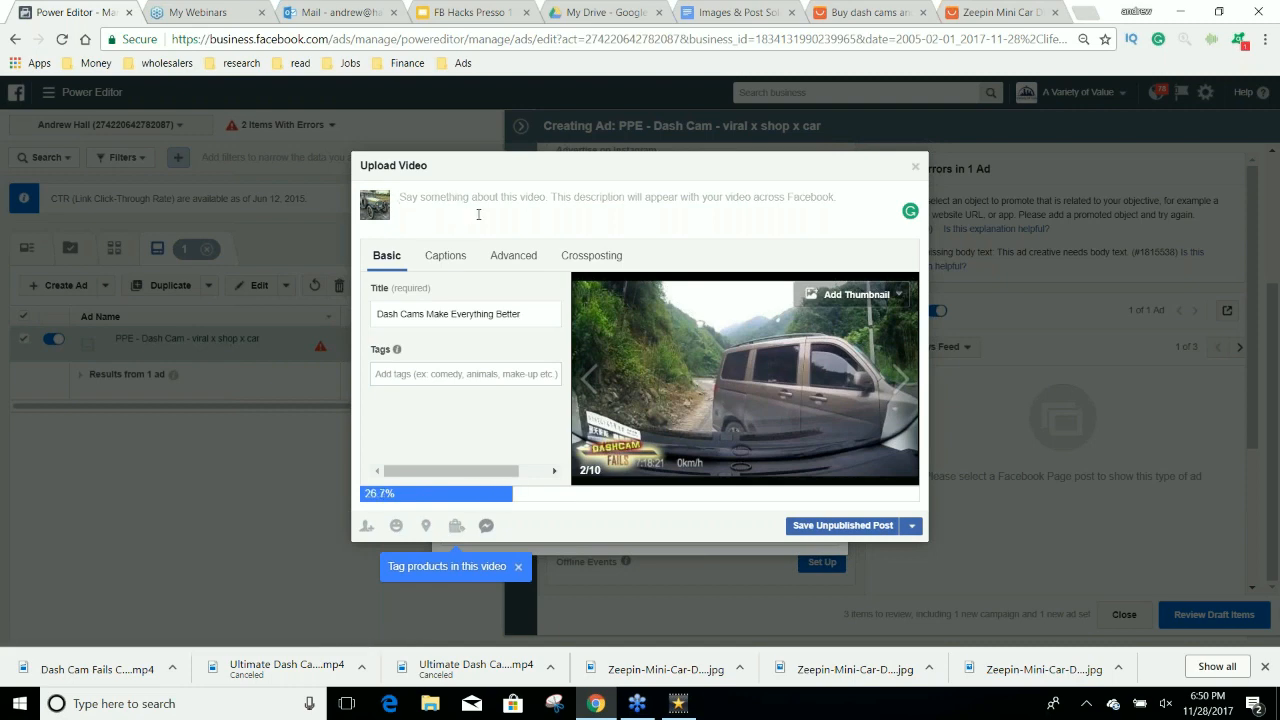
Browse through the suggested video thumbnails and choose the third of ten, showing cars on a wet city street.
left_click(900, 380)
left_click(900, 380)
left_click(900, 380)
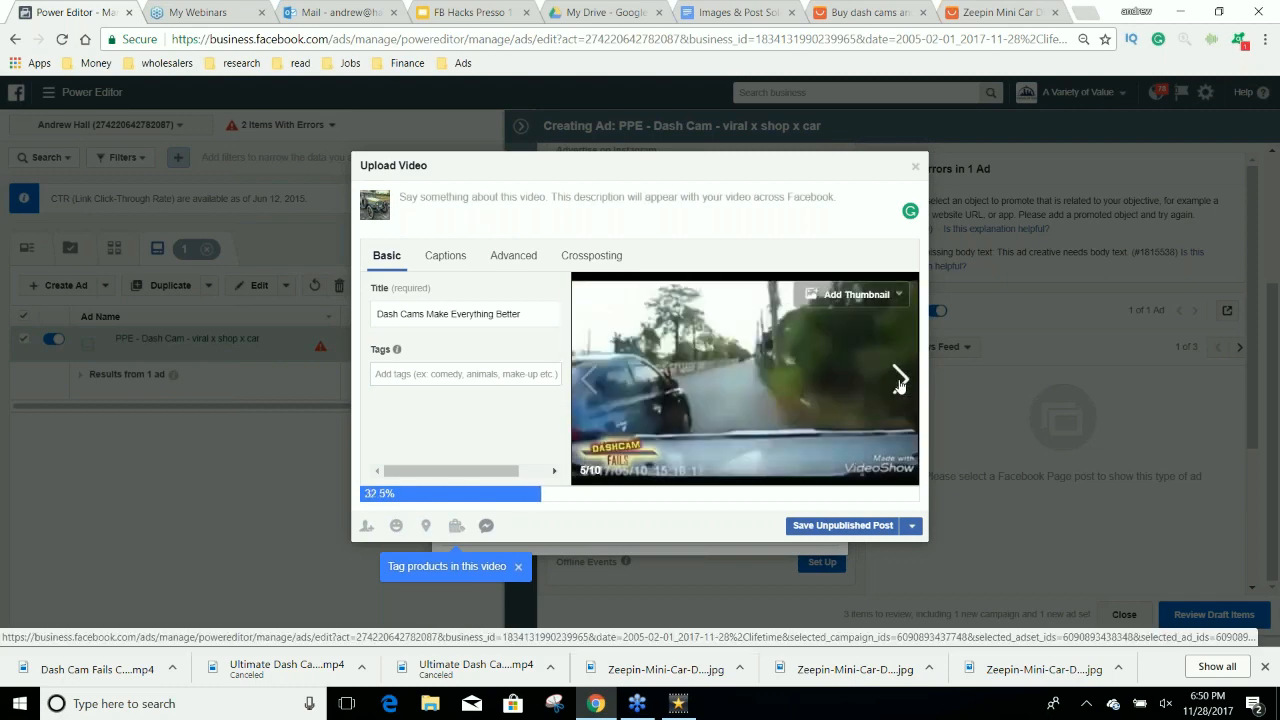
left_click(899, 380)
left_click(899, 380)
left_click(899, 380)
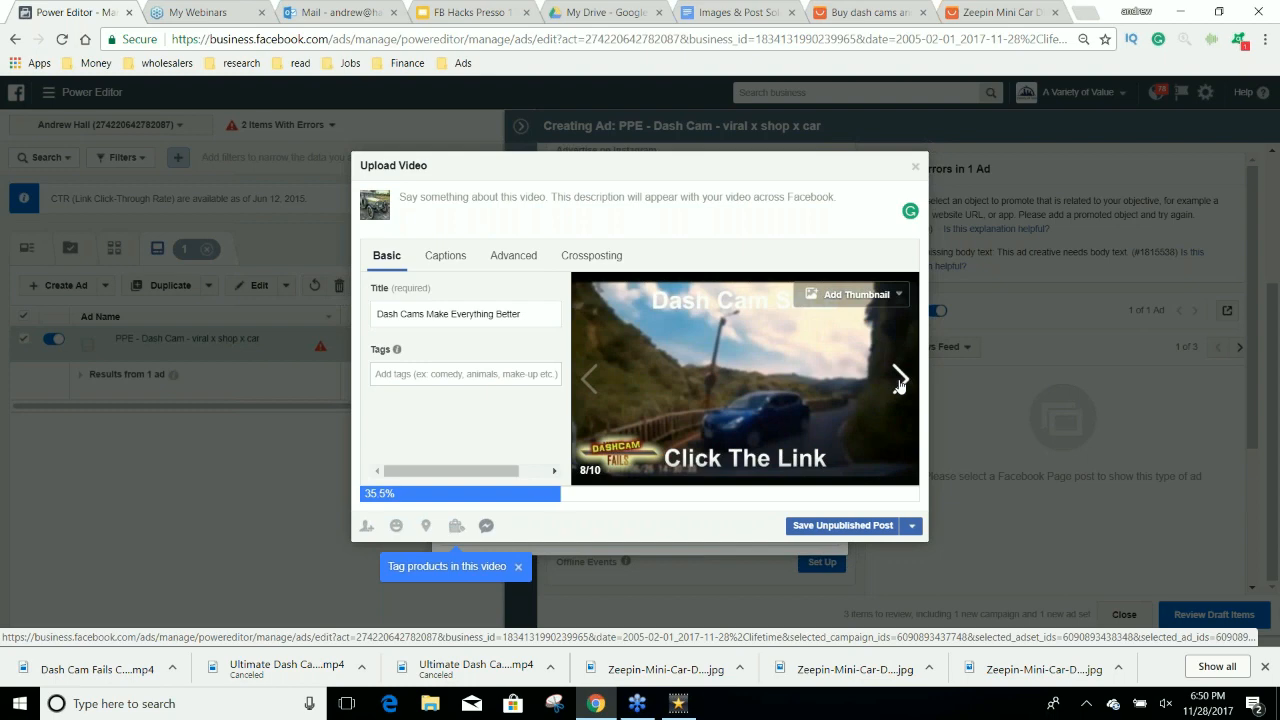
left_click(899, 380)
left_click(899, 380)
left_click(899, 380)
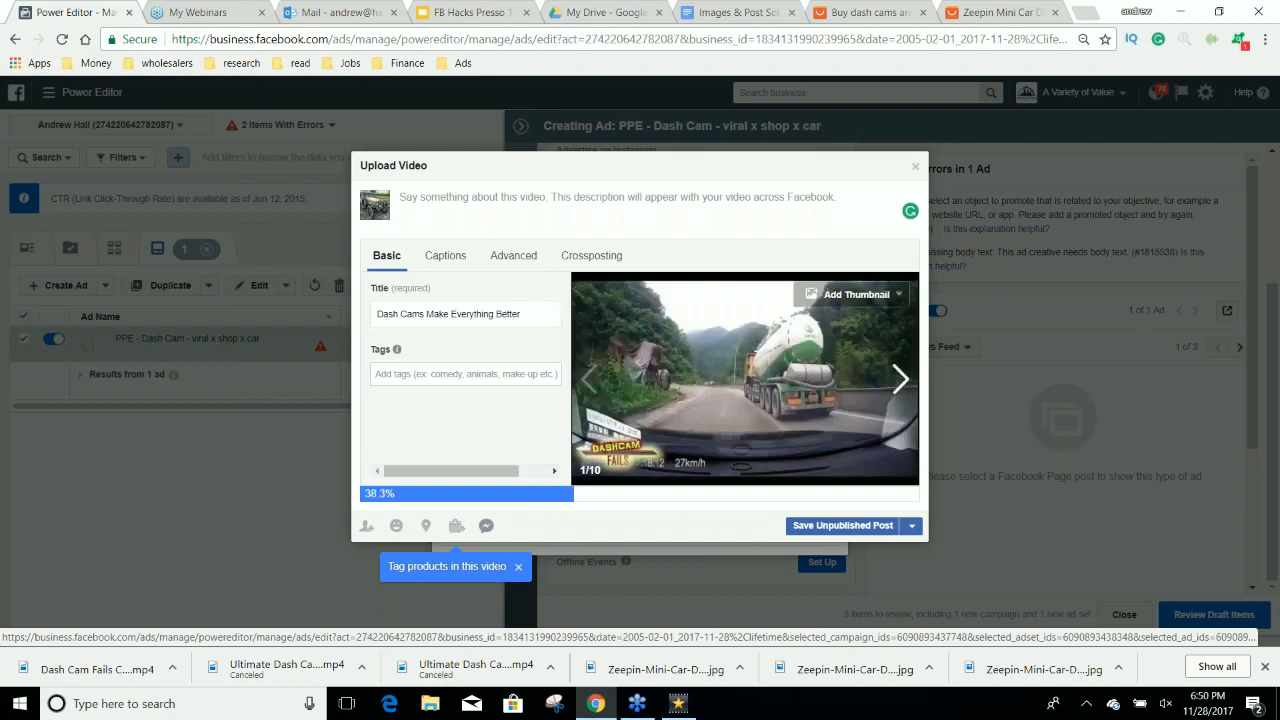
left_click(899, 380)
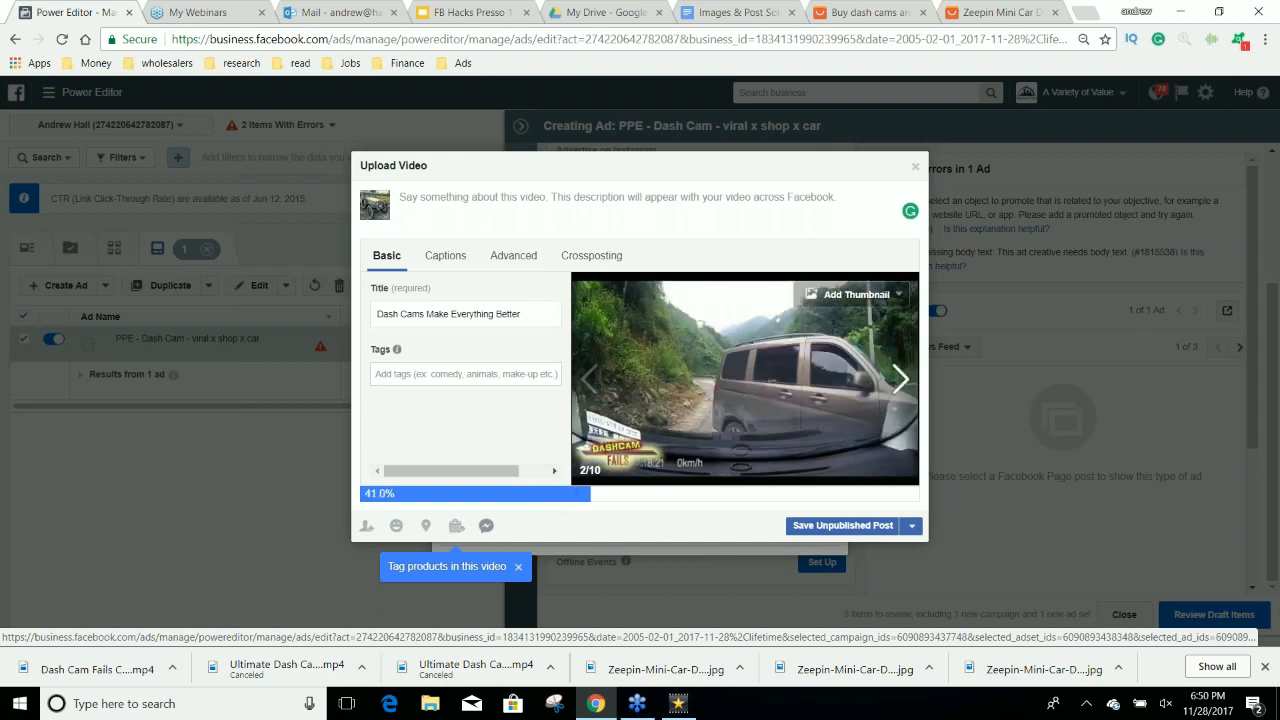
left_click(899, 380)
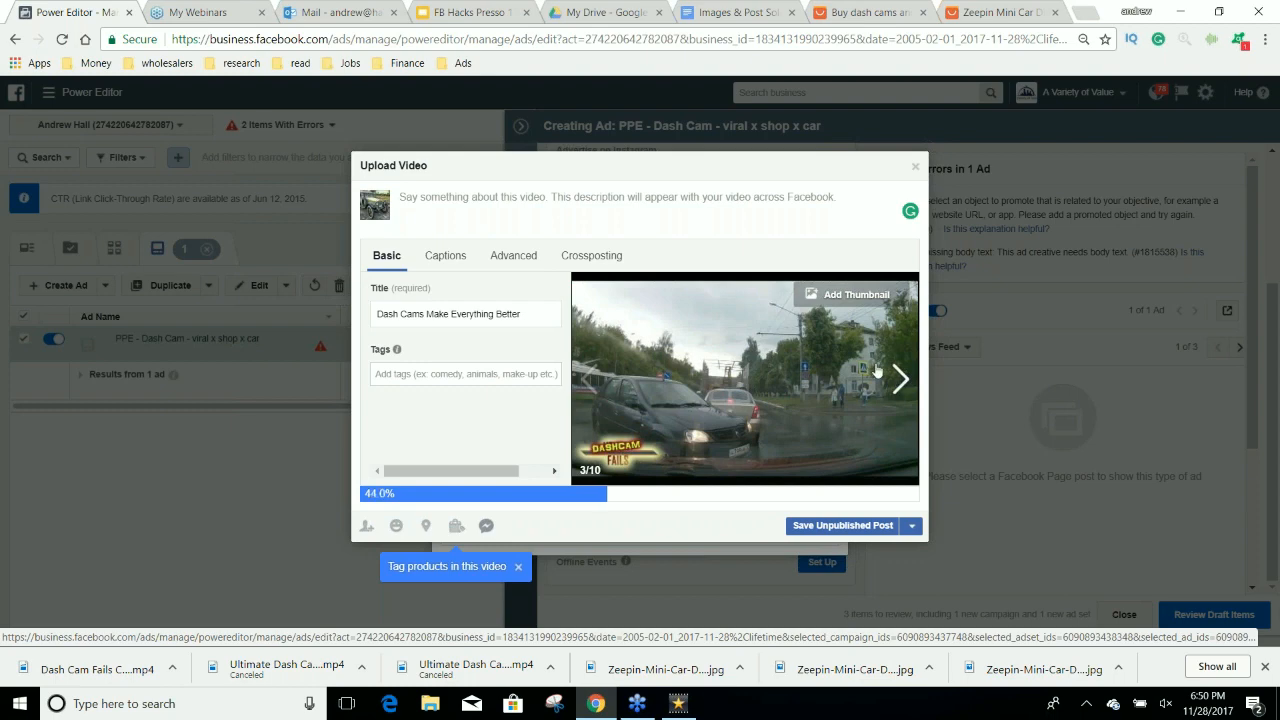
Begin the video's post description with the question "Do you own a car?".
left_click(481, 200)
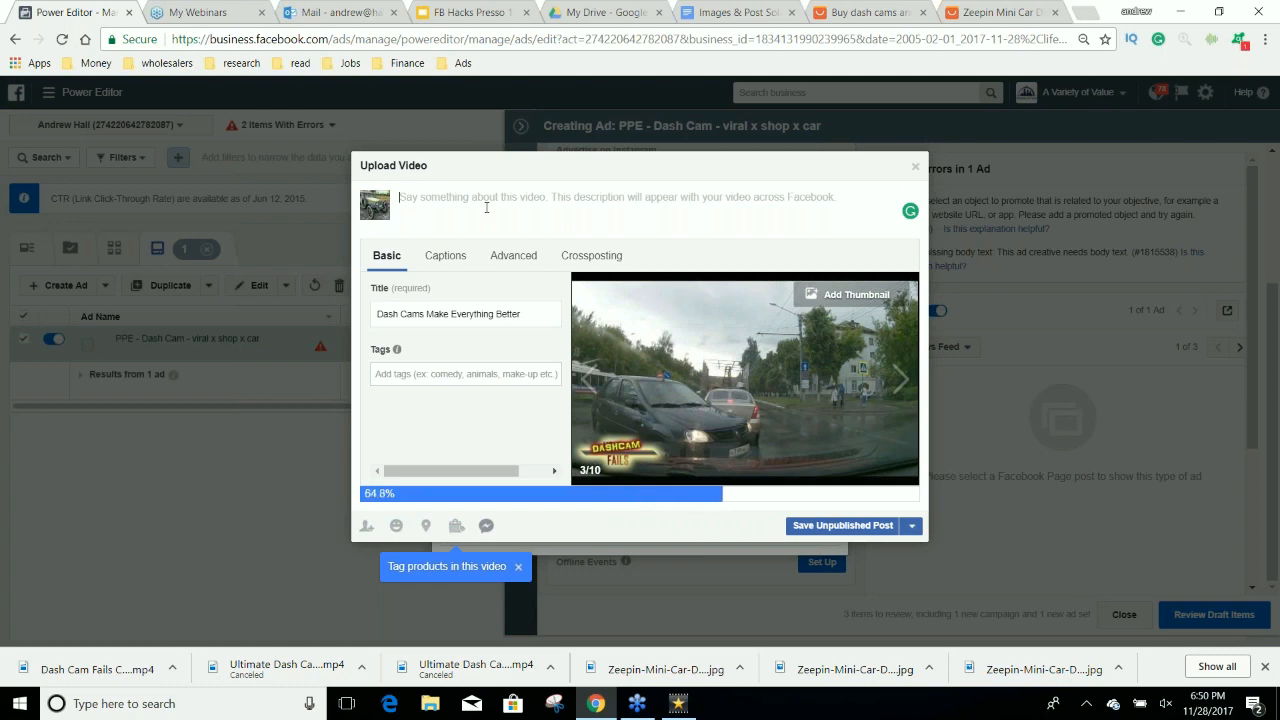
type("Do you d")
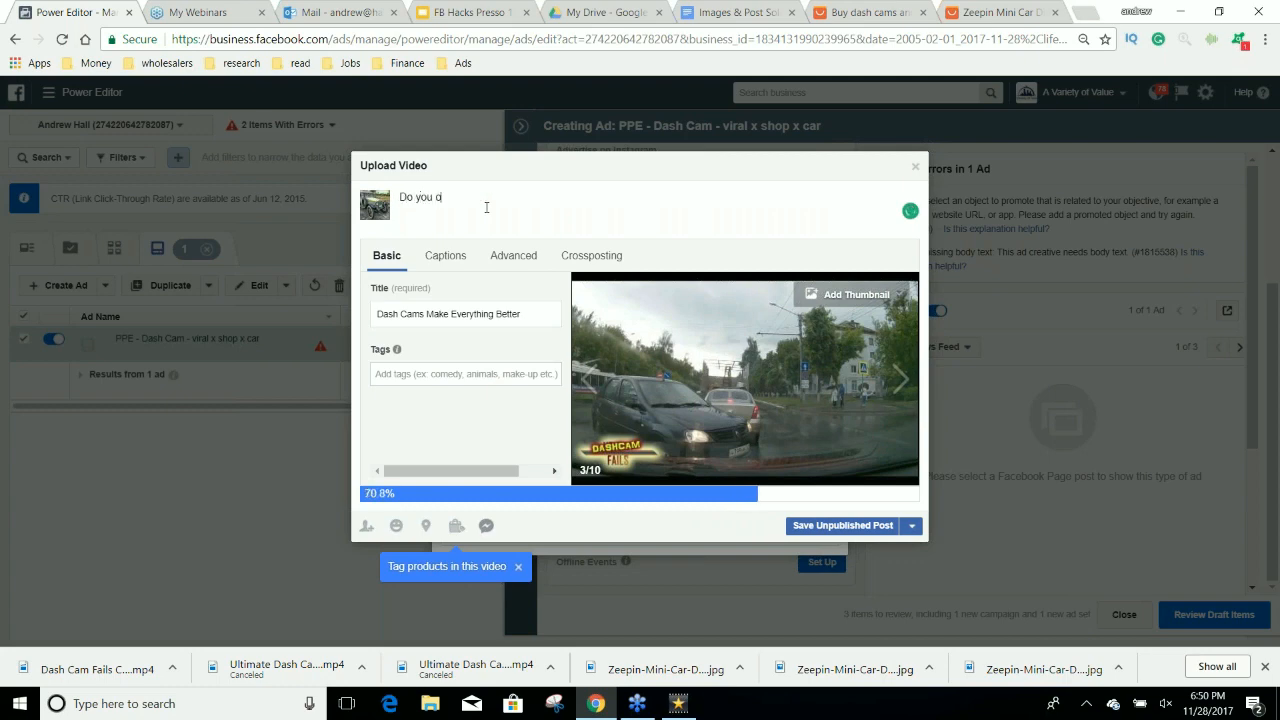
key("BackSpace")
type("own a car?")
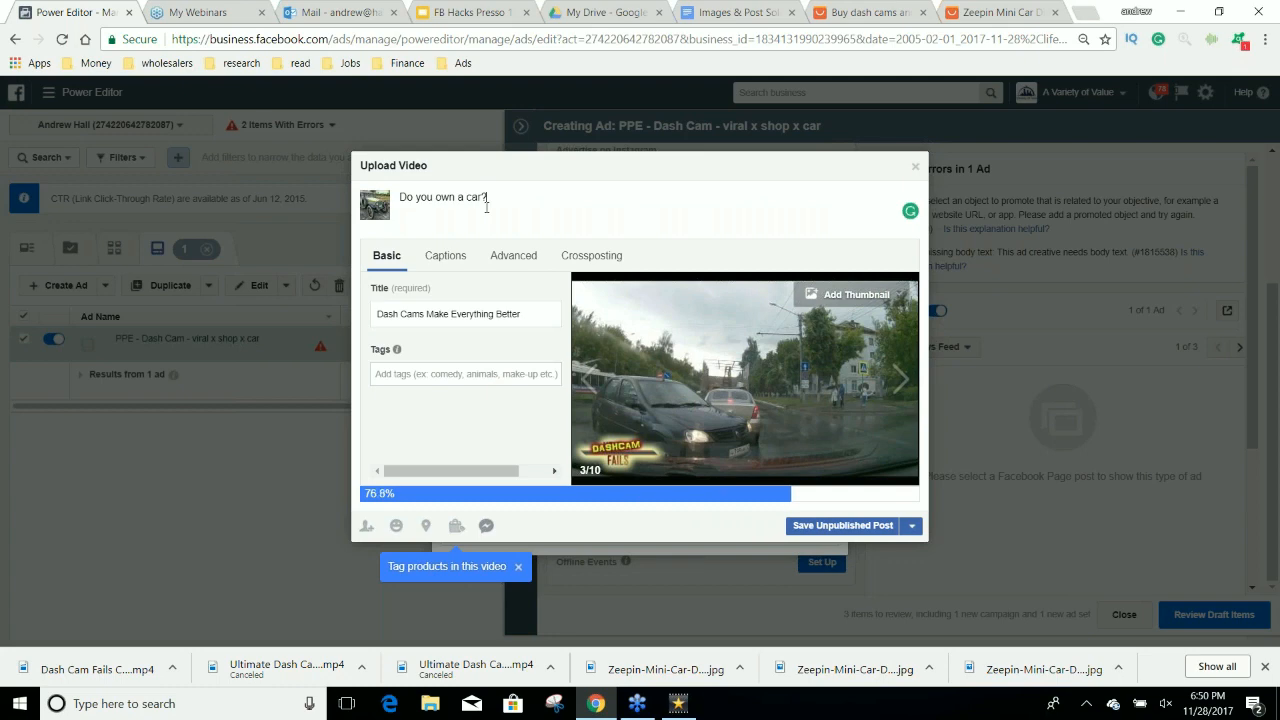
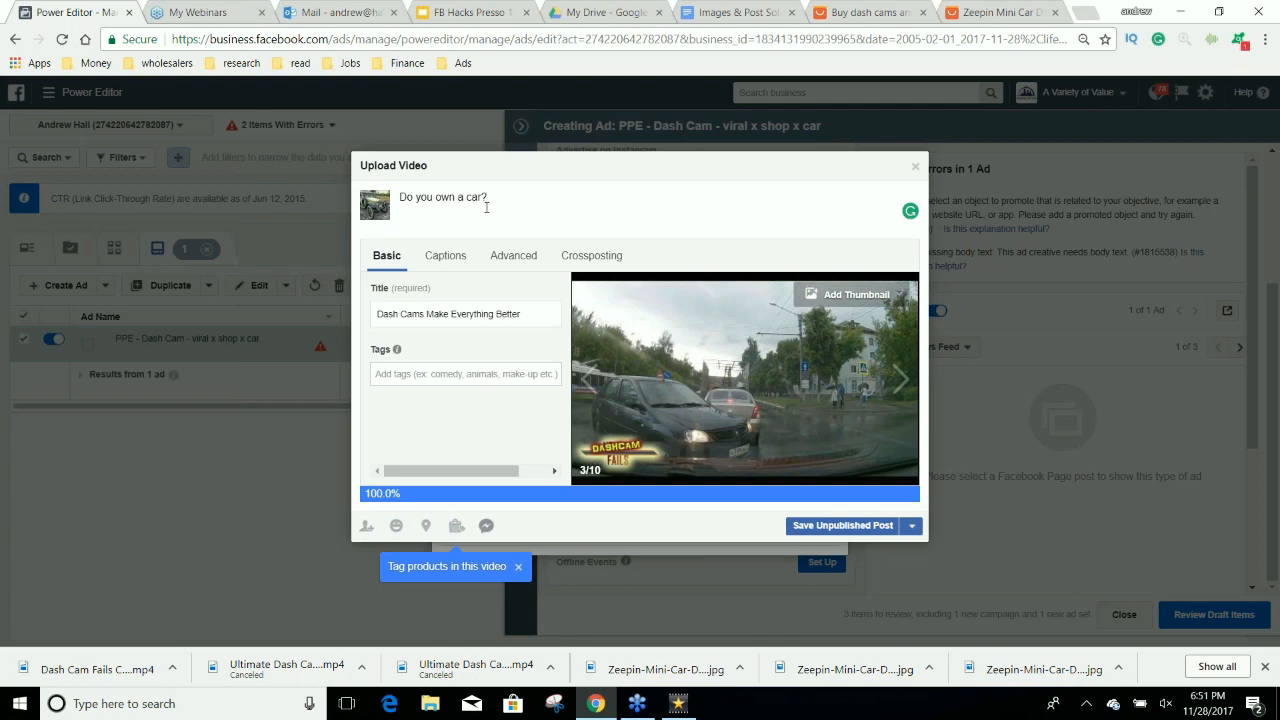
Continue the video's post description with "Wish you could record the crazy moments you see?".
type("Check")
key("BackSpace")
key("BackSpace")
key("BackSpace")
key("BackSpace")
key("BackSpace")
key("BackSpace")
type("Wish you coul")
type("d ")
type("record")
type(" a")
type("he cr")
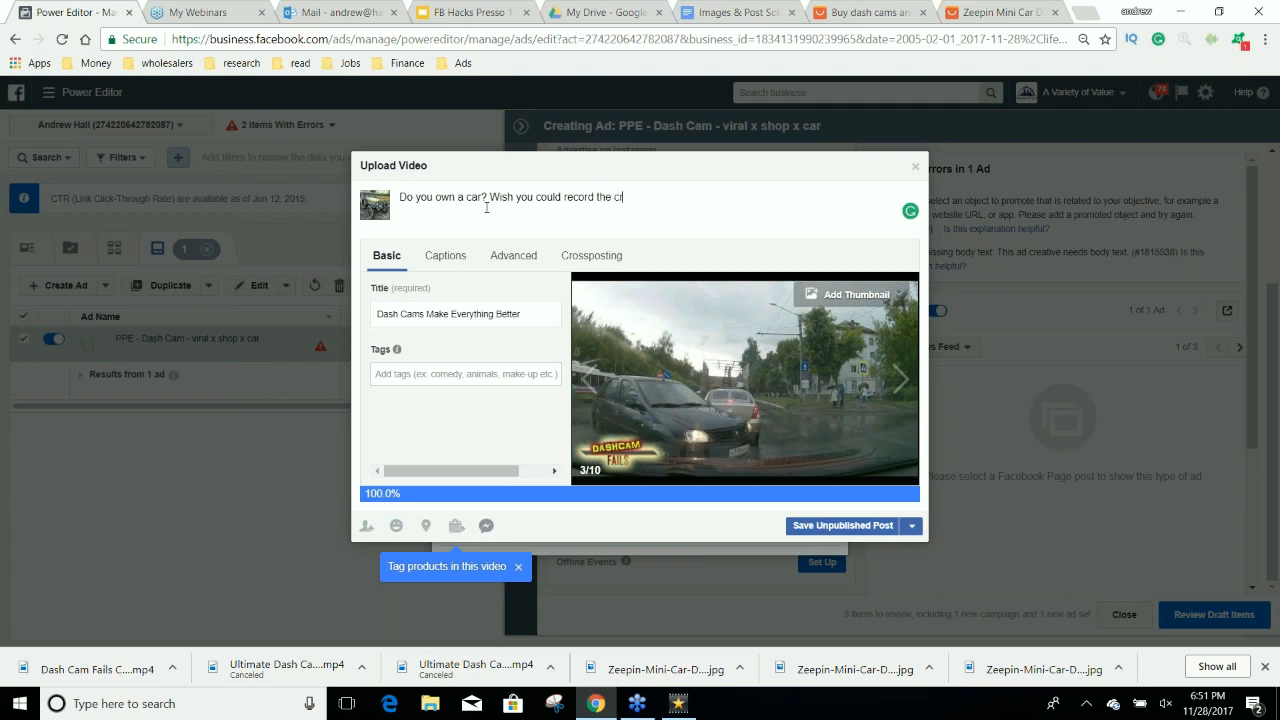
type("azy moments you see? Check out")
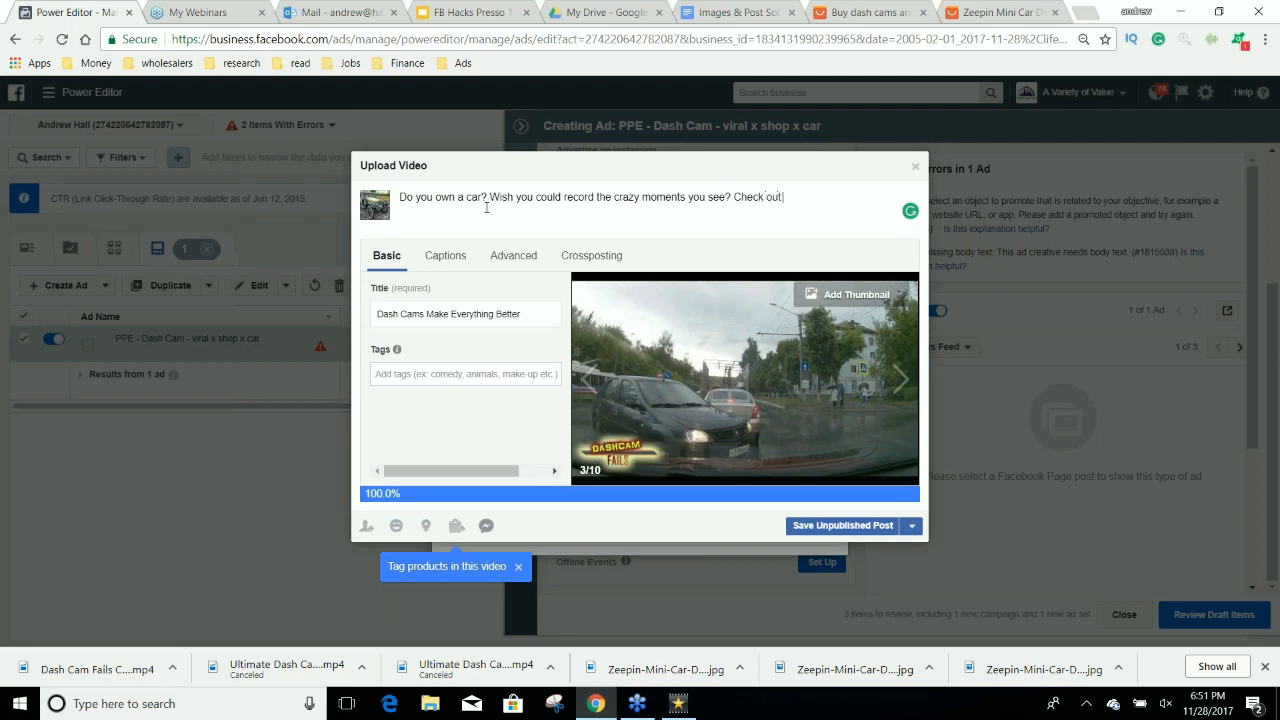
type(" these hilarious fails from D")
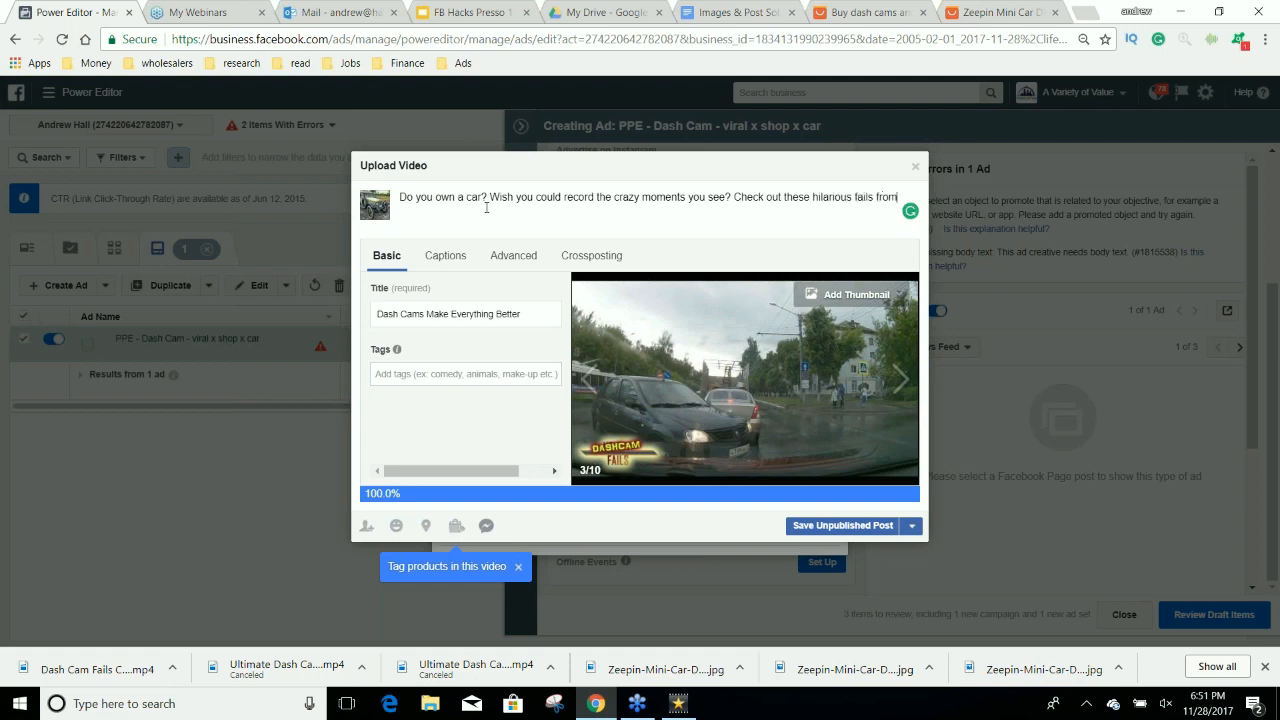
Finish the post description with the sentence "Check out these hilarious fails from drivers with Dash Cams!".
key("BackSpace")
type("drivers with Dash Cams")
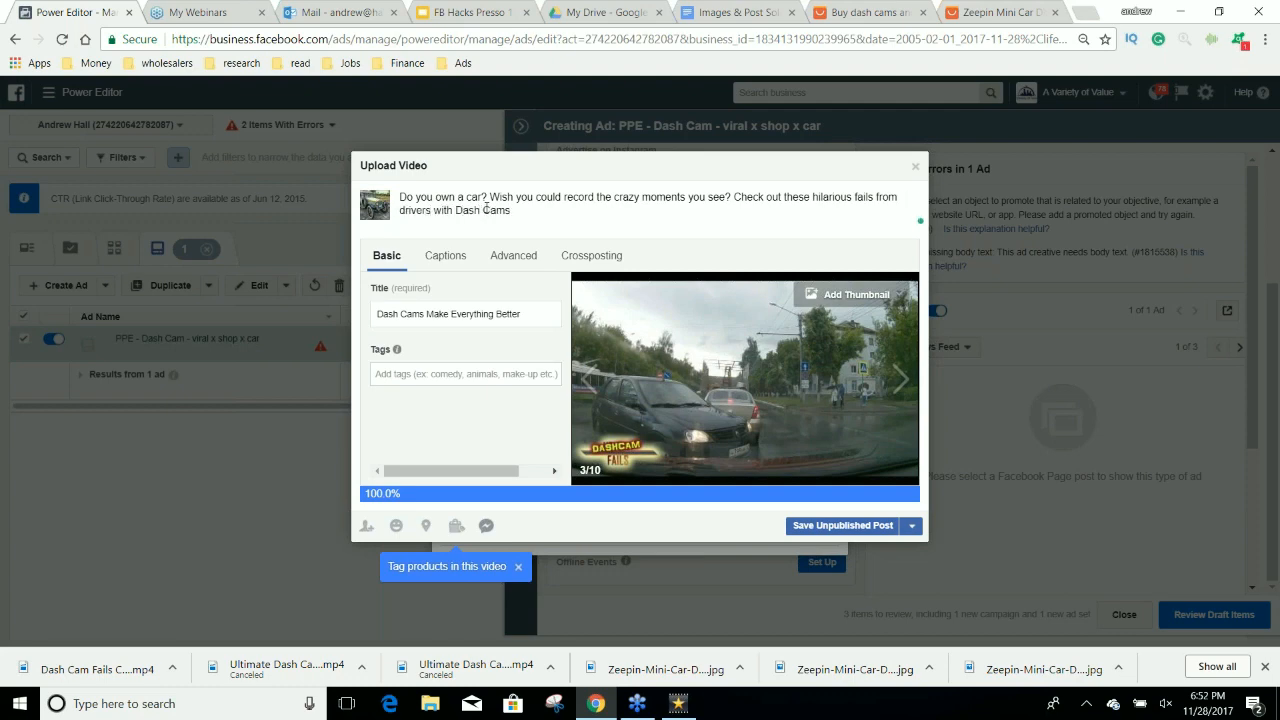
type("!")
Open the getemoji.com website in a new browser tab.
left_click(1090, 14)
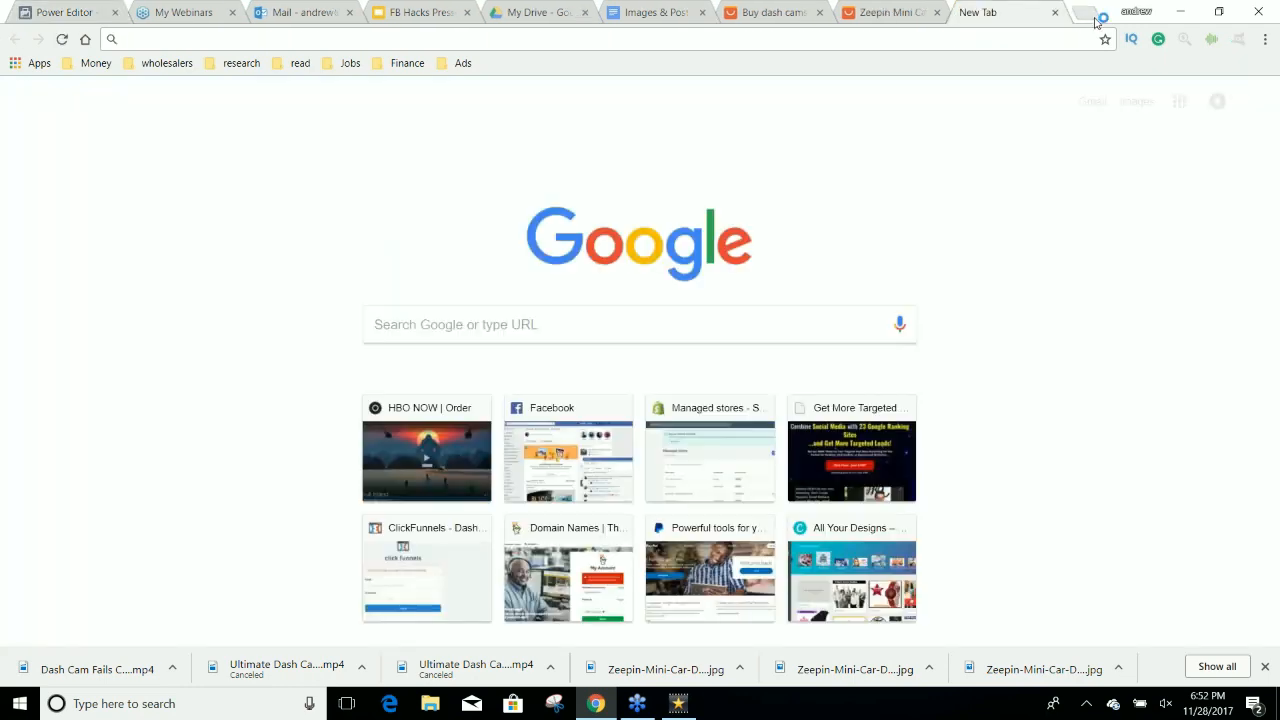
type("gre")
key("BackSpace")
key("BackSpace")
type("etemoji.com")
key("Return")
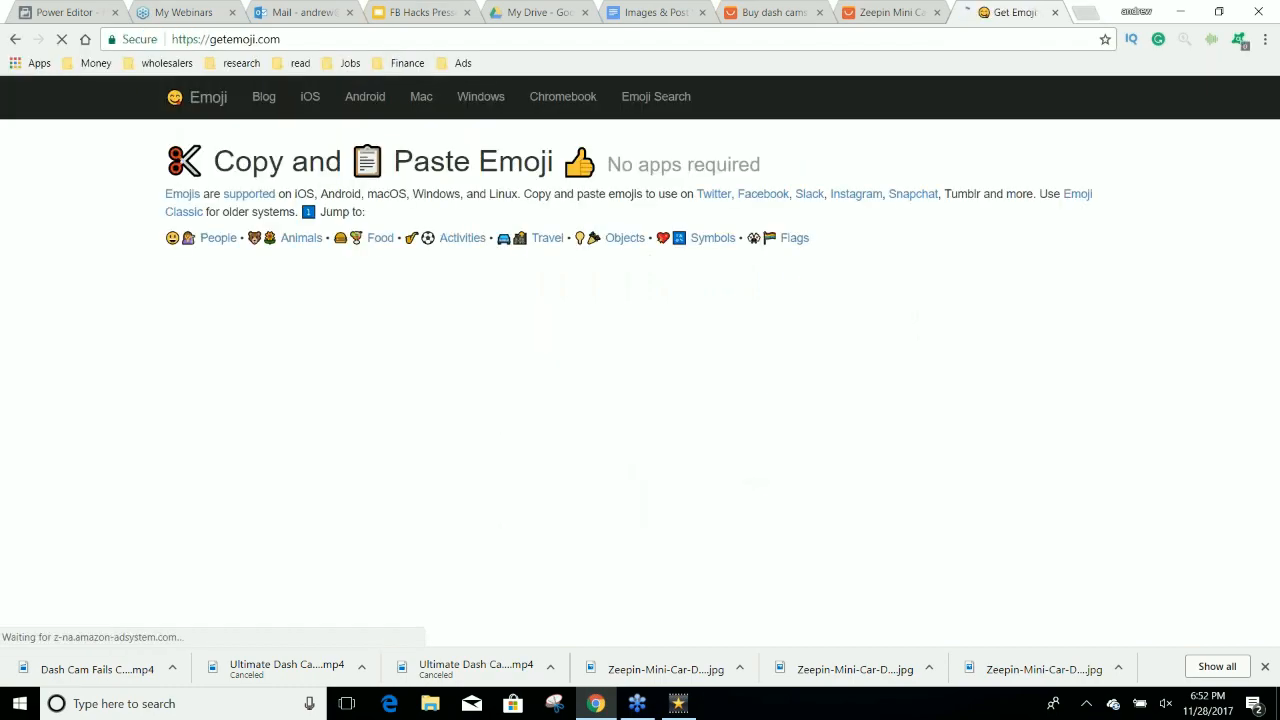
Copy the red car emoji from Travel & Places and insert it after "Do you own a car?" in the post description.
scroll(923, 349, "down", 4)
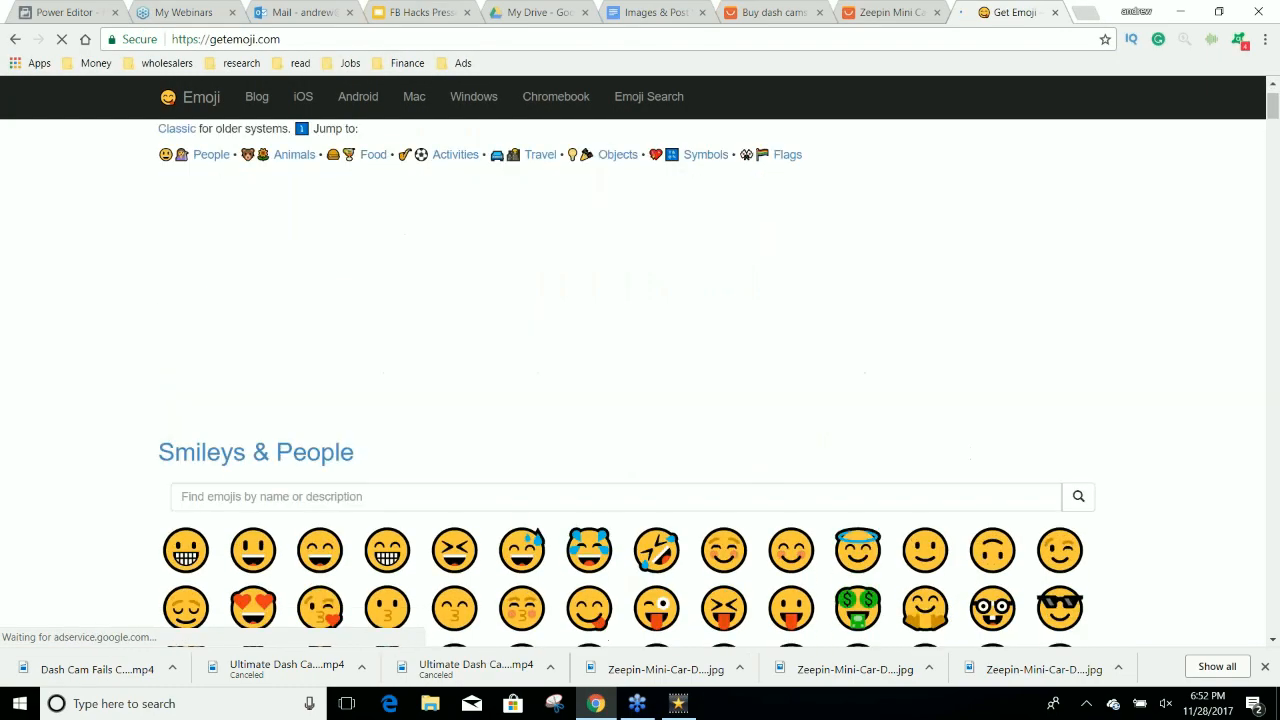
scroll(923, 349, "down", 5)
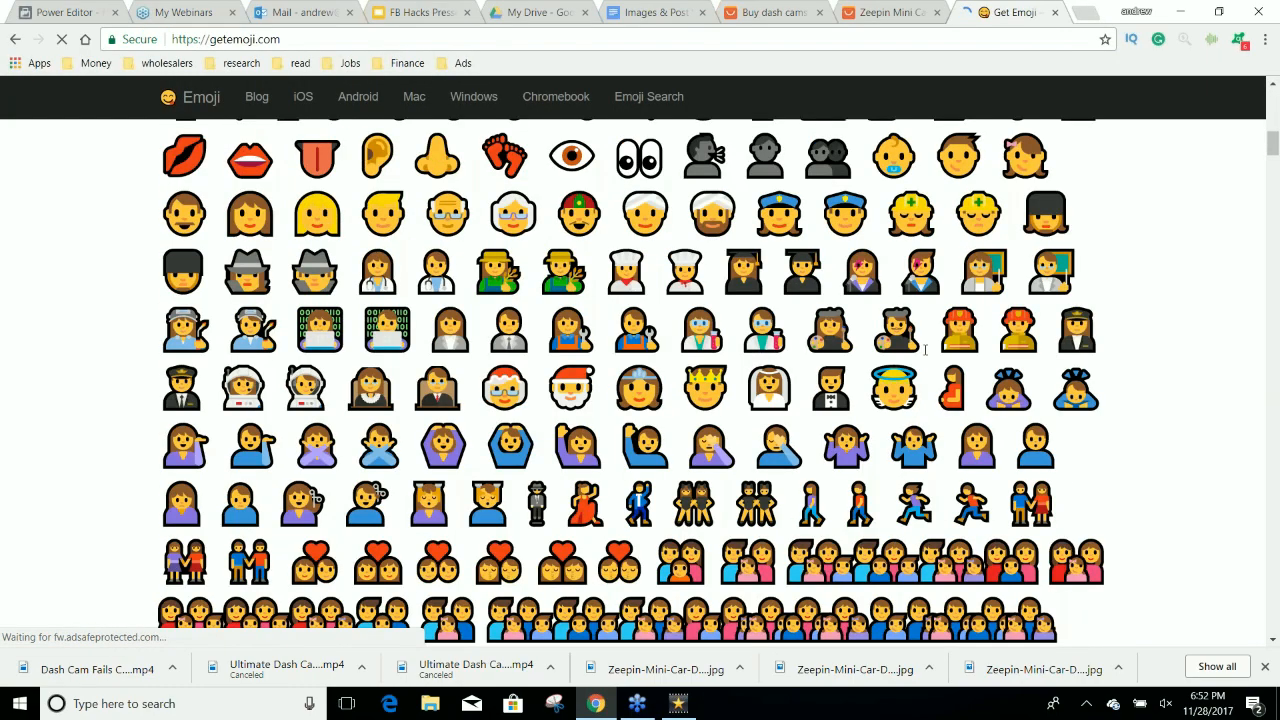
scroll(925, 349, "down", 3)
scroll(925, 349, "down", 2)
scroll(925, 349, "down", 5)
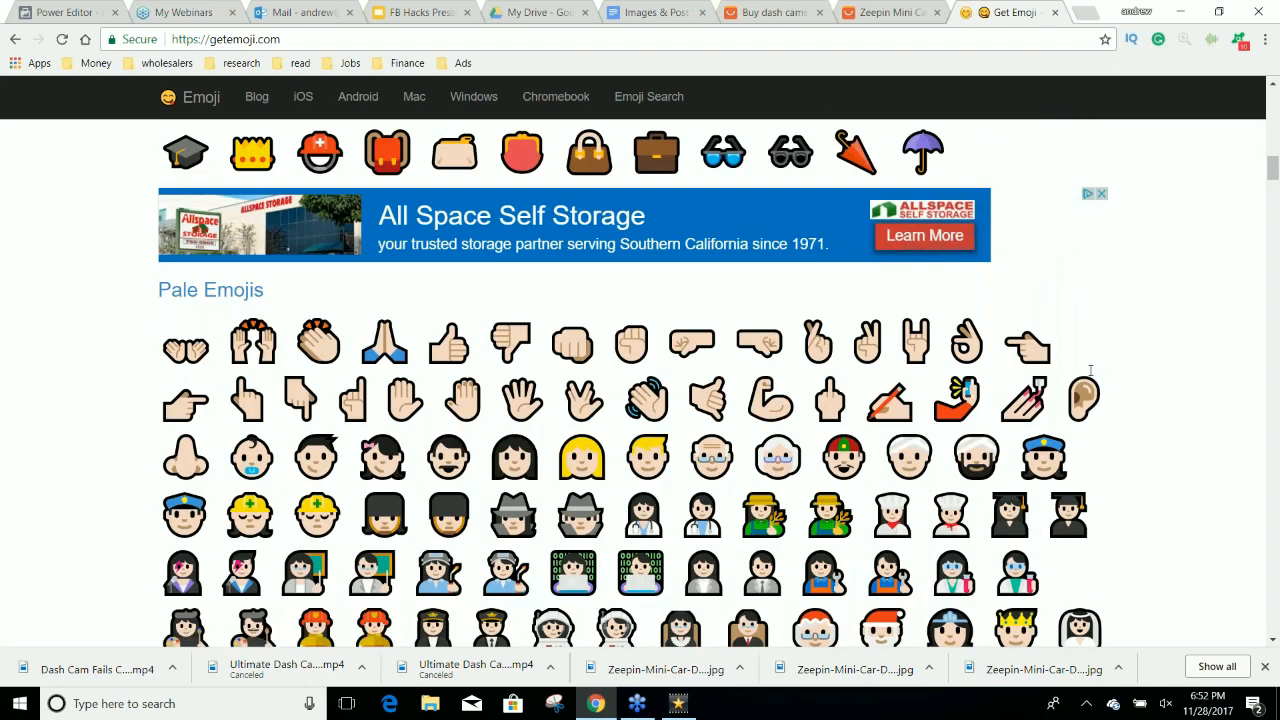
scroll(1155, 350, "down", 1)
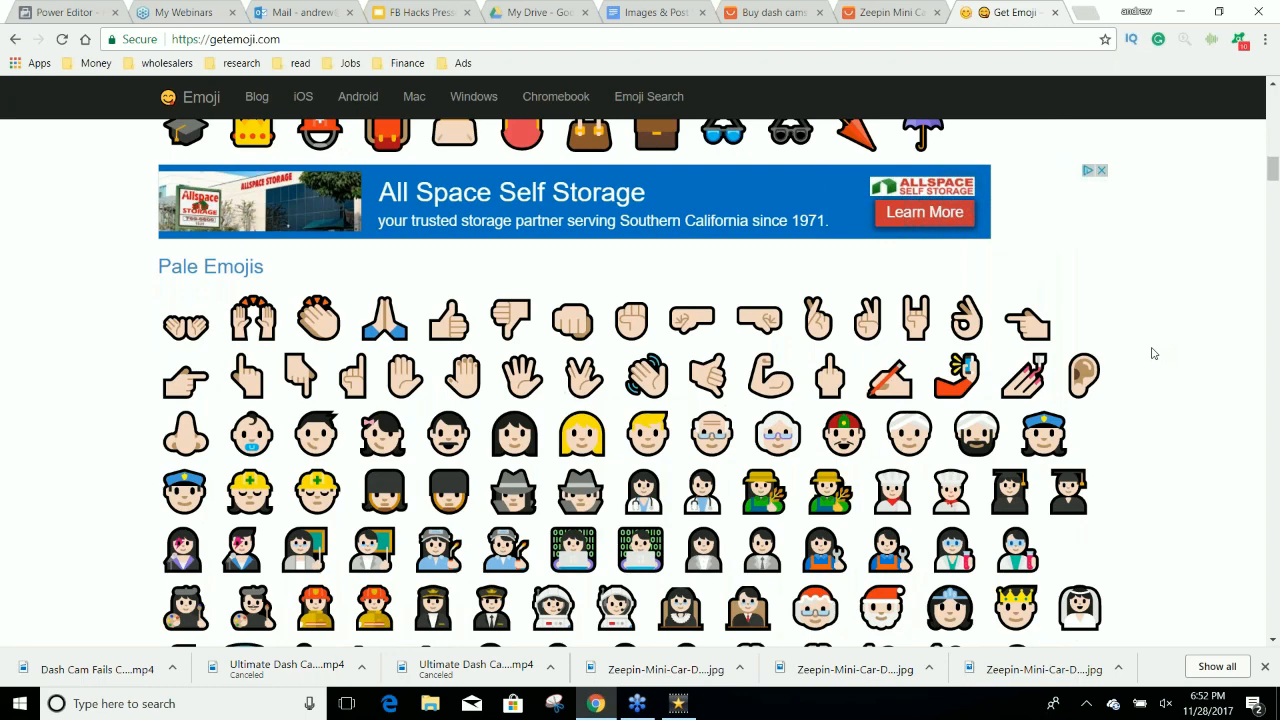
scroll(1153, 353, "down", 2)
scroll(1150, 355, "down", 3)
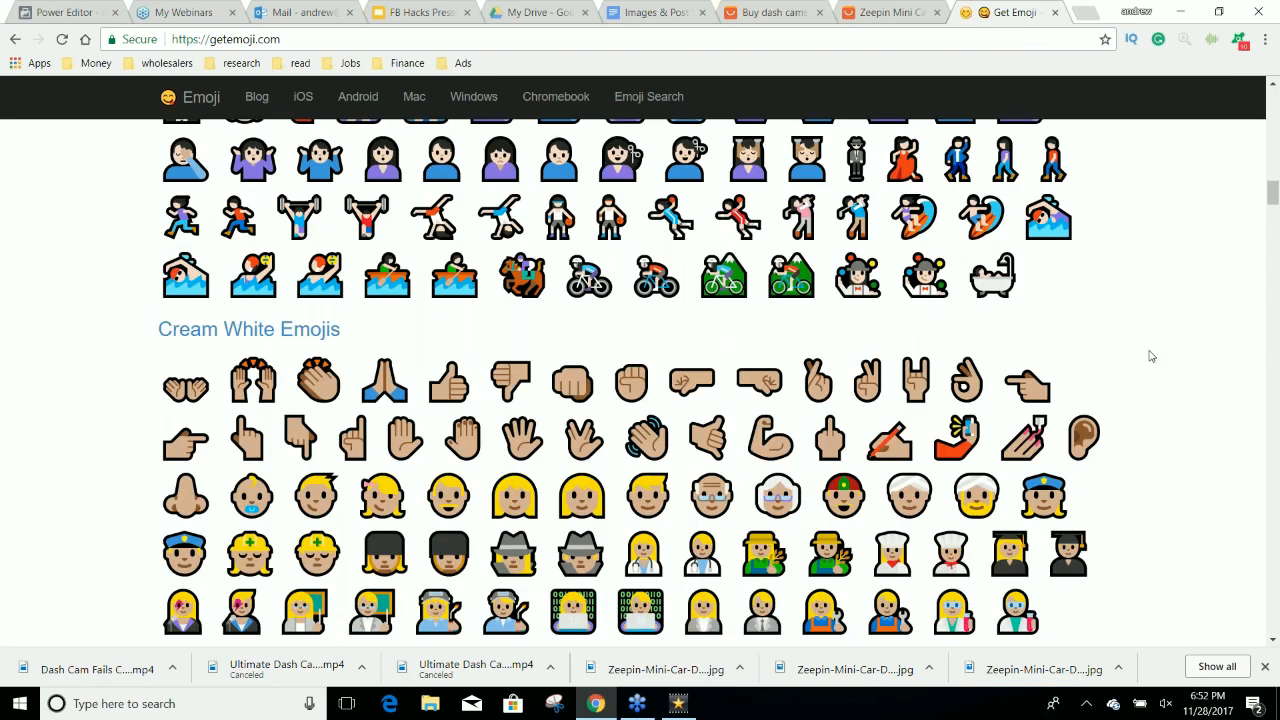
scroll(1150, 356, "down", 9)
scroll(1150, 357, "down", 5)
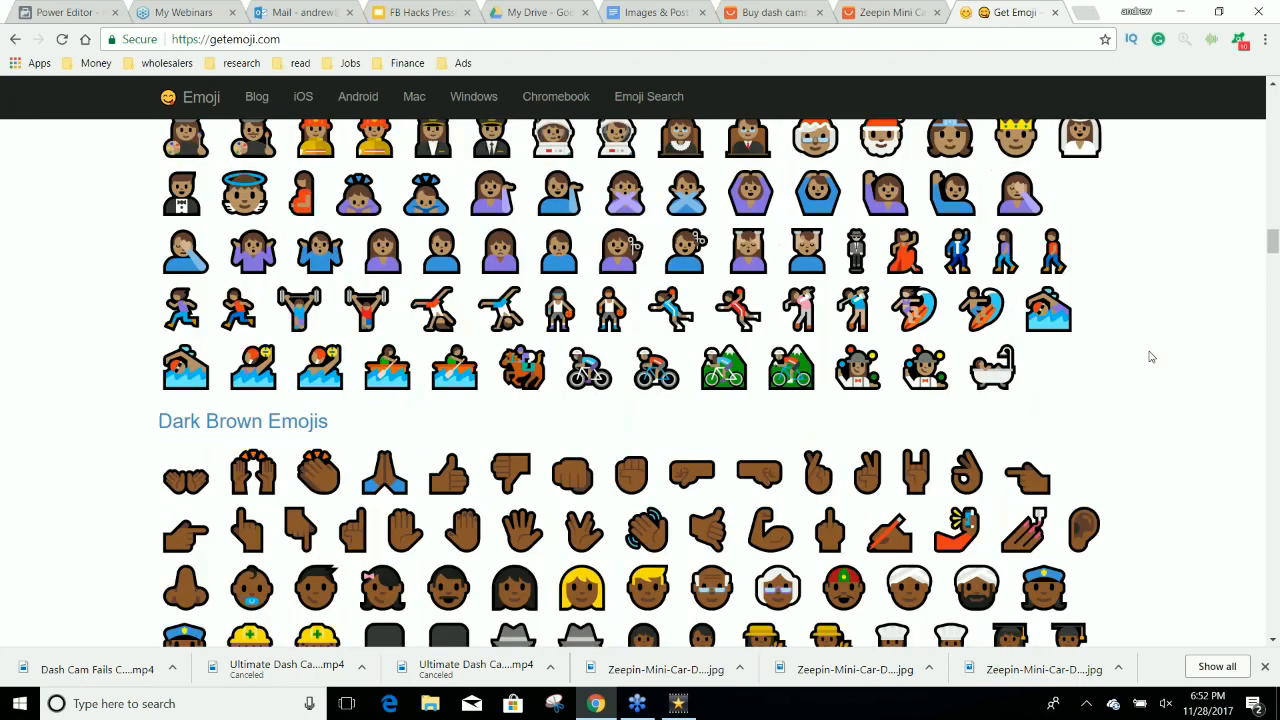
scroll(1150, 358, "down", 2)
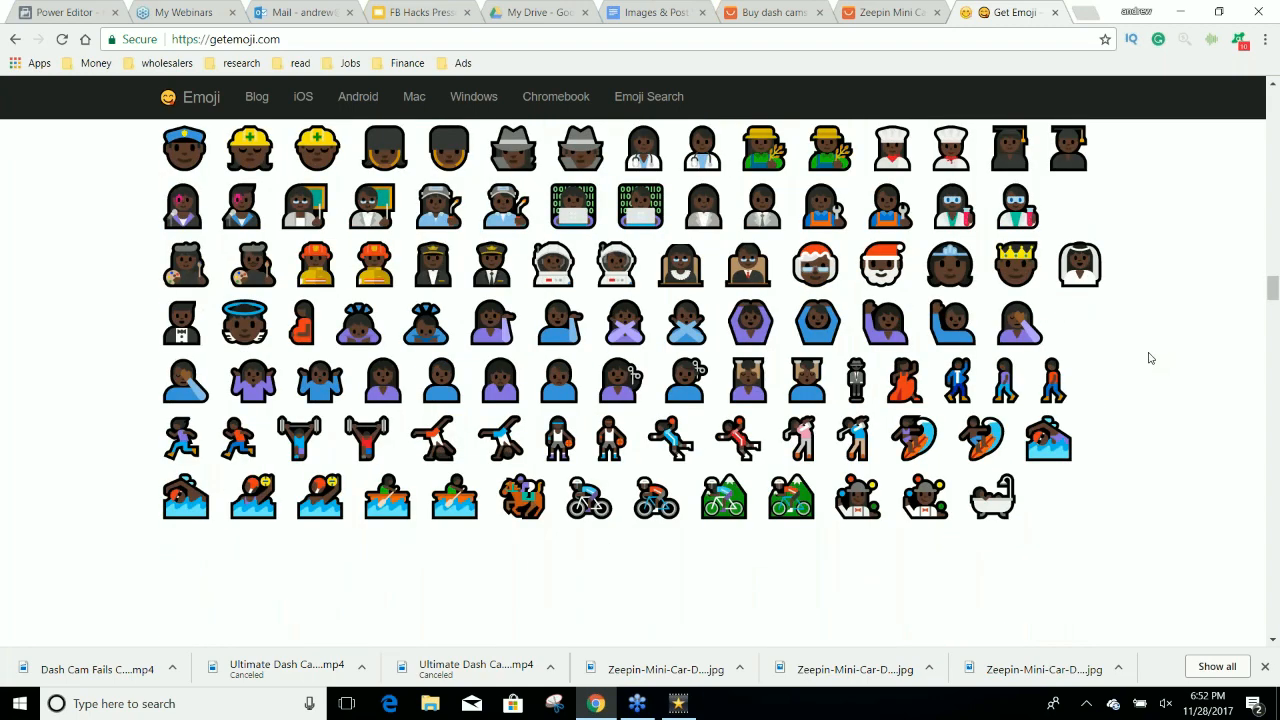
scroll(1150, 357, "down", 5)
scroll(1160, 398, "down", 3)
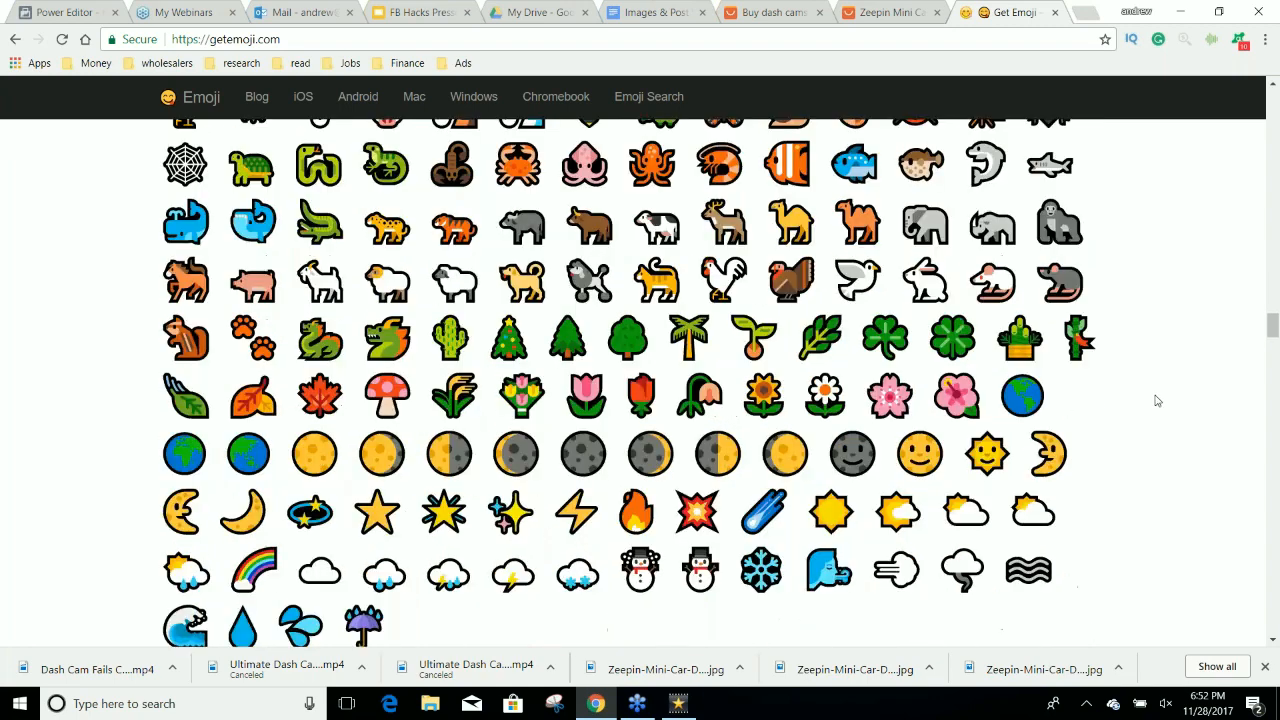
scroll(1157, 401, "down", 9)
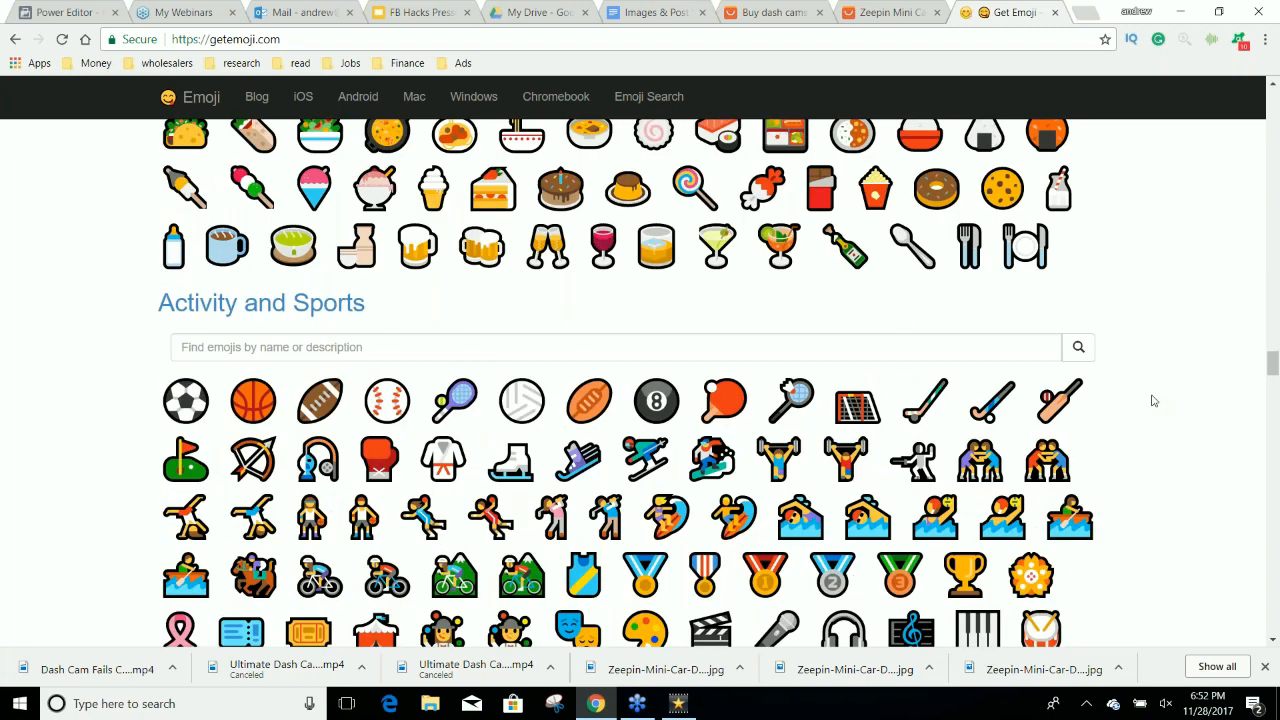
scroll(1152, 401, "down", 8)
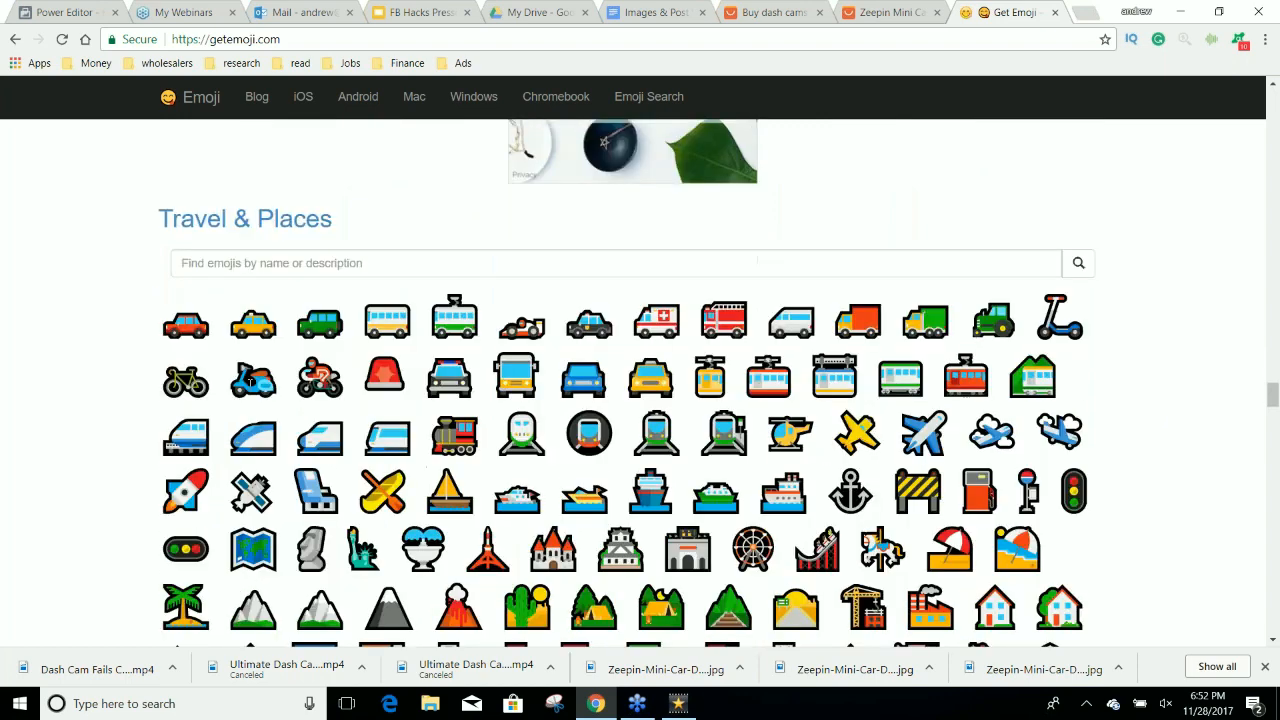
left_click_drag(161, 323, 212, 323)
key("ctrl+c")
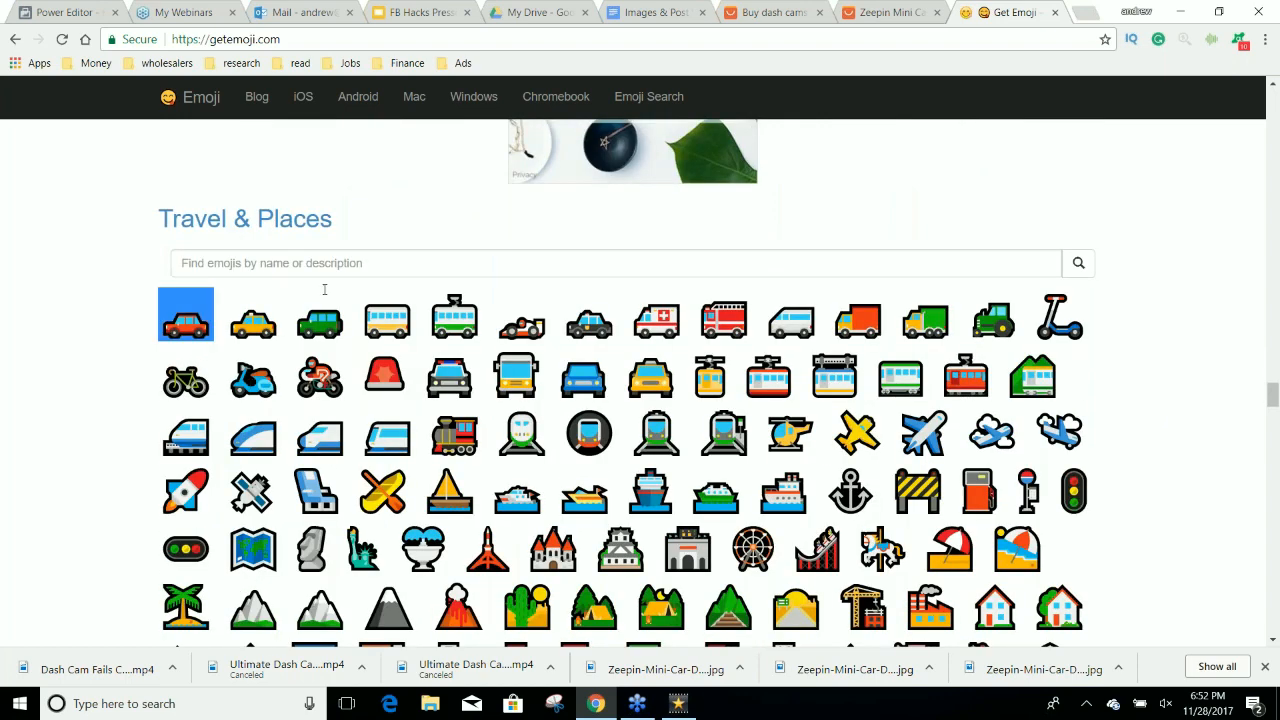
left_click(106, 17)
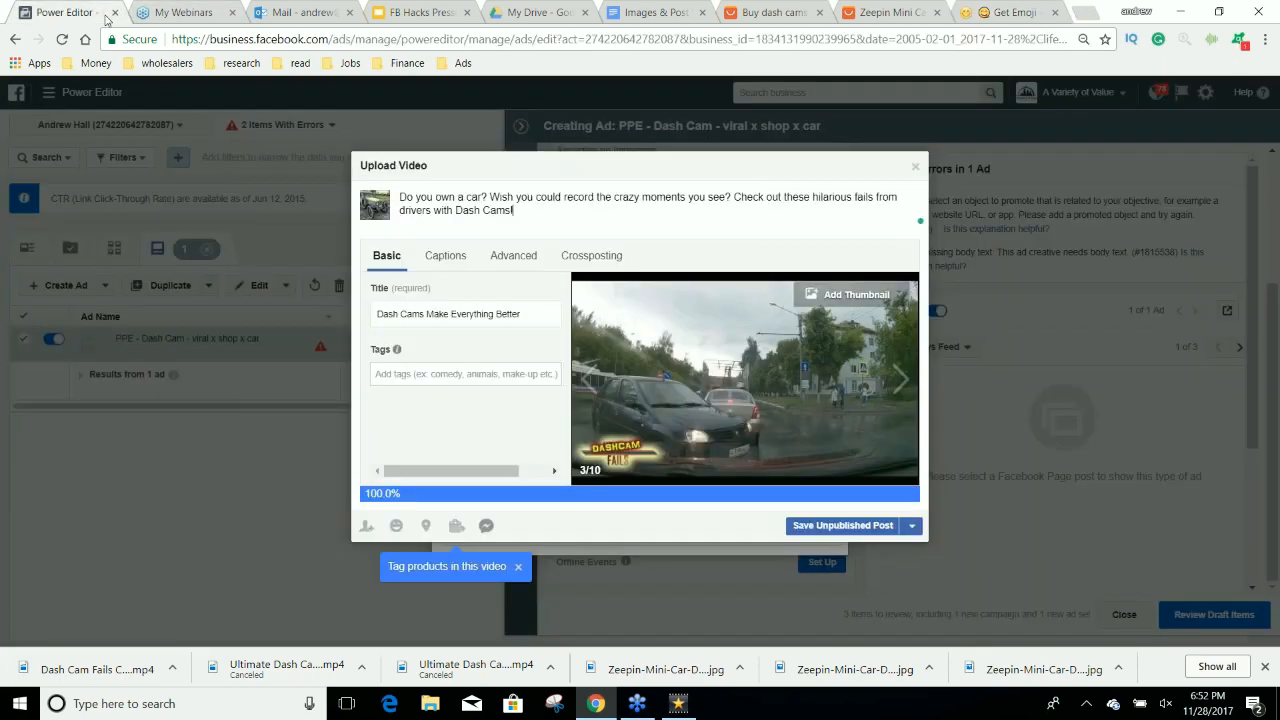
key("ctrl+v")
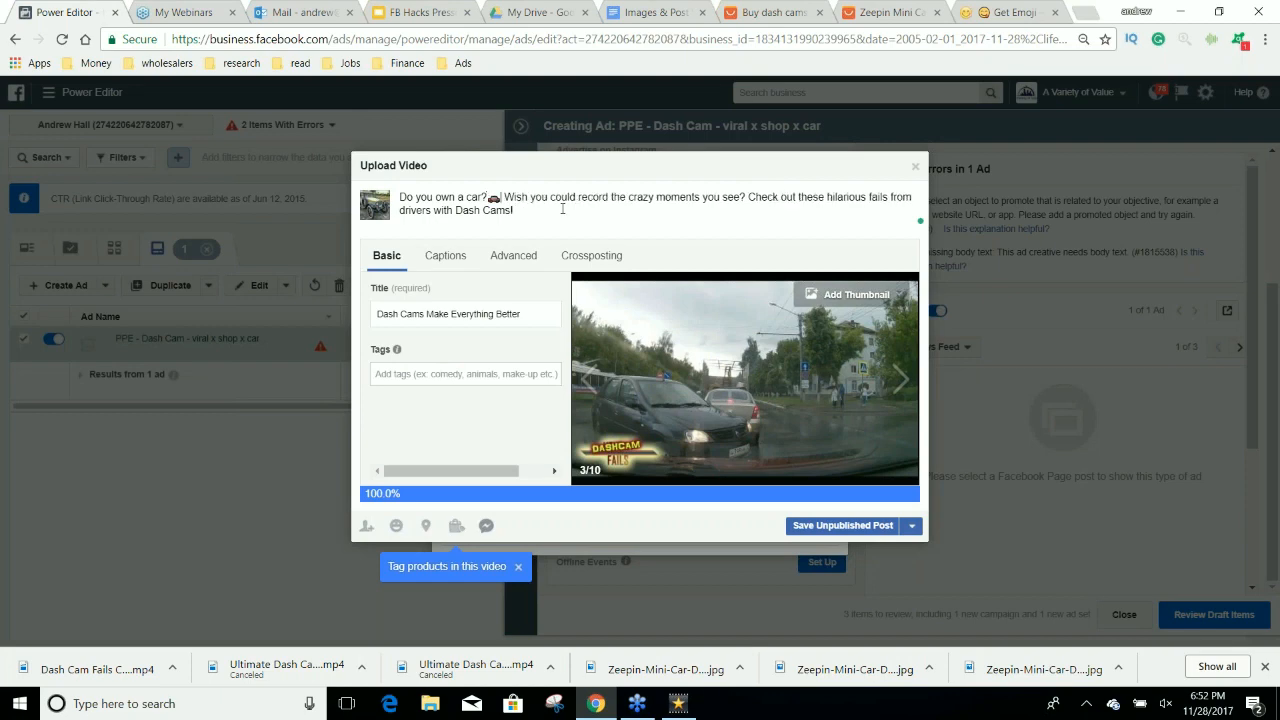
Copy the fire emoji from getemoji.com and insert it before "Check out" in the post description.
left_click(1034, 10)
scroll(731, 384, "up", 7)
scroll(657, 371, "up", 15)
scroll(625, 462, "down", 3)
double_click(636, 349)
key("ctrl+c")
left_click(40, 9)
key("ctrl+v")
Copy the tears-of-joy emoji from Smileys & People and add it at the end of the post description.
left_click(1029, 12)
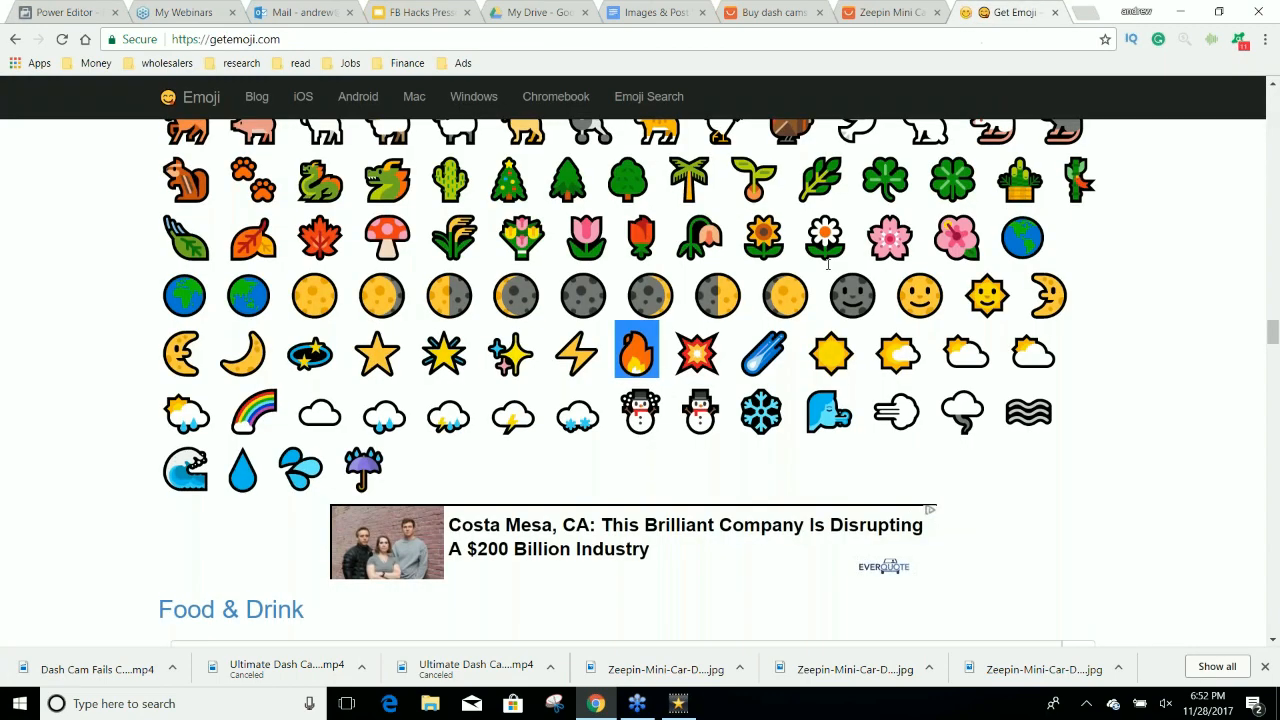
scroll(828, 265, "up", 10)
scroll(697, 270, "up", 15)
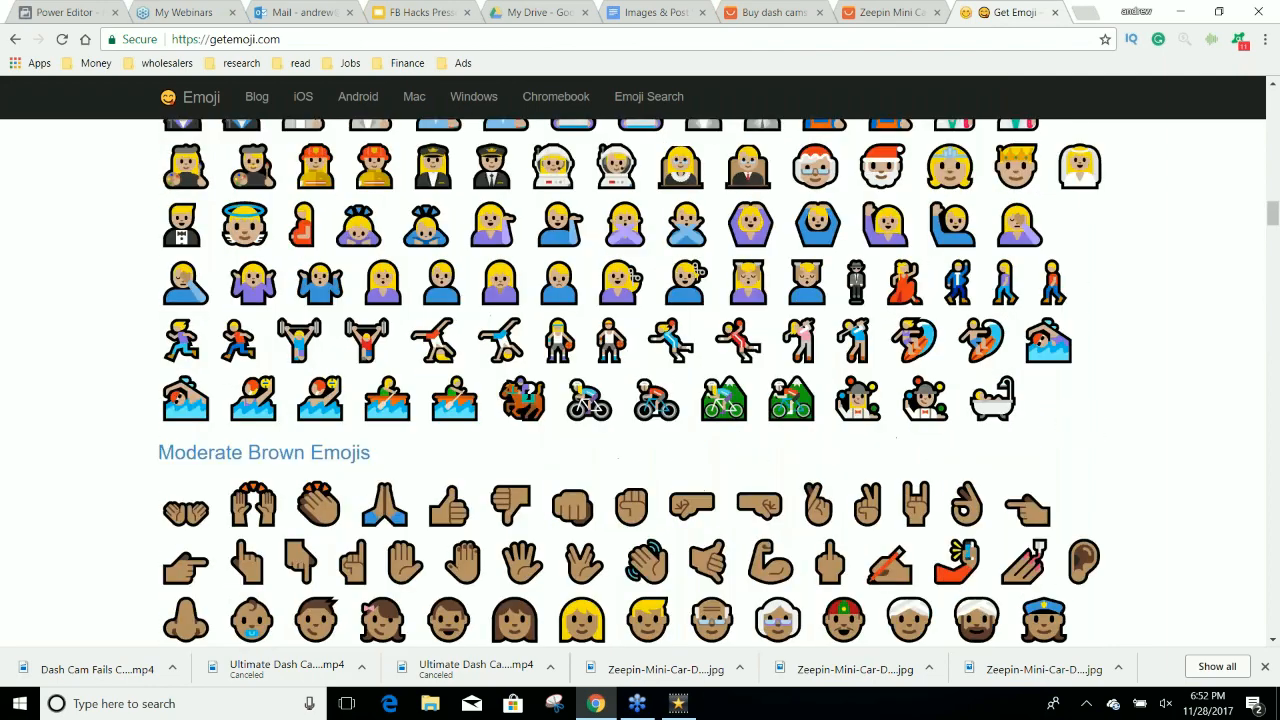
scroll(630, 382, "up", 10)
scroll(630, 382, "up", 10)
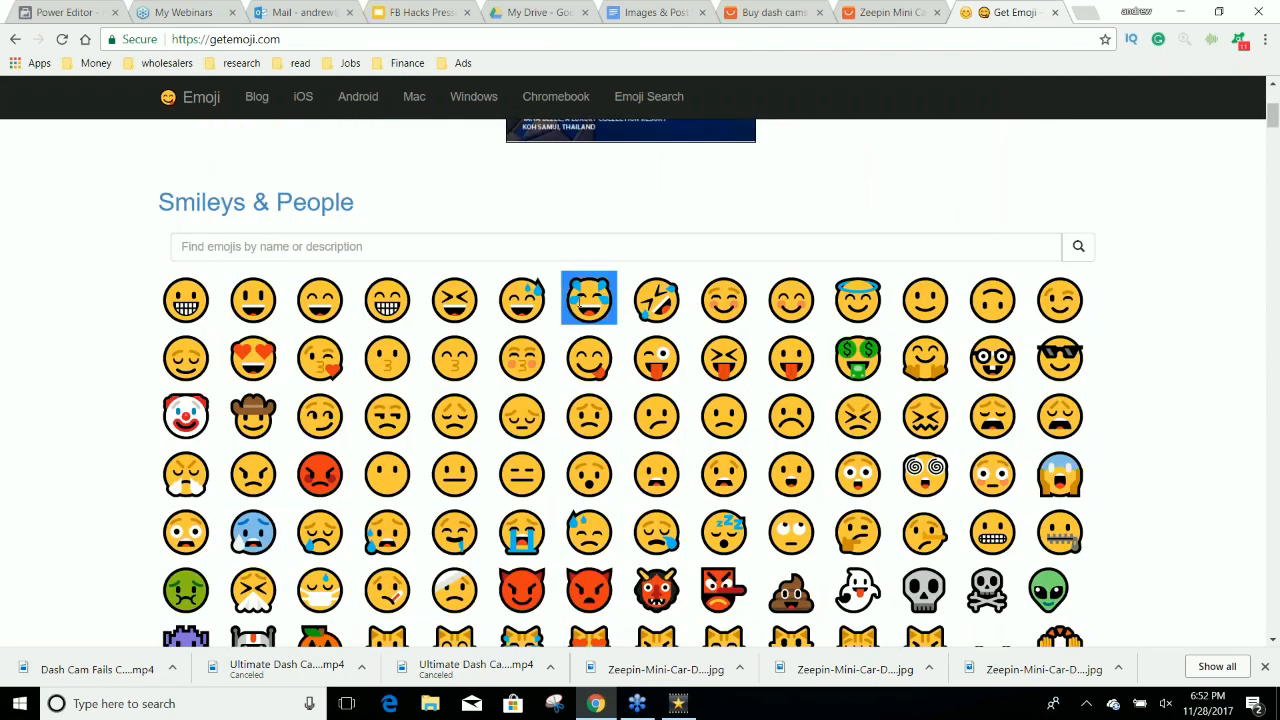
left_click(70, 8)
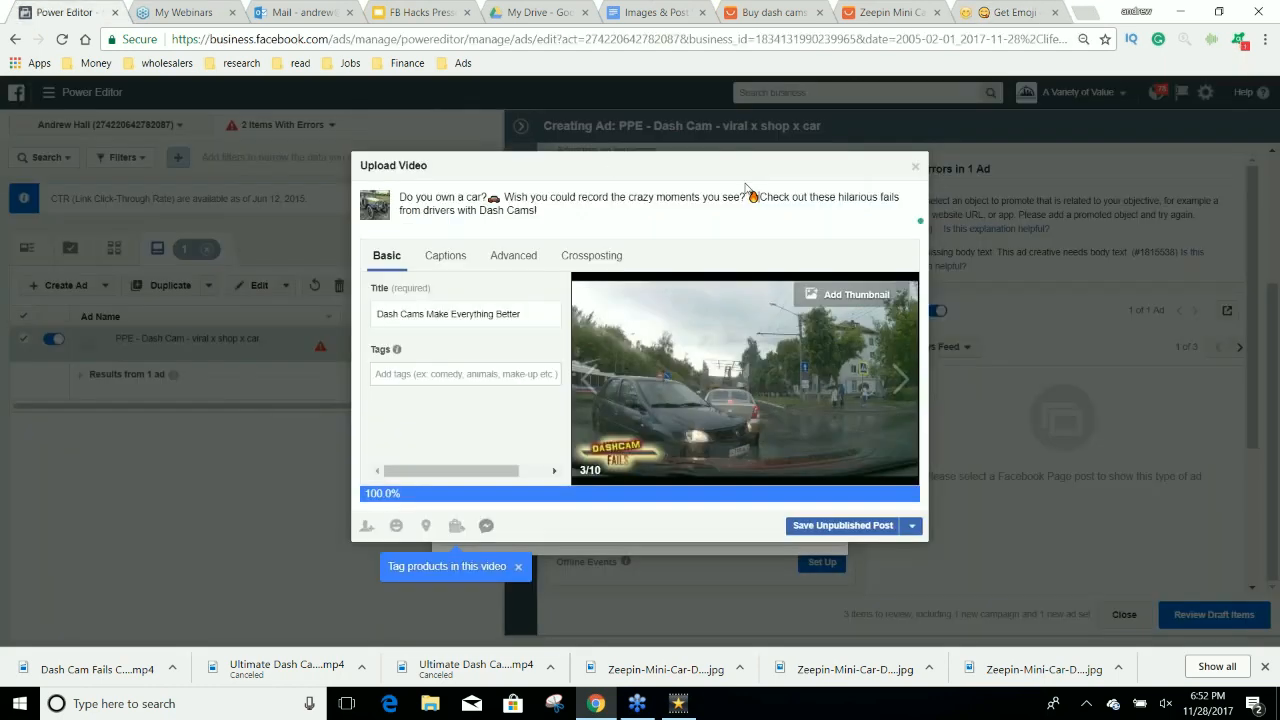
type("😬")
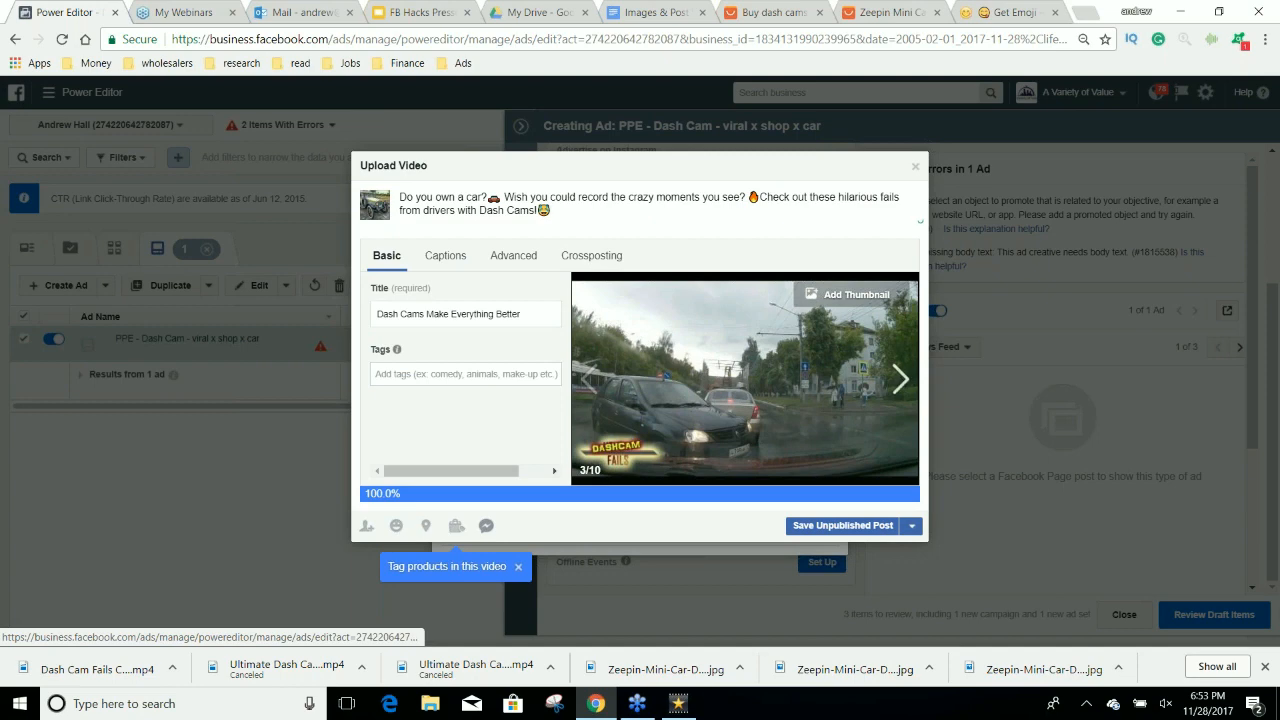
Add the line "Credit: DashCam Fails - YouTube" below the description and save the video as an unpublished post.
left_click_drag(552, 211, 396, 195)
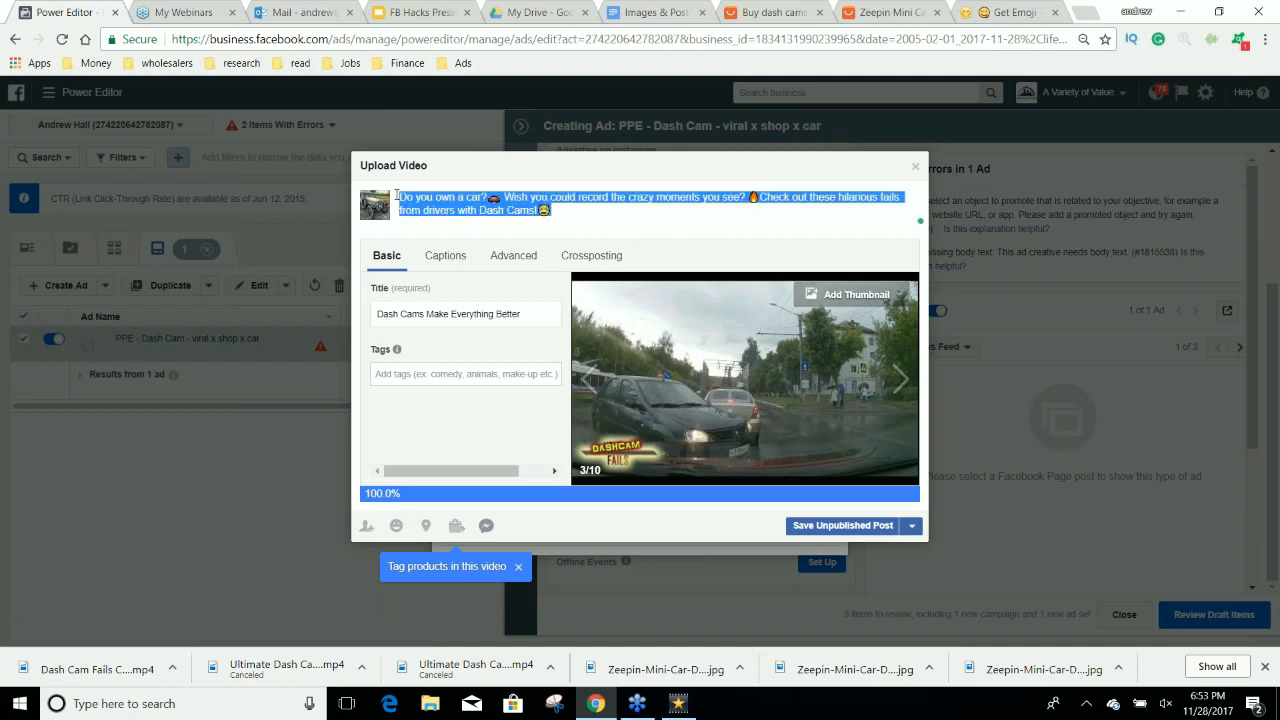
left_click(579, 210)
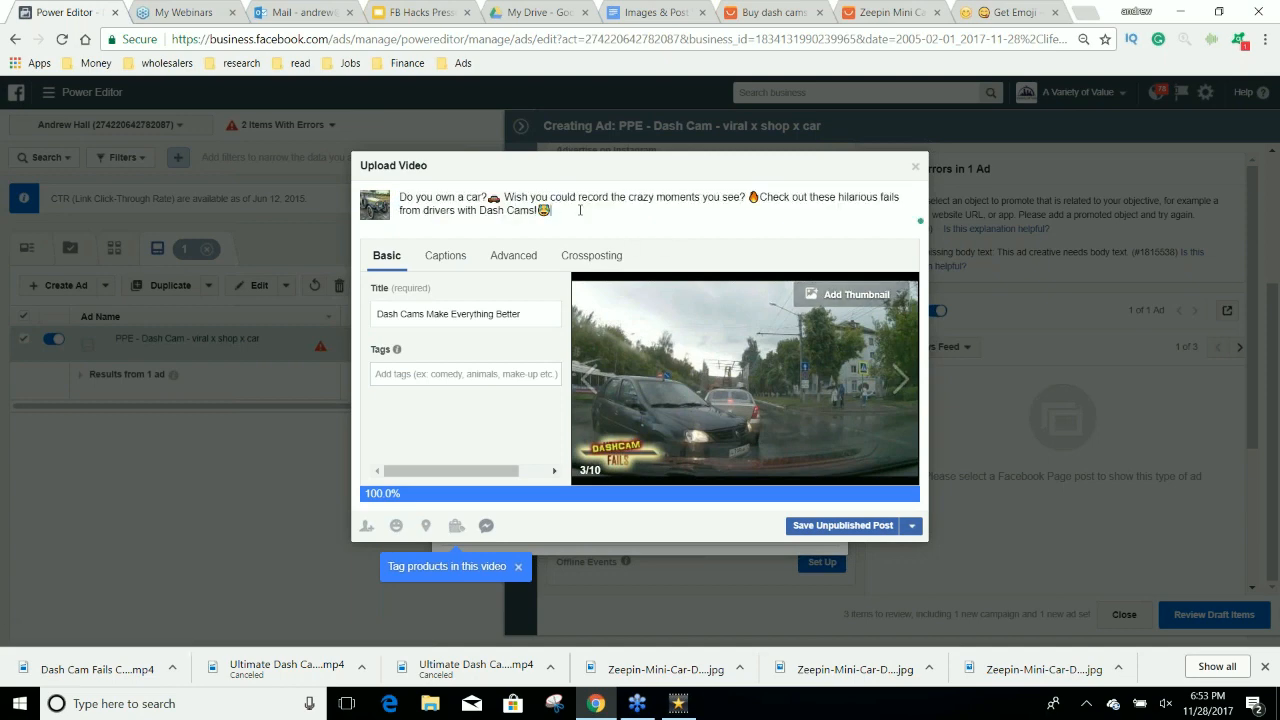
key("Return")
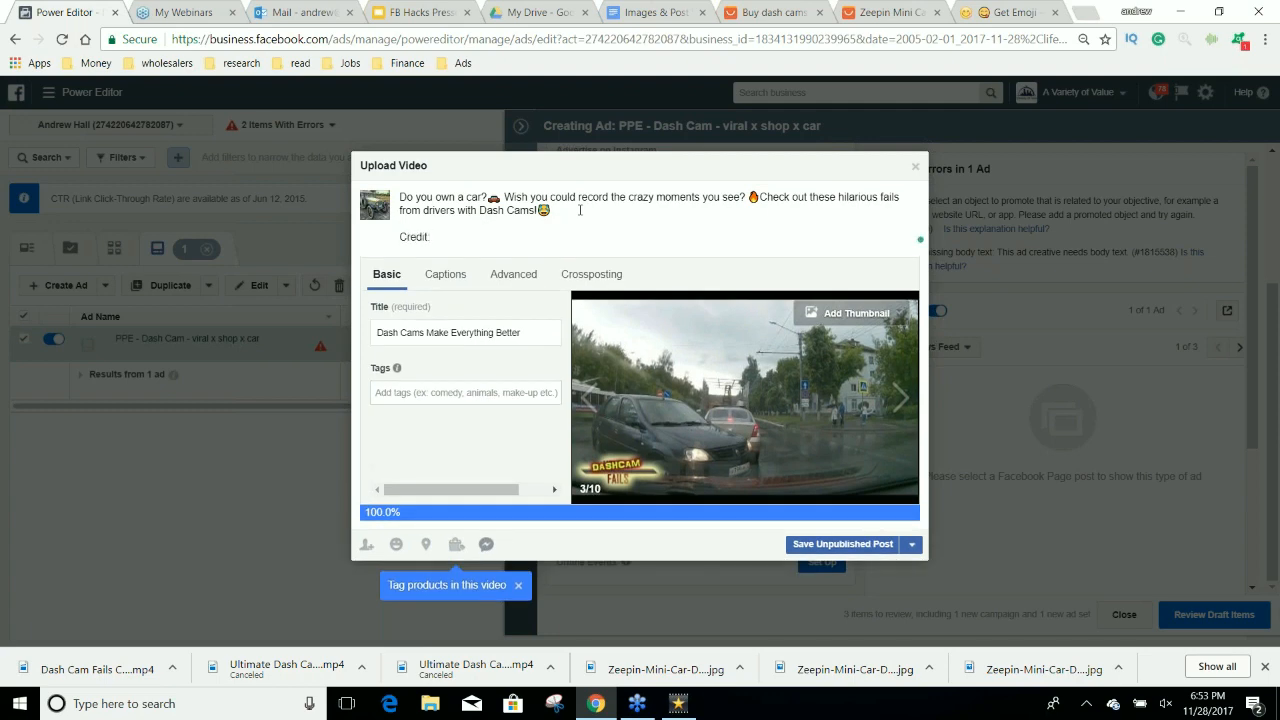
type("Credit: Dash Cam Fails - YouTube")
left_click_drag(573, 236, 402, 197)
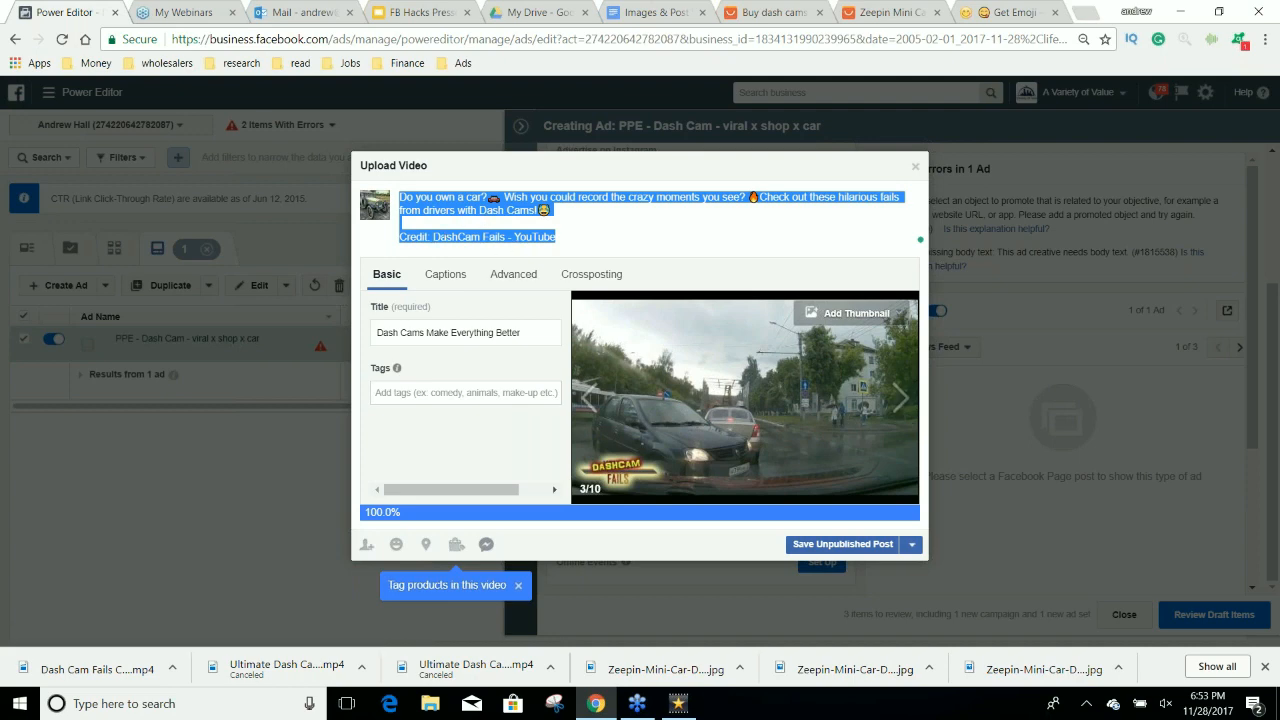
left_click(838, 544)
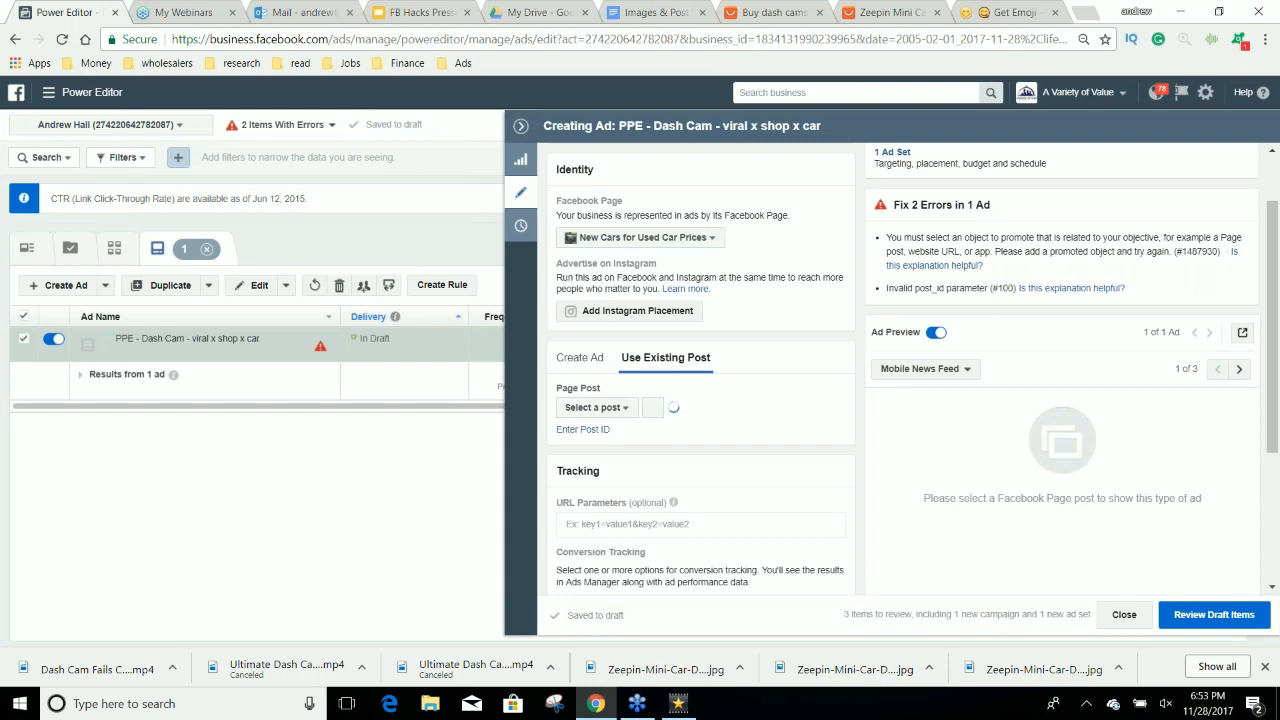
Open the business account's Page Posts tool in a separate browser tab.
scroll(815, 445, "down", 1)
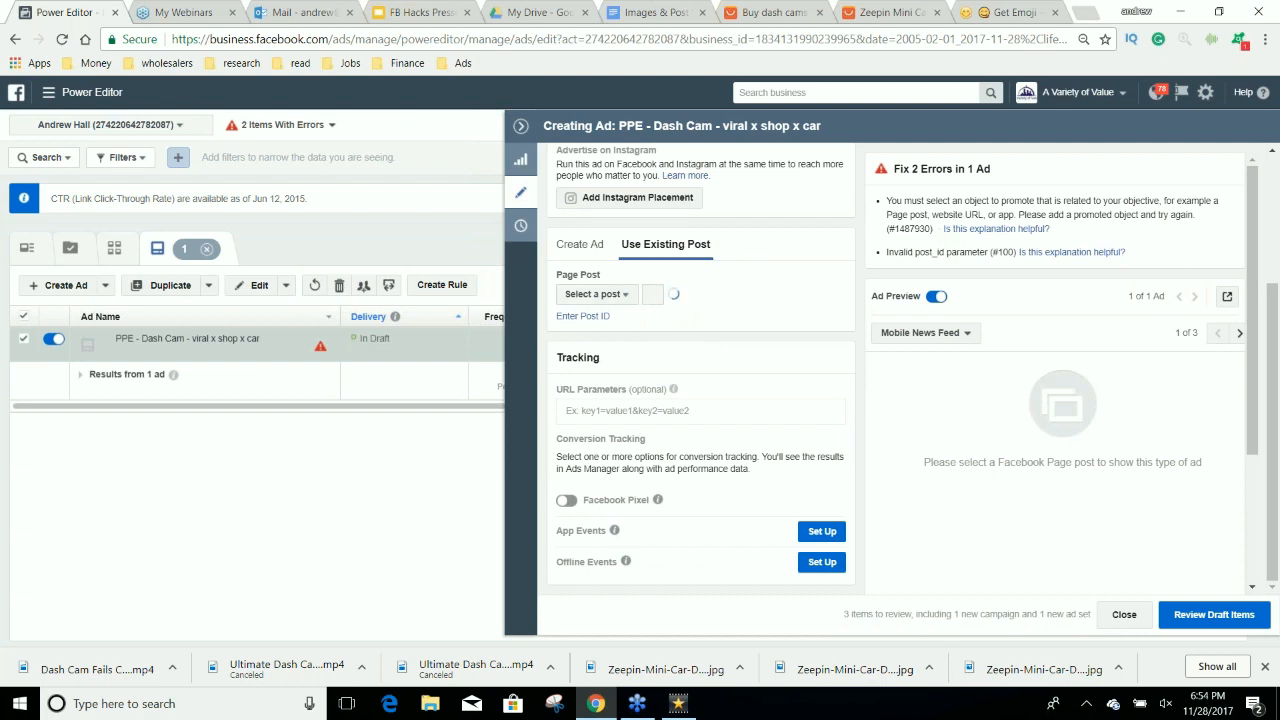
left_click(47, 92)
right_click(58, 197)
left_click(100, 206)
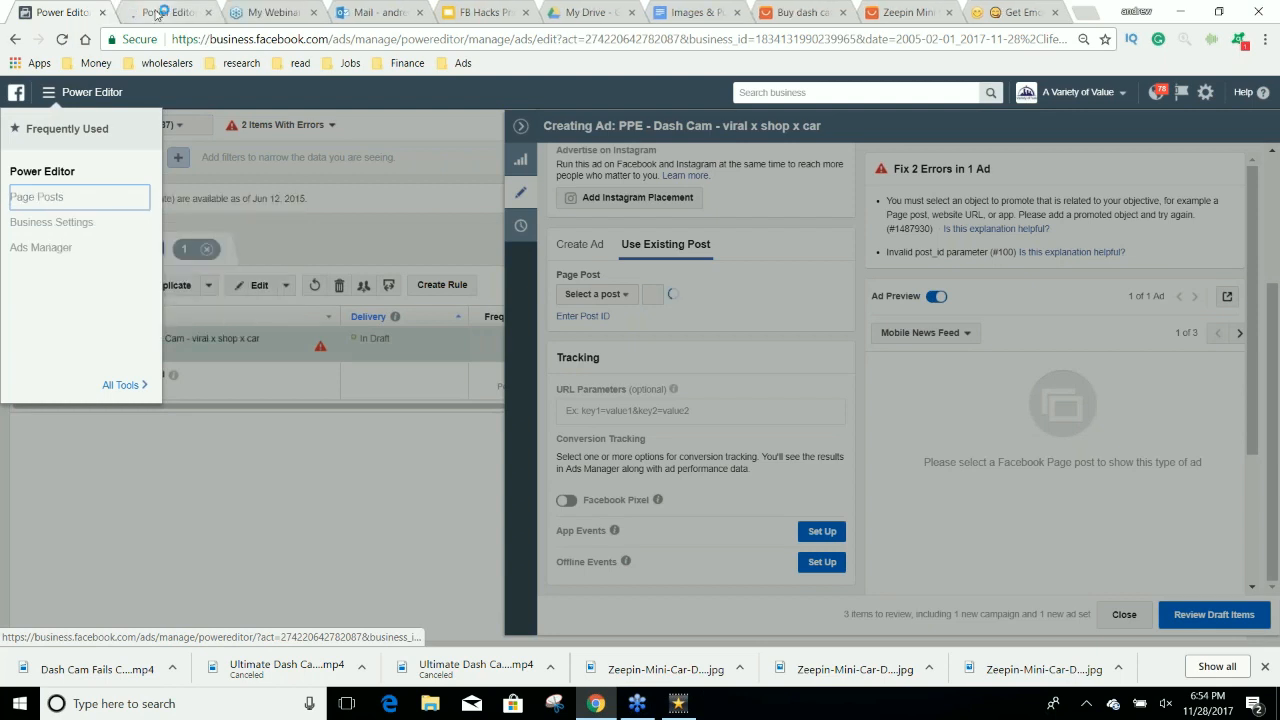
left_click(160, 13)
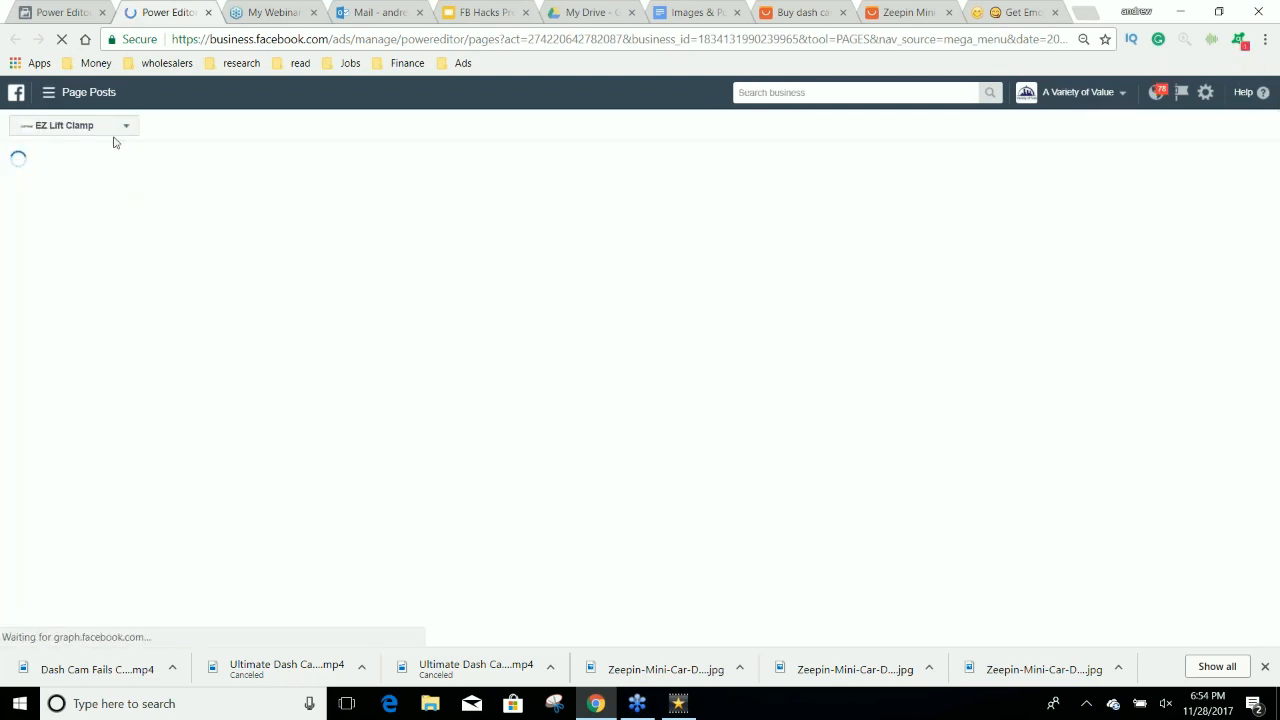
Show the ads posts of the New Cars for Used Car Prices page.
left_click(73, 125)
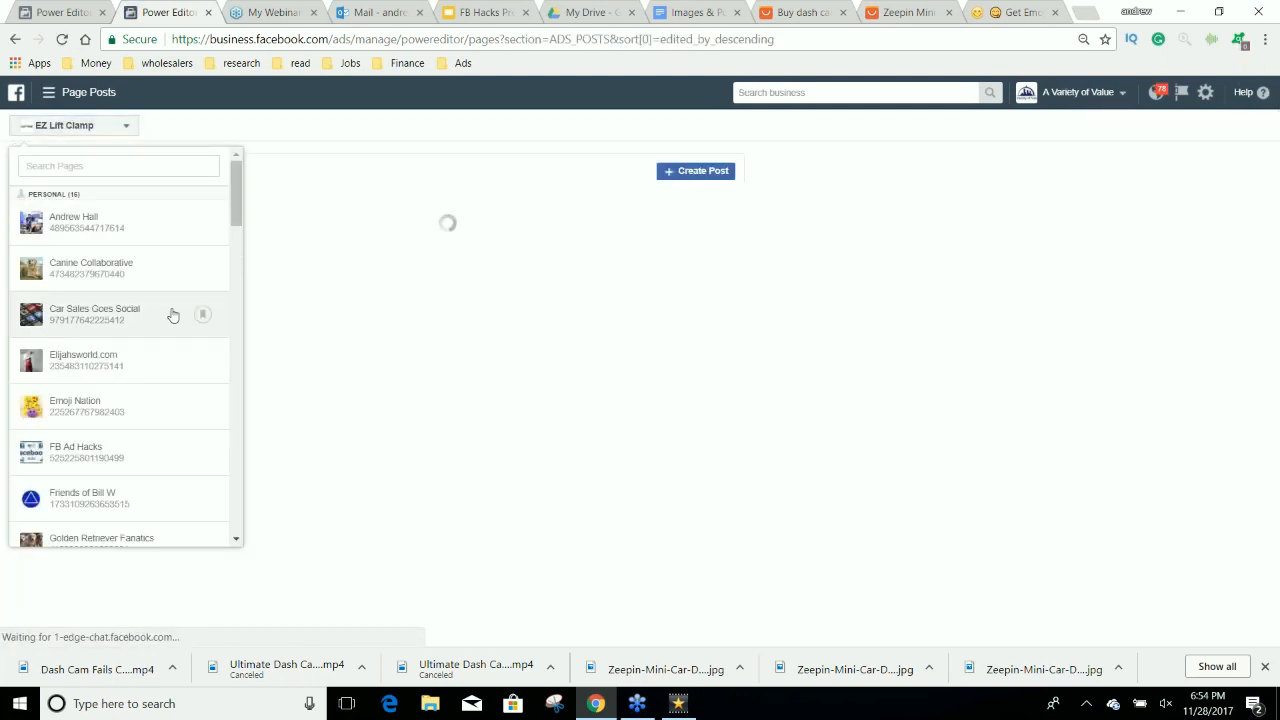
scroll(172, 315, "down", 2)
scroll(172, 315, "down", 1)
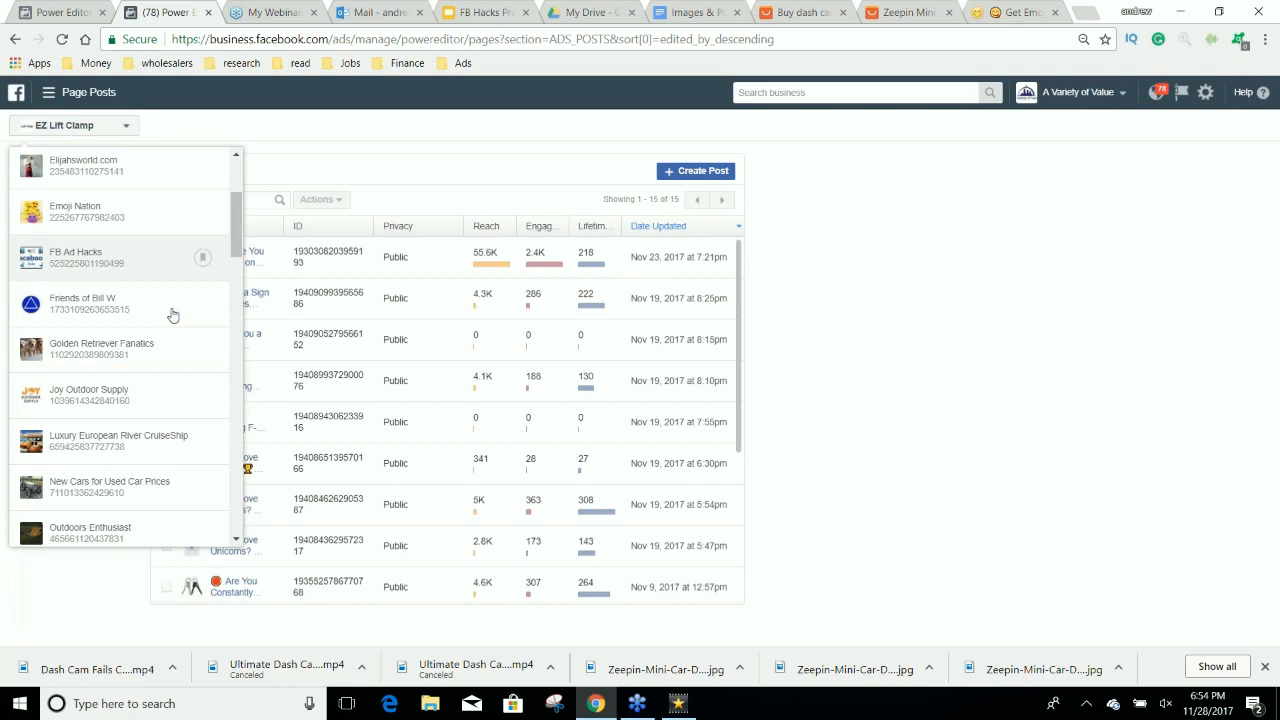
left_click(110, 486)
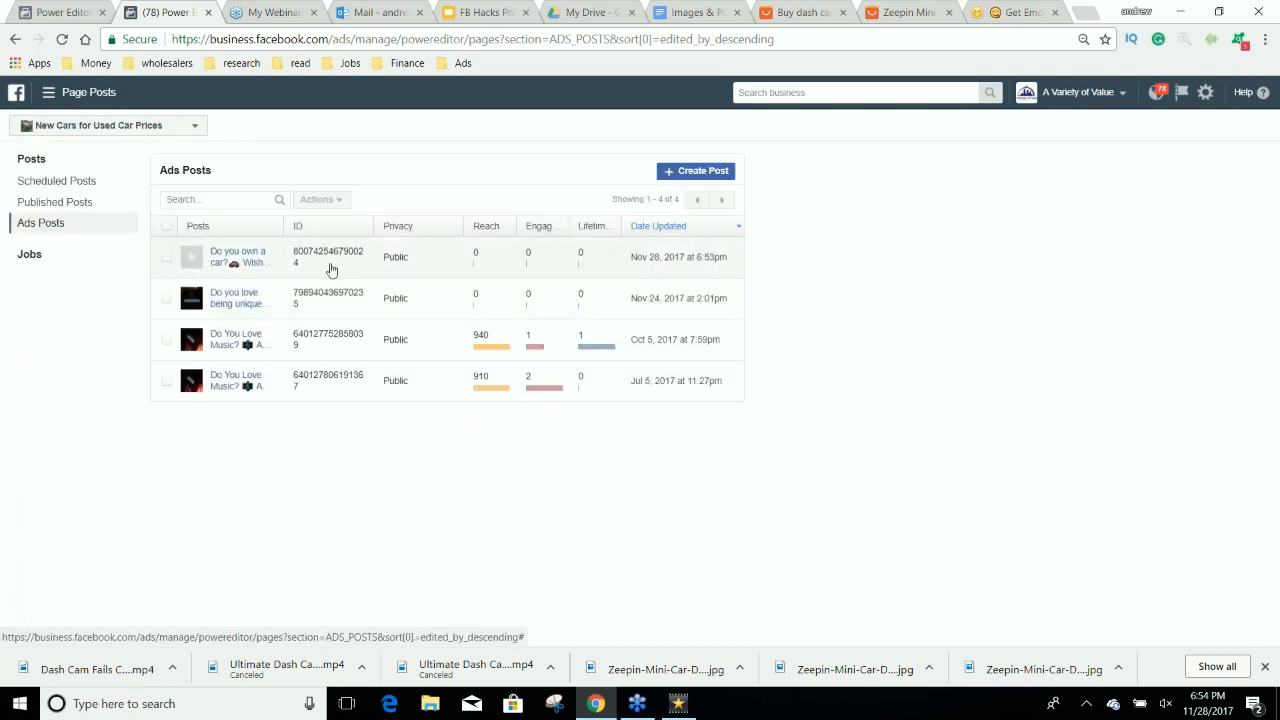
Copy the post ID of the newest "Do you own a car?" ads post and return to the dash cam ad draft.
double_click(296, 260)
key("ctrl+c")
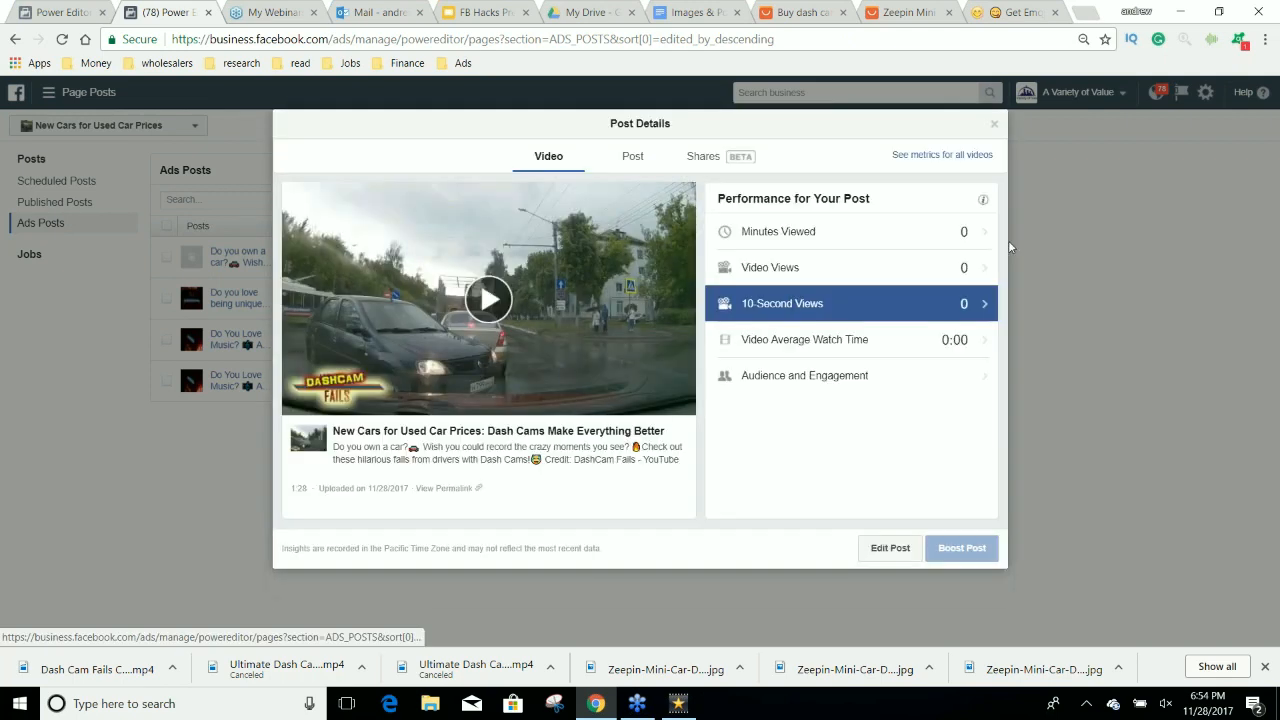
left_click(997, 127)
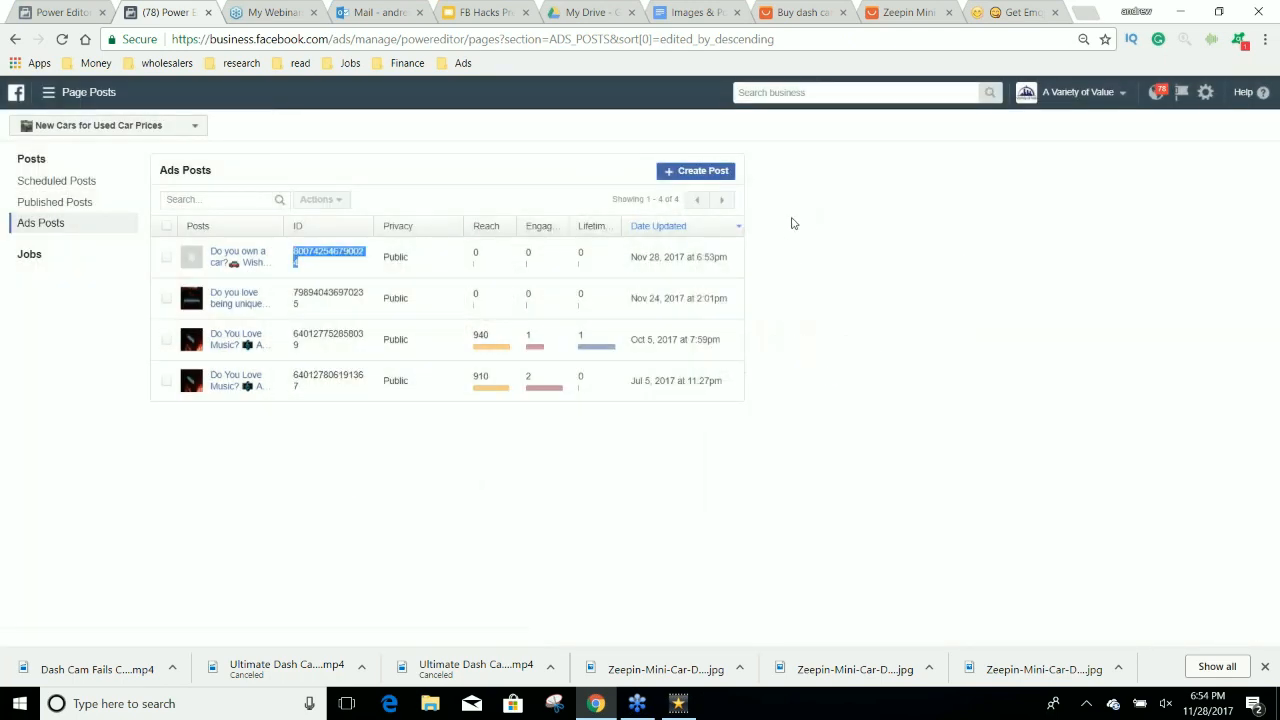
left_click(68, 12)
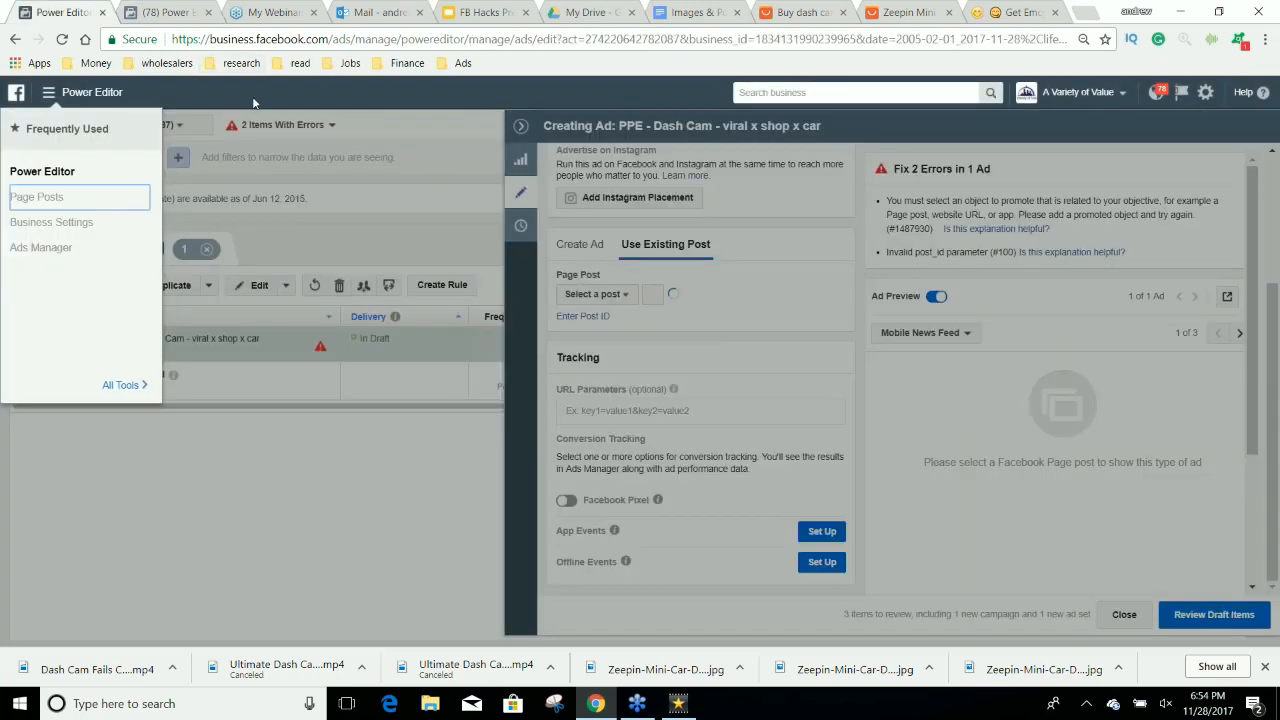
left_click(779, 270)
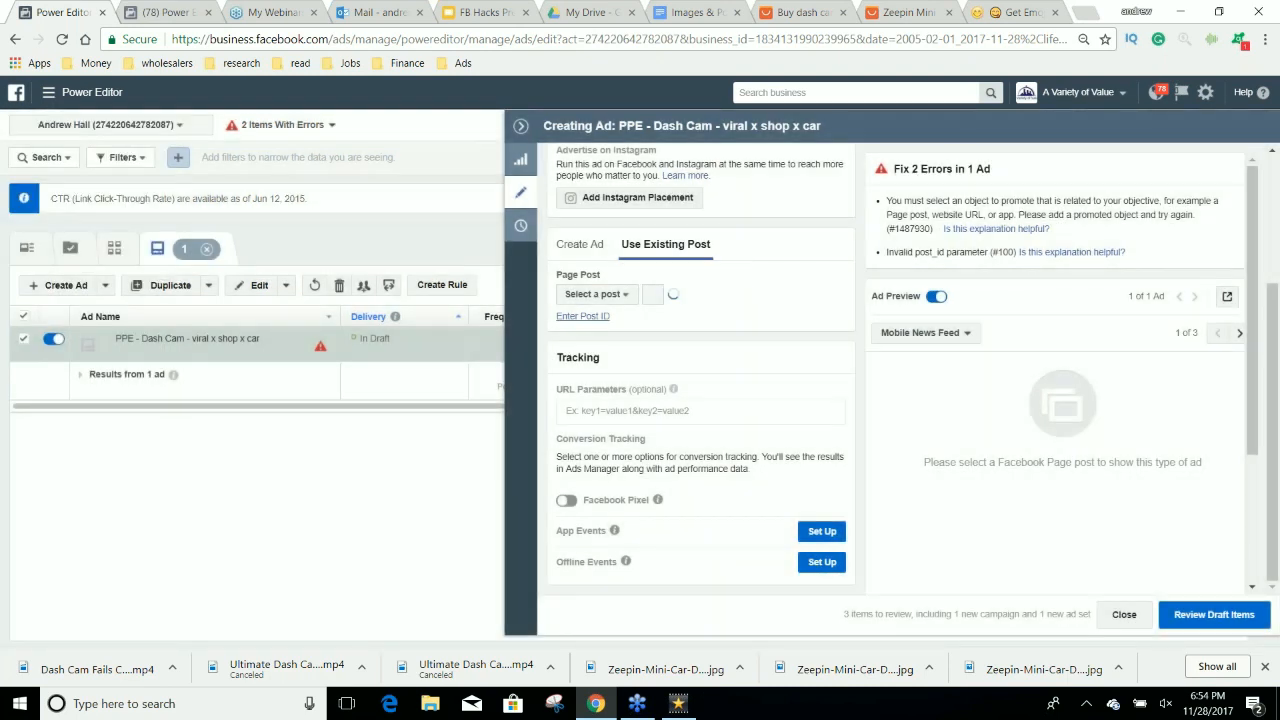
Try to attach the existing page post to the ad by submitting the copied post ID.
left_click(583, 316)
left_click(592, 320)
key("ctrl+v")
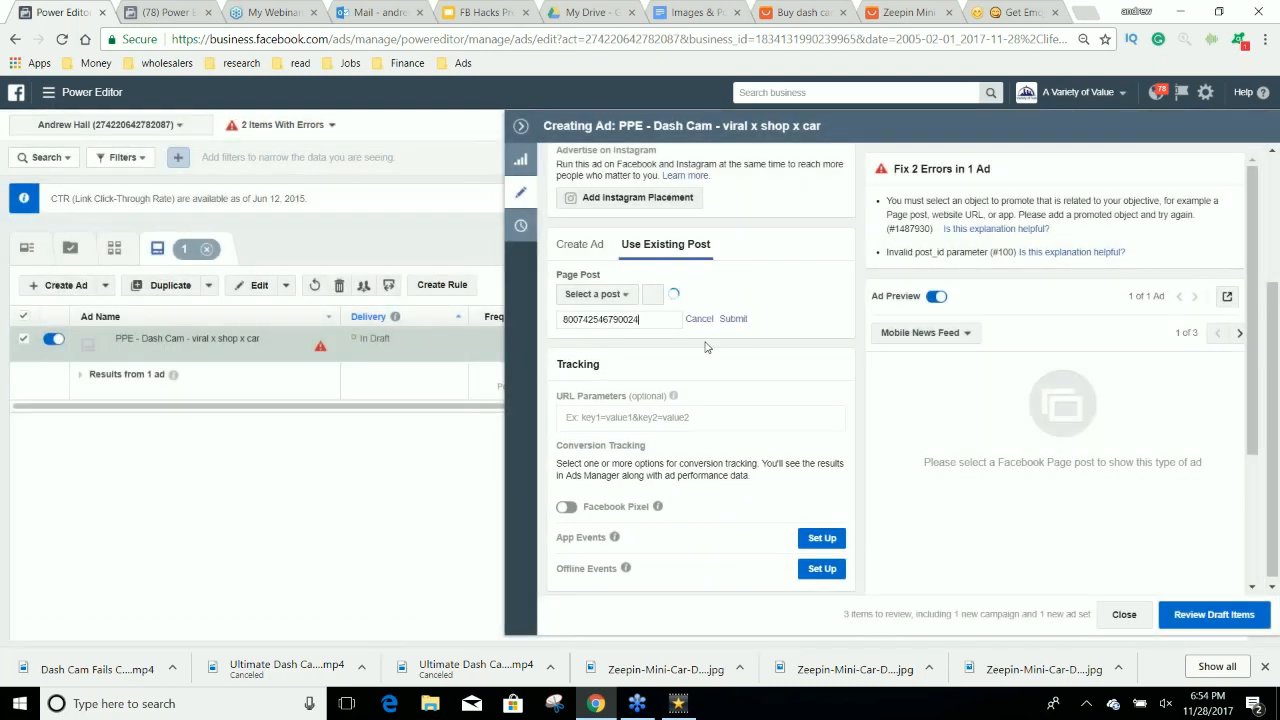
left_click(735, 320)
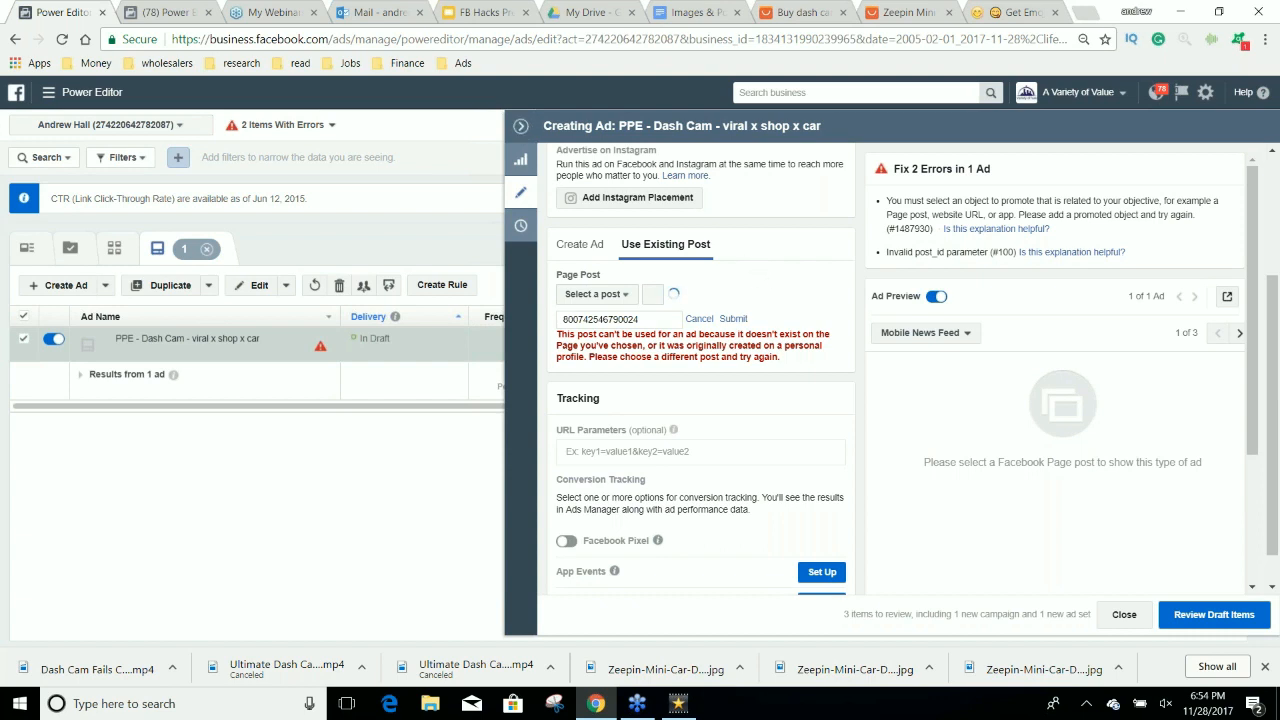
Reload both the Page Posts page and the Power Editor page.
left_click(146, 7)
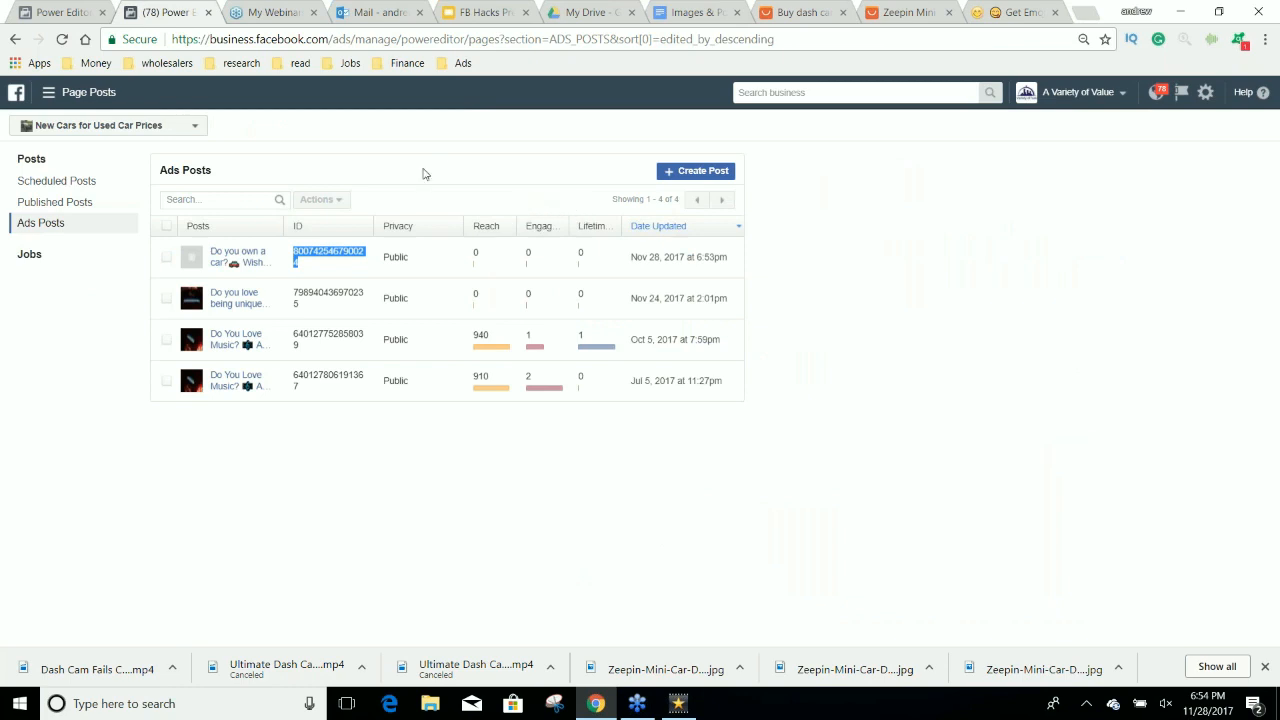
left_click(61, 39)
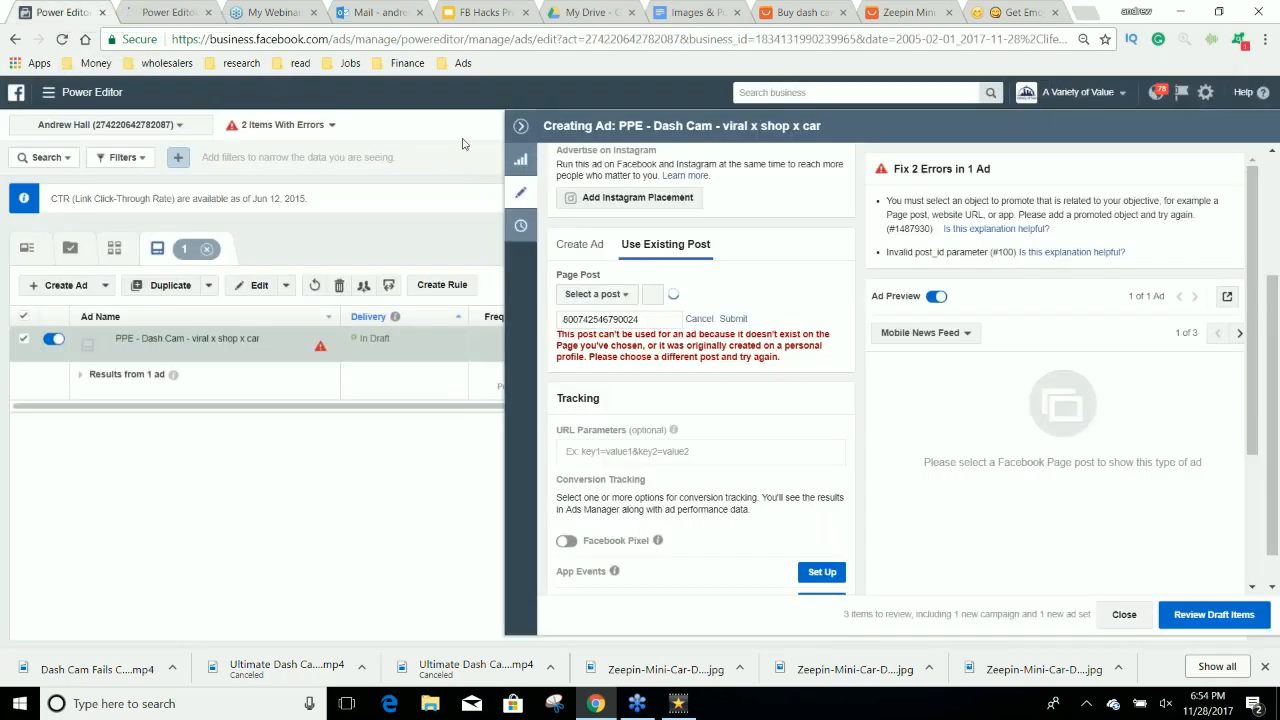
left_click(521, 127)
key("F5")
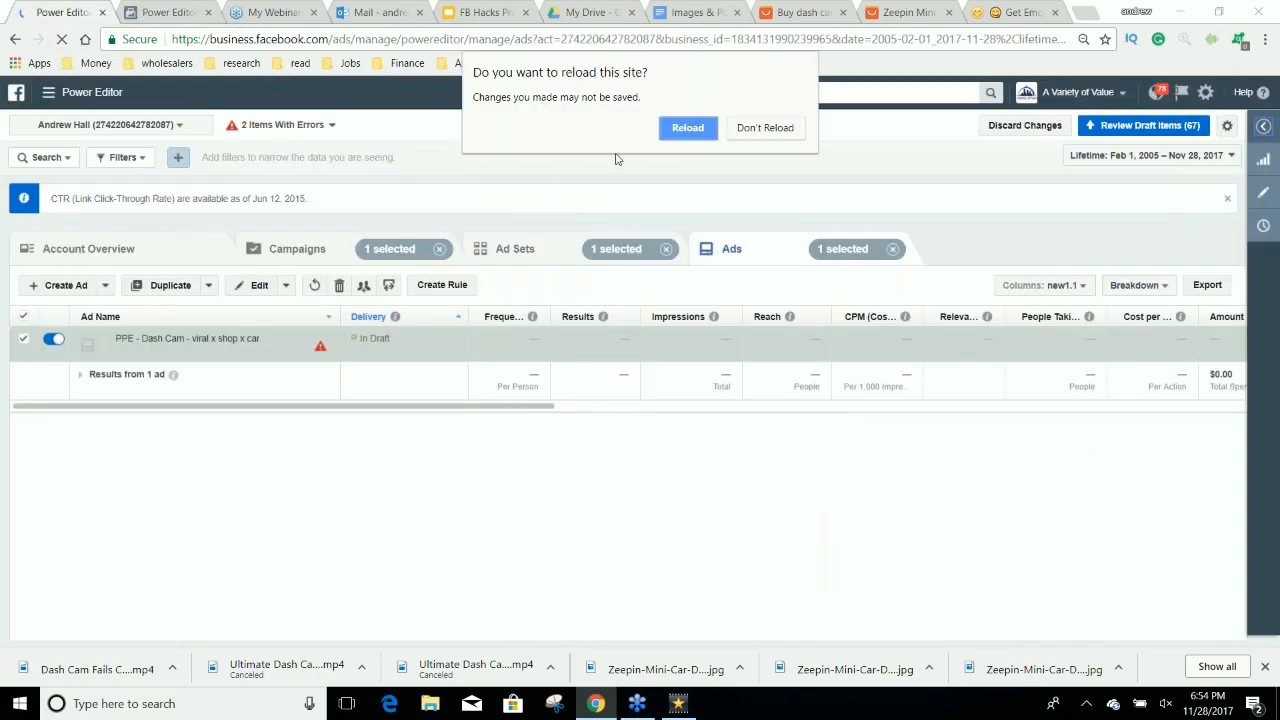
left_click(684, 127)
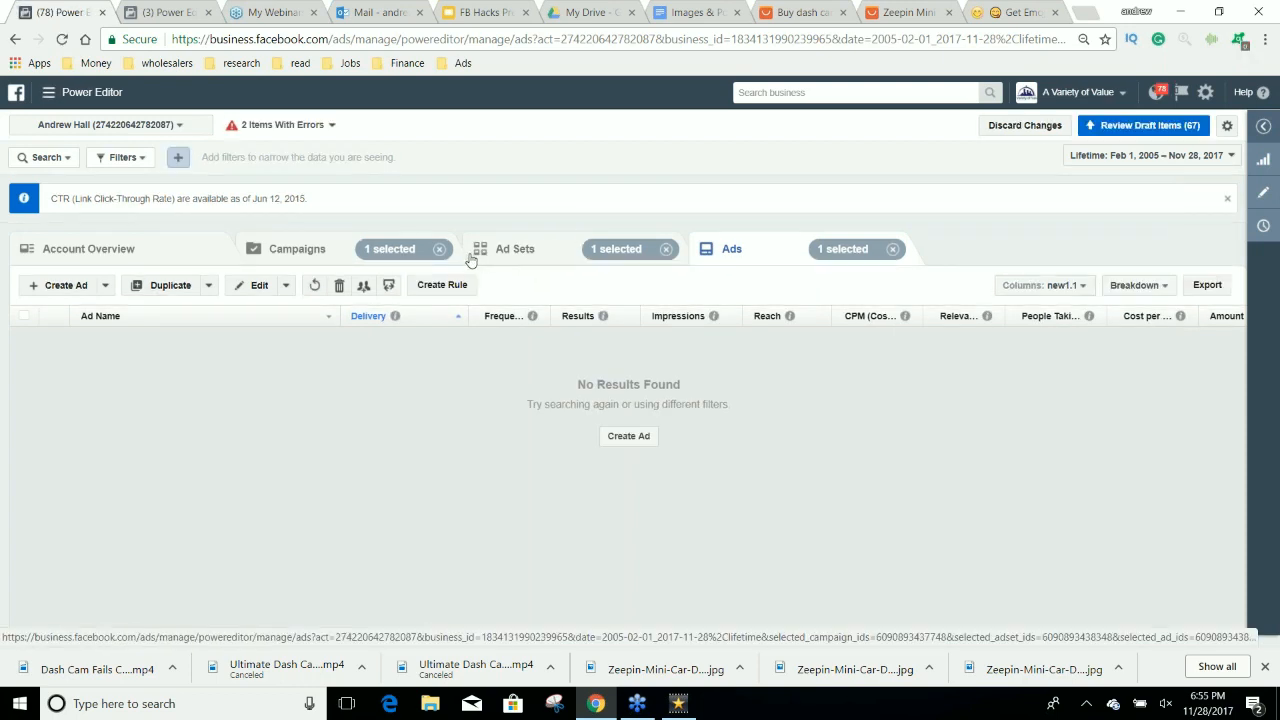
Reopen the "PPE - Dash Cam - viral x shop x car" ad for editing.
left_click(524, 259)
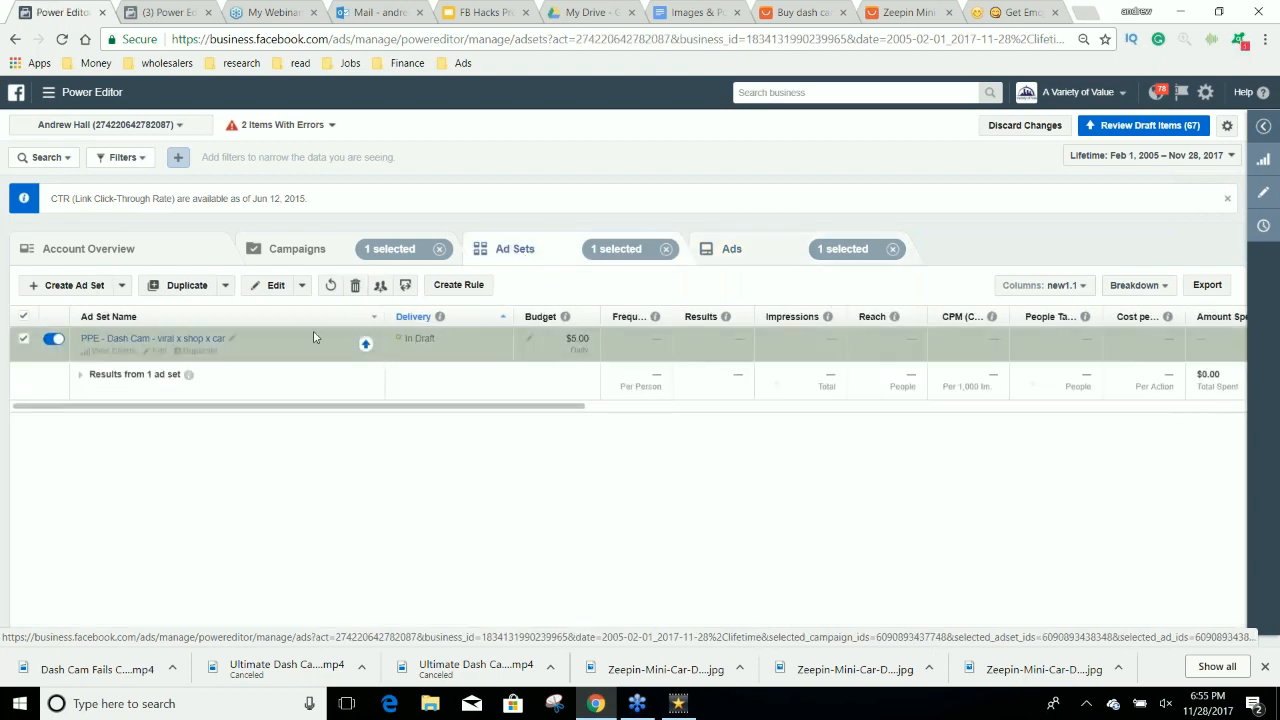
left_click(763, 251)
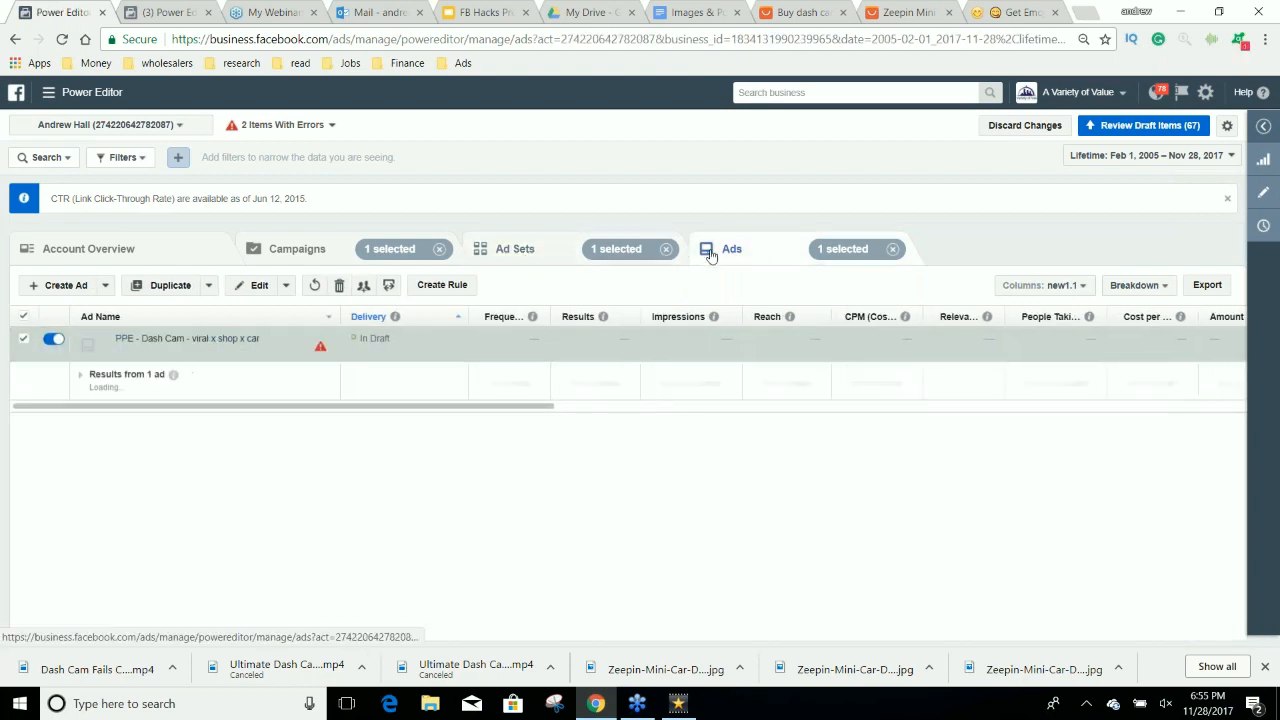
left_click(194, 351)
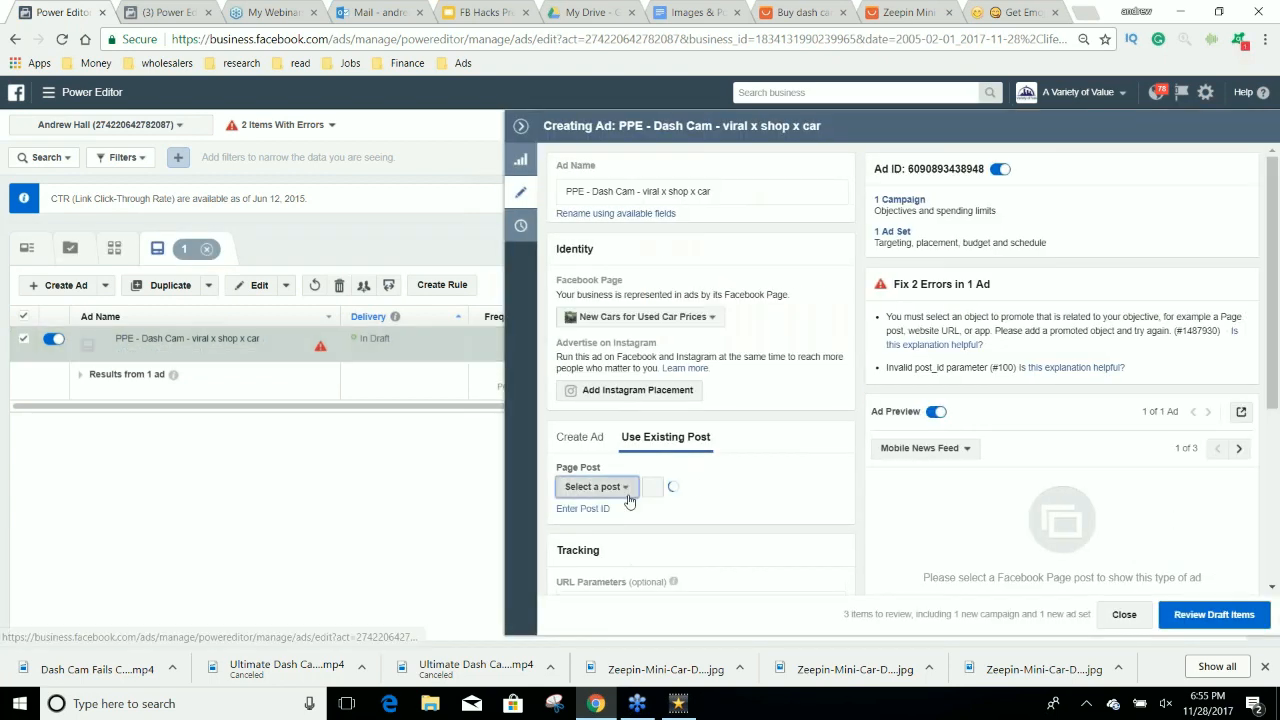
Check the ad's list of existing posts for the new dash cam video, reload Power Editor, and check the list again.
left_click(627, 492)
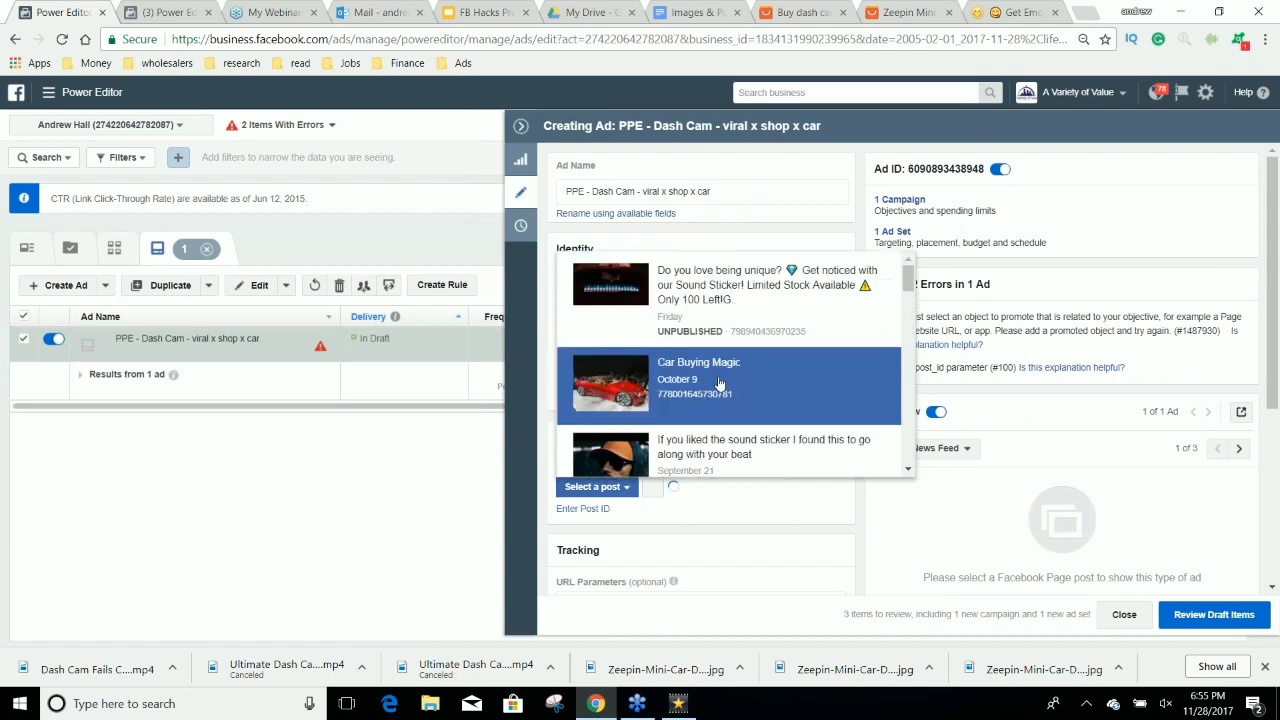
left_click(805, 507)
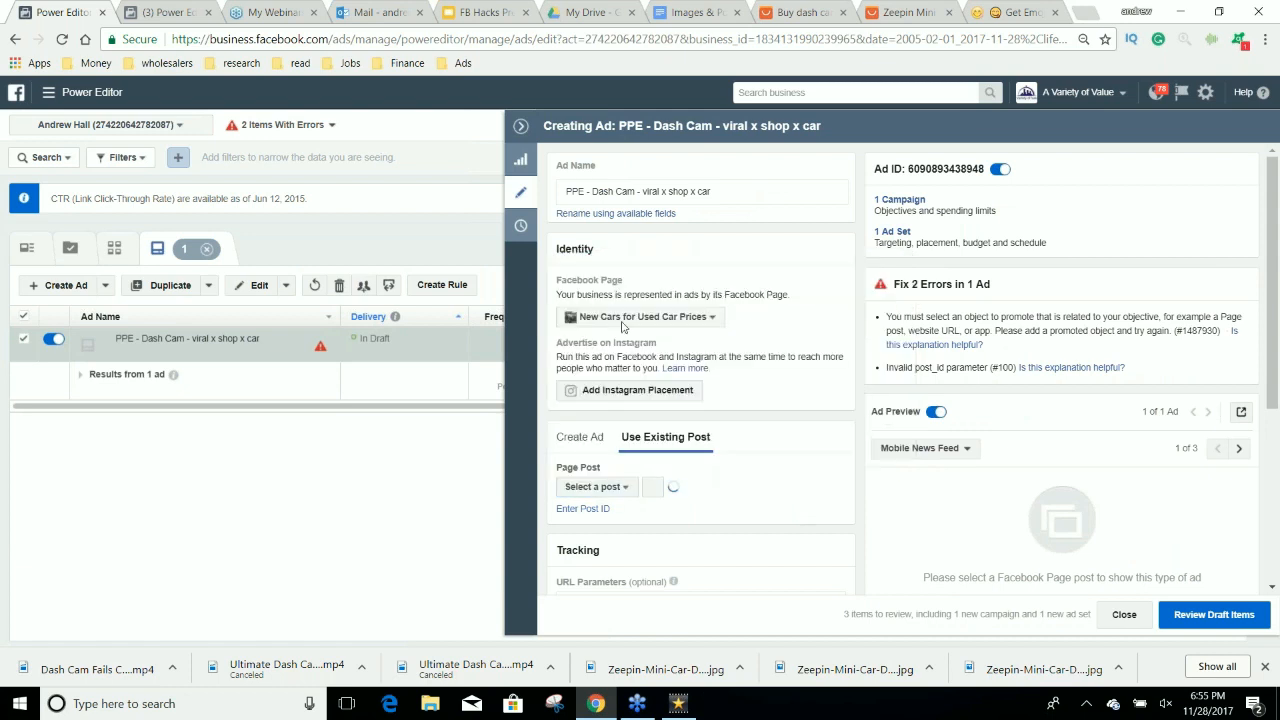
left_click(64, 38)
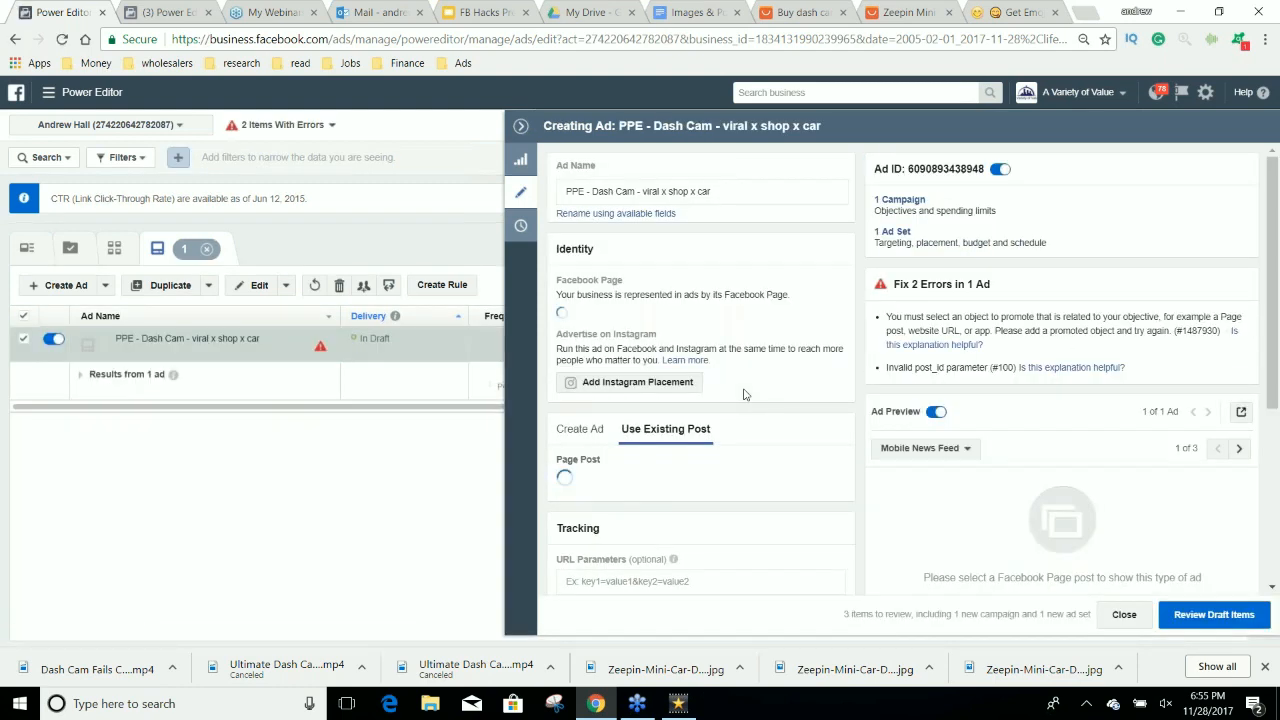
left_click(595, 486)
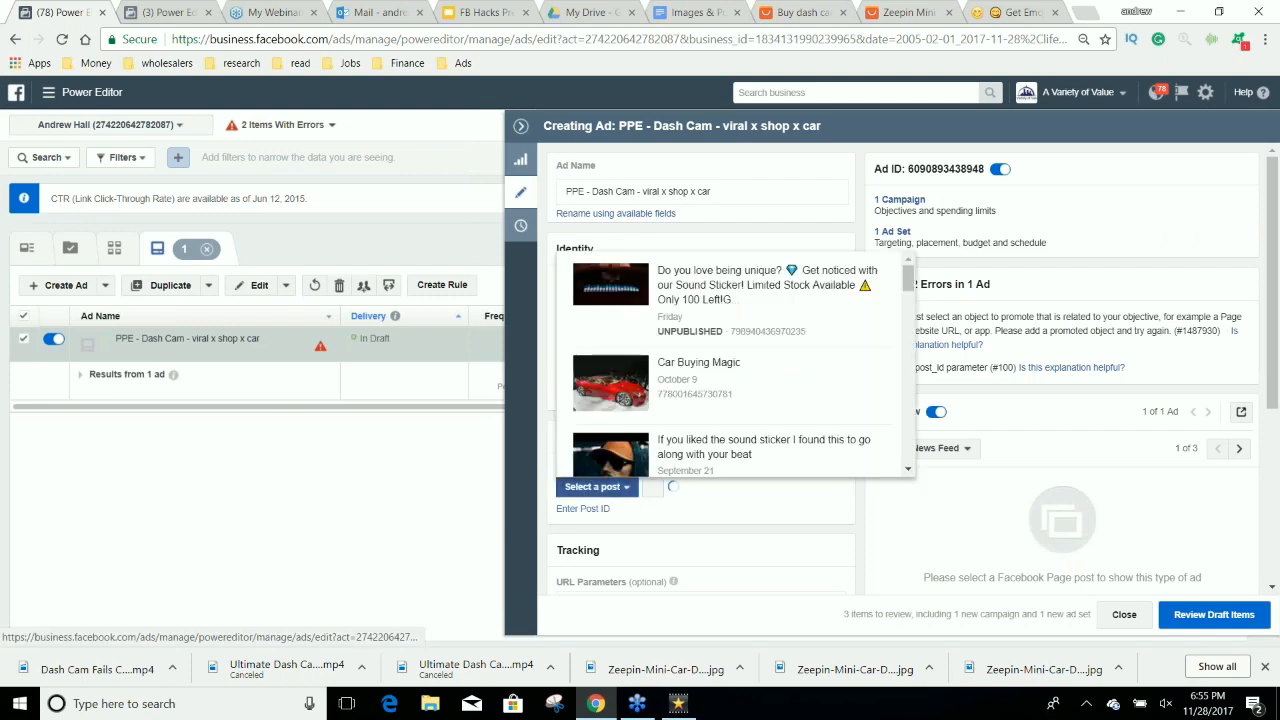
left_click(785, 523)
Enter the copied post ID for the ad's page post and submit it.
left_click(590, 509)
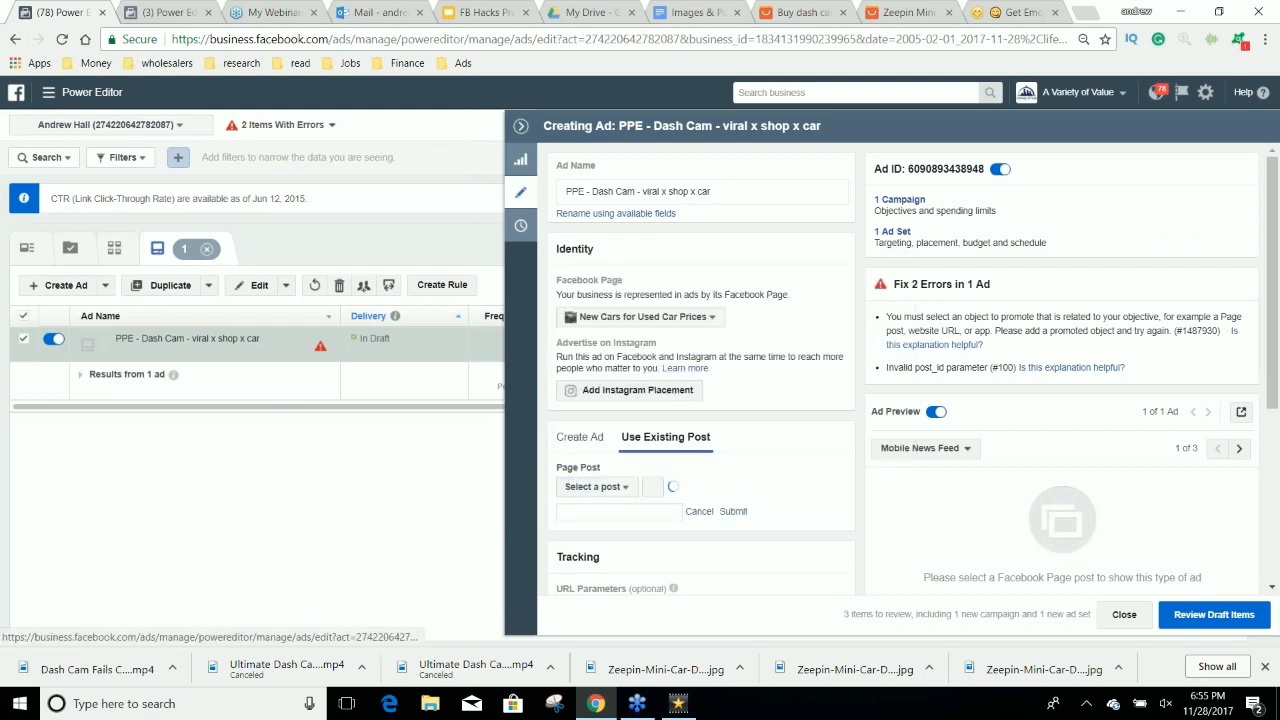
left_click(603, 511)
key("ctrl+v")
left_click(739, 514)
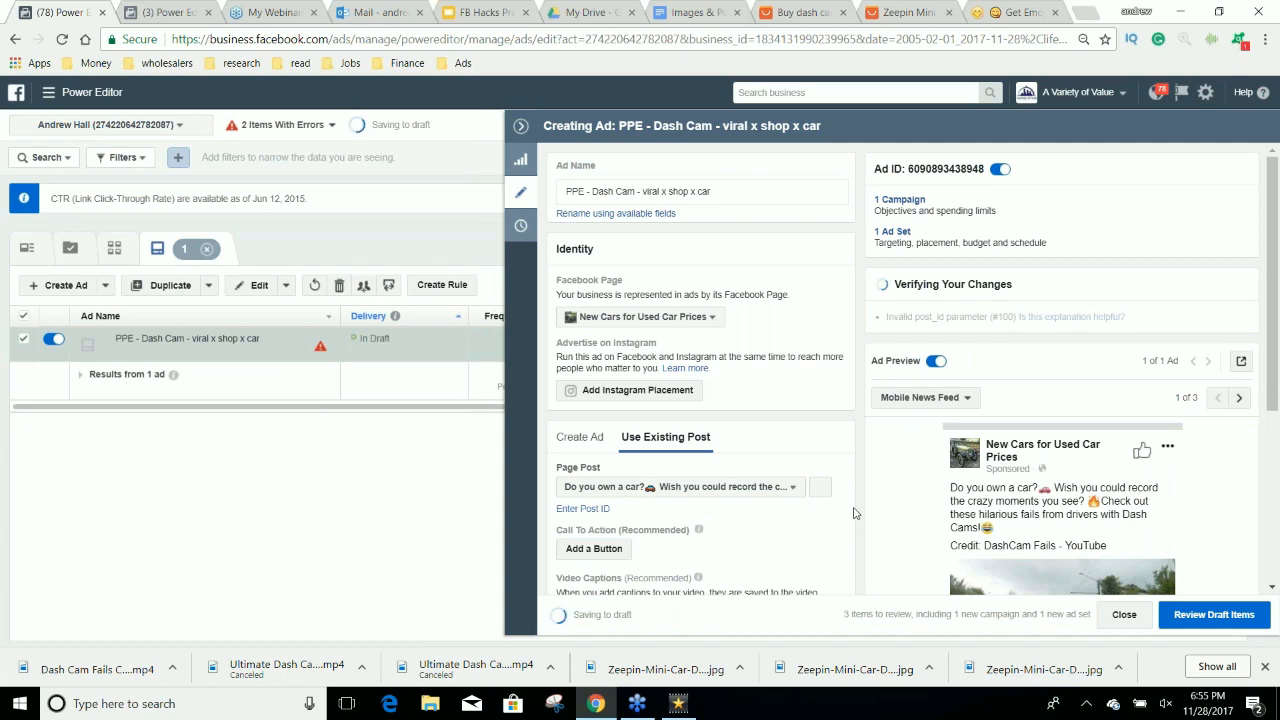
Start adding a call-to-action button to the post and choose Shop Now as its action.
scroll(855, 530, "down", 3)
left_click(594, 387)
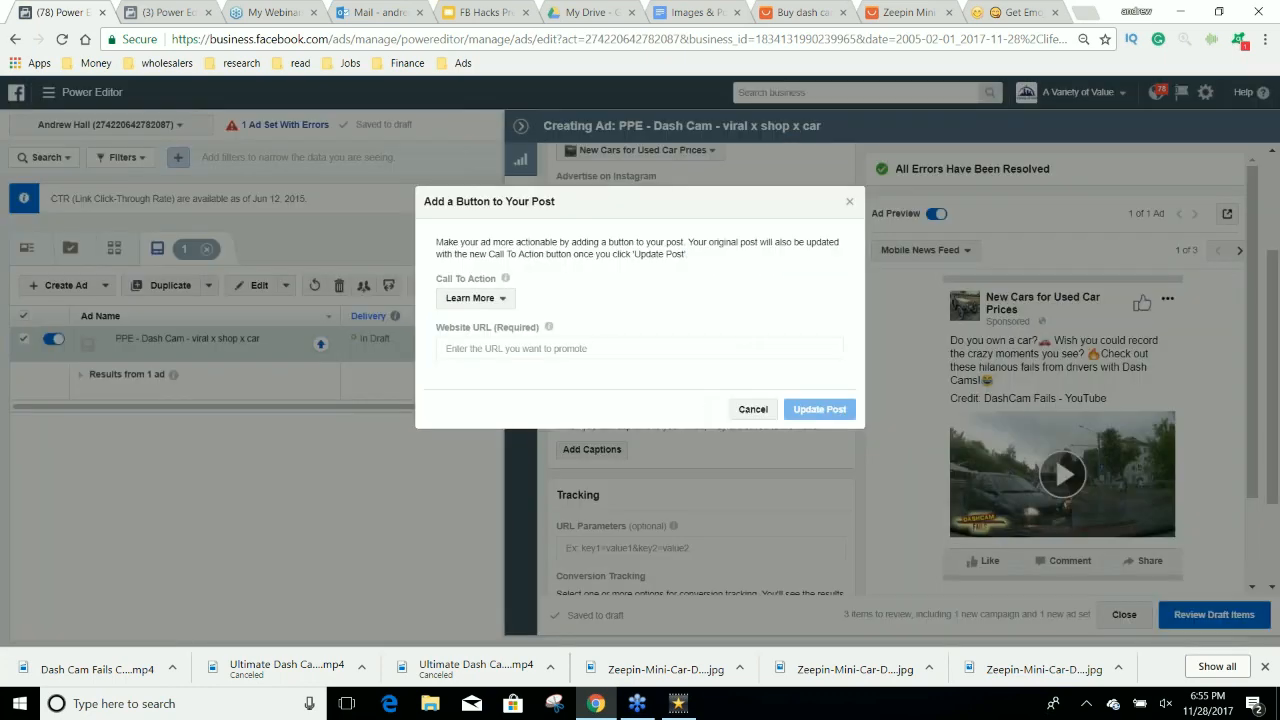
left_click(476, 297)
left_click(470, 366)
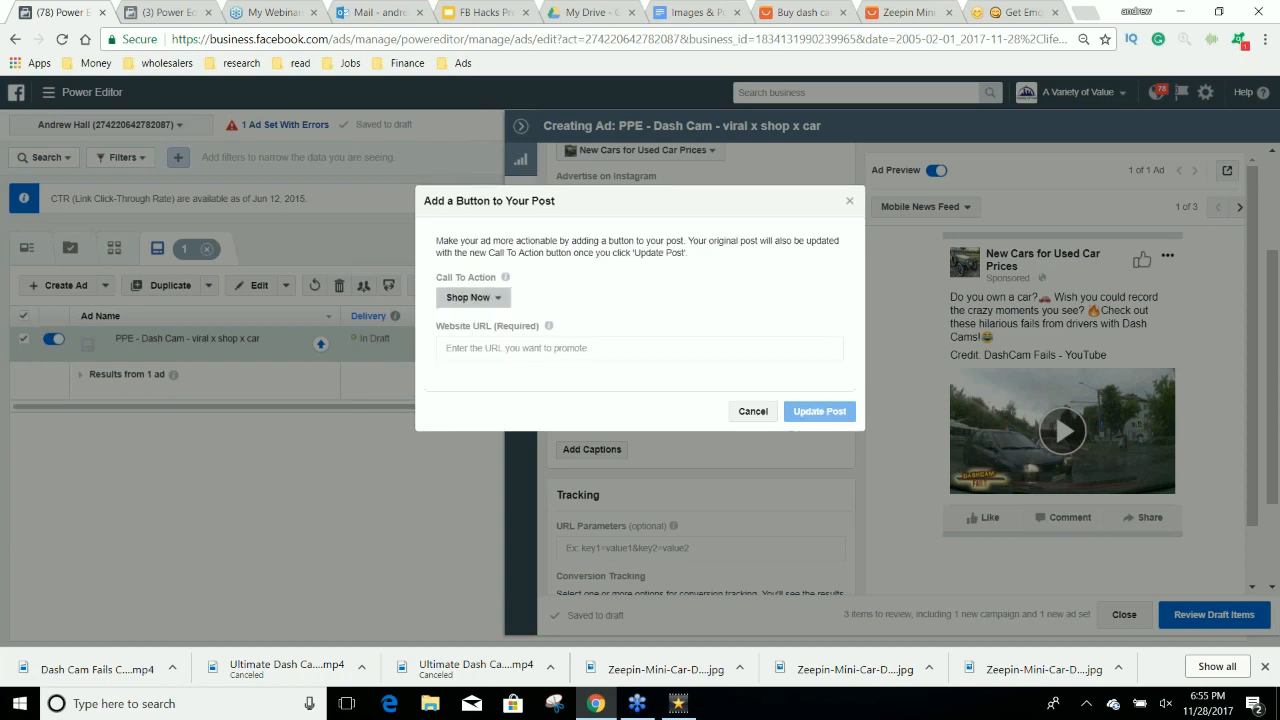
left_click(490, 349)
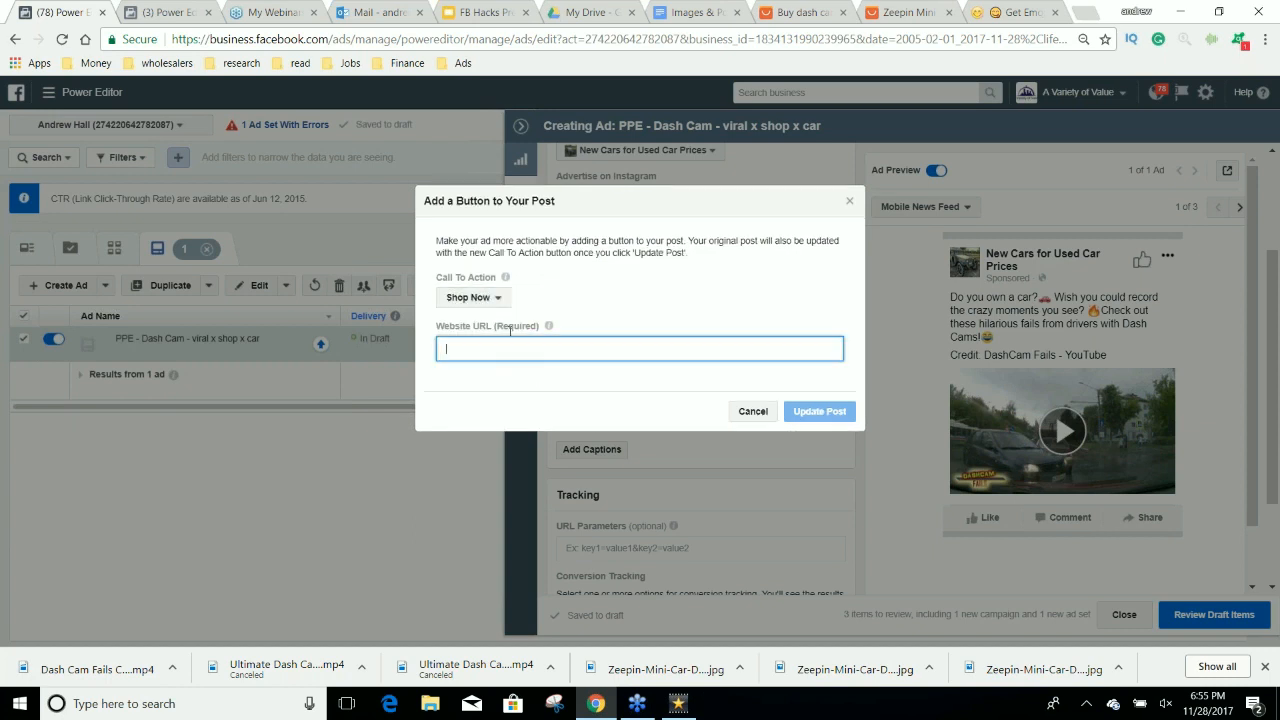
Search Google for its URL shortener in a new browser tab and open the goo.gl site.
left_click(1082, 12)
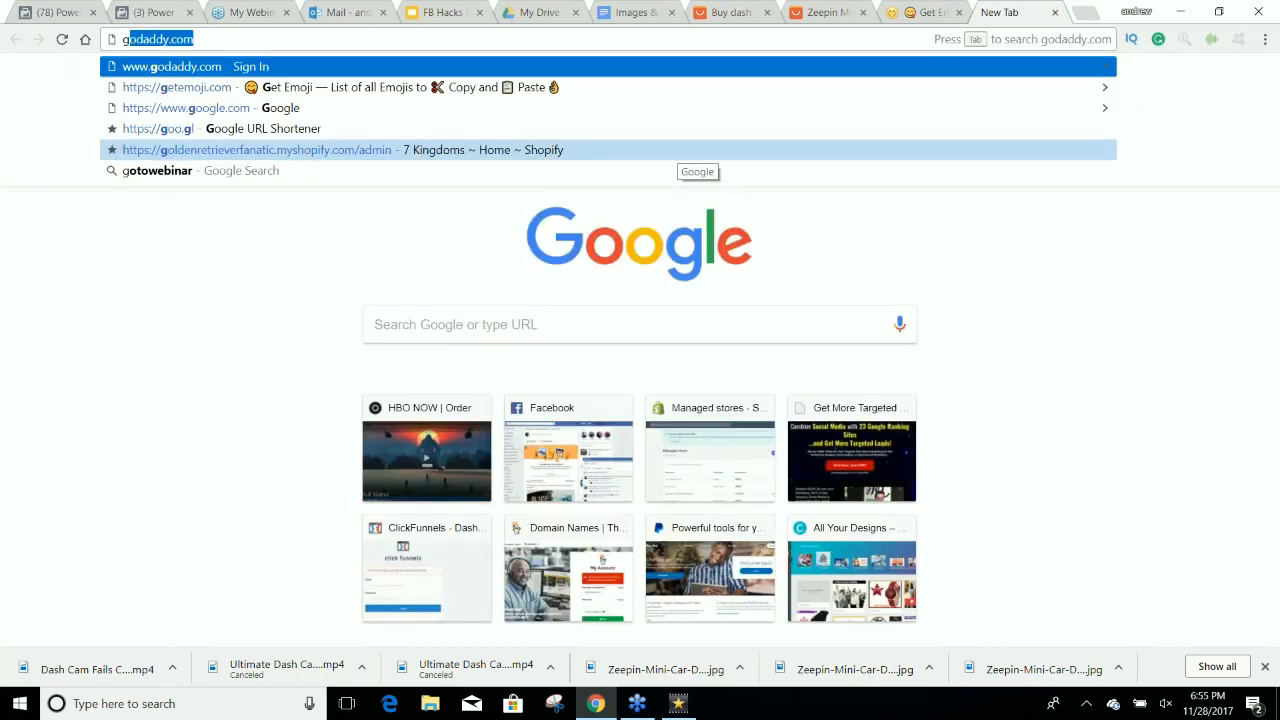
type("oogle shornet")
key("Return")
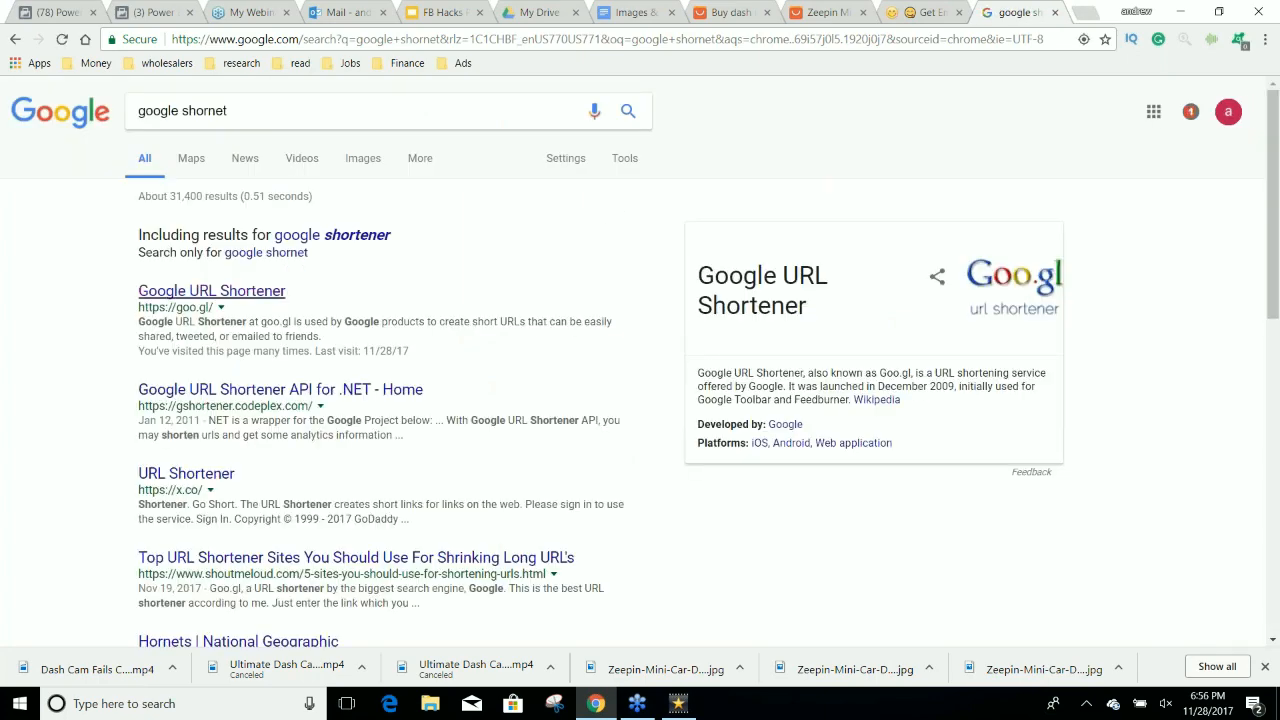
left_click(255, 291)
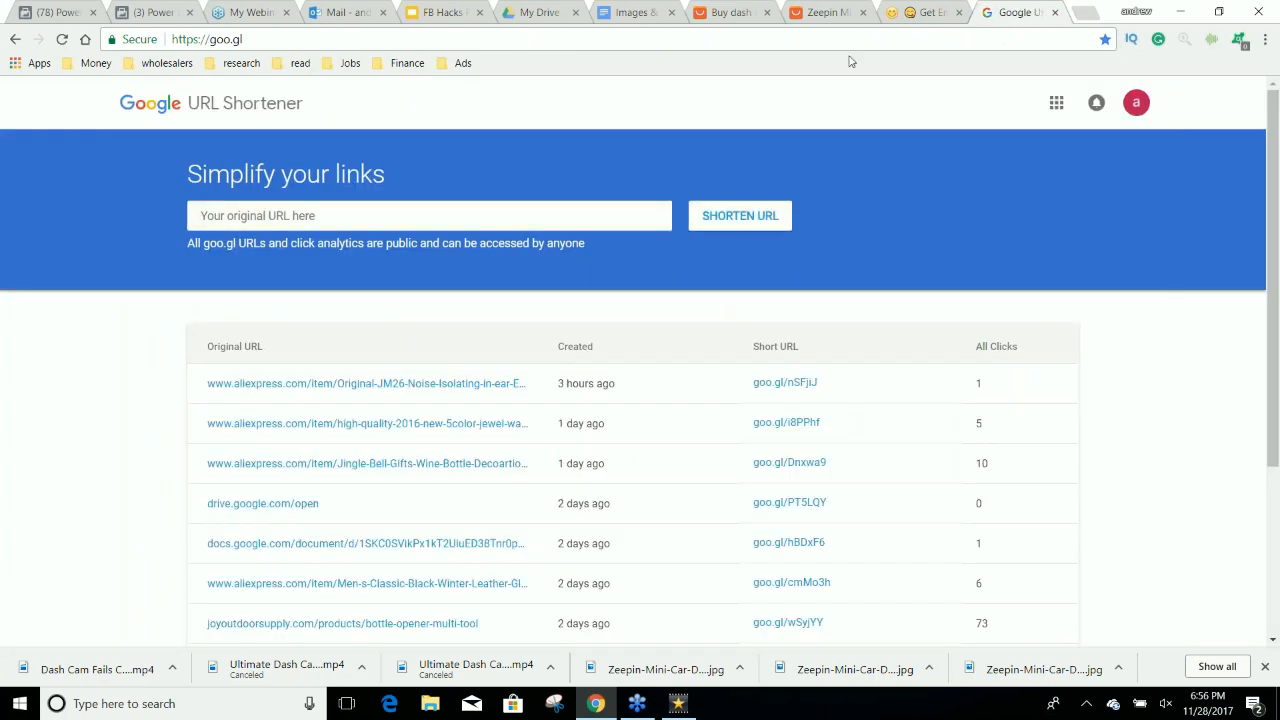
Shorten the AliExpress Zeepin dash cam product URL with goo.gl, copy the short link, and return to Power Editor.
left_click(826, 11)
key("ctrl+l")
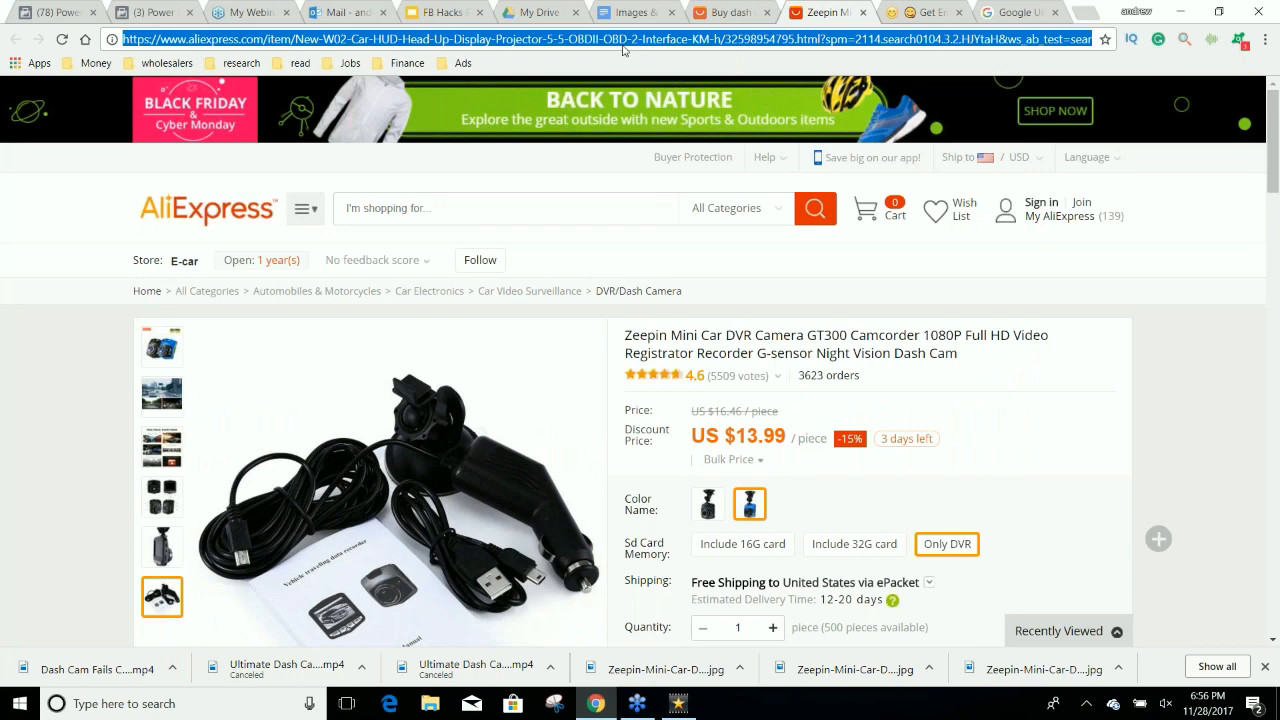
left_click(1018, 12)
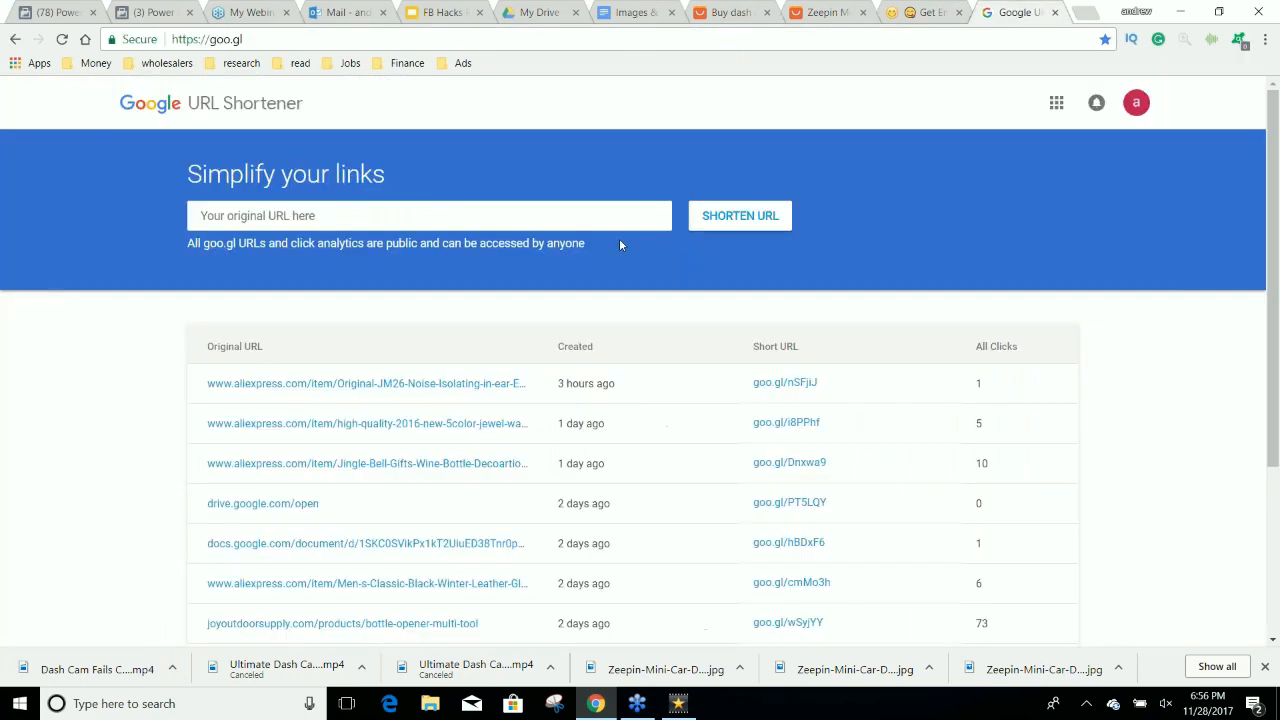
left_click(565, 224)
key("ctrl+v")
left_click(735, 224)
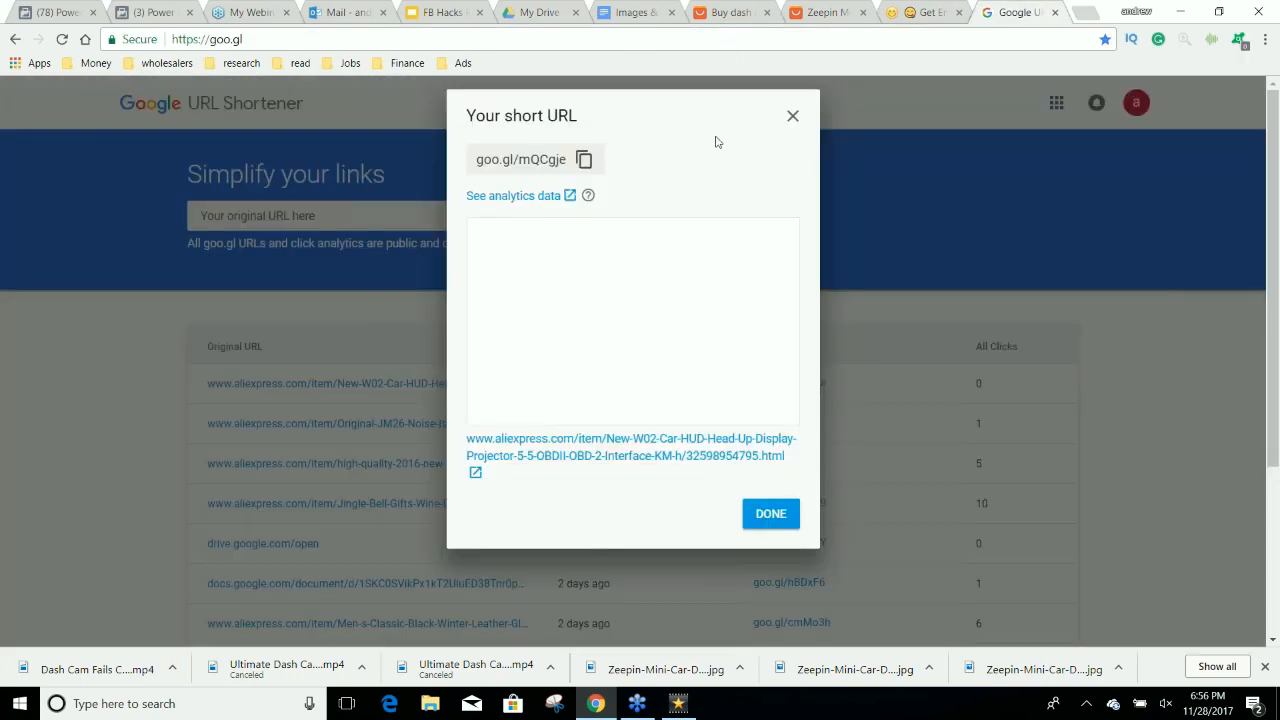
left_click(584, 159)
key("ctrl+1")
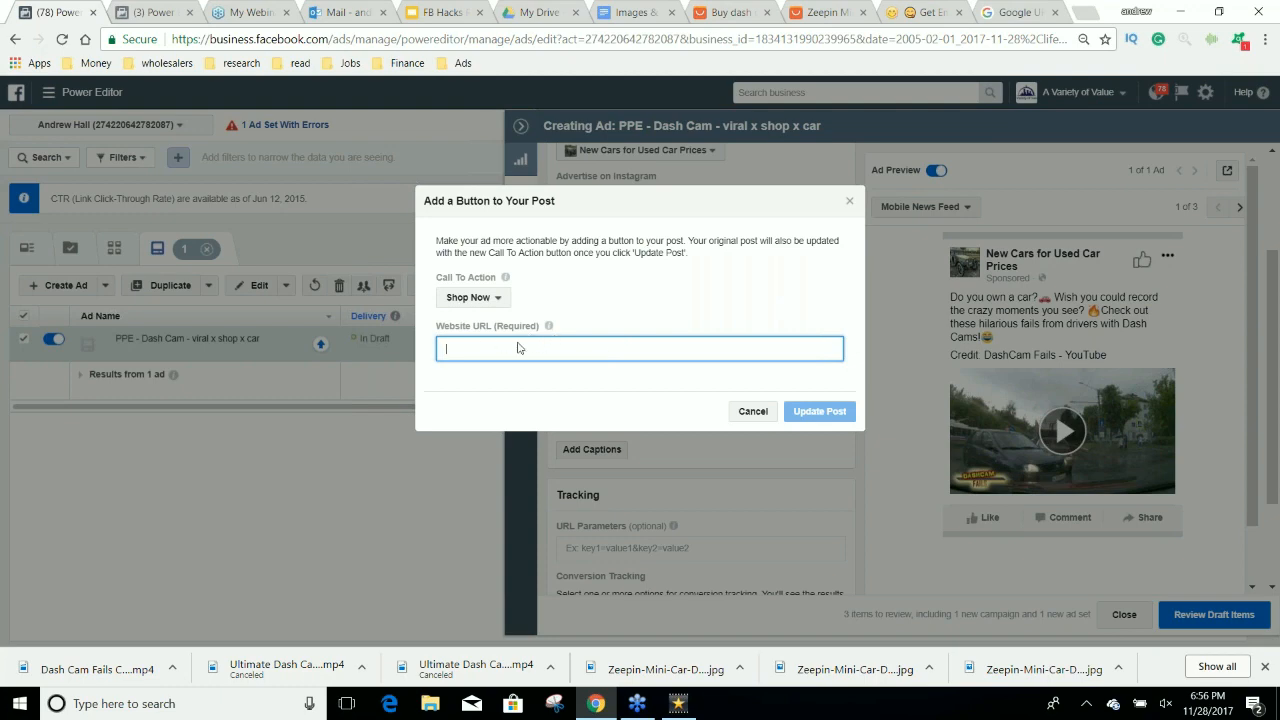
Copy the full AliExpress Zeepin dash cam product URL as the Shop Now button's website URL and update the post.
left_click(835, 12)
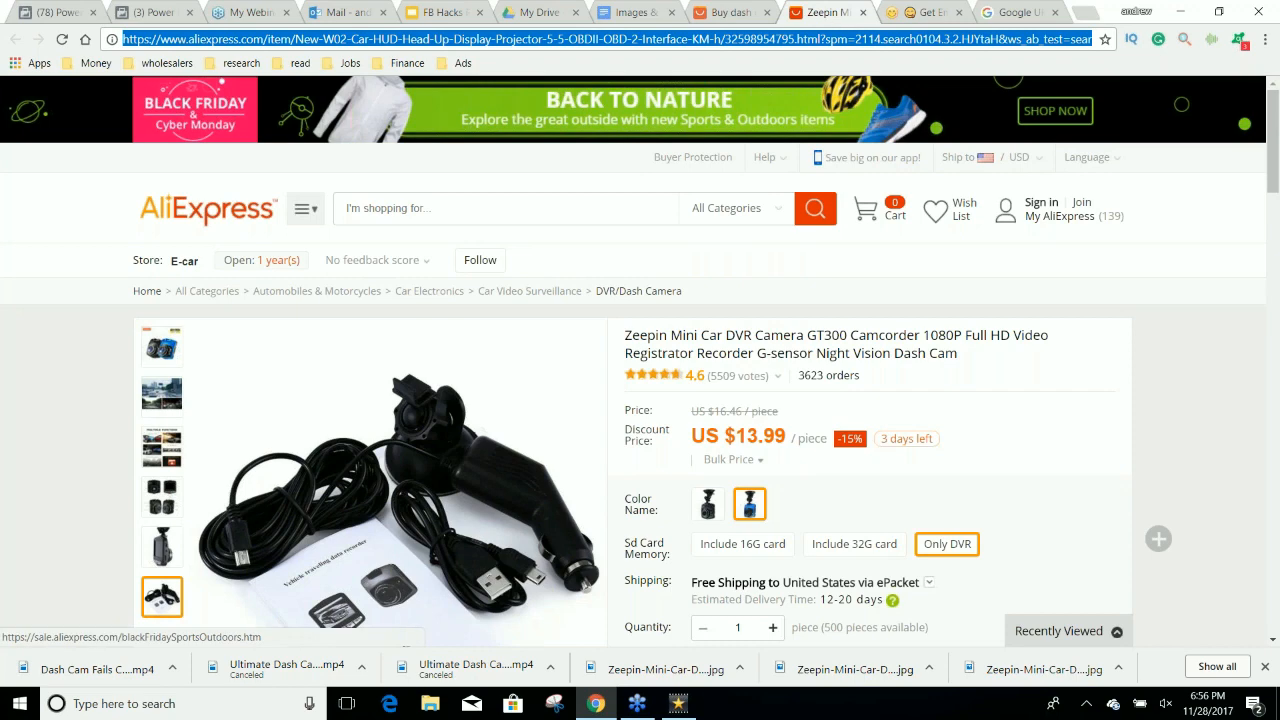
key("ctrl+1")
key("ctrl+v")
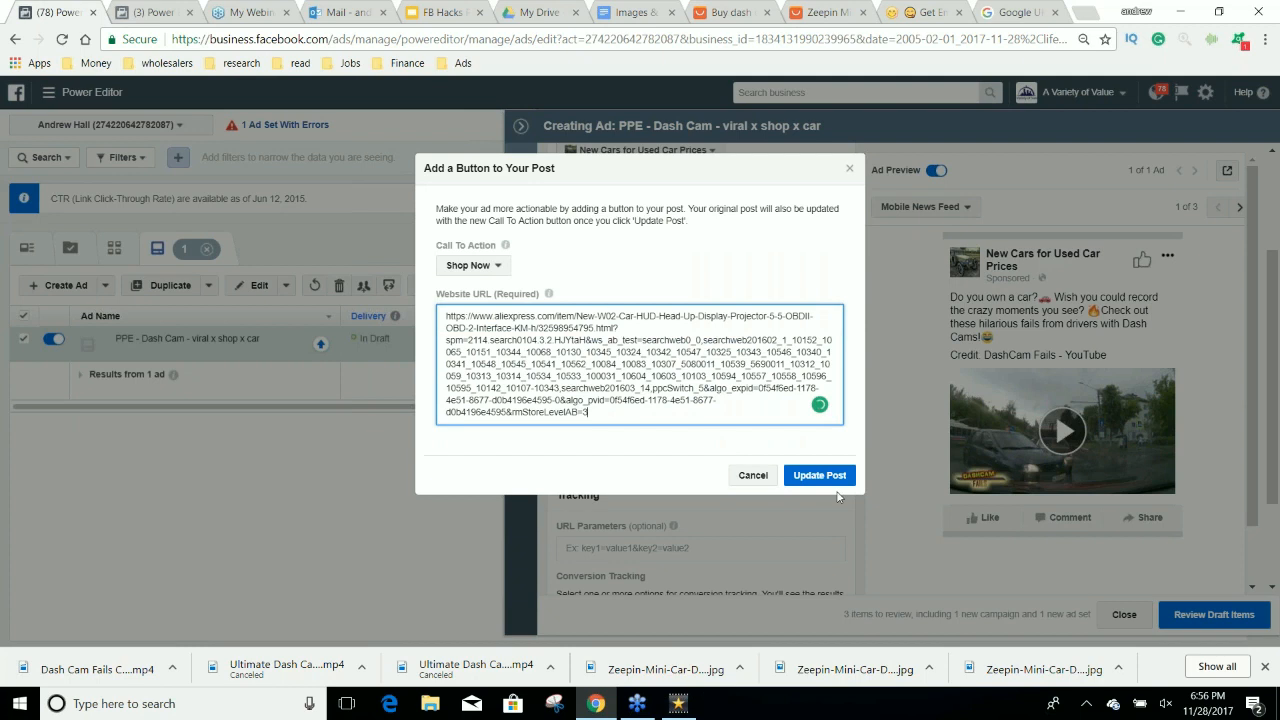
left_click(822, 476)
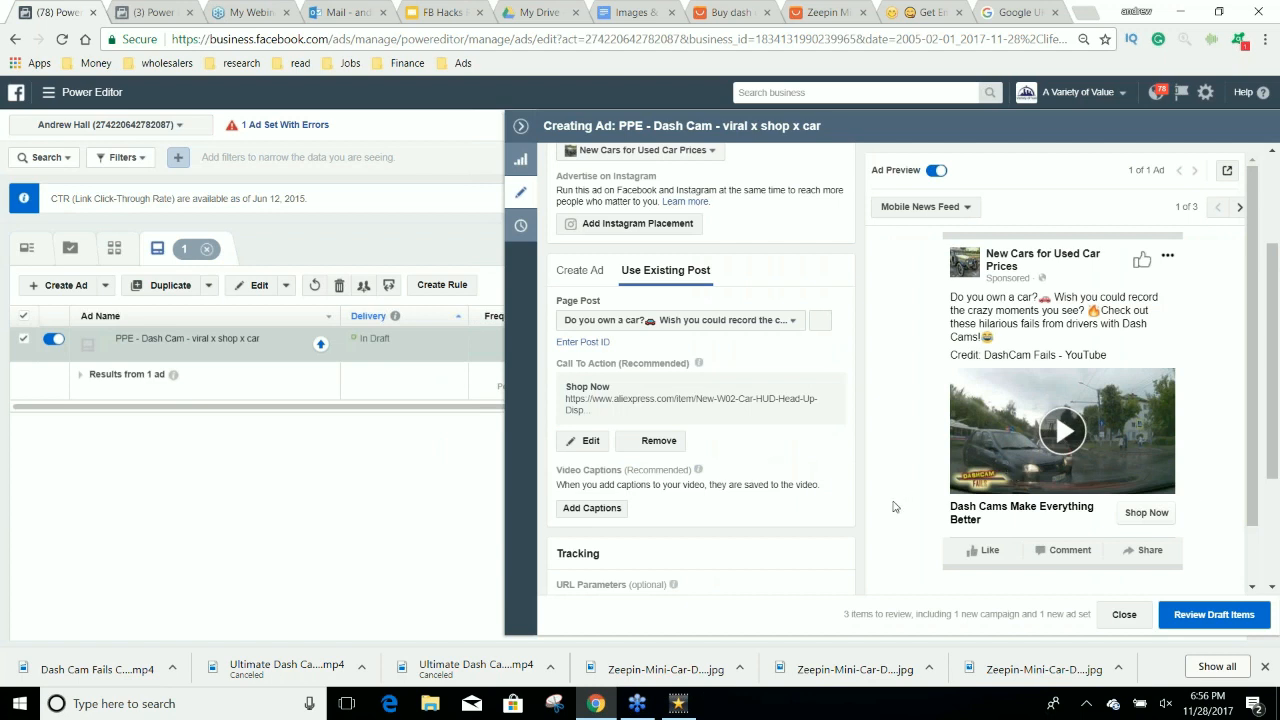
Review the ad's call to action, tracking settings and preview, and close the ad editor.
scroll(894, 506, "down", 1)
scroll(894, 506, "down", 1)
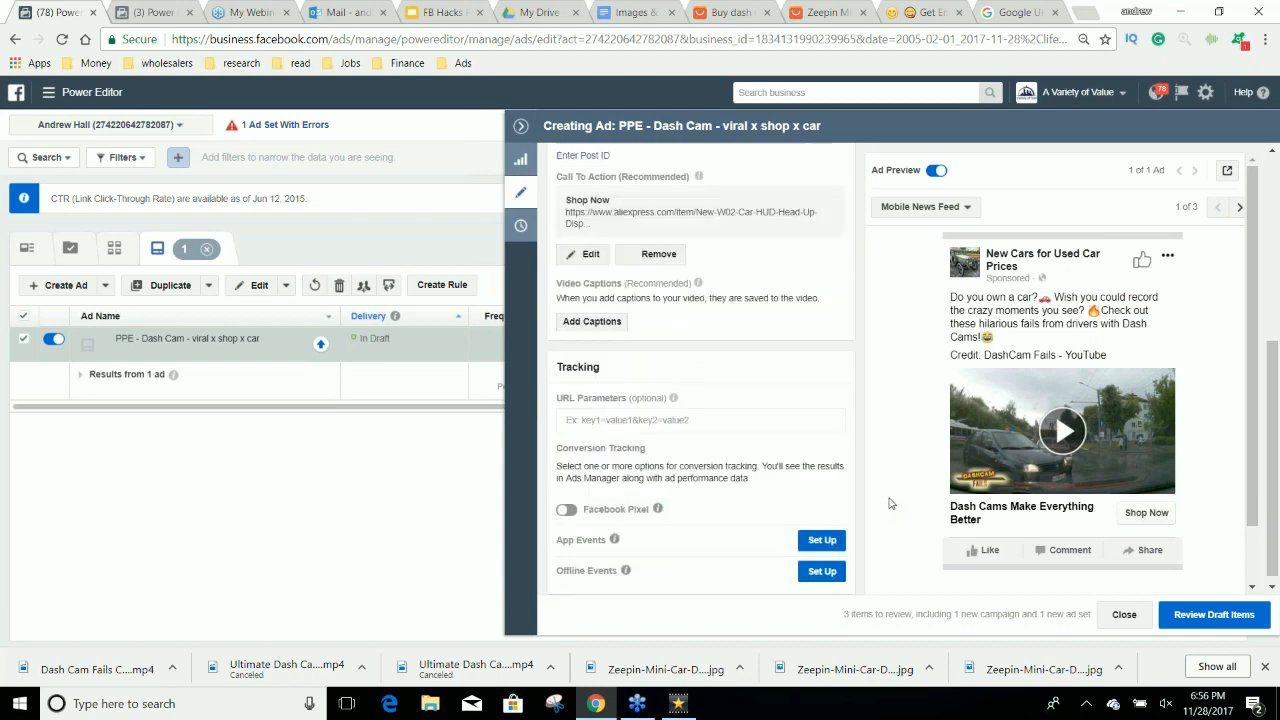
scroll(891, 503, "up", 4)
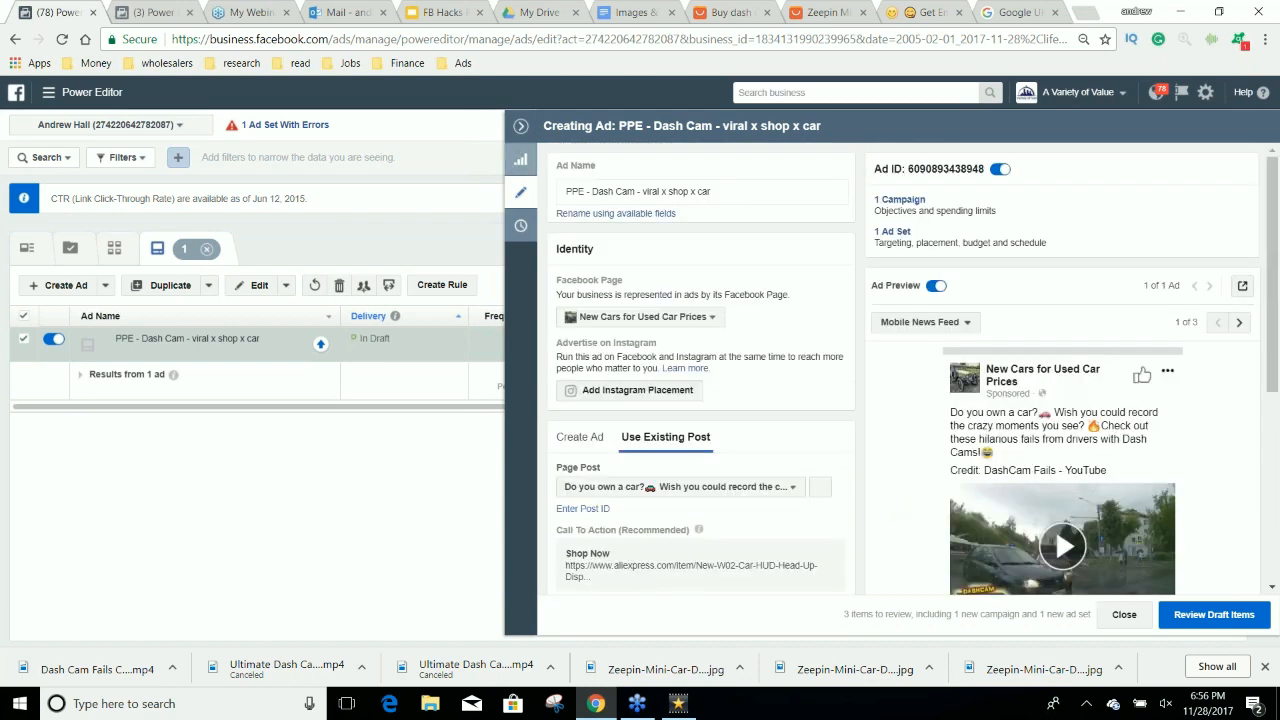
left_click(520, 126)
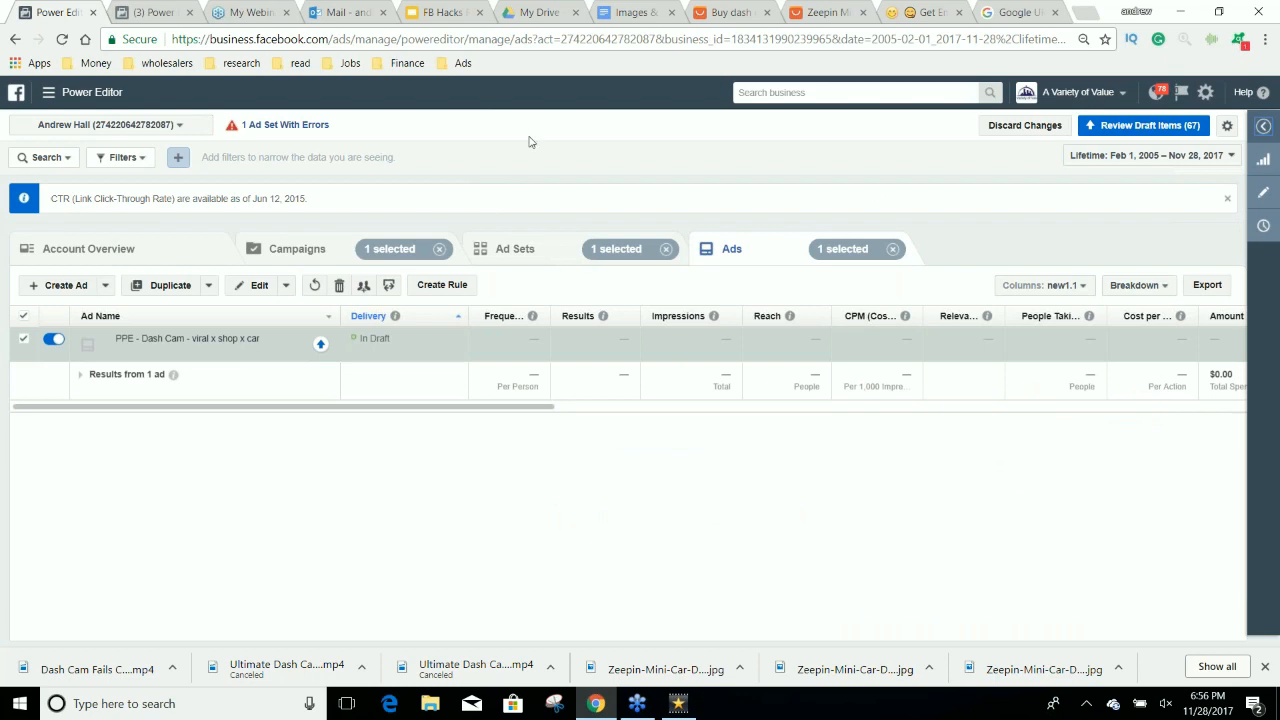
Duplicate the dash cam ad set once within its original campaign.
left_click(490, 258)
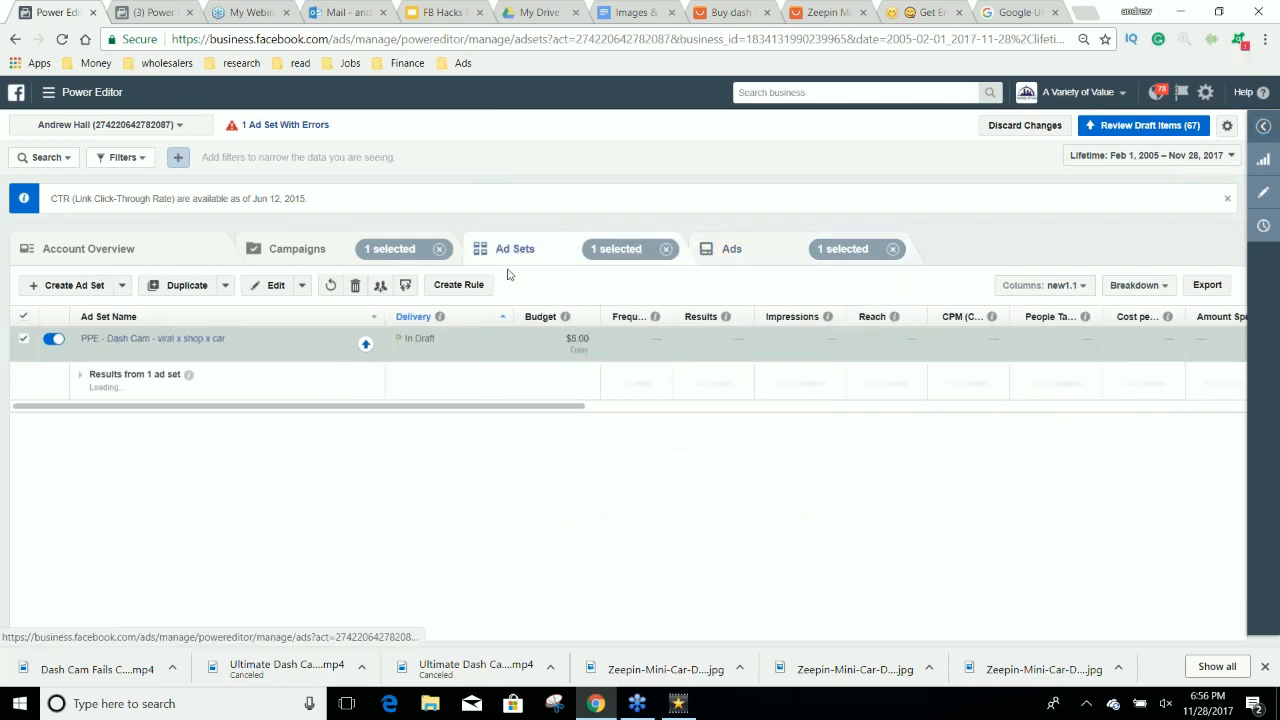
mouse_move(321, 352)
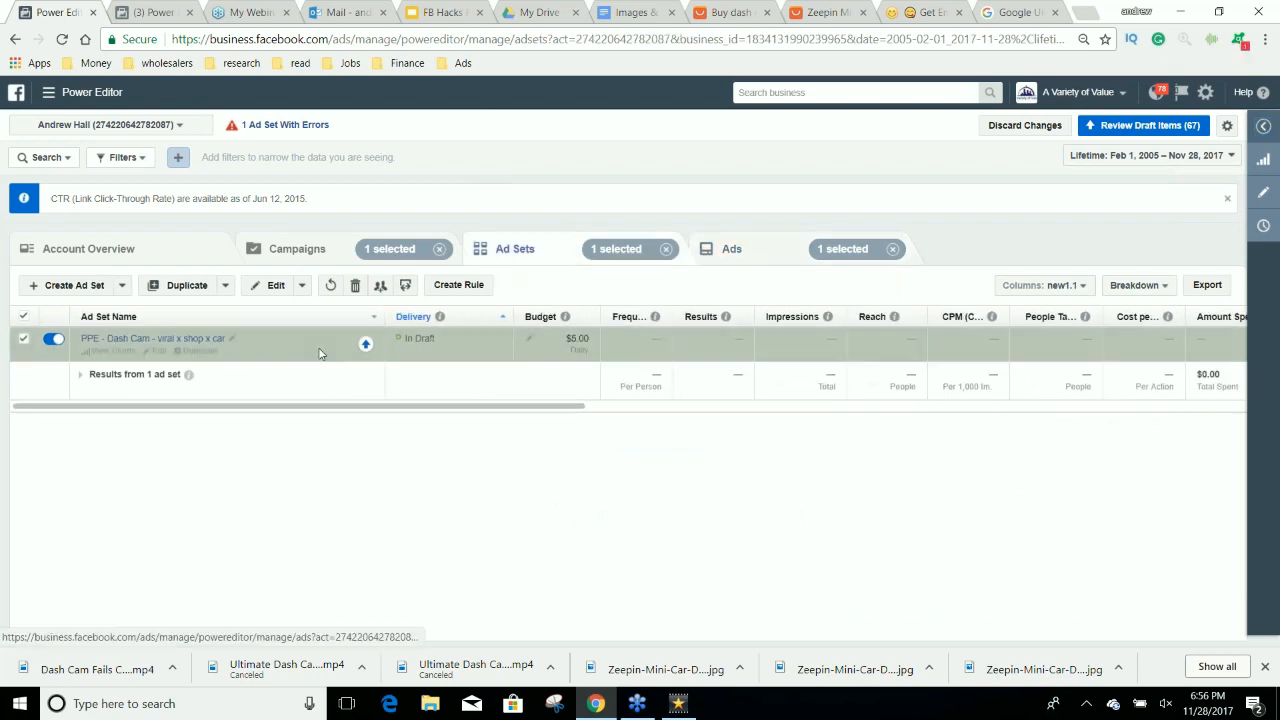
left_click(194, 352)
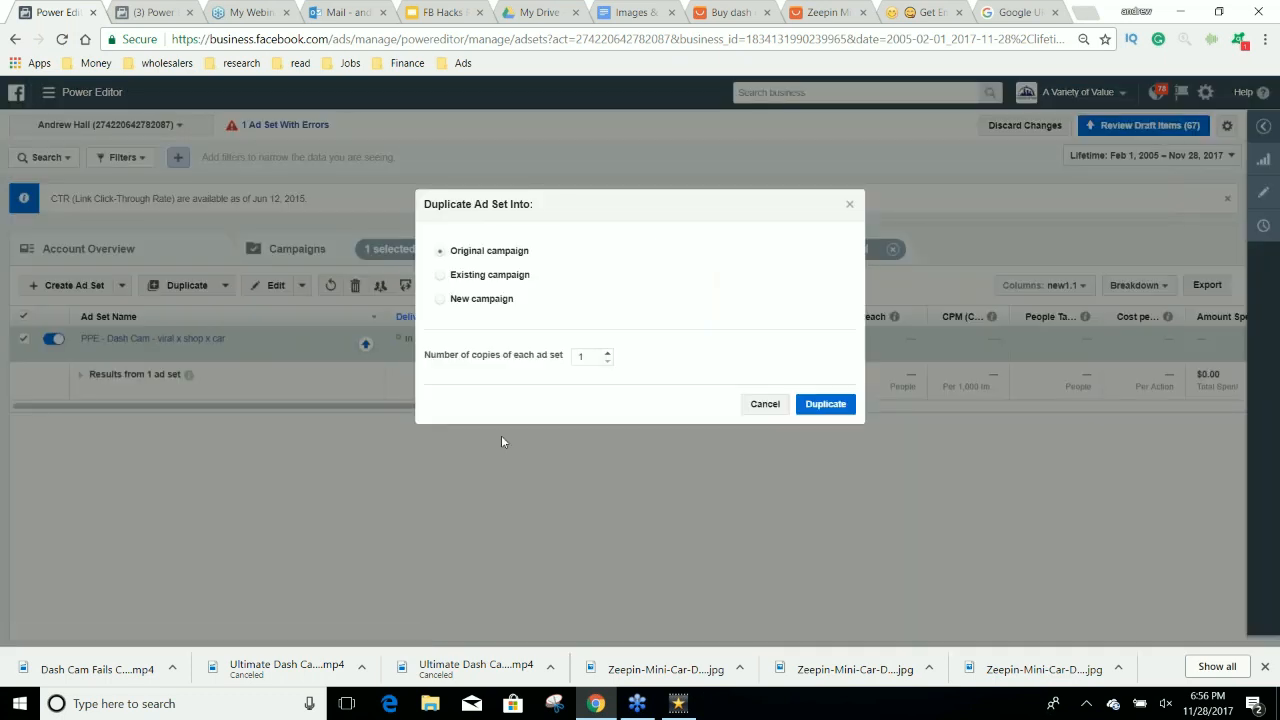
left_click(822, 405)
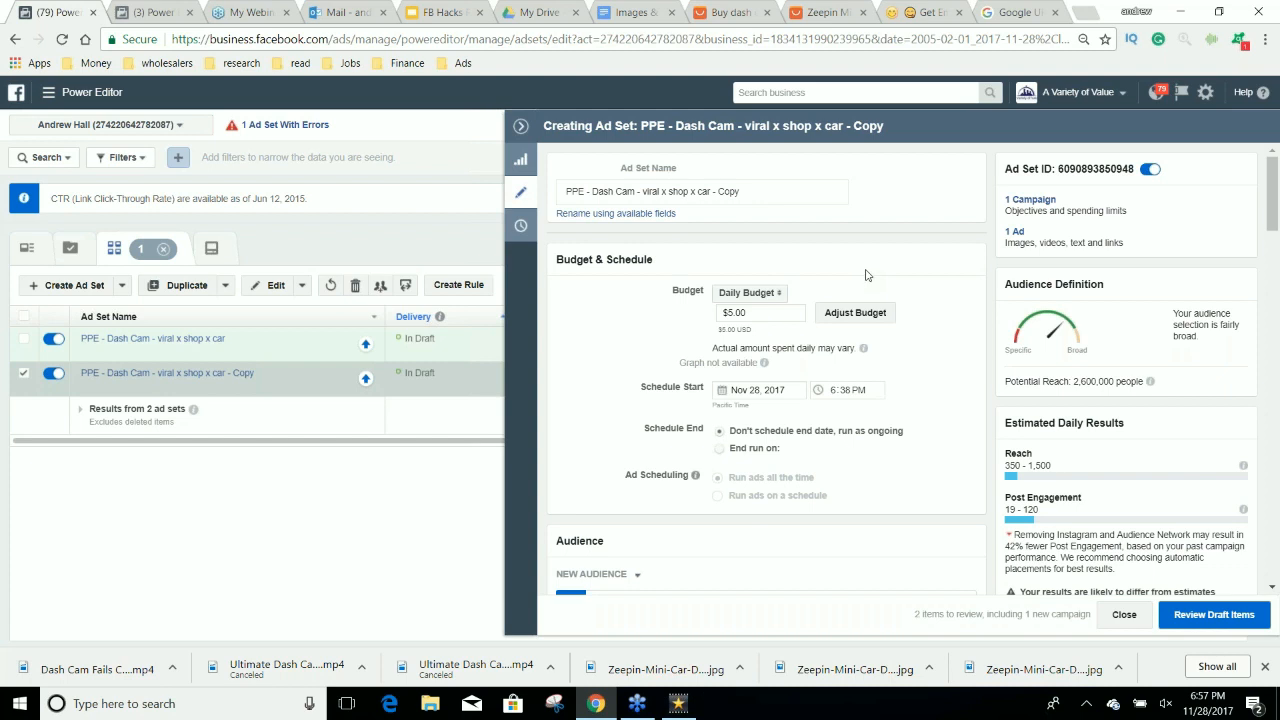
Rename the duplicated ad set as PPE - Dash Cam - WW viral x shop x car.
left_click(752, 196)
double_click(730, 191)
key("BackSpace")
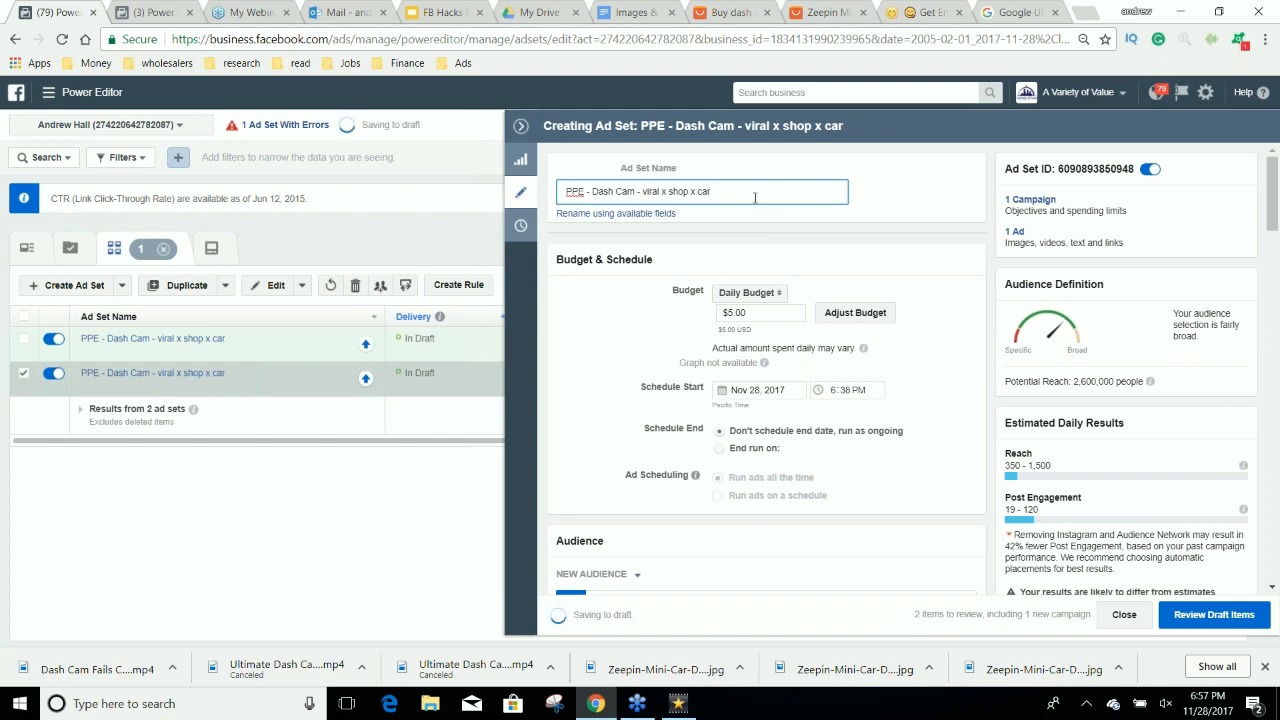
type("WW")
Change the duplicated ad set's audience location to Worldwide and check the potential reach and remaining targeting.
scroll(977, 467, "down", 2)
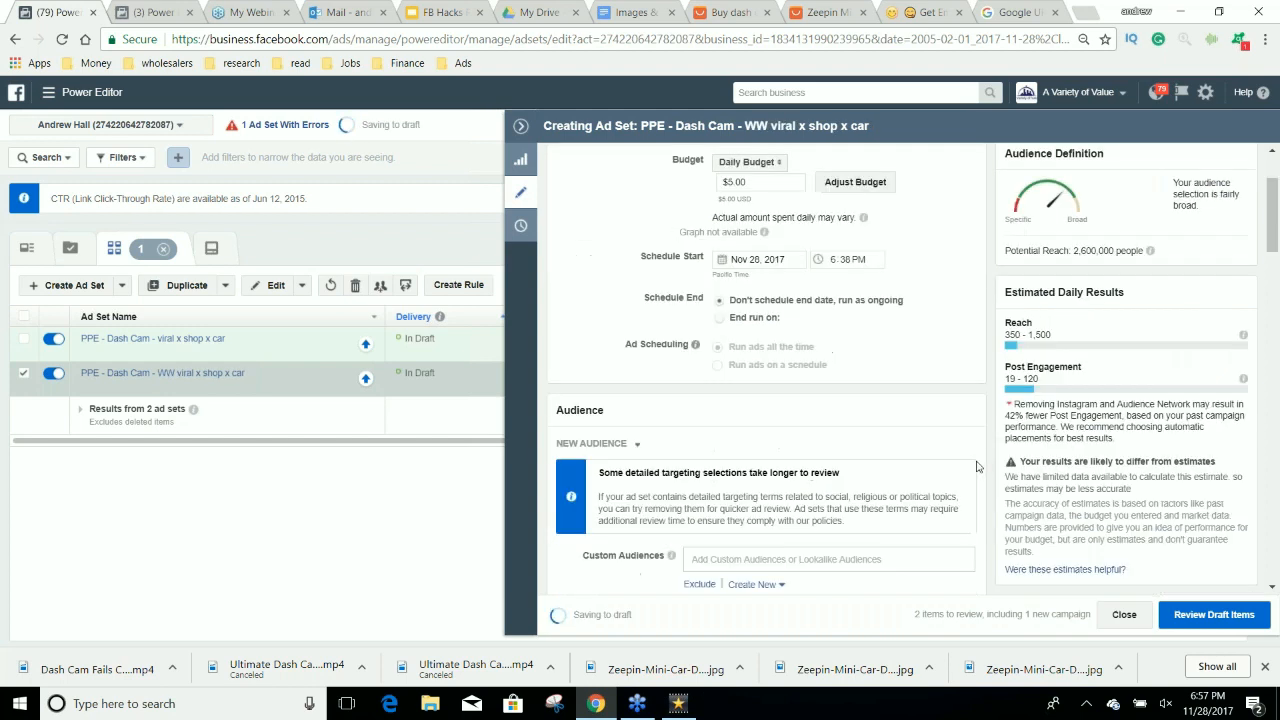
scroll(977, 467, "down", 8)
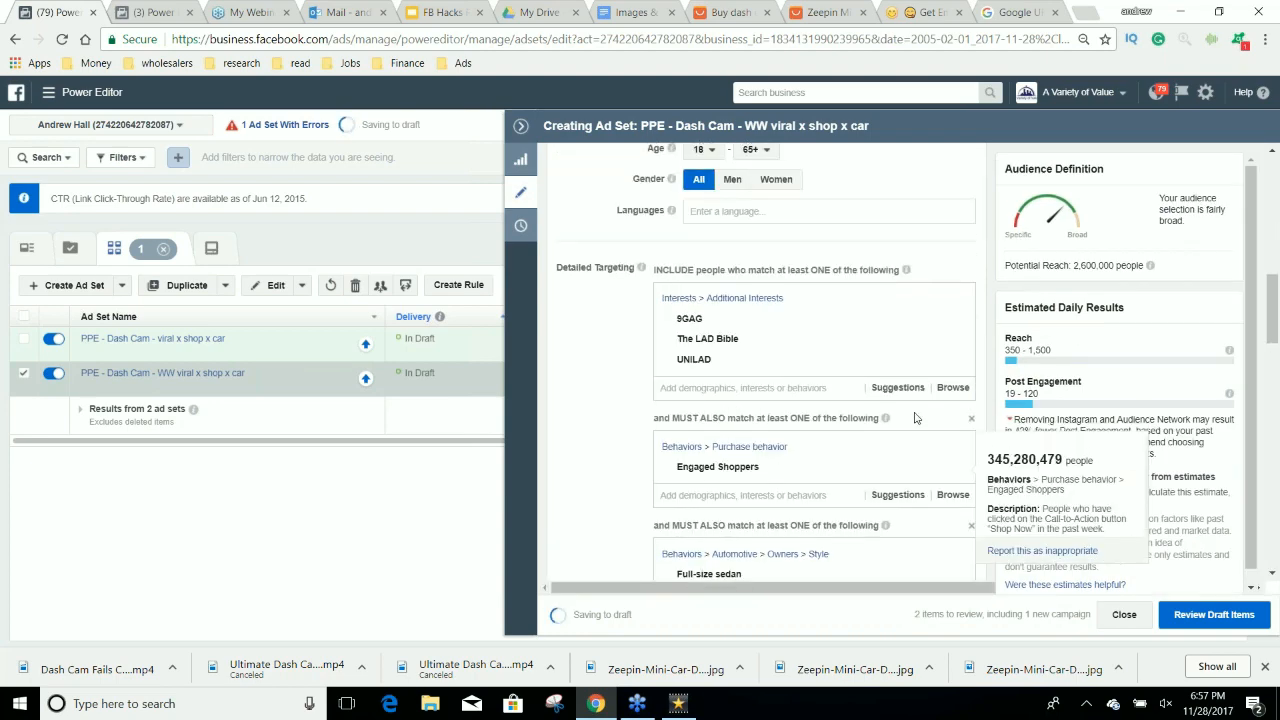
scroll(914, 418, "up", 4)
left_click(823, 428)
type("worldwide")
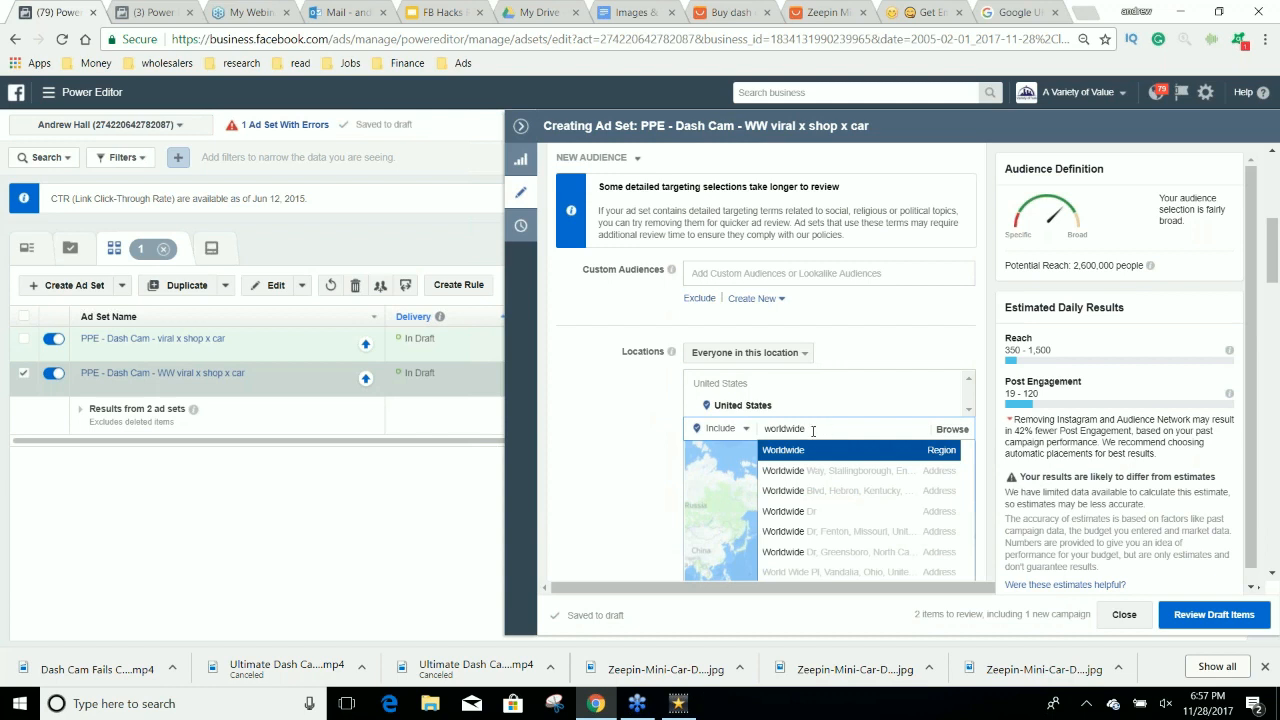
left_click(810, 451)
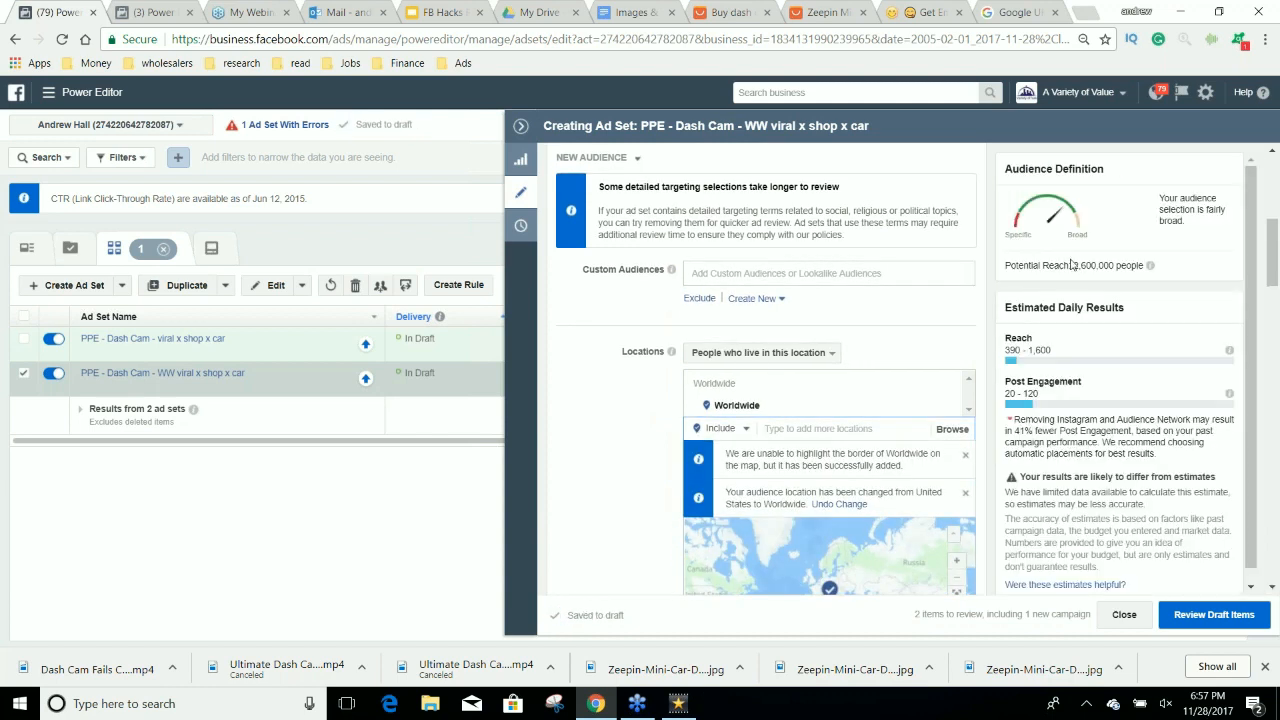
left_click(1087, 266)
scroll(988, 345, "down", 1)
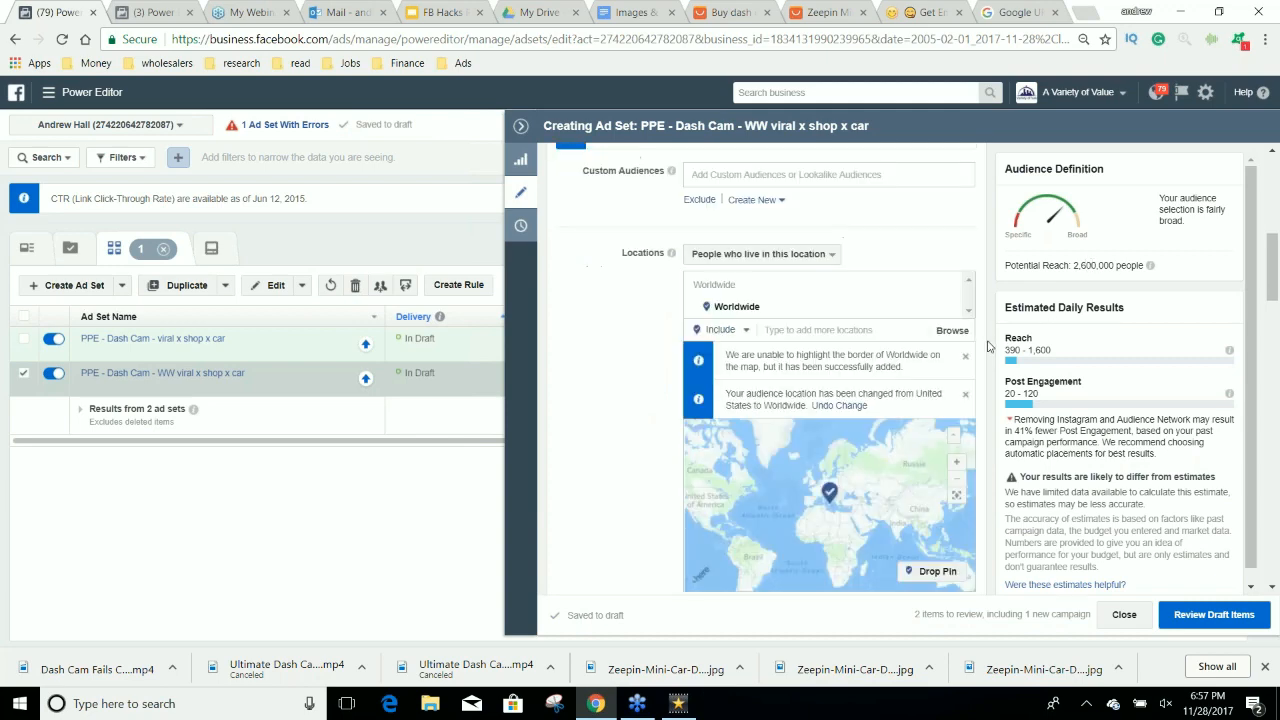
scroll(988, 345, "down", 3)
scroll(988, 345, "up", 6)
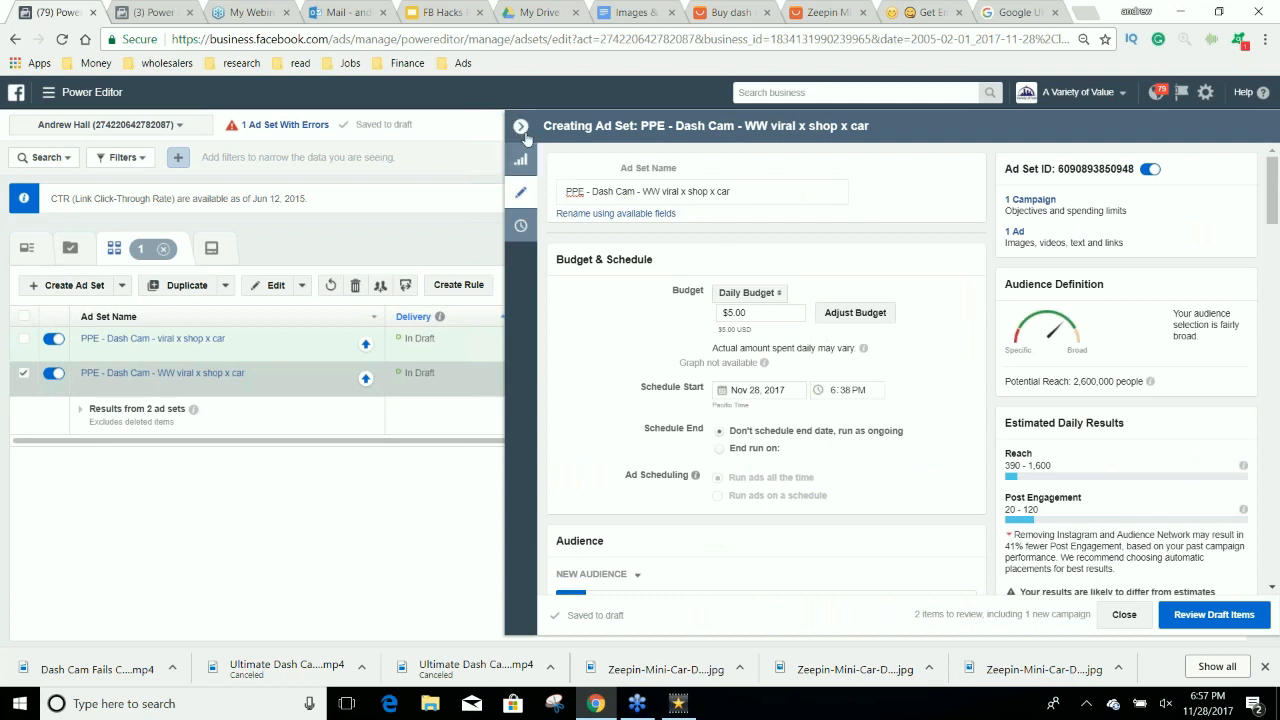
Rename the duplicated ad set's ad as PPE - Dash Cam - WW viral x shop x car and close the editor.
left_click(1012, 234)
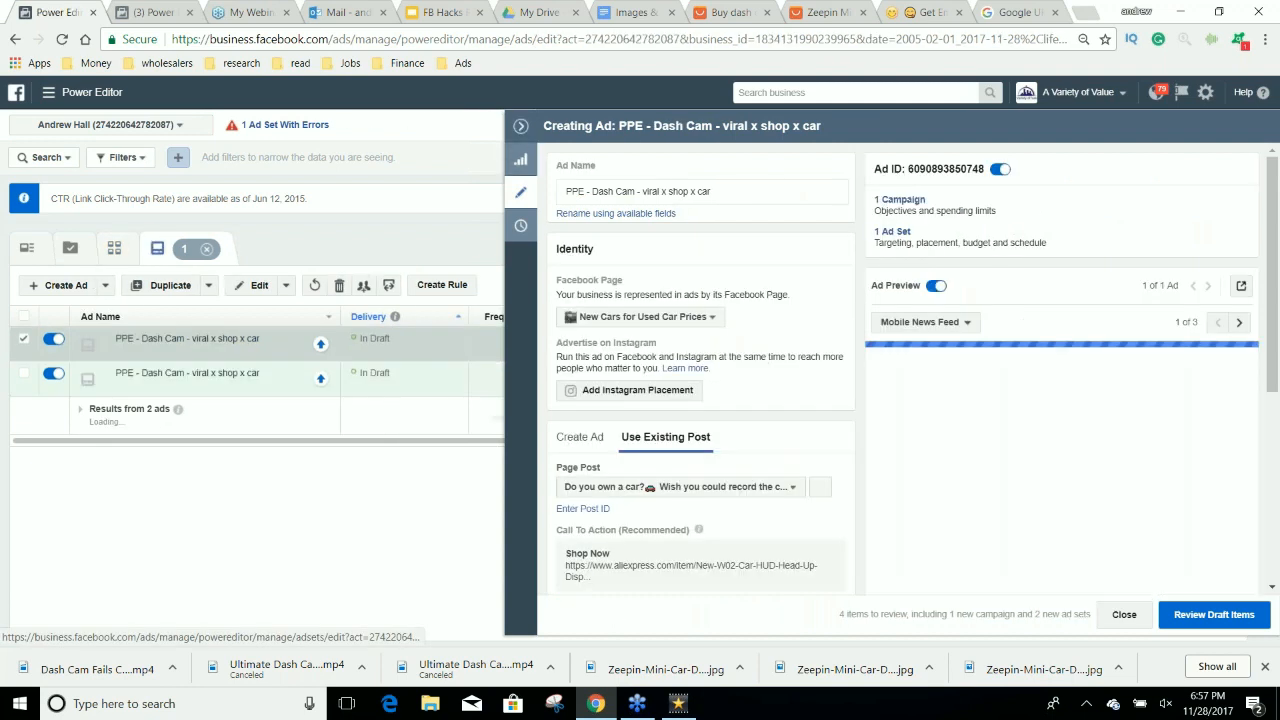
left_click(643, 191)
type("WW")
left_click(521, 126)
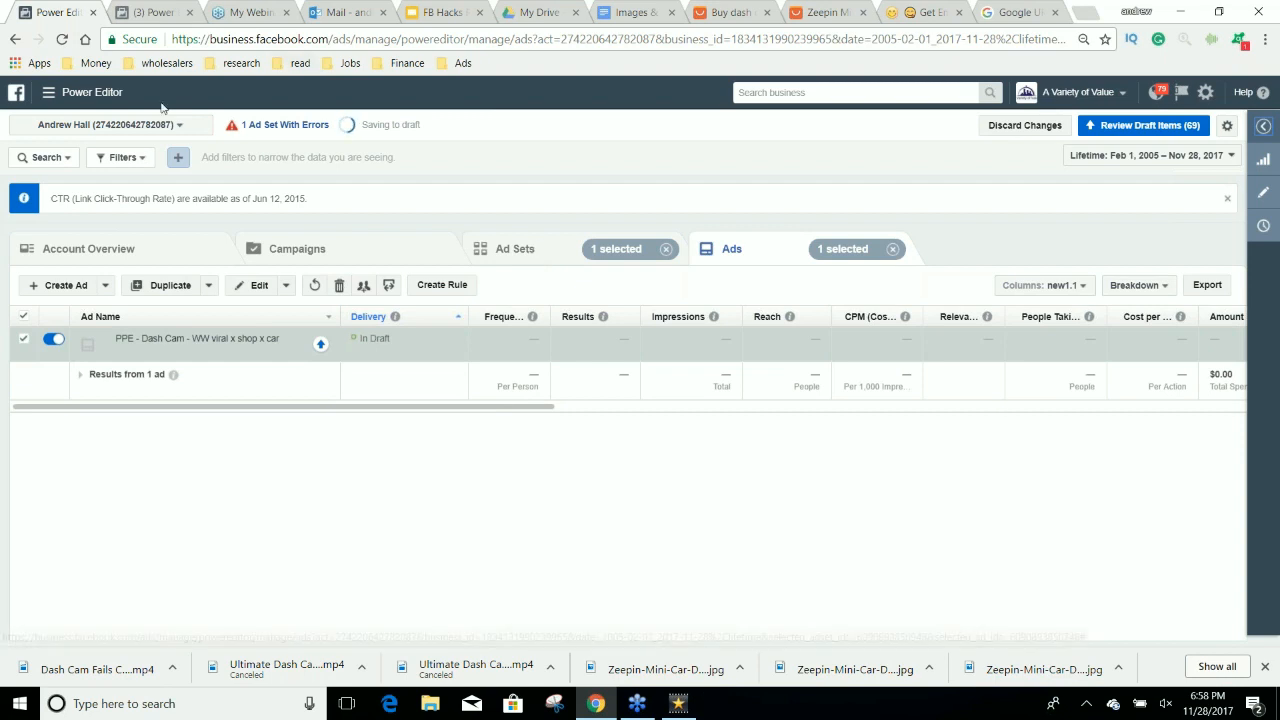
Open the ad account's Audiences library from the full list of business tools.
left_click(90, 92)
left_click(120, 388)
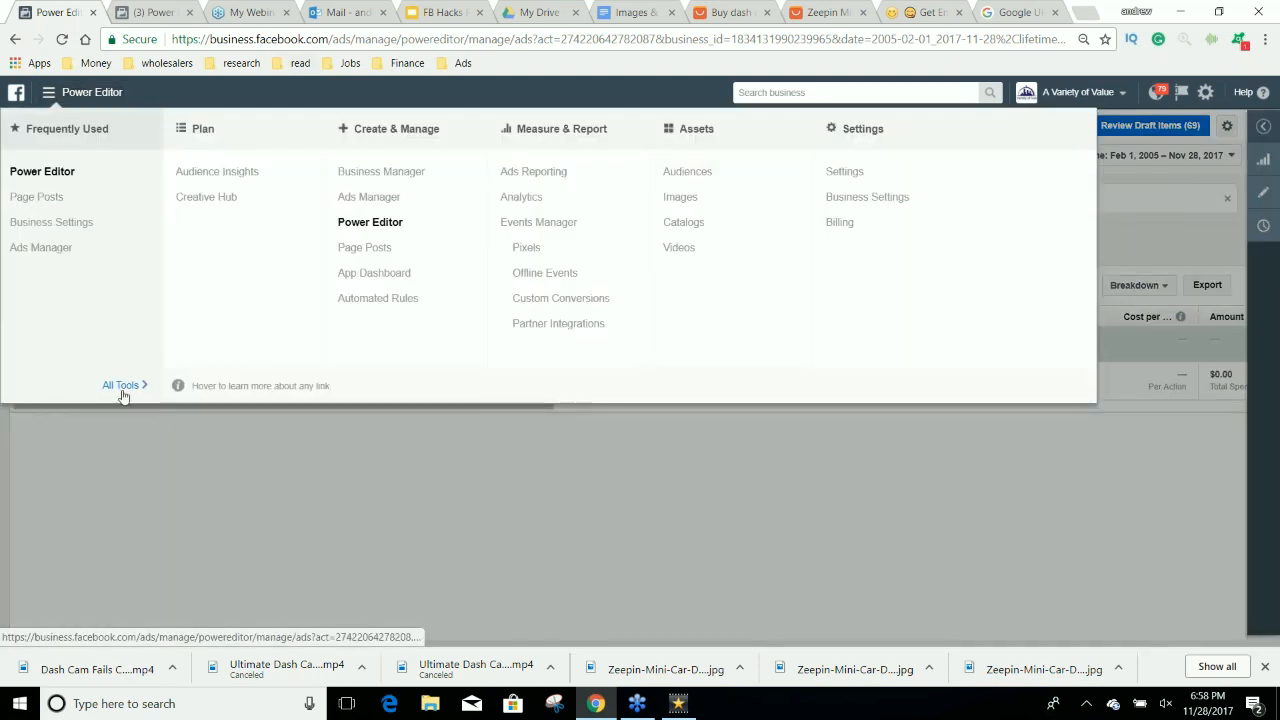
left_click(690, 172)
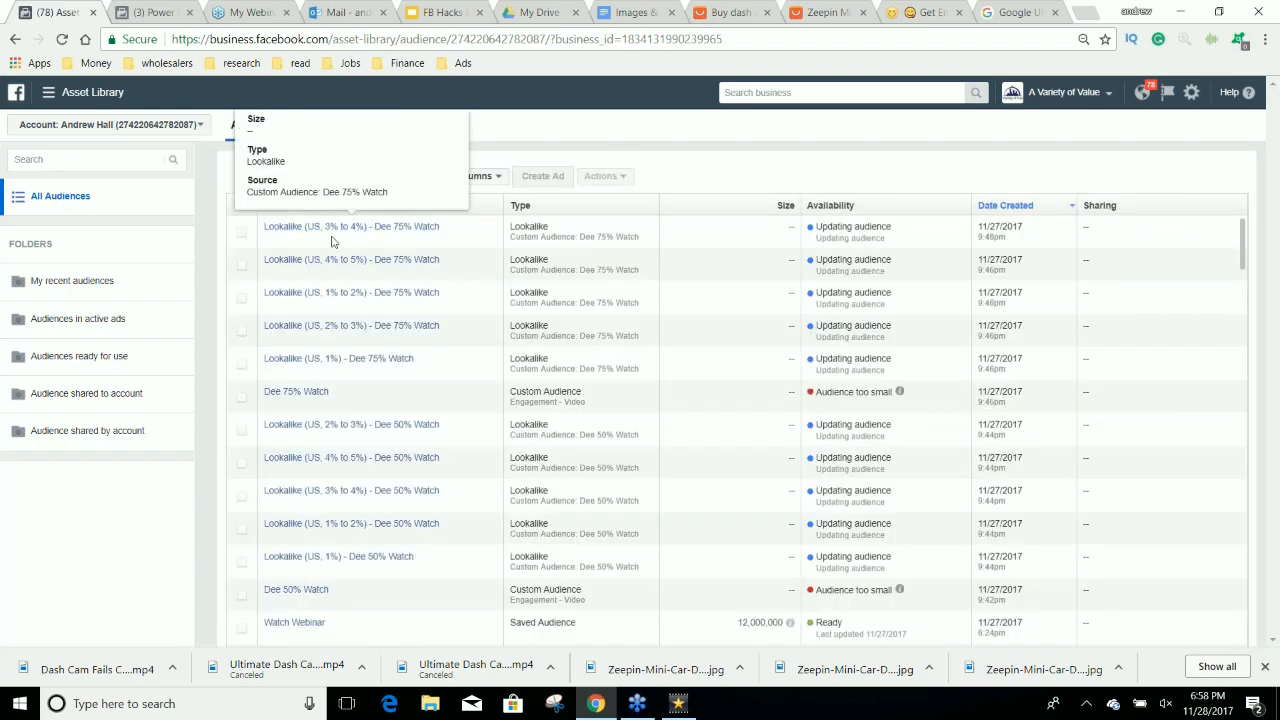
Start a custom audience based on video engagement, using people who have watched 50% of the video.
left_click(281, 176)
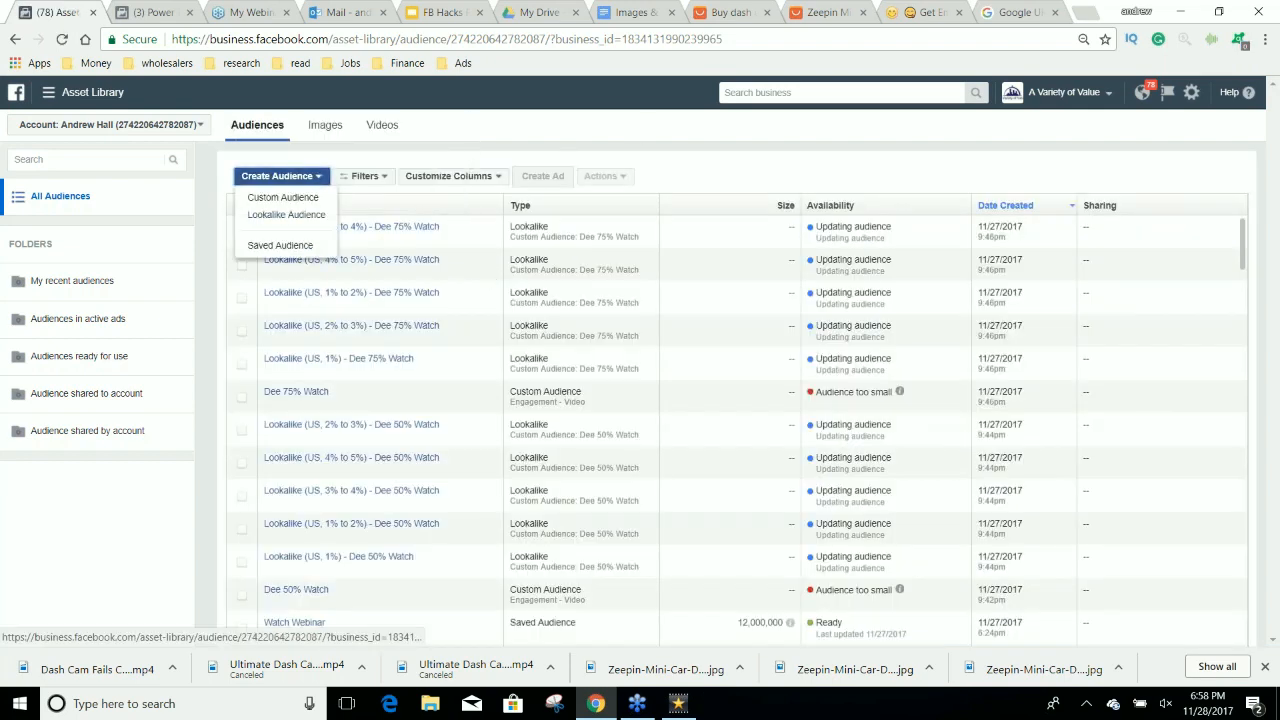
left_click(284, 197)
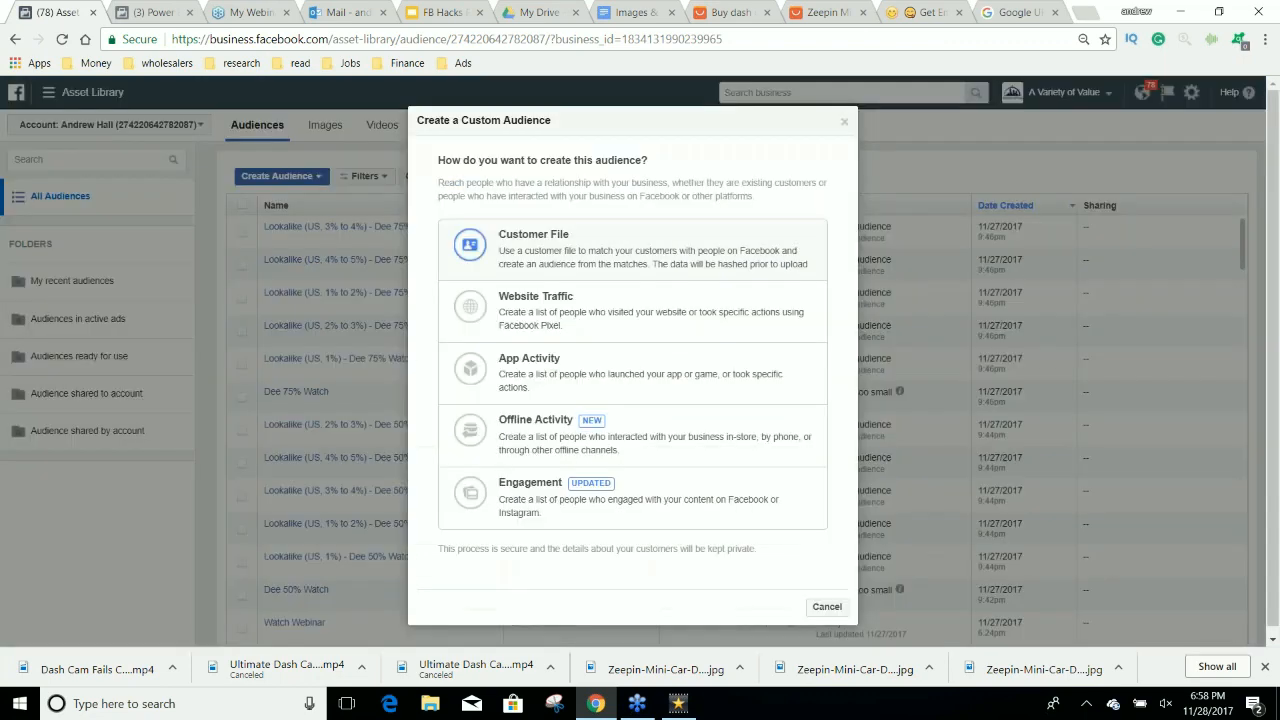
left_click(693, 500)
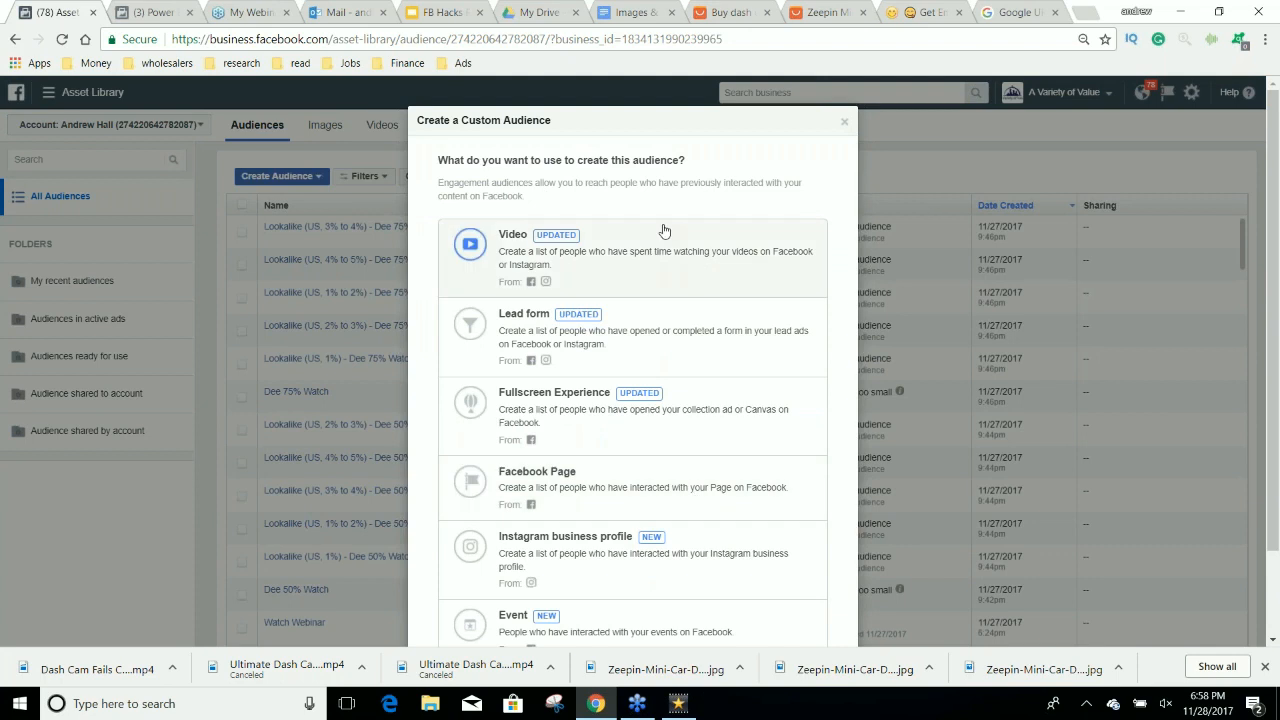
left_click(673, 251)
left_click(628, 253)
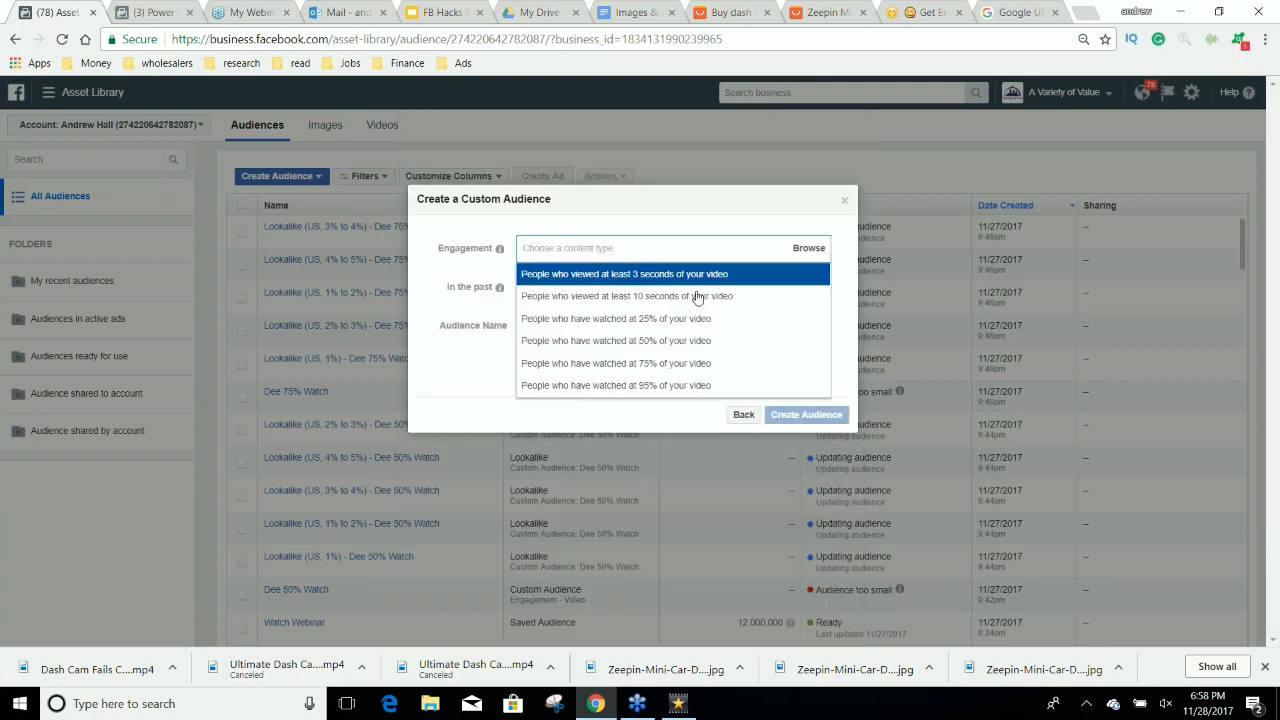
left_click(703, 363)
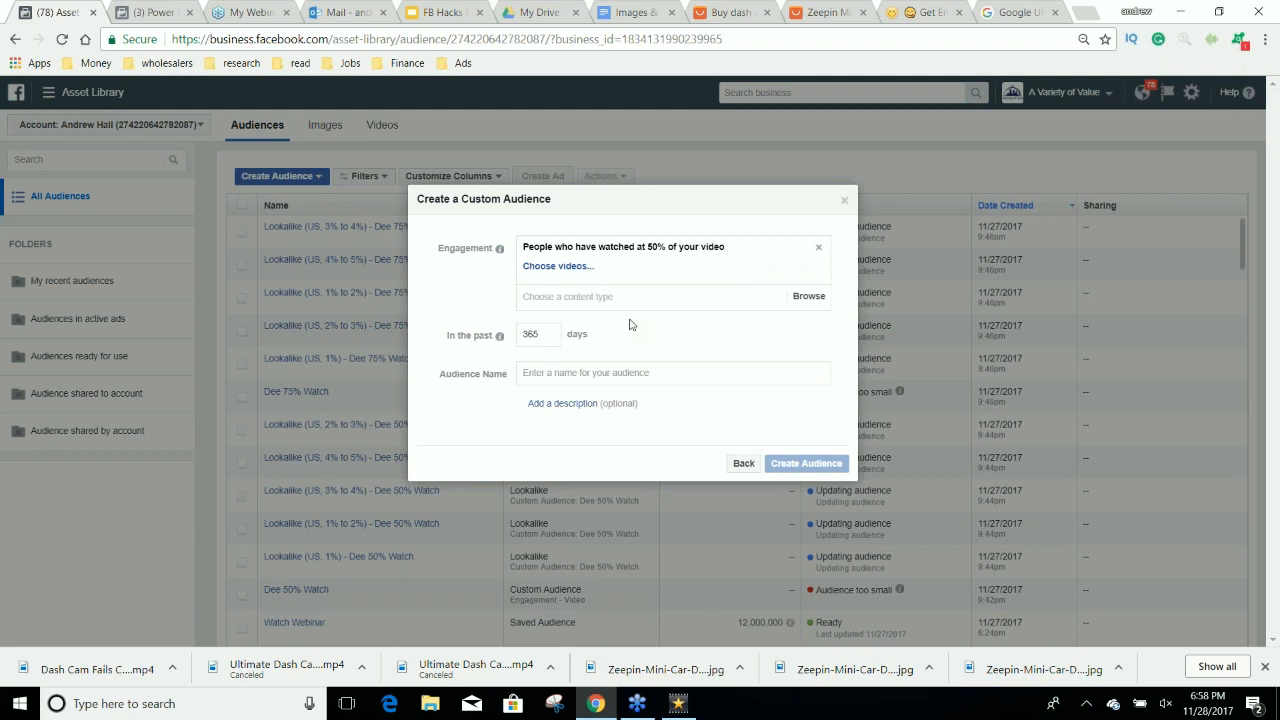
Choose the Dash Cams Make Everything Better video from the New Cars for Used Car Prices page as the audience source.
left_click(579, 270)
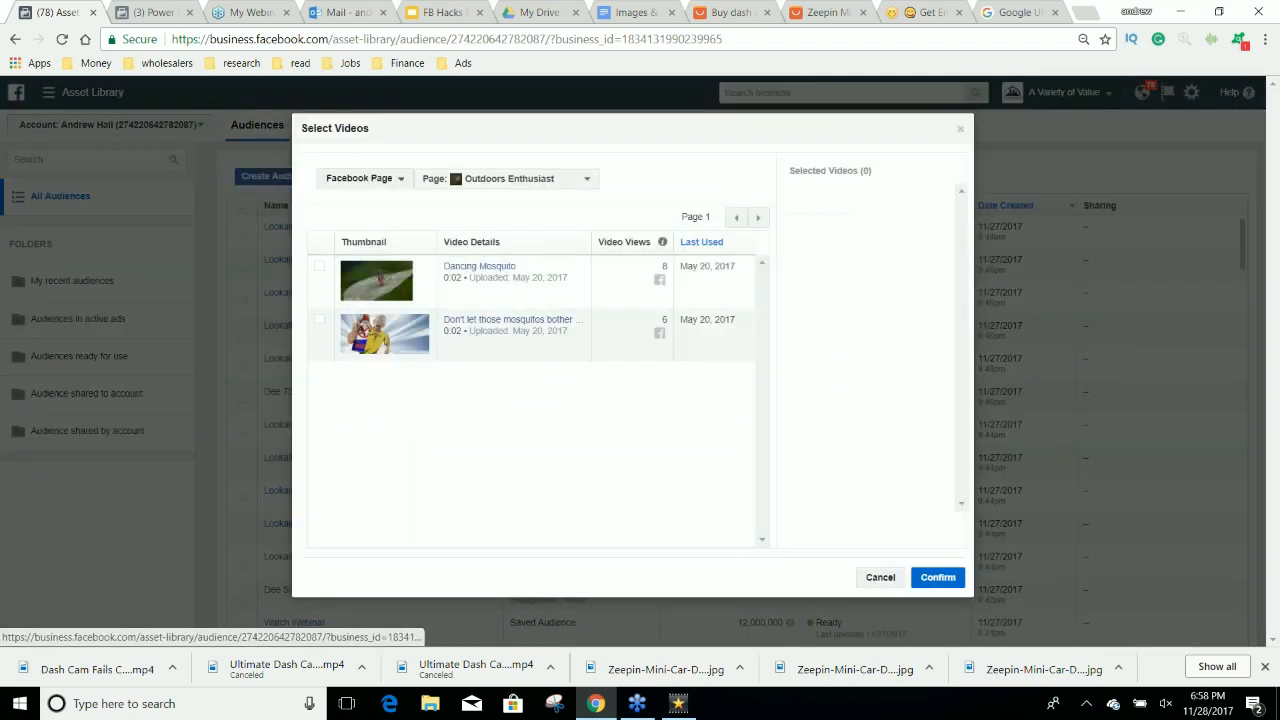
left_click(531, 179)
scroll(531, 367, "down", 3)
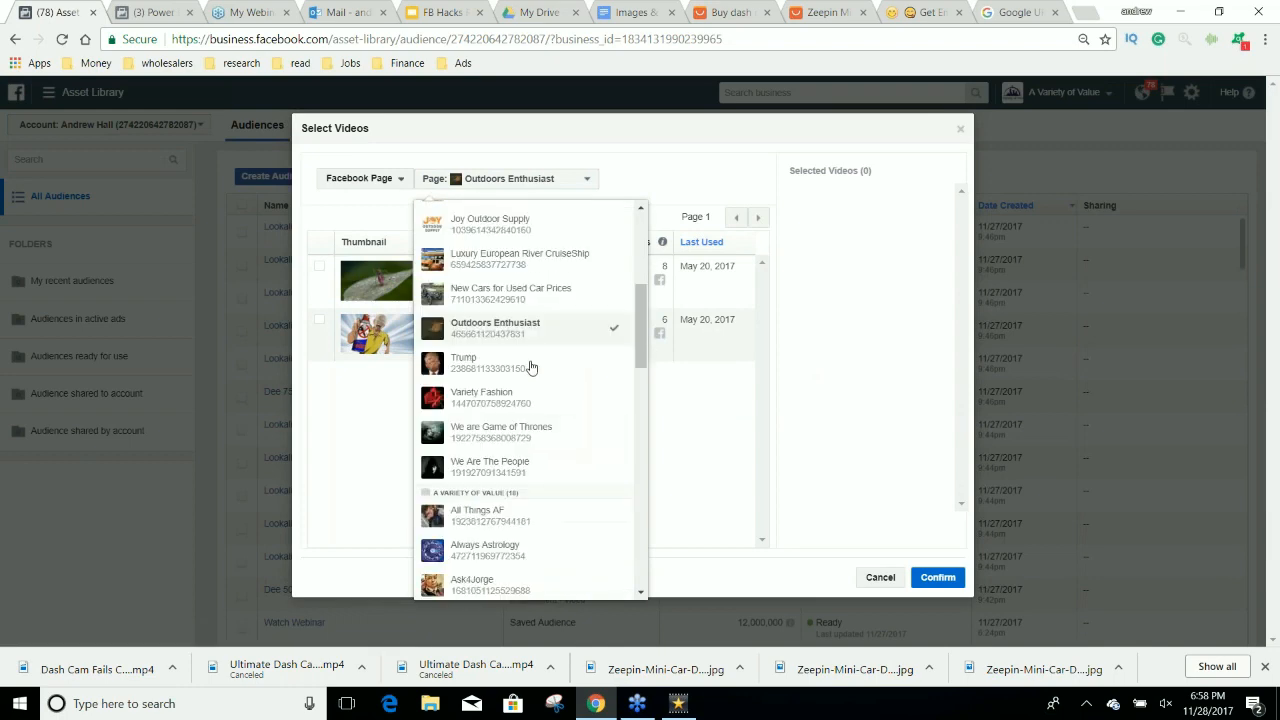
left_click(515, 292)
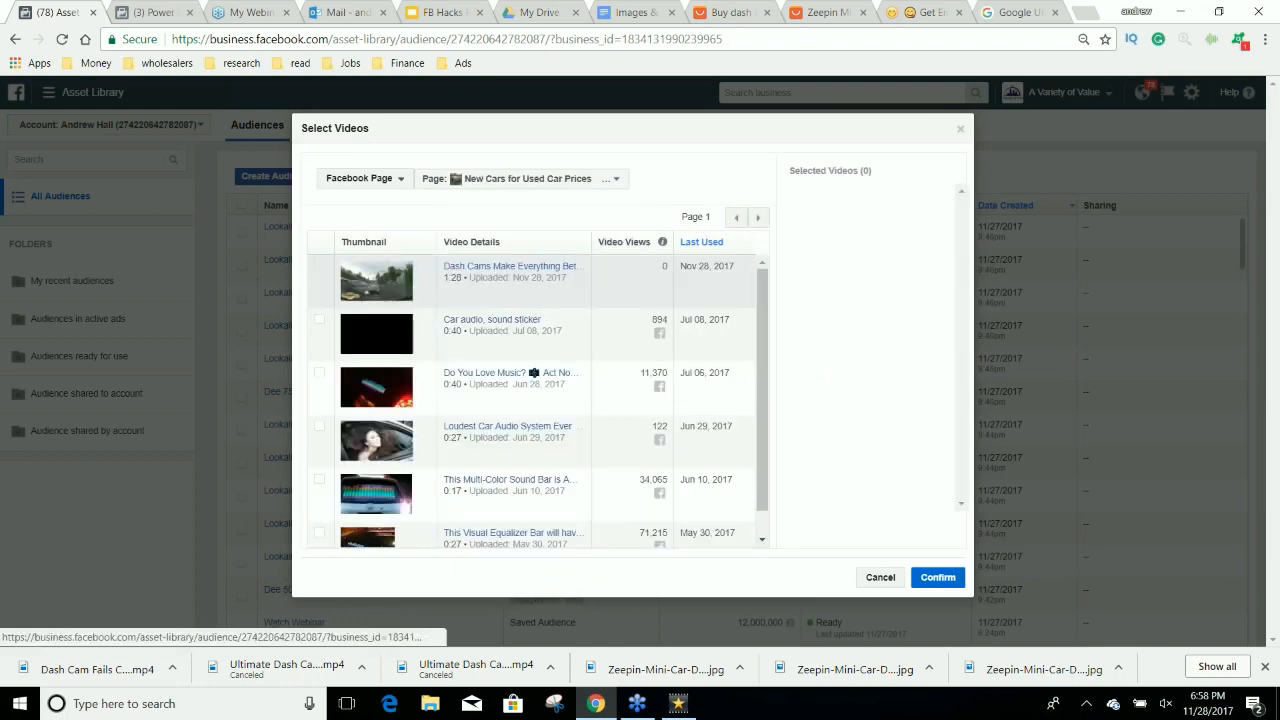
left_click(319, 266)
left_click(936, 578)
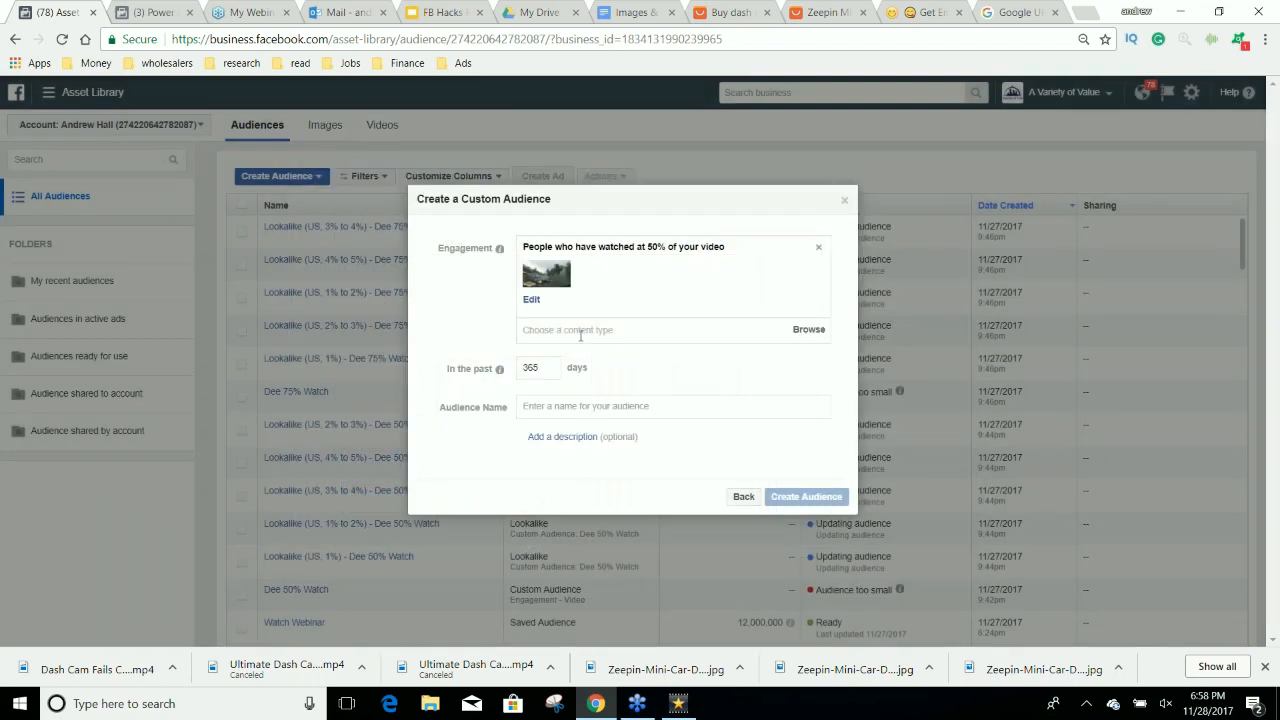
Set the custom audience's engagement window to the past 180 days.
mouse_move(548, 367)
left_mouse_down()
mouse_move(533, 380)
mouse_move(523, 370)
left_mouse_up()
left_click(547, 379)
left_click(557, 366)
key("Delete")
type("180")
Name the audience Watch 50% Dash Cam Fails, create it, and close the dialog without expanding the audience.
left_click(586, 407)
type("Watc")
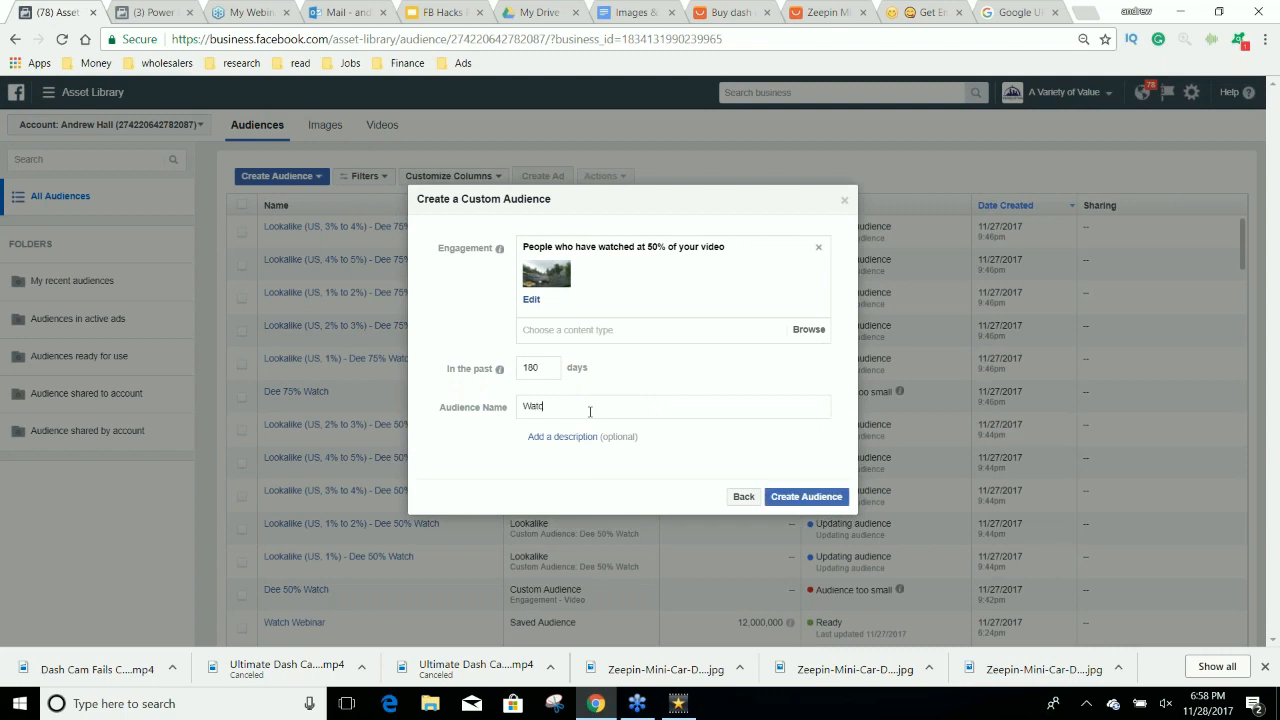
type("h 50% Dash Cam Fails")
left_click(820, 499)
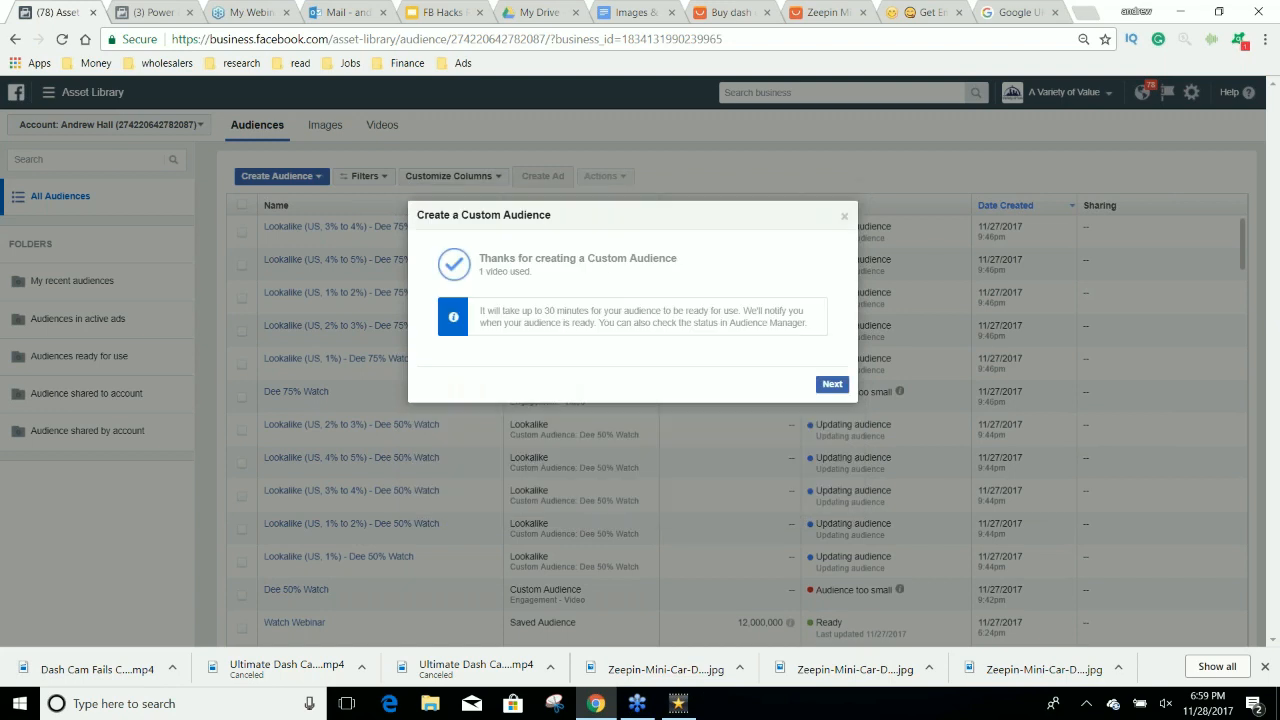
left_click(830, 385)
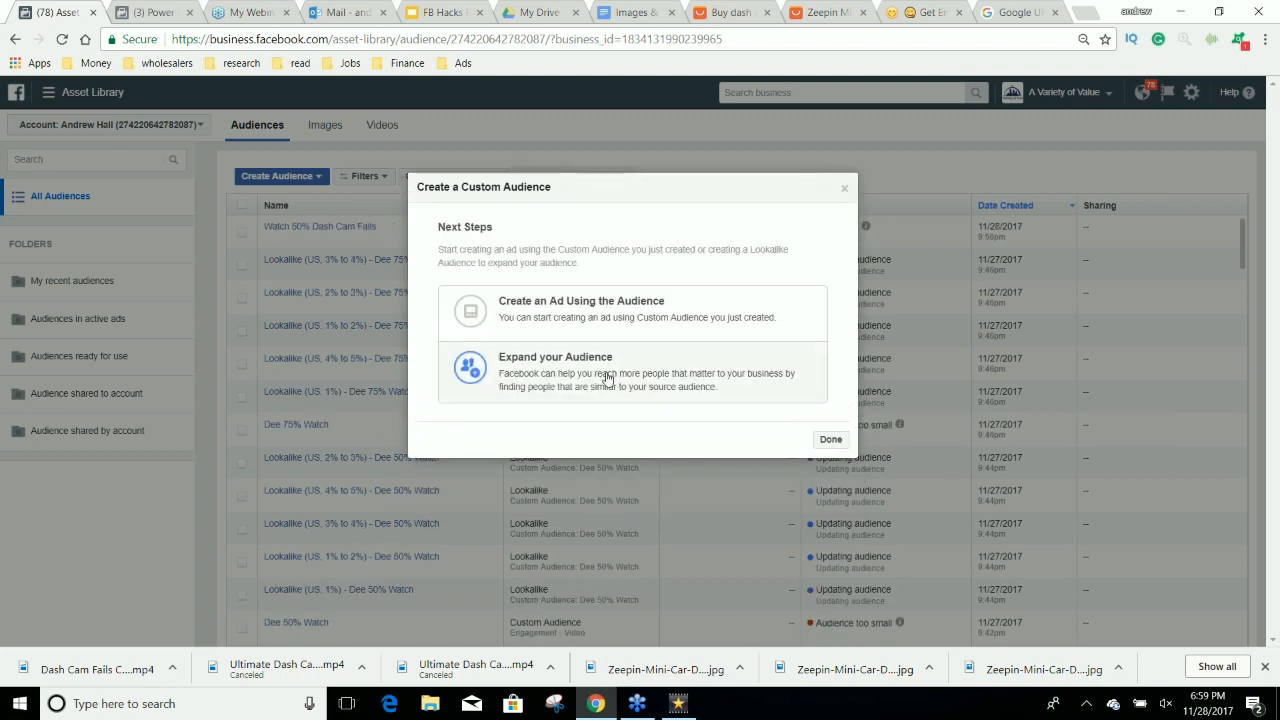
left_click(844, 188)
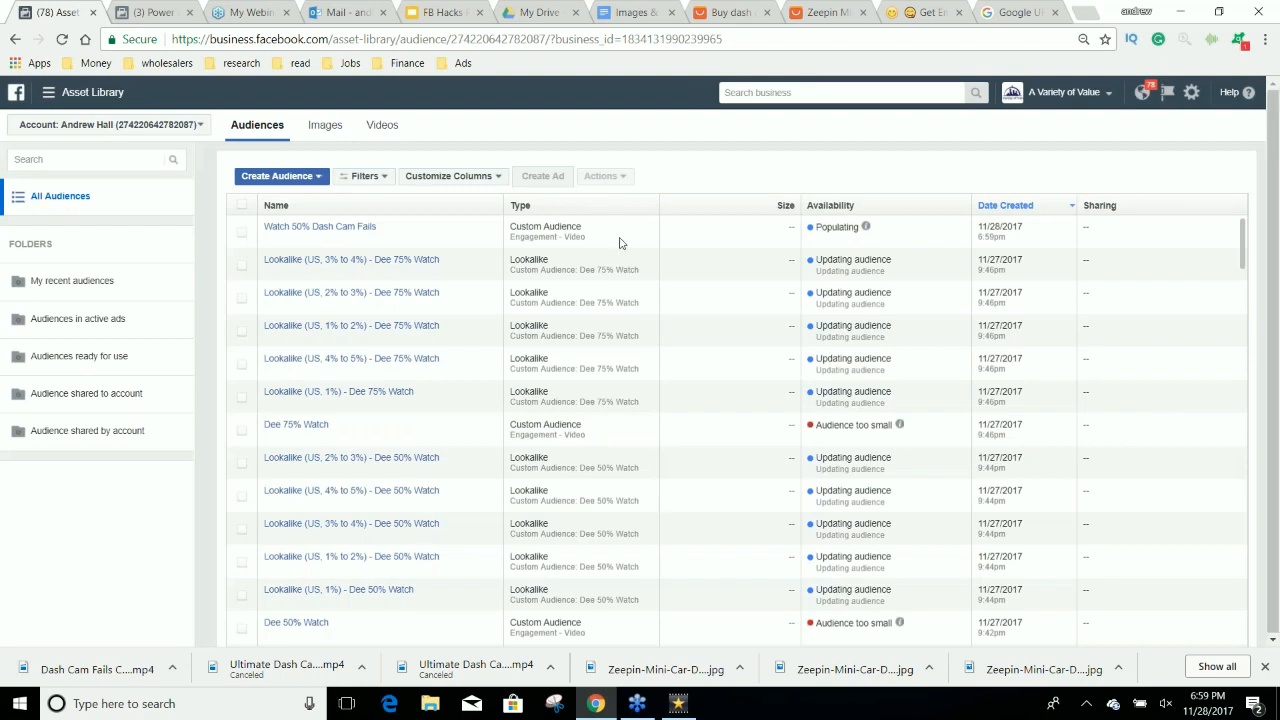
Open Canva in a new browser tab and start a blank Facebook Post design.
left_click(163, 13)
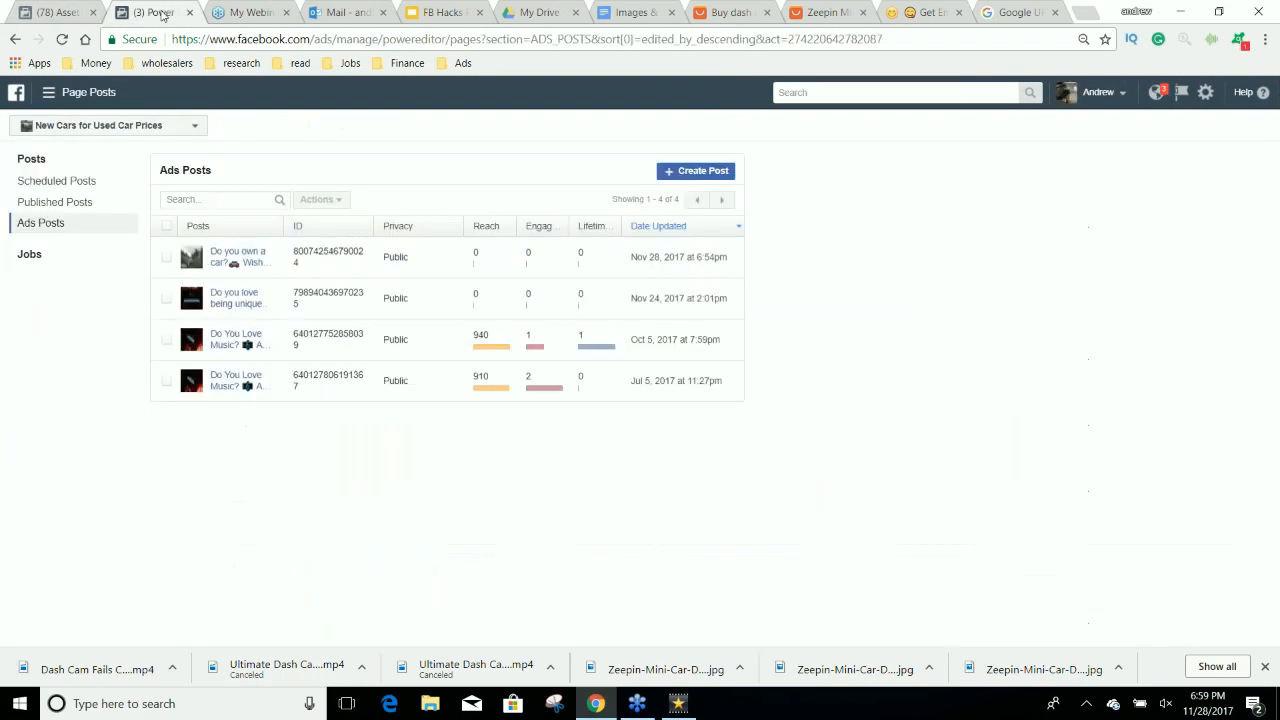
left_click(1090, 12)
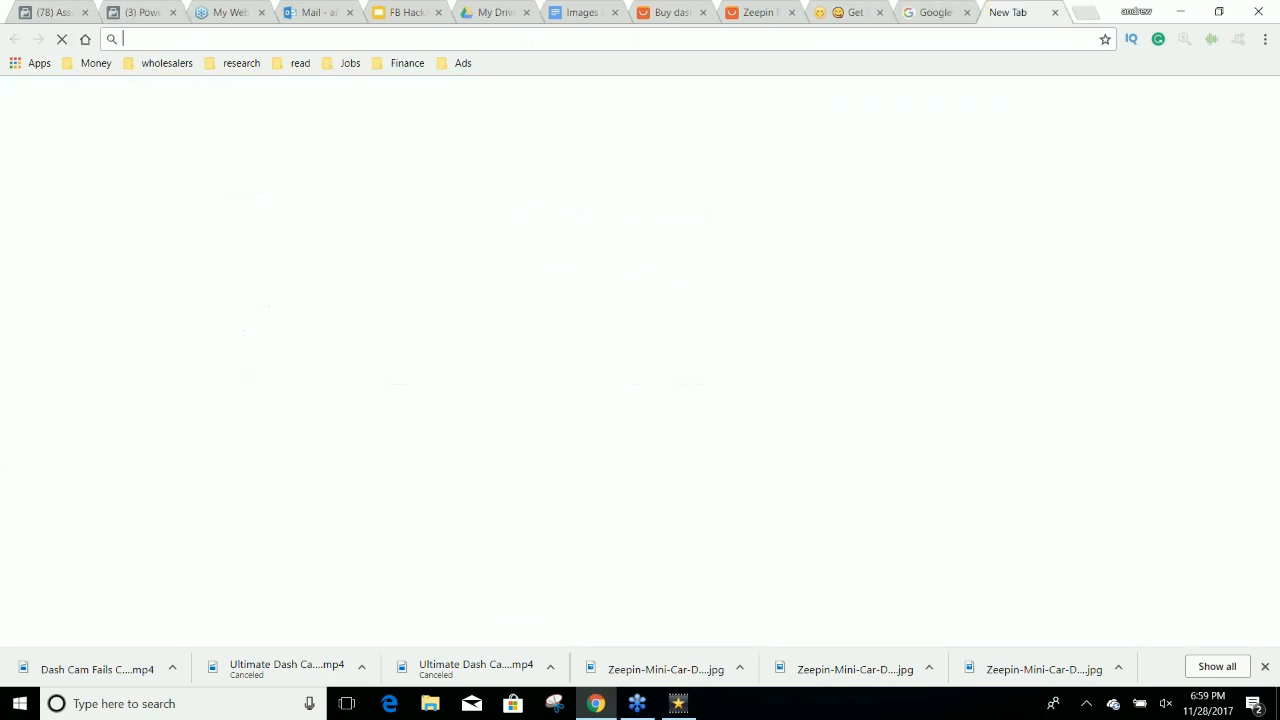
type("canva")
key("Return")
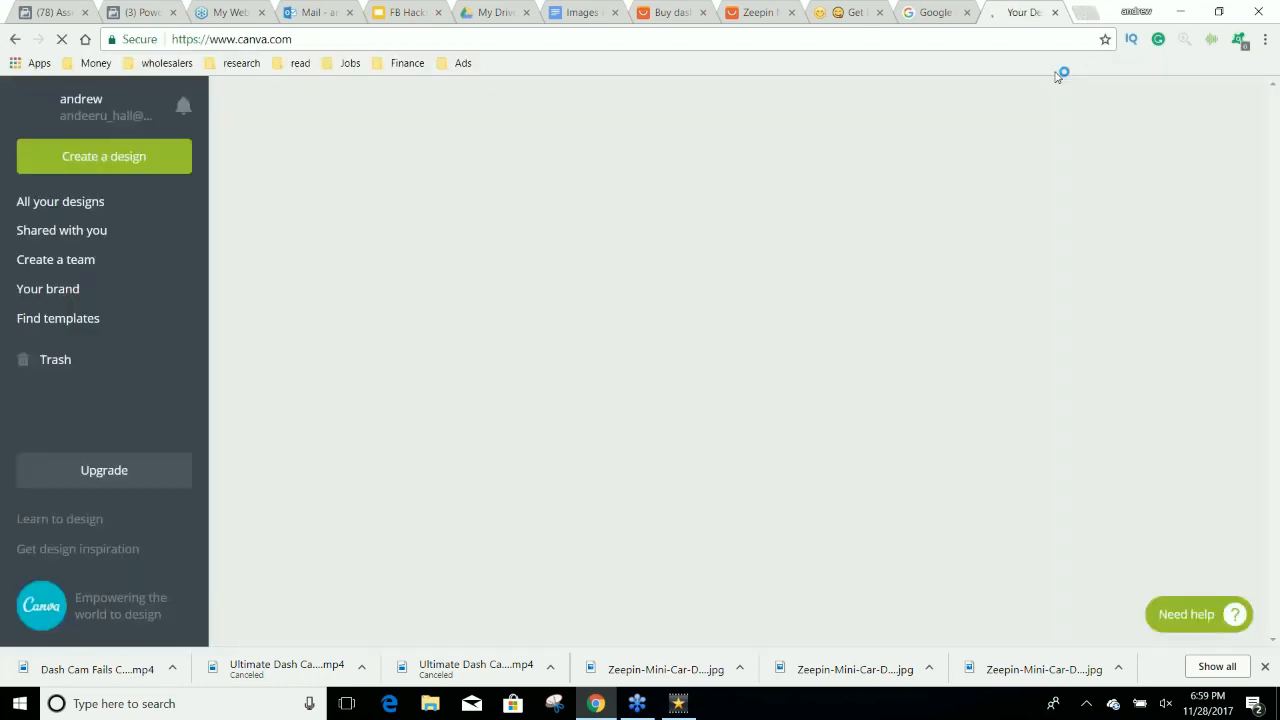
left_click(304, 205)
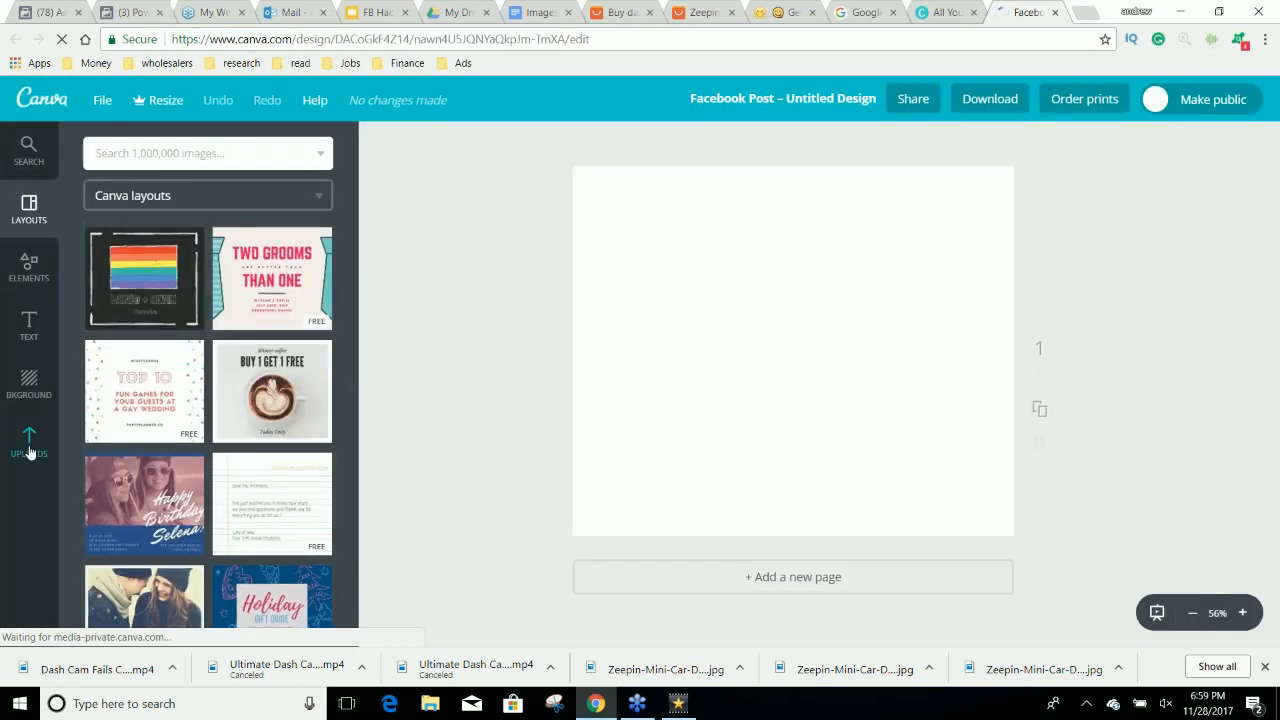
Upload the downloaded Zeepin dash cam JPG images to Canva's image uploads.
left_click(29, 440)
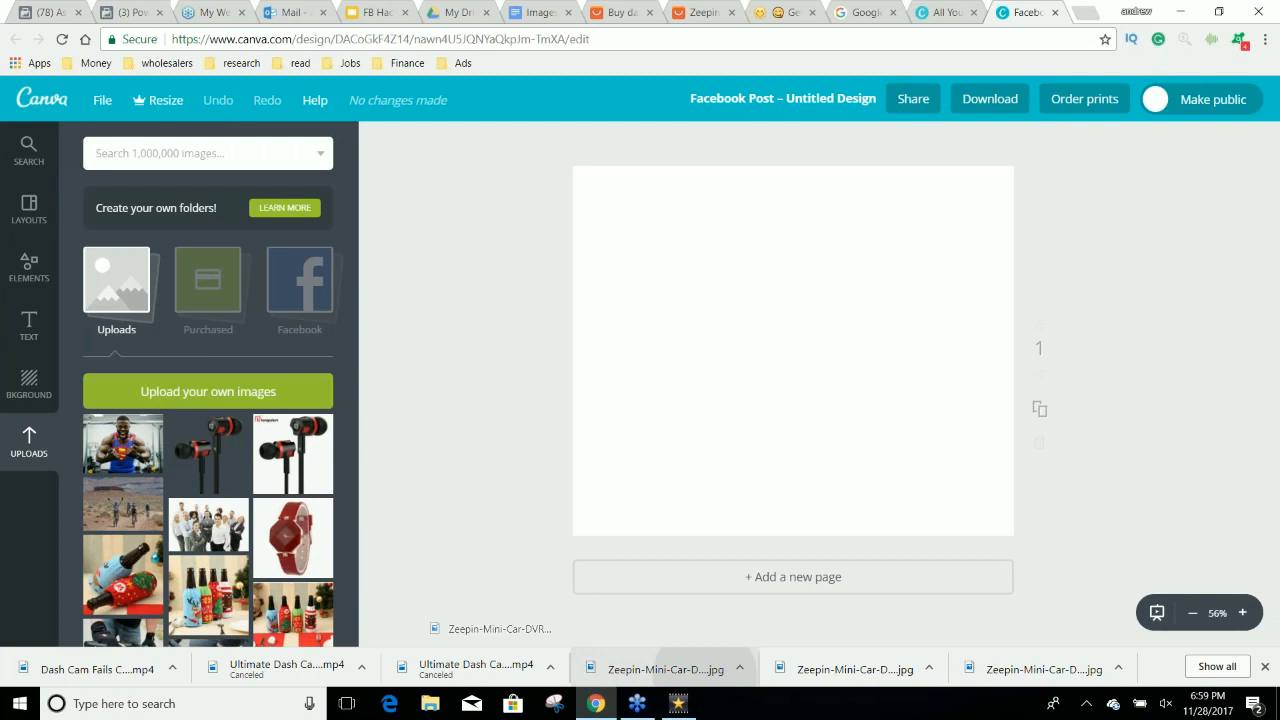
left_click_drag(857, 669, 200, 450)
left_click_drag(1032, 671, 250, 505)
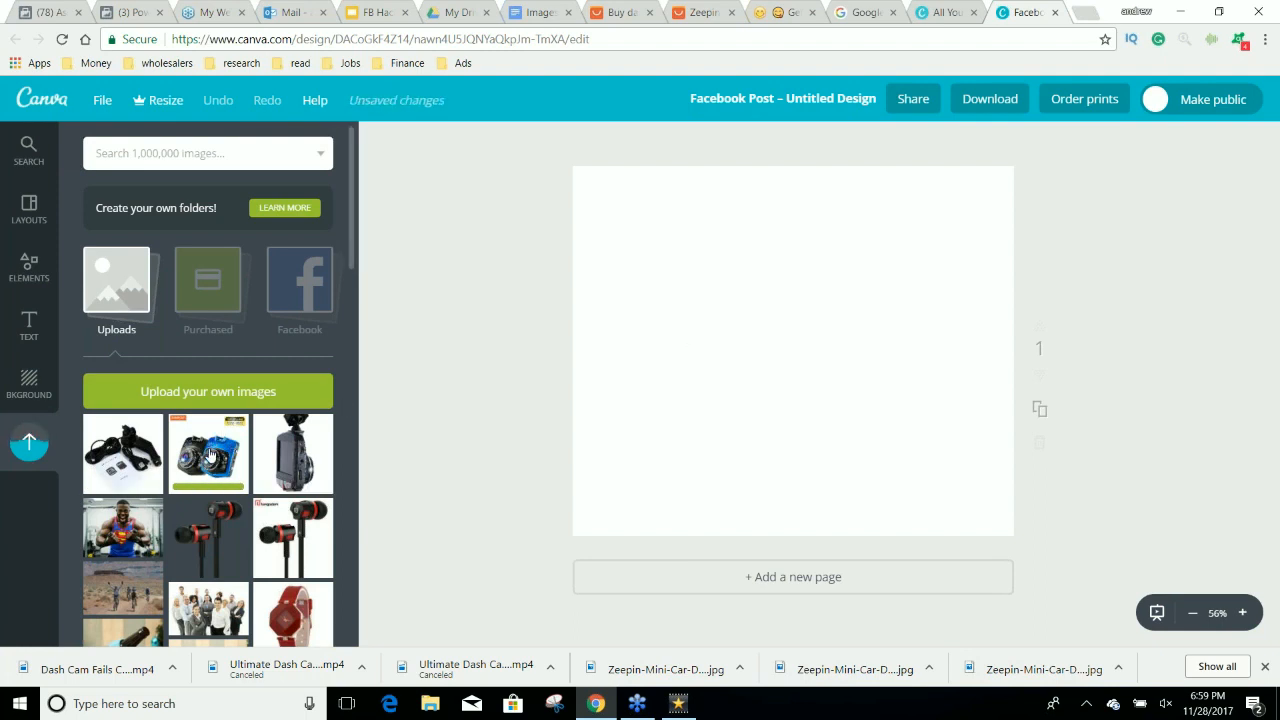
Place the rear-view dash cam image along the design's left side and the shrunken two-camera image in its upper right.
left_click(302, 456)
left_click(212, 456)
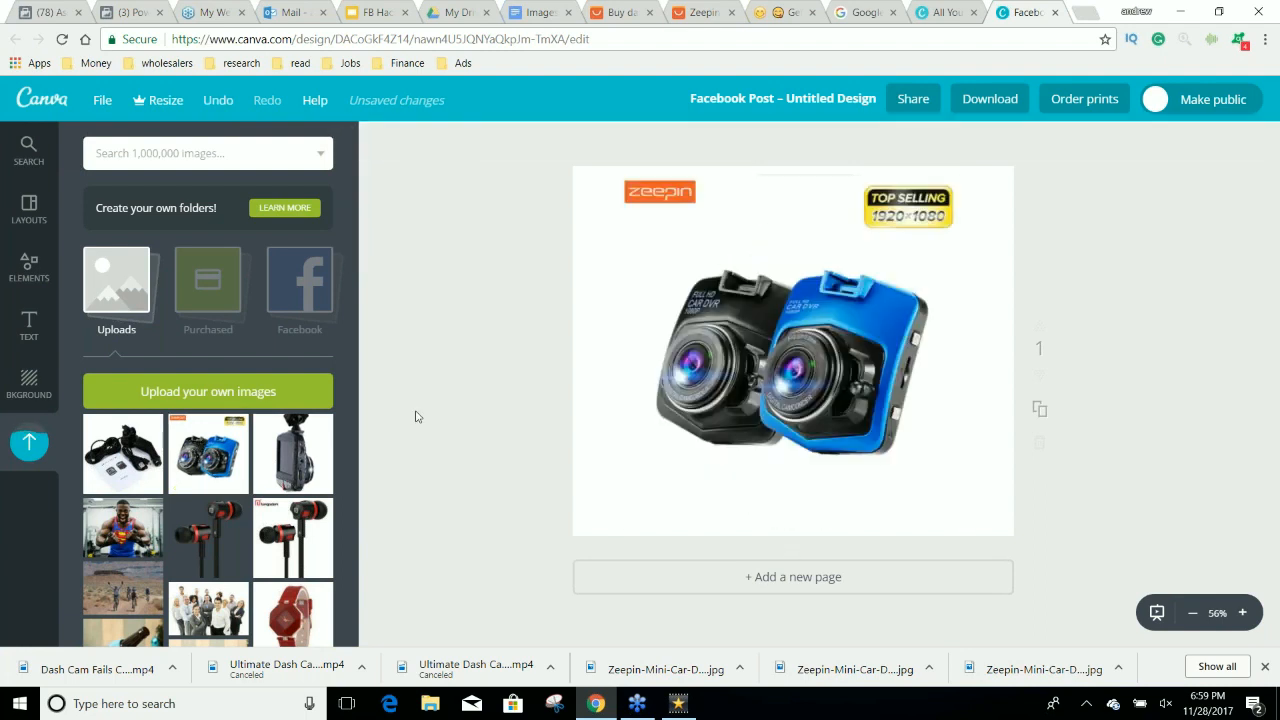
left_click_drag(618, 525, 738, 415)
left_click_drag(858, 300, 912, 238)
left_click_drag(758, 368, 648, 363)
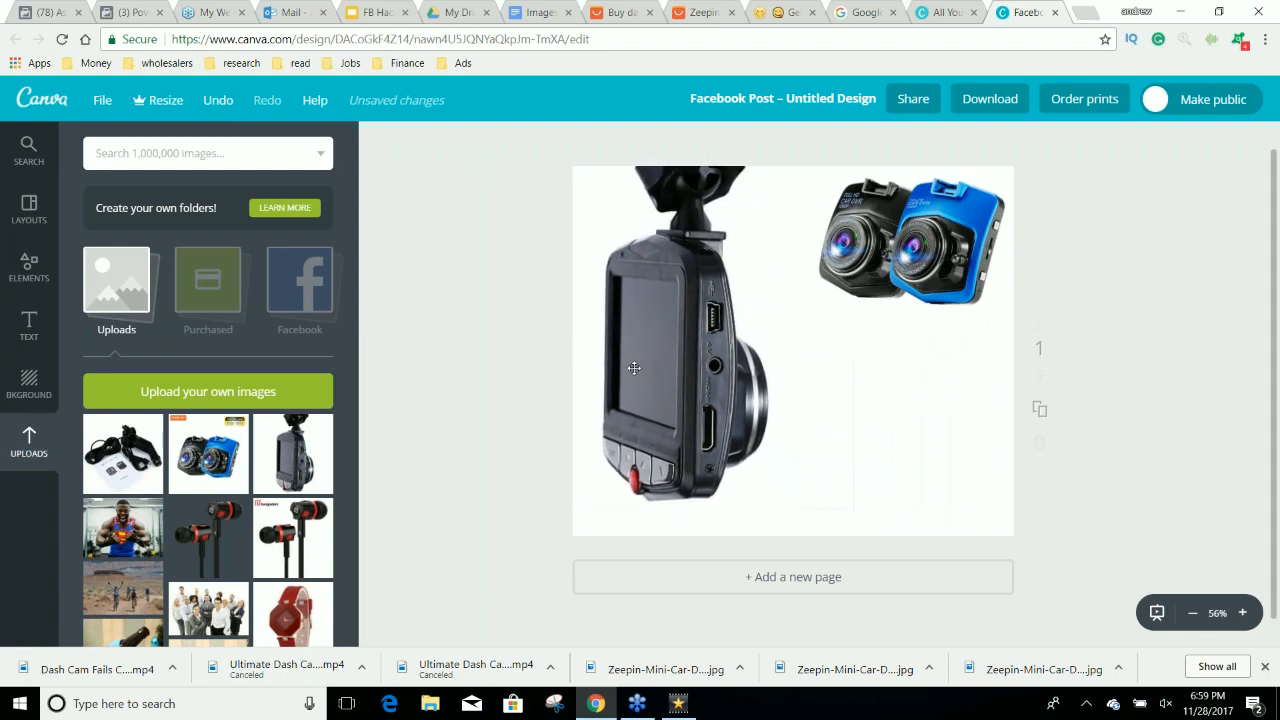
Add the cables and manual image, shrink it, and place it in the design's lower right corner.
left_click(122, 453)
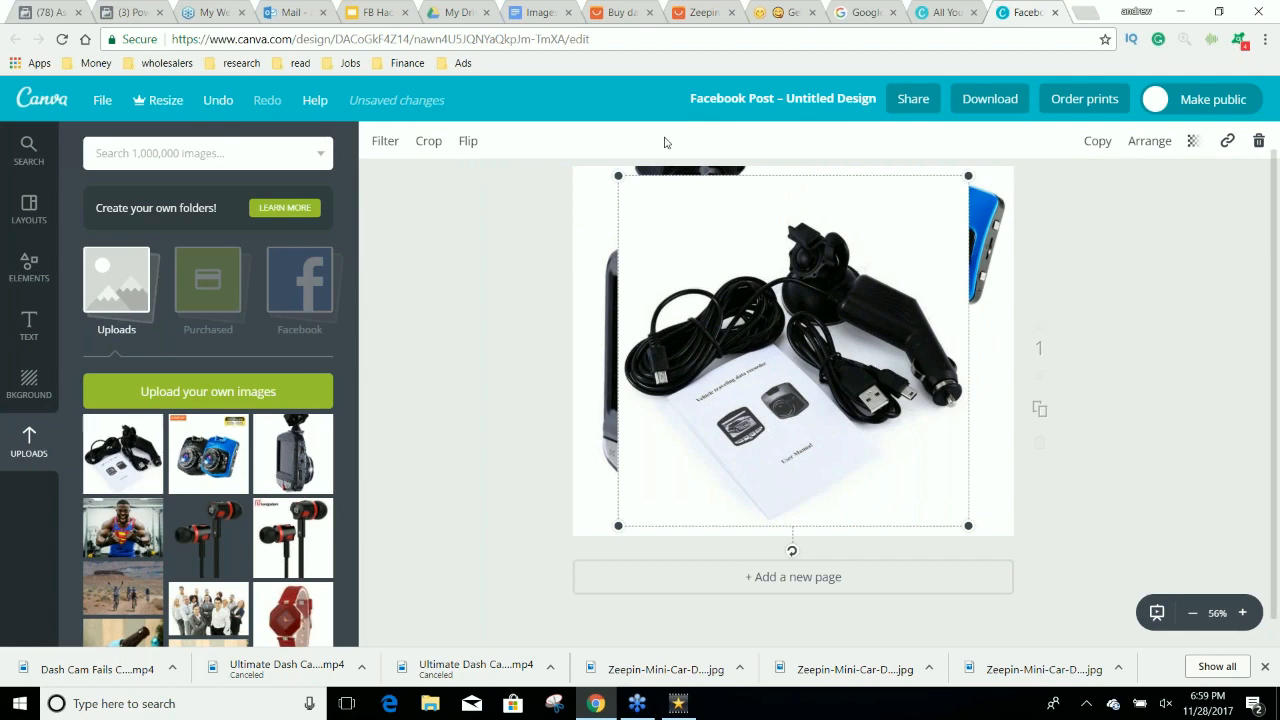
left_click_drag(617, 171, 787, 336)
left_click_drag(880, 436, 910, 443)
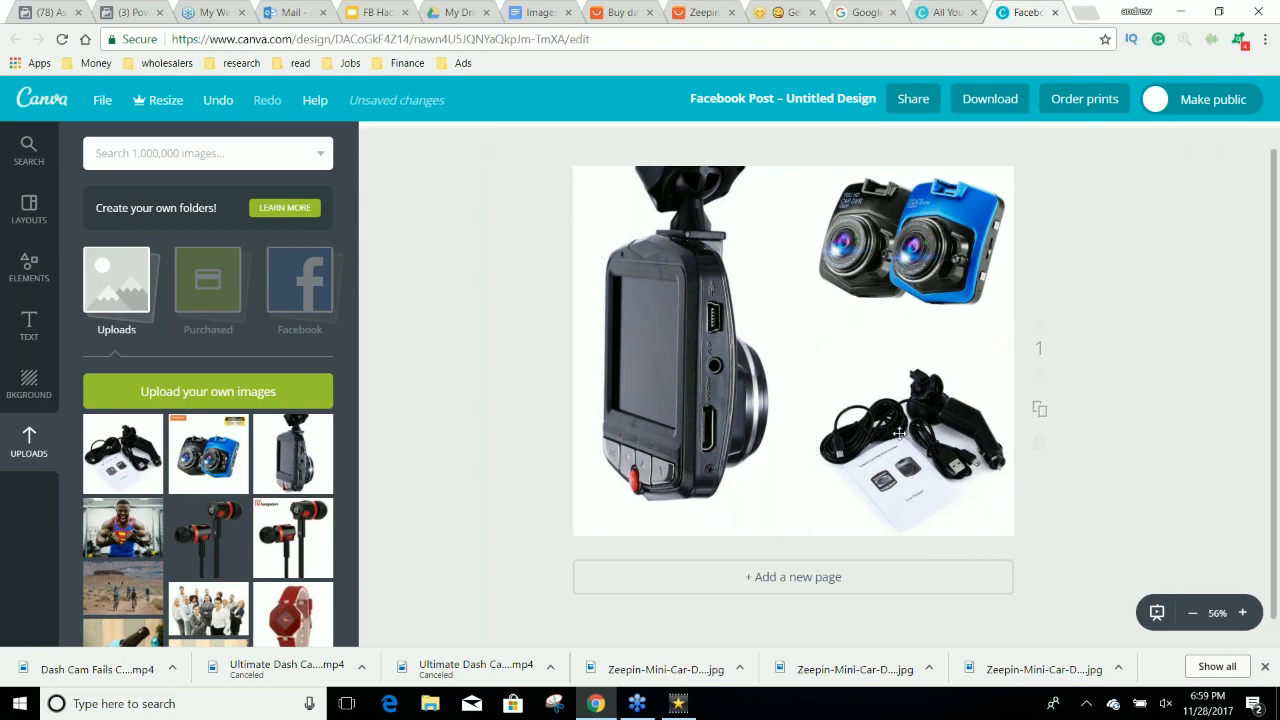
Enlarge the two-camera image and crop it closely around both cameras, removing the Zeepin logo and Top Selling badge.
left_click_drag(912, 268, 912, 268)
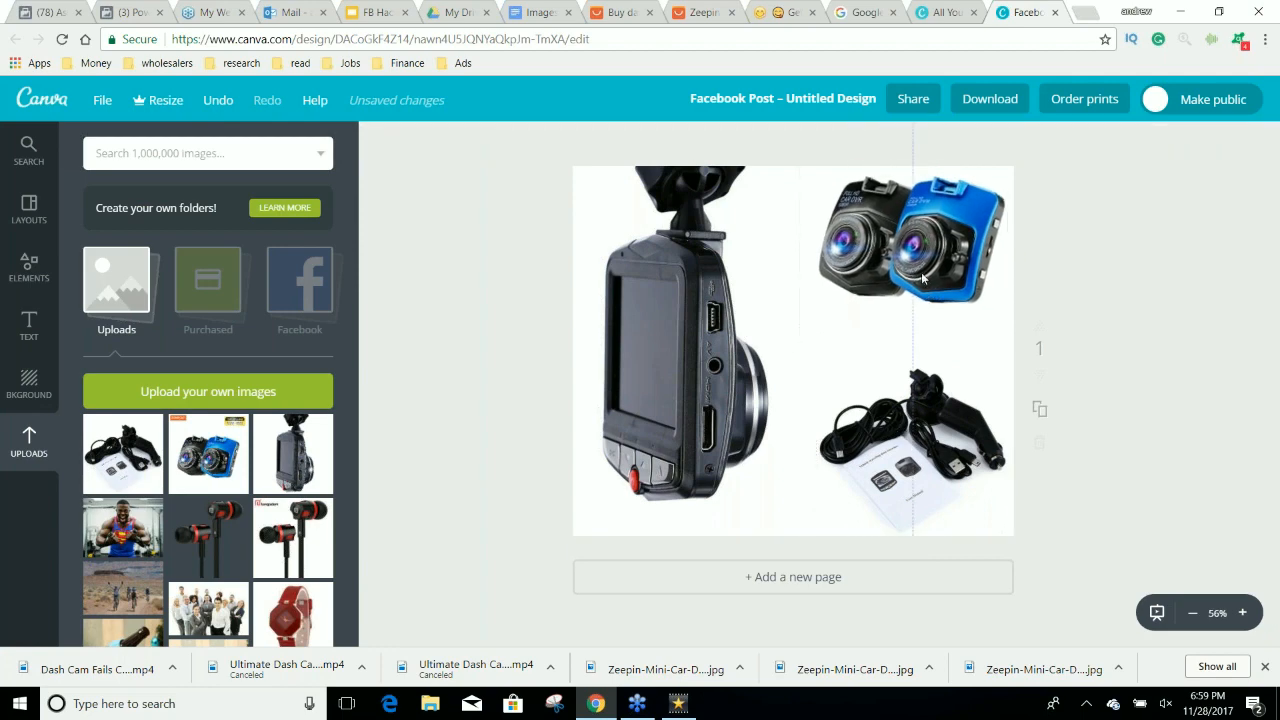
left_click_drag(799, 345, 743, 387)
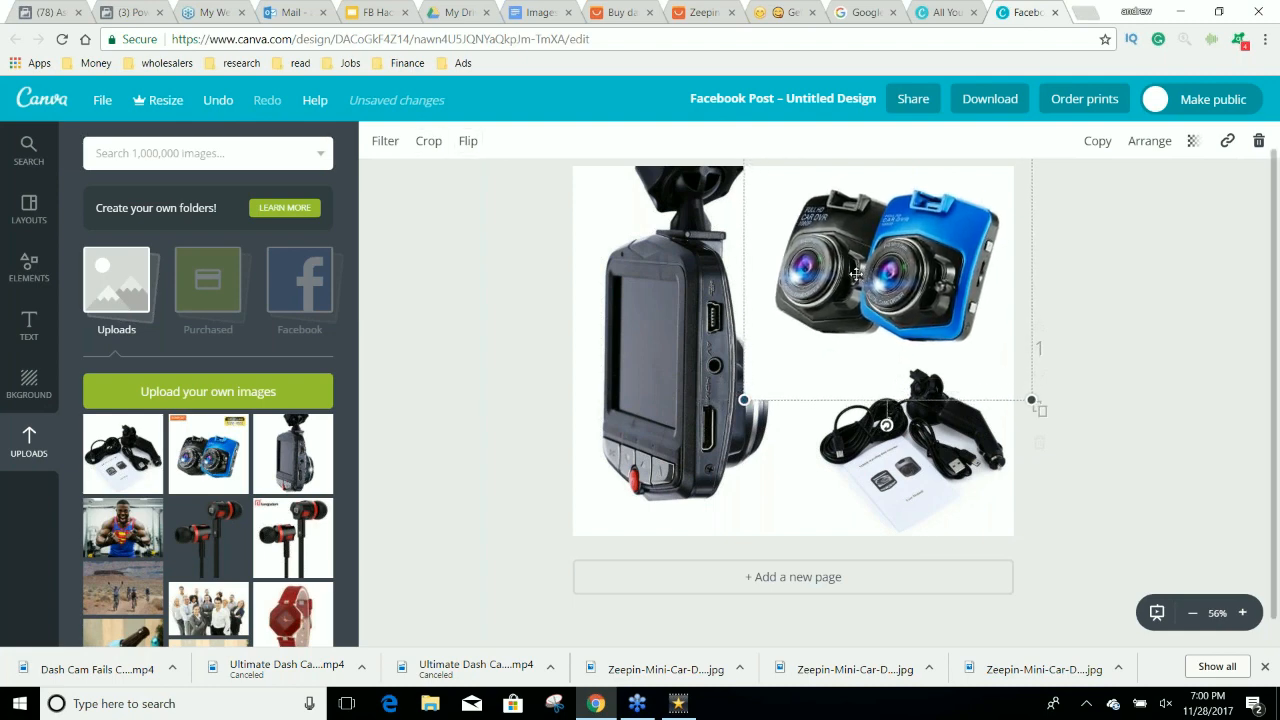
double_click(861, 275)
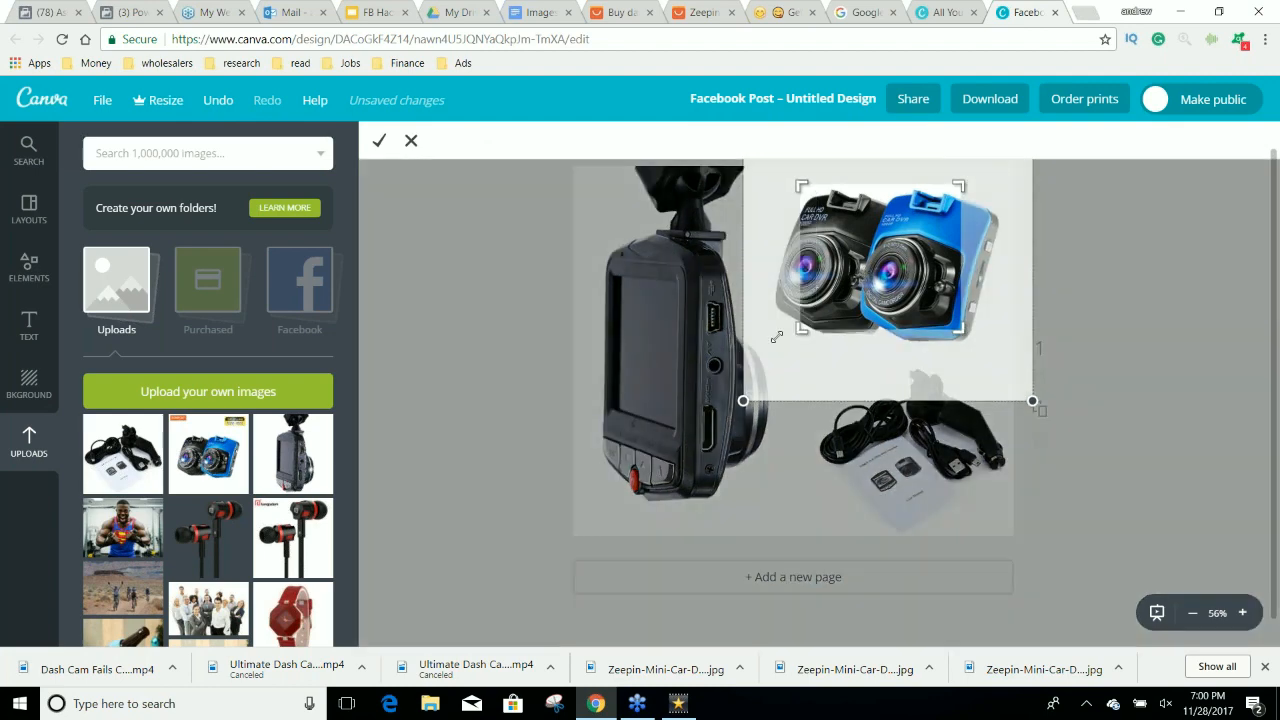
left_click_drag(764, 346, 772, 348)
left_click_drag(967, 360, 1046, 369)
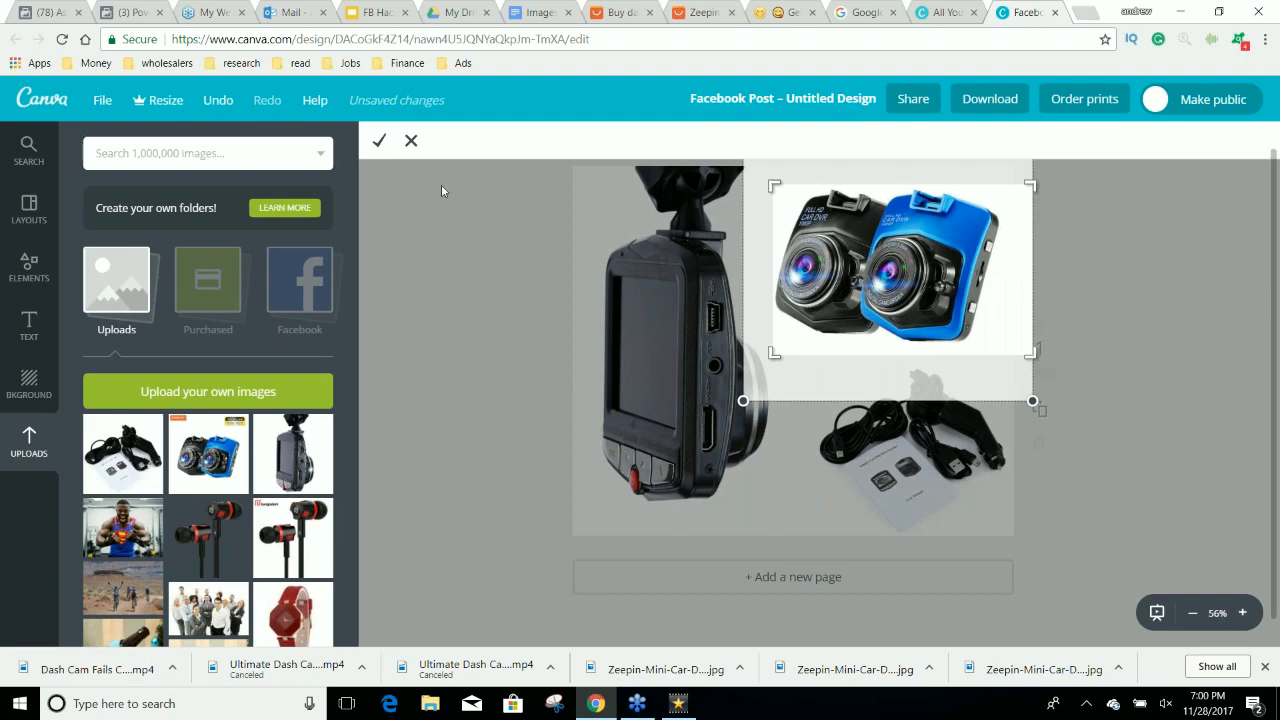
left_click(380, 142)
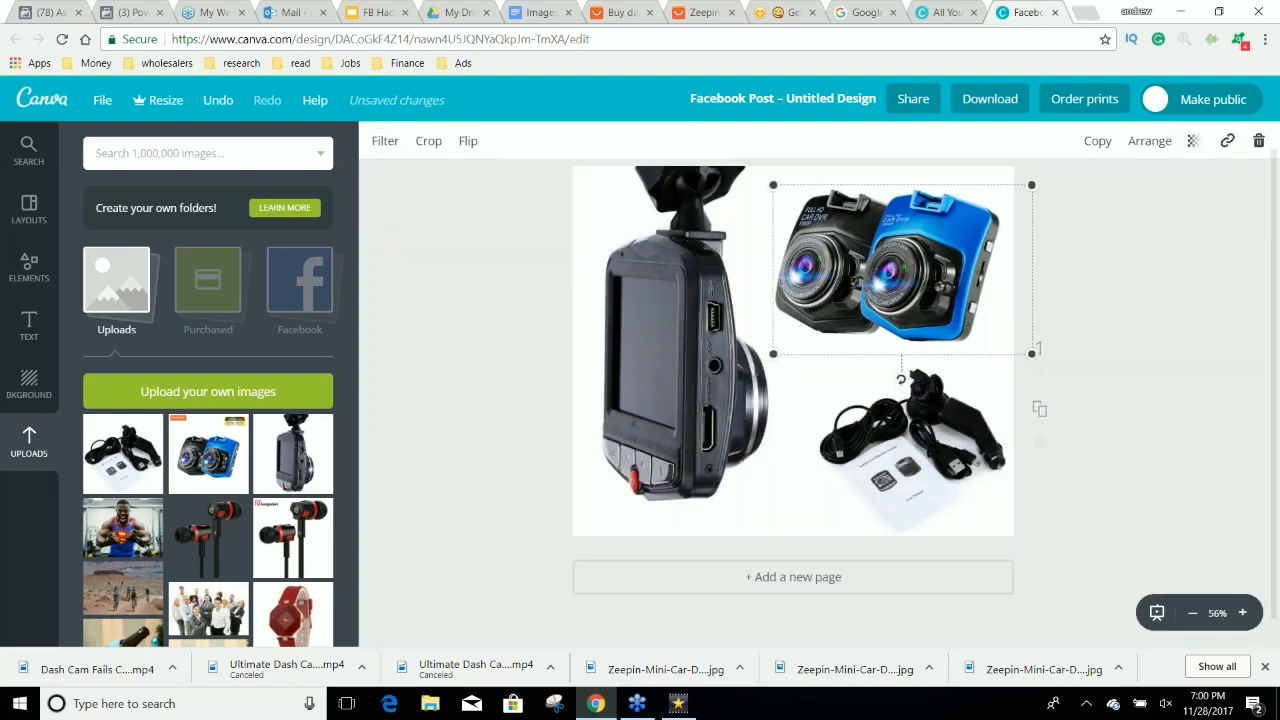
left_click(1122, 226)
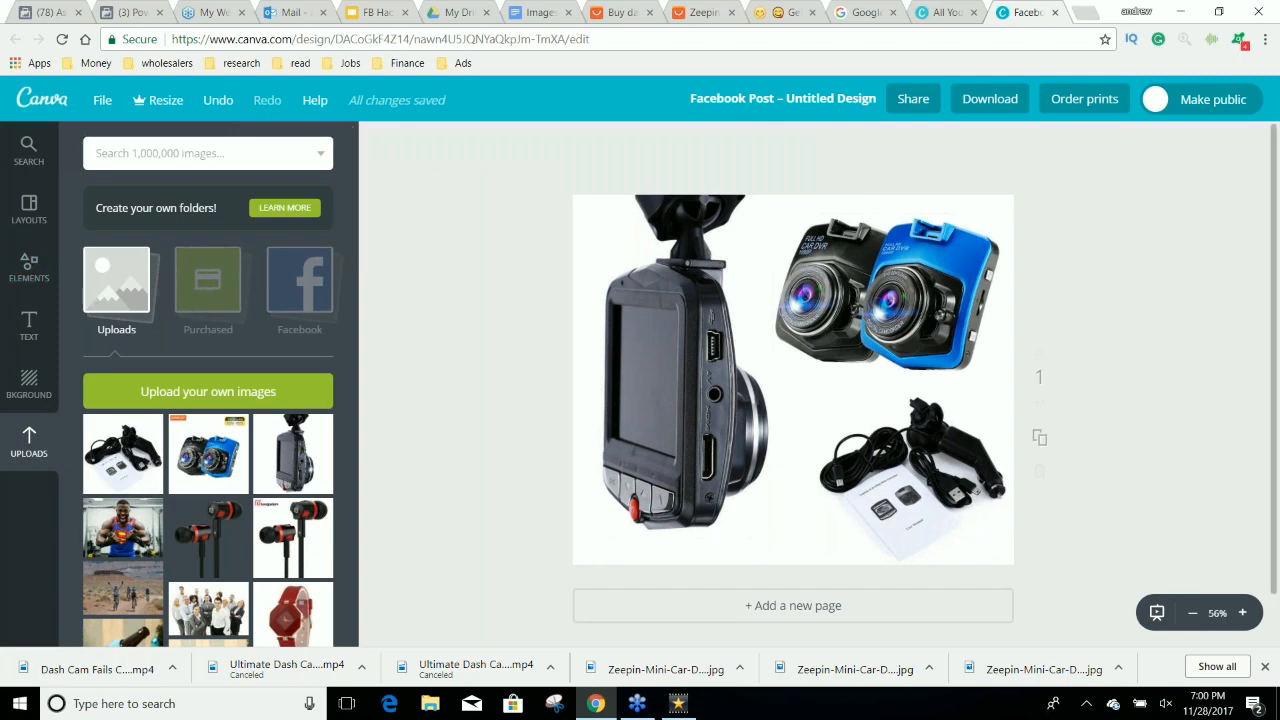
Add a square shape, flatten it into a thin horizontal bar near the design's lower edge, and color it blue.
left_click(29, 268)
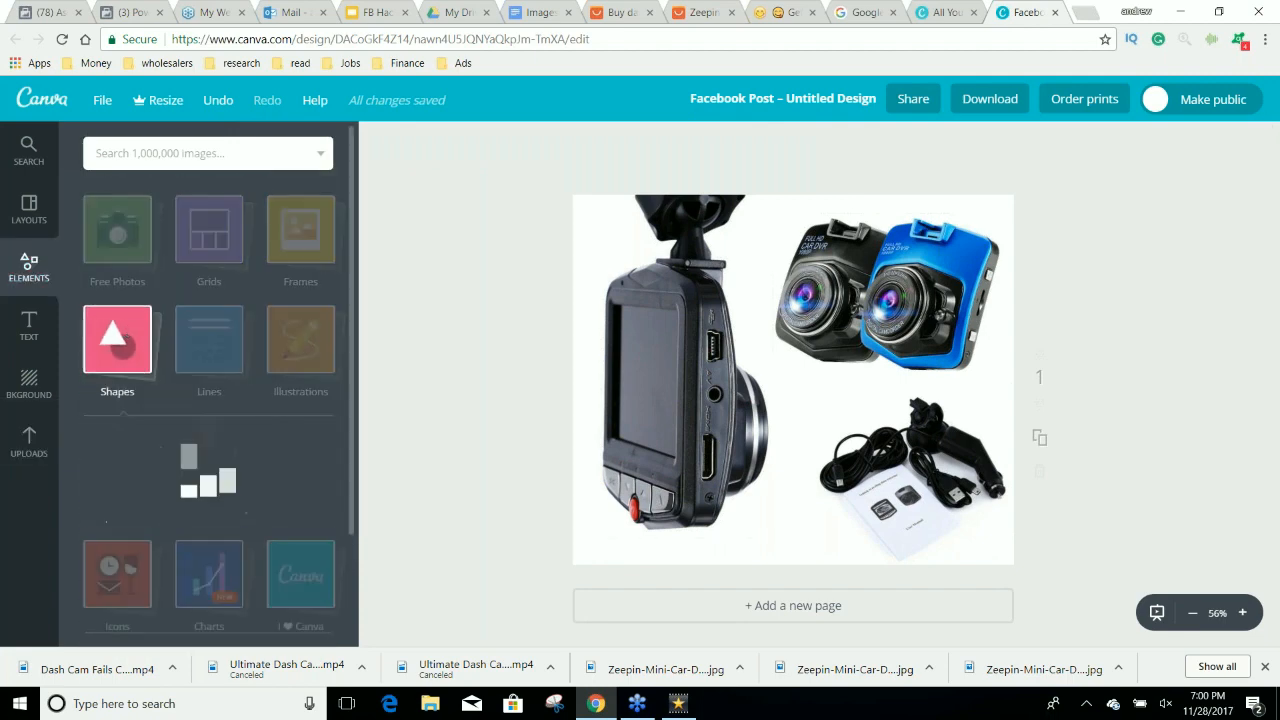
left_click(152, 466)
left_click_drag(793, 233, 793, 519)
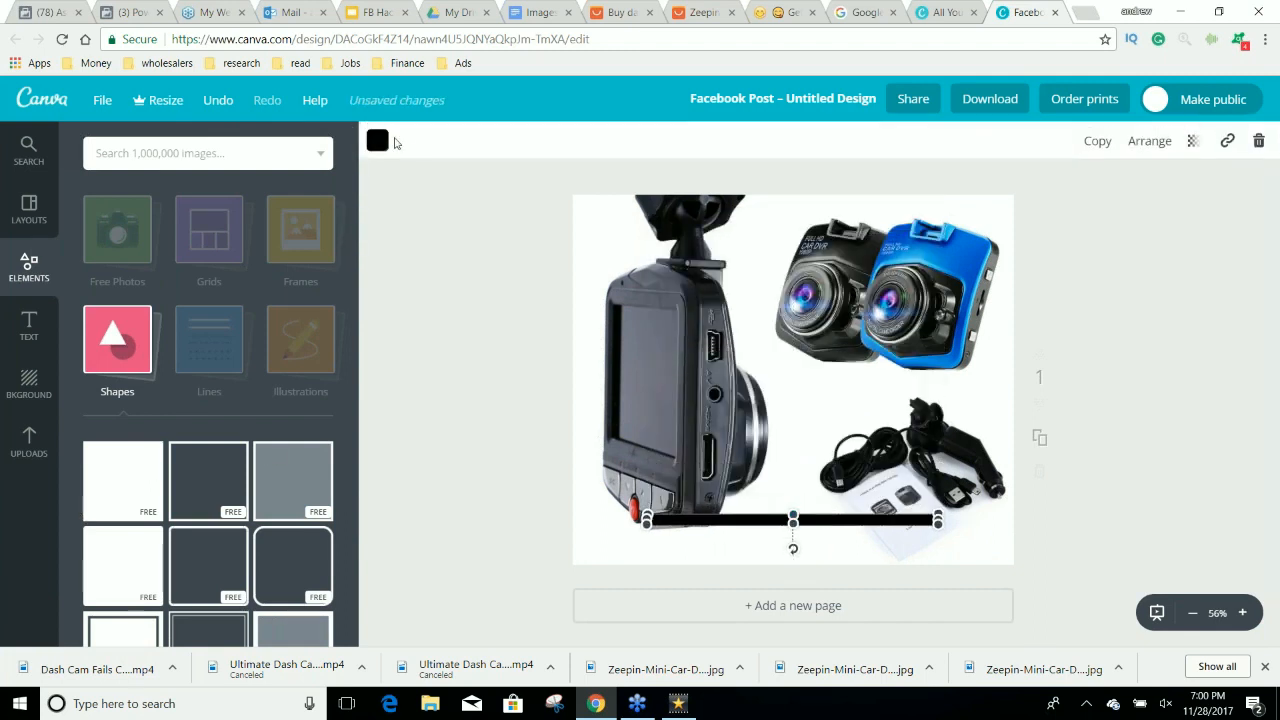
left_click(377, 140)
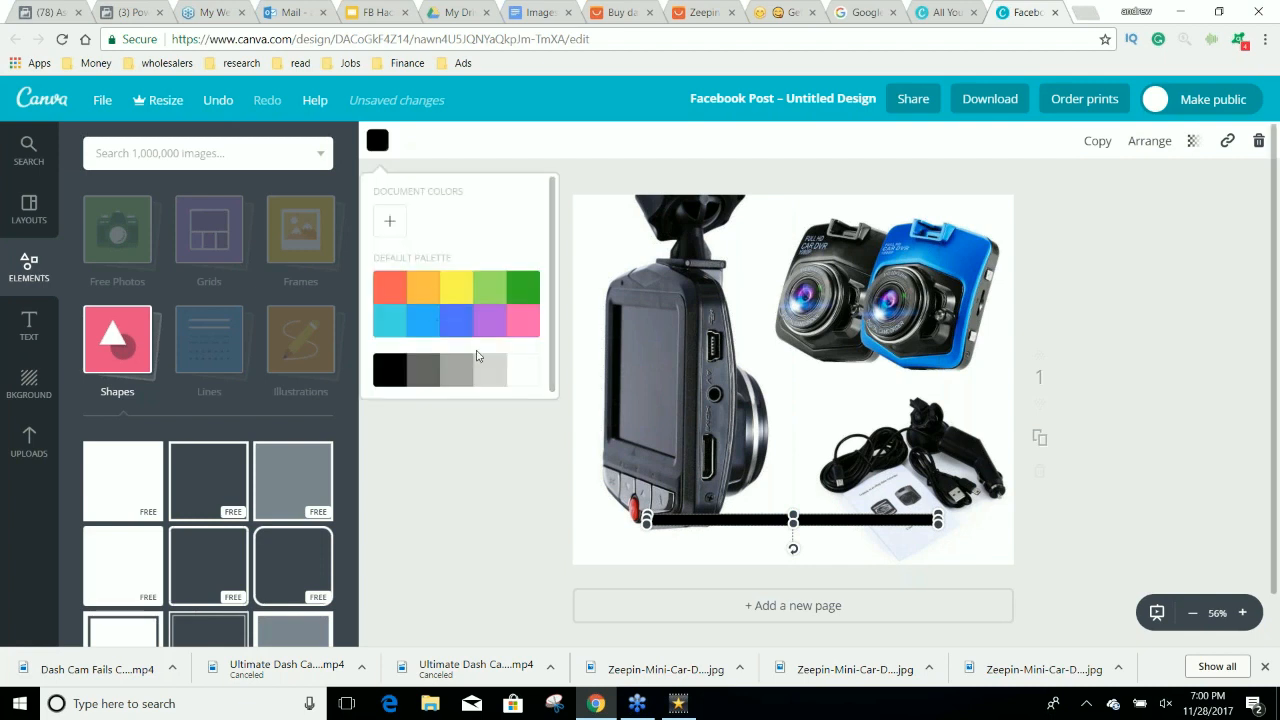
left_click(454, 331)
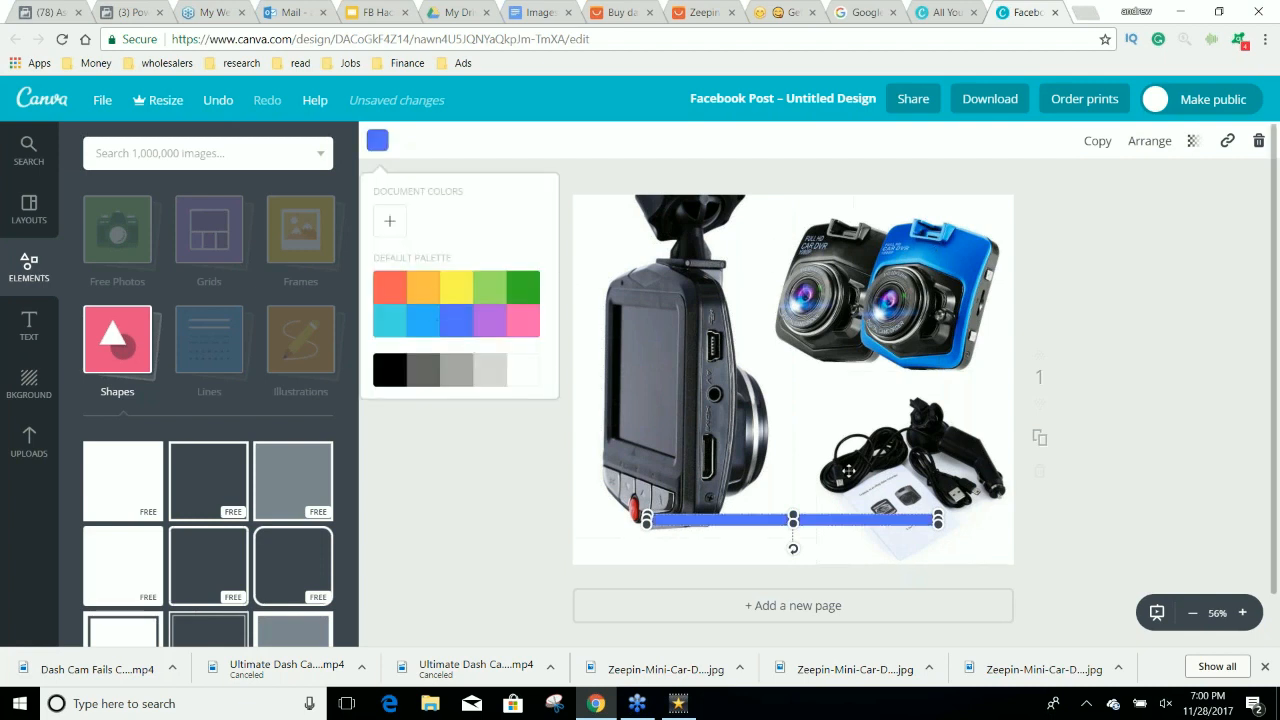
Stretch the bar across the full width of the design's bottom edge and set its color to 0062ff.
left_click_drag(847, 523, 769, 549)
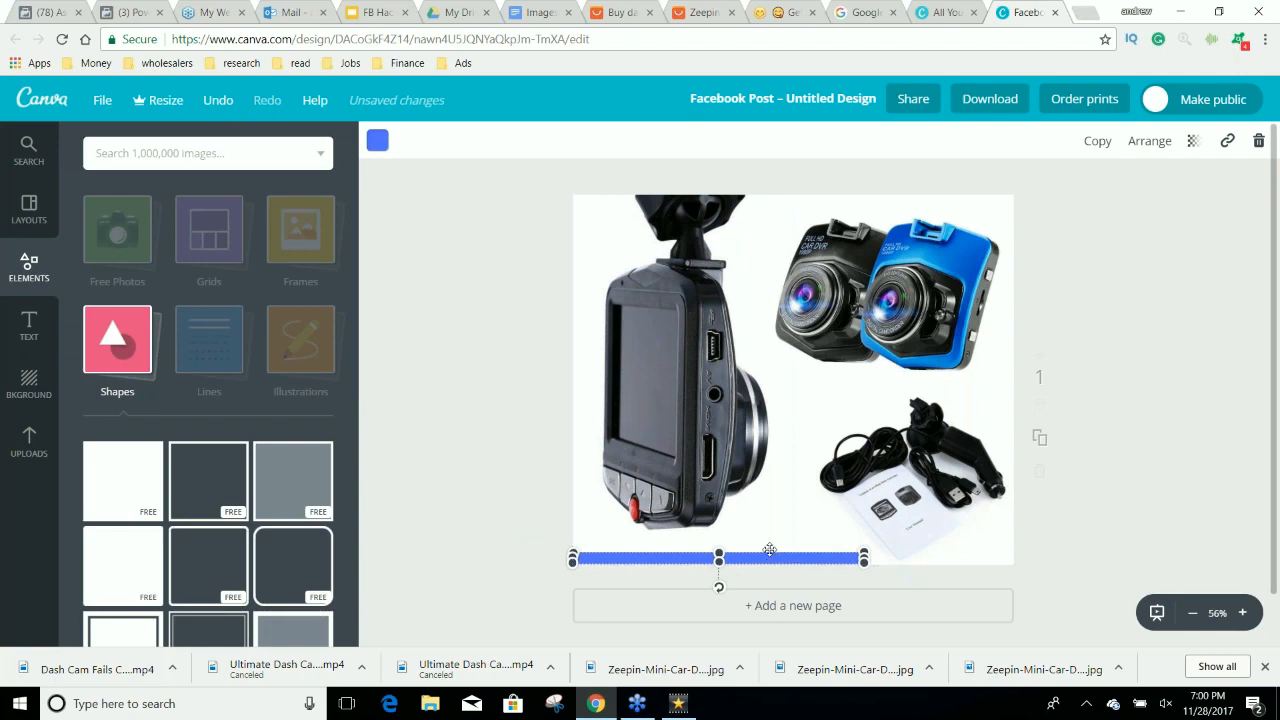
left_click_drag(867, 561, 1017, 560)
left_click(377, 140)
left_click(389, 220)
left_click_drag(451, 276, 426, 270)
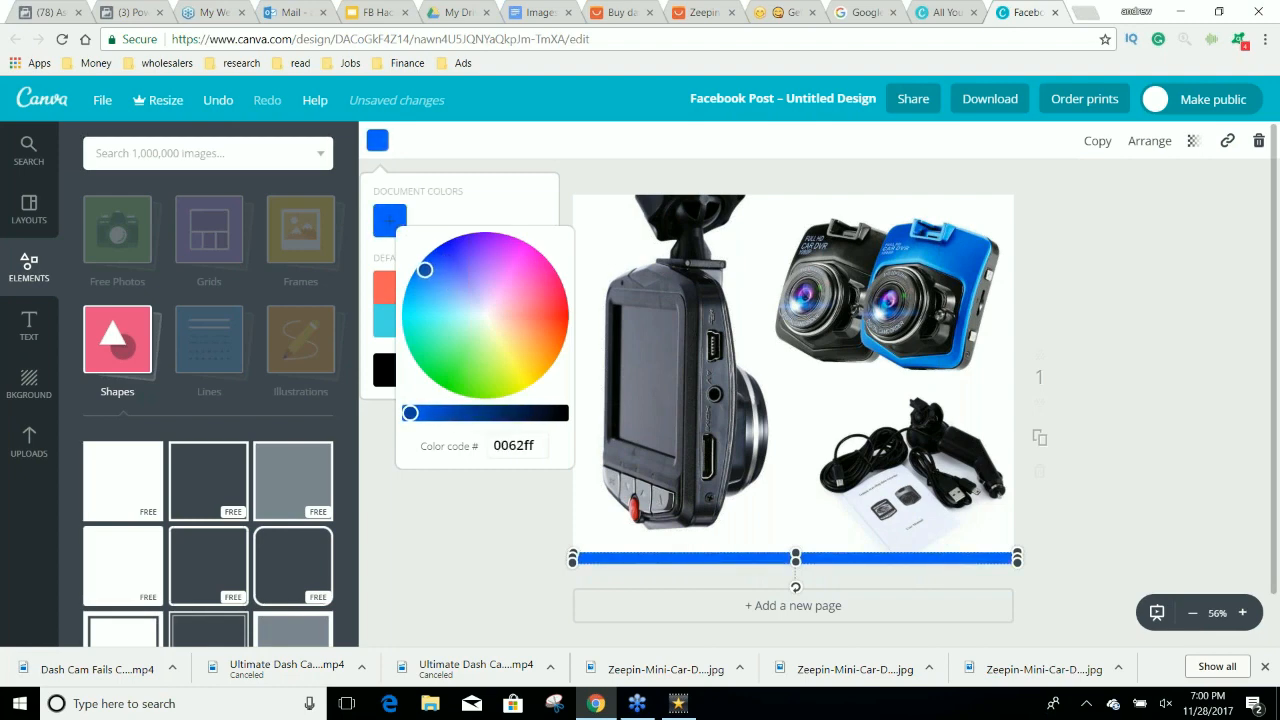
left_click(1143, 331)
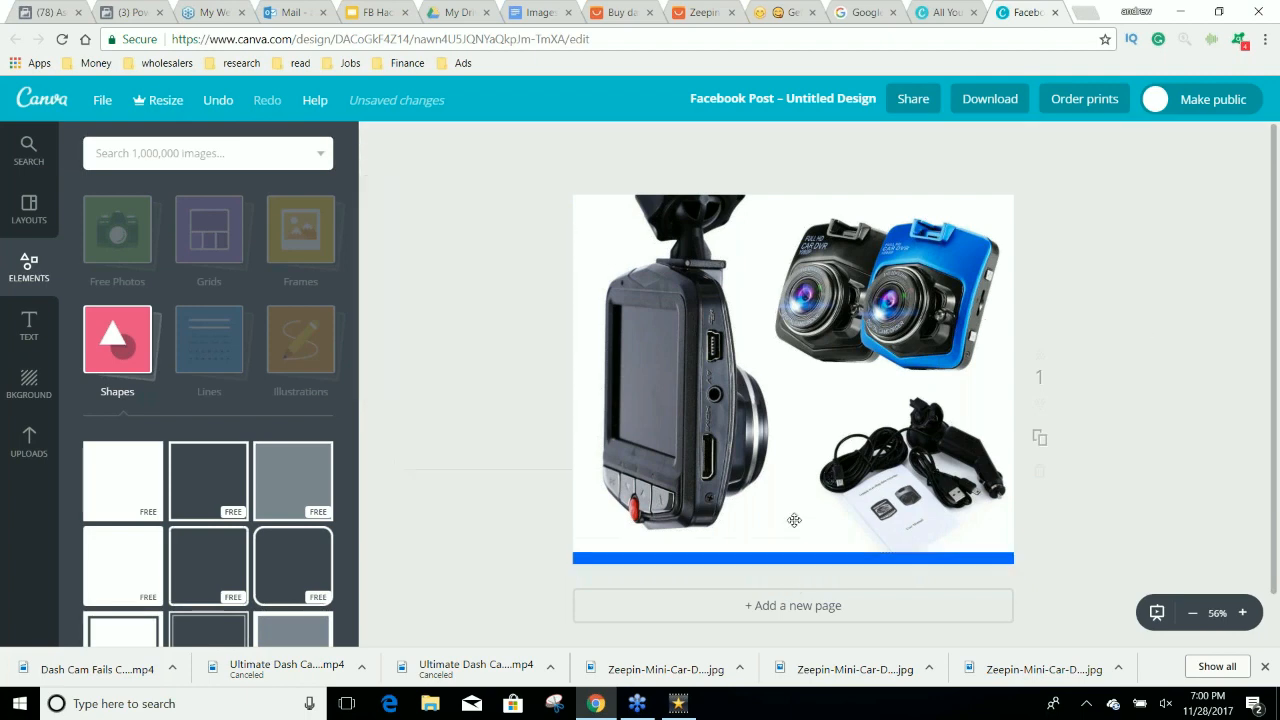
Duplicate the blue bar and place the copy along the design's top edge.
left_click(804, 557)
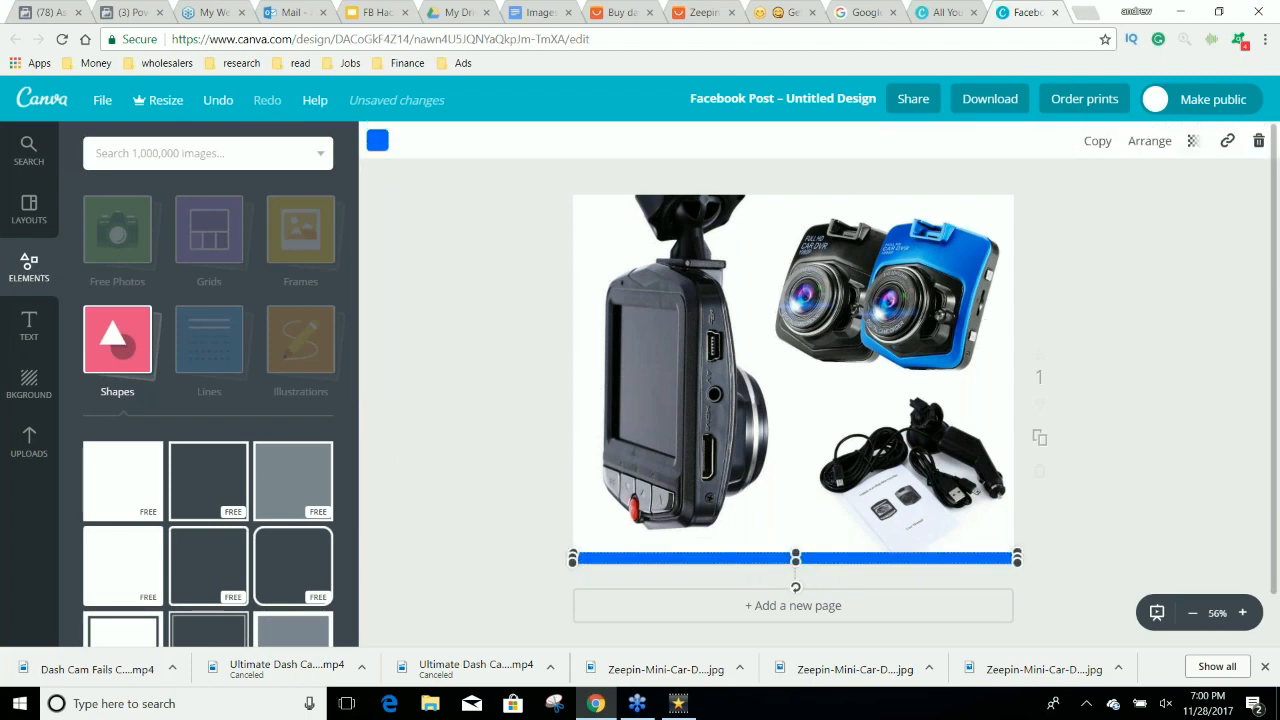
left_click(1092, 143)
left_click_drag(811, 572, 806, 203)
Reposition the rear-view dash cam image slightly inward so it fits between the top and bottom bars.
left_click_drag(718, 342, 692, 389)
left_click_drag(846, 560, 815, 521)
mouse_move(654, 356)
left_mouse_down()
mouse_move(661, 370)
mouse_move(663, 350)
left_mouse_up()
left_click_drag(826, 509, 868, 550)
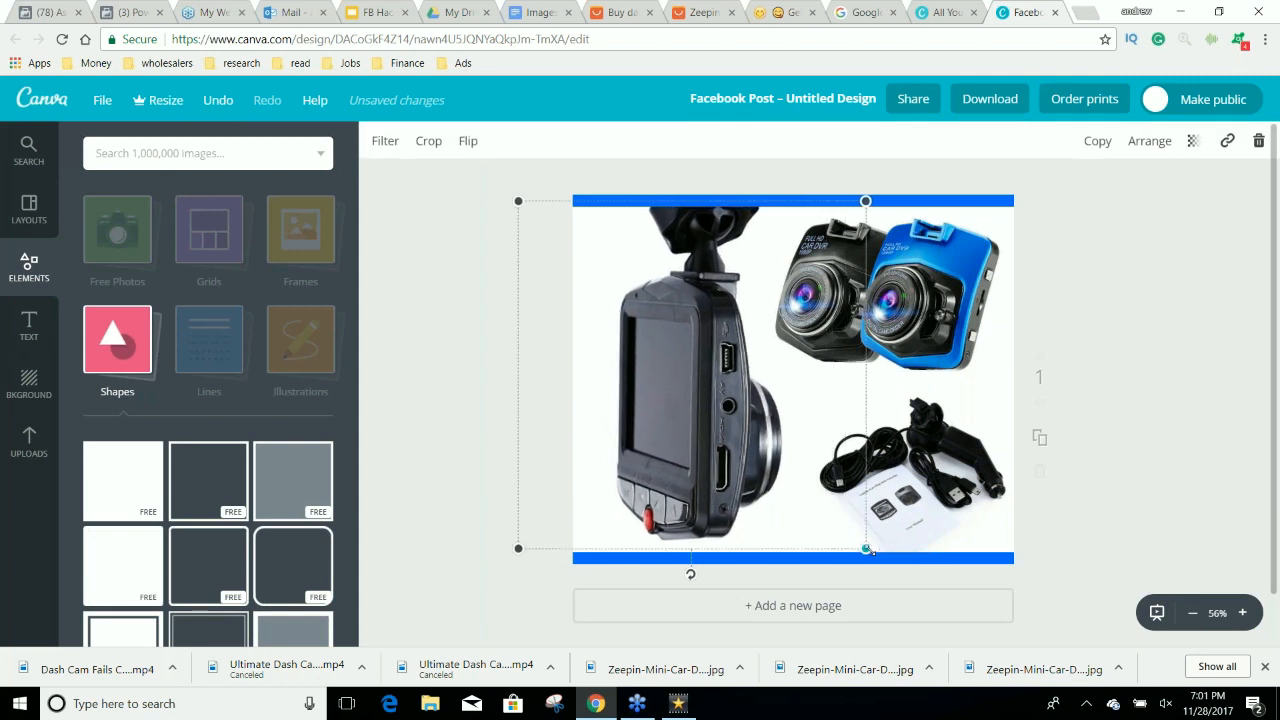
left_click(1114, 409)
Duplicate the blue bar, rotate it vertical, and place copies along the left and right edges to complete the border.
left_click(965, 557)
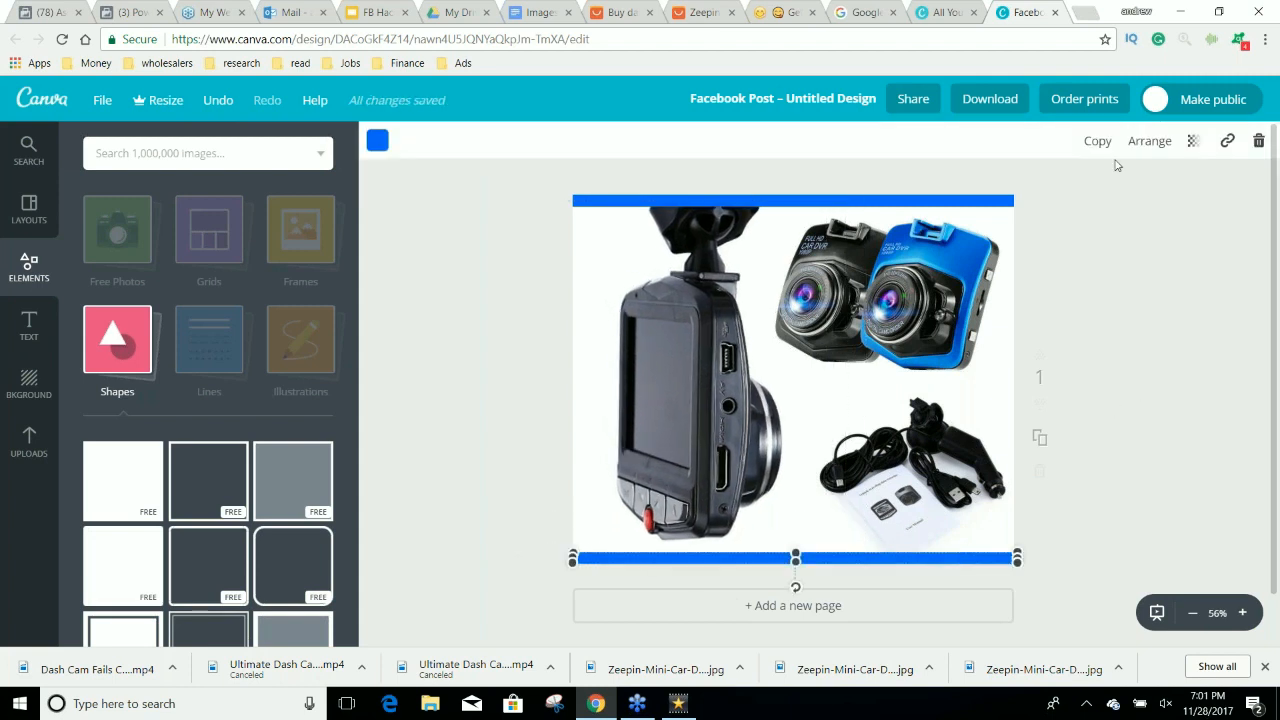
left_click_drag(921, 553, 889, 305)
left_click_drag(769, 335, 738, 312)
left_click_drag(772, 231, 581, 292)
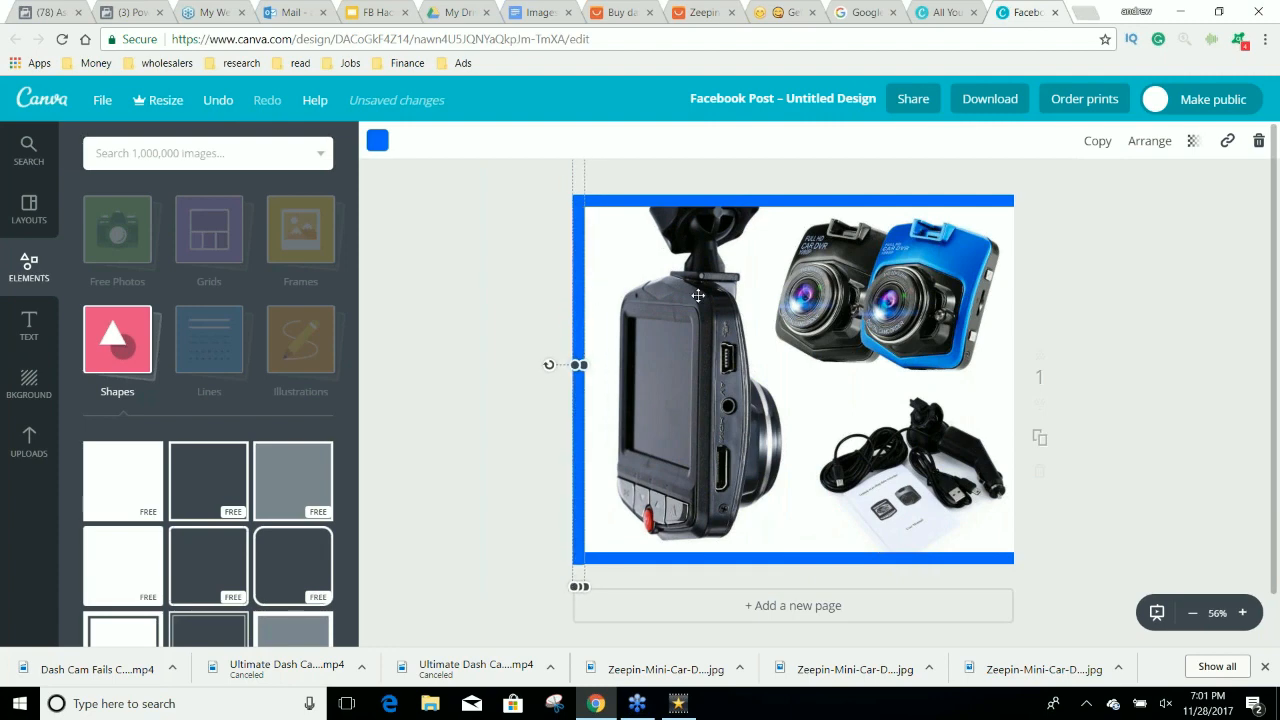
left_click(1097, 142)
left_click_drag(589, 299, 1005, 297)
Move the cables and manual image inward, clear of the blue border.
left_click(948, 446)
left_click_drag(944, 446, 924, 449)
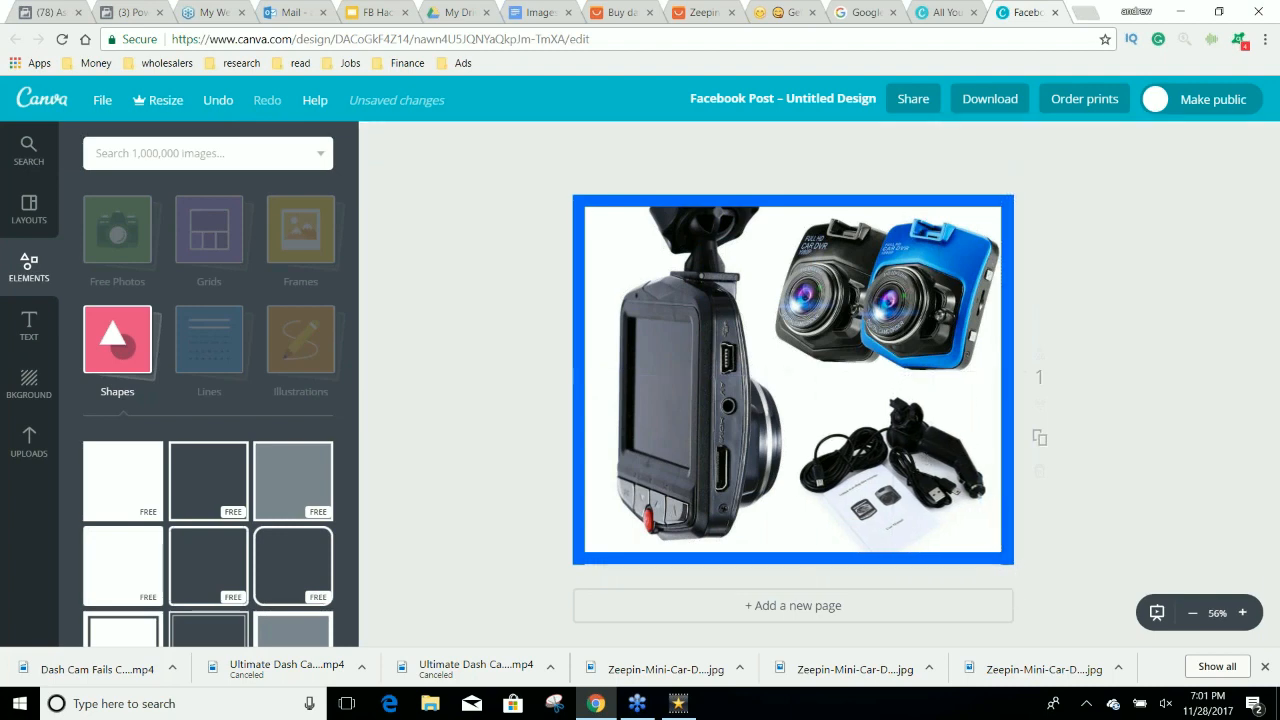
left_click_drag(924, 444, 926, 442)
Crop the empty strip off the top of the cables and manual image so it clears the two-camera image.
left_click(922, 437)
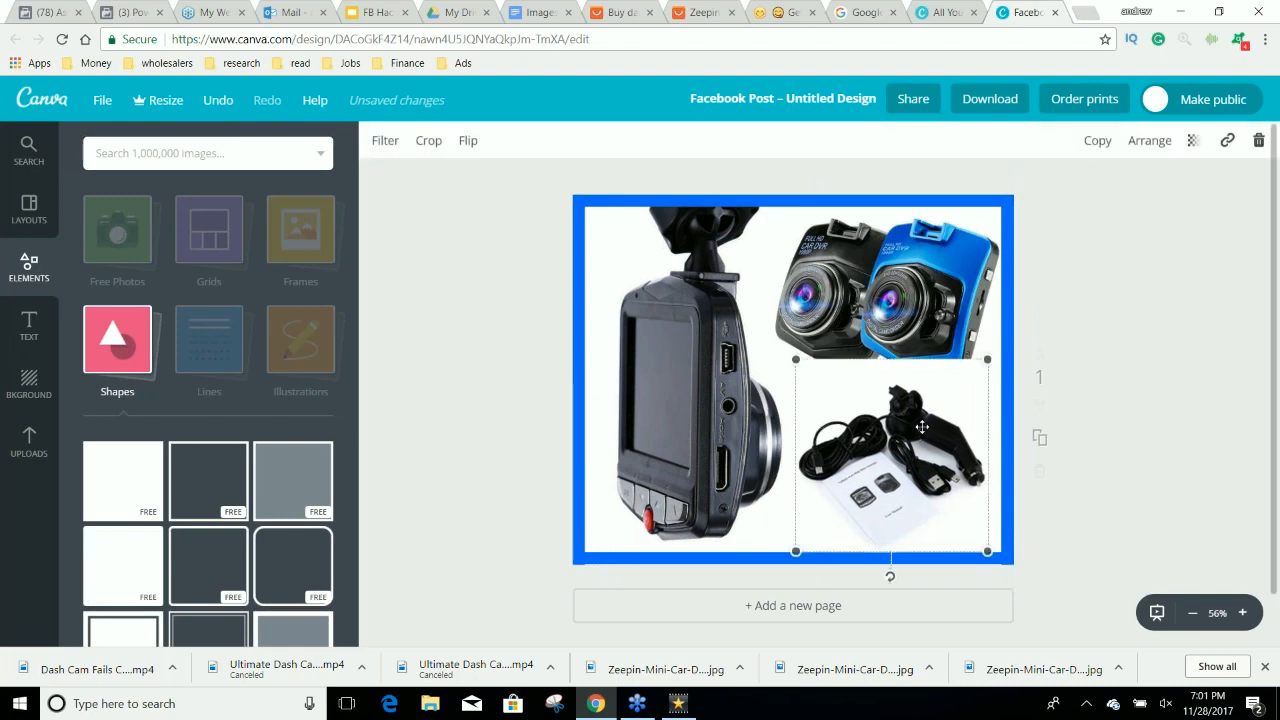
left_click(429, 141)
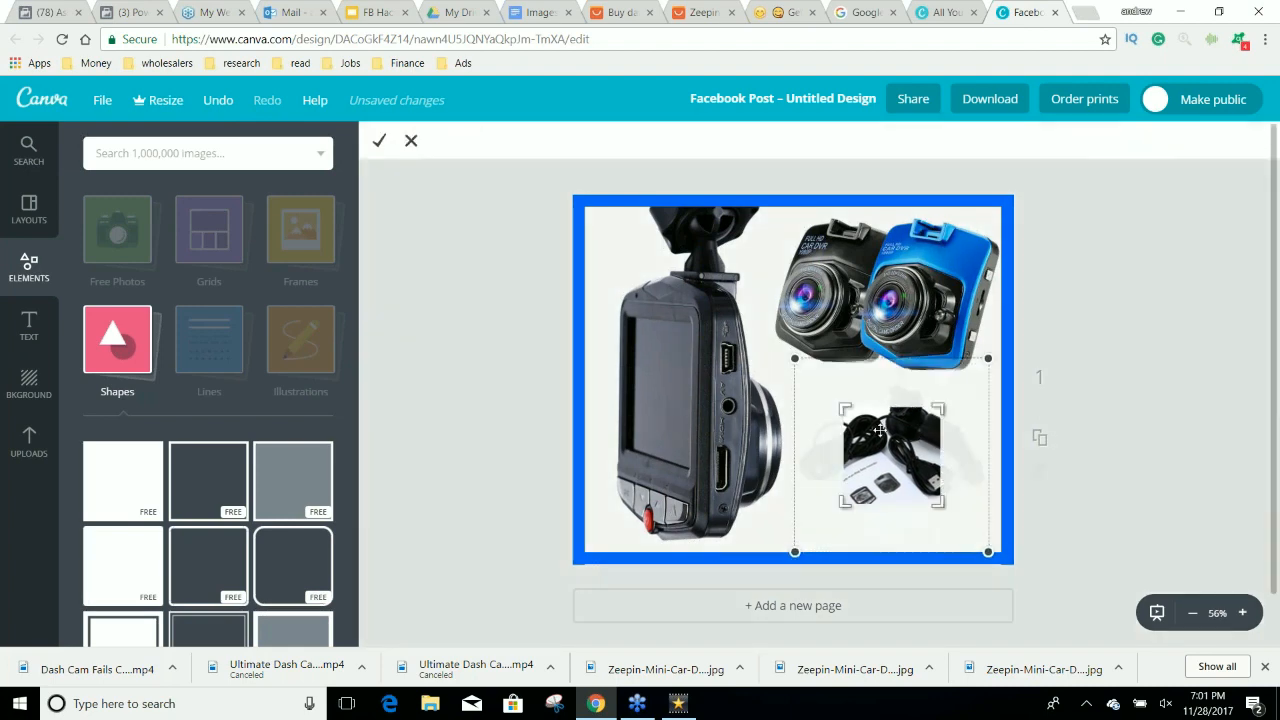
left_click_drag(846, 408, 799, 378)
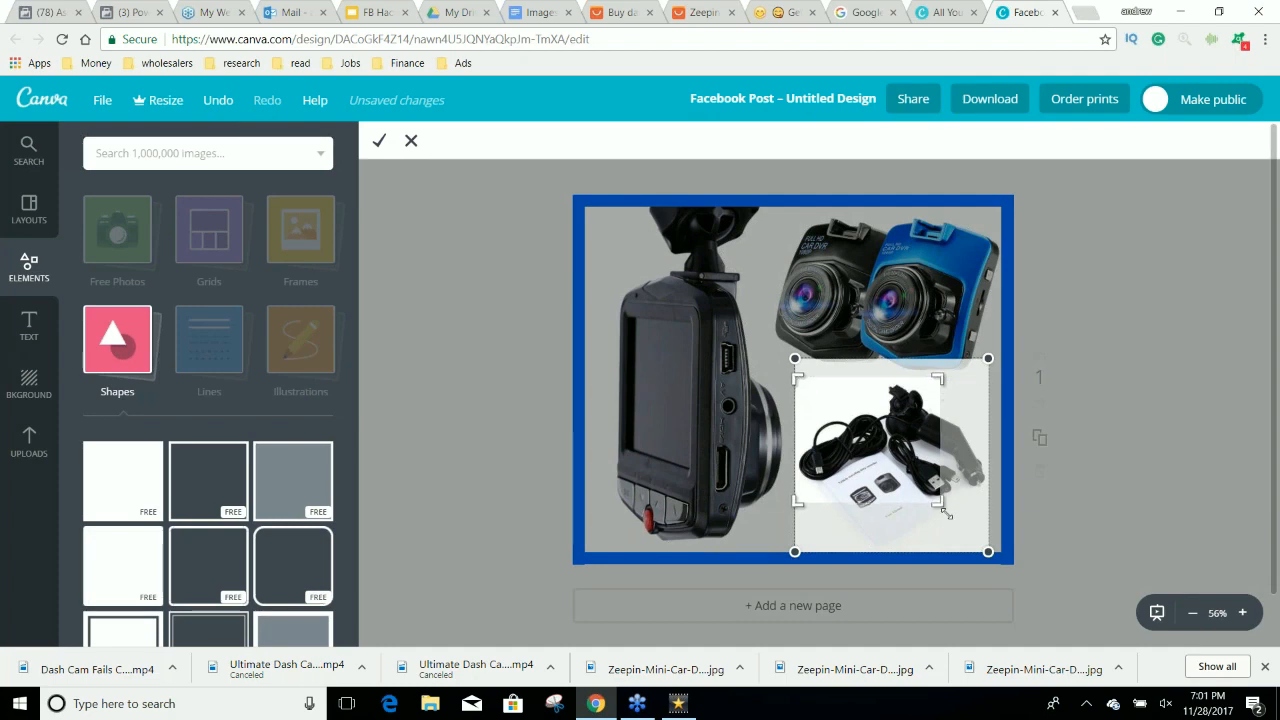
left_click_drag(955, 515, 987, 550)
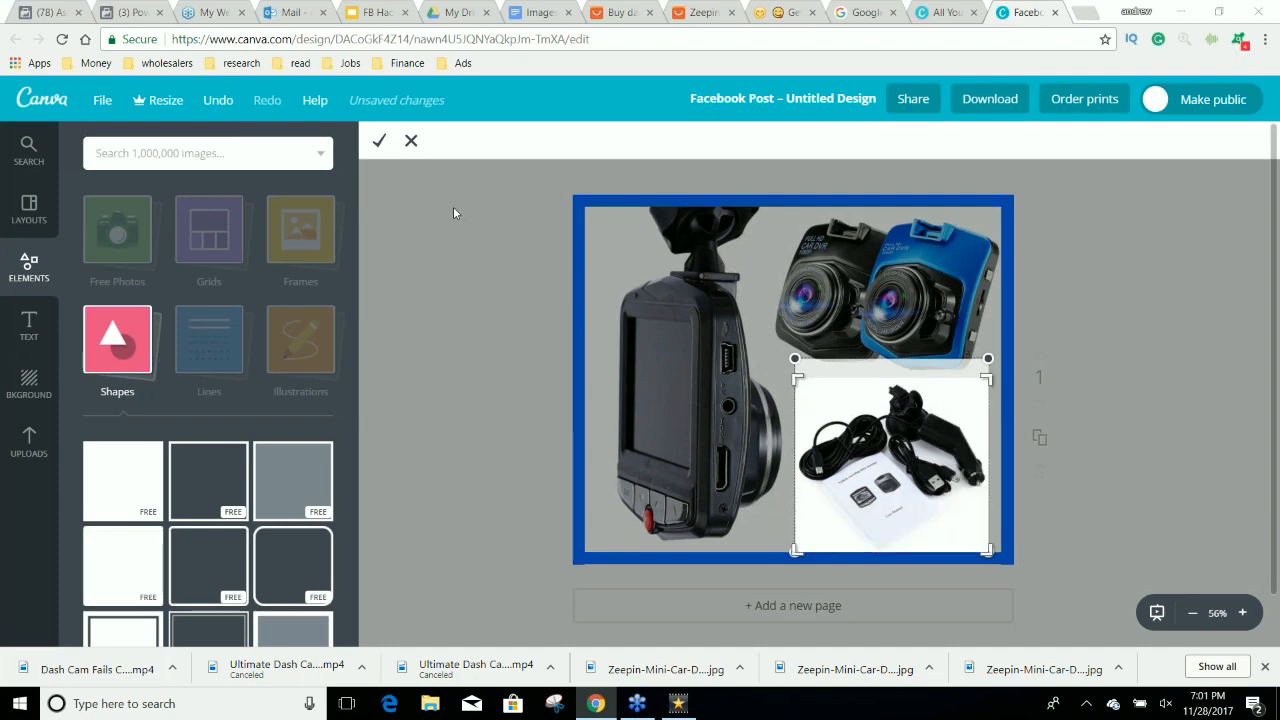
left_click(380, 141)
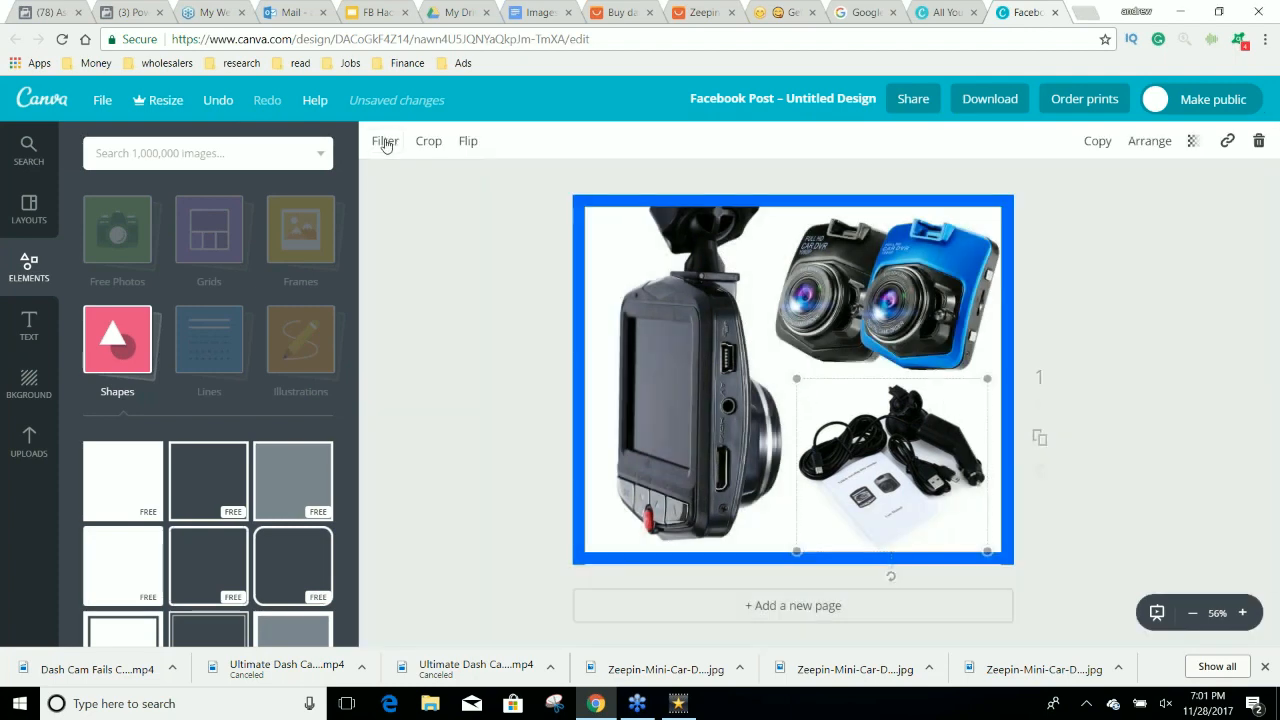
left_click(1123, 269)
Download the finished design as a PNG image and close the download dialog.
left_click(990, 98)
left_click(989, 290)
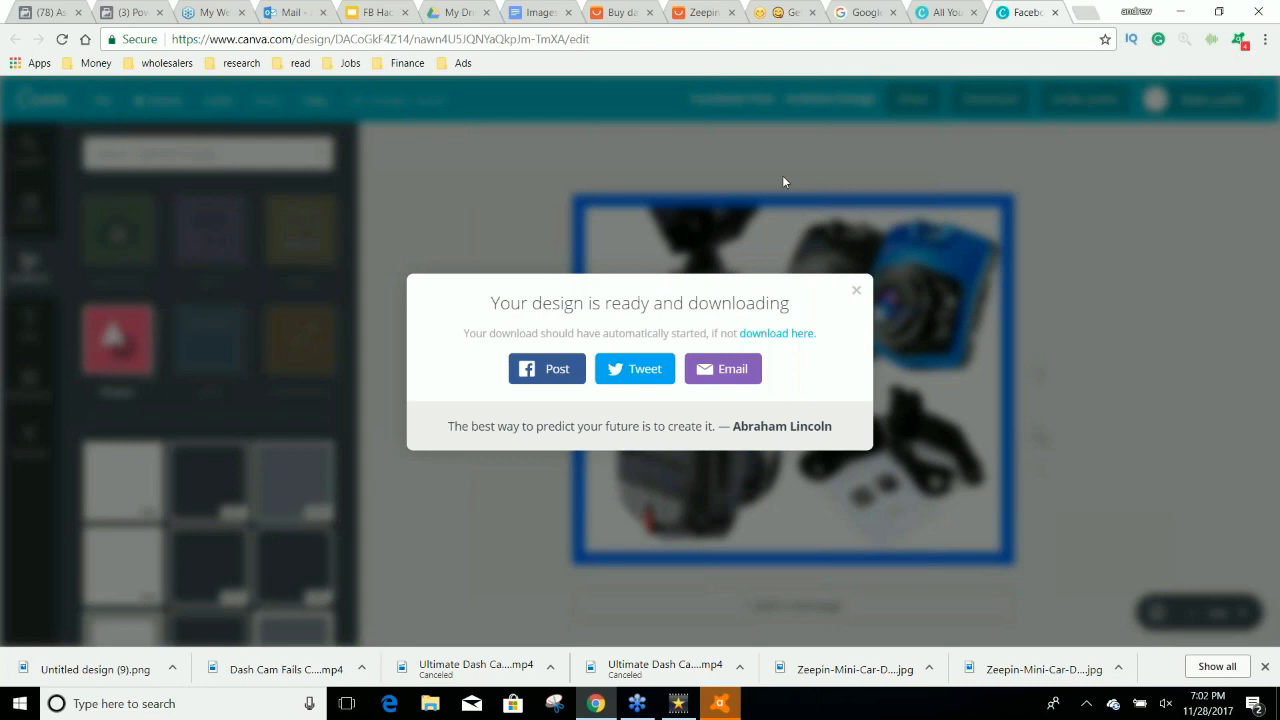
left_click(858, 291)
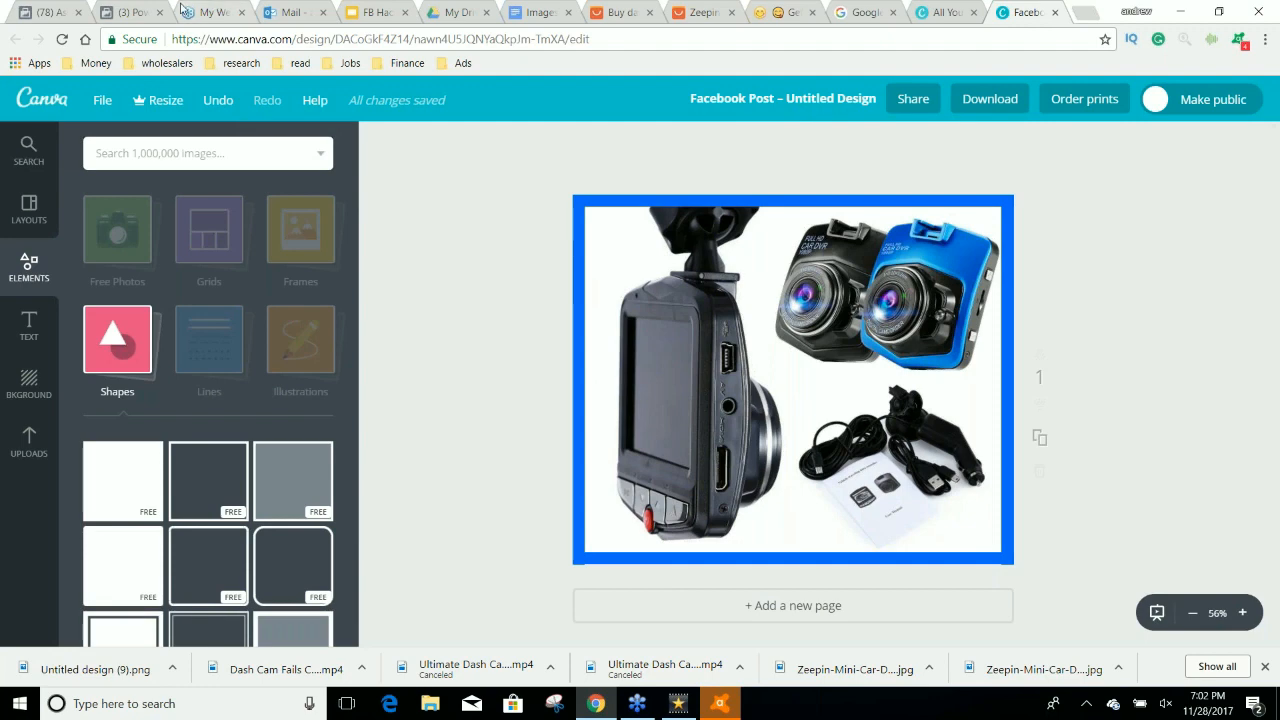
Switch to Facebook's business tab and open the Power Editor campaign list.
left_click(130, 12)
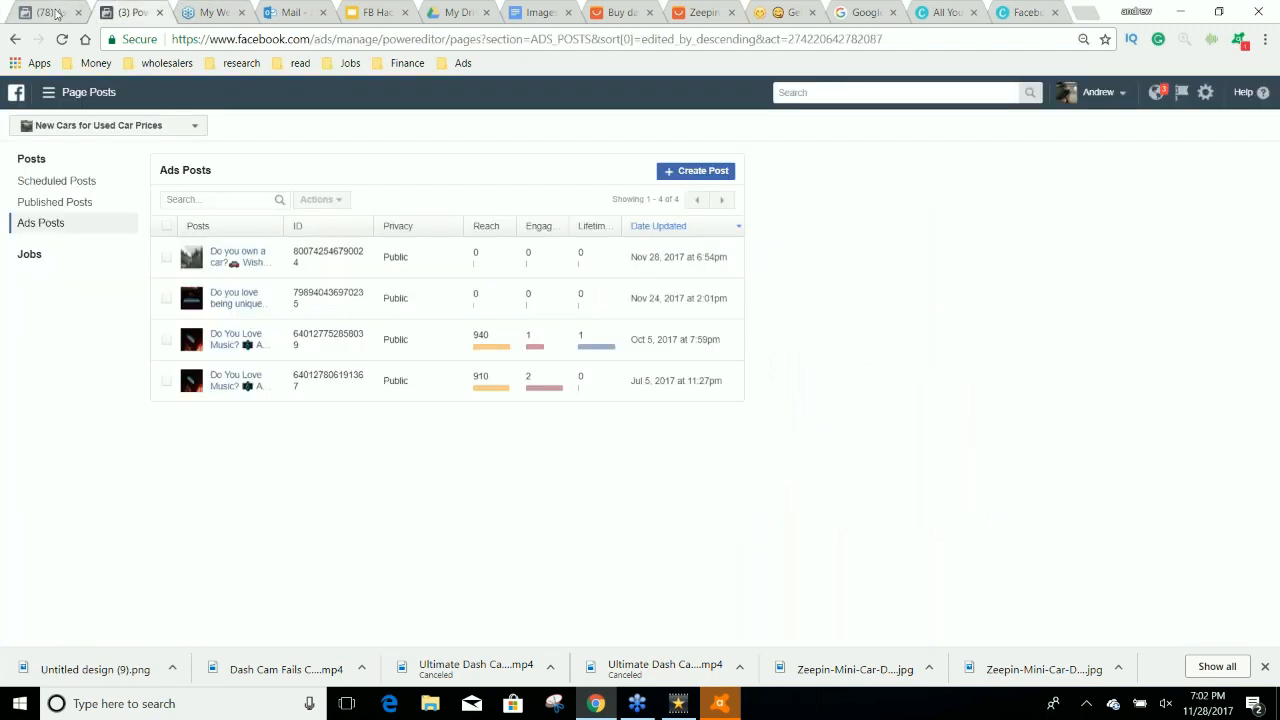
left_click(57, 14)
left_click(52, 93)
left_click(50, 172)
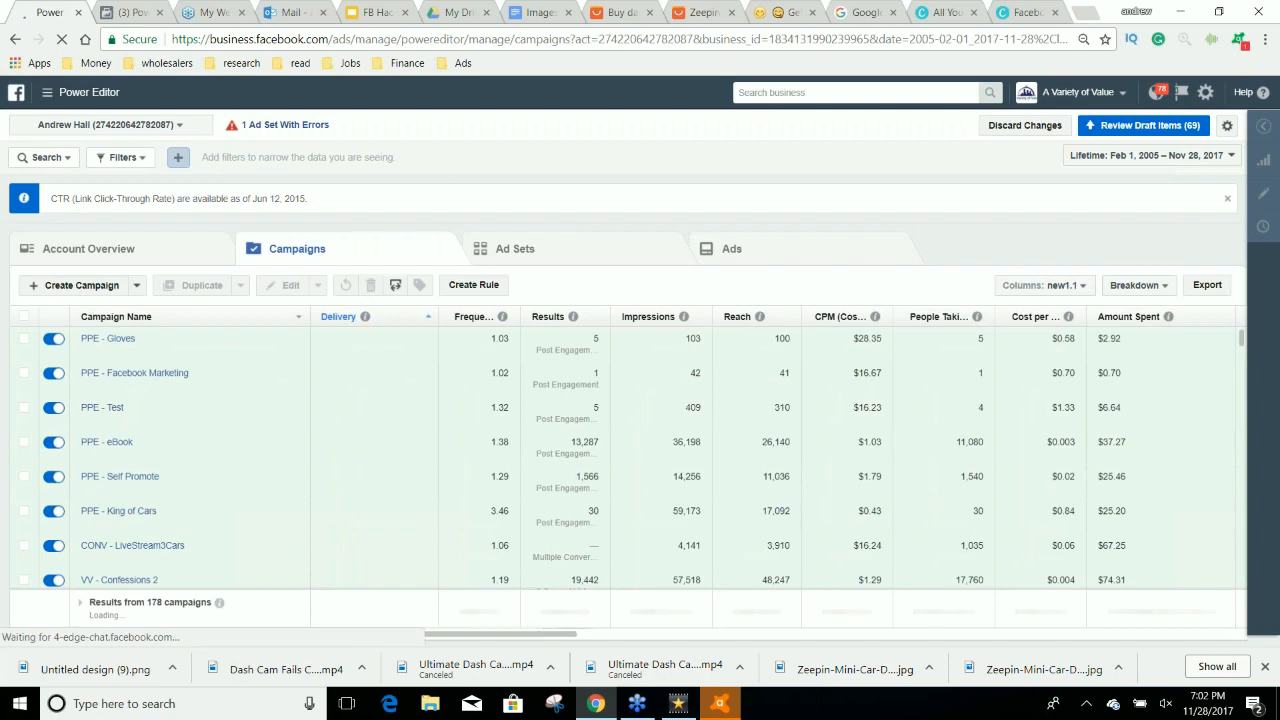
Create a draft campaign named CONV - Dash Cam with the Conversions objective, naming its new ad set and ad.
left_click(63, 286)
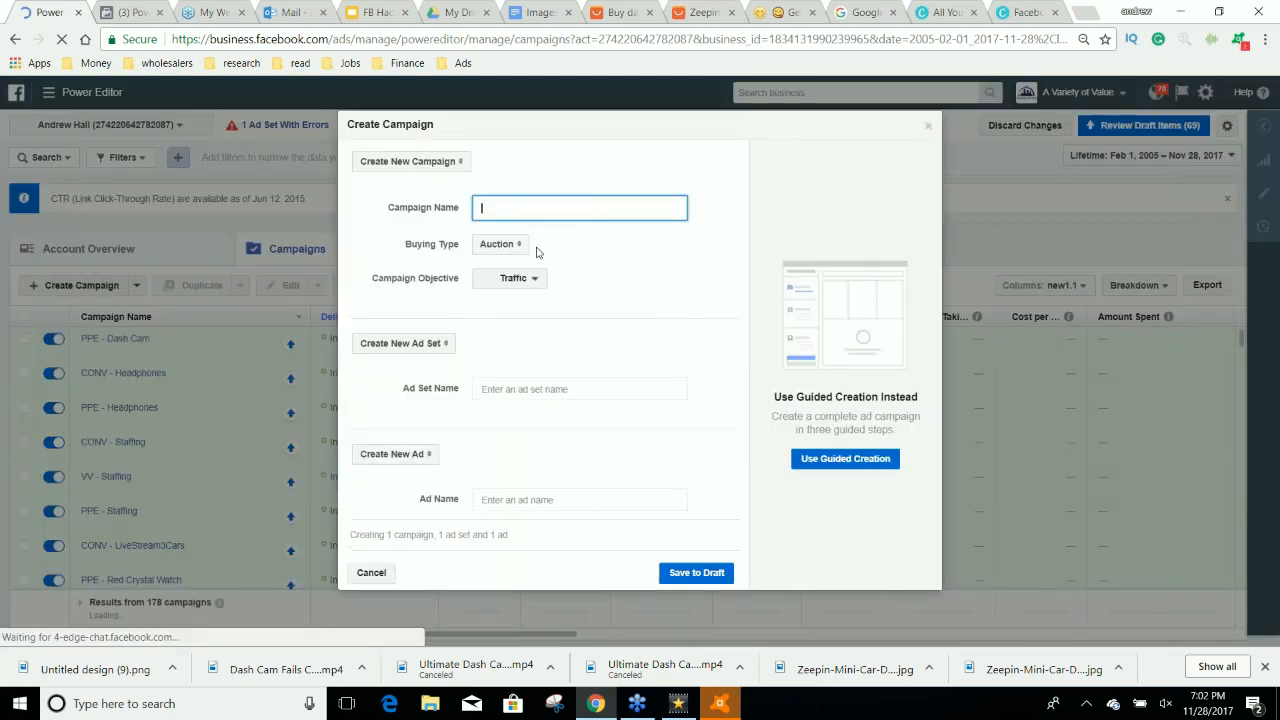
left_click(515, 278)
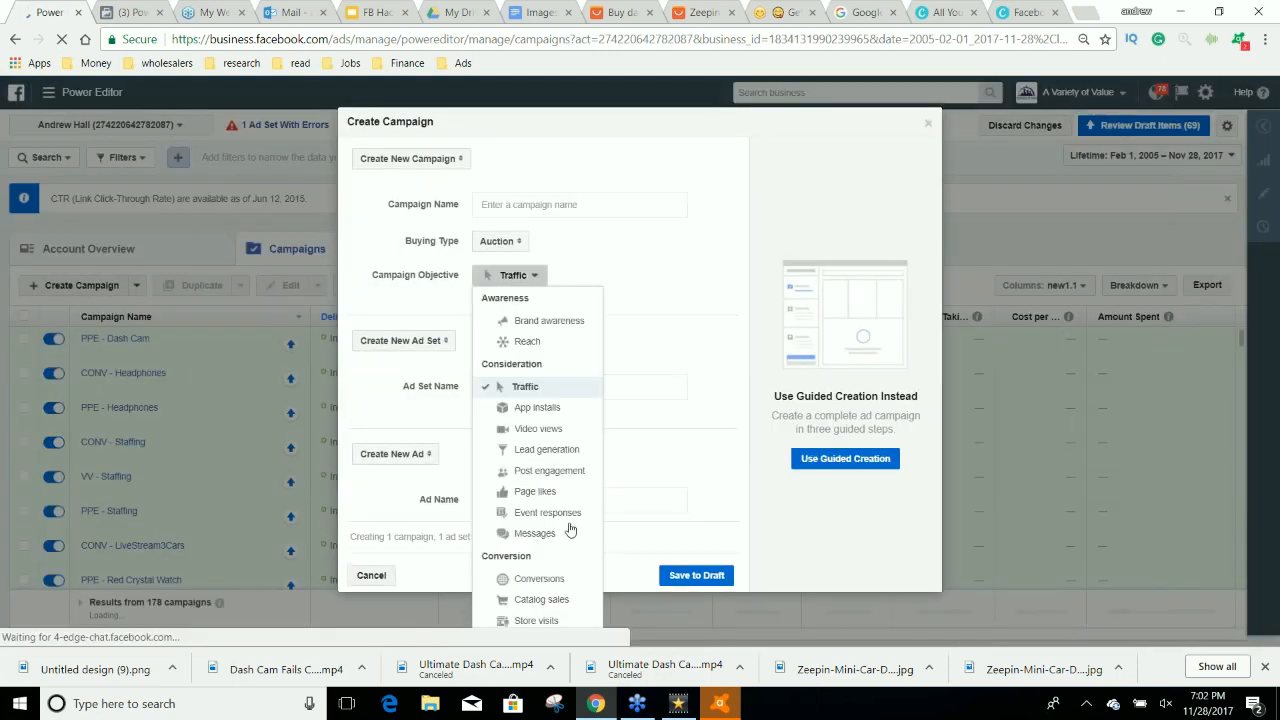
left_click(560, 580)
left_click(544, 203)
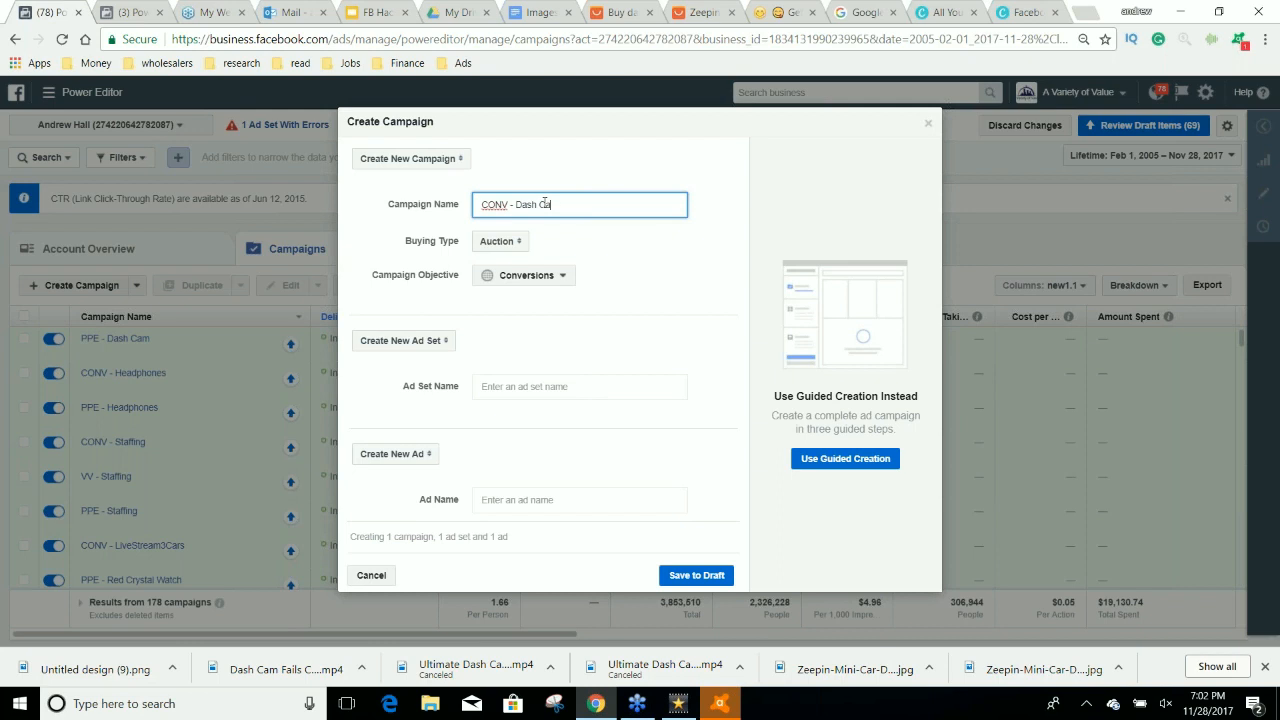
left_click_drag(582, 210, 455, 206)
left_click(570, 385)
left_click(570, 505)
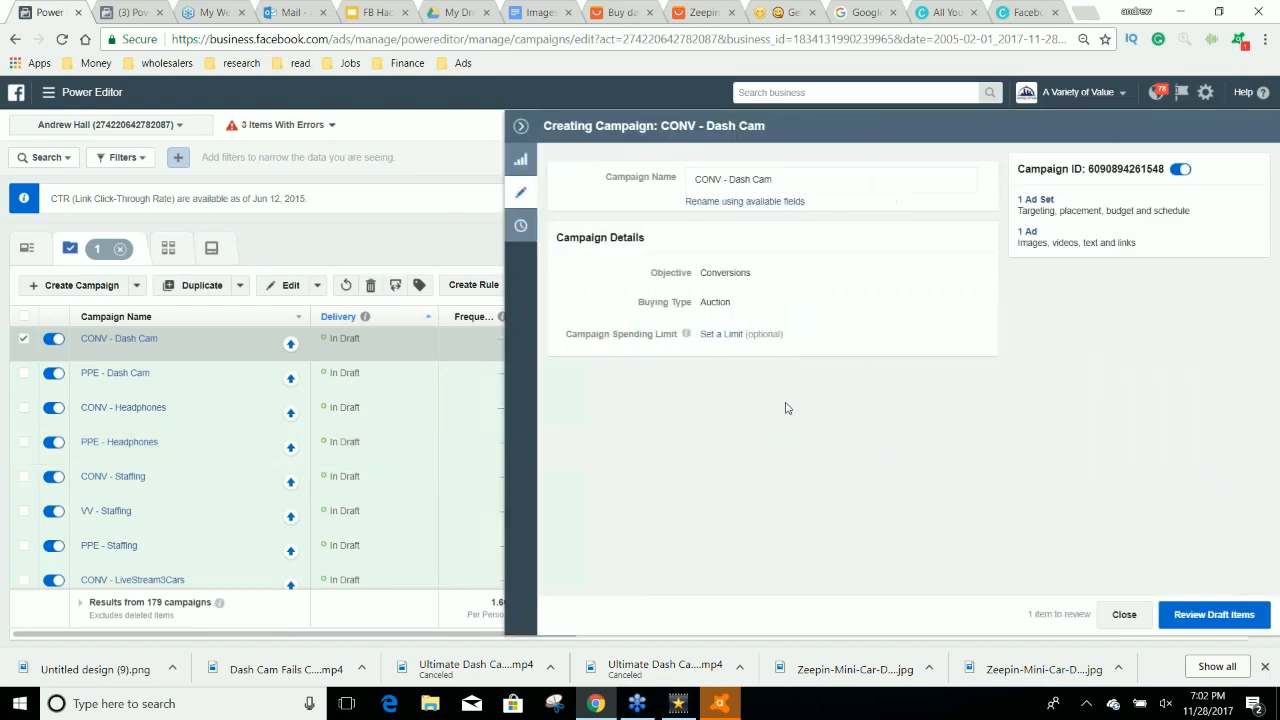
Open the new campaign's ad set and choose View Content as its website conversion event.
left_click(1036, 199)
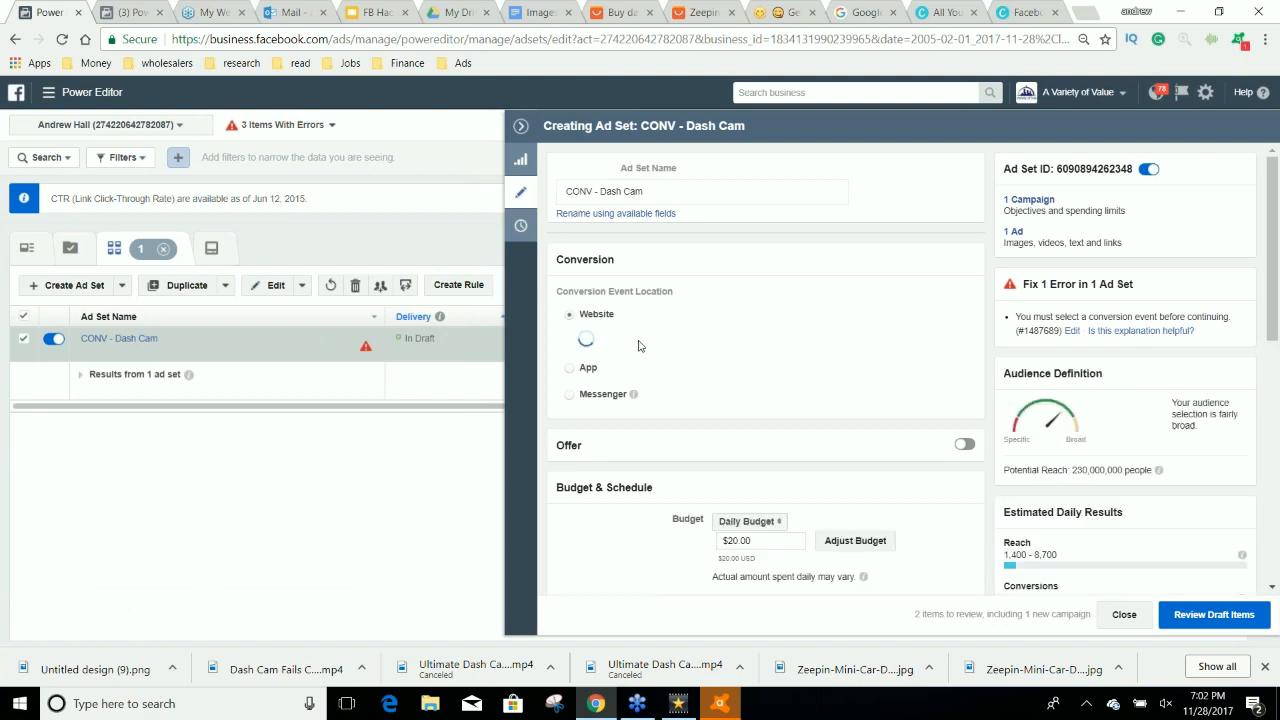
left_click(670, 350)
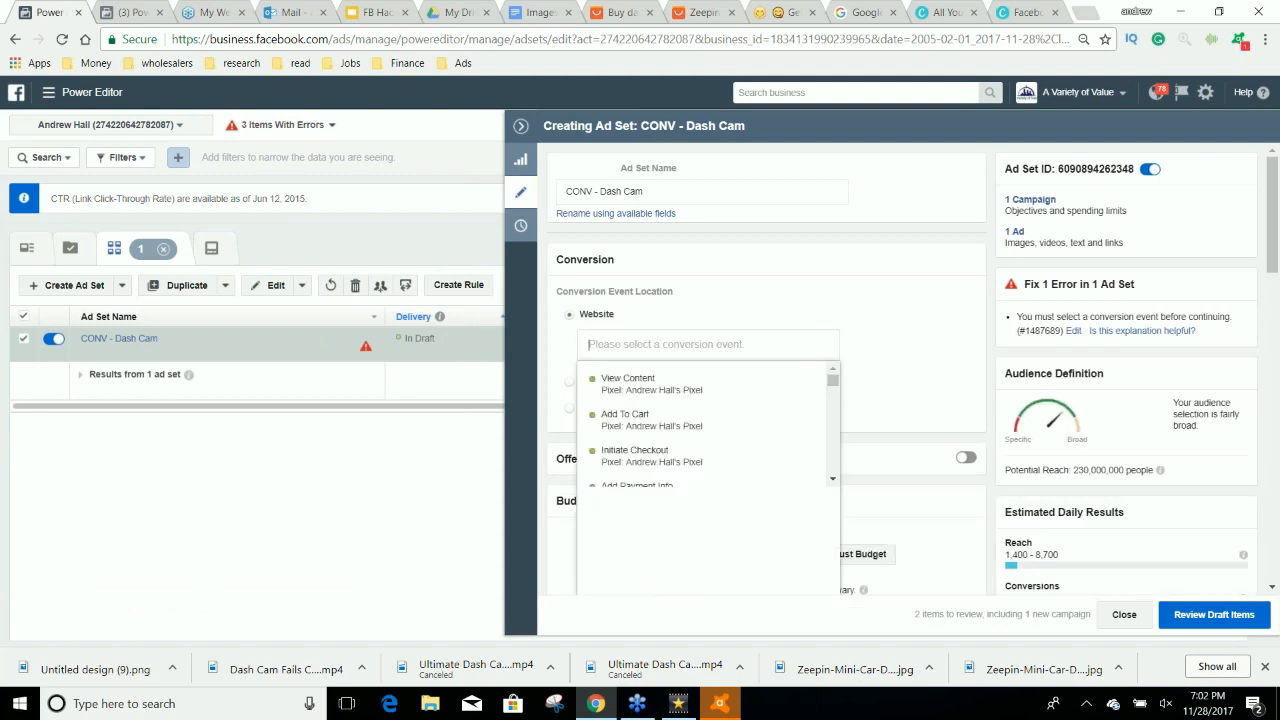
type("vie")
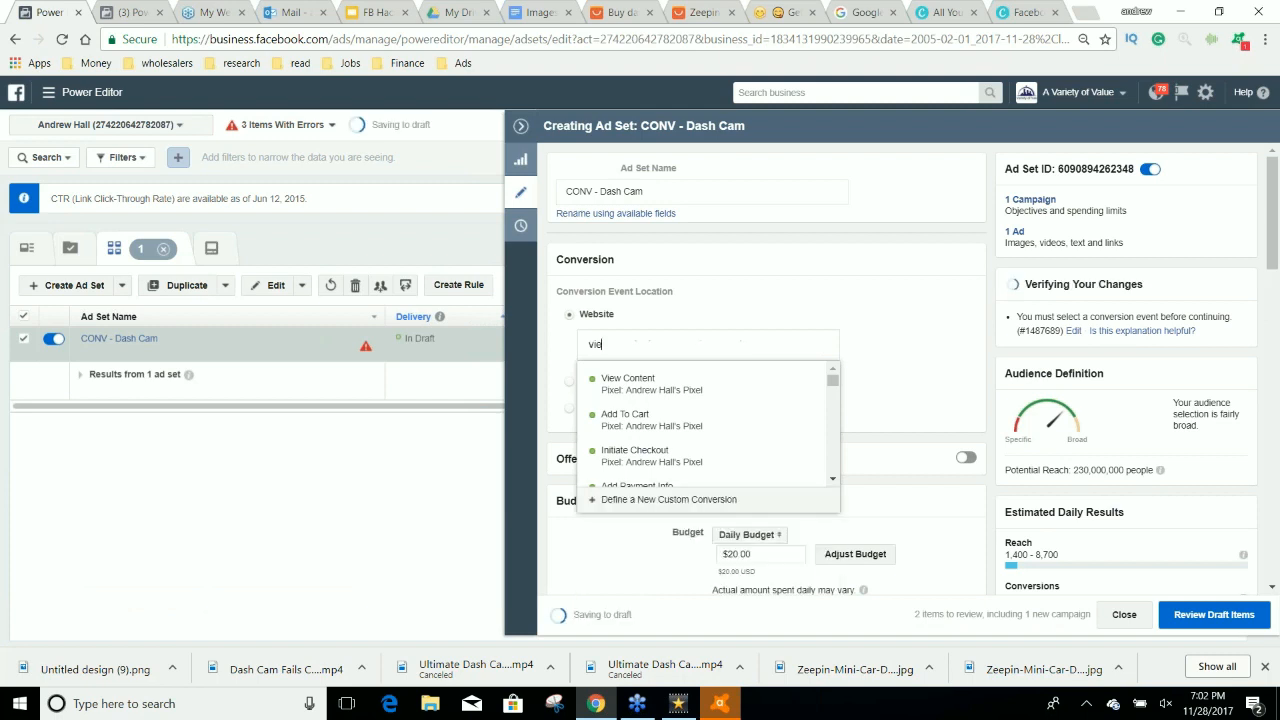
type("w")
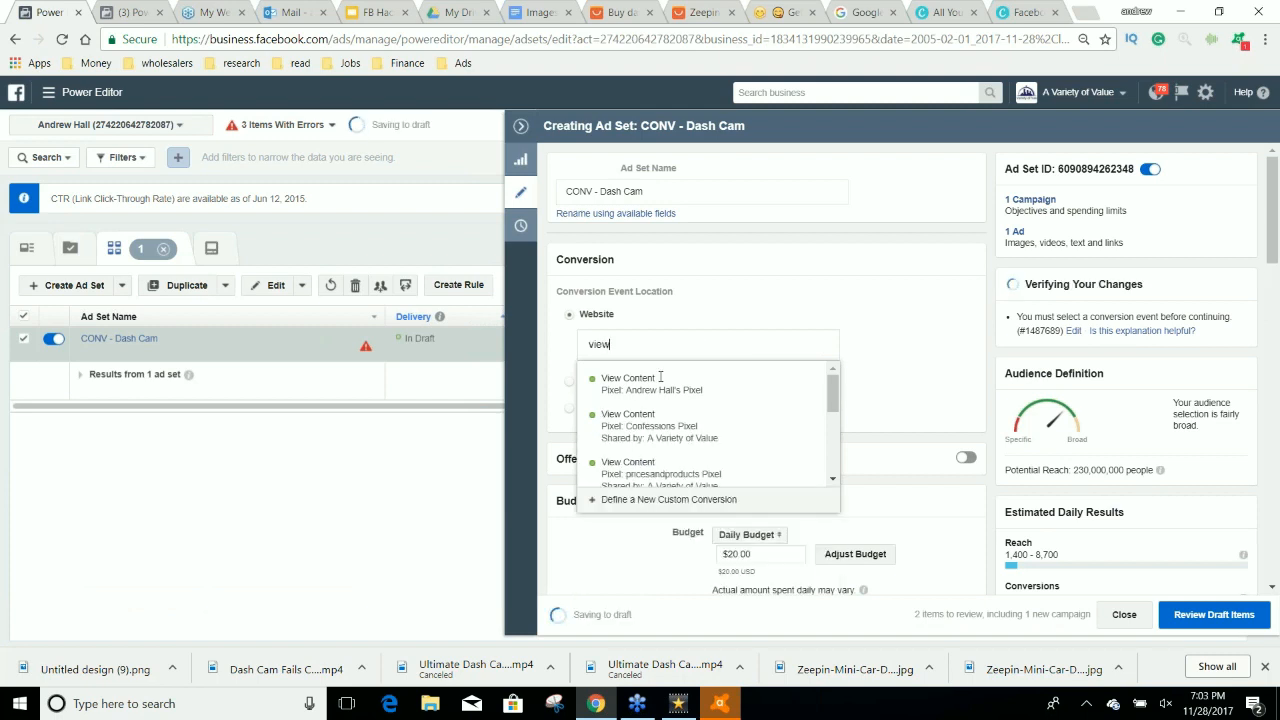
left_click(655, 385)
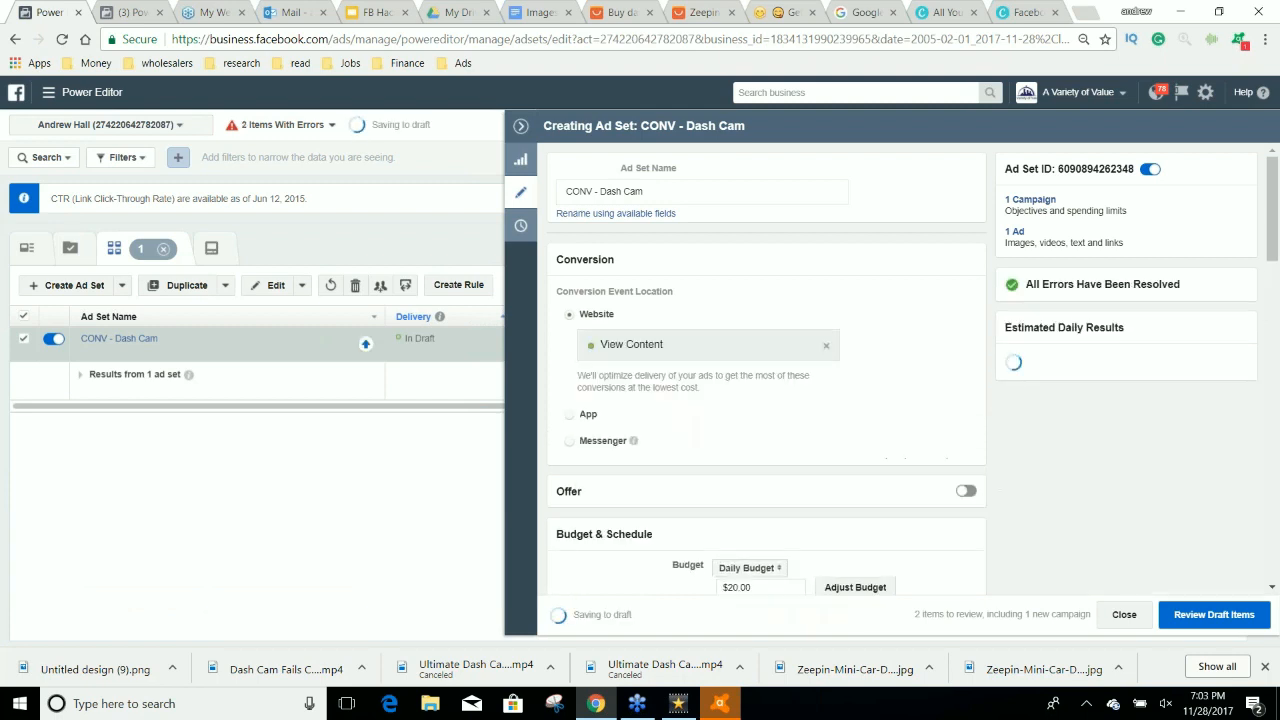
Rename the ad set as CONV - Dash Cam - Retarget 50%.
left_click(646, 191)
type("- Retarg")
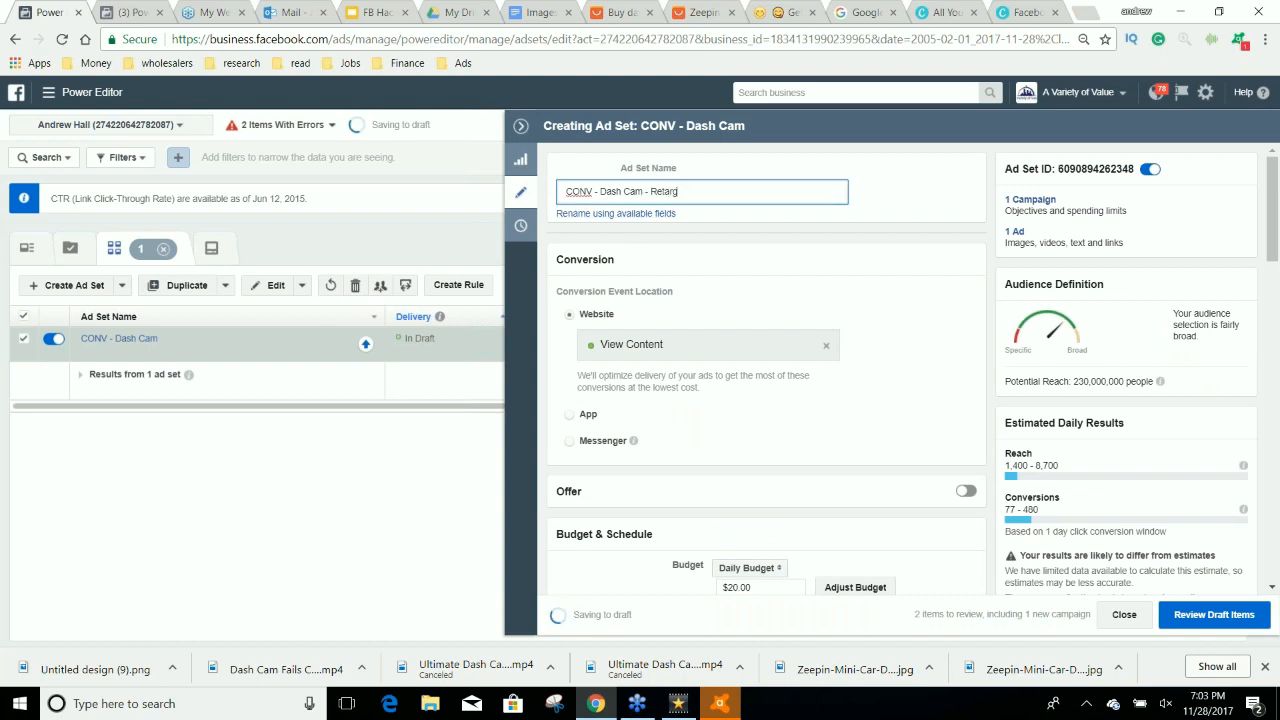
type("et 50%")
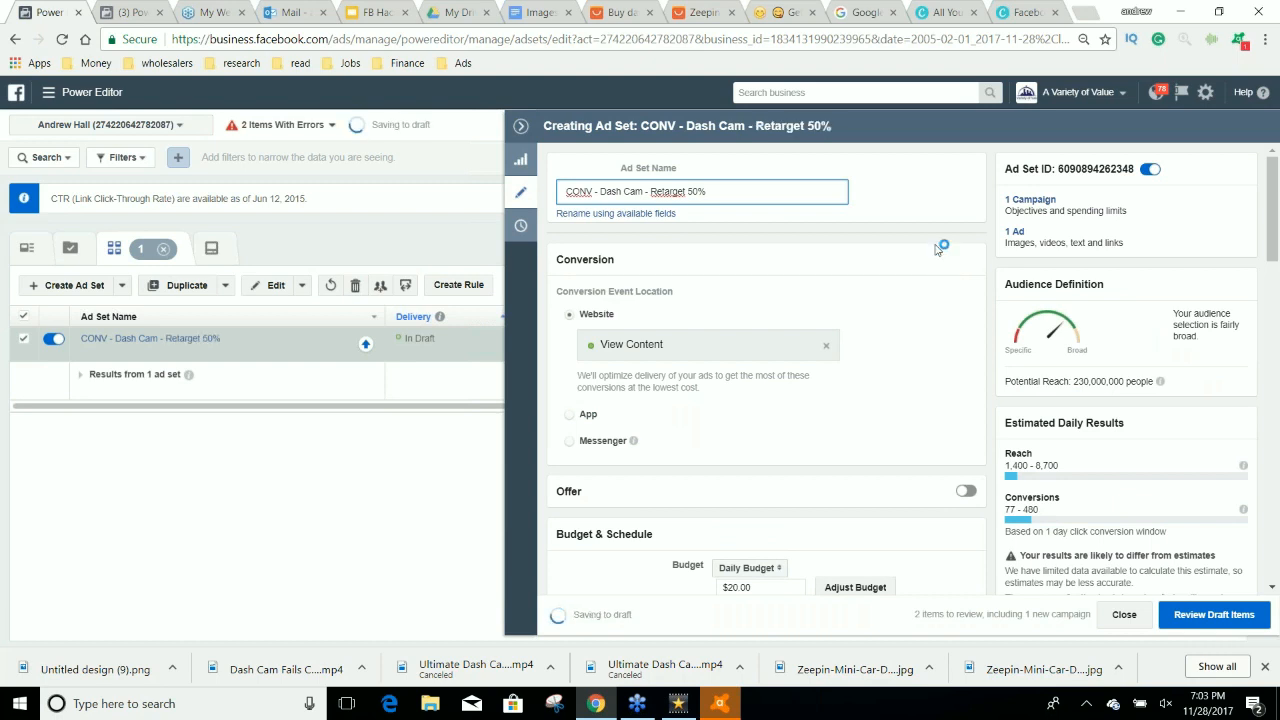
Set the ad set's daily budget to $5.00.
scroll(940, 329, "down", 3)
triple_click(766, 340)
type("5")
left_click(958, 378)
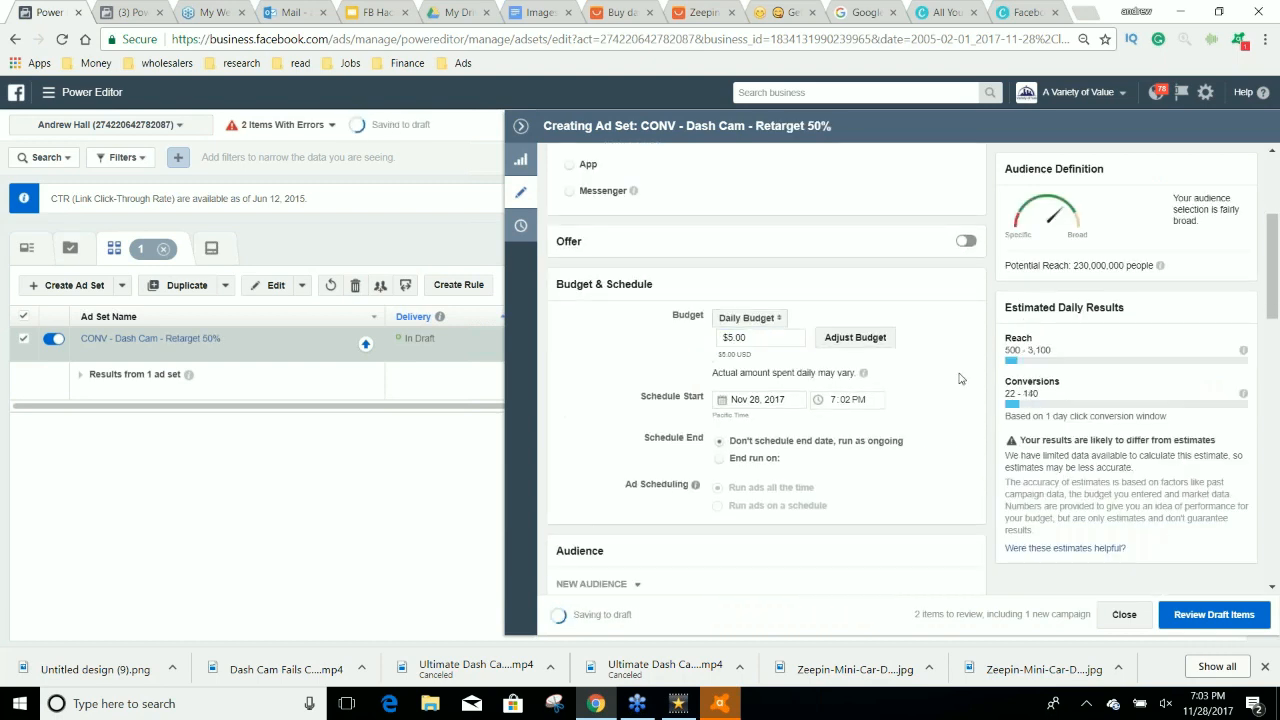
Target the Watch 50% Dash Cam Fails custom audience in the ad set.
scroll(958, 378, "down", 4)
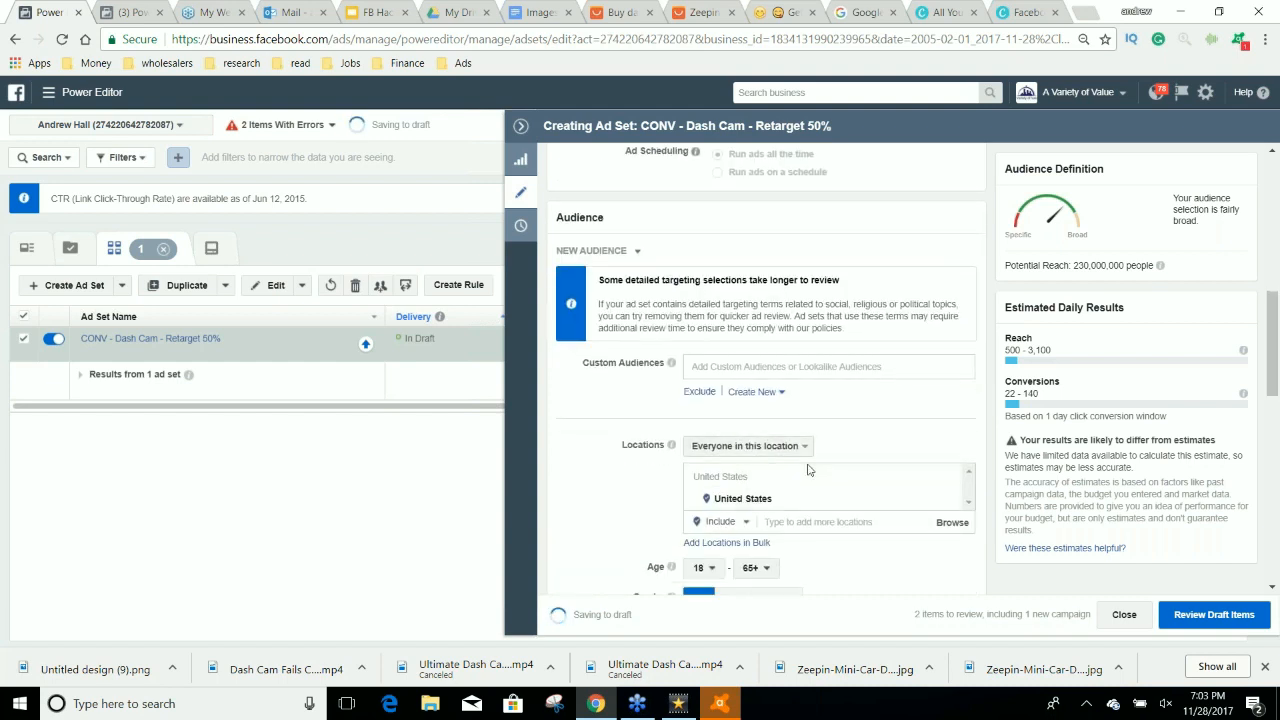
left_click(820, 366)
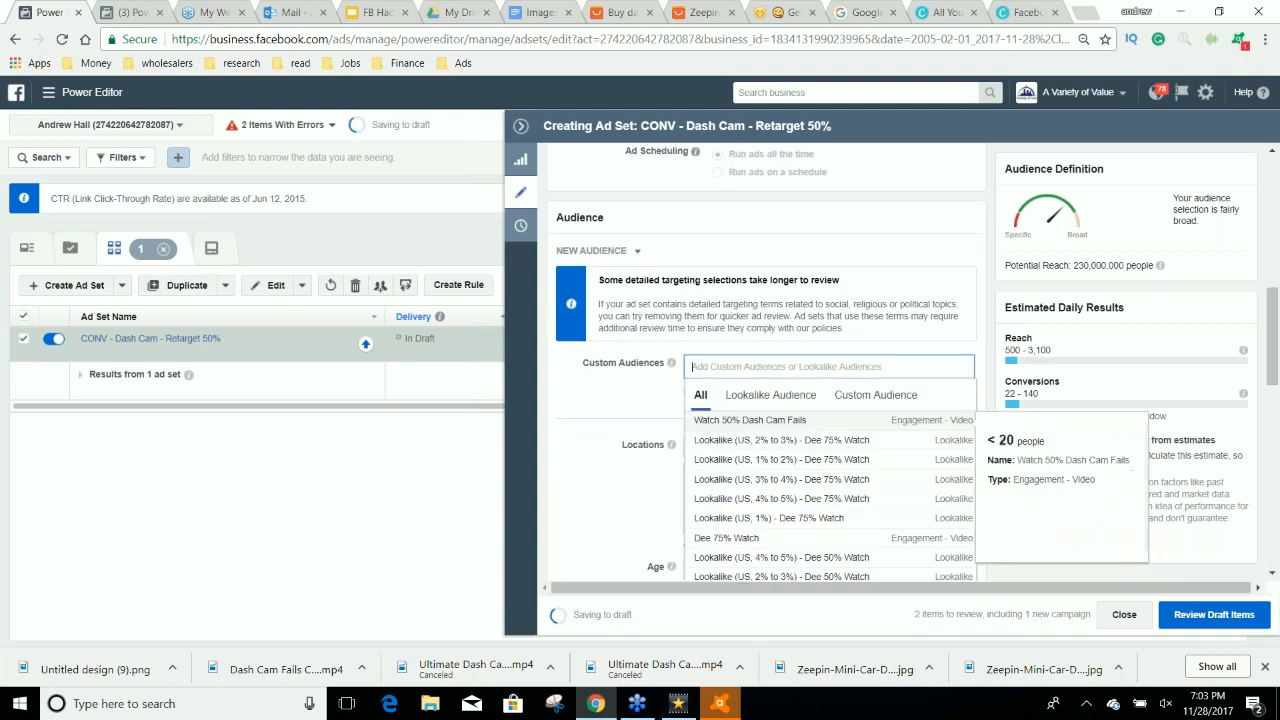
left_click(776, 420)
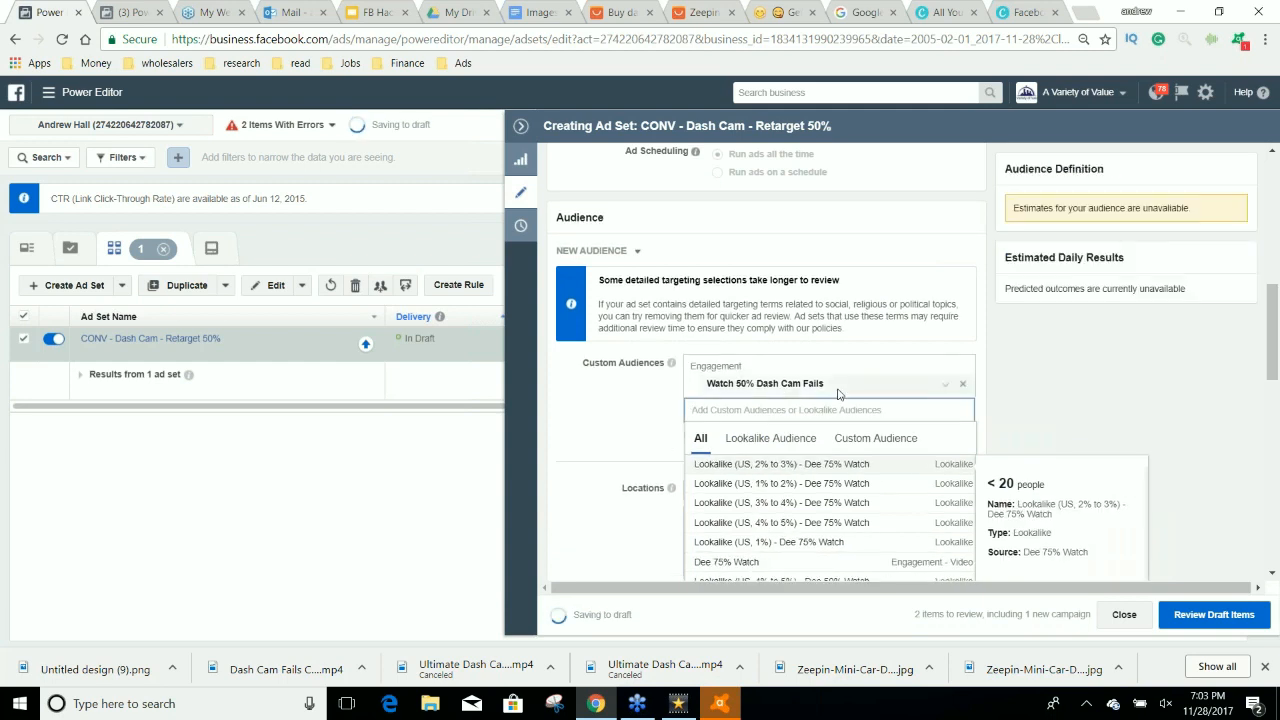
left_click(641, 462)
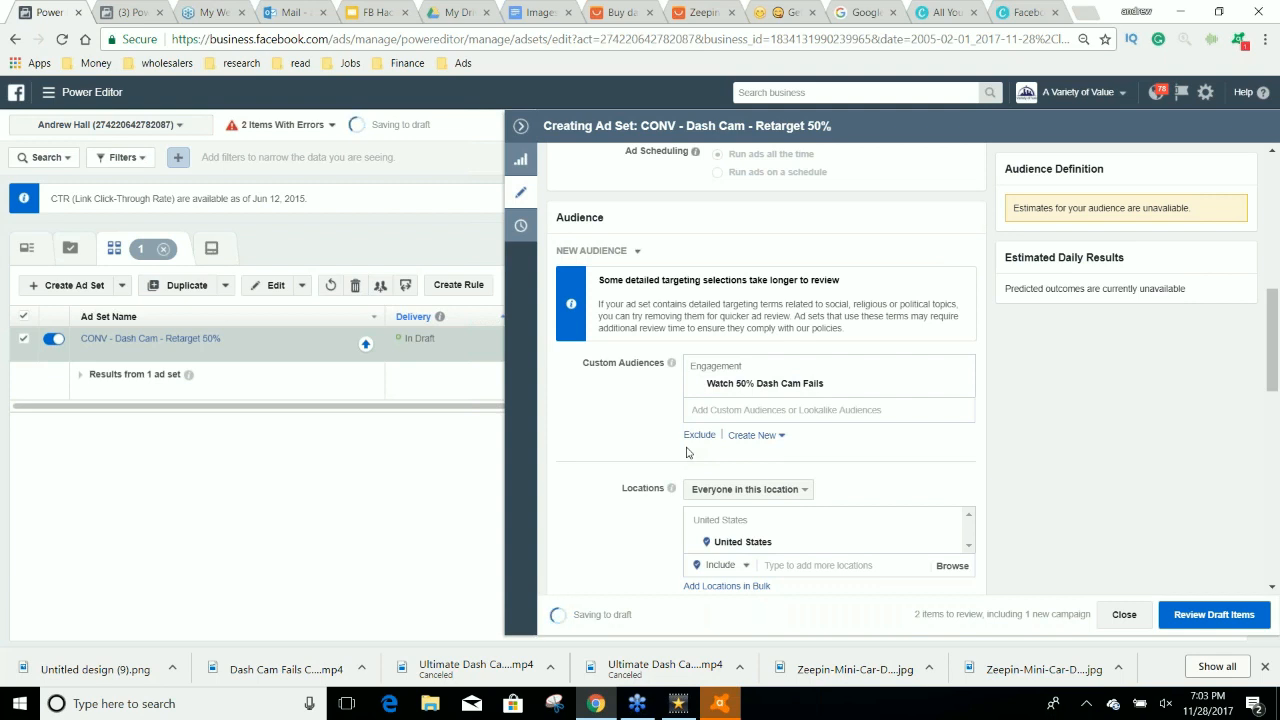
Edit the ad set's placements to Facebook Feeds only, removing Instant Articles, Right Column, Instagram, Audience Network and Messenger.
scroll(599, 483, "down", 10)
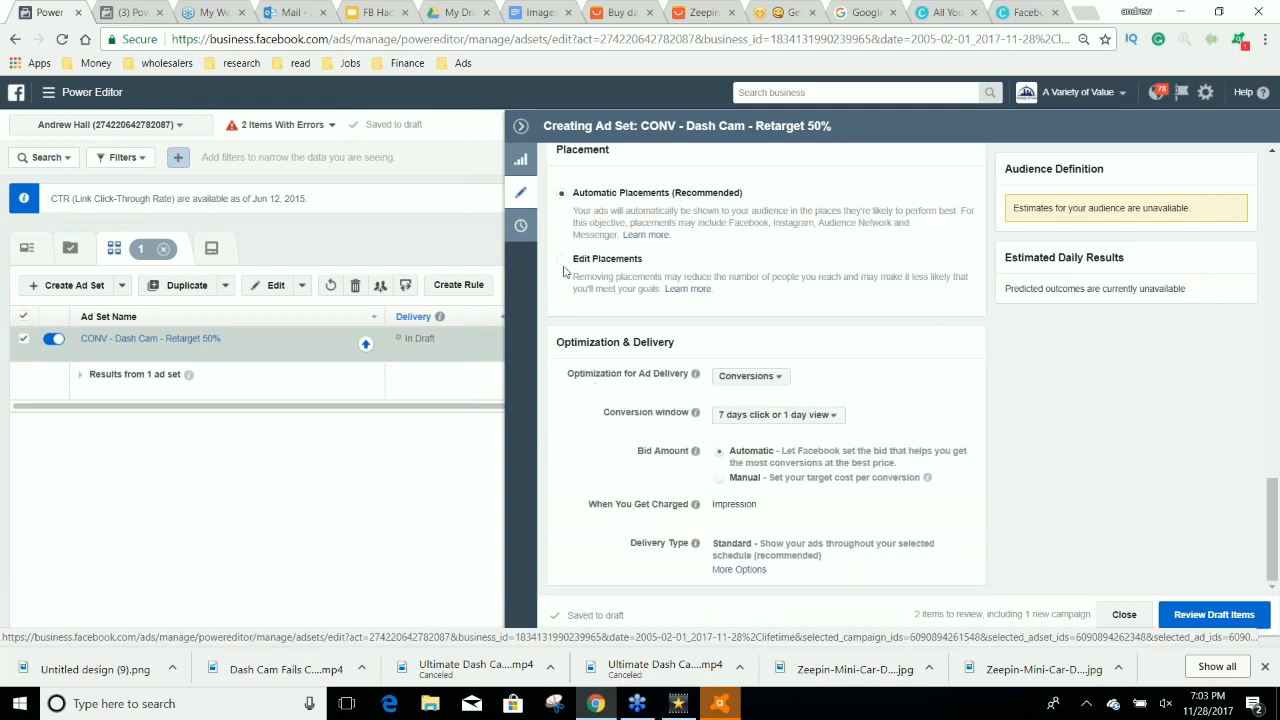
left_click(562, 259)
left_click(648, 338)
left_click(640, 357)
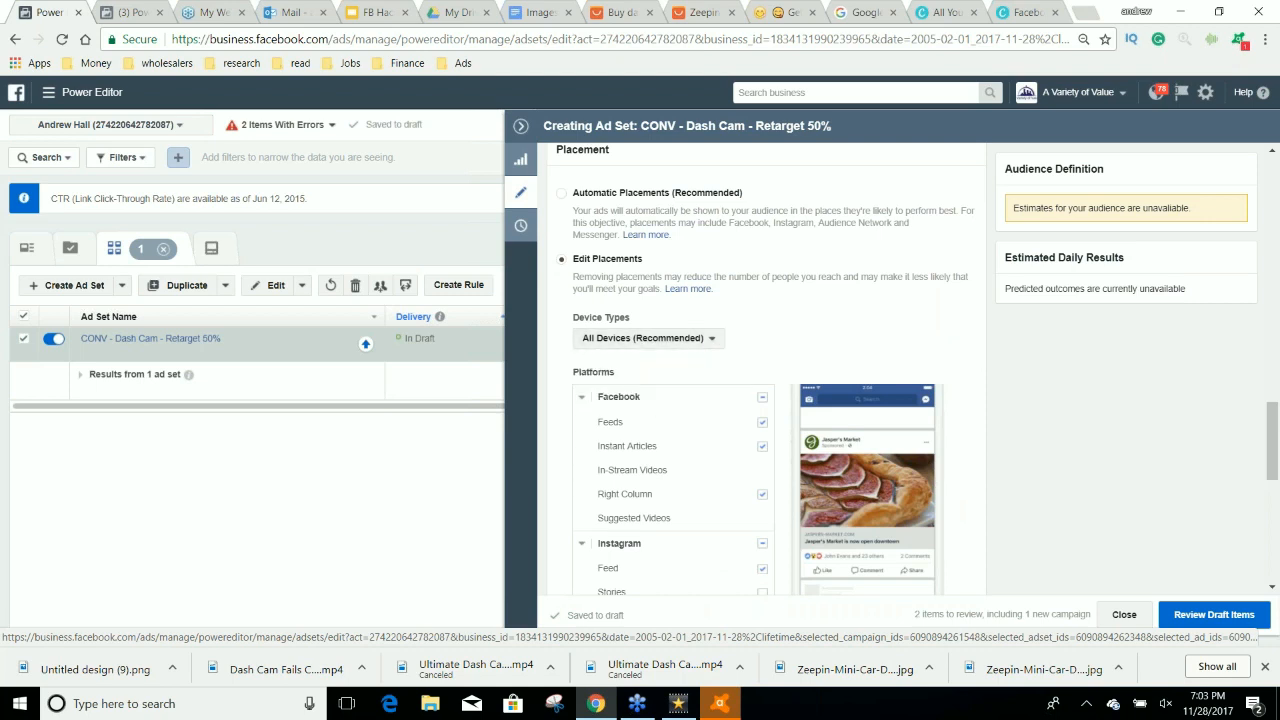
left_click(762, 446)
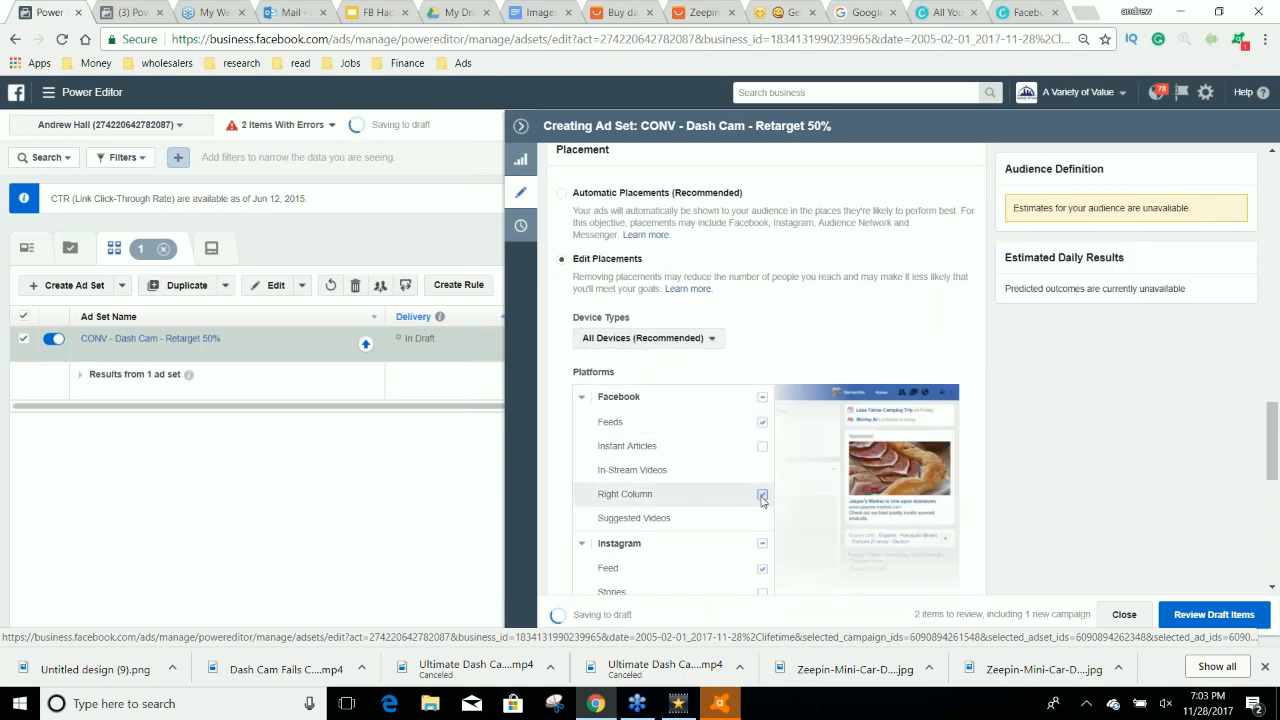
left_click(762, 495)
scroll(760, 485, "down", 3)
left_click(762, 402)
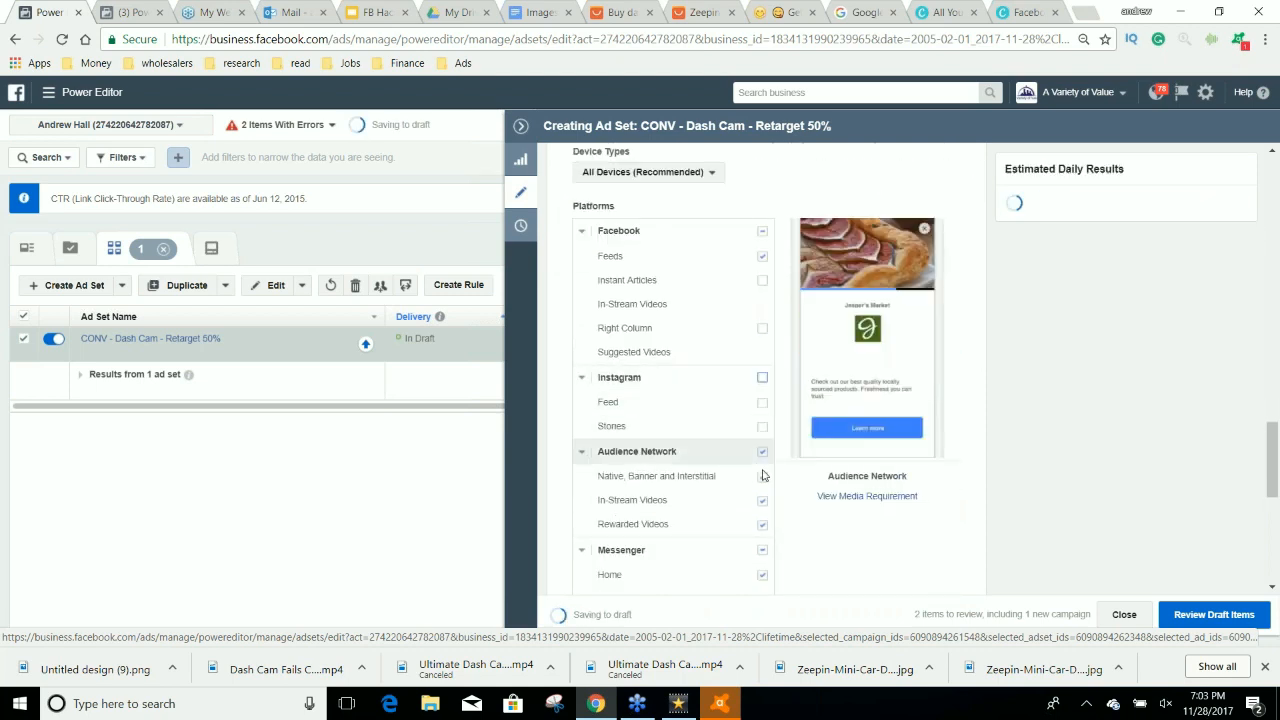
left_click(762, 451)
left_click(763, 551)
scroll(770, 556, "down", 3)
scroll(968, 548, "up", 3)
scroll(968, 548, "up", 15)
Open the campaign's ad and set its Facebook page to New Cars for Used Car Prices.
left_click(1011, 236)
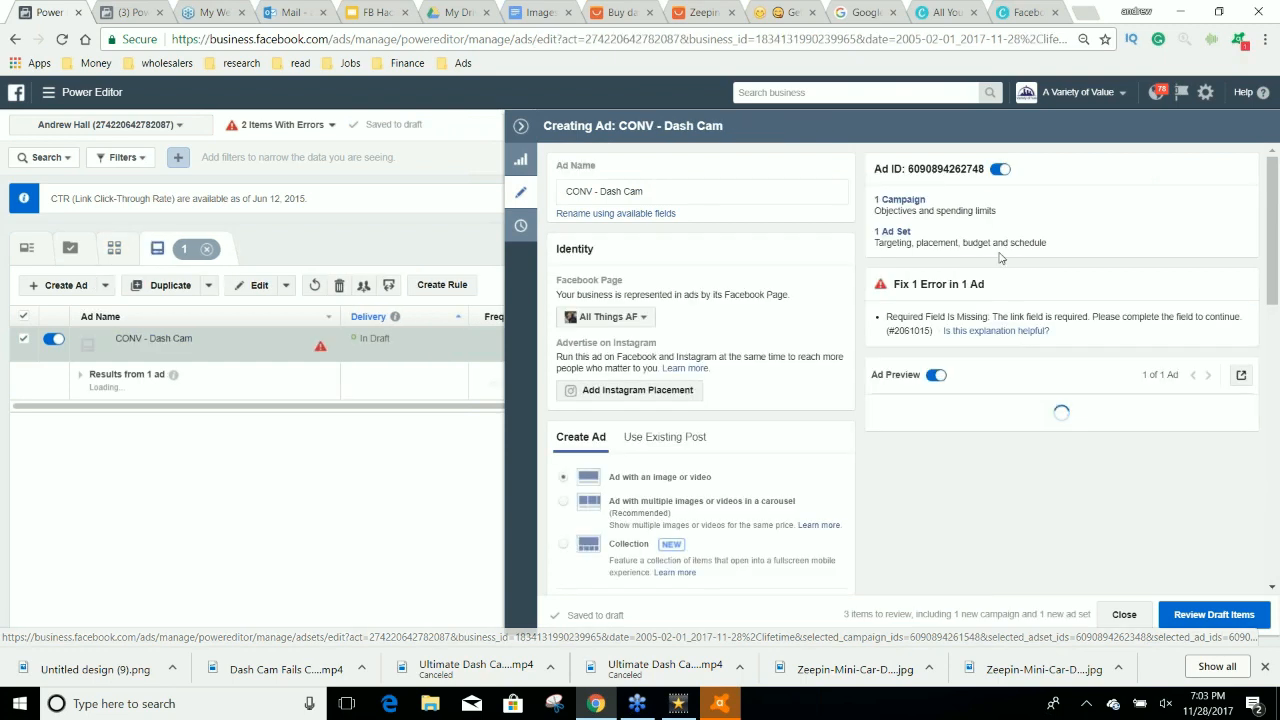
left_click(604, 316)
left_click(690, 507)
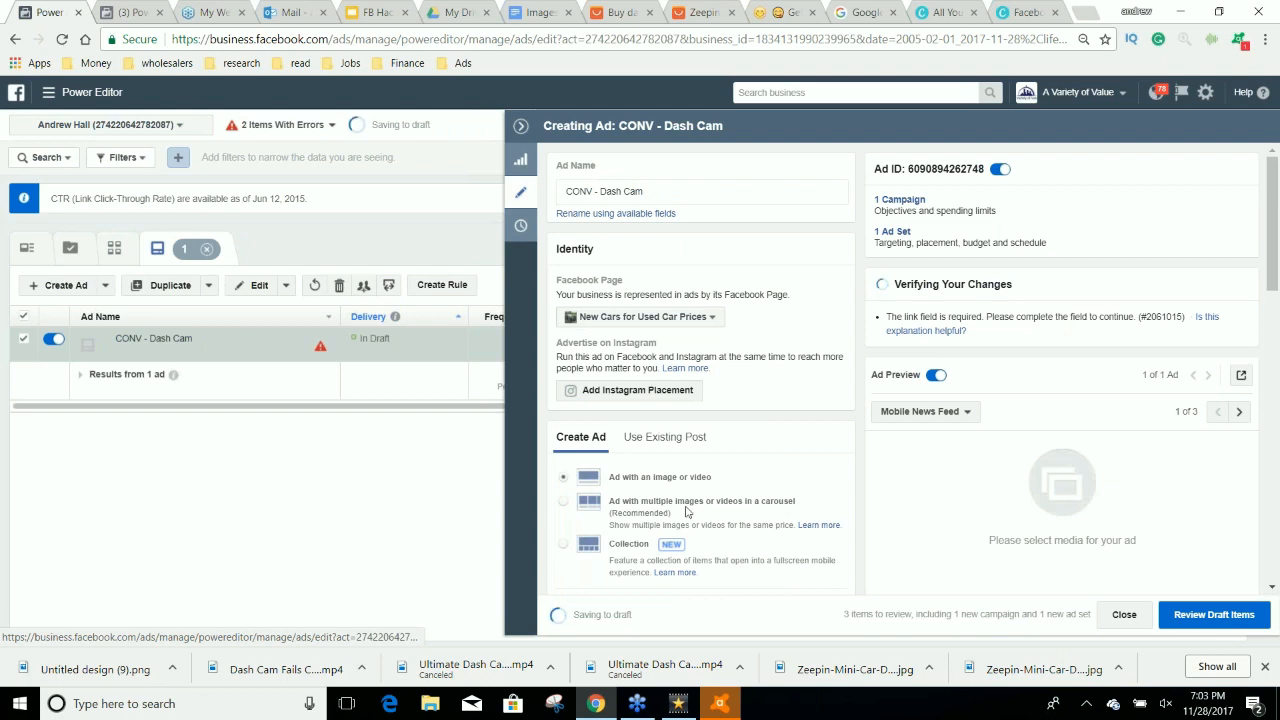
Start a new photo page post for the ad and upload the Untitled design (9) image from the Downloads folder.
left_click(680, 440)
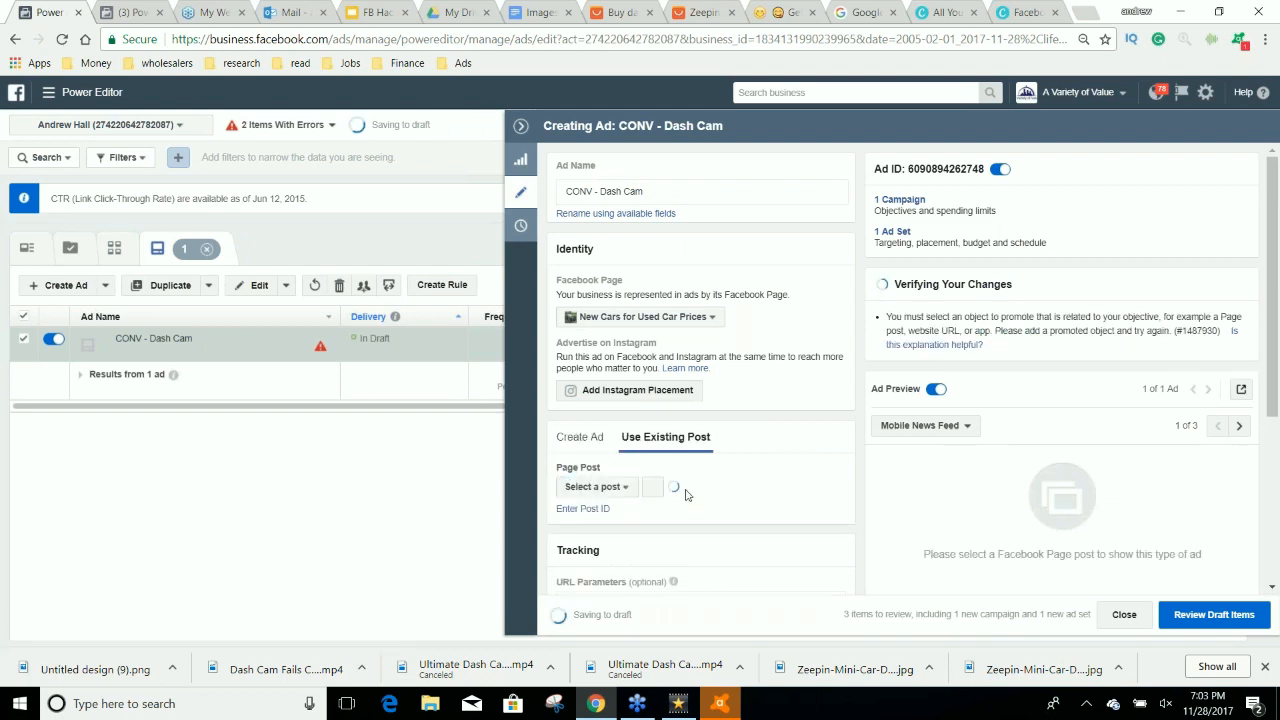
left_click(651, 486)
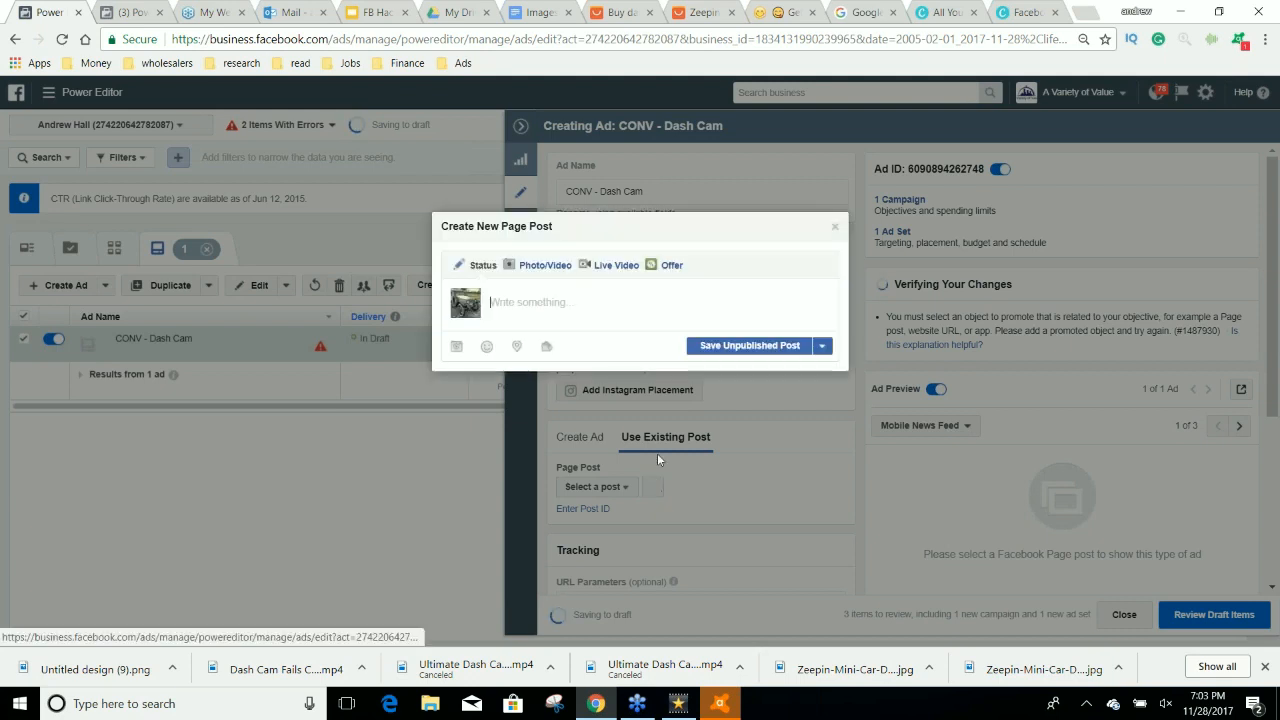
left_click(531, 266)
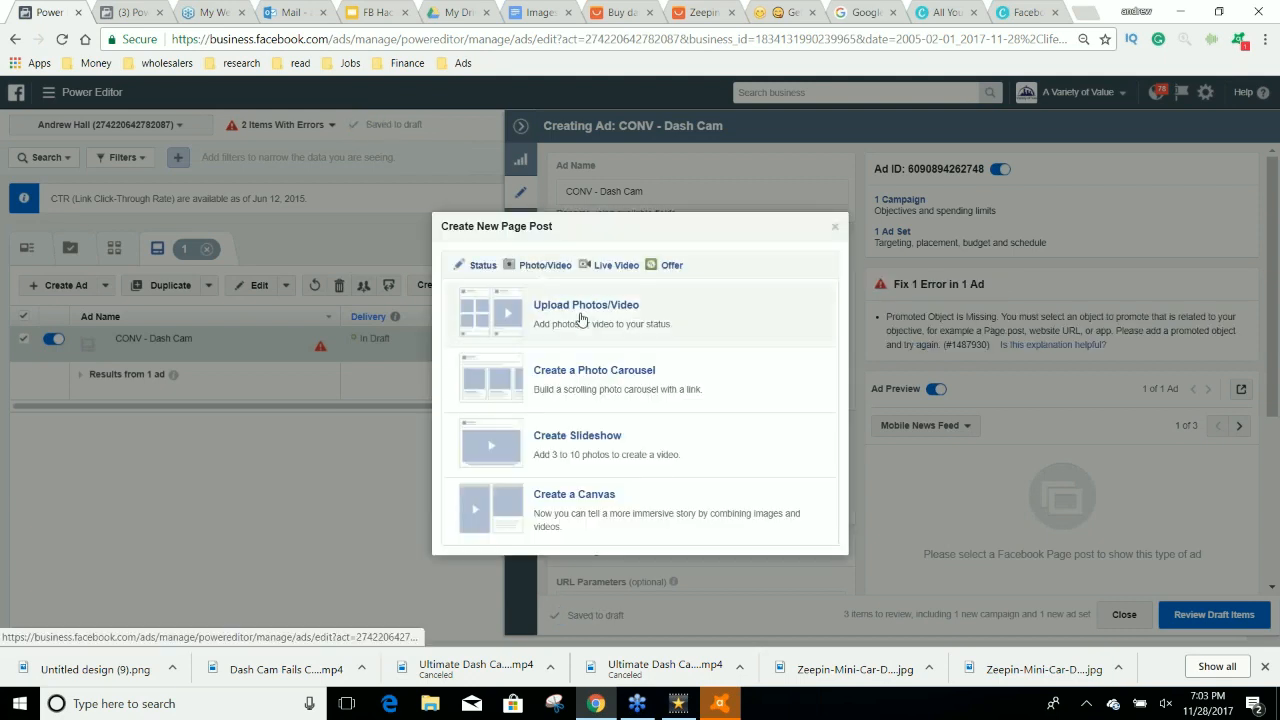
left_click(578, 318)
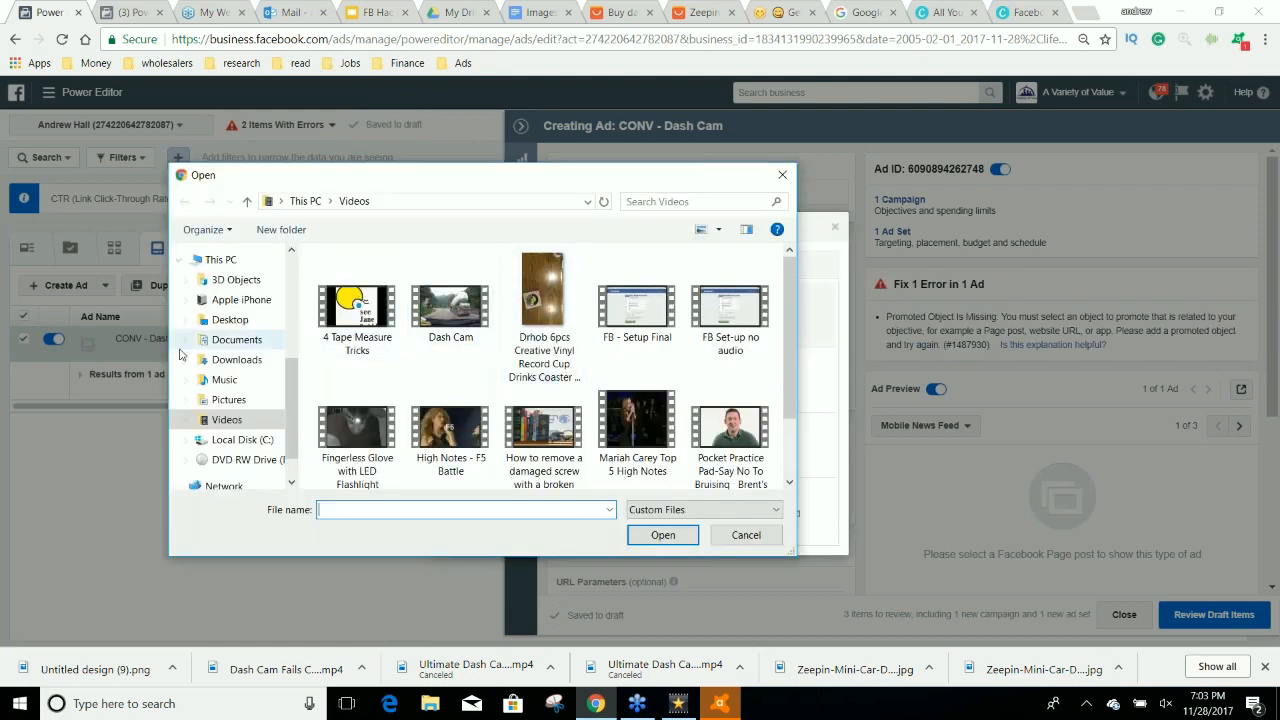
left_click(240, 360)
scroll(570, 376, "down", 5)
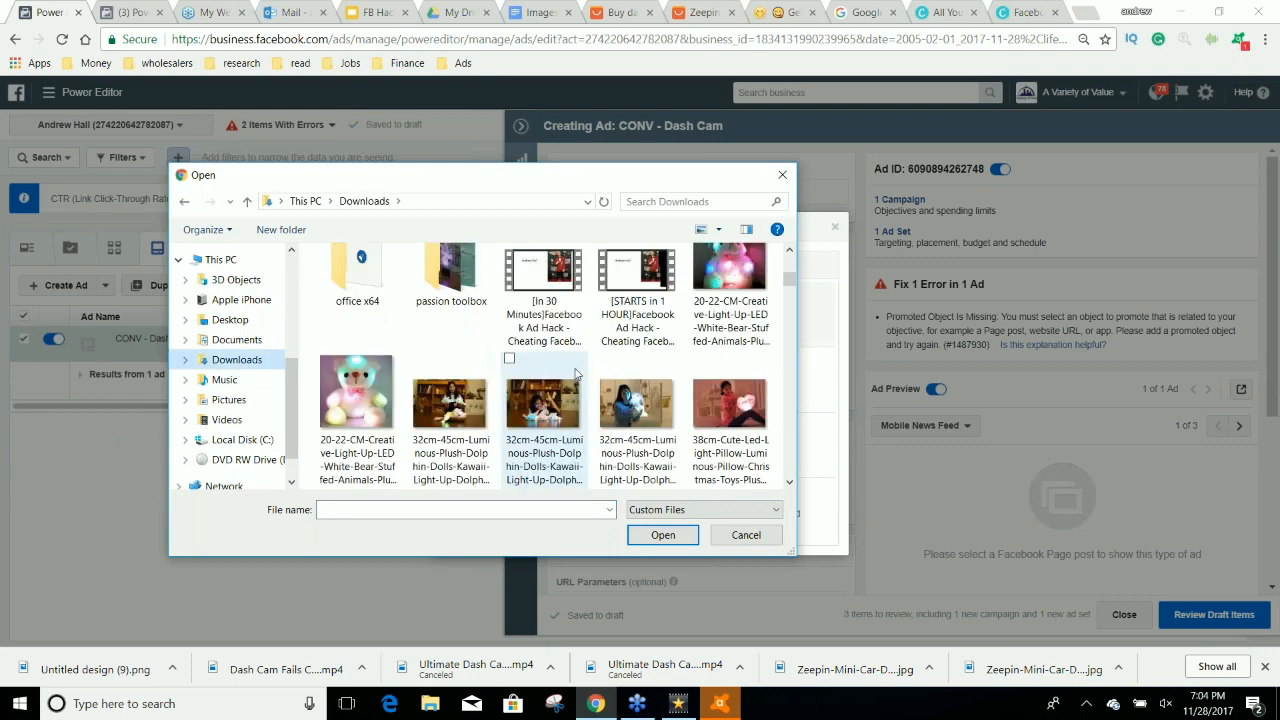
scroll(575, 373, "down", 3)
scroll(578, 378, "down", 15)
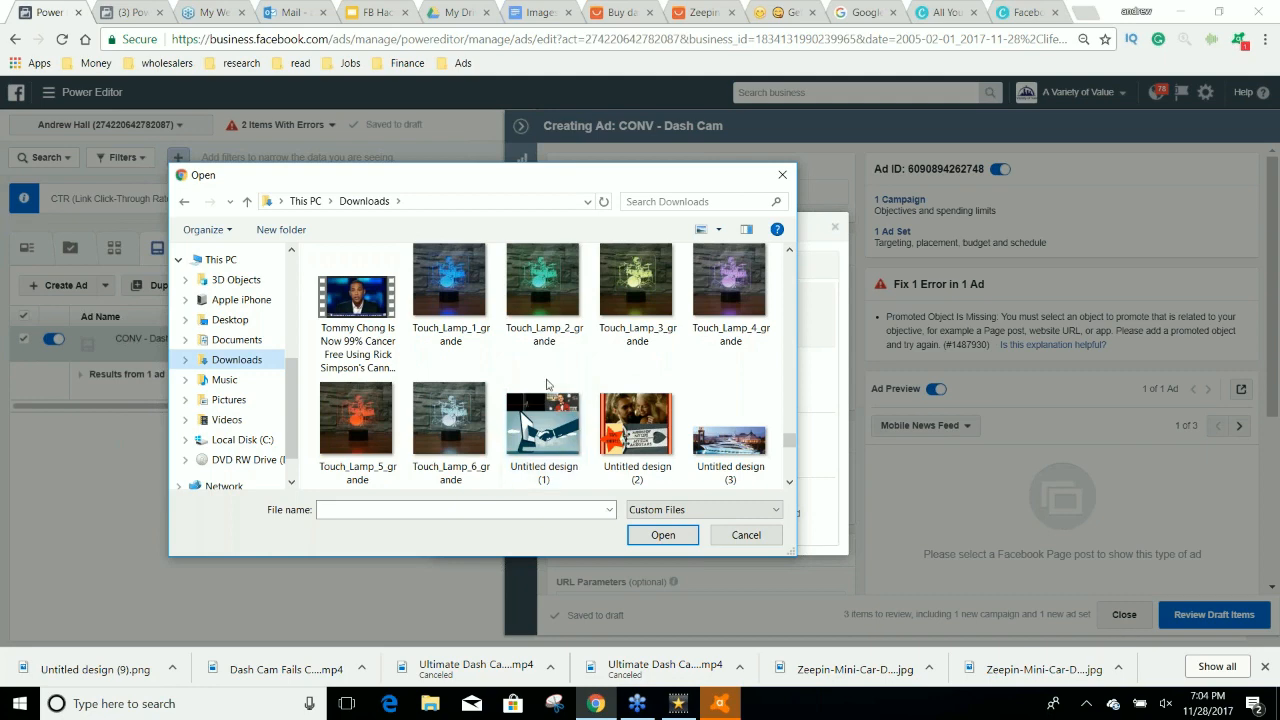
scroll(560, 382, "down", 6)
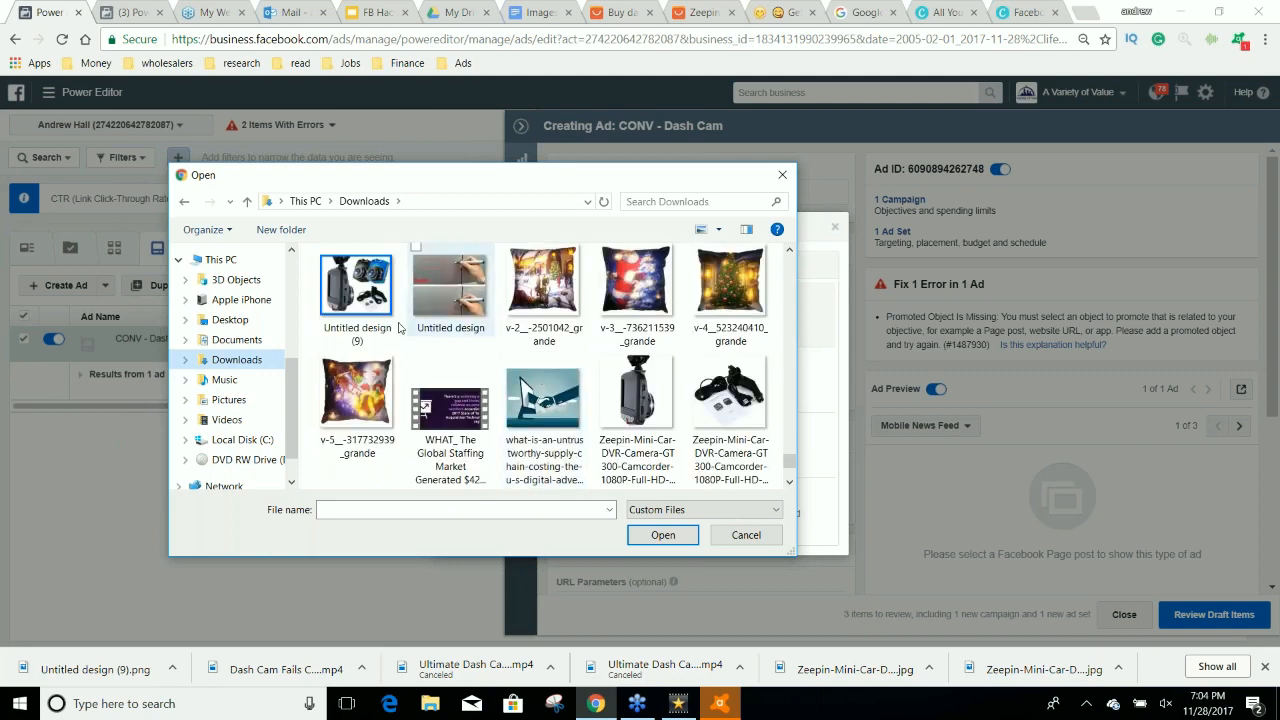
left_click(356, 290)
left_click(663, 535)
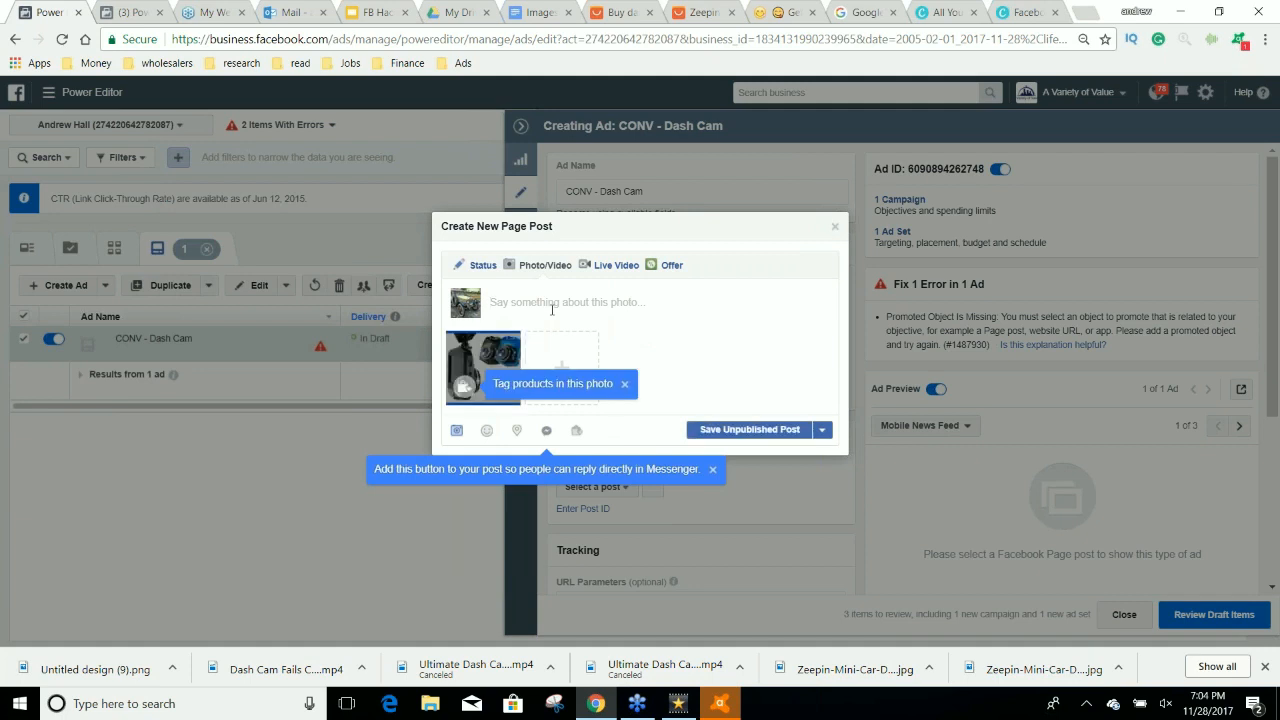
Write the post's opening line "Do you want to record crazy moments?".
type("Do you want to record crazy moments?")
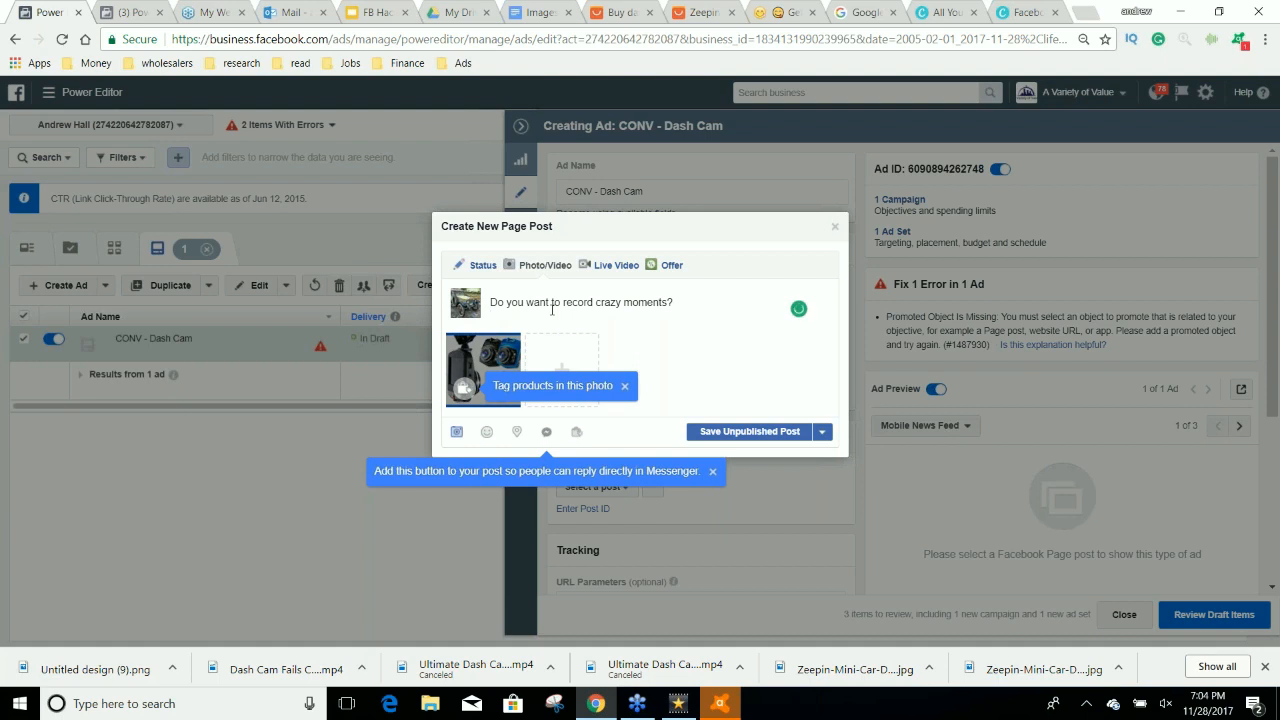
Add the lines "First 100 orders are 75% OFF" and "Grab Yours" to the post text.
type("Free Ship")
key("BackSpace")
key("BackSpace")
key("BackSpace")
key("BackSpace")
key("BackSpace")
key("BackSpace")
key("BackSpace")
key("BackSpace")
type("irst 100")
type(" rece")
key("BackSpace")
key("BackSpace")
key("BackSpace")
key("BackSpace")
type("orders are 75% OFF")
key("Return")
type("Grab Yours")
key("Return")
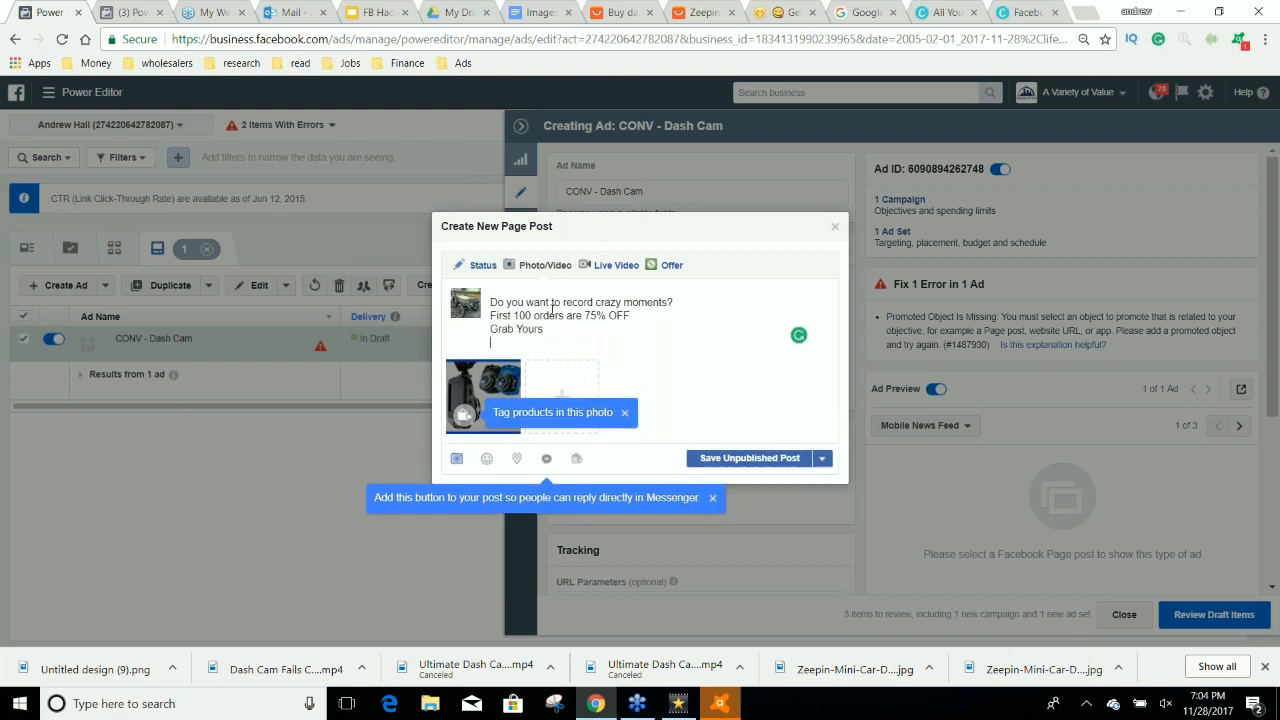
Add the line "Tag a friend that is always getting into accidents!" below Grab Yours.
type("Tag a")
type(" friend")
type(" th")
type("at is alwa")
type("ys drivin")
key("BackSpace")
key("BackSpace")
key("BackSpace")
key("BackSpace")
key("BackSpace")
key("BackSpace")
type("getting into")
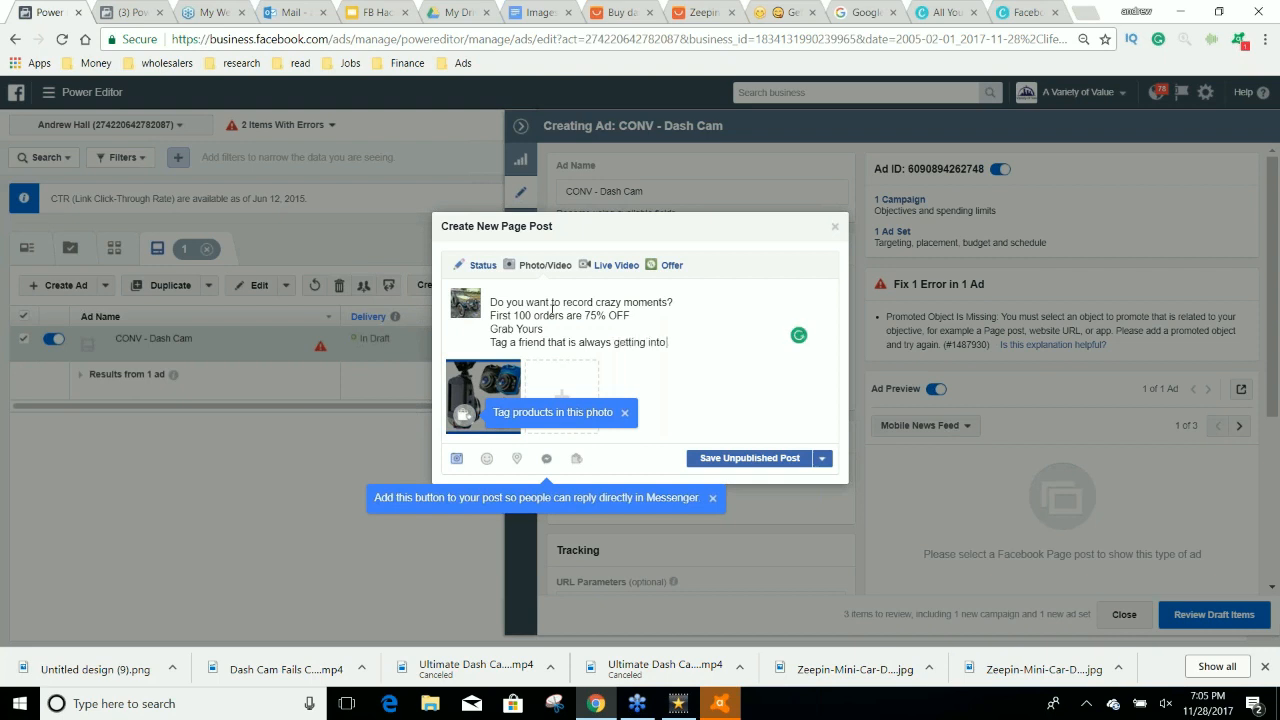
type(" accidents!")
Copy the right-pointing hand emoji from getemoji.com and paste it before the "Tag a friend" line of the post.
left_click(762, 12)
scroll(822, 424, "down", 5)
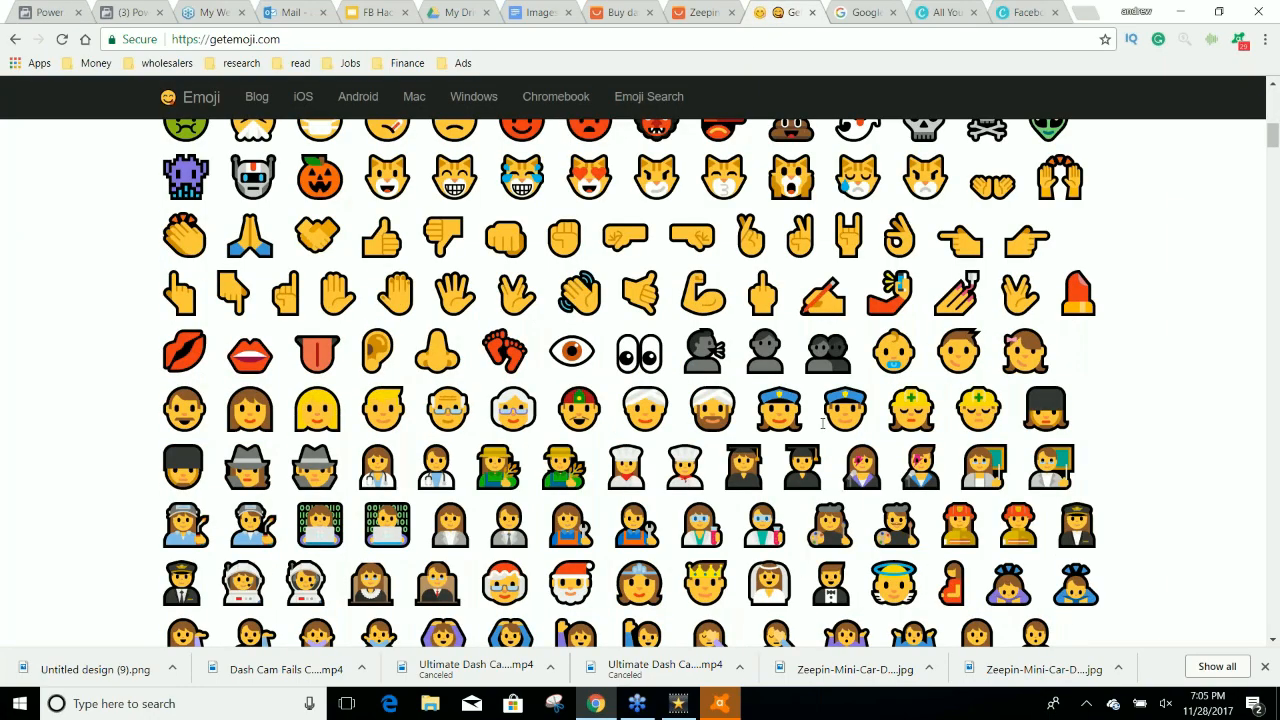
scroll(822, 424, "down", 2)
scroll(1027, 452, "up", 4)
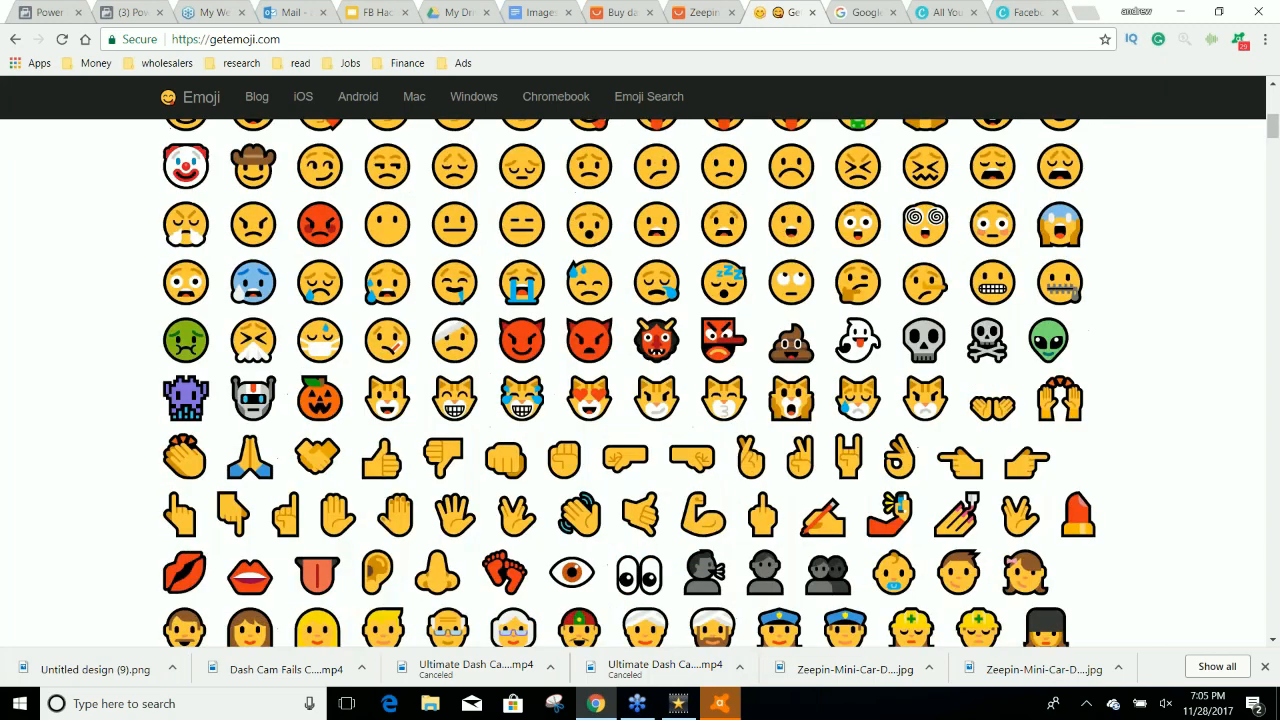
left_click(1027, 452)
key("ctrl+c")
left_click(55, 14)
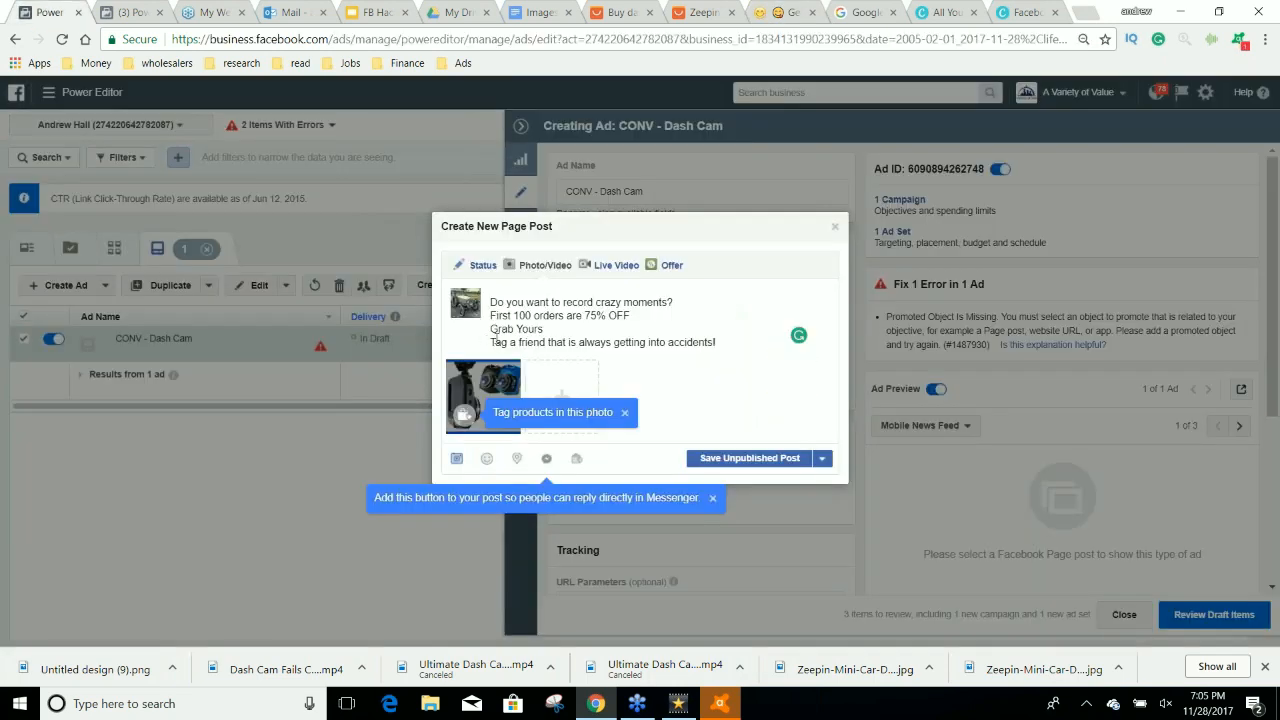
key("ctrl+v")
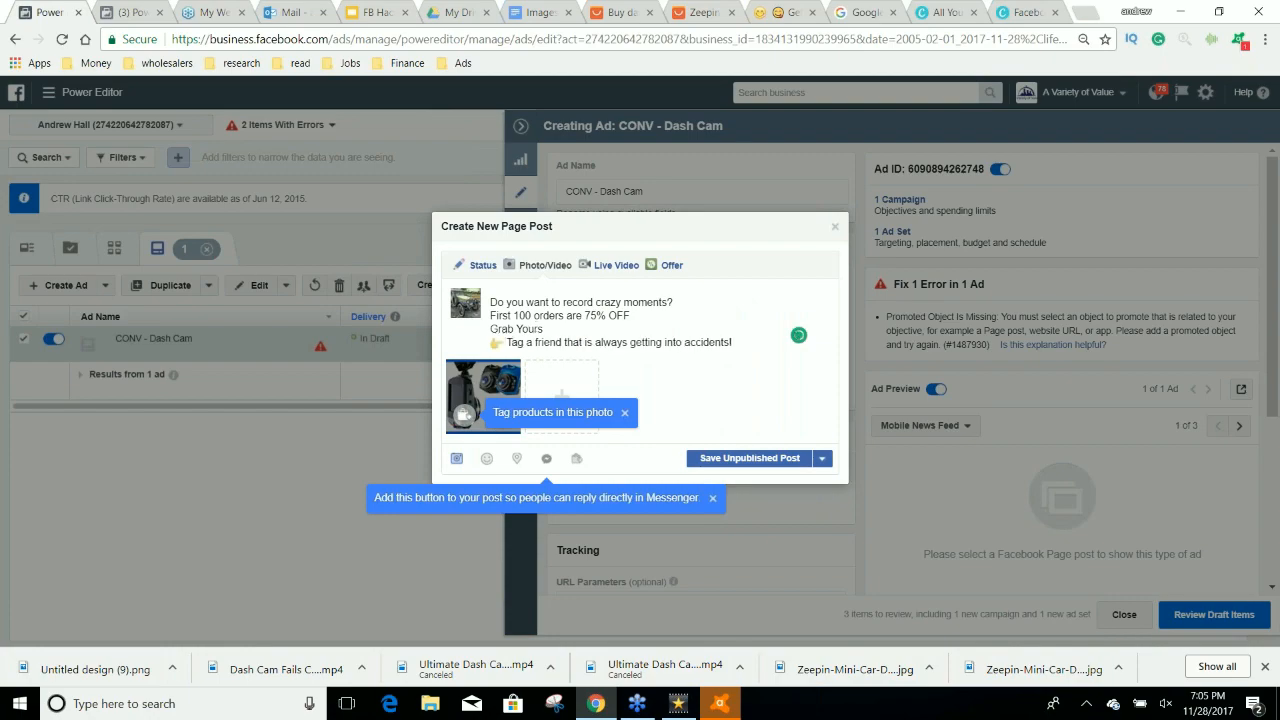
Copy the yellow warning sign emoji from getemoji.com and paste it at the end of the post's "Tag a friend" line.
left_click(778, 10)
scroll(994, 378, "down", 3)
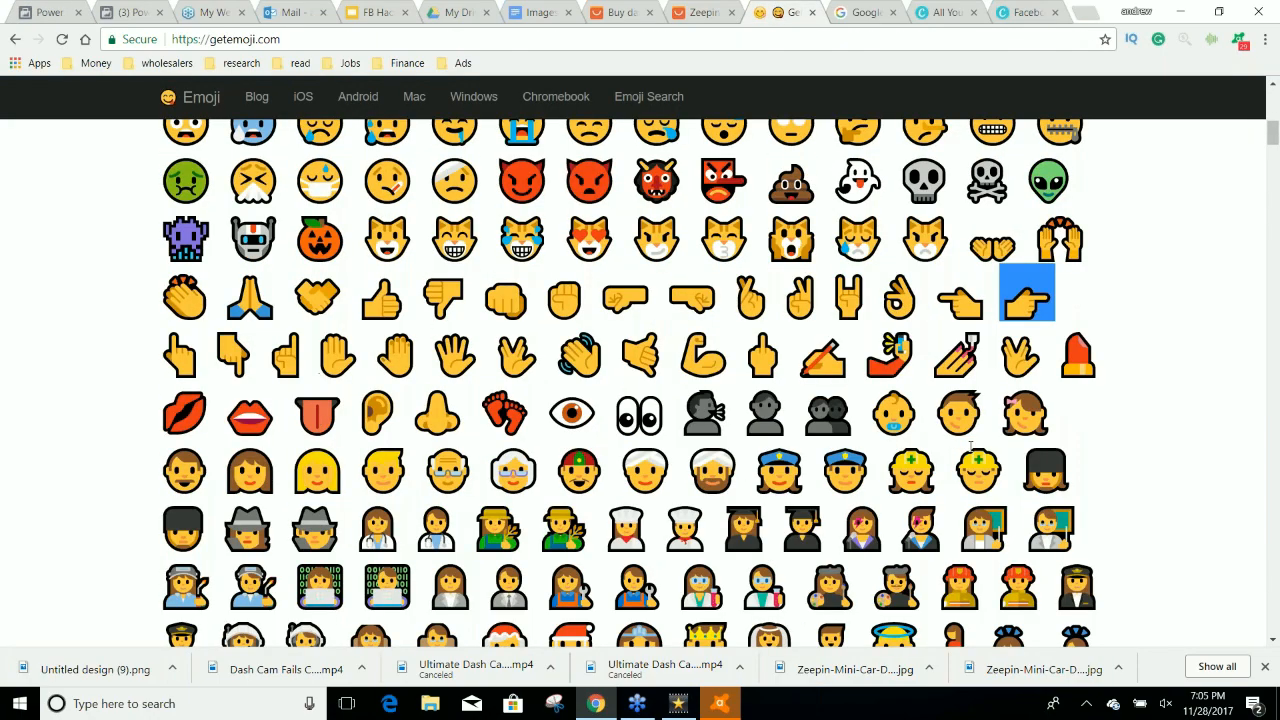
scroll(970, 447, "down", 20)
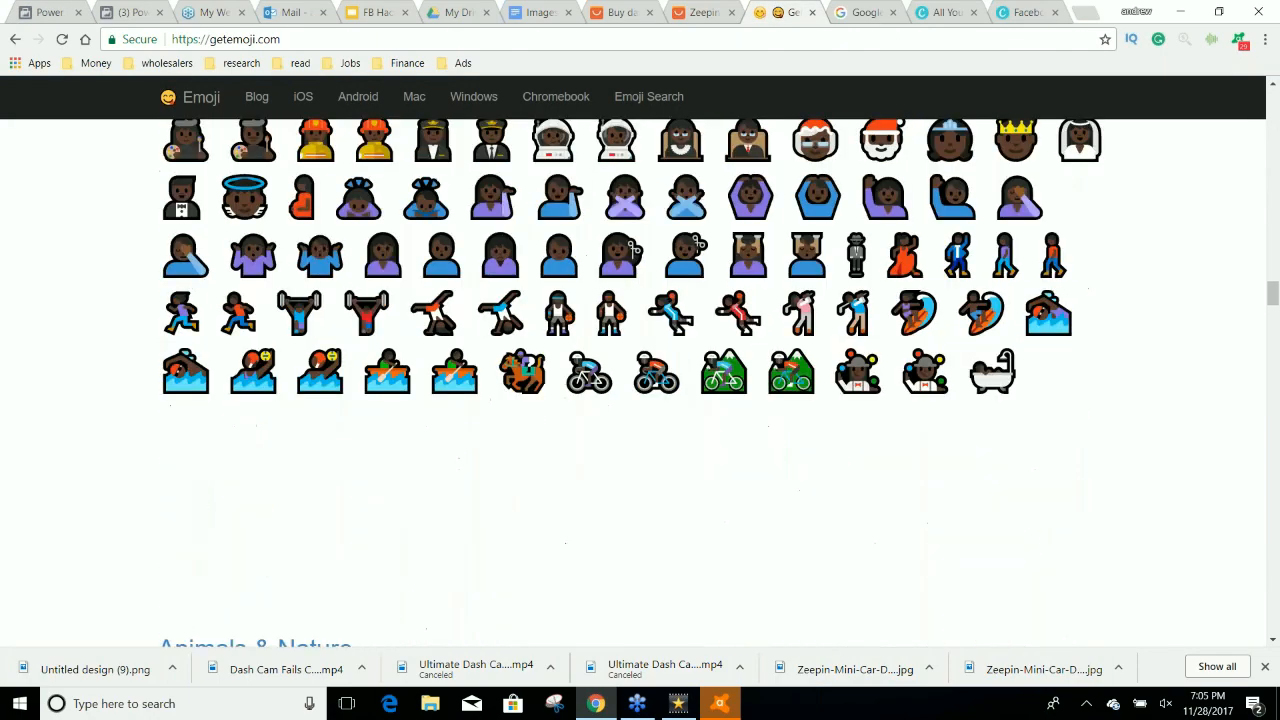
scroll(973, 450, "down", 20)
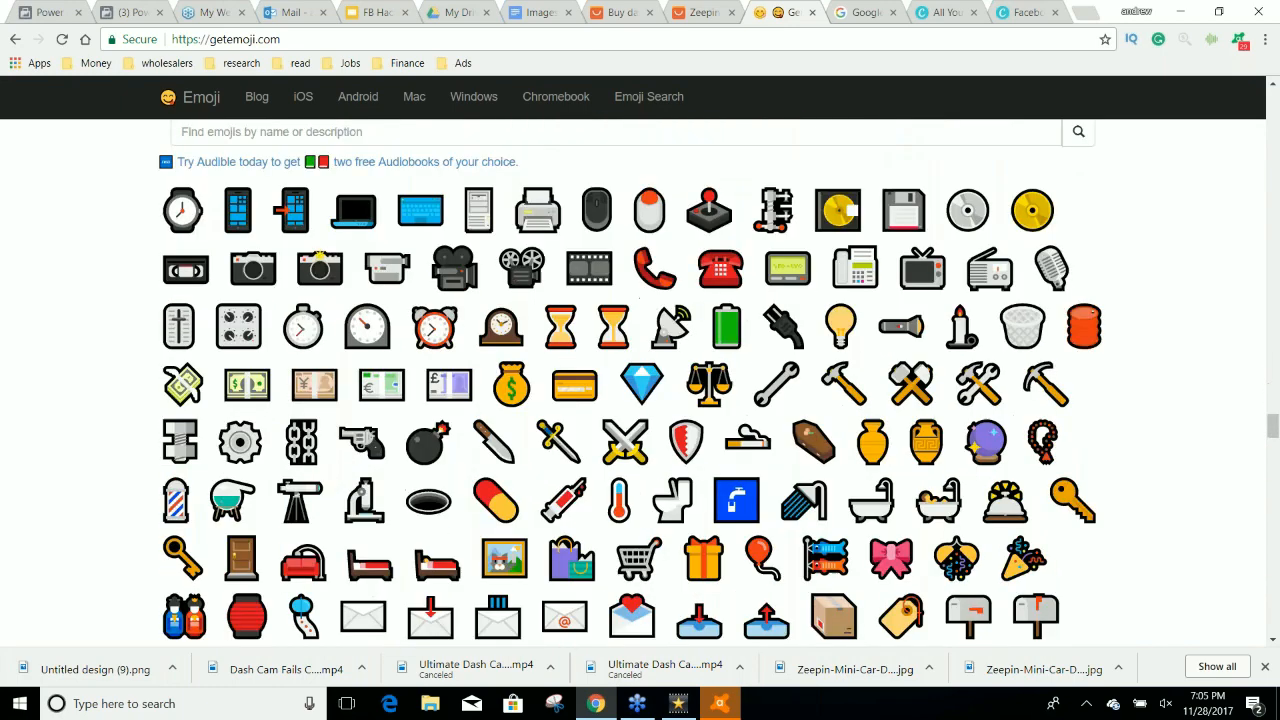
scroll(655, 410, "down", 15)
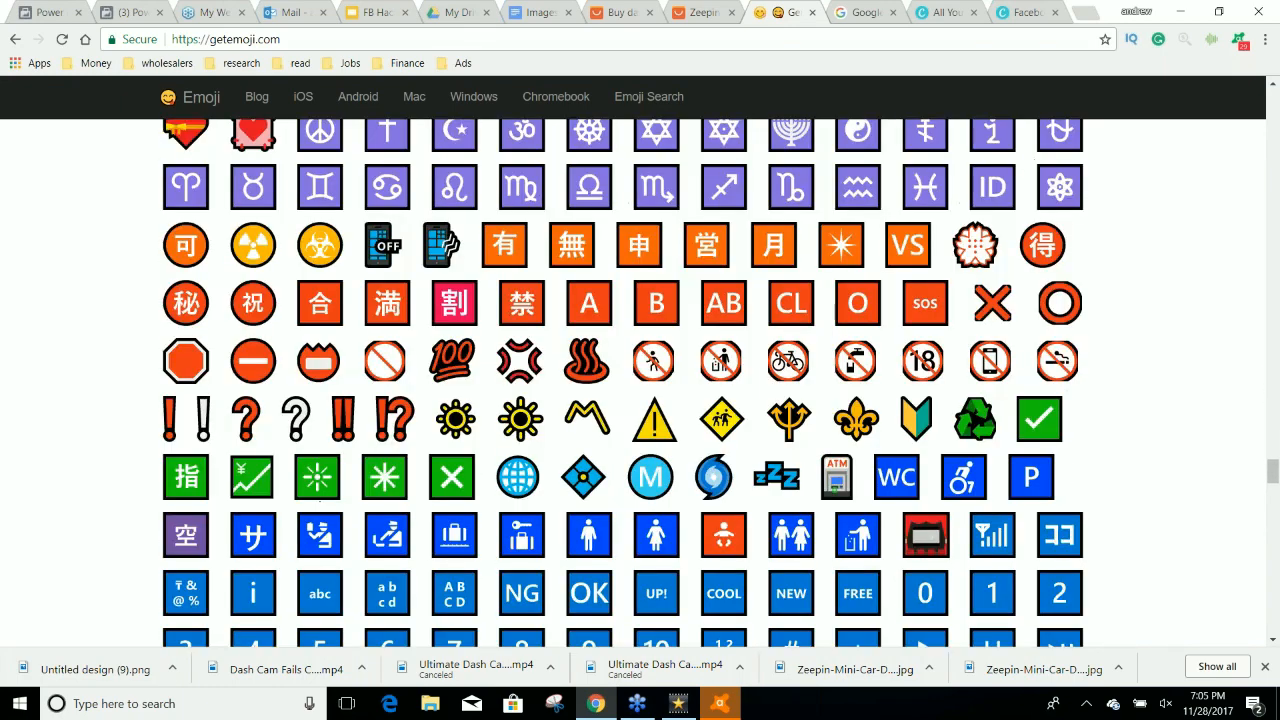
left_click(55, 12)
left_click(745, 345)
type("⚠")
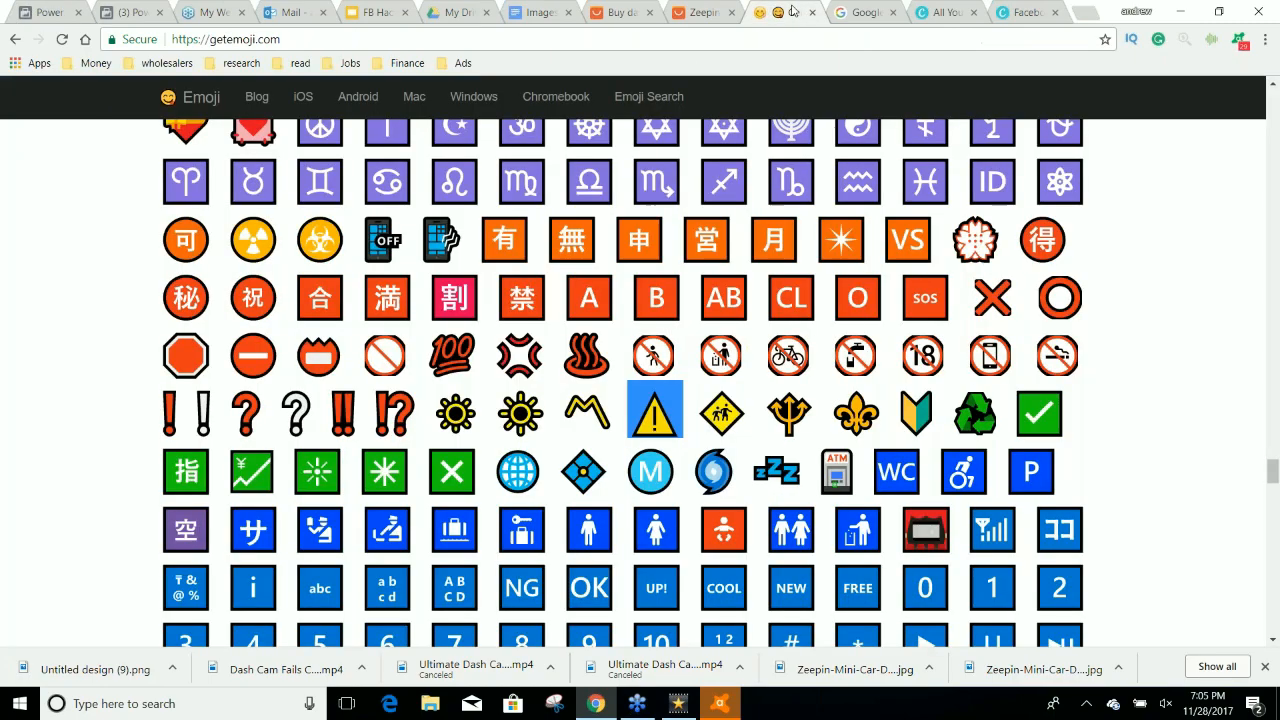
Copy the hourglass emoji from getemoji.com and paste it before the "First 100 orders are 75% OFF" line of the post.
left_click(795, 12)
scroll(697, 355, "up", 1)
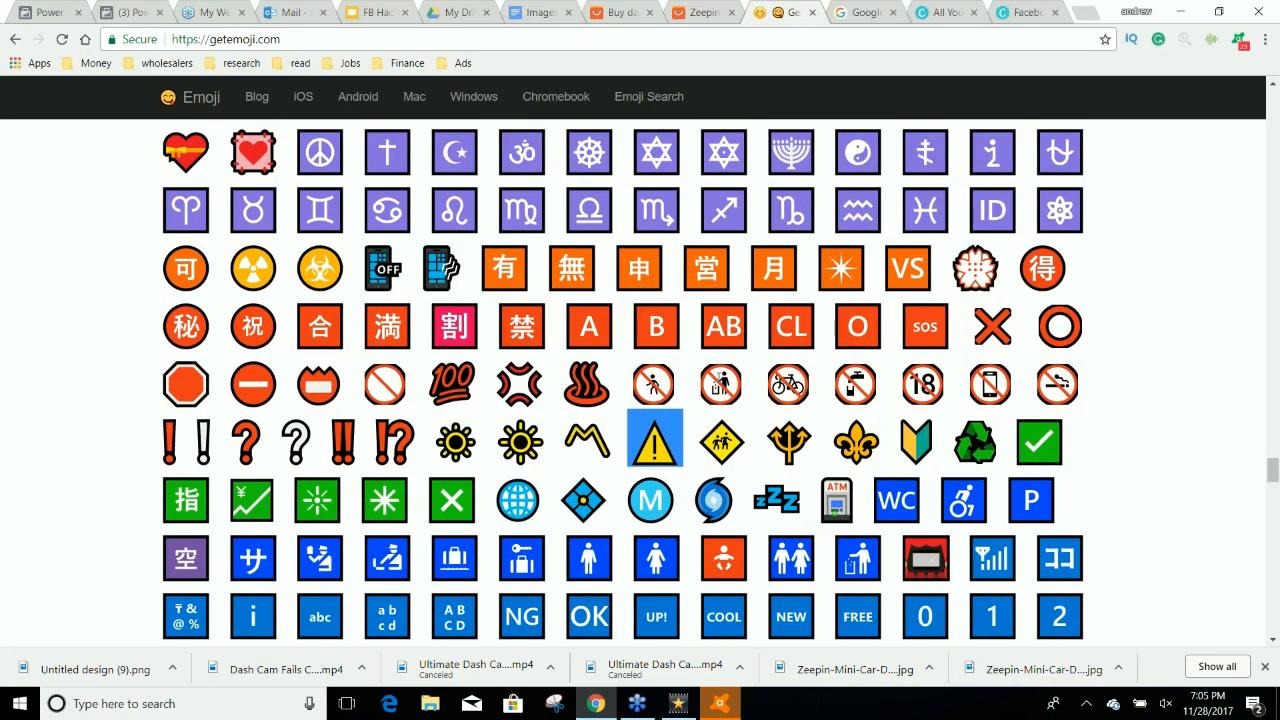
left_click_drag(1265, 463, 1224, 324)
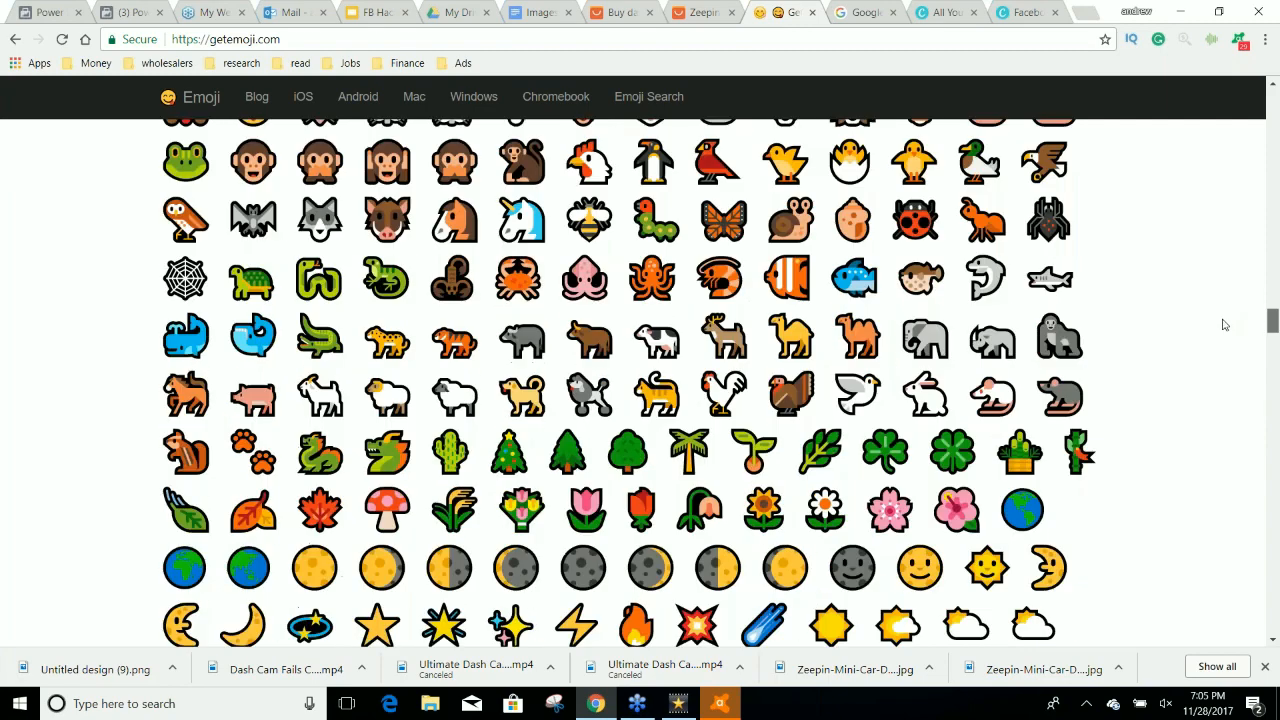
scroll(1224, 324, "down", 1)
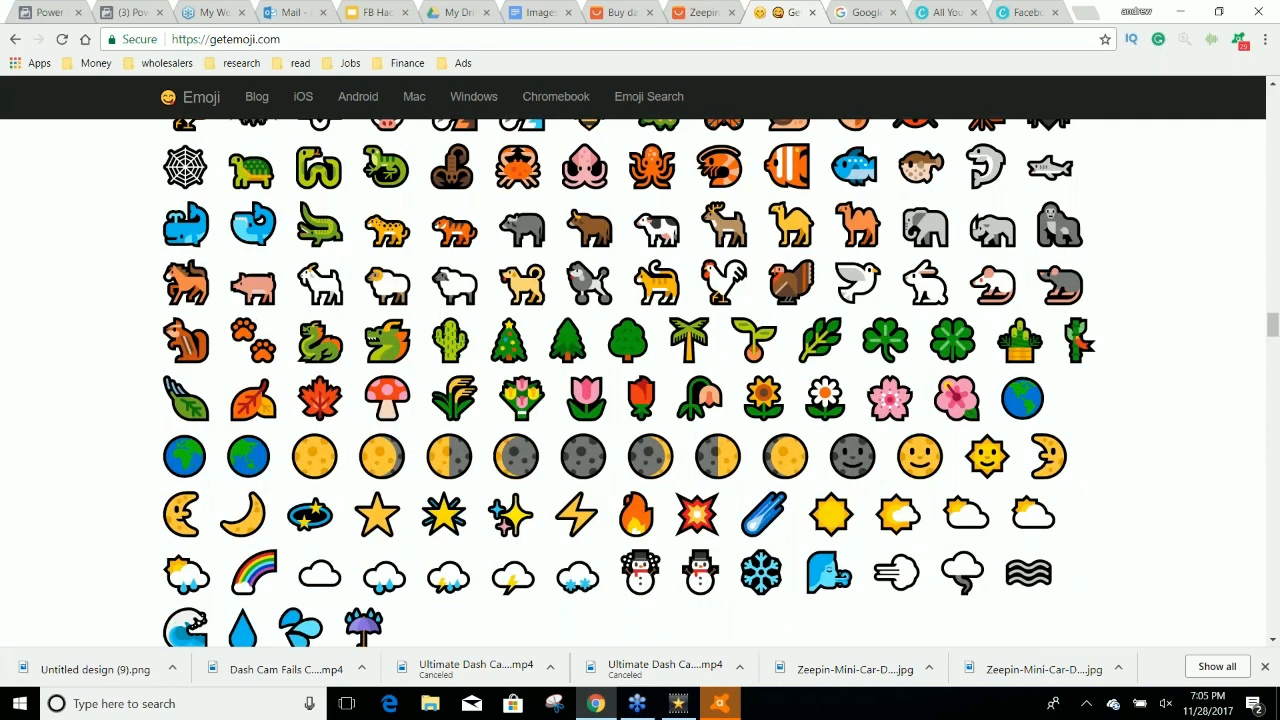
key("ctrl+1")
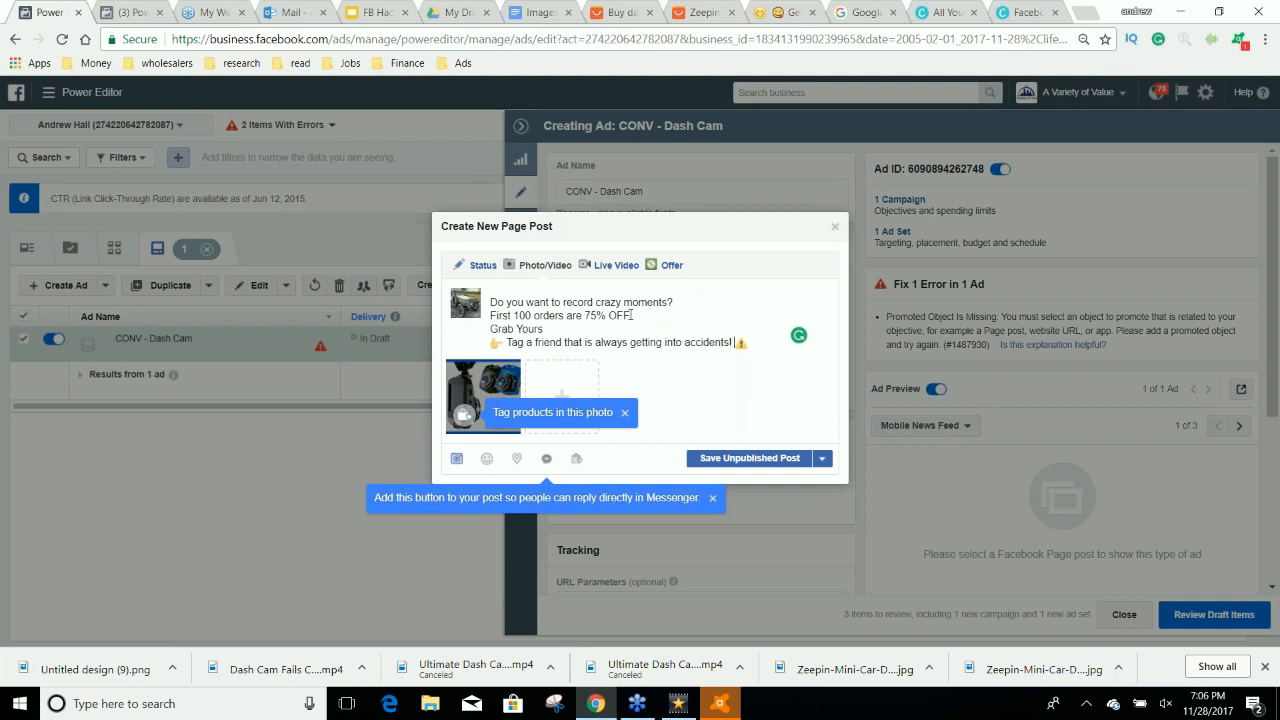
left_click(795, 12)
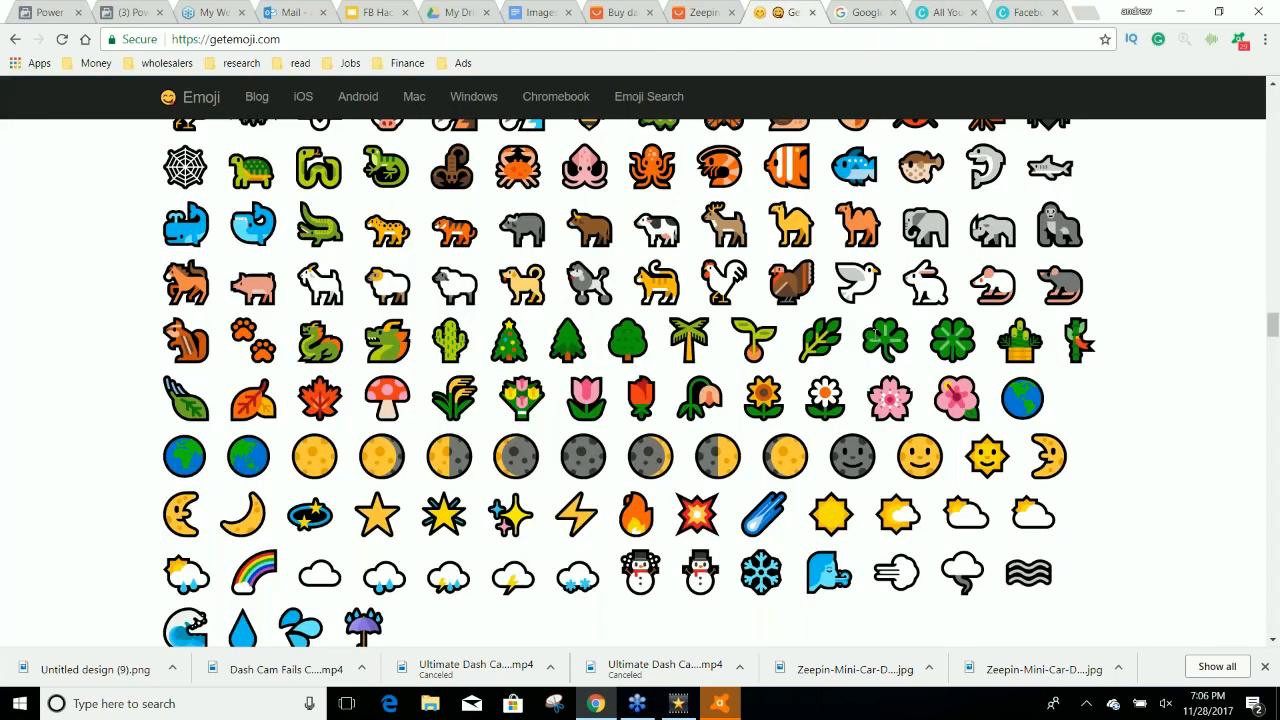
scroll(653, 518, "down", 5)
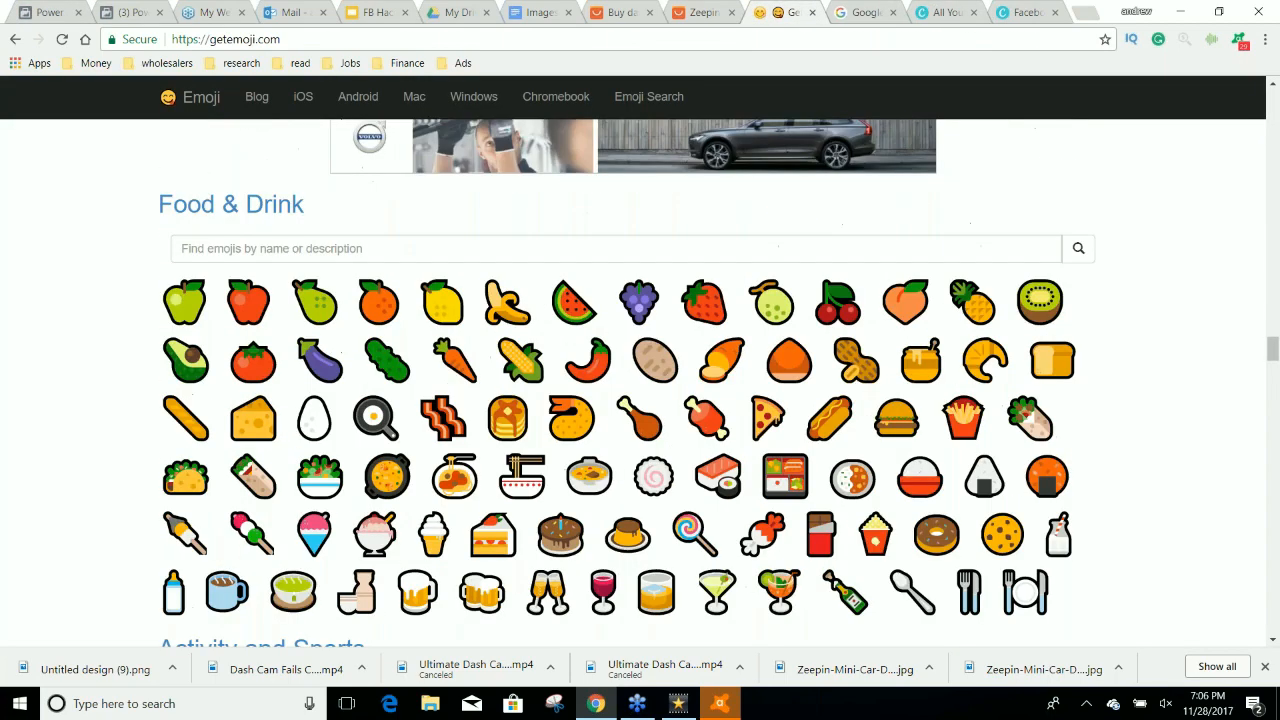
scroll(613, 237, "down", 15)
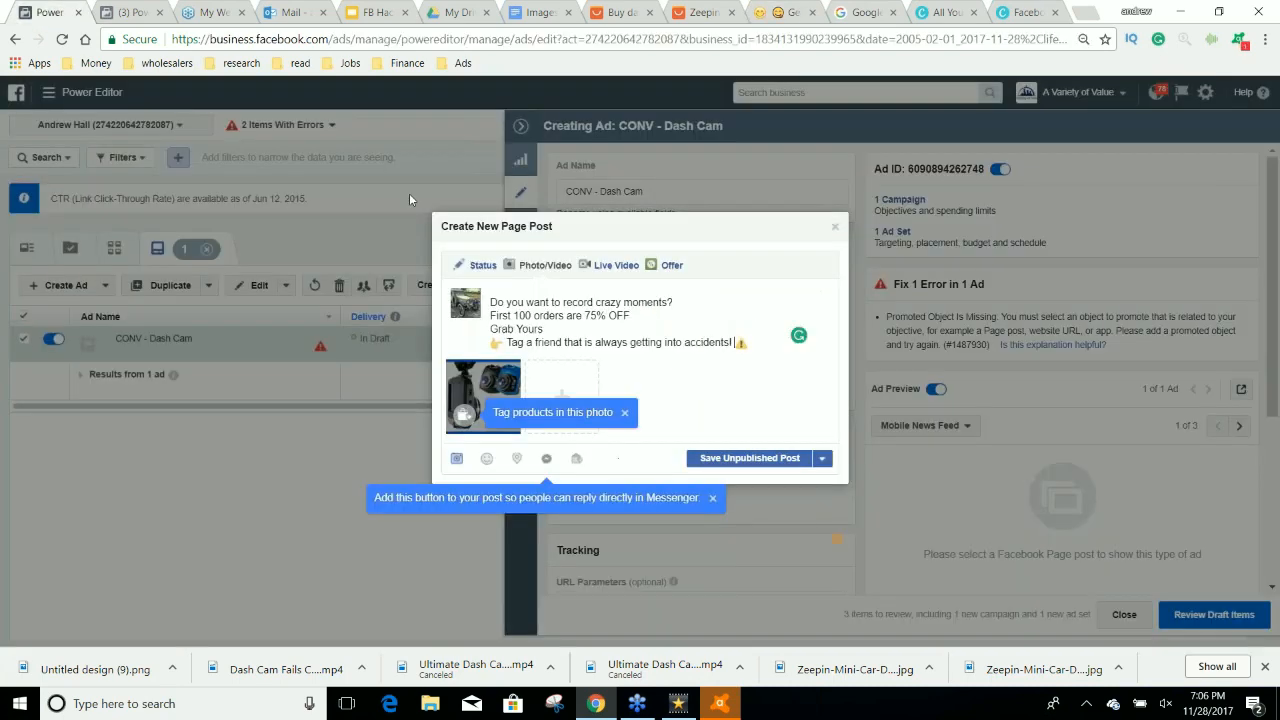
key("ctrl+1")
left_click(587, 317)
type("⏳")
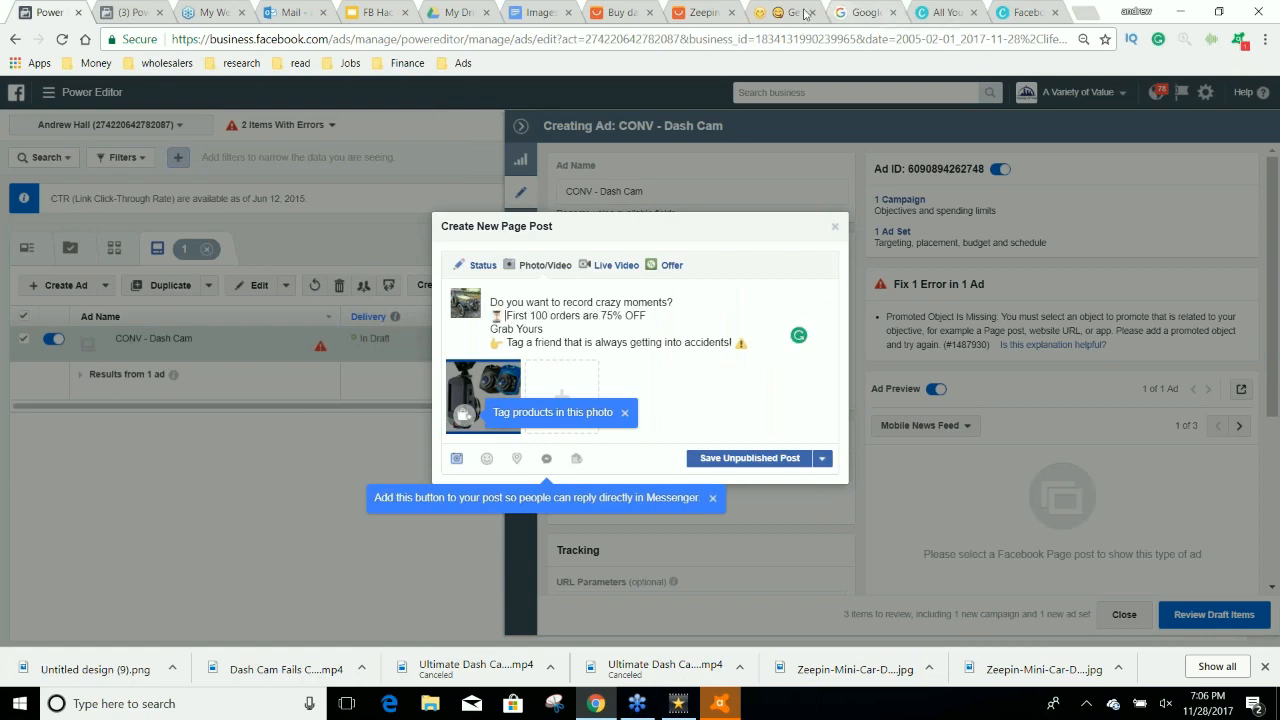
Copy the fire emoji from getemoji.com and paste it after "Do you want to record crazy moments?" in the post.
left_click(800, 13)
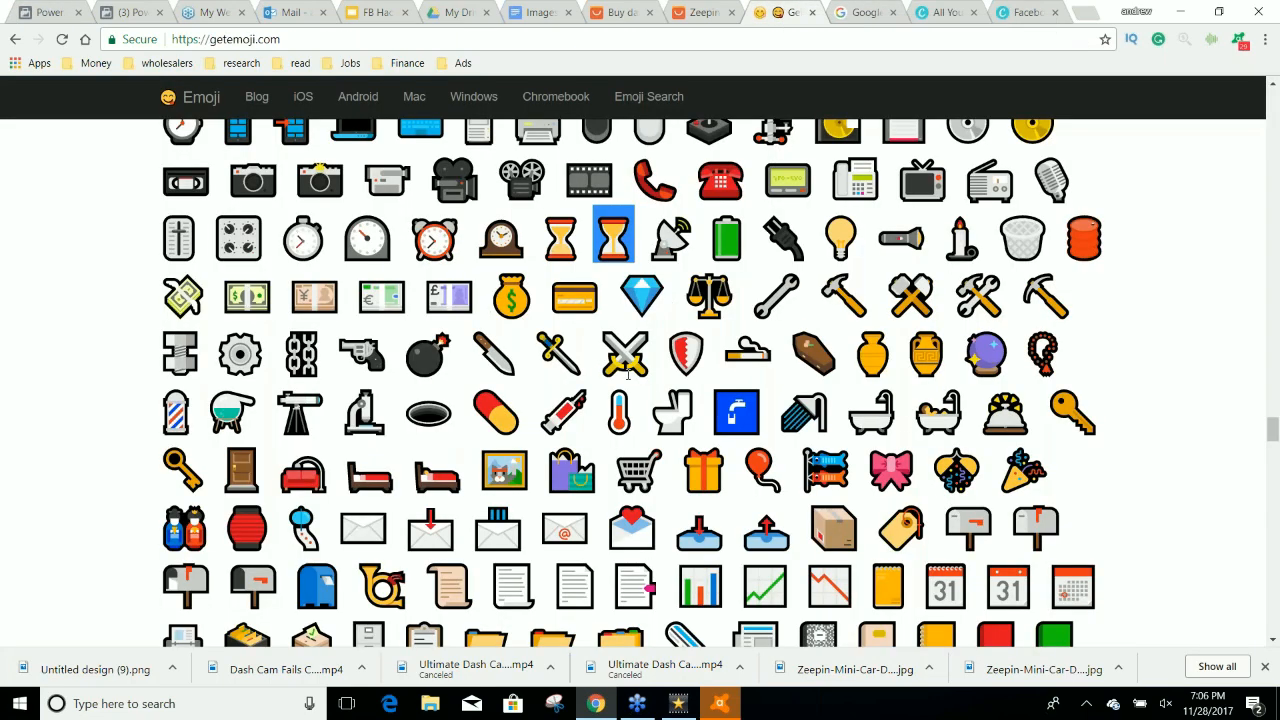
scroll(616, 377, "up", 3)
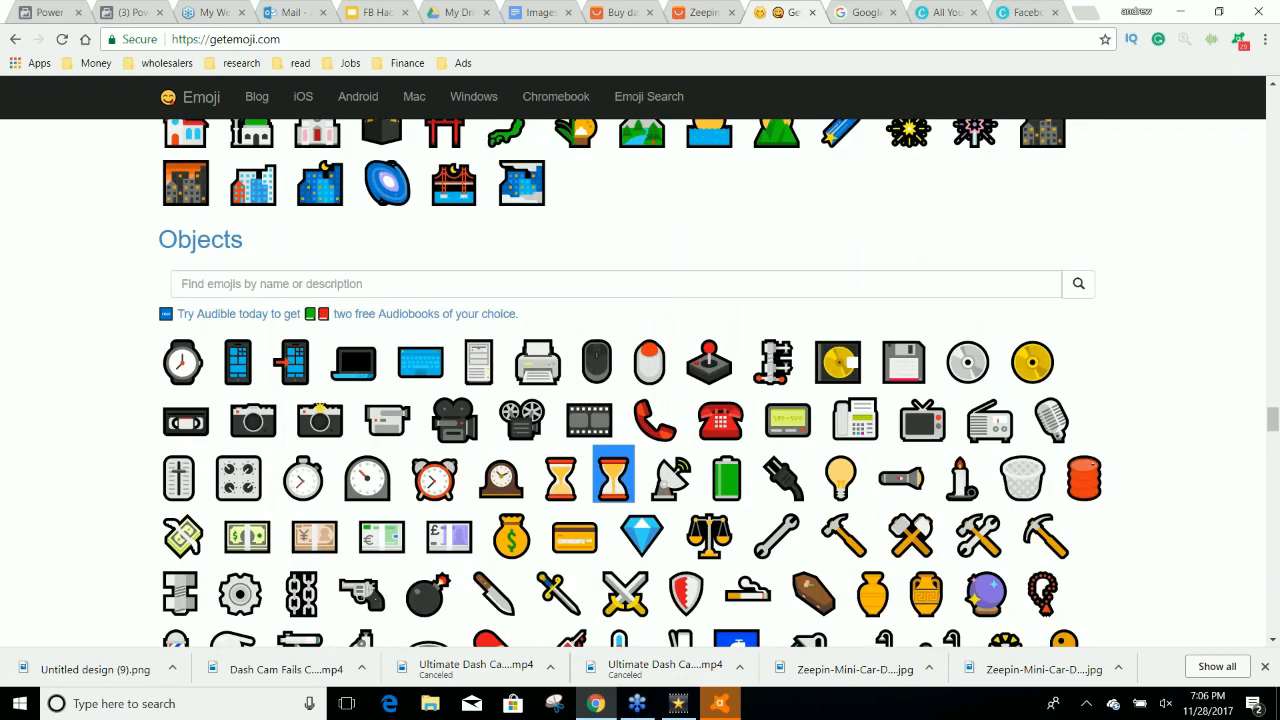
scroll(630, 400, "up", 15)
scroll(630, 380, "up", 4)
left_click(636, 342)
key("ctrl+c")
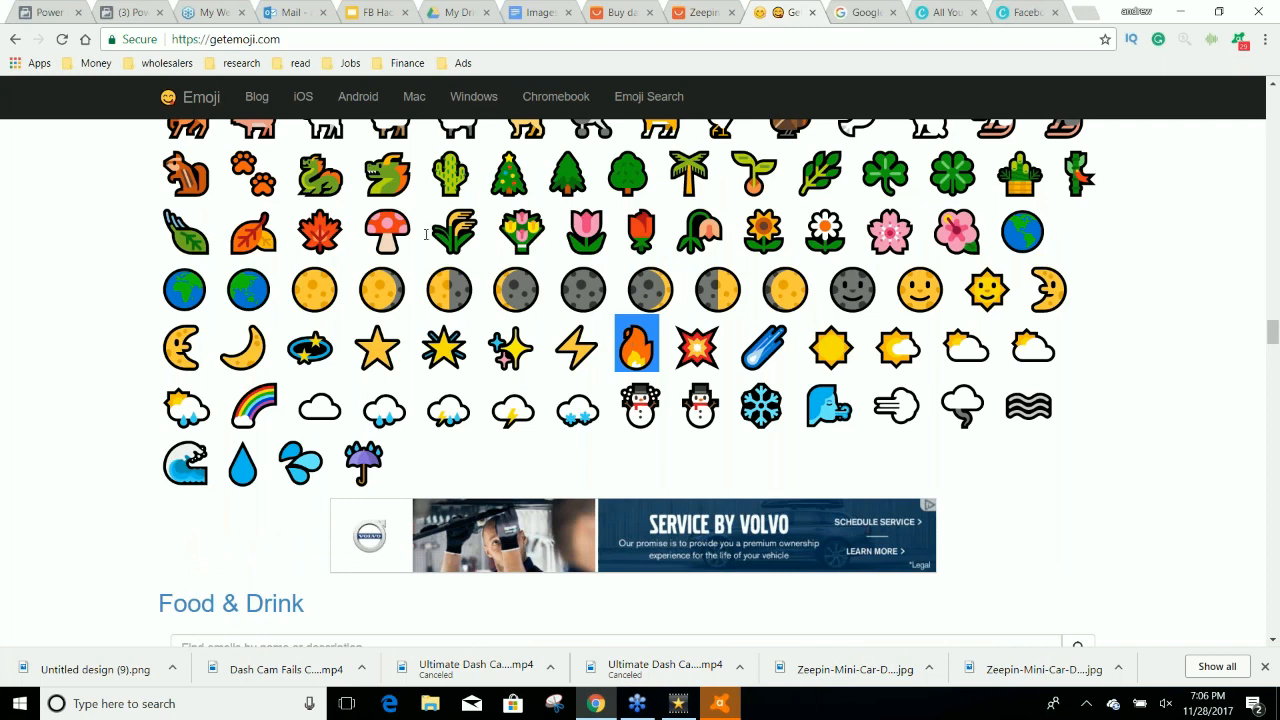
key("ctrl+1")
left_click(685, 302)
key("ctrl+v")
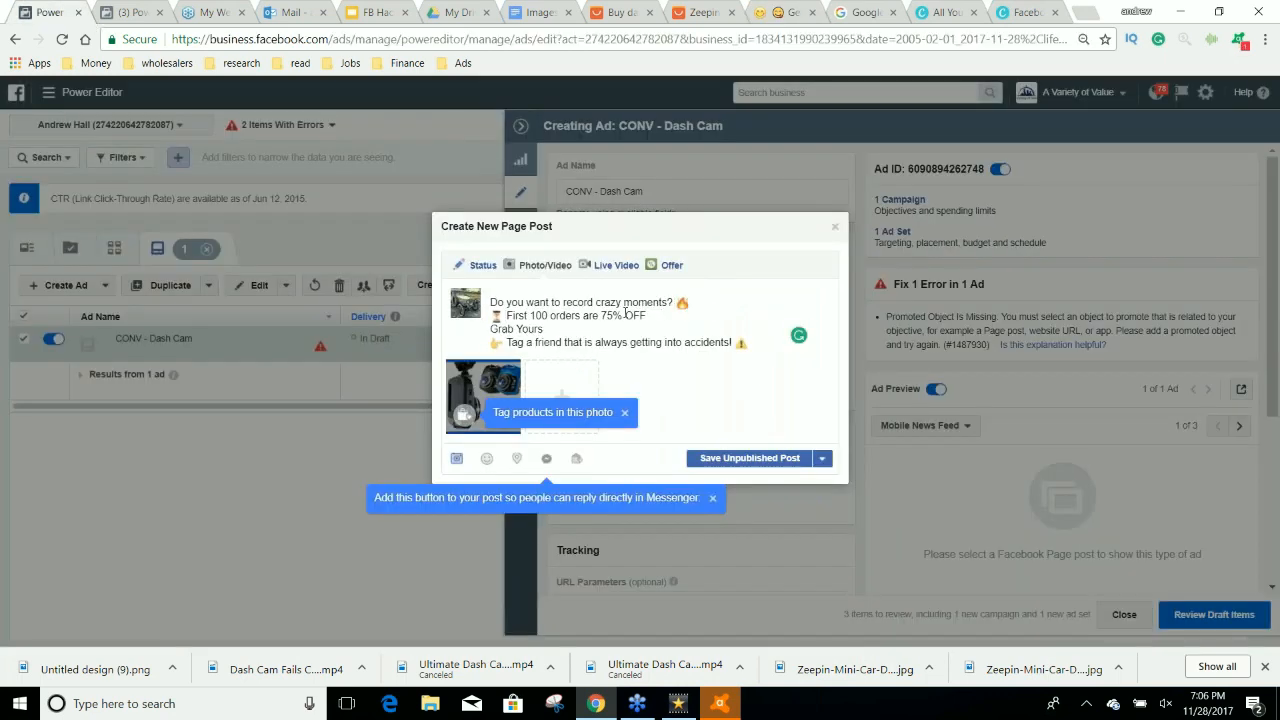
Copy the adjacent right and left arrow emojis from getemoji.com and paste them after "Grab Yours" in the post.
left_click(781, 15)
scroll(880, 324, "down", 20)
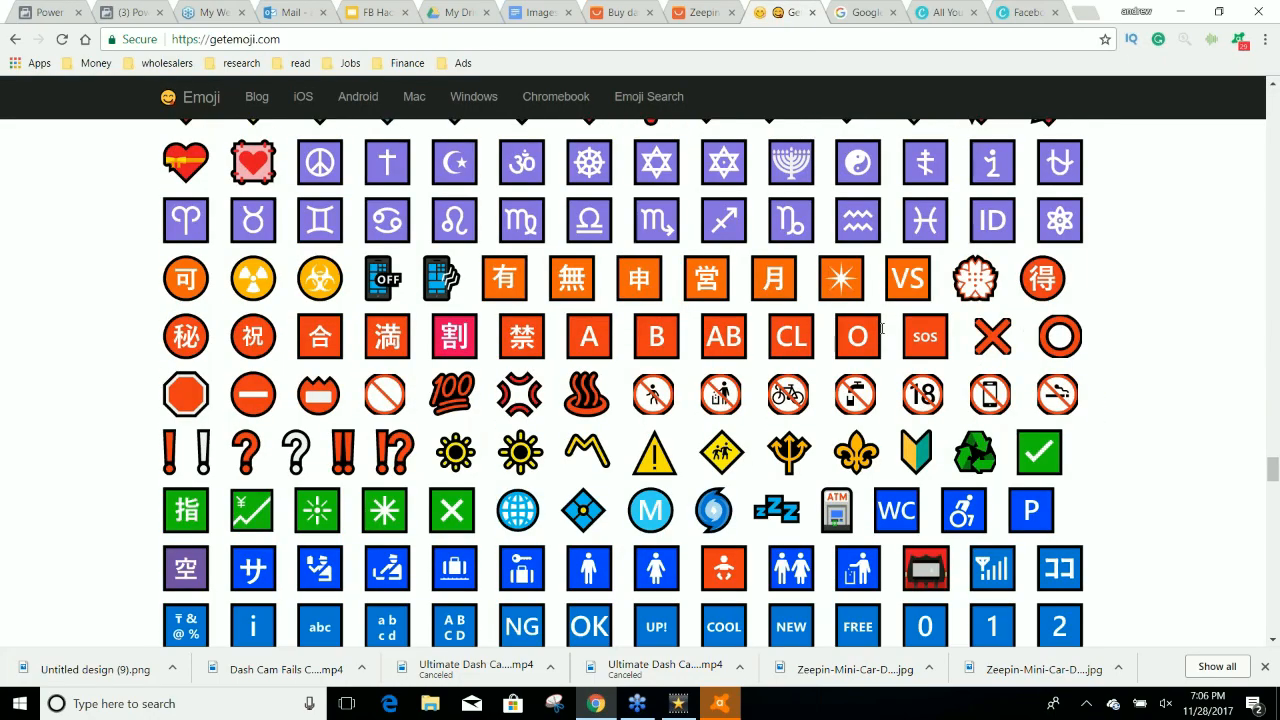
scroll(880, 327, "down", 3)
left_click_drag(978, 449, 858, 452)
key("ctrl+c")
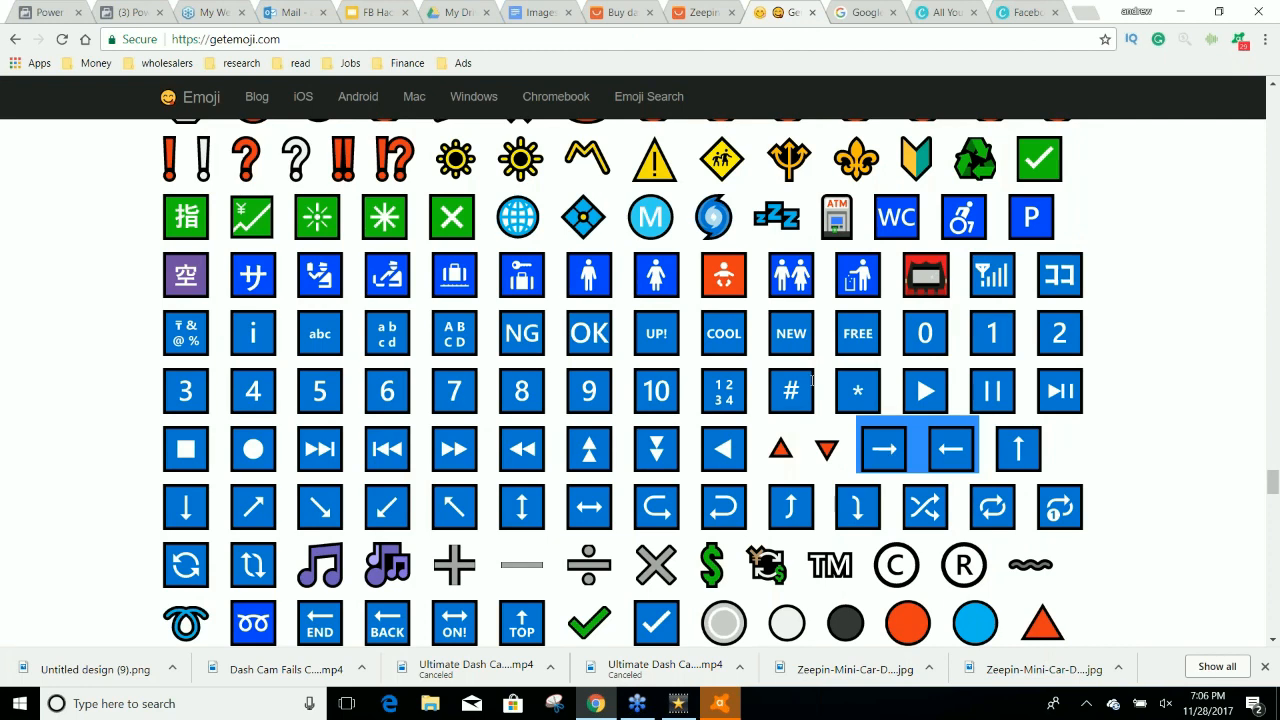
left_click(62, 14)
left_click(546, 329)
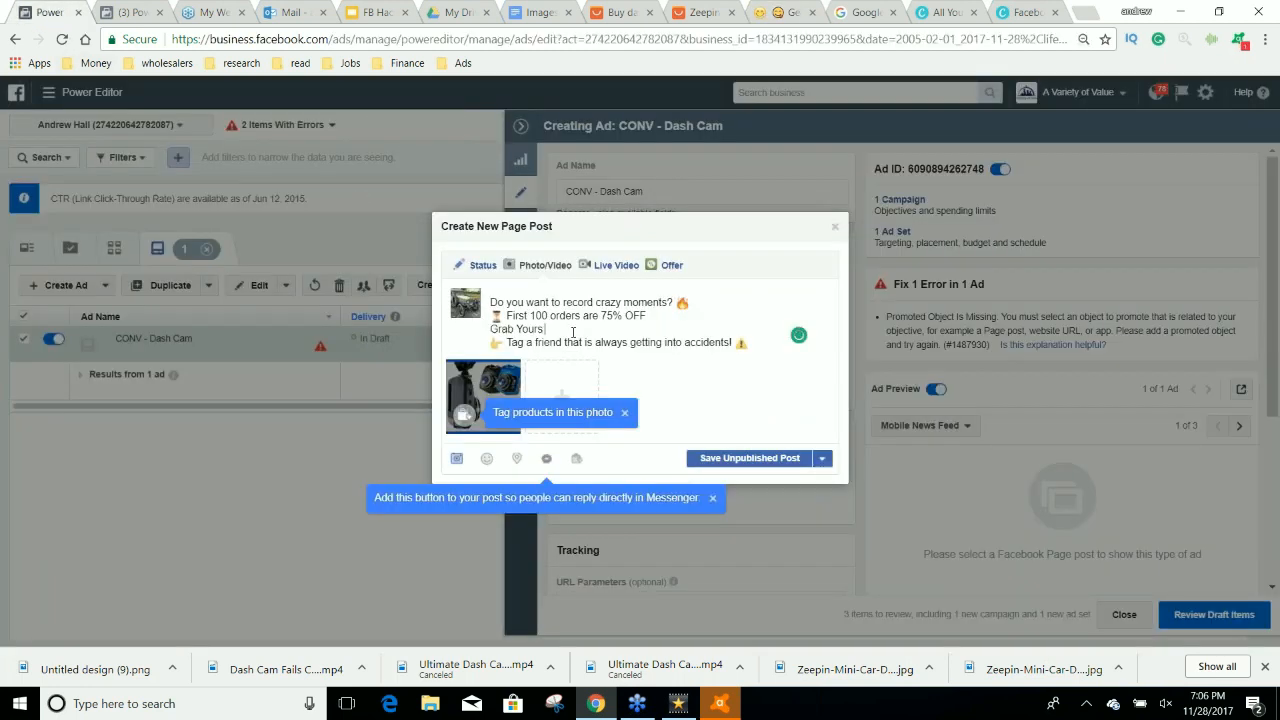
key("ctrl+v")
Copy the goo.gl/mQCgje short URL from Google URL Shortener and paste it between the two arrow emojis, removing the extra space.
left_click(866, 12)
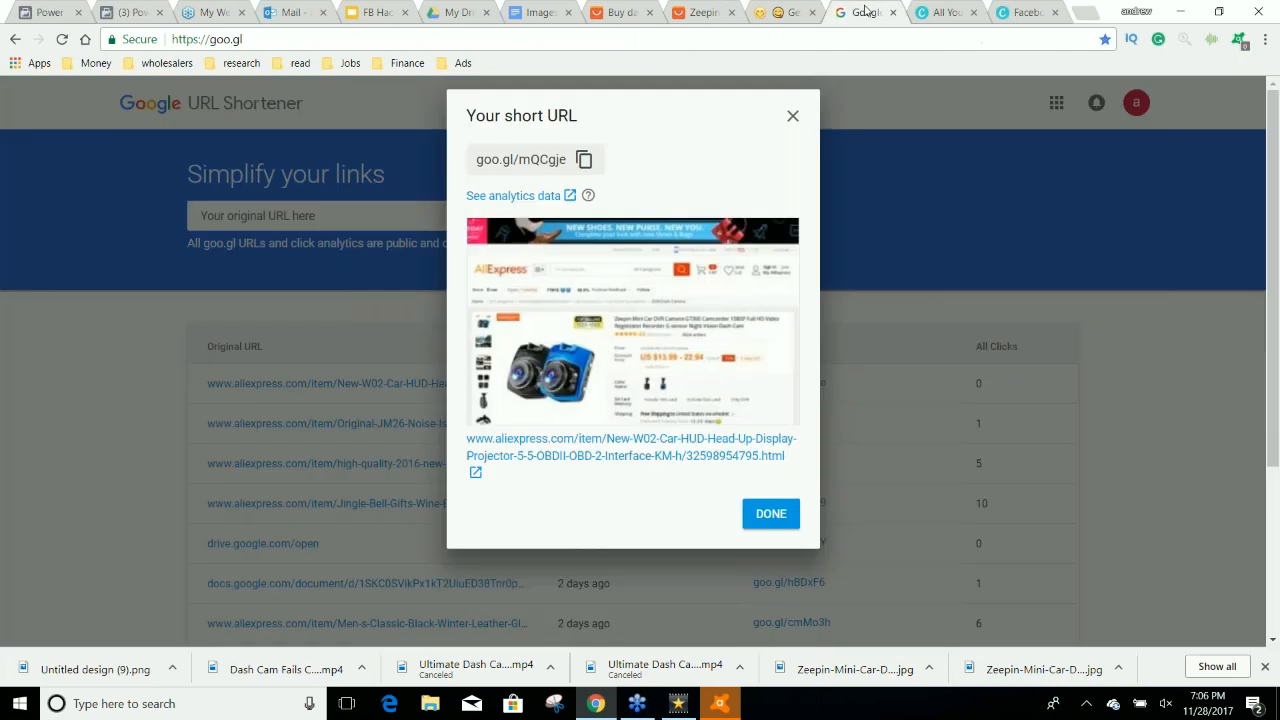
left_click(584, 159)
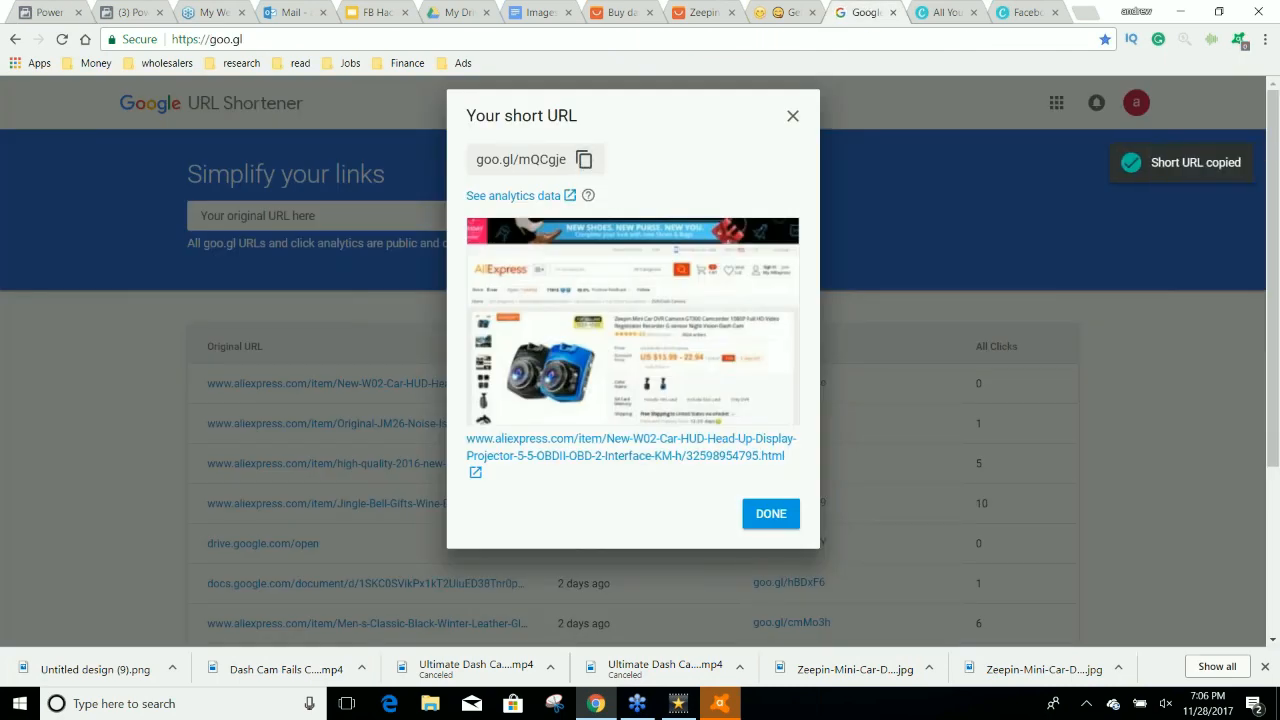
left_click(75, 12)
left_click(790, 131)
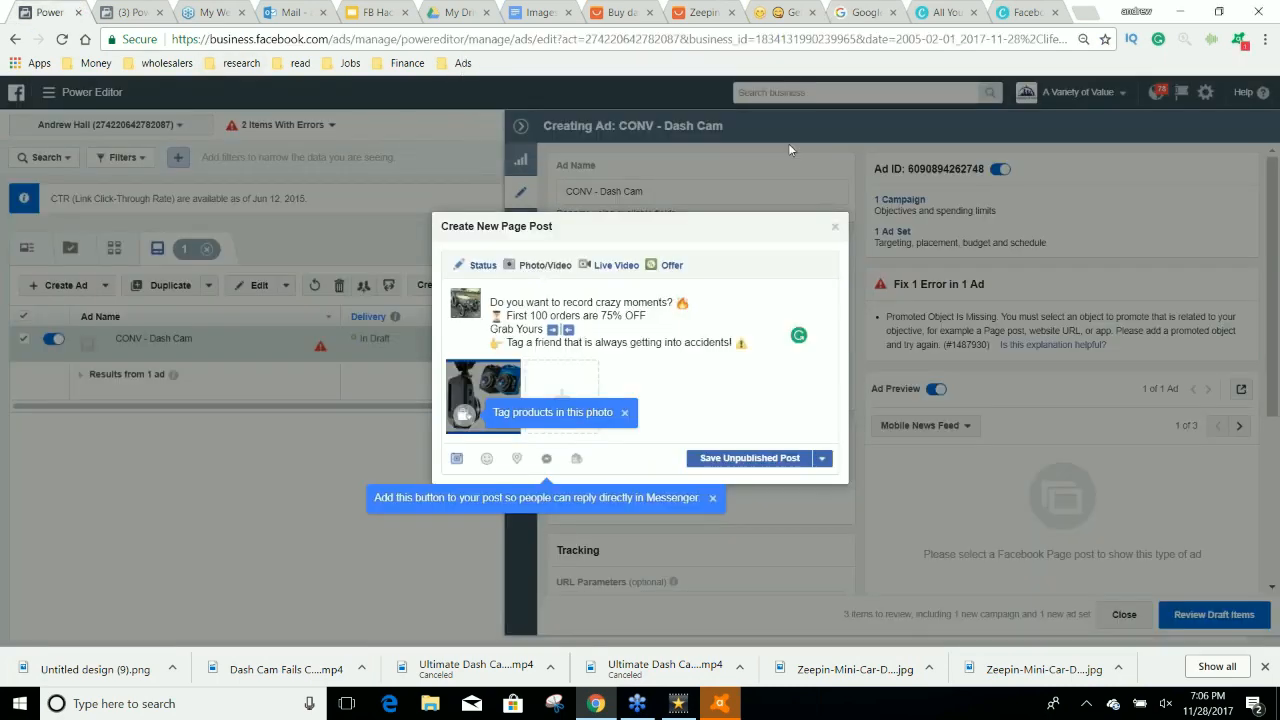
left_click(561, 329)
key("ctrl+v")
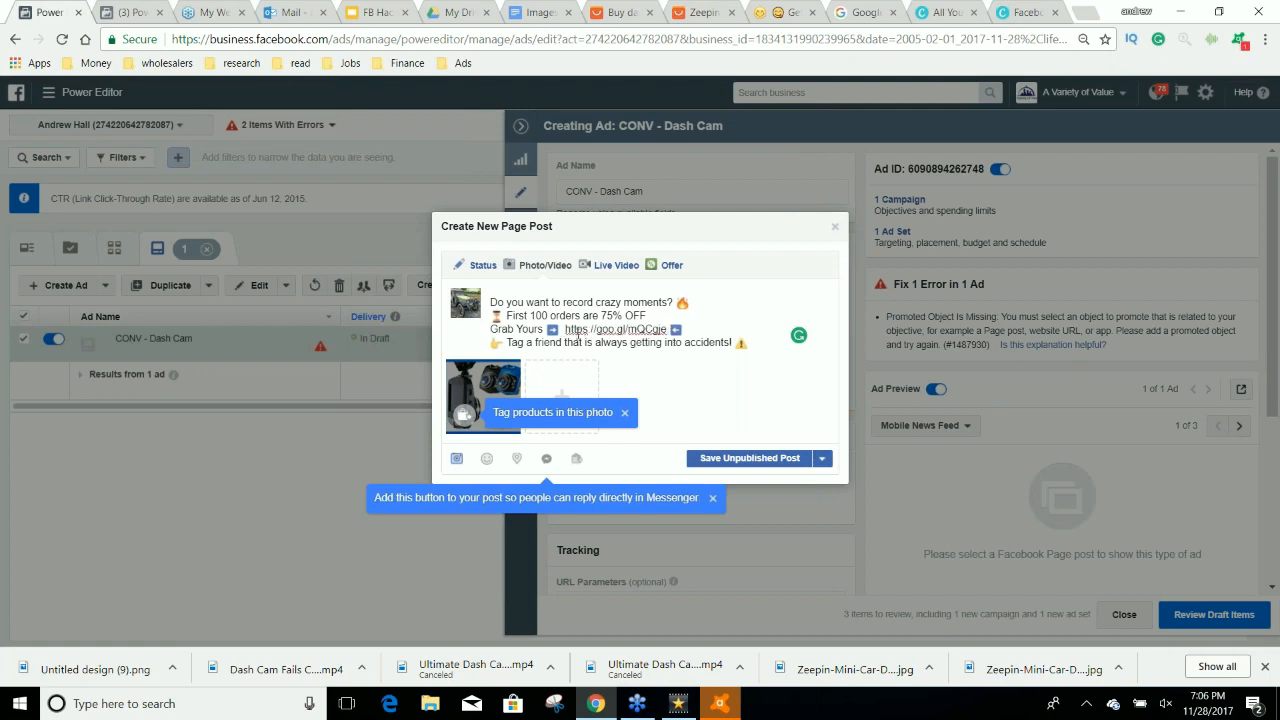
key("BackSpace")
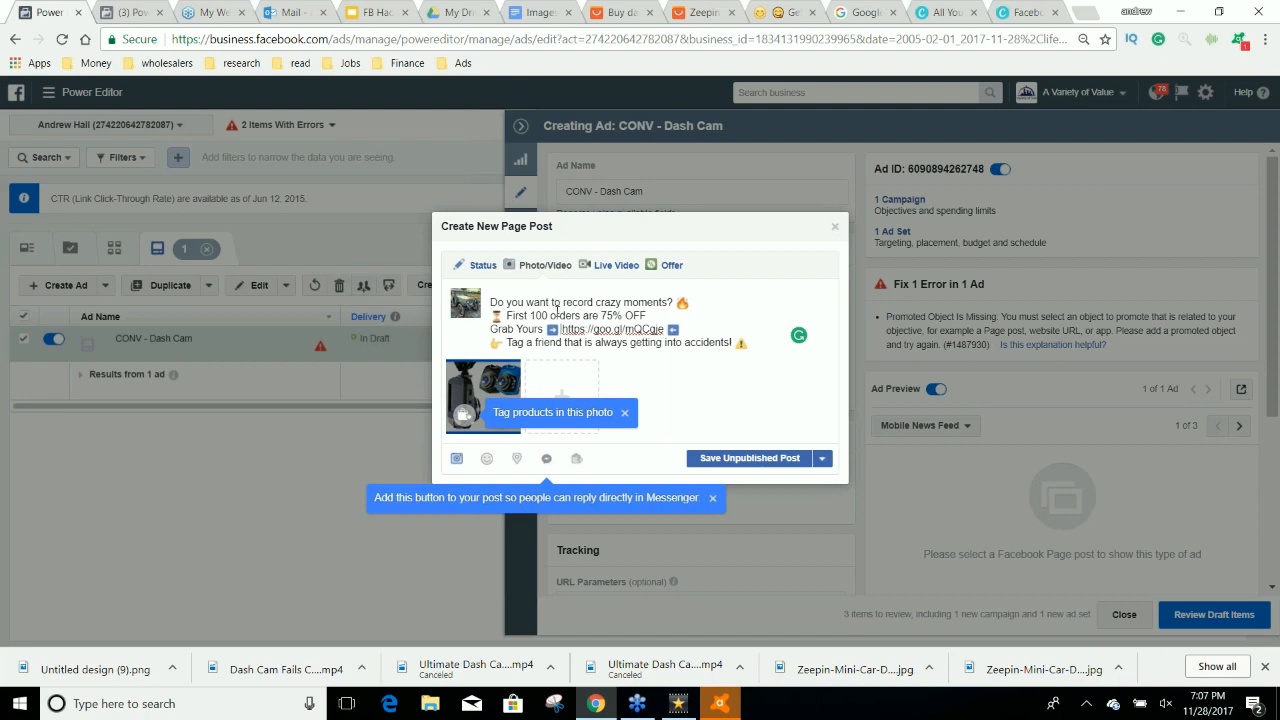
Review the post text, save it with the product image as an unpublished page post, and check the ad preview.
left_click_drag(508, 314, 656, 314)
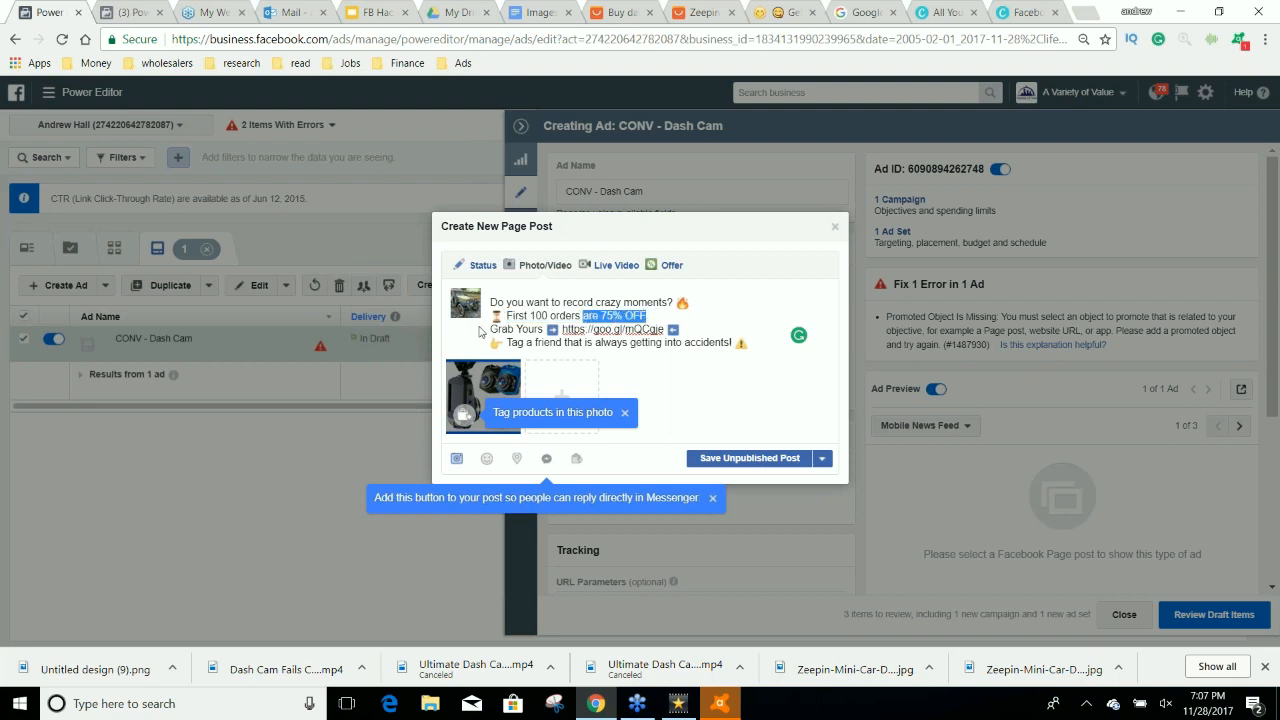
left_click_drag(491, 329, 545, 329)
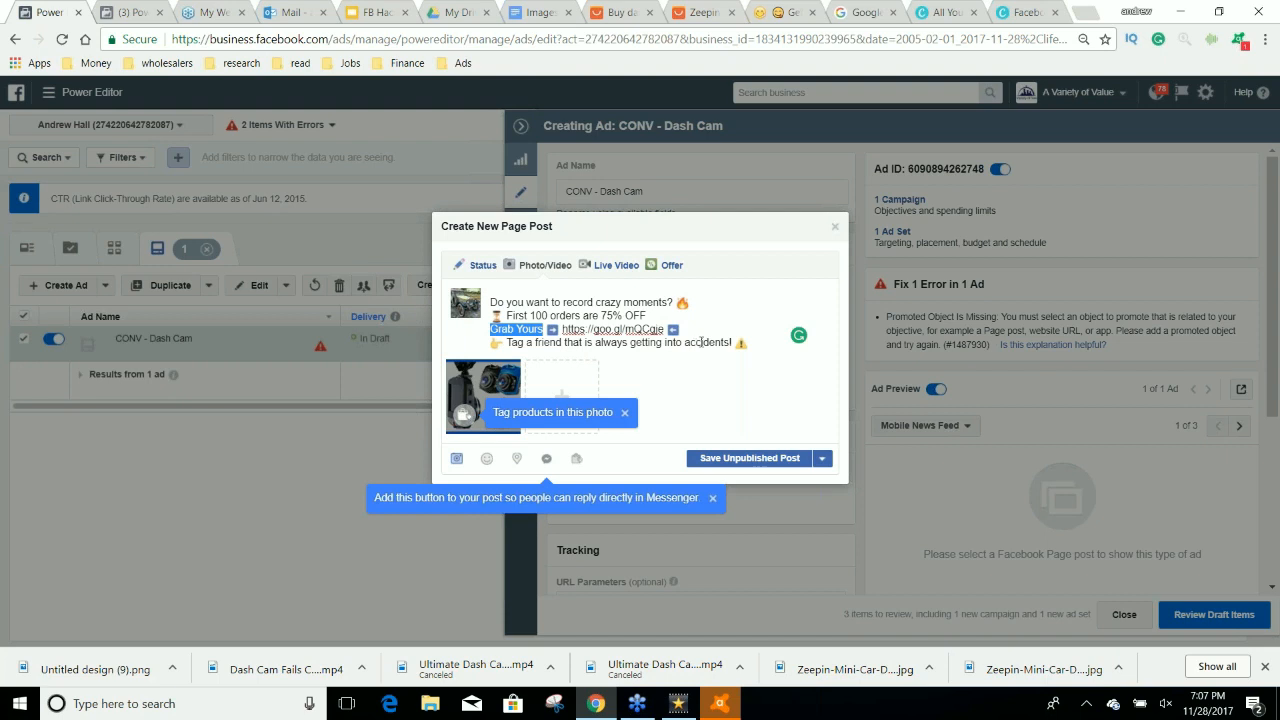
left_click_drag(747, 344, 490, 301)
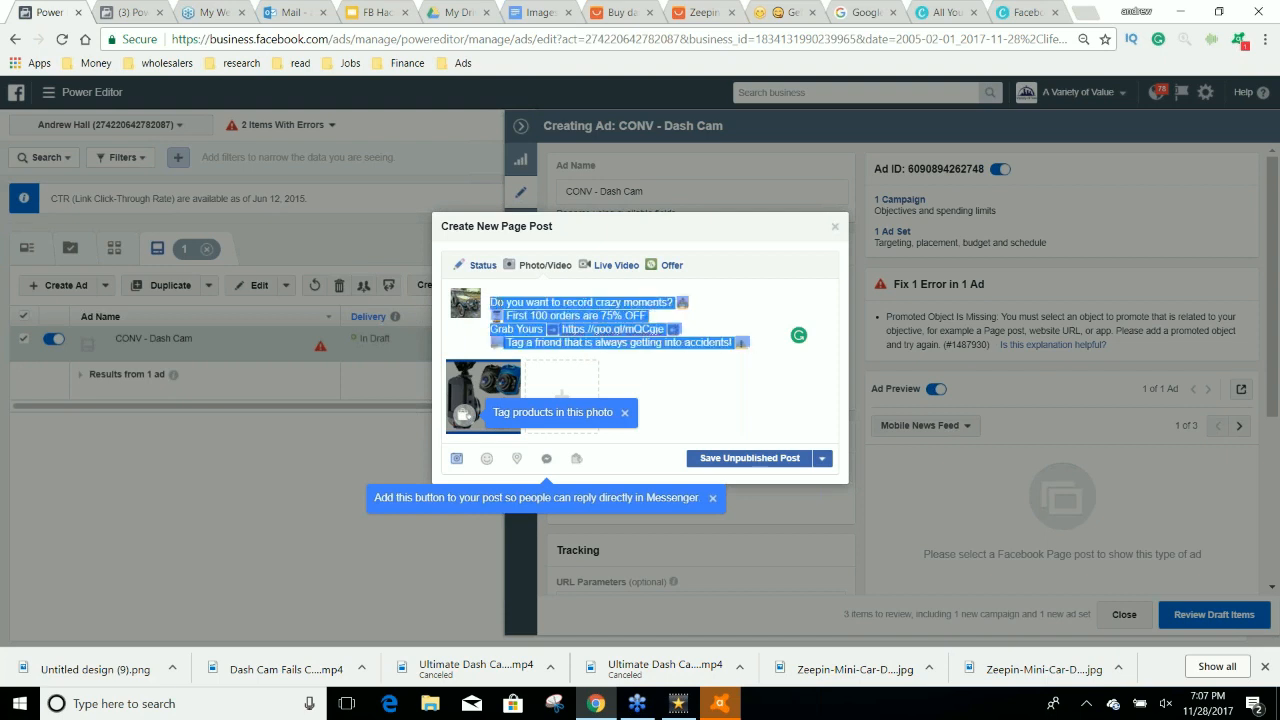
left_click(789, 457)
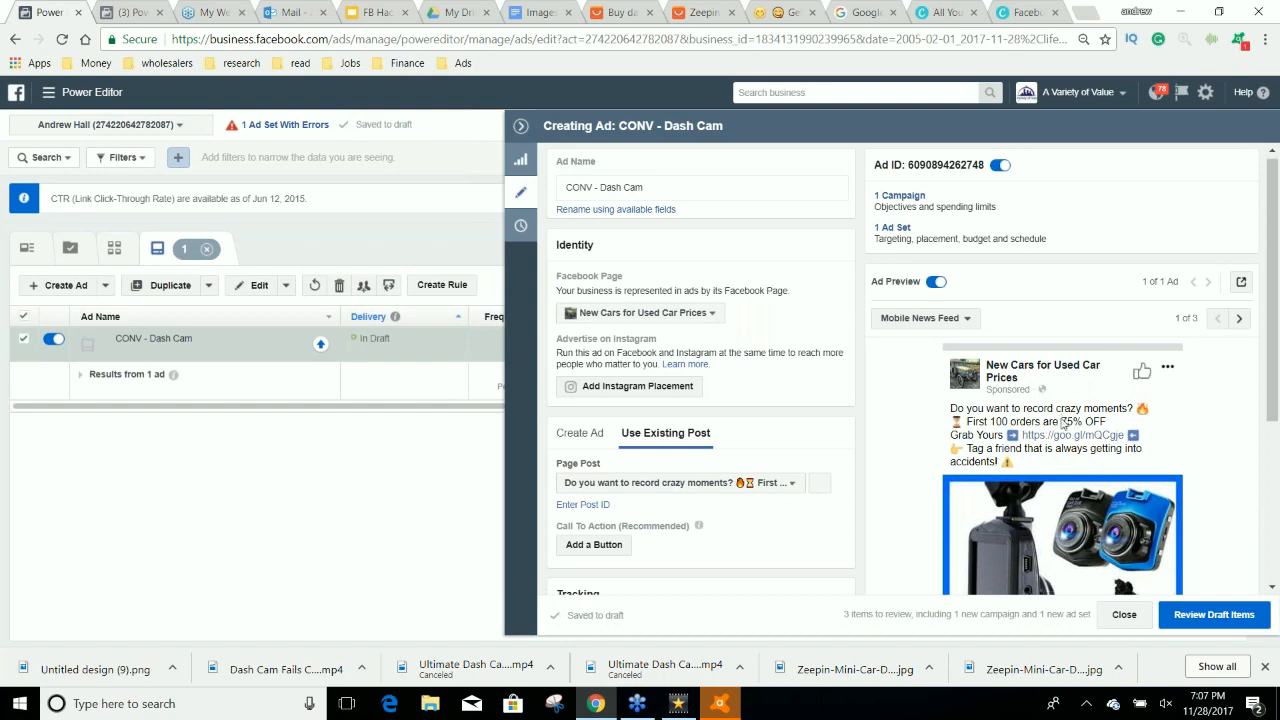
scroll(1061, 423, "down", 2)
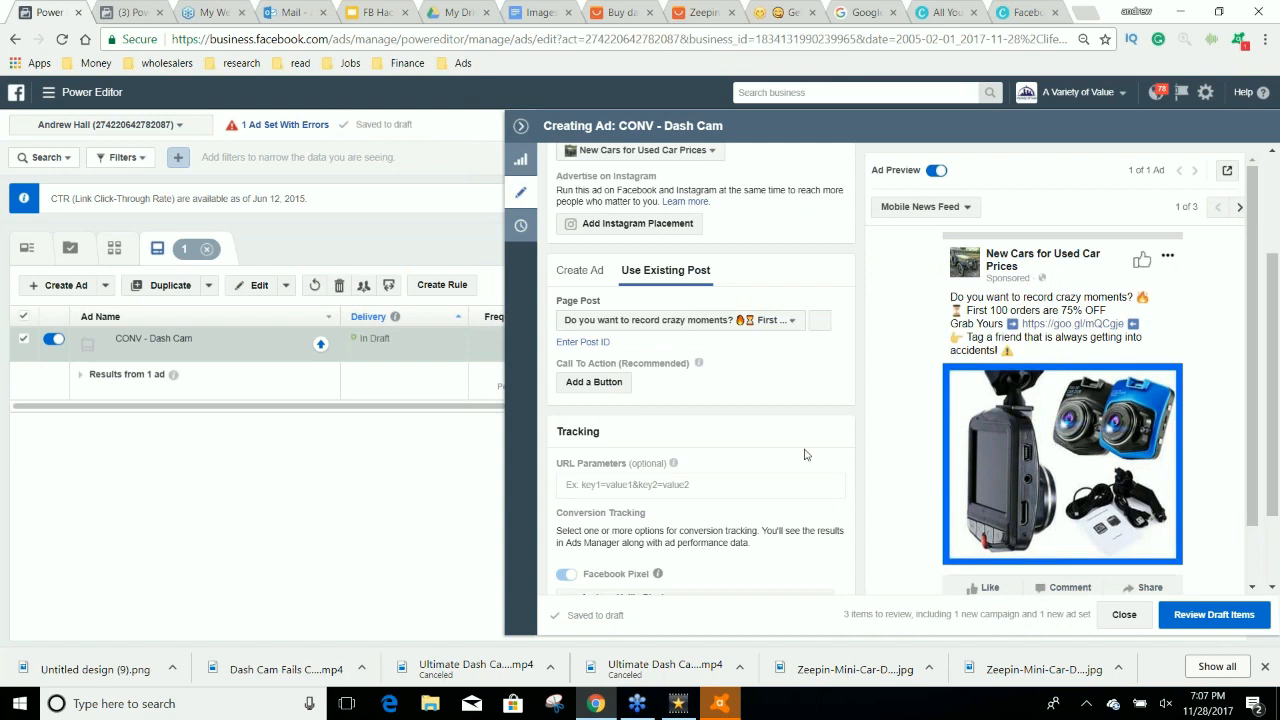
scroll(806, 455, "up", 1)
Copy the ad set's name, rename the ad as "CONV - Dash Cam - Retarget 50%", and close the ad editor.
scroll(806, 455, "up", 1)
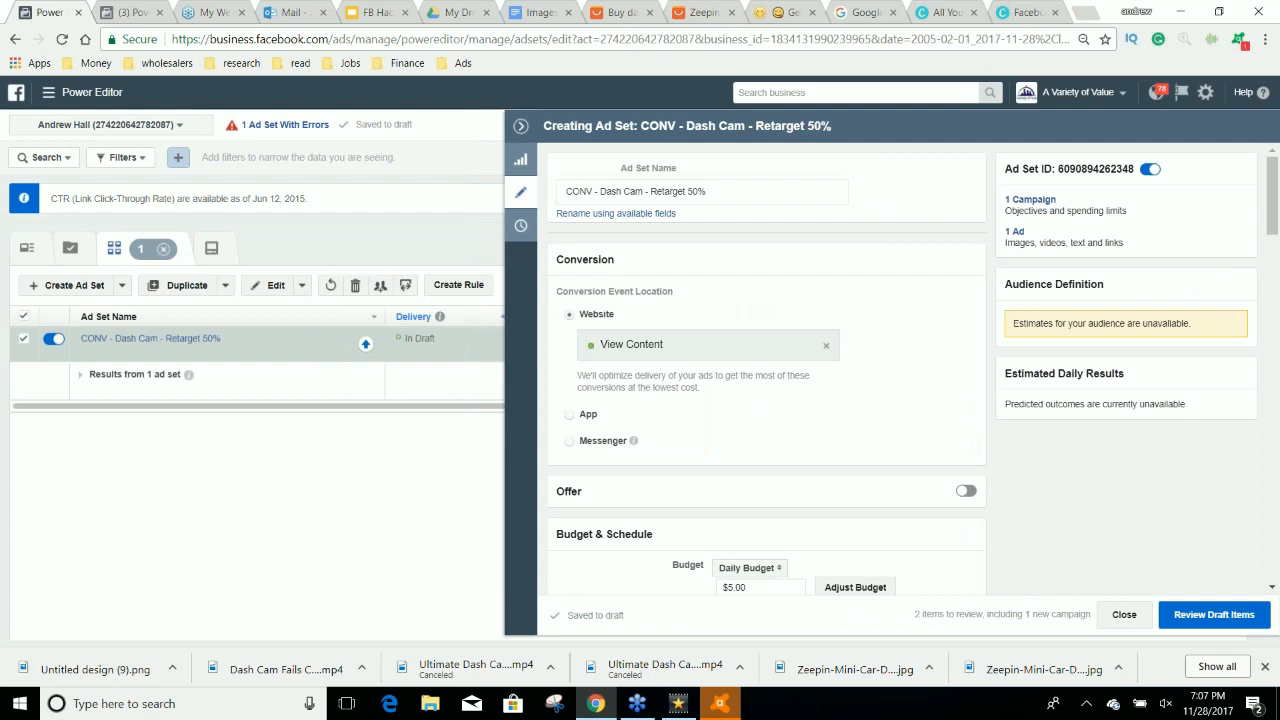
left_click_drag(710, 191, 563, 191)
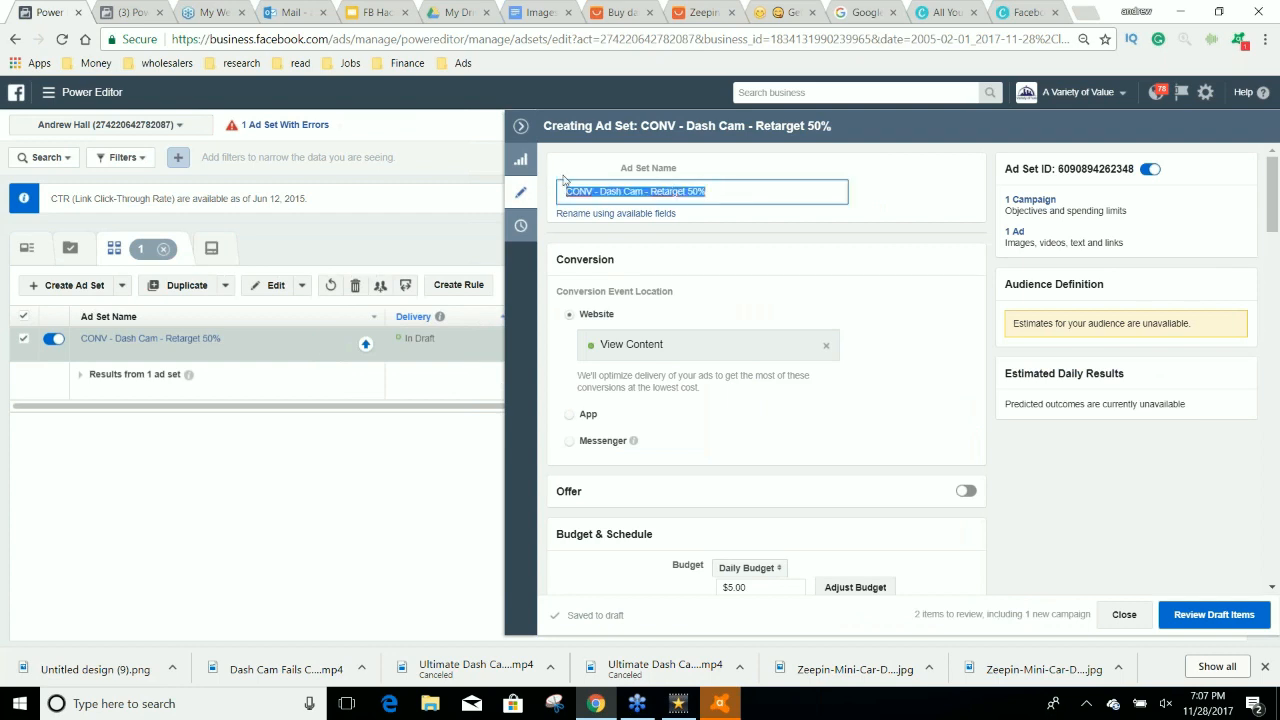
left_click(1014, 232)
left_click_drag(662, 193, 564, 197)
key("ctrl+v")
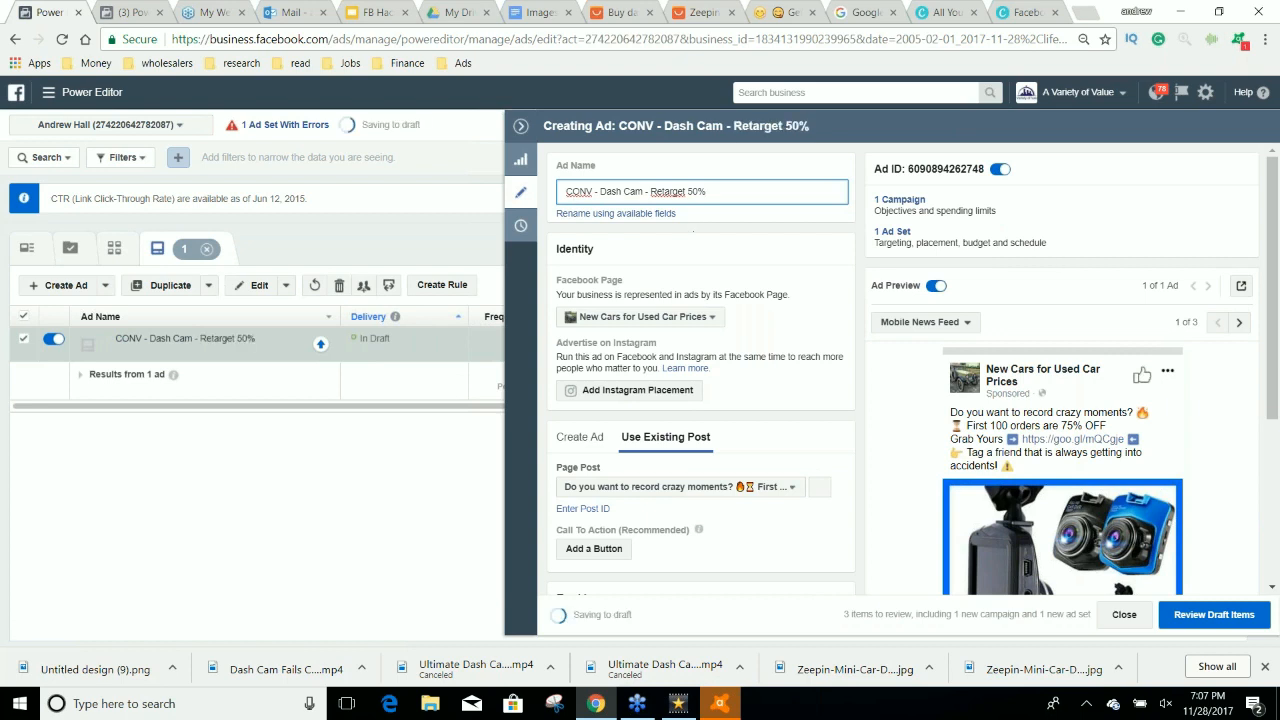
left_click(520, 126)
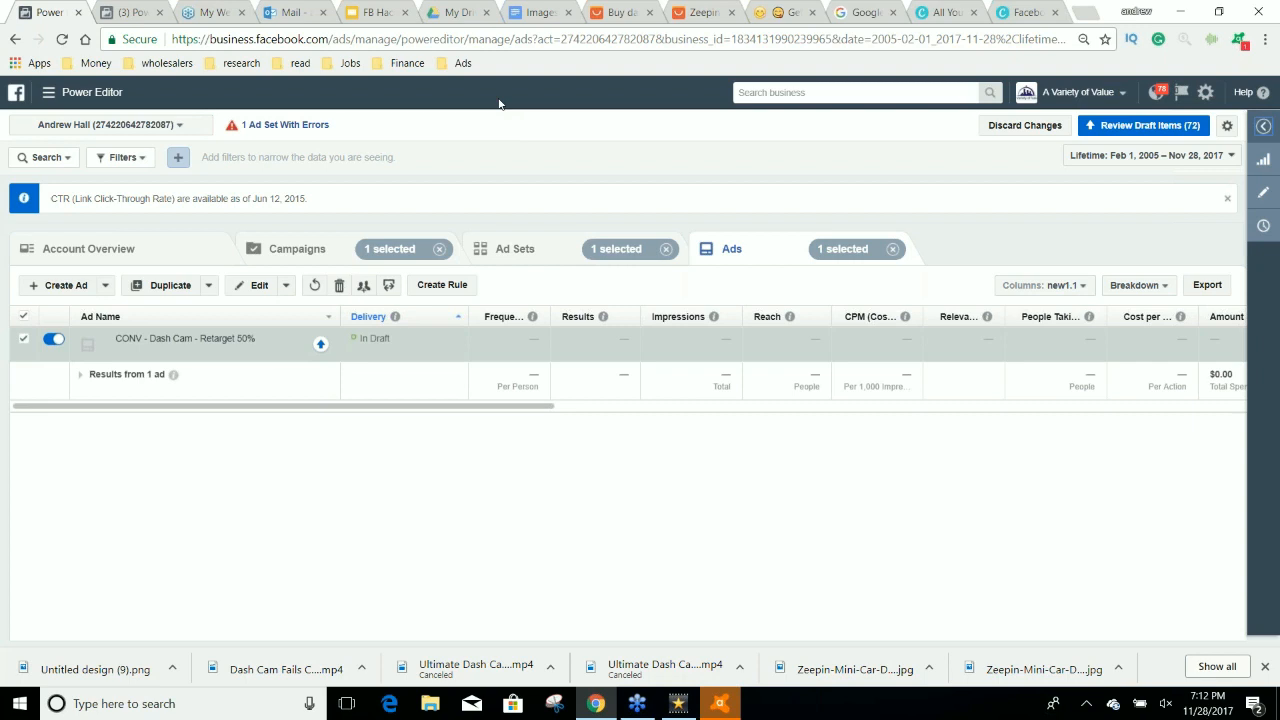
Switch to the "FB Hacks Presso 11-15-17" deck in Google Slides and present it full screen from slide 8.
left_click(366, 12)
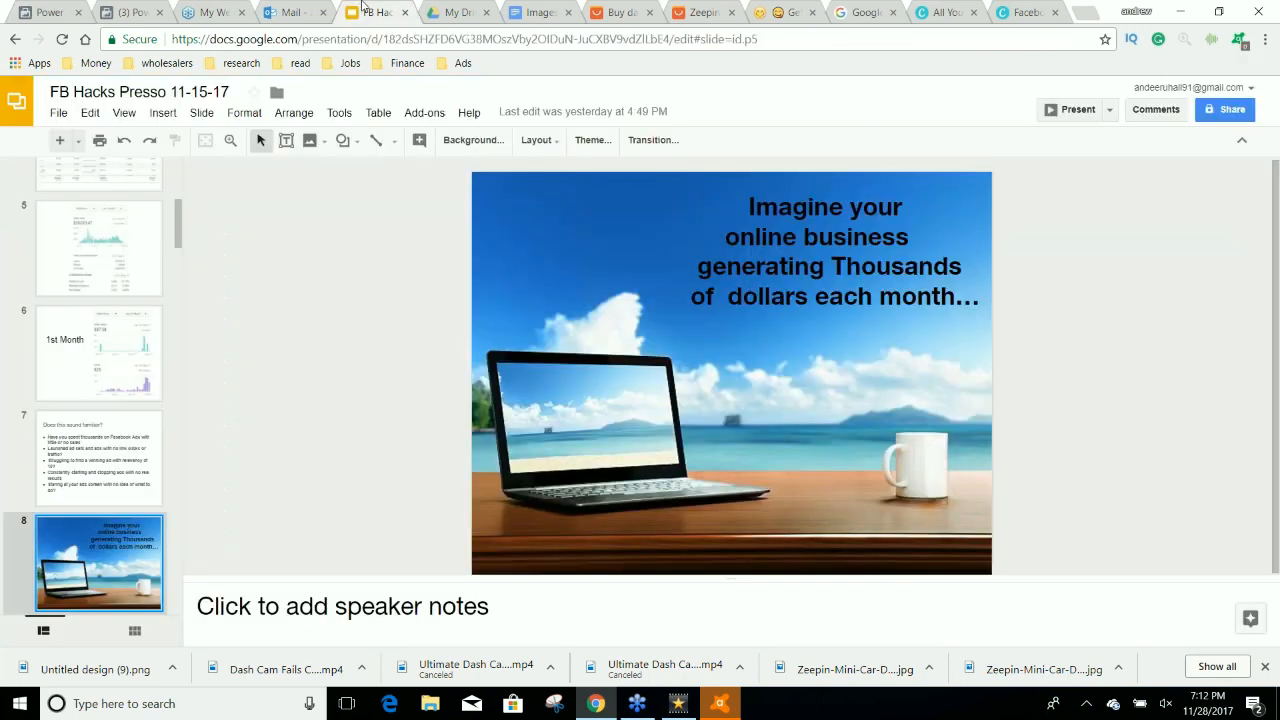
left_click(138, 112)
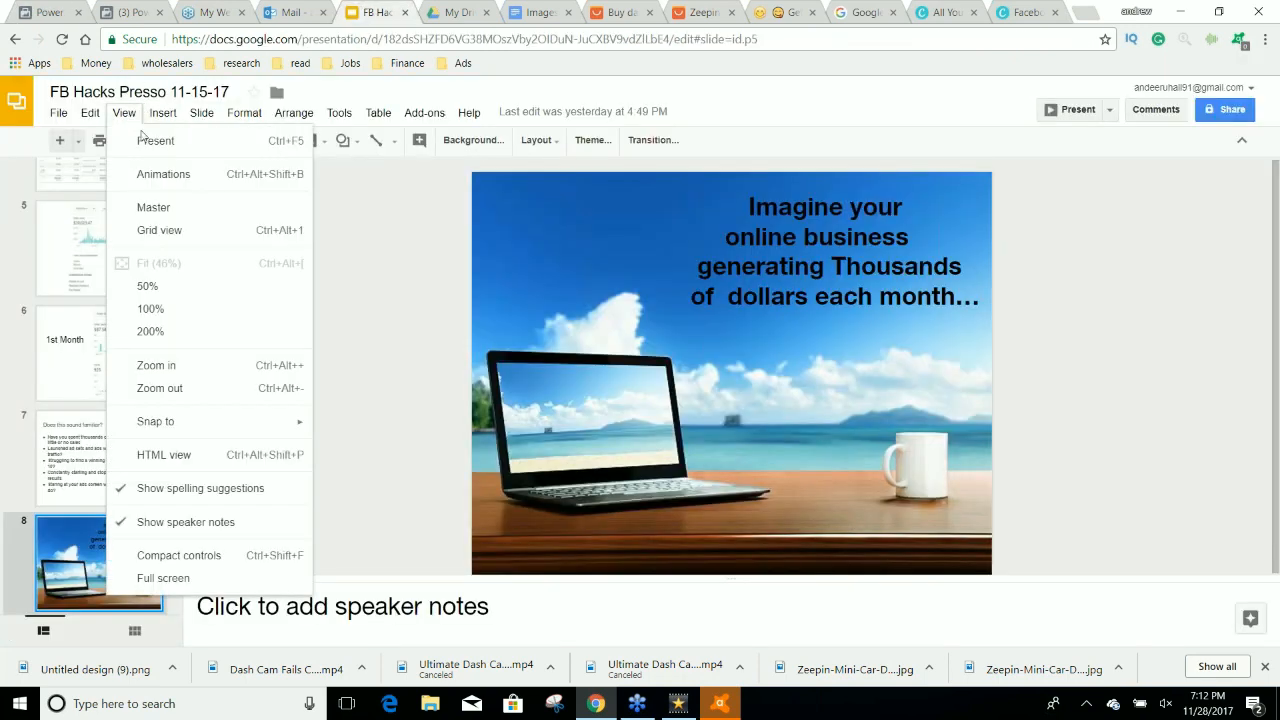
left_click(143, 145)
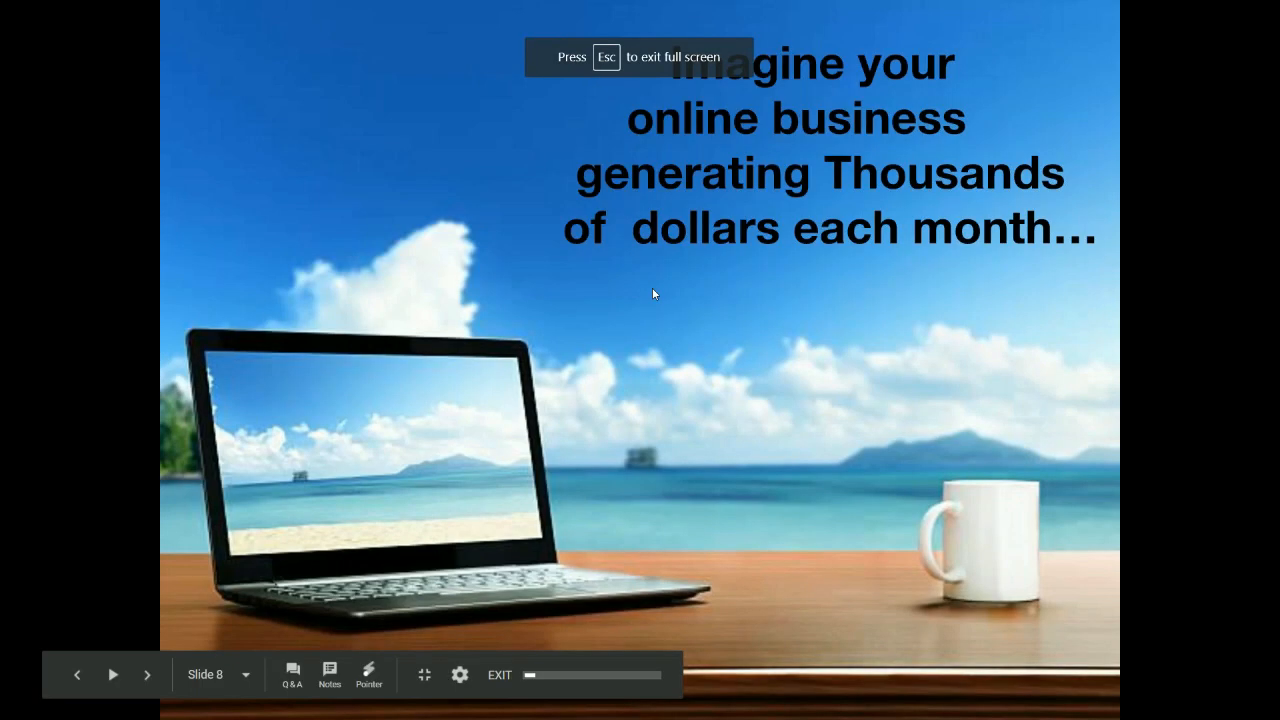